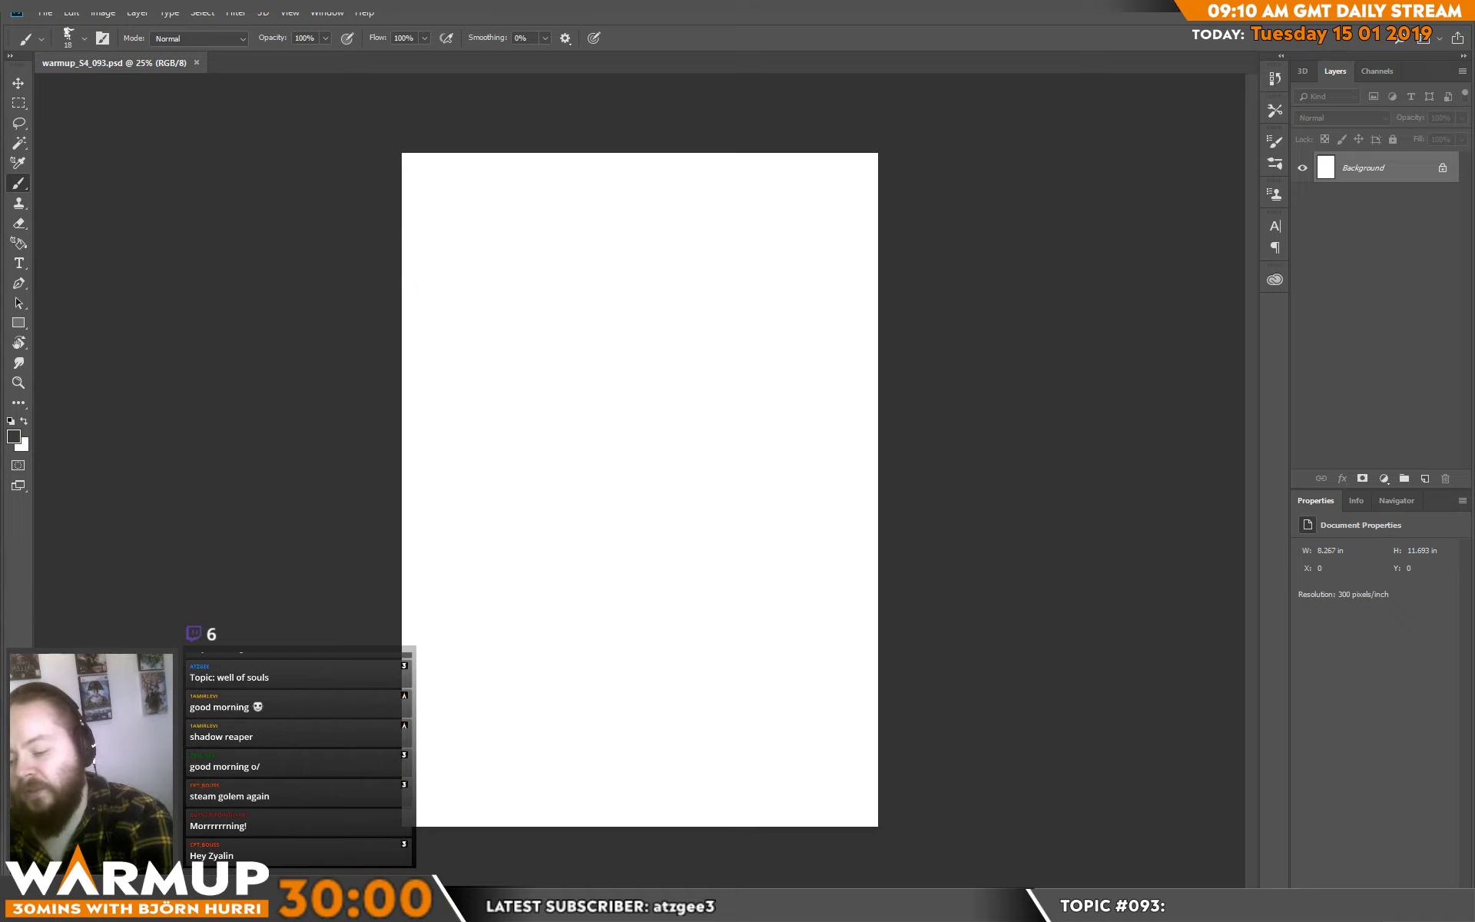
Switch to the browser with the Google dice roll, roll the dice again, and close the browser window.
key(alt+Tab)
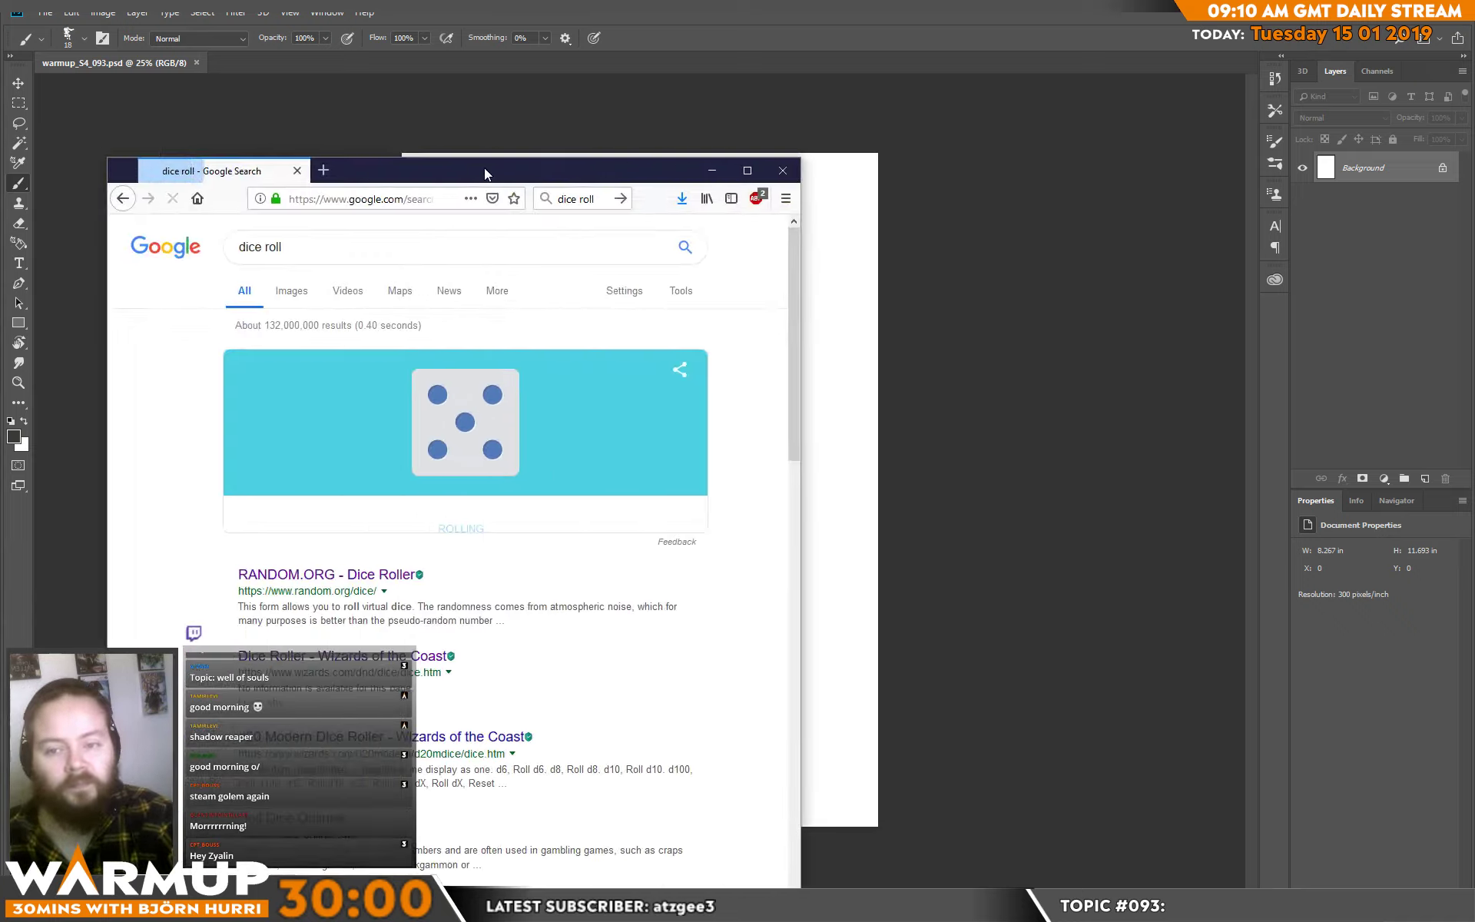
drag(484, 167, 624, 109)
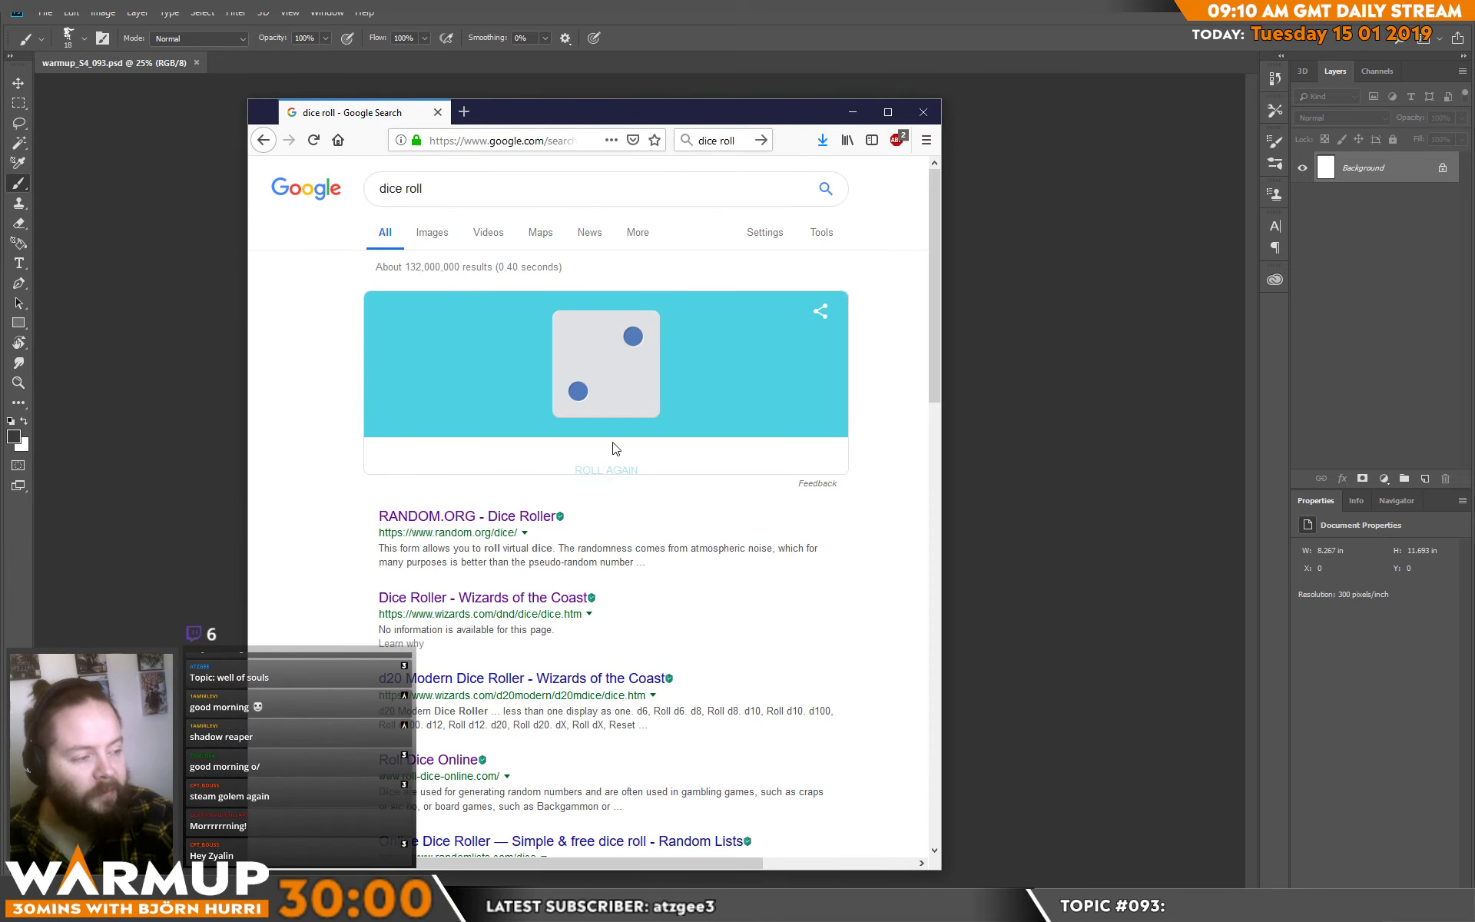
click(607, 471)
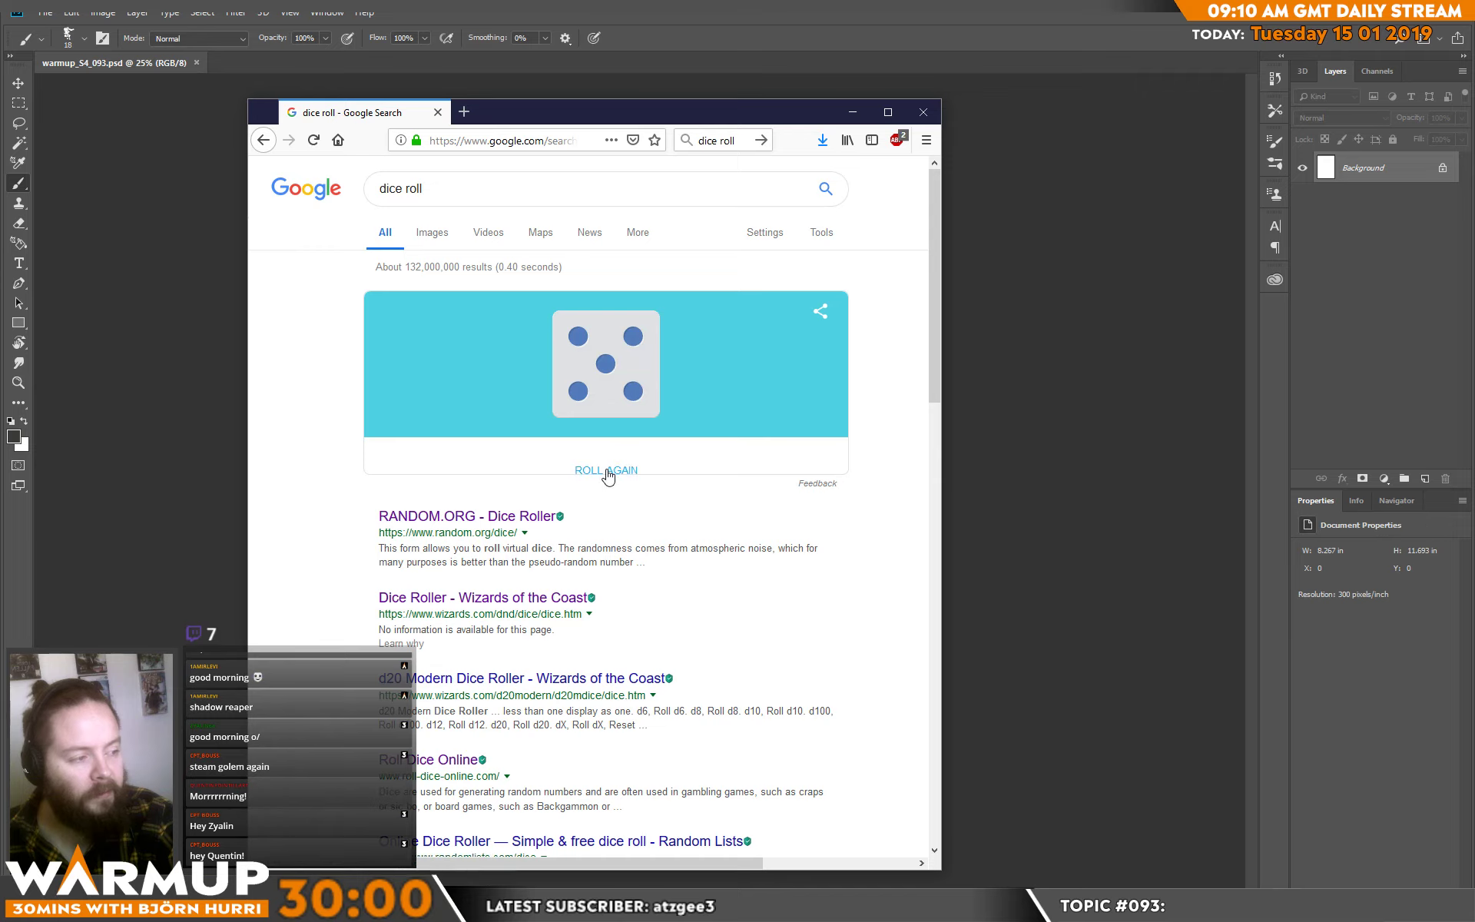
click(924, 113)
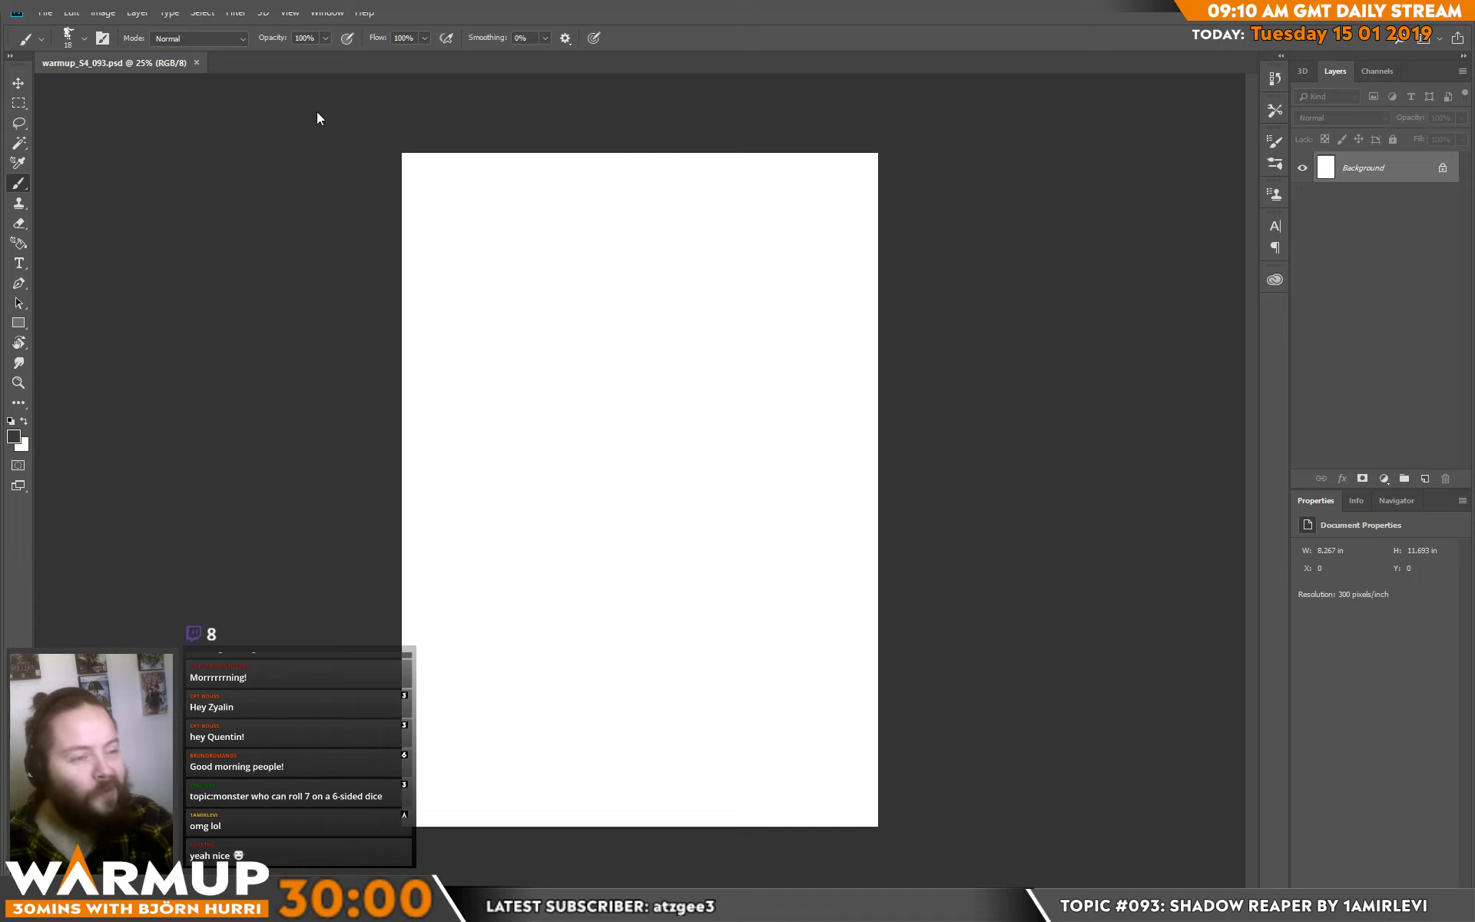
Add an empty layer above the background and darken the Background layer to mid grey with Hue/Saturation.
click(1430, 478)
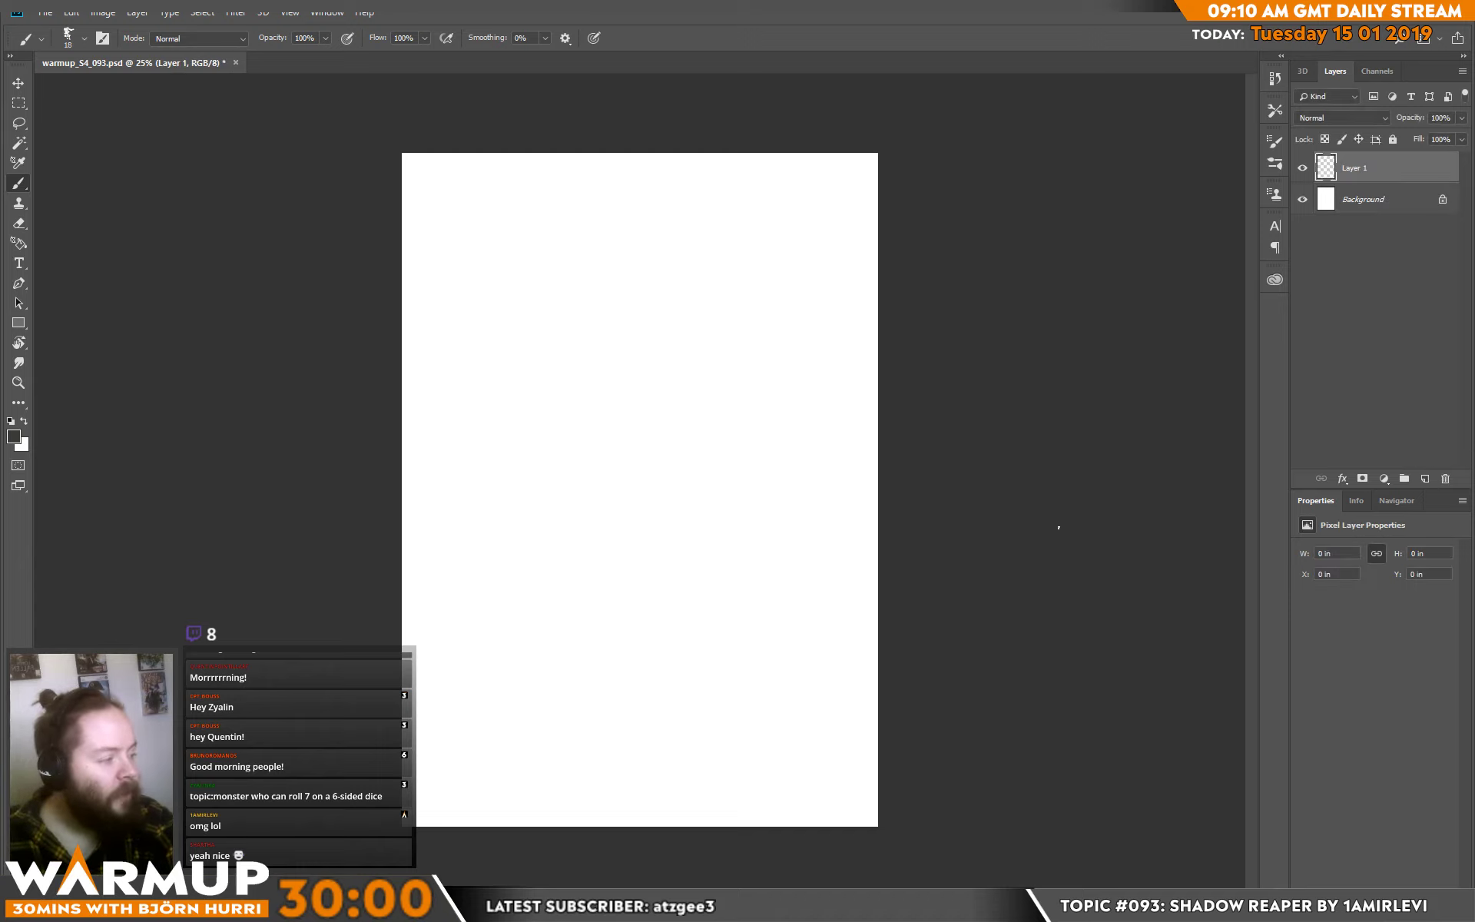
key(ctrl+u)
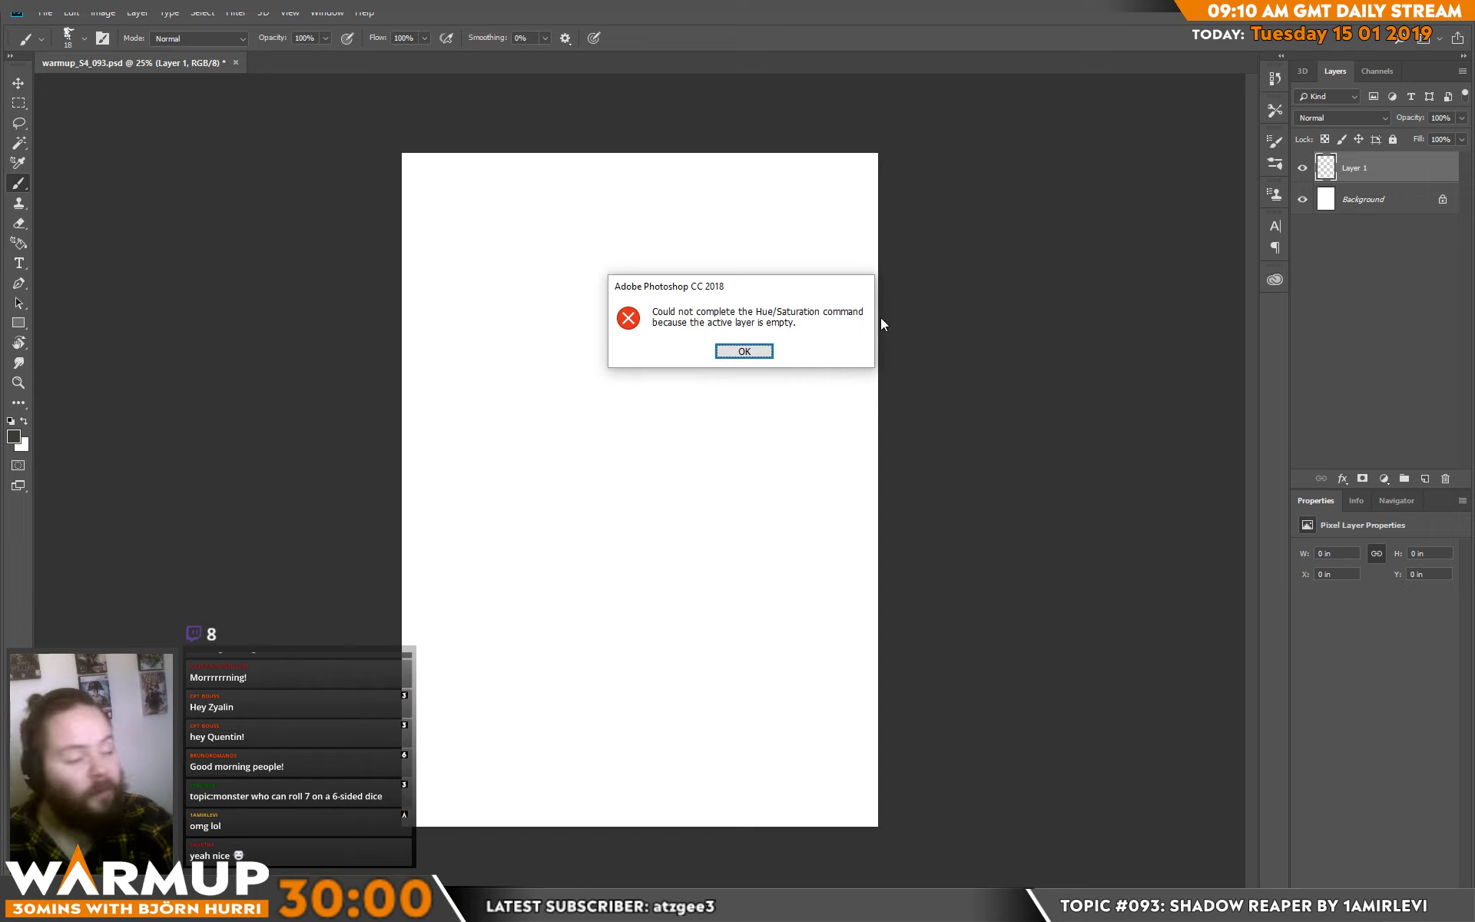
click(727, 353)
click(1375, 195)
key(ctrl+u)
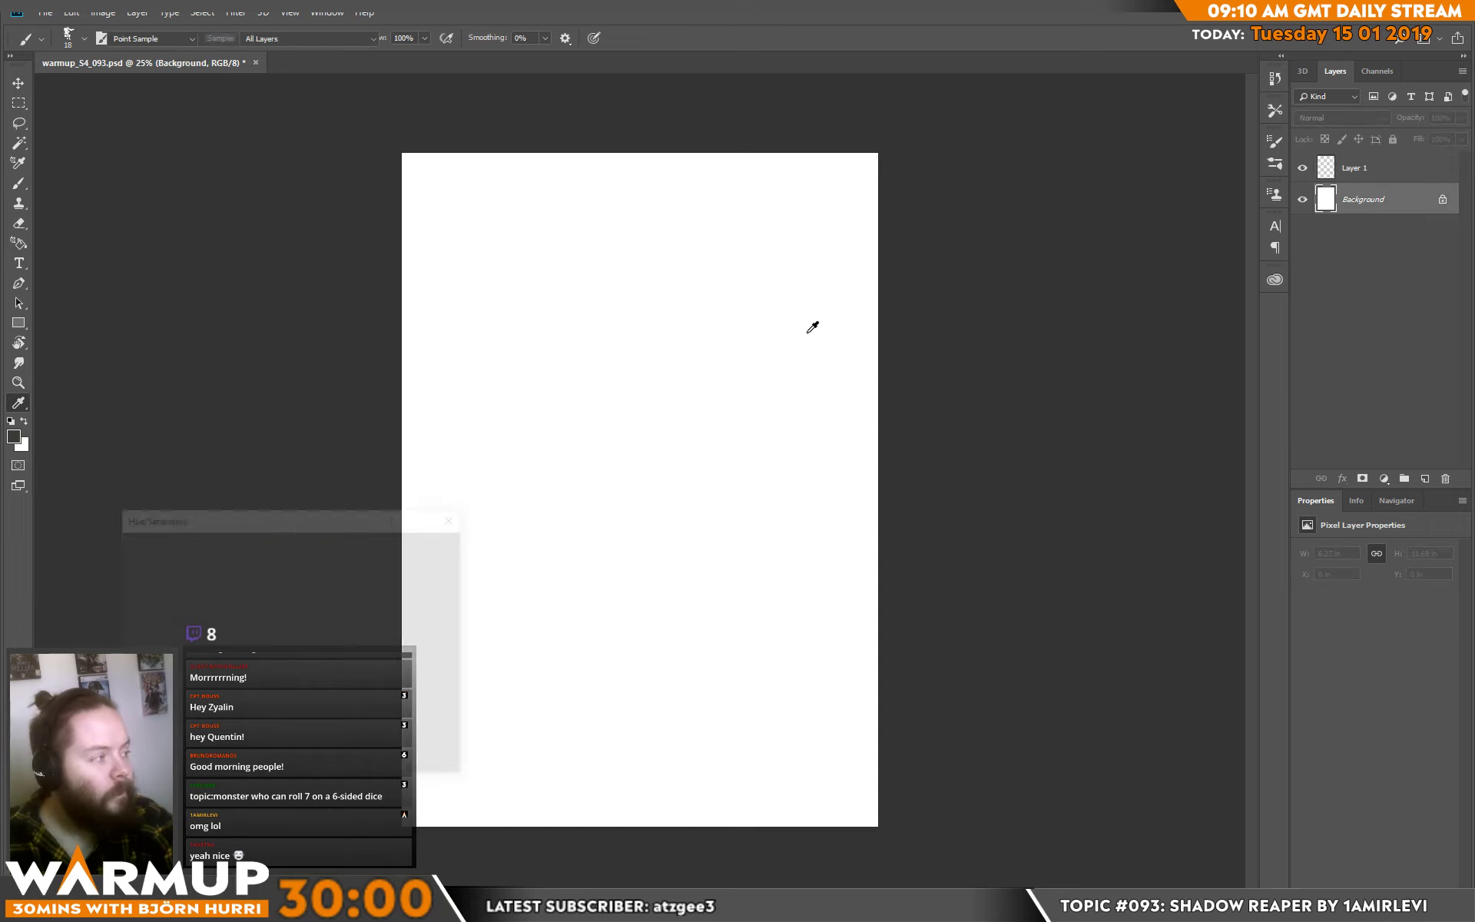
drag(237, 703, 222, 702)
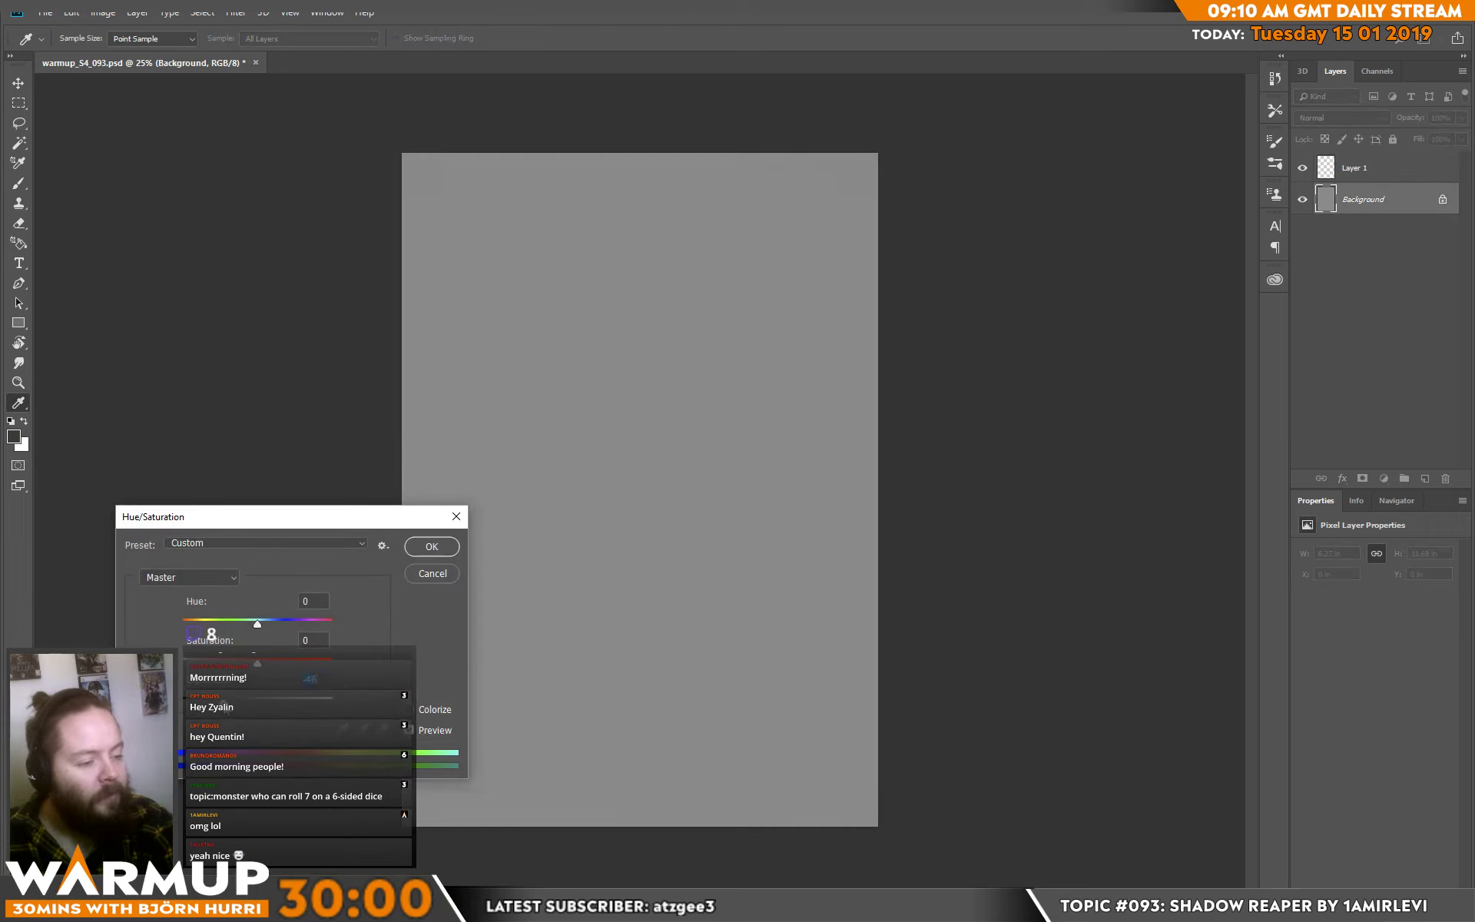
click(415, 551)
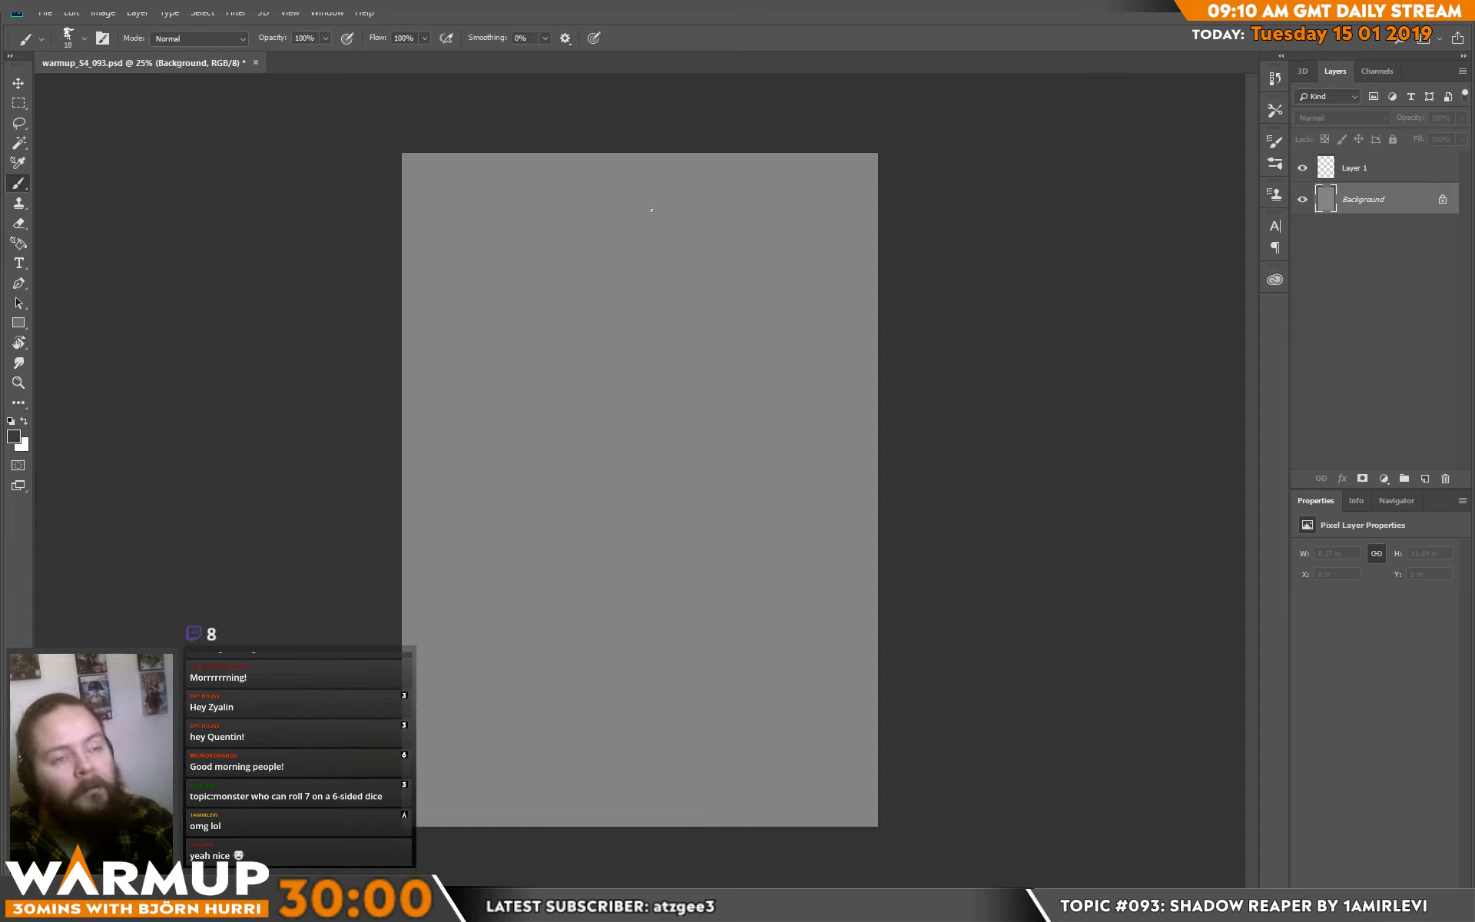
Rotate the canvas 90° clockwise into landscape orientation.
click(103, 13)
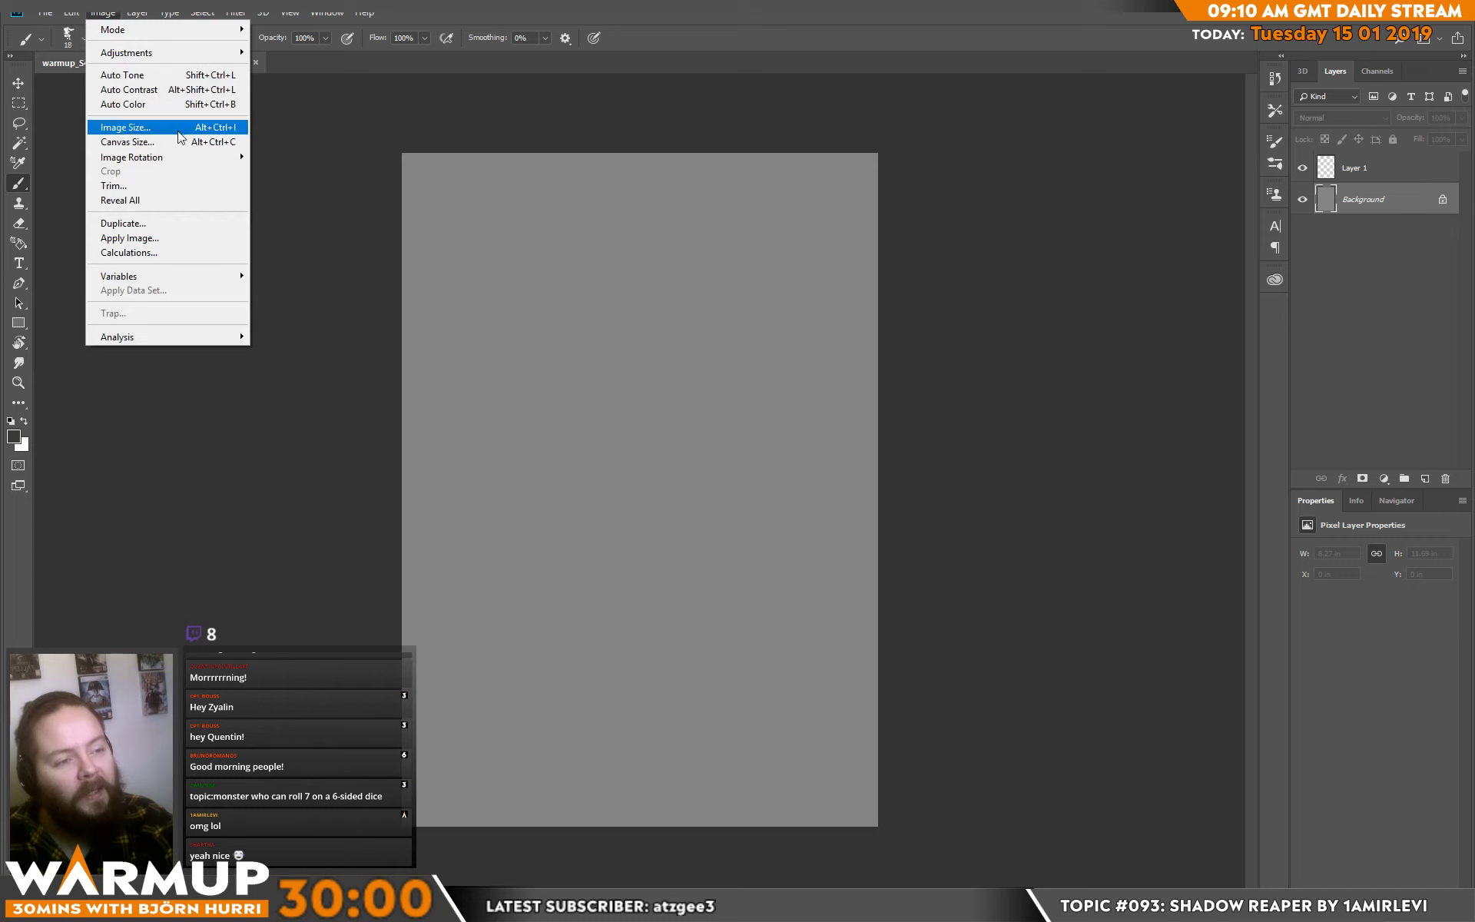
mouse_move(187, 156)
click(330, 171)
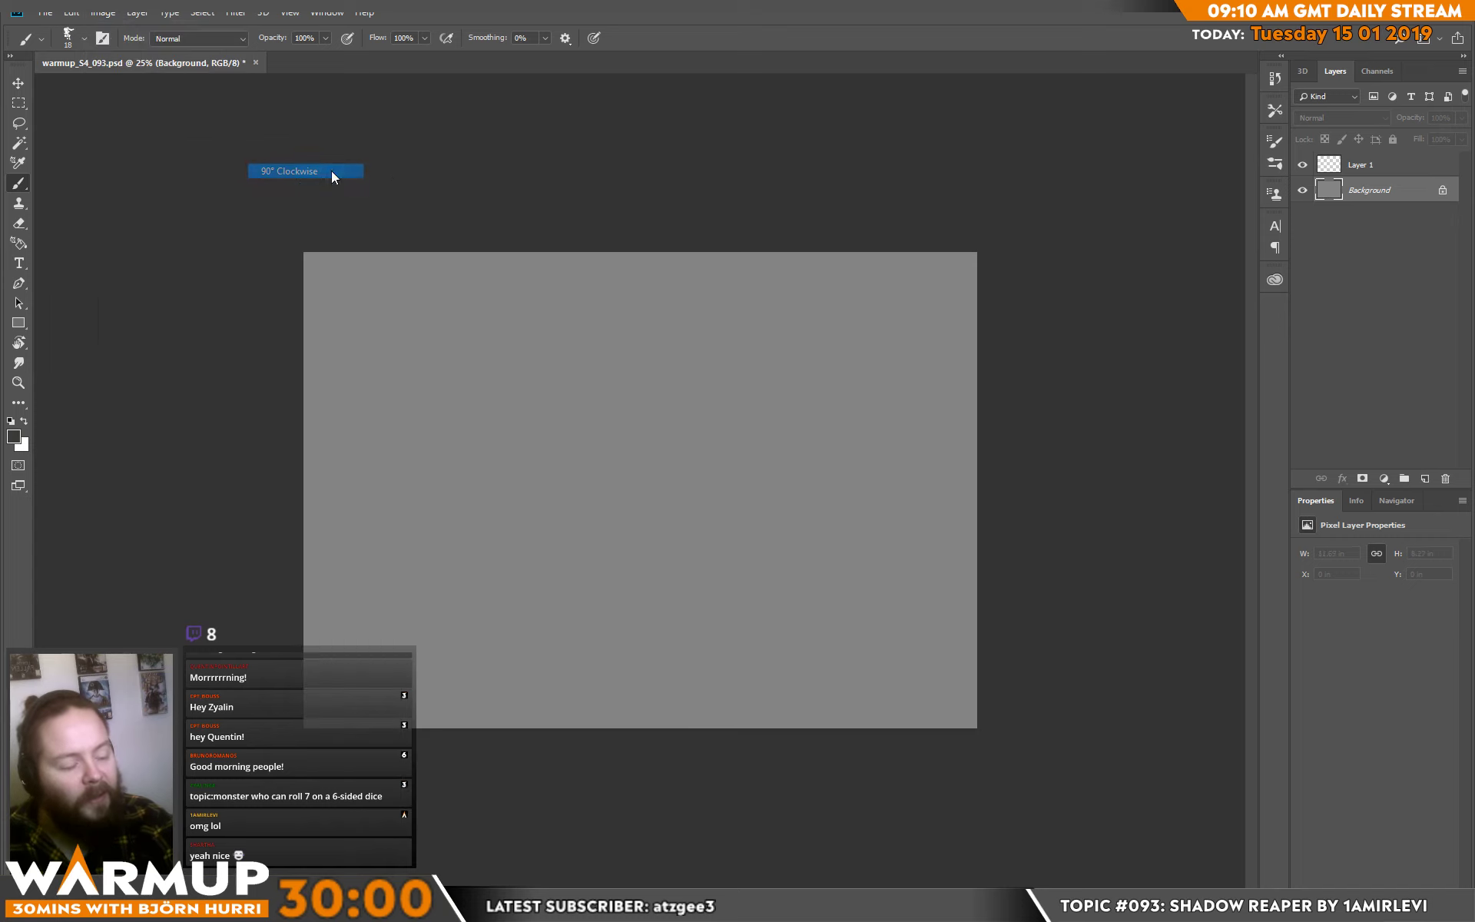
Make Layer 1 the active layer and rotate the canvas back to portrait orientation.
click(1390, 175)
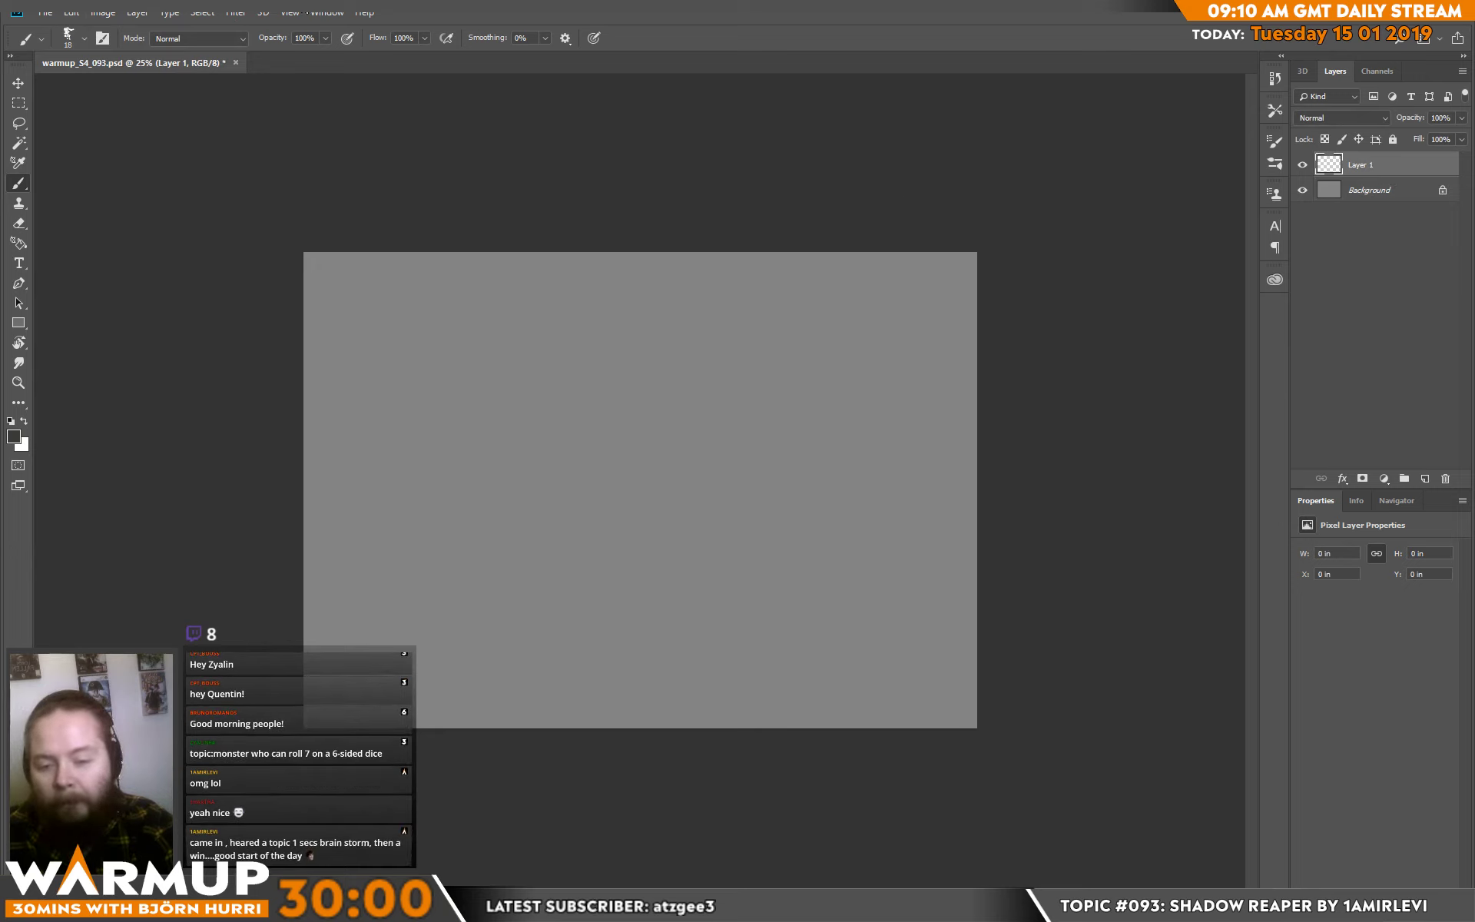
click(106, 14)
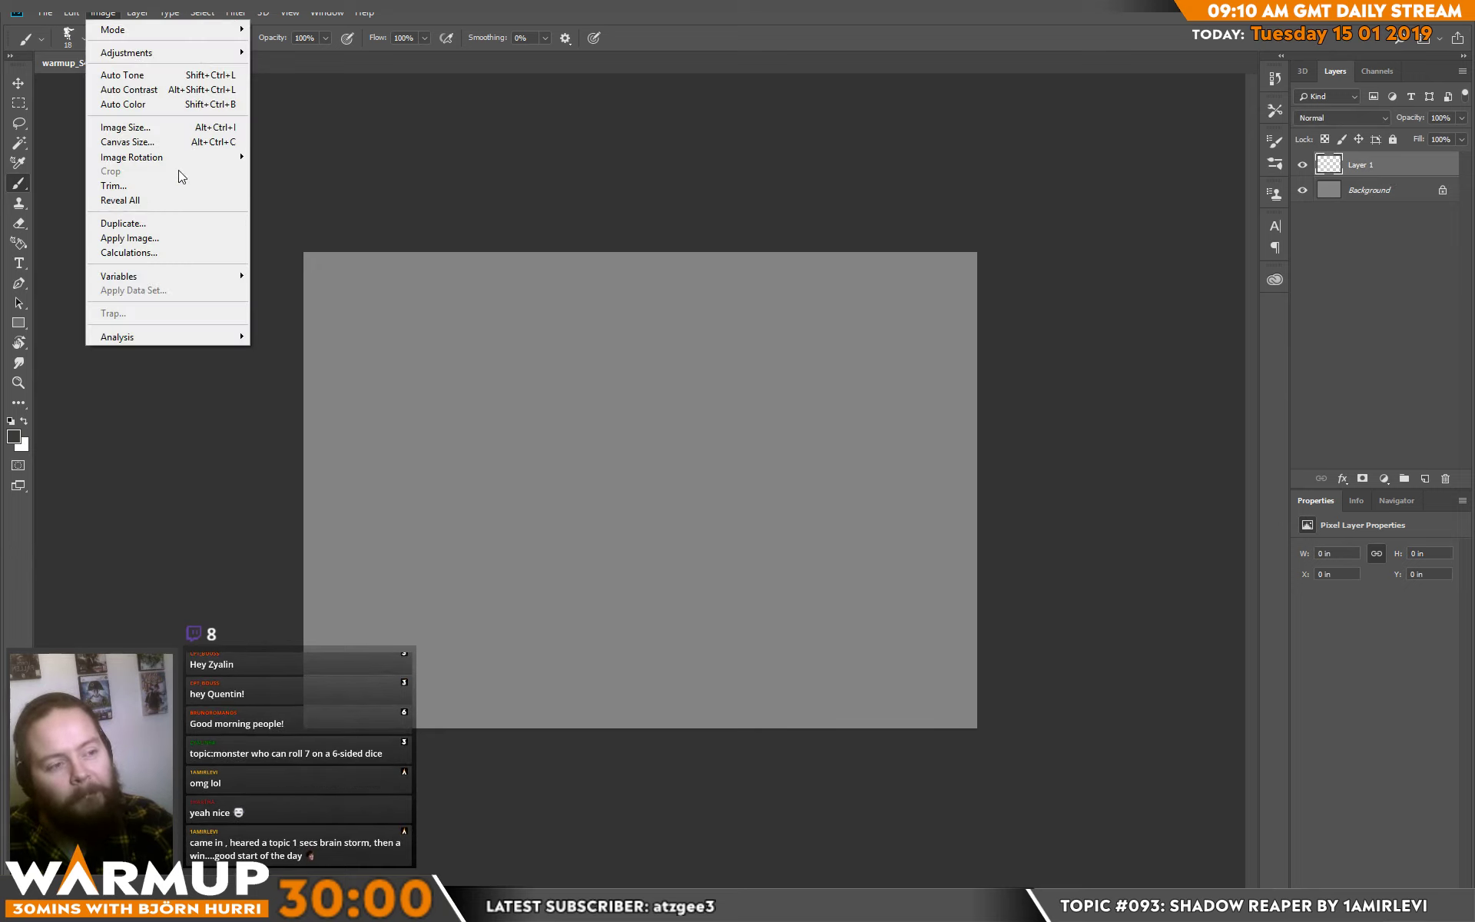
mouse_move(184, 157)
click(317, 170)
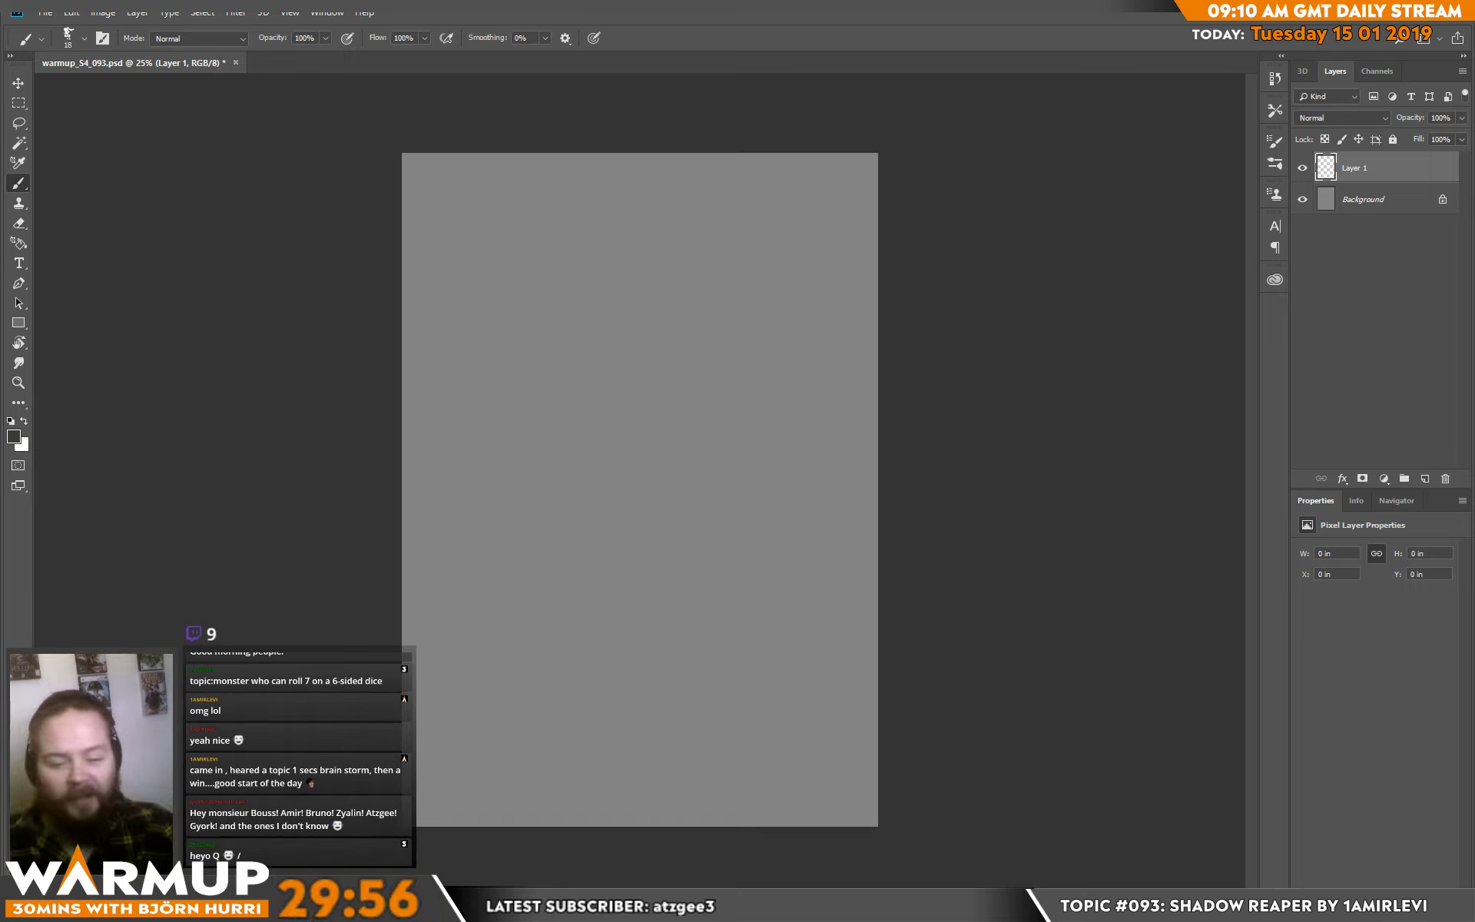
Block in a dark head and shoulders near the top of the canvas with Sampled Brush 1 3 at 202 px, erasing around the edges.
right_click(709, 253)
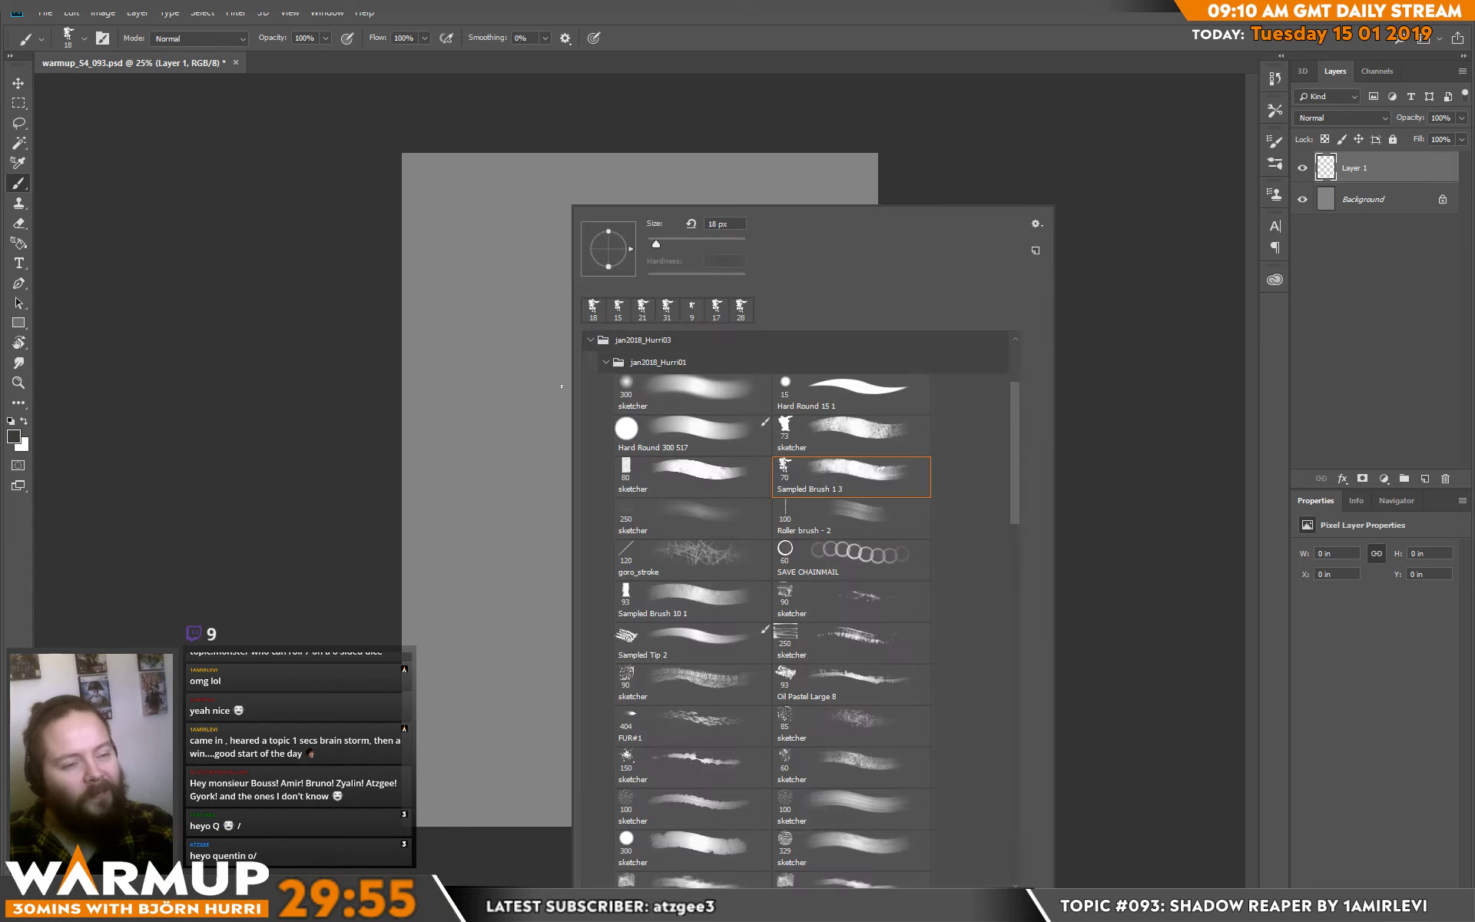
click(280, 422)
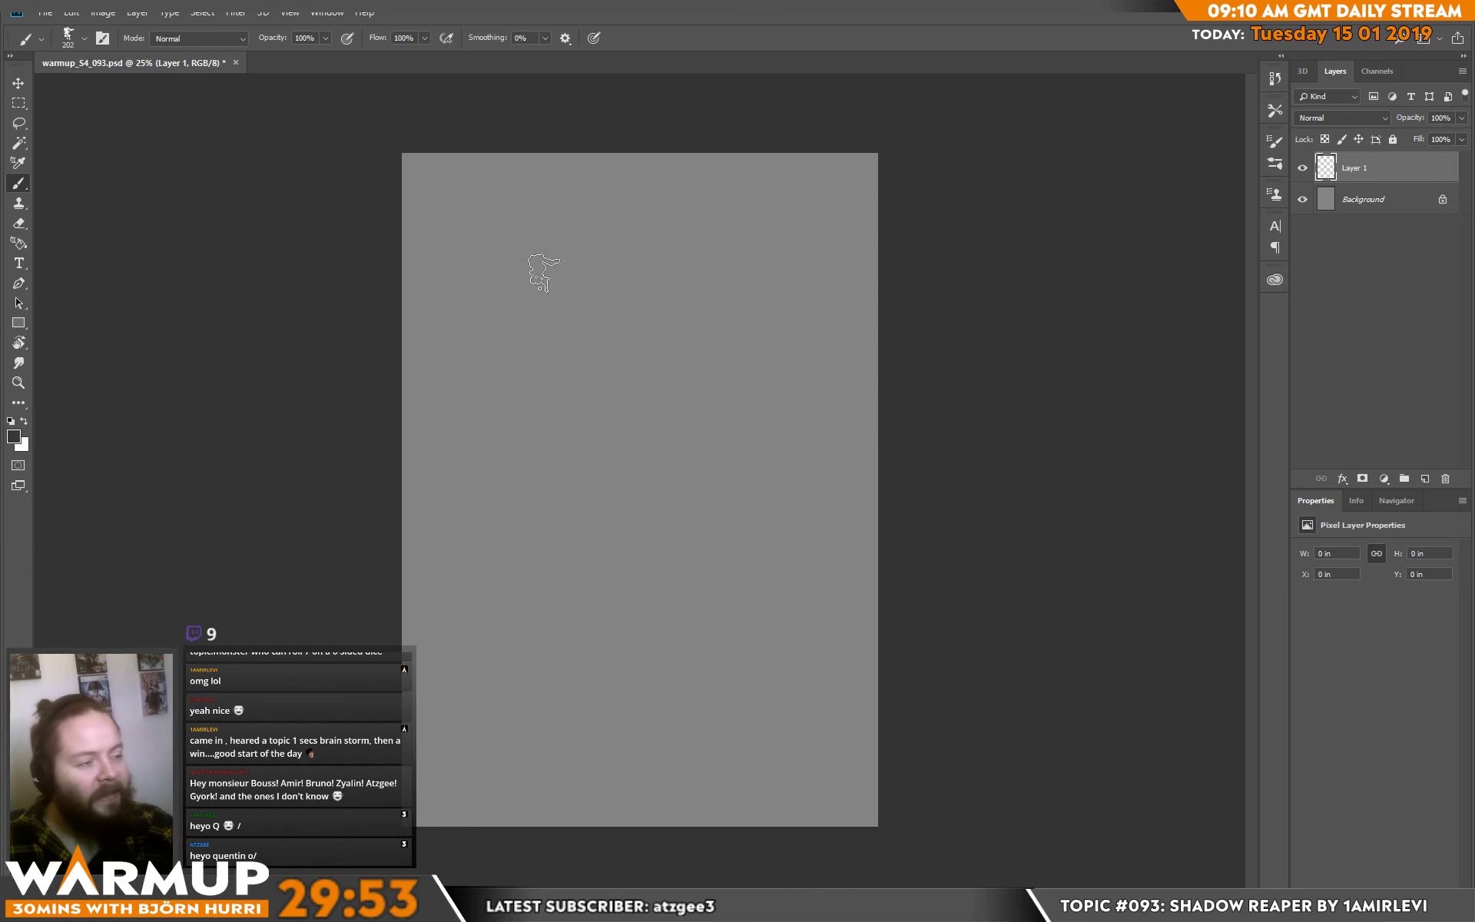
mouse_move(619, 231)
mouse_down()
mouse_move(614, 282)
mouse_move(591, 245)
mouse_move(653, 262)
mouse_move(626, 222)
mouse_move(571, 224)
mouse_move(577, 256)
mouse_move(559, 249)
mouse_move(581, 312)
mouse_move(599, 269)
mouse_move(642, 265)
mouse_move(577, 217)
mouse_move(593, 275)
mouse_move(607, 258)
mouse_move(569, 270)
mouse_move(573, 254)
mouse_move(651, 292)
mouse_move(661, 248)
mouse_move(695, 291)
mouse_move(632, 208)
mouse_move(695, 281)
mouse_up()
key(e)
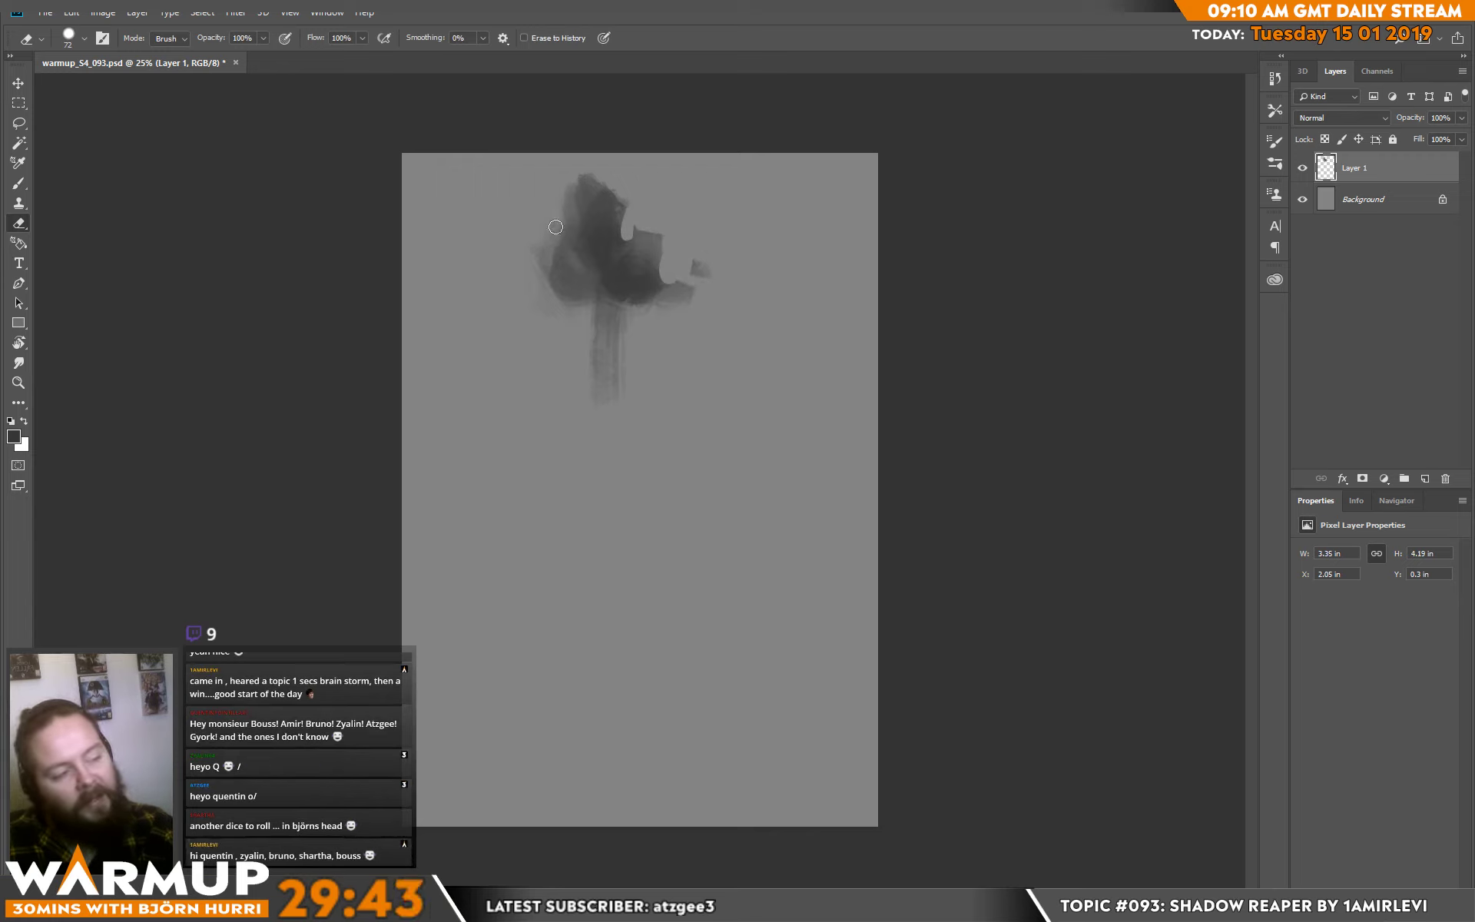
mouse_move(555, 226)
mouse_down()
mouse_move(533, 246)
mouse_move(540, 311)
mouse_up()
Paint the figure's arm on the canvas's left side, the torso and two long, widely planted legs in dark grey.
key(b)
mouse_move(569, 253)
mouse_down()
mouse_move(559, 316)
mouse_move(521, 374)
mouse_move(477, 527)
mouse_up()
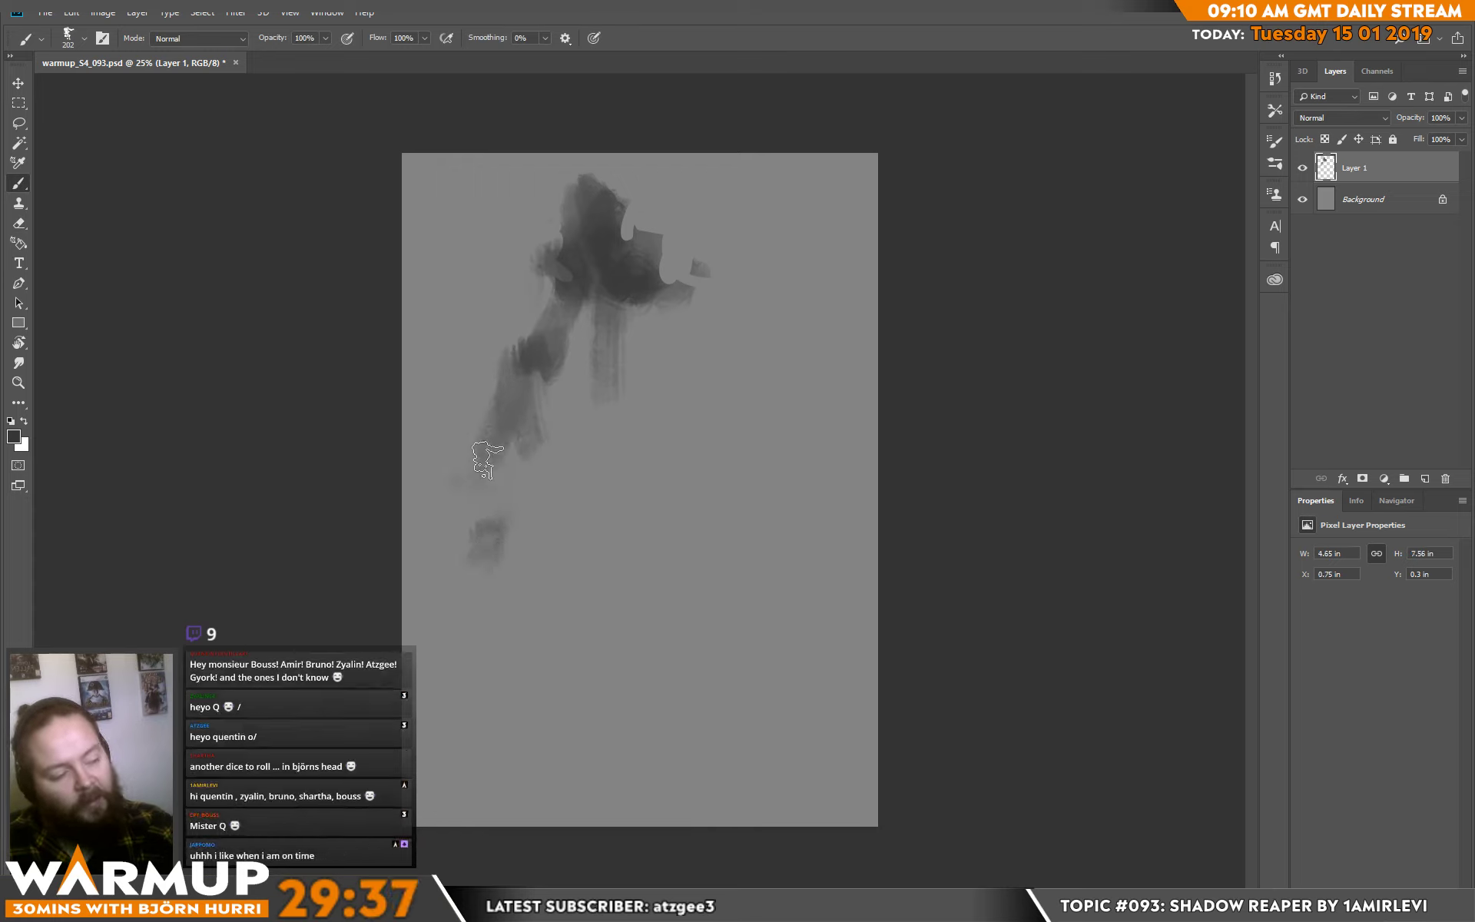
mouse_move(588, 307)
mouse_down()
mouse_move(566, 415)
mouse_move(579, 280)
mouse_move(534, 369)
mouse_up()
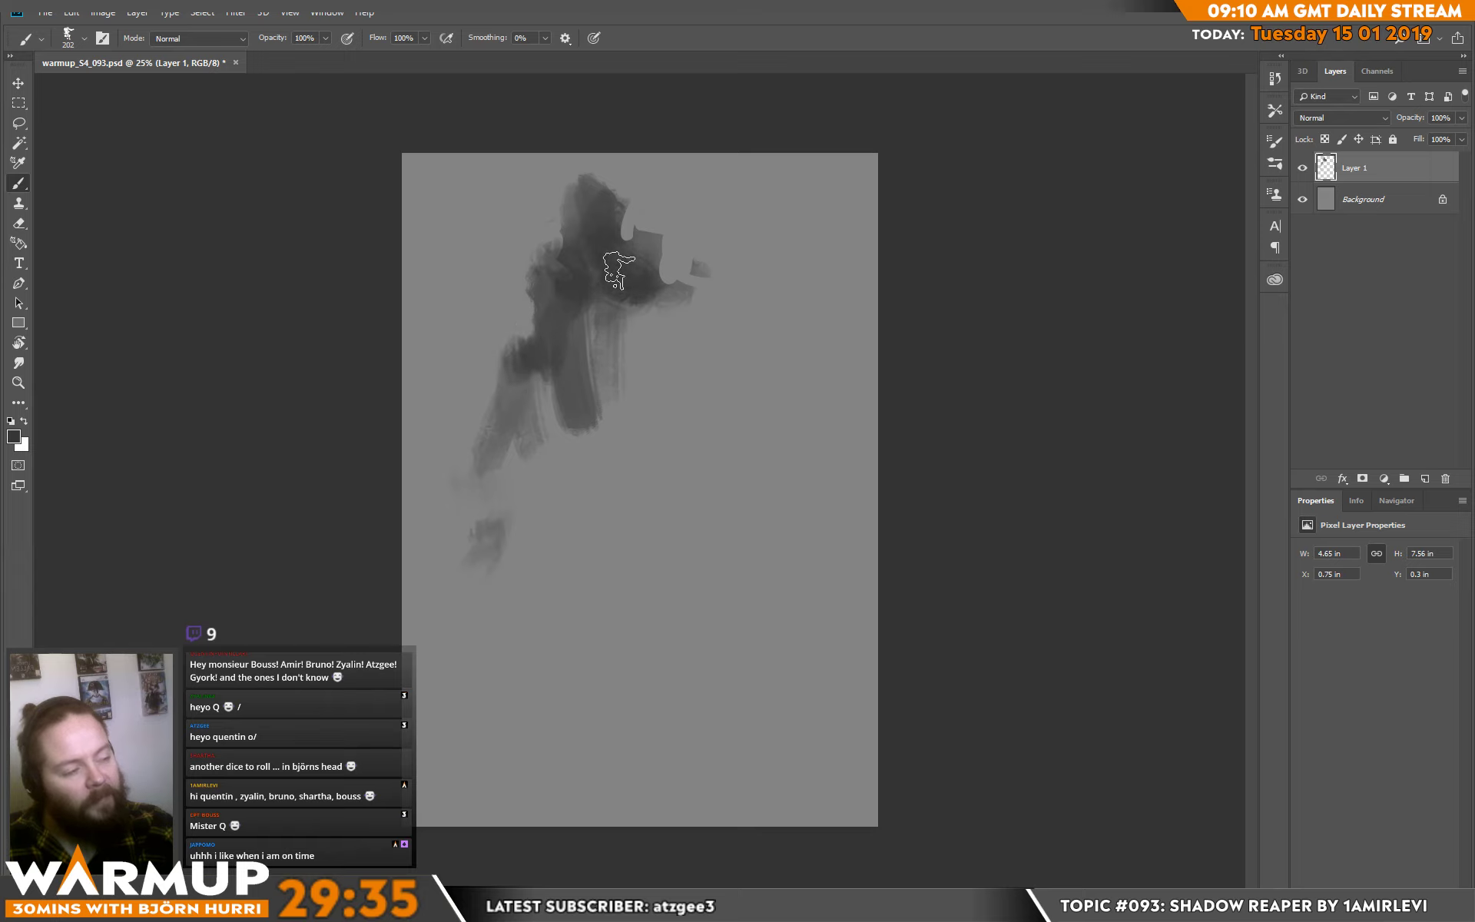
mouse_move(618, 269)
mouse_down()
mouse_move(676, 337)
mouse_move(660, 384)
mouse_move(676, 430)
mouse_move(594, 387)
mouse_move(557, 530)
mouse_move(576, 626)
mouse_move(530, 637)
mouse_move(607, 700)
mouse_move(565, 733)
mouse_move(584, 768)
mouse_up()
mouse_move(703, 671)
mouse_down()
mouse_move(755, 763)
mouse_move(694, 464)
mouse_up()
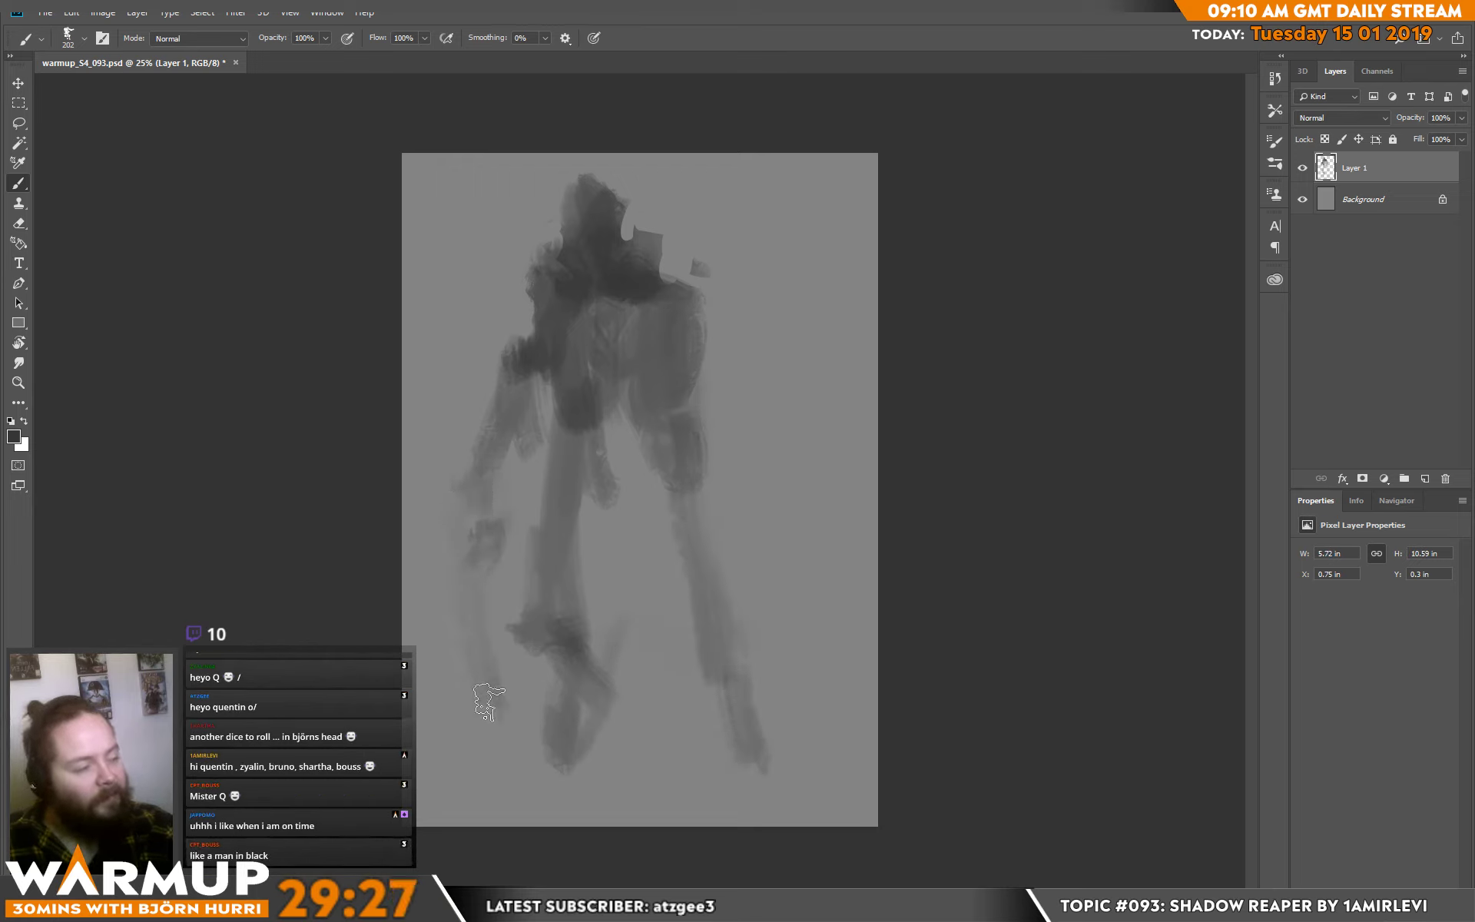
Paint a long curved blade hanging from the lowered hand and carve it into a thin arc with the Eraser.
drag(461, 454, 514, 717)
mouse_move(477, 533)
mouse_down()
mouse_move(526, 702)
mouse_move(471, 599)
mouse_move(448, 470)
mouse_move(530, 749)
mouse_up()
key(e)
drag(461, 484, 537, 749)
mouse_move(465, 492)
mouse_down()
mouse_move(538, 743)
mouse_move(457, 529)
mouse_move(516, 707)
mouse_up()
mouse_move(457, 526)
mouse_down()
mouse_move(529, 733)
mouse_move(554, 709)
mouse_move(498, 488)
mouse_move(522, 643)
mouse_move(559, 716)
mouse_move(496, 505)
mouse_up()
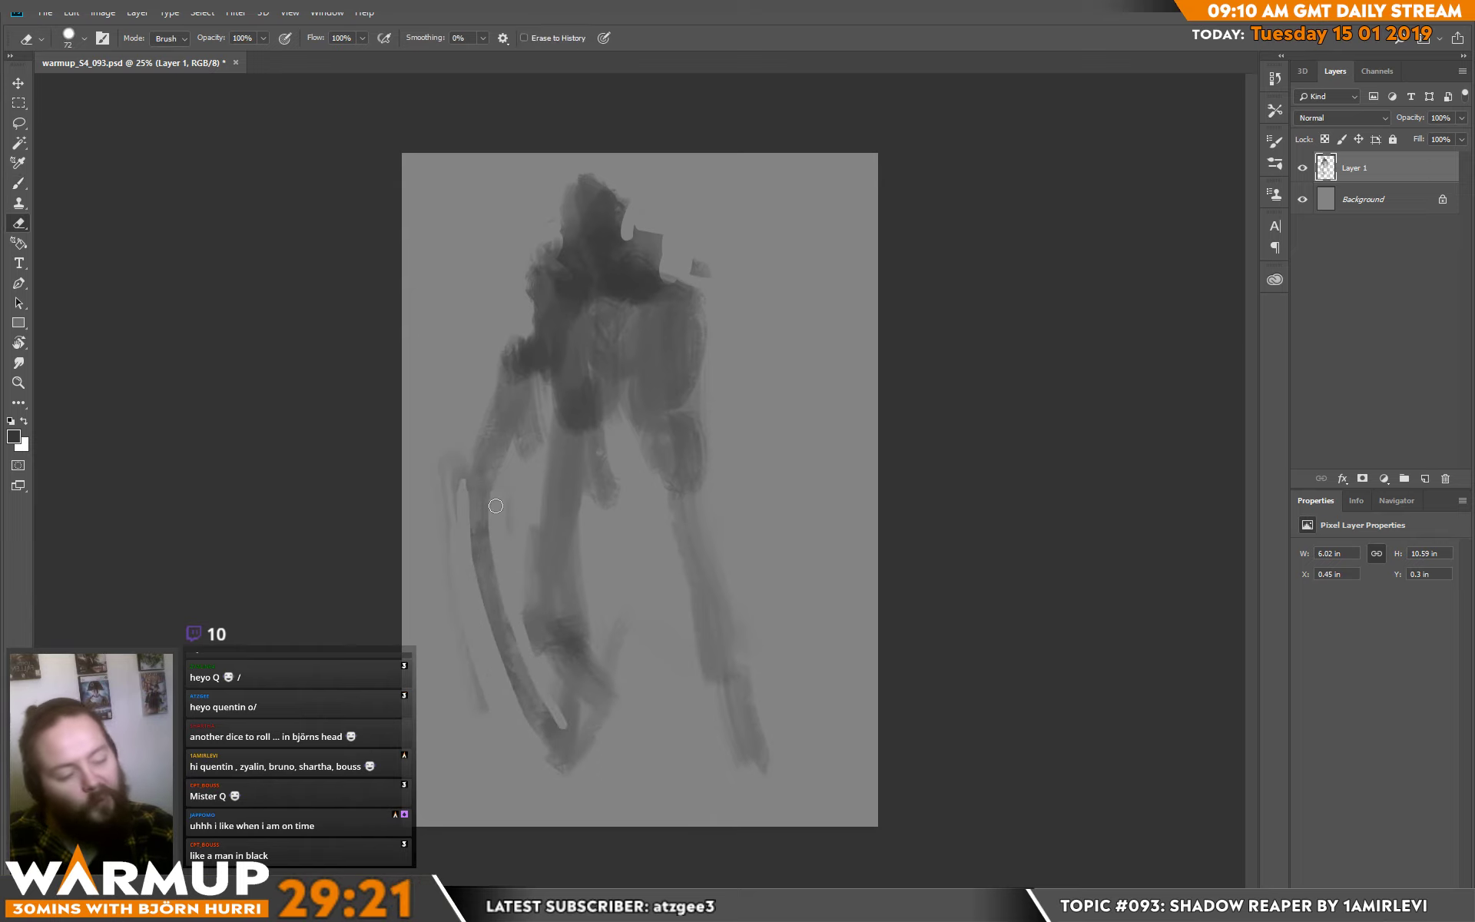
Darken the blade arm's forearm and hand with the brush at 77 px, and clean up the head and shoulder outline with the Eraser.
key(b)
right_click(495, 506)
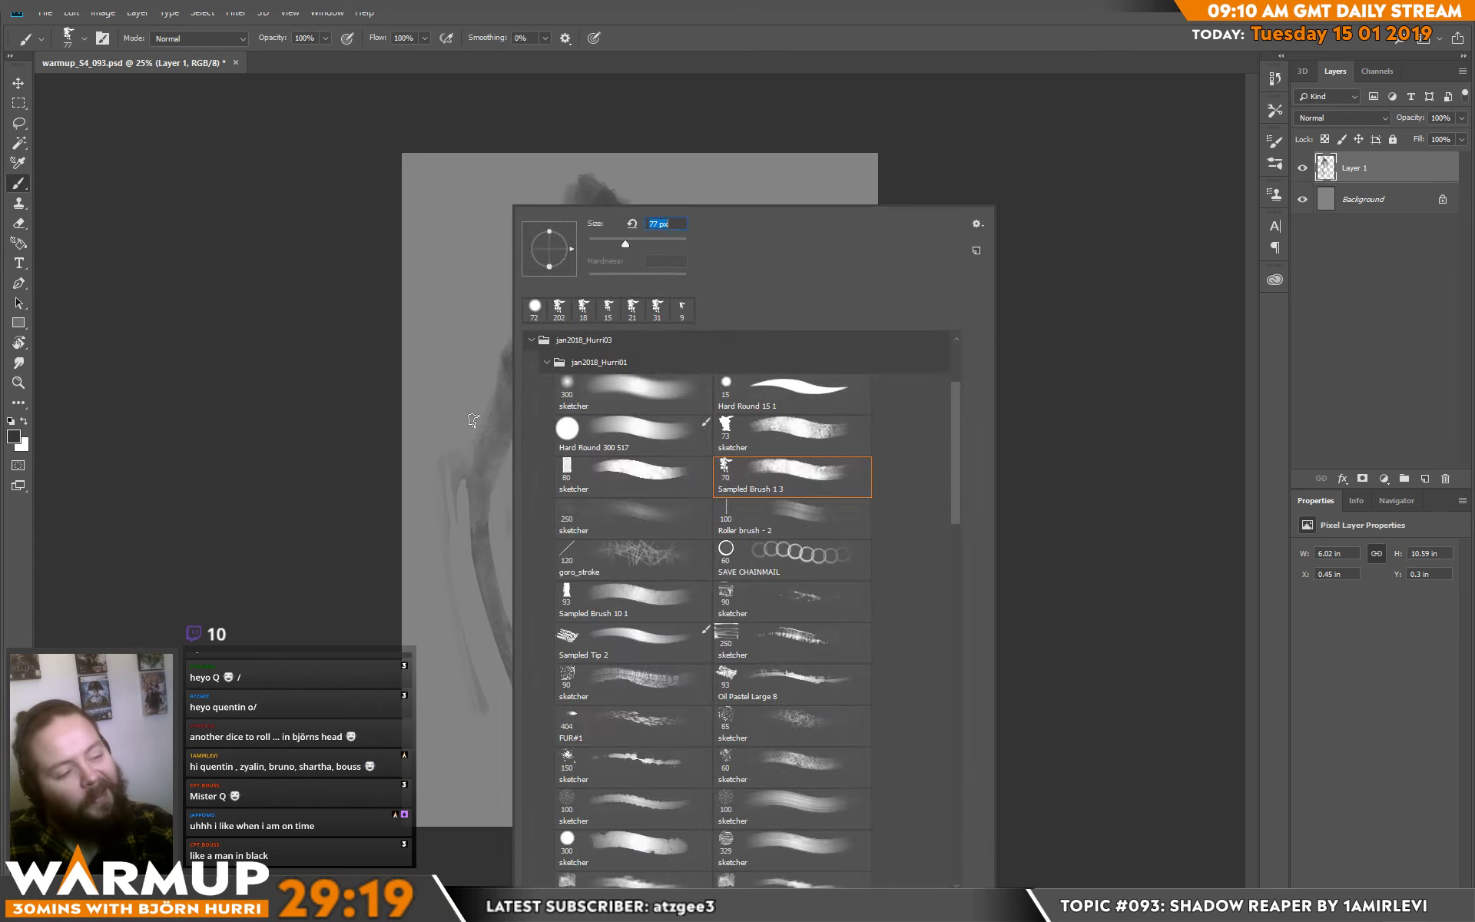
mouse_move(472, 420)
mouse_down()
mouse_move(472, 479)
mouse_move(488, 448)
mouse_move(509, 464)
mouse_move(517, 422)
mouse_move(498, 434)
mouse_move(502, 420)
mouse_move(524, 426)
mouse_move(541, 325)
mouse_up()
key(e)
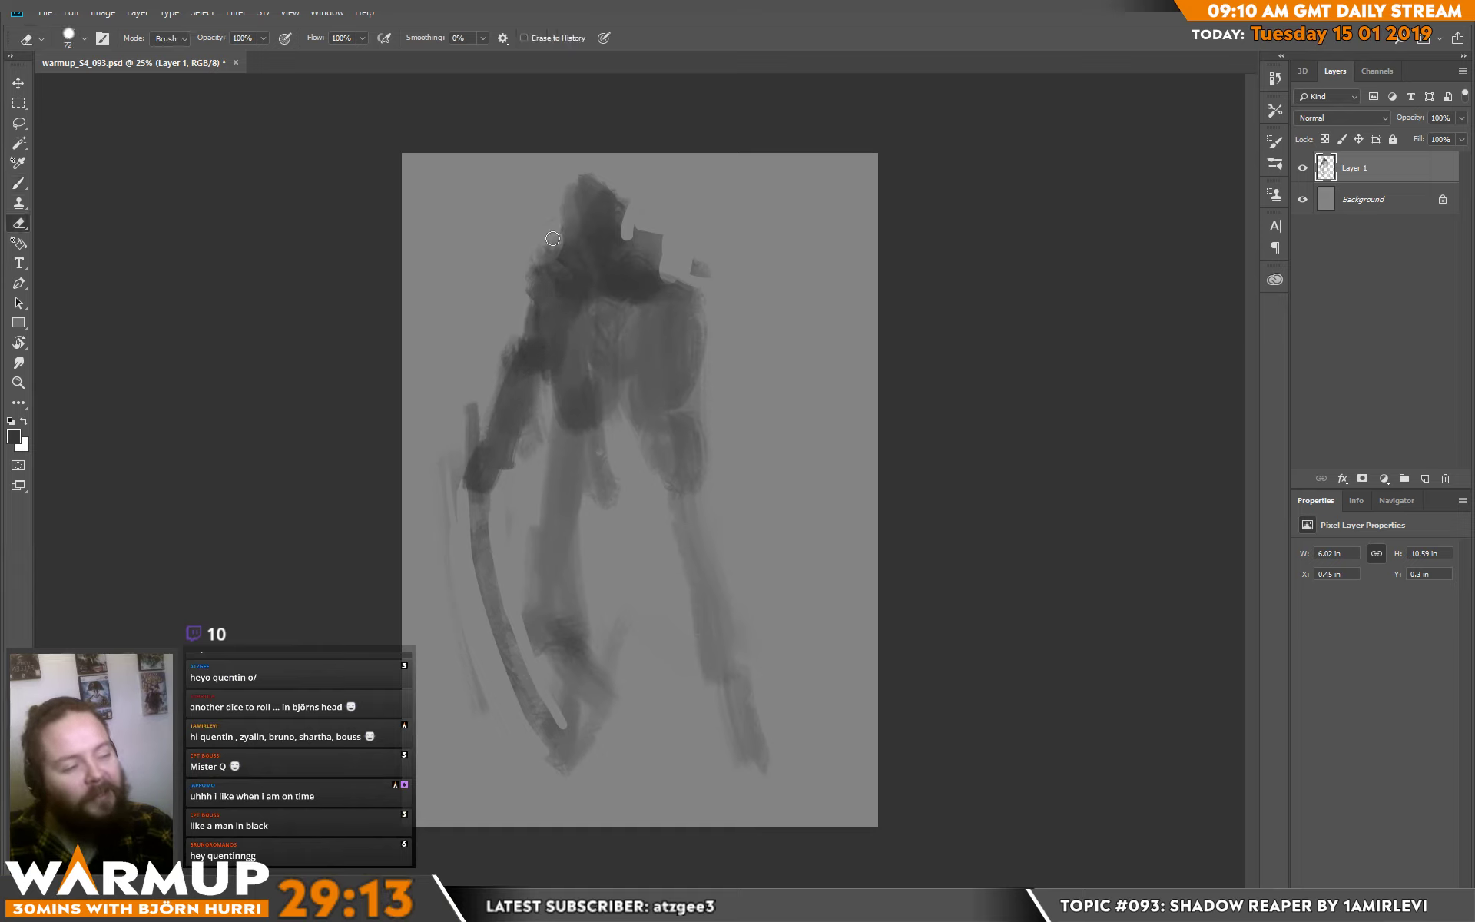
mouse_move(567, 173)
mouse_down()
mouse_move(560, 211)
mouse_move(615, 173)
mouse_move(629, 209)
mouse_up()
Paint the collar, shoulder and arm on the side away from the blade, and darken the outer edge of the leg nearest the blade.
key(b)
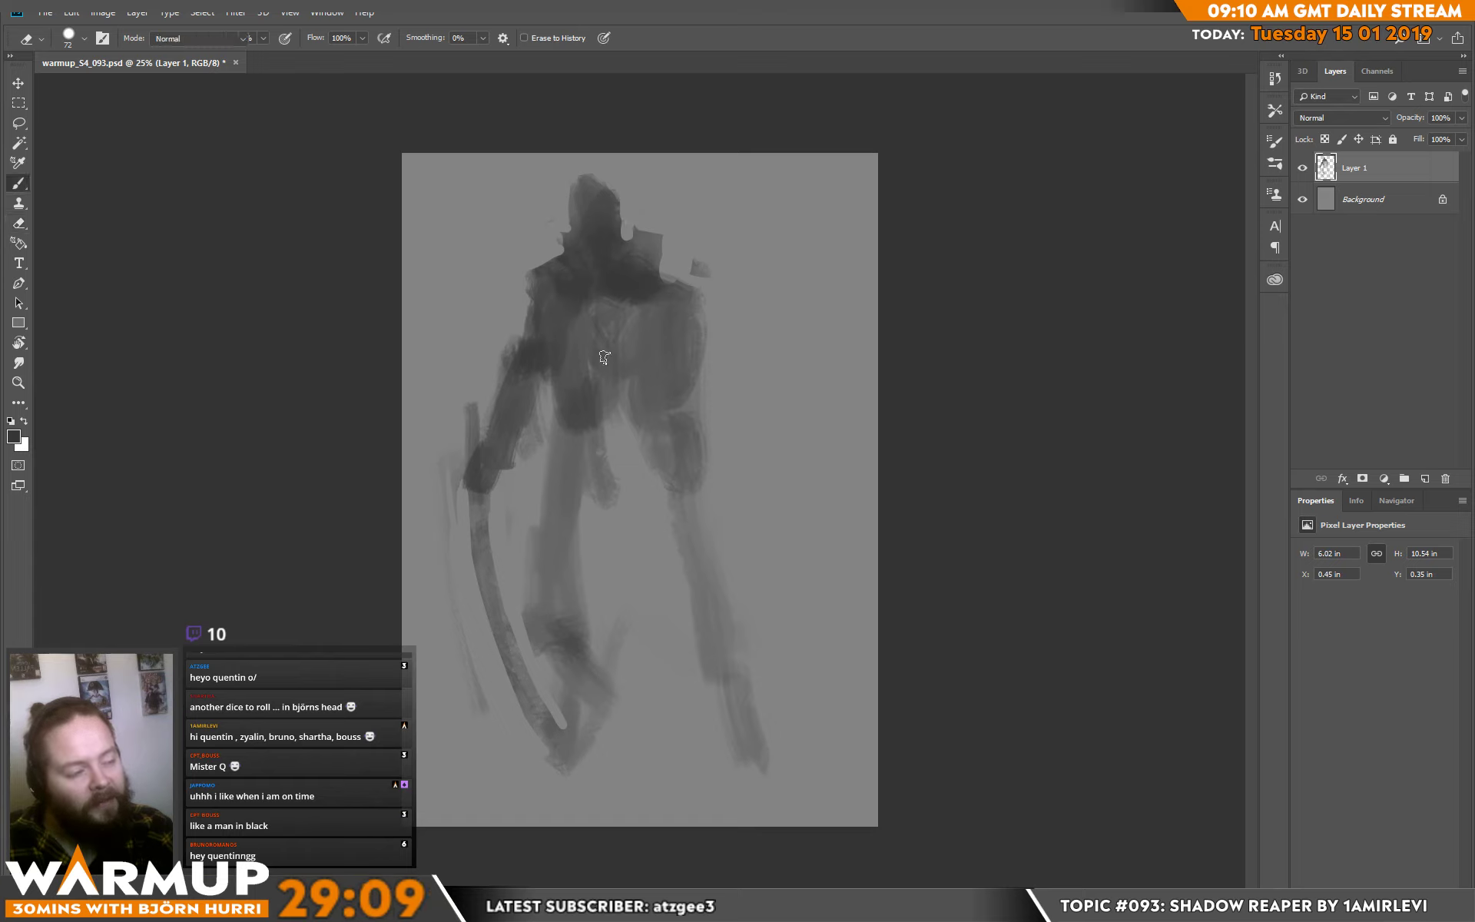
drag(598, 298, 604, 368)
key(ctrl+z)
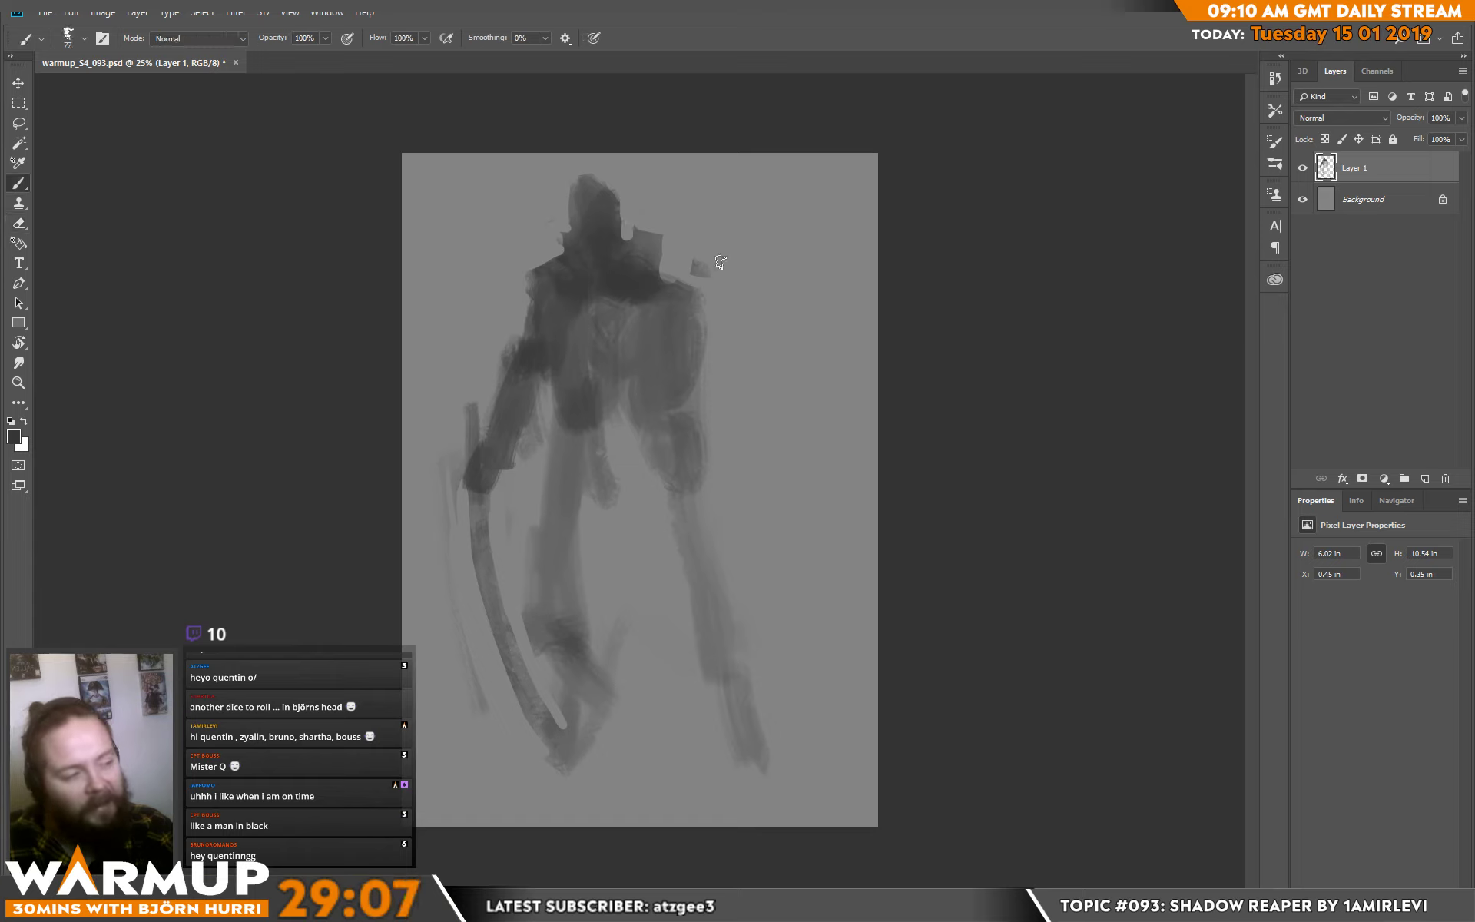
mouse_move(646, 234)
mouse_down()
mouse_move(663, 280)
mouse_move(649, 258)
mouse_move(706, 308)
mouse_move(692, 274)
mouse_move(729, 457)
mouse_up()
mouse_move(566, 419)
mouse_down()
mouse_move(527, 622)
mouse_move(548, 623)
mouse_up()
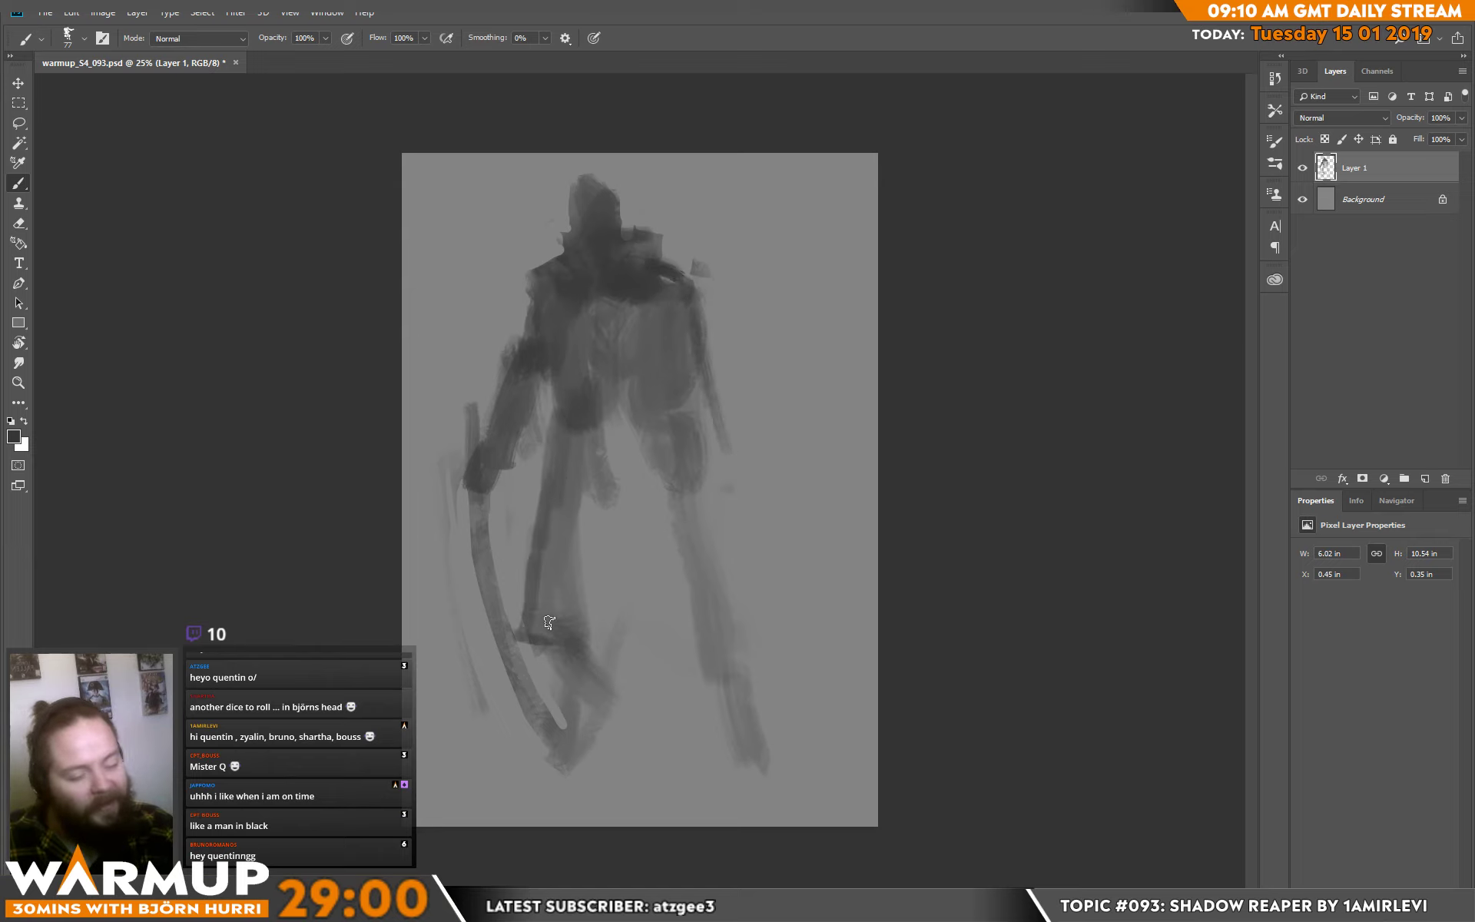
Paint a long ragged coat skirt from the waist down over both legs with the brush at 228 px.
right_click(590, 491)
drag(707, 243, 718, 241)
drag(569, 434, 546, 614)
mouse_move(576, 610)
mouse_down()
mouse_move(605, 461)
mouse_move(624, 587)
mouse_up()
mouse_move(622, 437)
mouse_down()
mouse_move(642, 619)
mouse_move(661, 617)
mouse_up()
drag(612, 403, 627, 569)
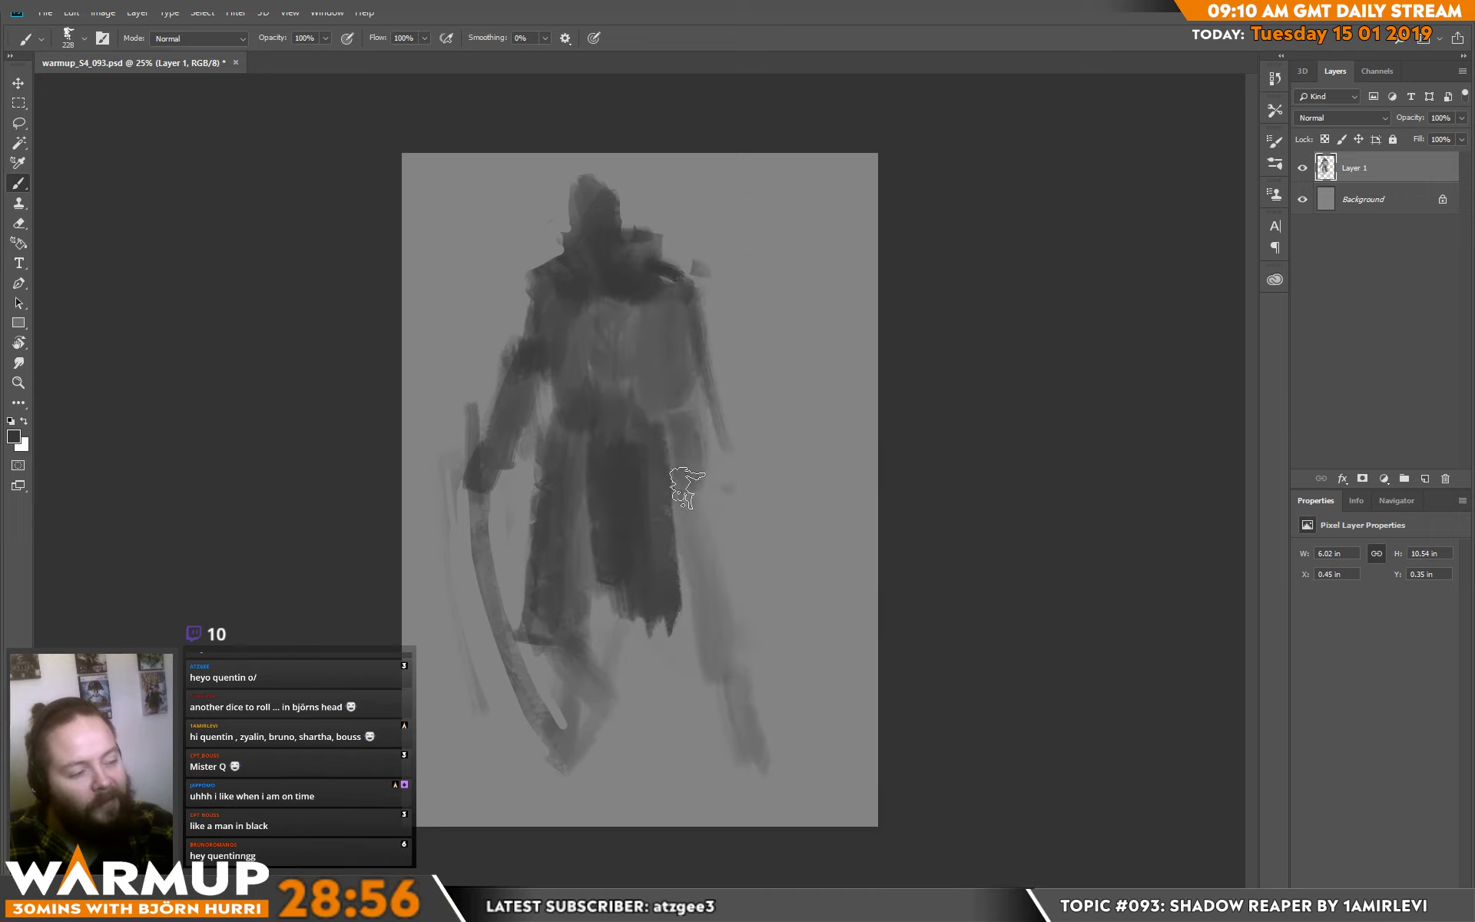
drag(686, 454, 710, 532)
mouse_move(695, 449)
mouse_down()
mouse_move(744, 645)
mouse_move(675, 461)
mouse_move(724, 560)
mouse_move(668, 471)
mouse_move(662, 495)
mouse_up()
Erase gaps between the arms and the waist, and paint and trim the full arm on the side away from the blade.
key(e)
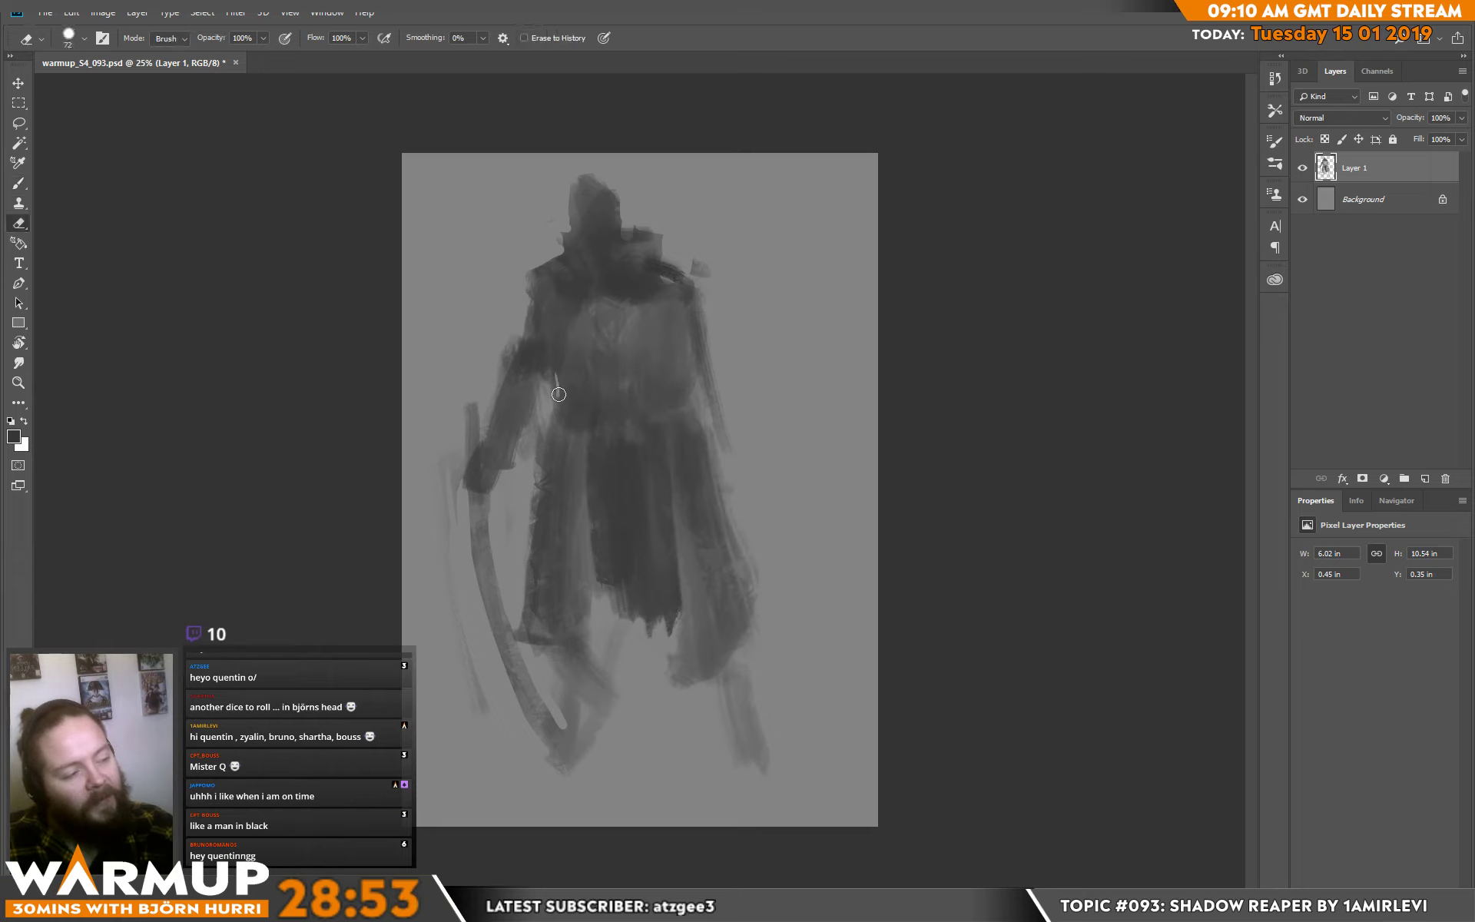
drag(688, 376, 706, 444)
key(b)
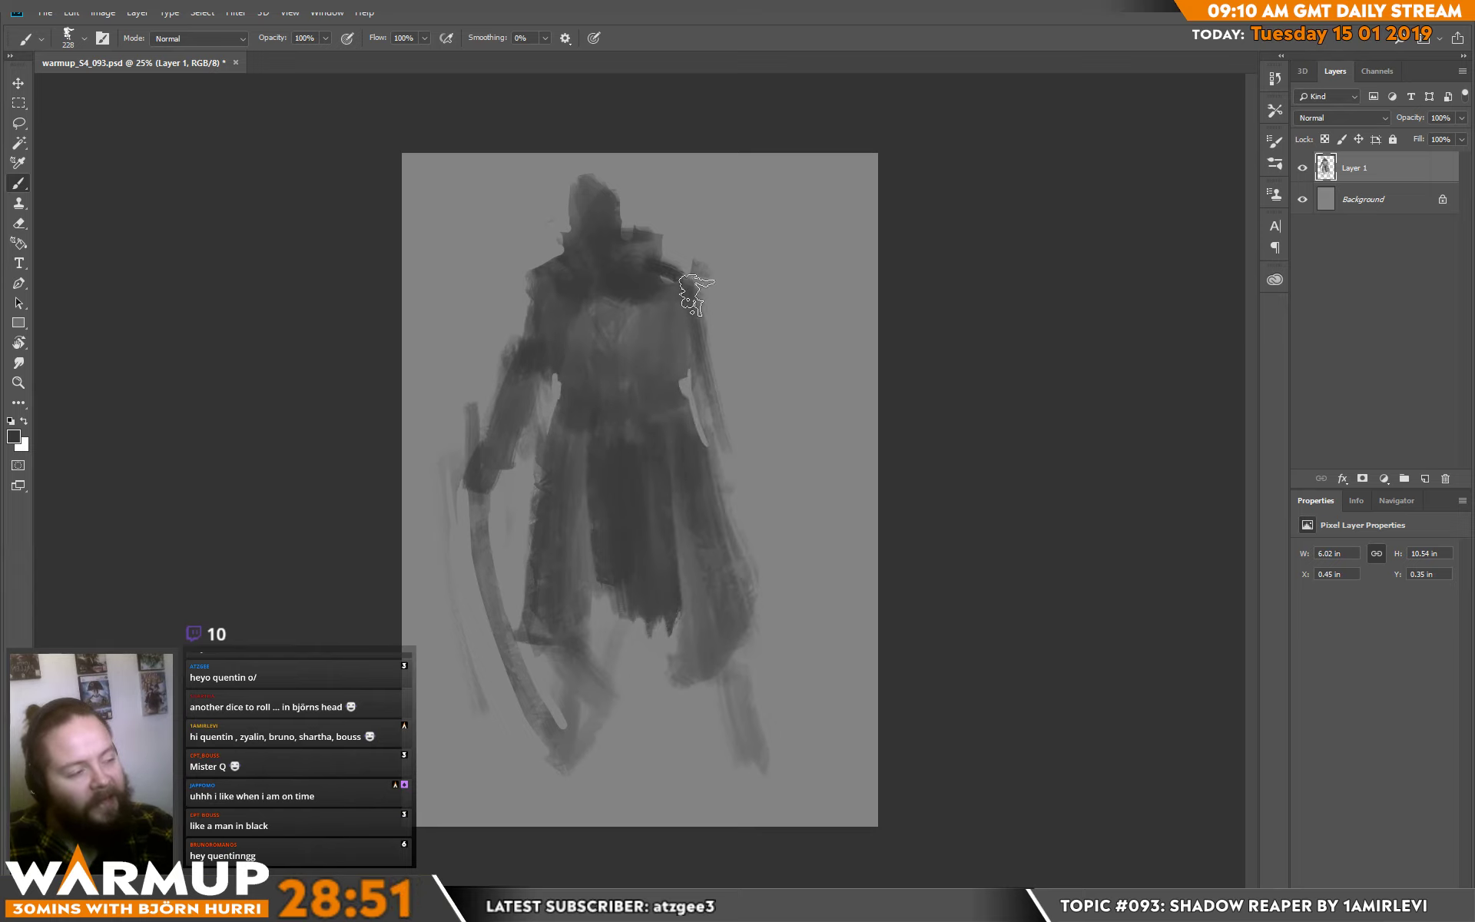
mouse_move(700, 281)
mouse_down()
mouse_move(711, 352)
mouse_move(697, 326)
mouse_move(764, 500)
mouse_move(768, 422)
mouse_up()
key(e)
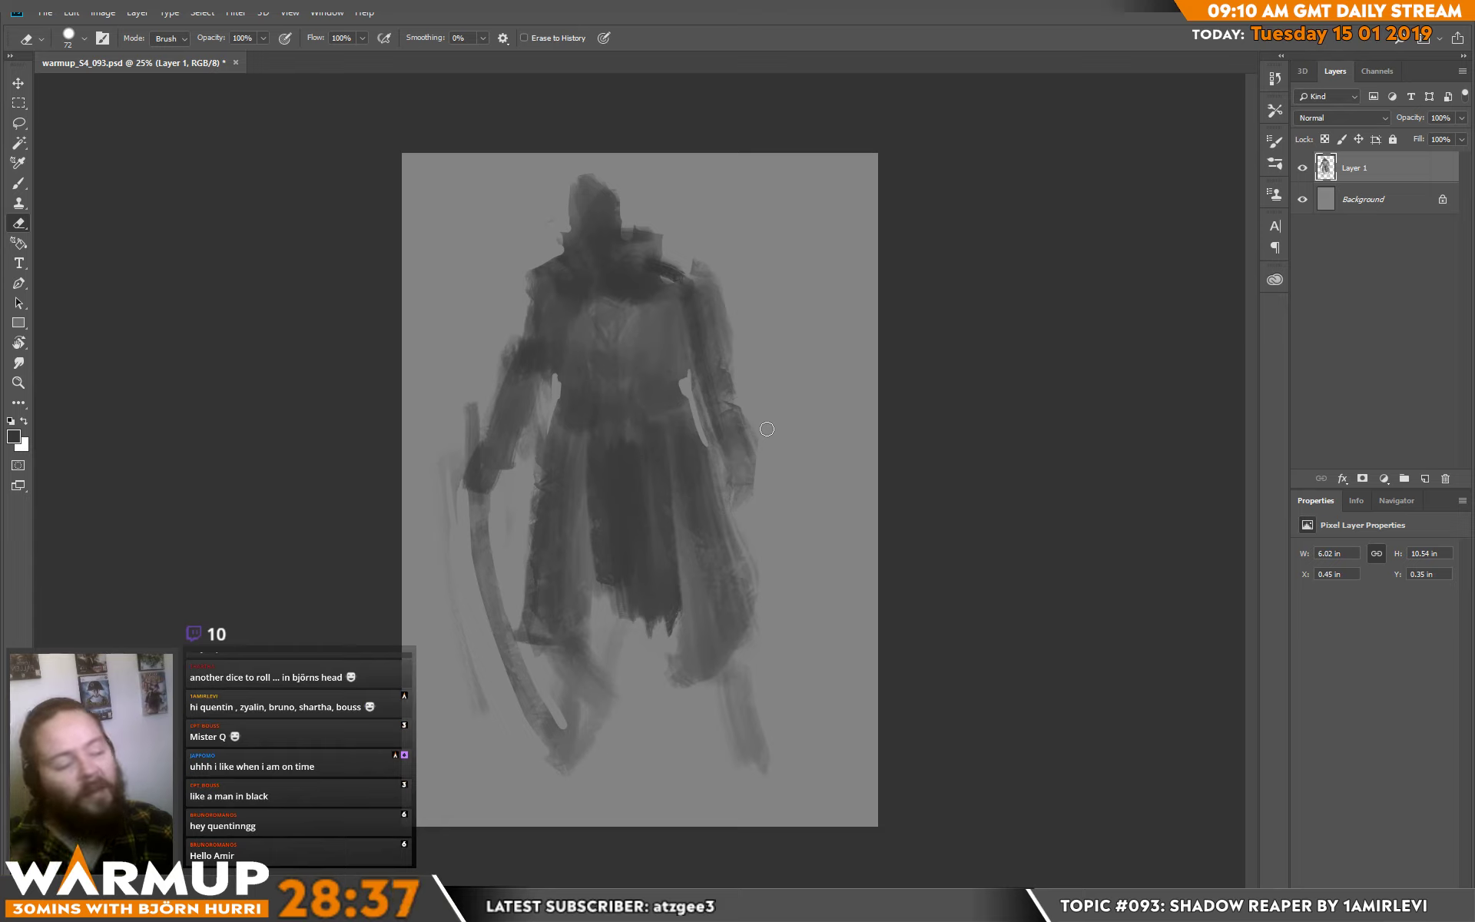
drag(739, 381, 705, 261)
Darken the coat's torso, brush a lighter grey patch down the chest, and deepen the forearm and hand away from the blade.
key(b)
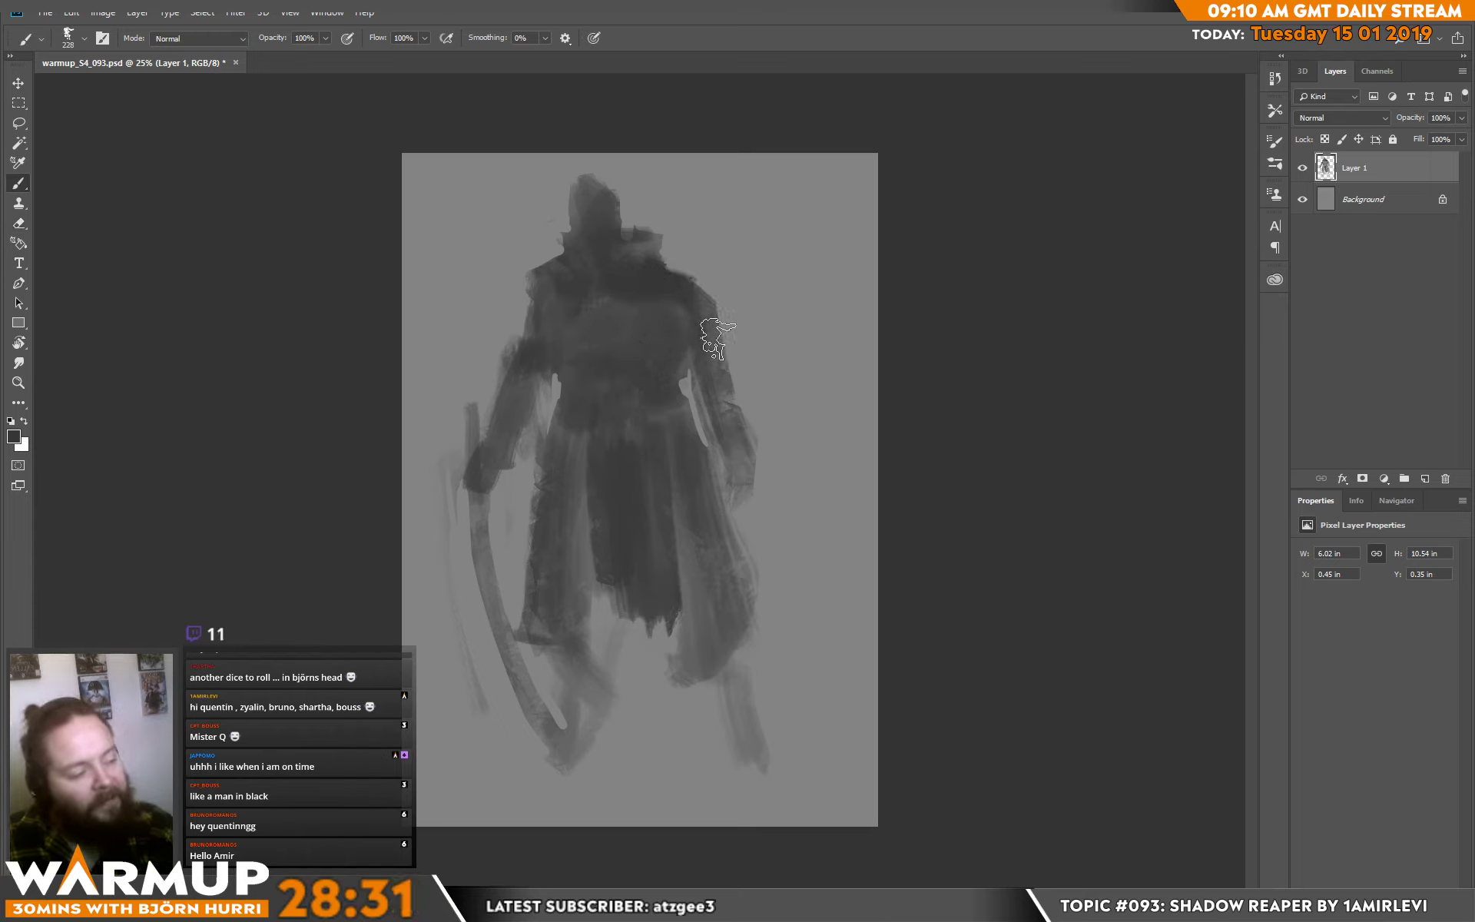
alt+click(783, 385)
mouse_move(641, 282)
mouse_down()
mouse_move(724, 323)
mouse_move(643, 302)
mouse_move(636, 284)
mouse_move(667, 406)
mouse_move(646, 349)
mouse_move(666, 337)
mouse_move(606, 384)
mouse_move(624, 521)
mouse_move(635, 495)
mouse_move(613, 428)
mouse_move(616, 464)
mouse_up()
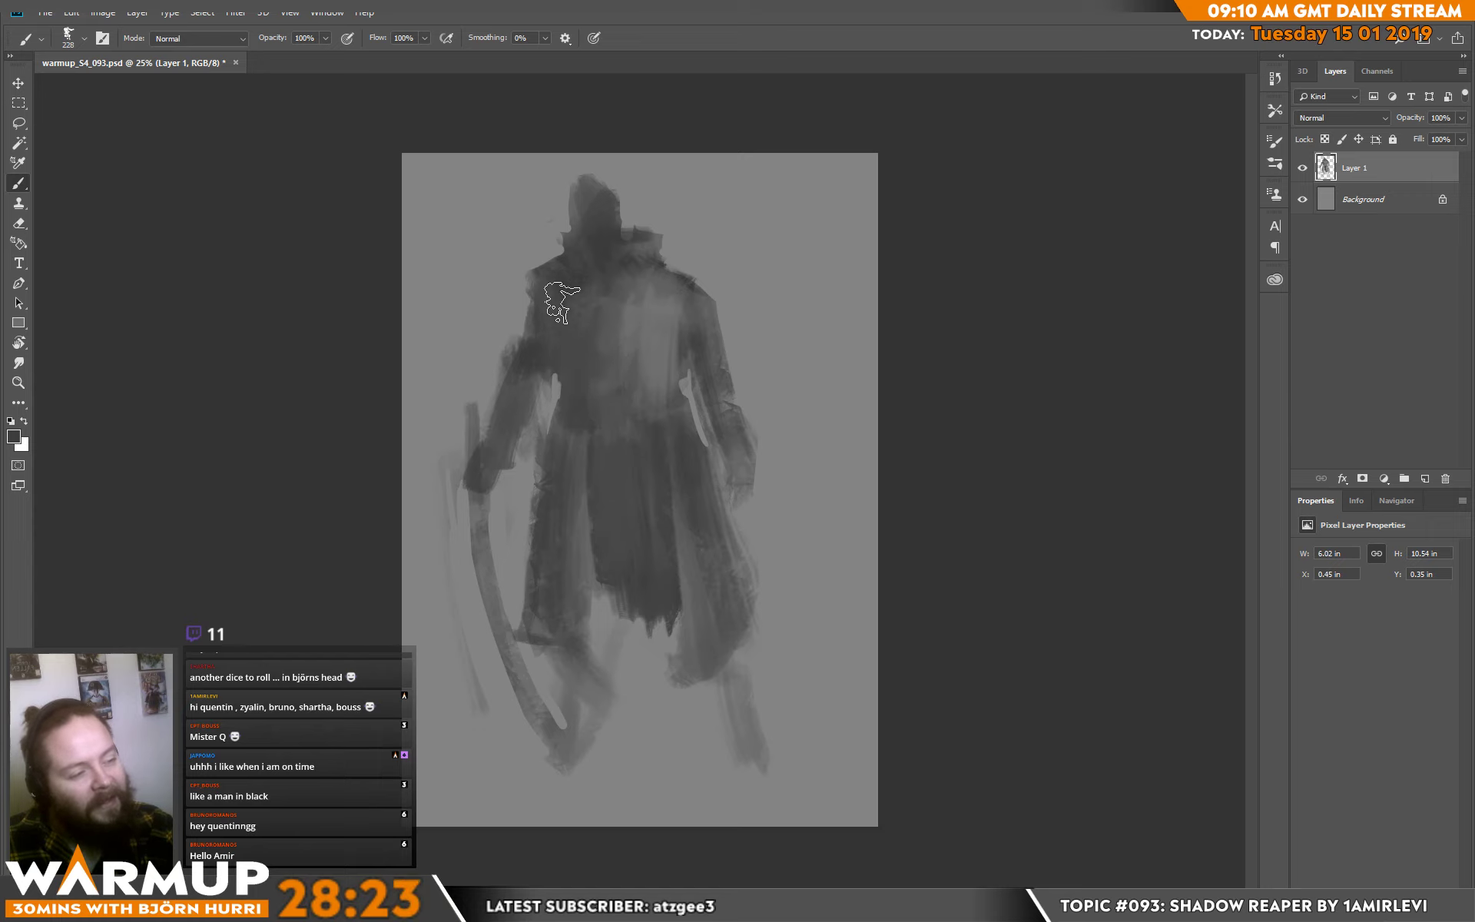
mouse_move(732, 432)
mouse_down()
mouse_move(740, 481)
mouse_move(734, 434)
mouse_up()
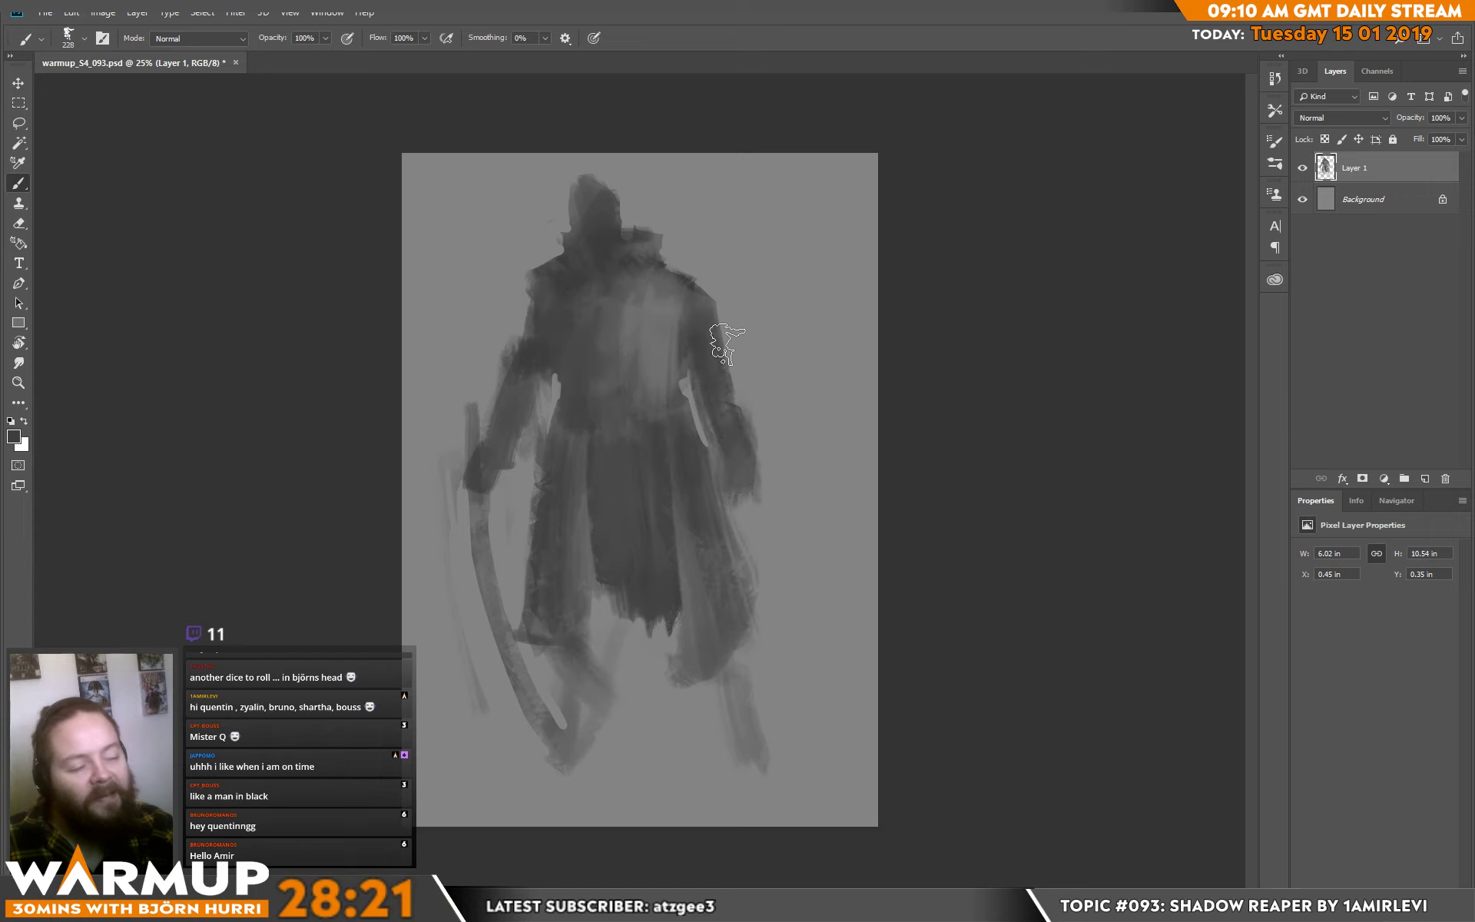
Define the sleeve cuff and wrist above the blade hand using the brush at 42 px.
drag(504, 432, 510, 466)
right_click(567, 384)
click(662, 244)
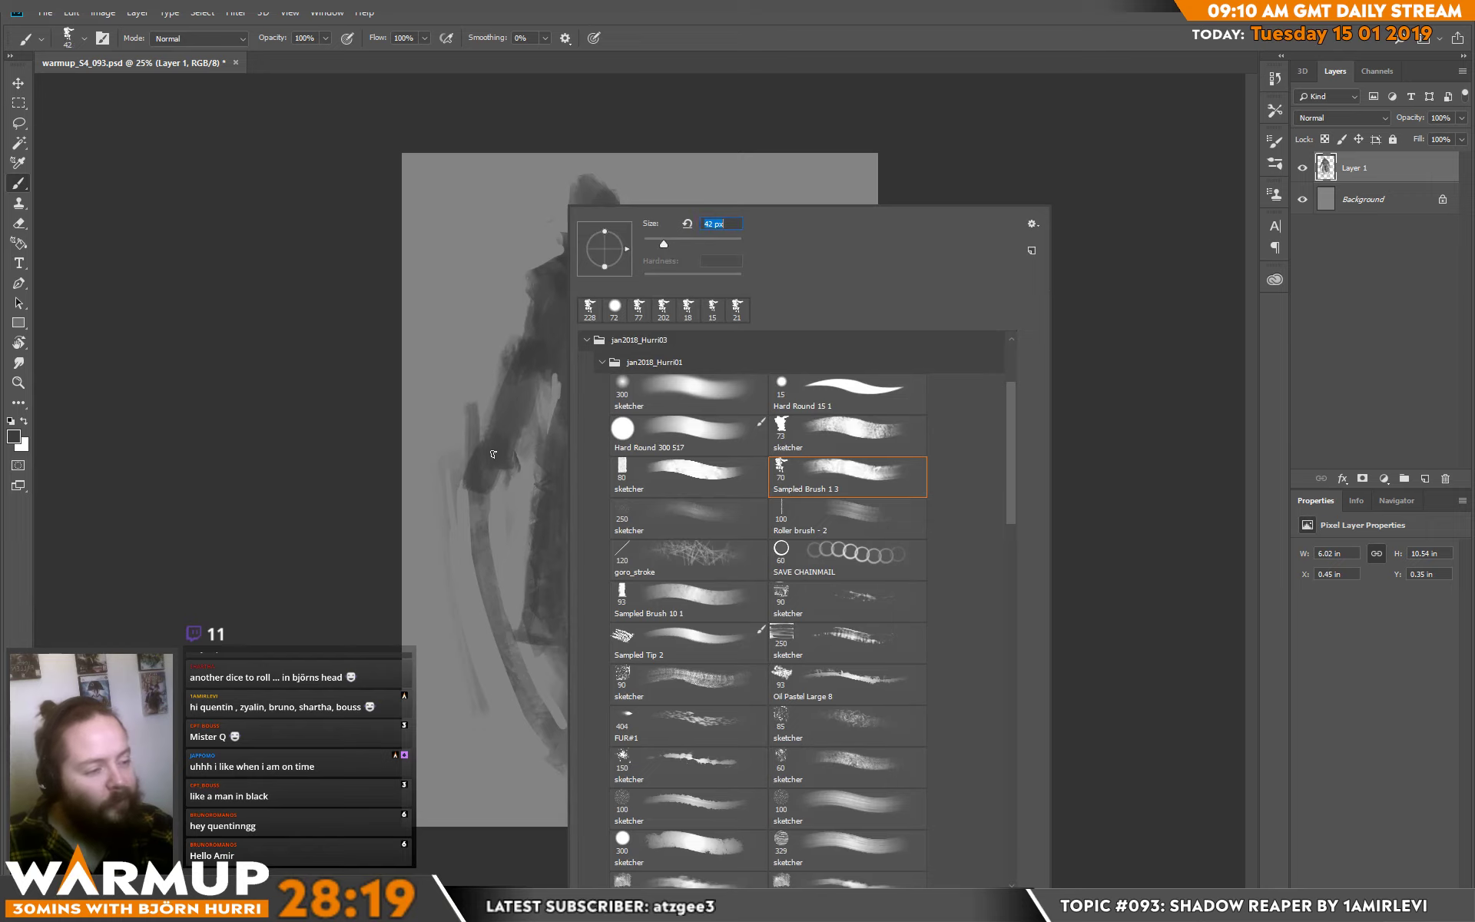
click(494, 453)
alt+click(503, 428)
alt+click(496, 429)
drag(495, 432, 498, 454)
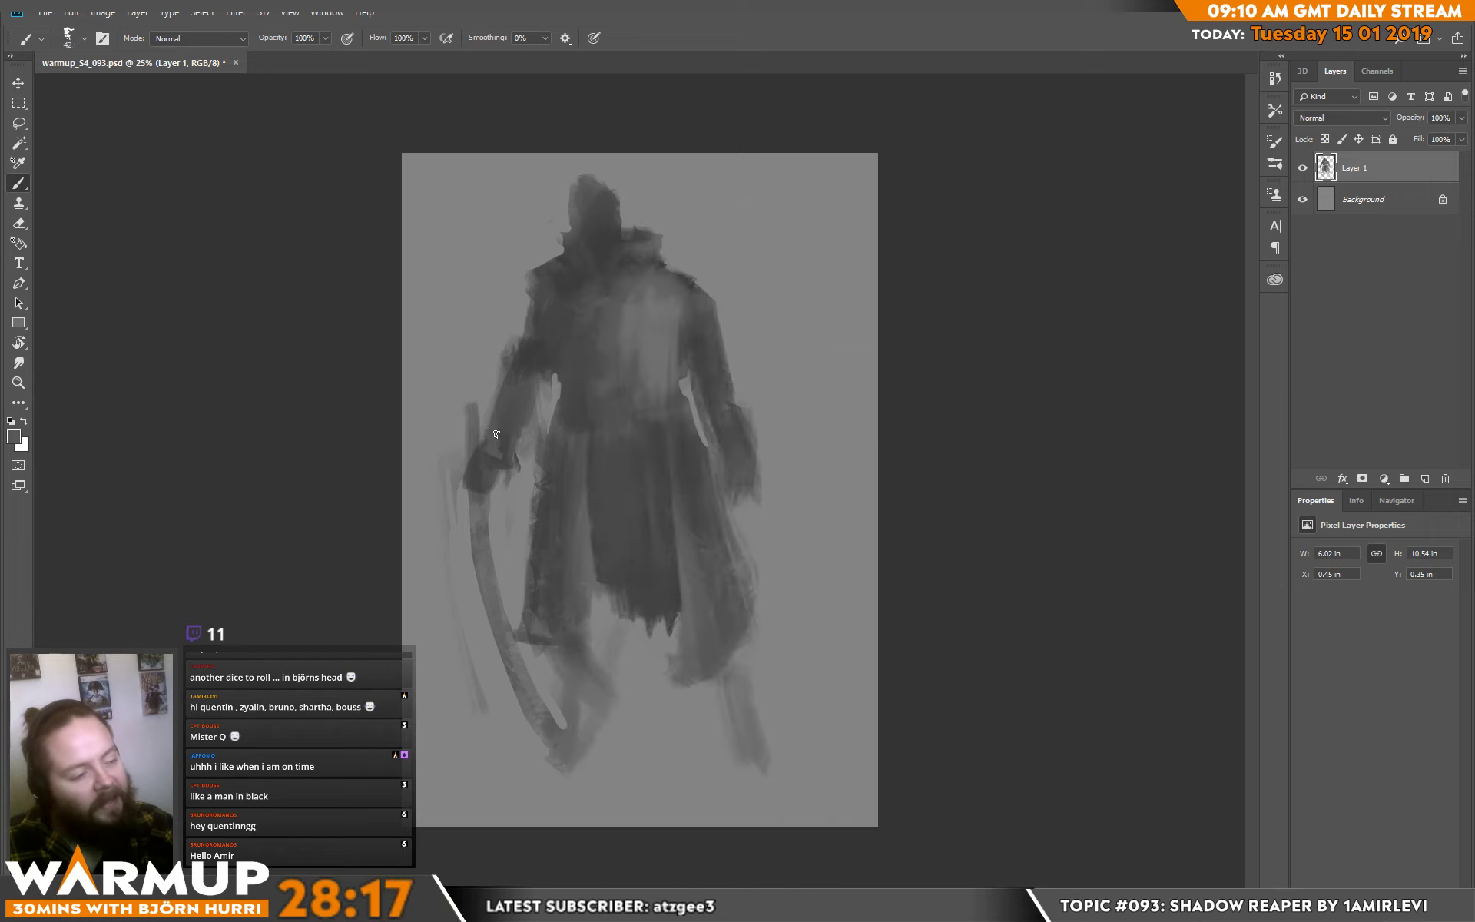
Darken the upper sleeve on the blade side and brush darker lapel and shoulder shapes onto the coat.
alt+click(524, 343)
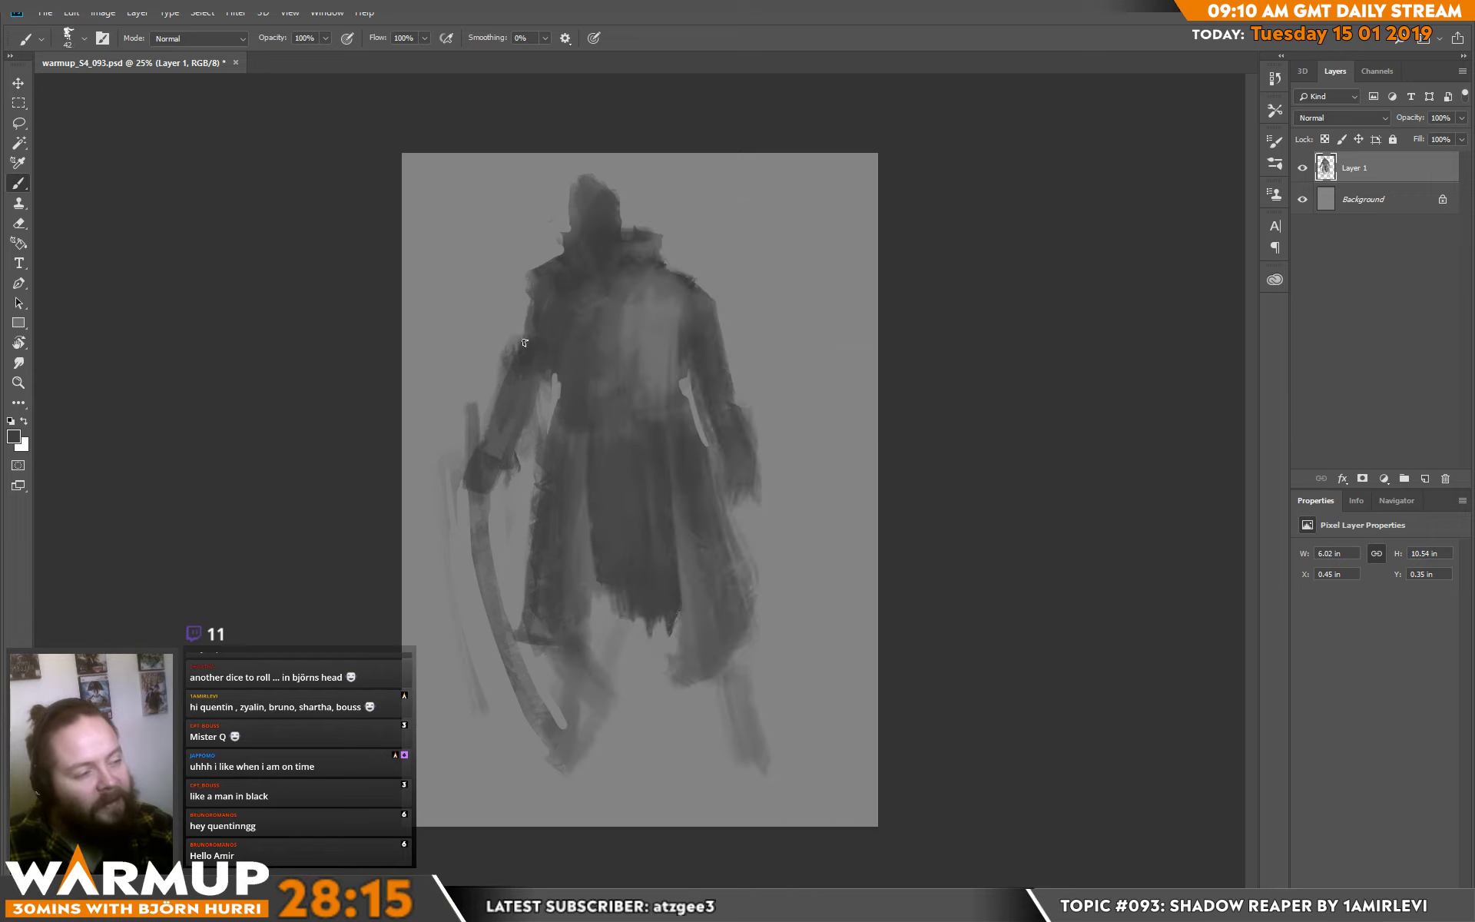
mouse_move(522, 350)
mouse_down()
mouse_move(544, 322)
mouse_move(575, 346)
mouse_up()
alt+click(588, 302)
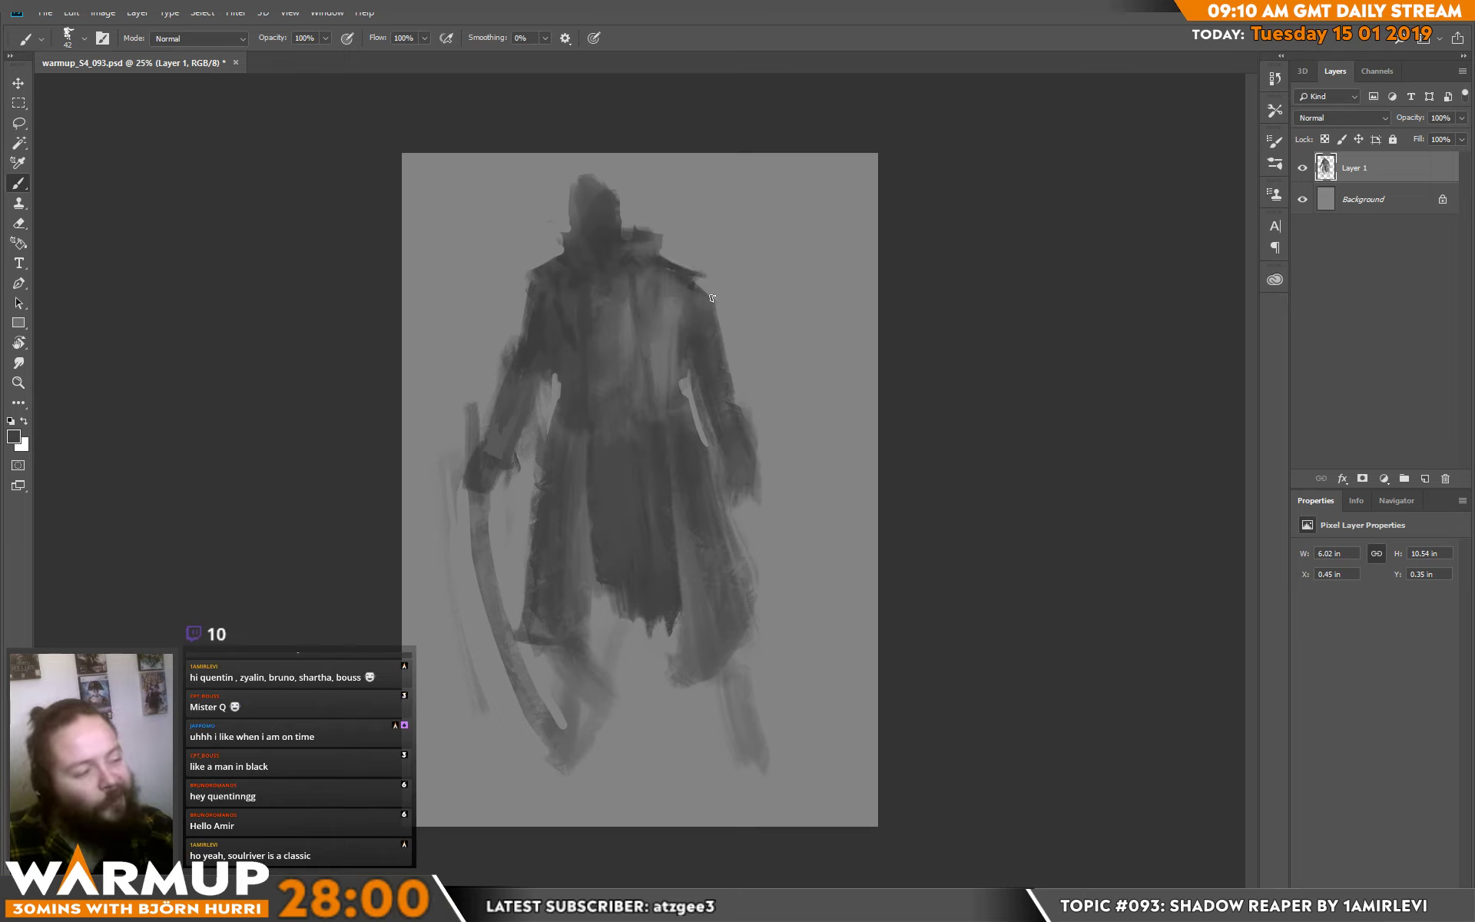
Erase the ragged outer edge of the forearm and hand away from the blade.
key(e)
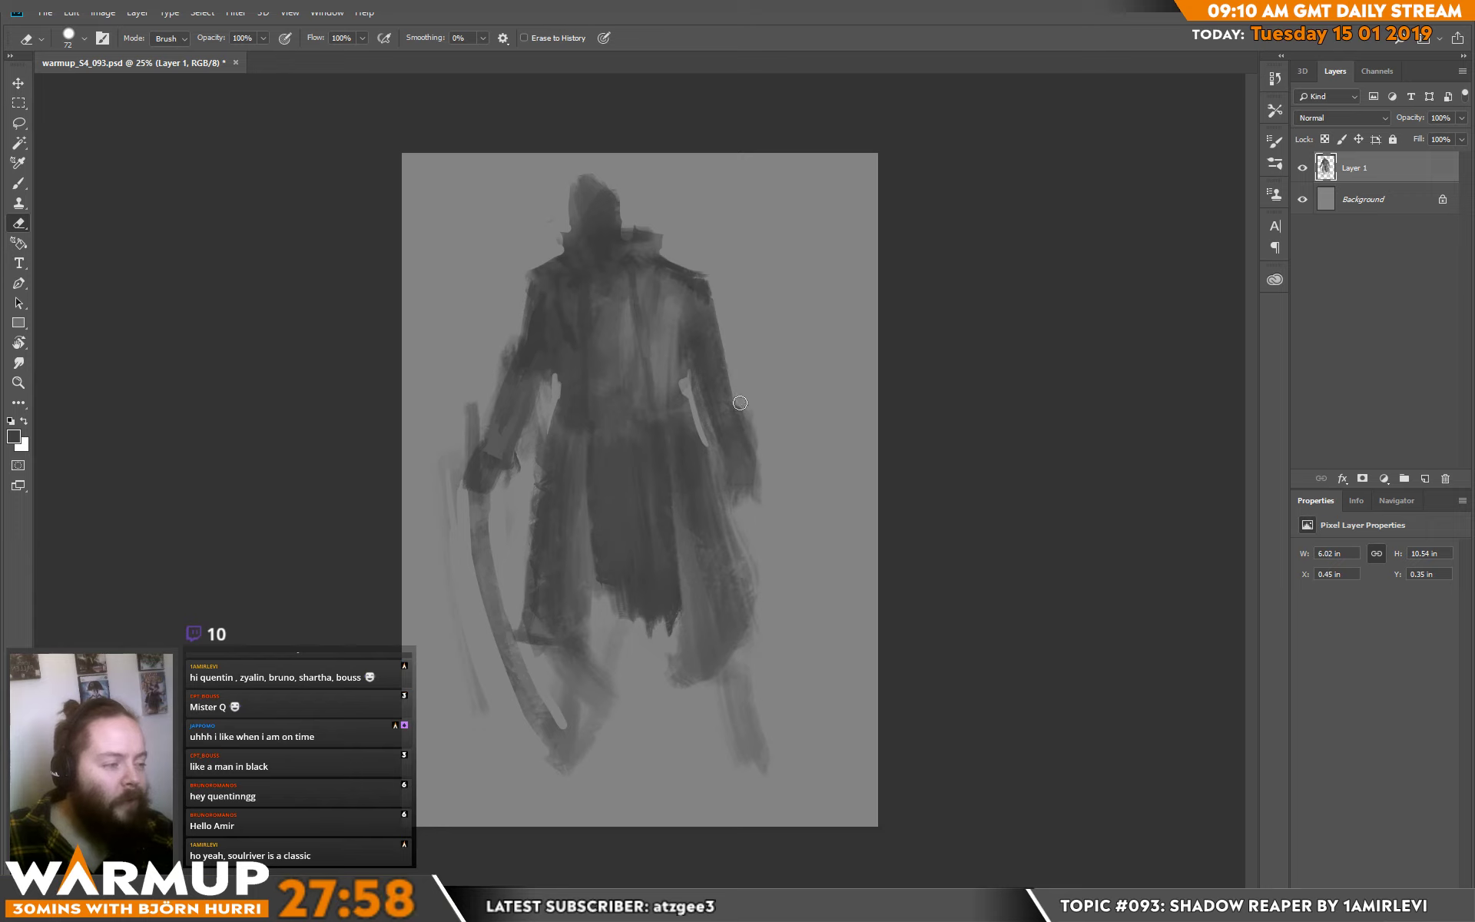
drag(759, 467, 749, 495)
key(b)
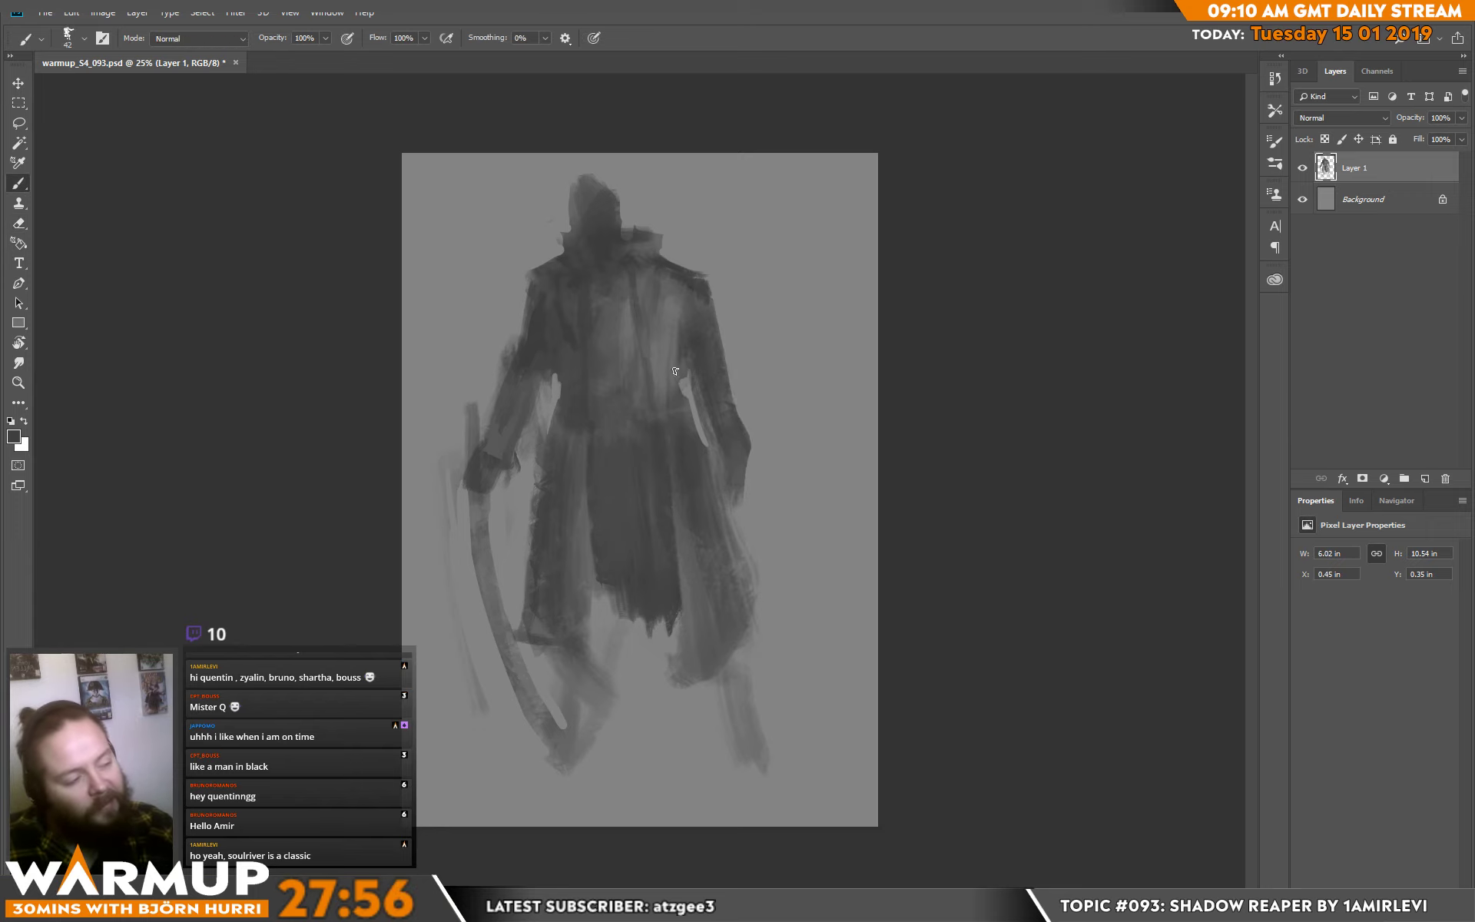
Add dark strokes along the side of the torso, and paint the waist panel with the brush at 91 px.
drag(674, 371, 664, 389)
right_click(697, 307)
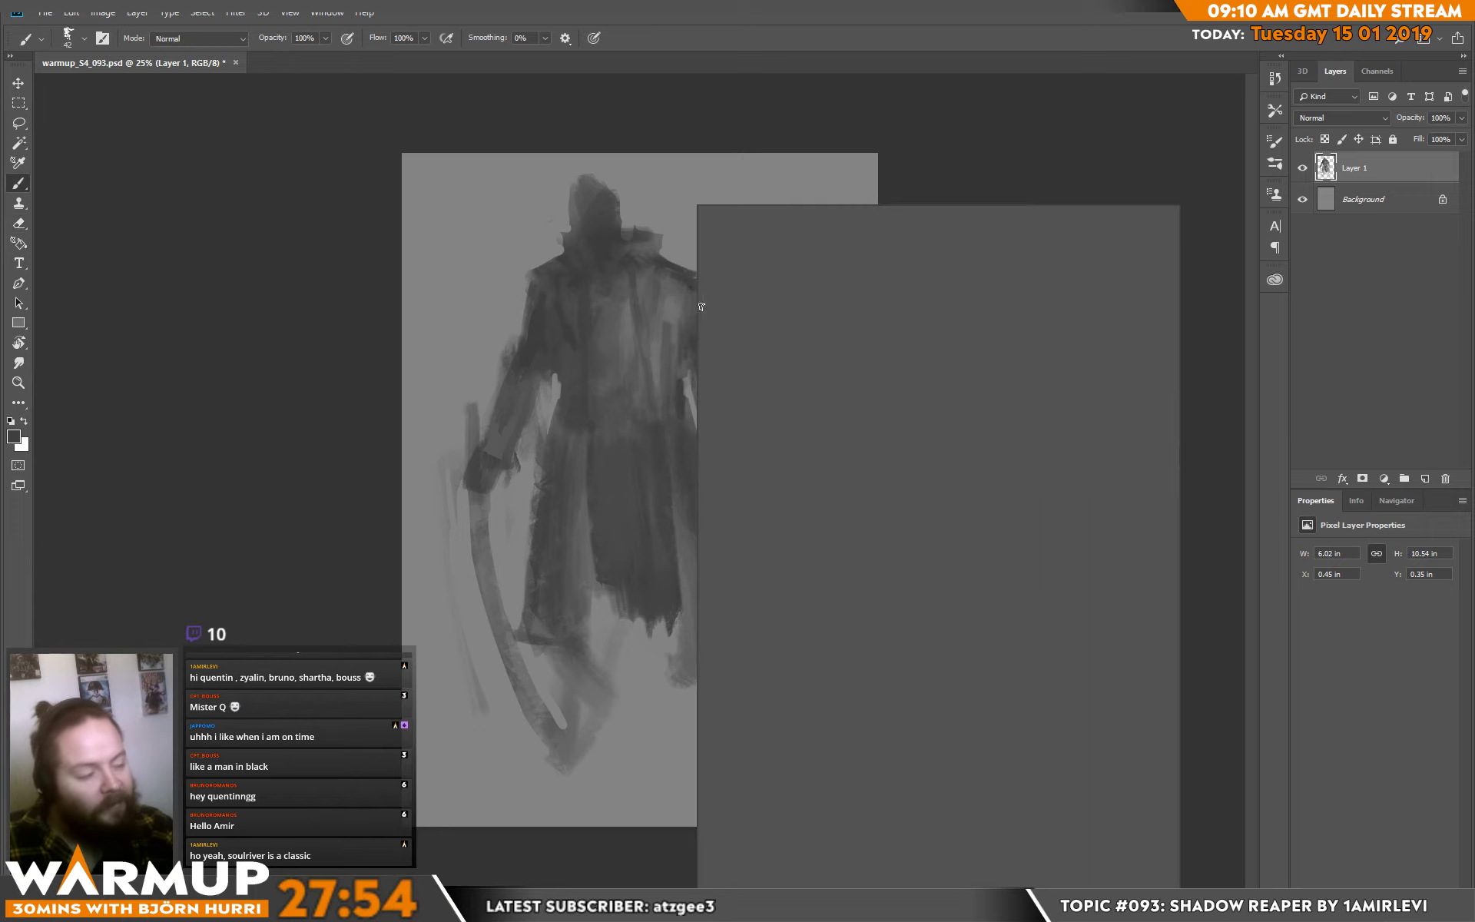
click(804, 245)
drag(598, 443, 636, 444)
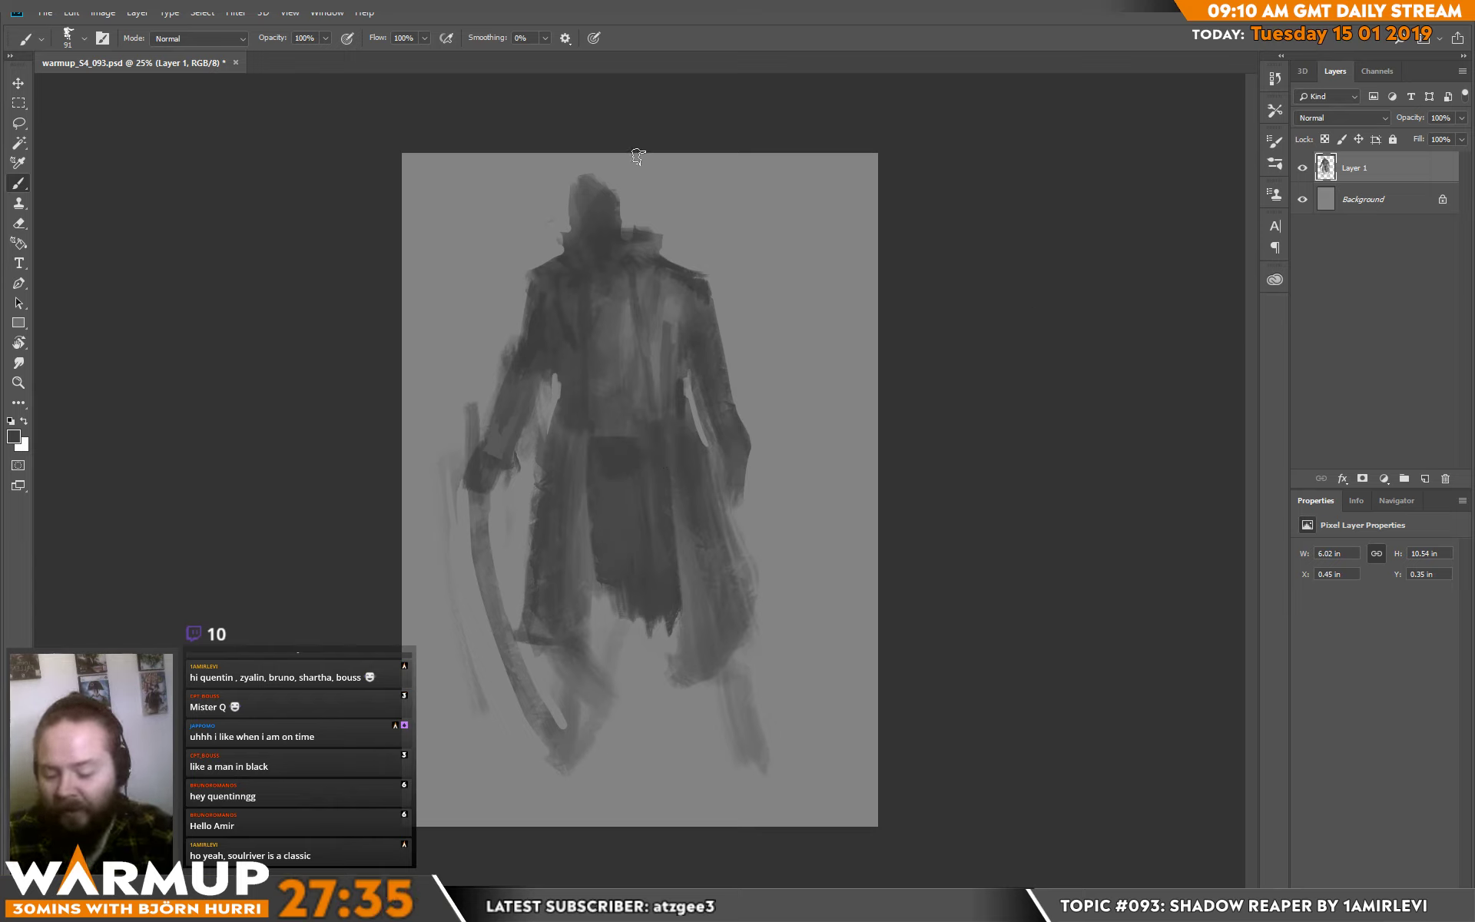
Lasso the head and shift it slightly away from the blade side so it sits centred above the collar.
key(l)
mouse_move(628, 179)
mouse_down()
mouse_move(558, 180)
mouse_move(560, 219)
mouse_move(617, 219)
mouse_up()
key(v)
key(ctrl+d)
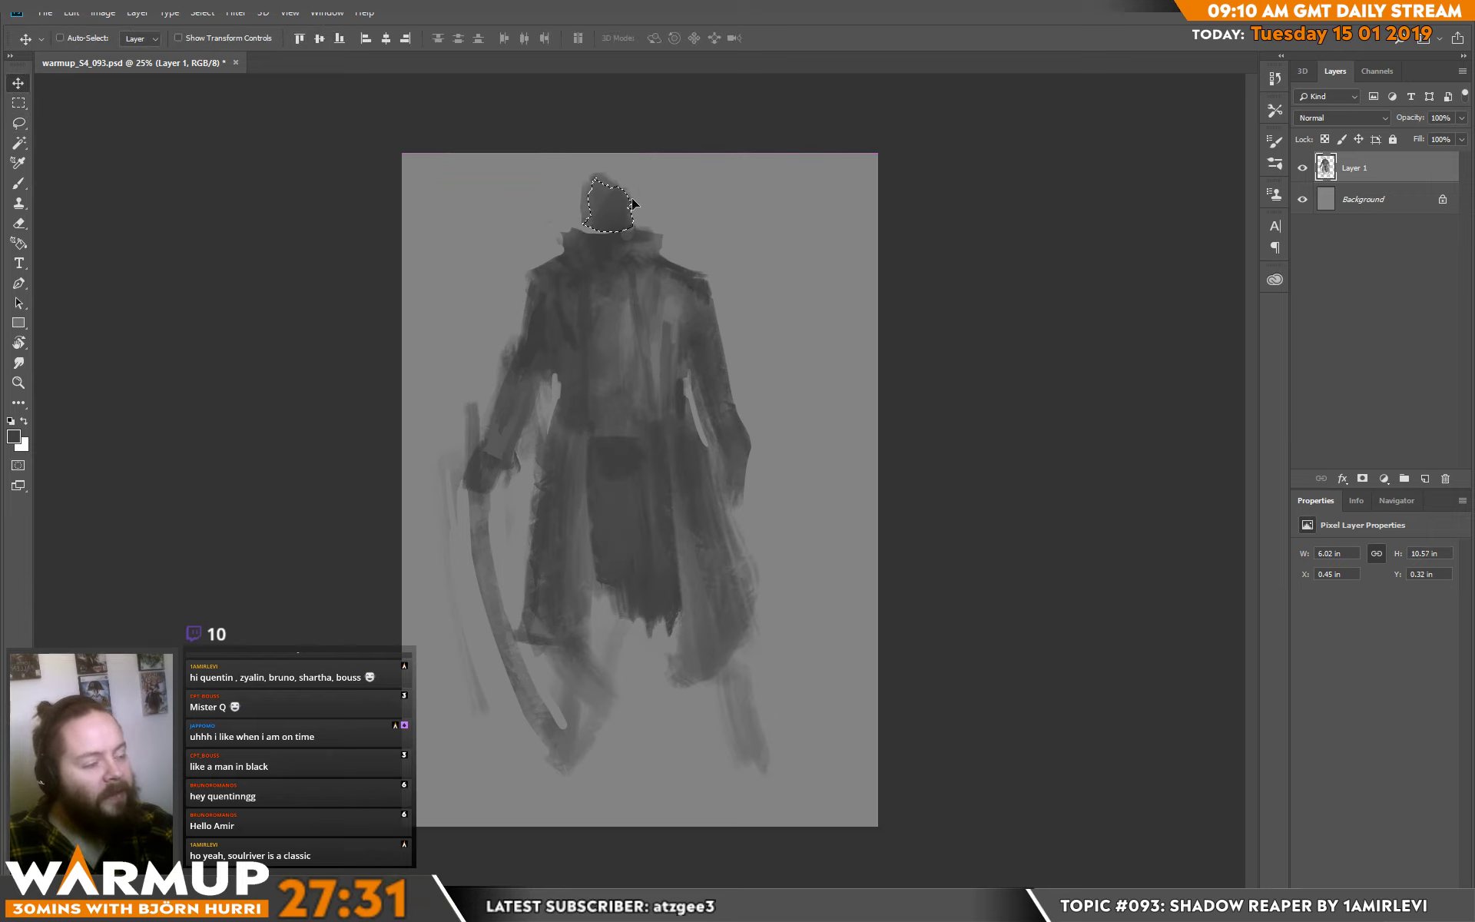
Repaint the head and fill the neck opening where it meets the collar, using sampled greys.
key(b)
key(alt)
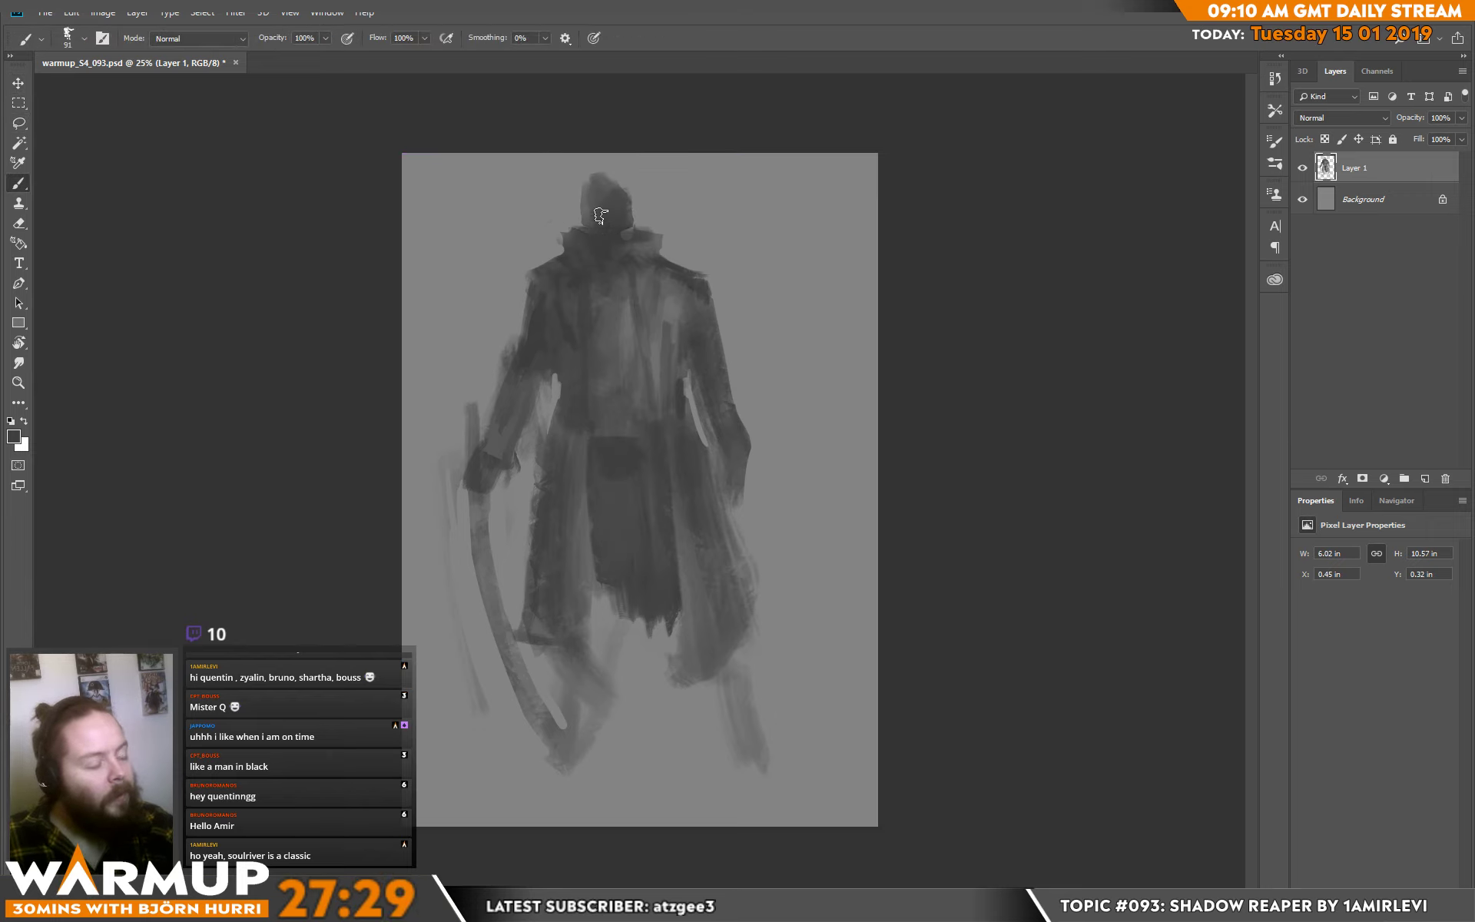
alt+click(593, 206)
alt+click(610, 213)
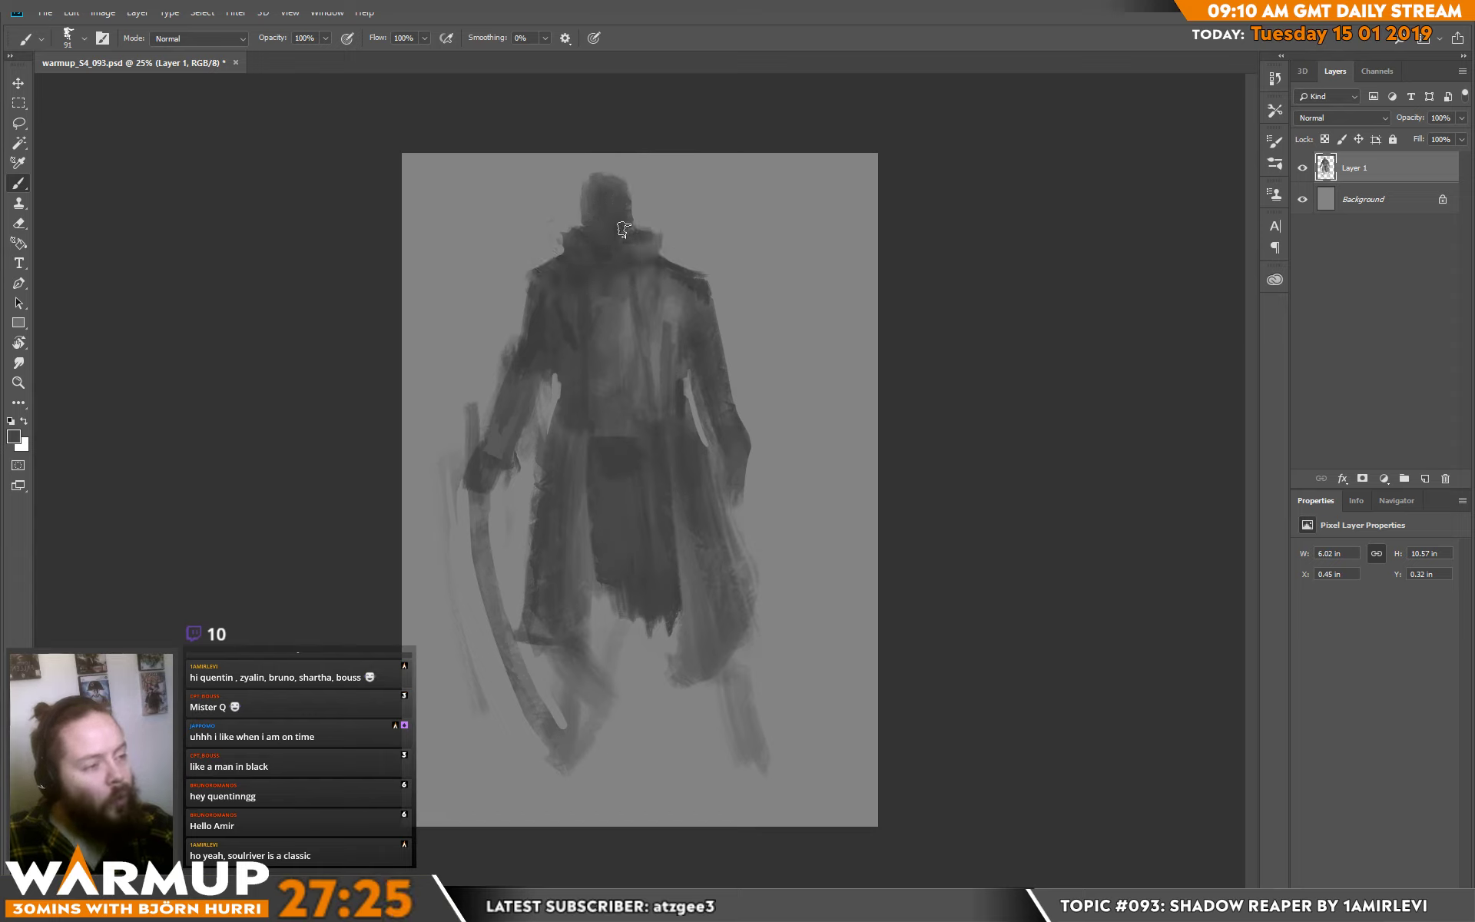
Set the brush to 28 px and paint fine dark accents on the coat's upper chest.
right_click(647, 263)
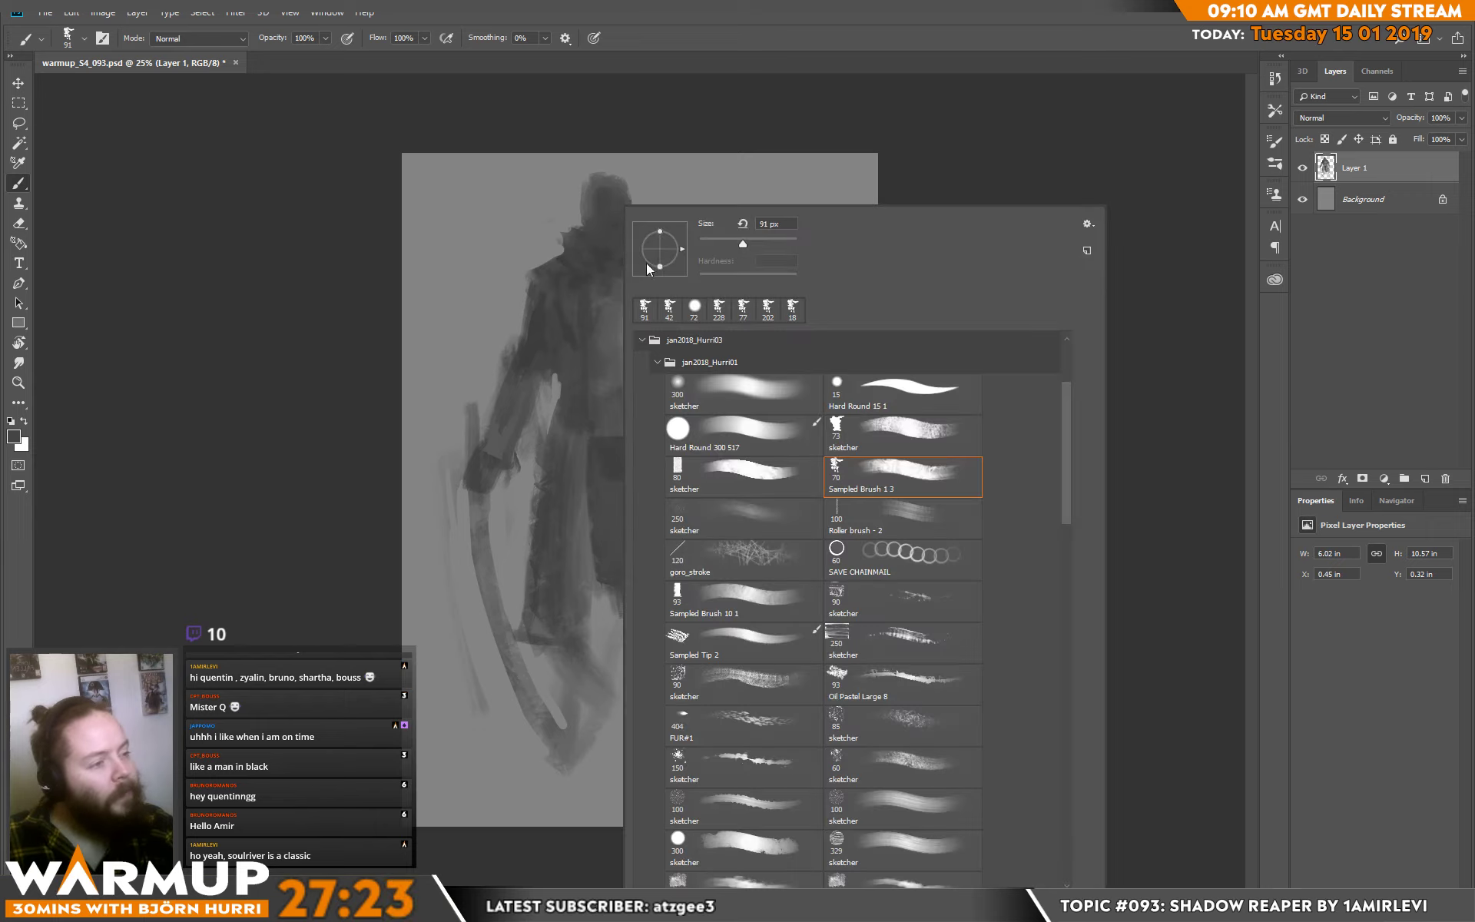
click(722, 242)
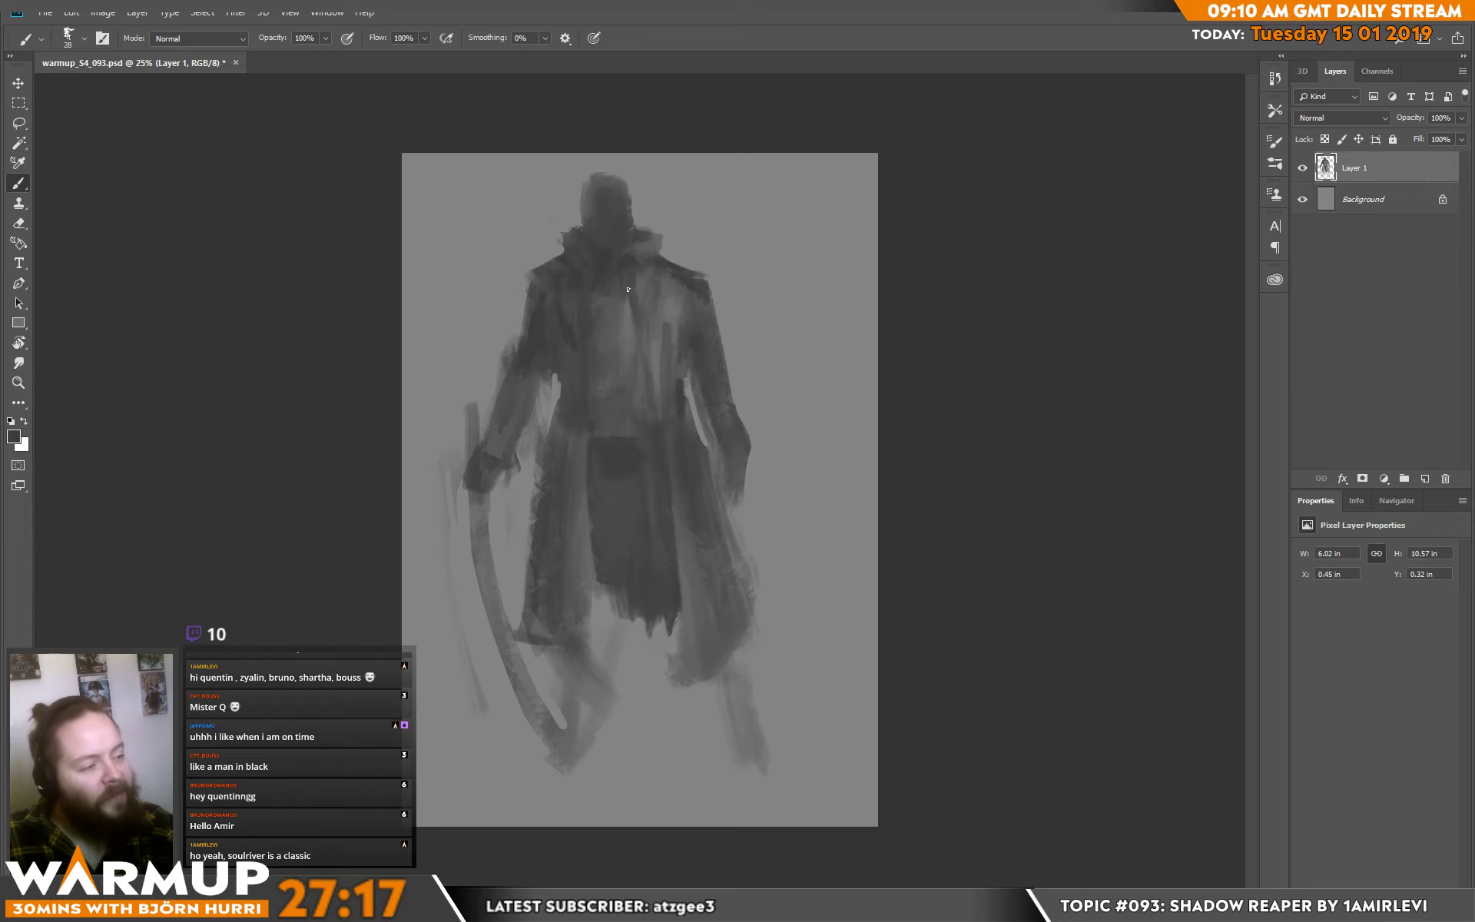
alt+click(656, 316)
Set the brush to 62 px and shade the shoulder away from the blade and the coat front on the blade side.
right_click(677, 204)
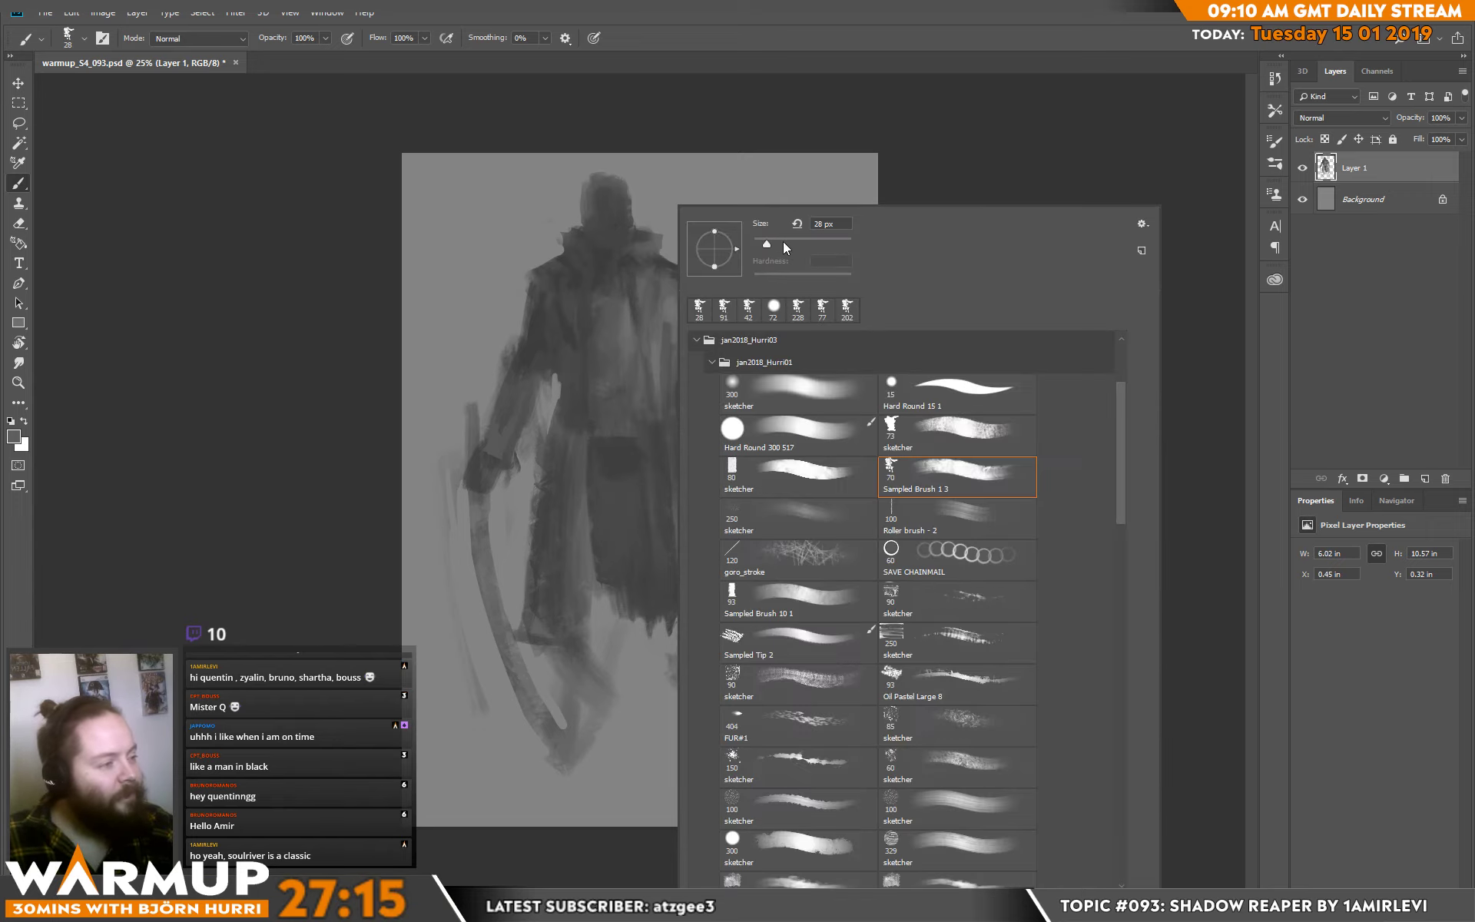
click(782, 243)
drag(651, 271, 694, 275)
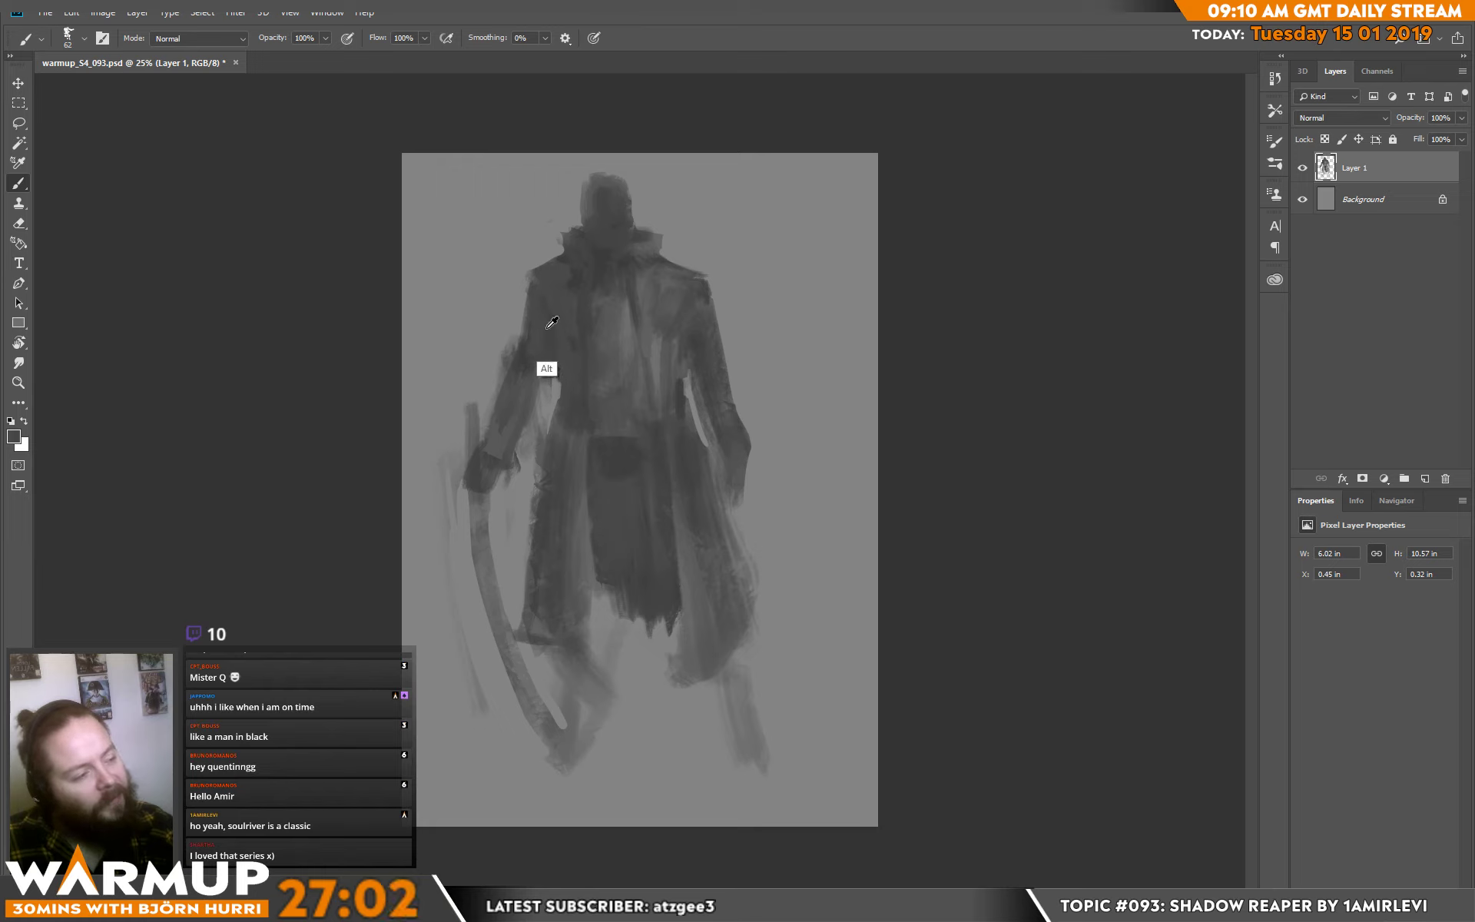
drag(559, 372, 556, 329)
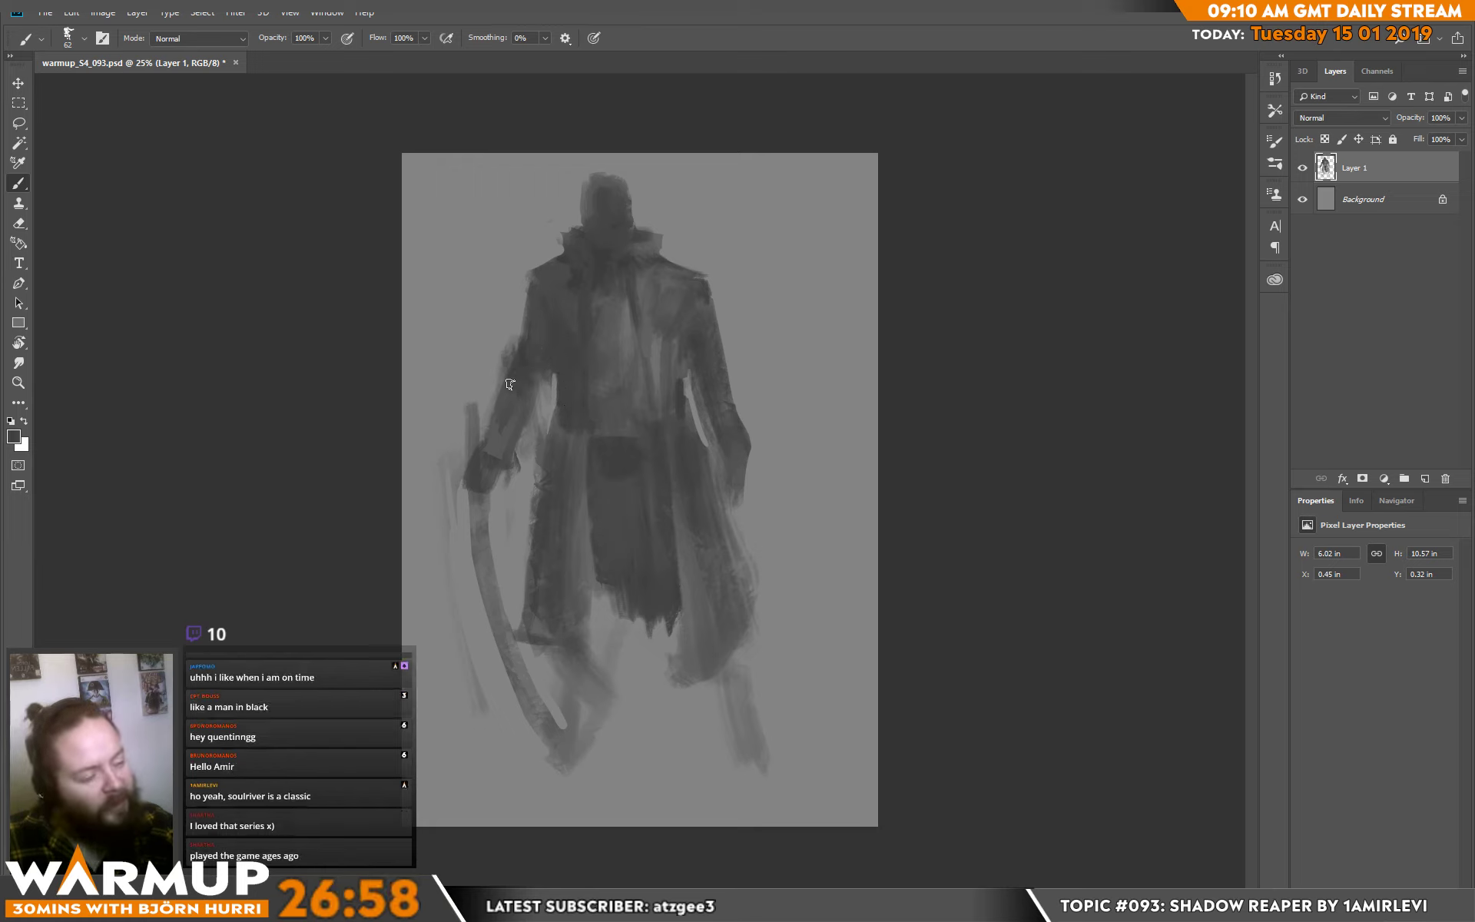
Clean up the gaps between the arms and torso, and define the cuff and lighter hand away from the blade.
key(e)
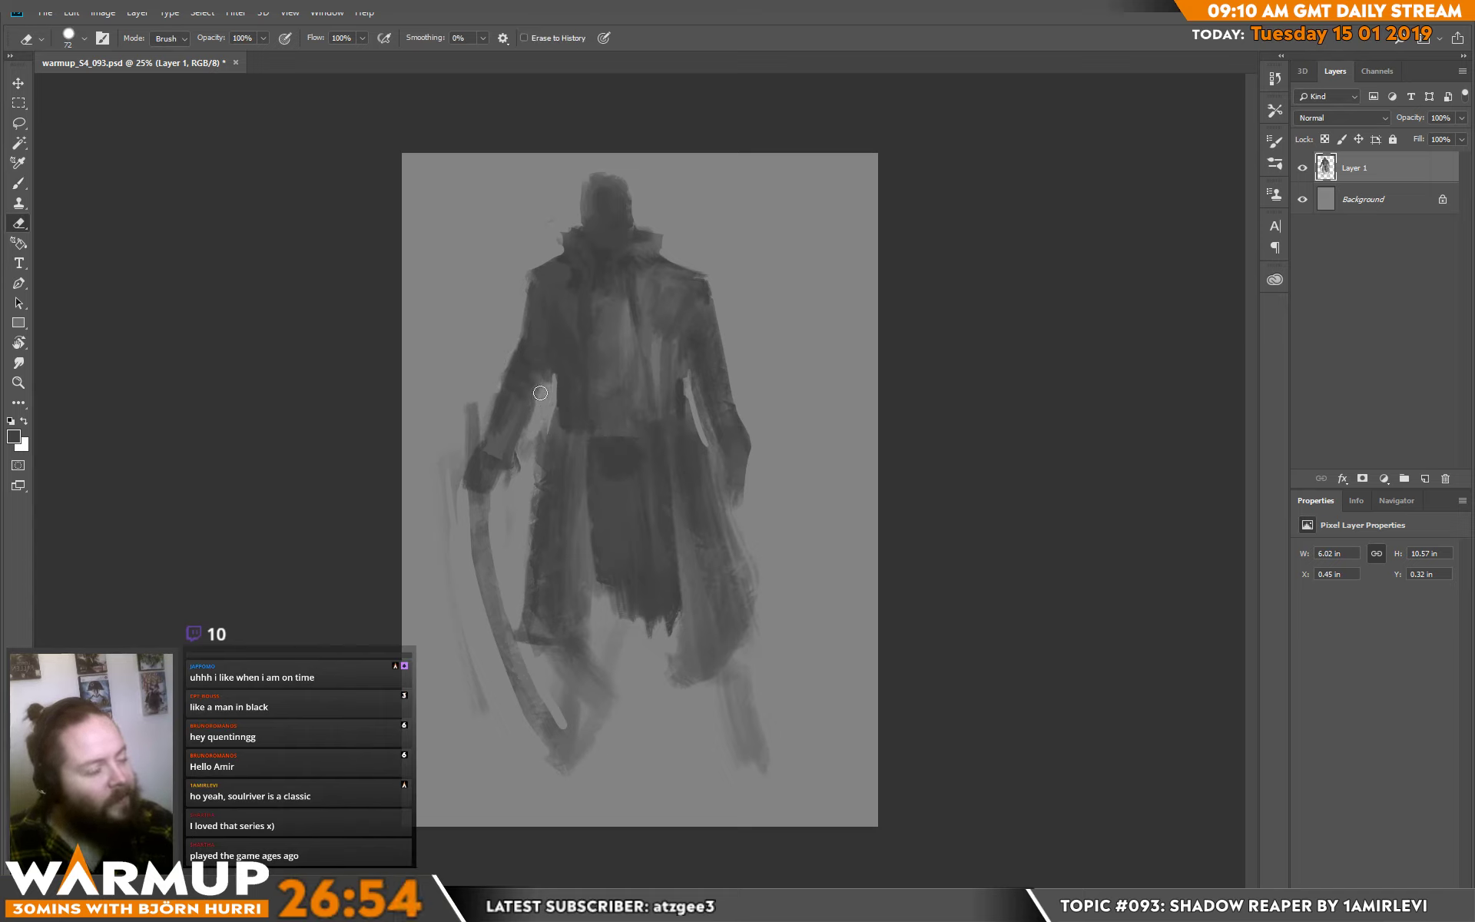
drag(691, 398, 699, 414)
alt+click(705, 428)
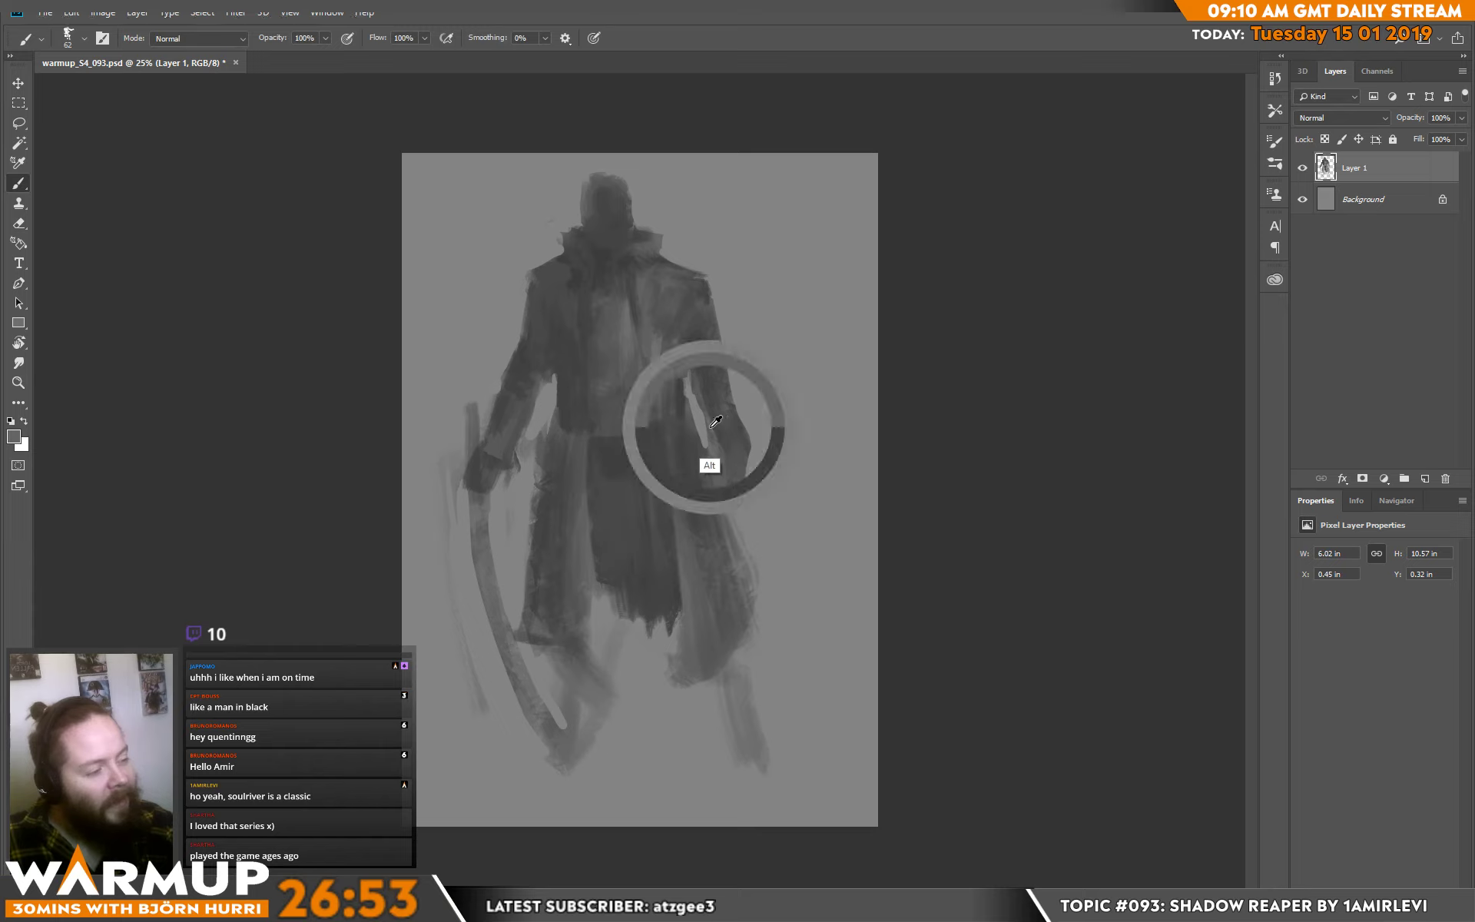
drag(713, 422, 721, 453)
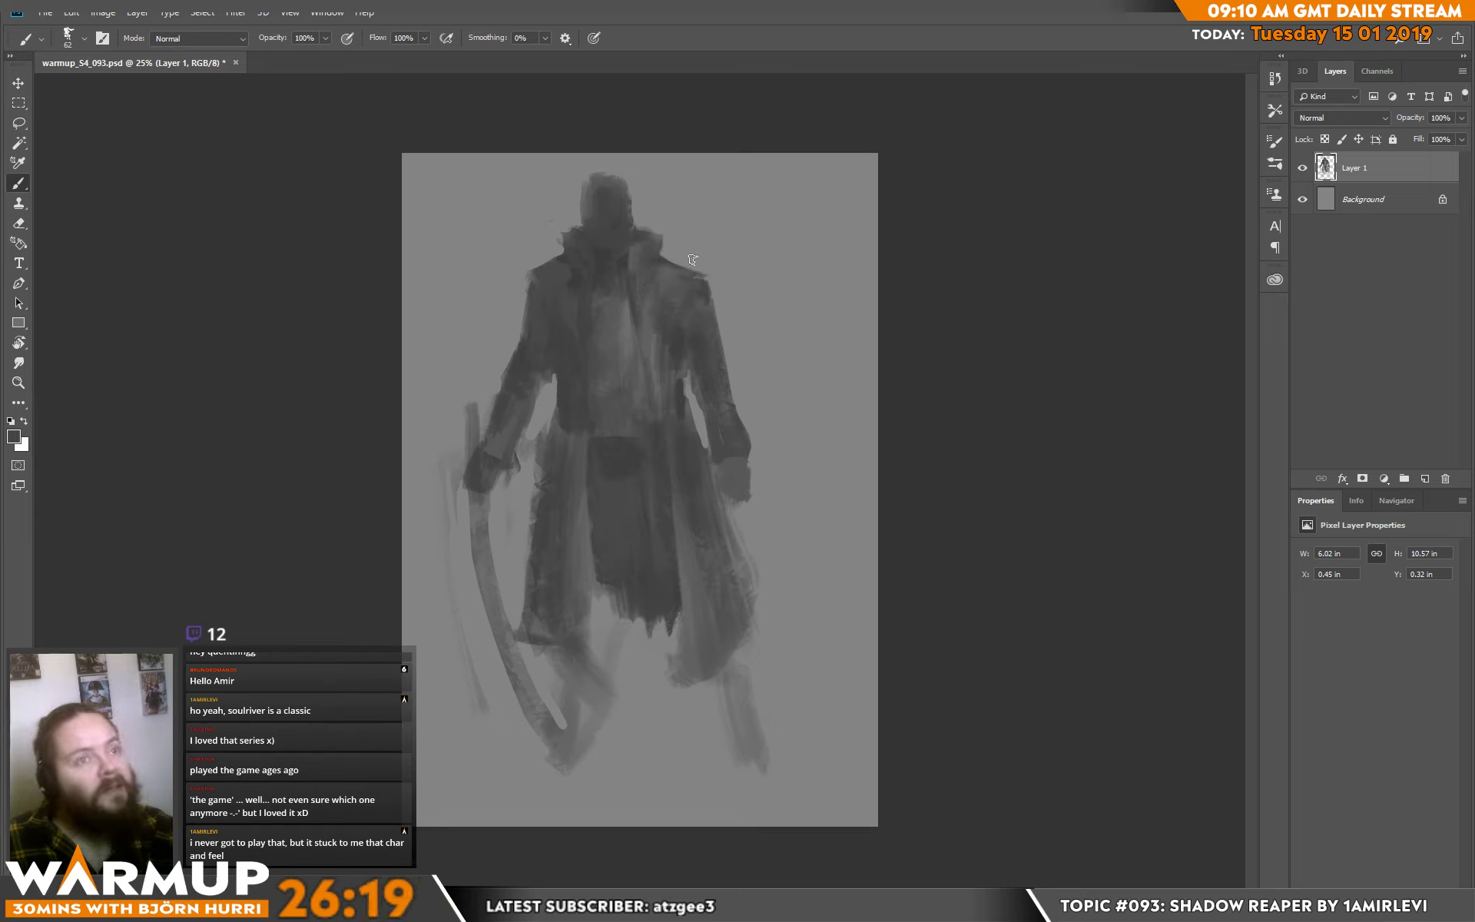
Even out the coat's chest tones with sampled greys, and reshape the sleeve and hand holding the blade.
key(alt)
alt+click(618, 290)
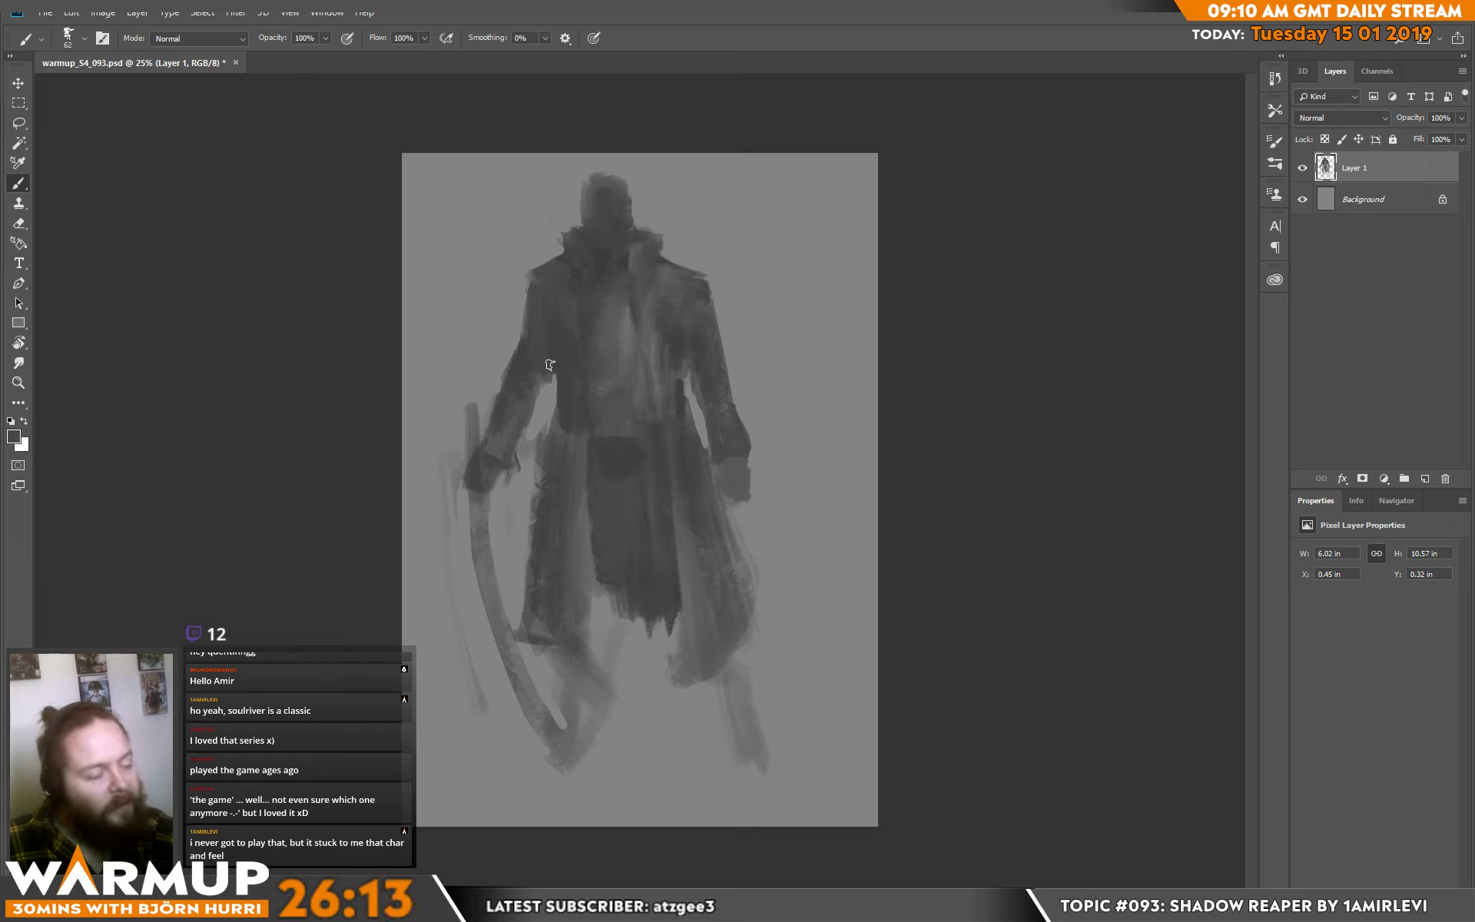
alt+click(557, 309)
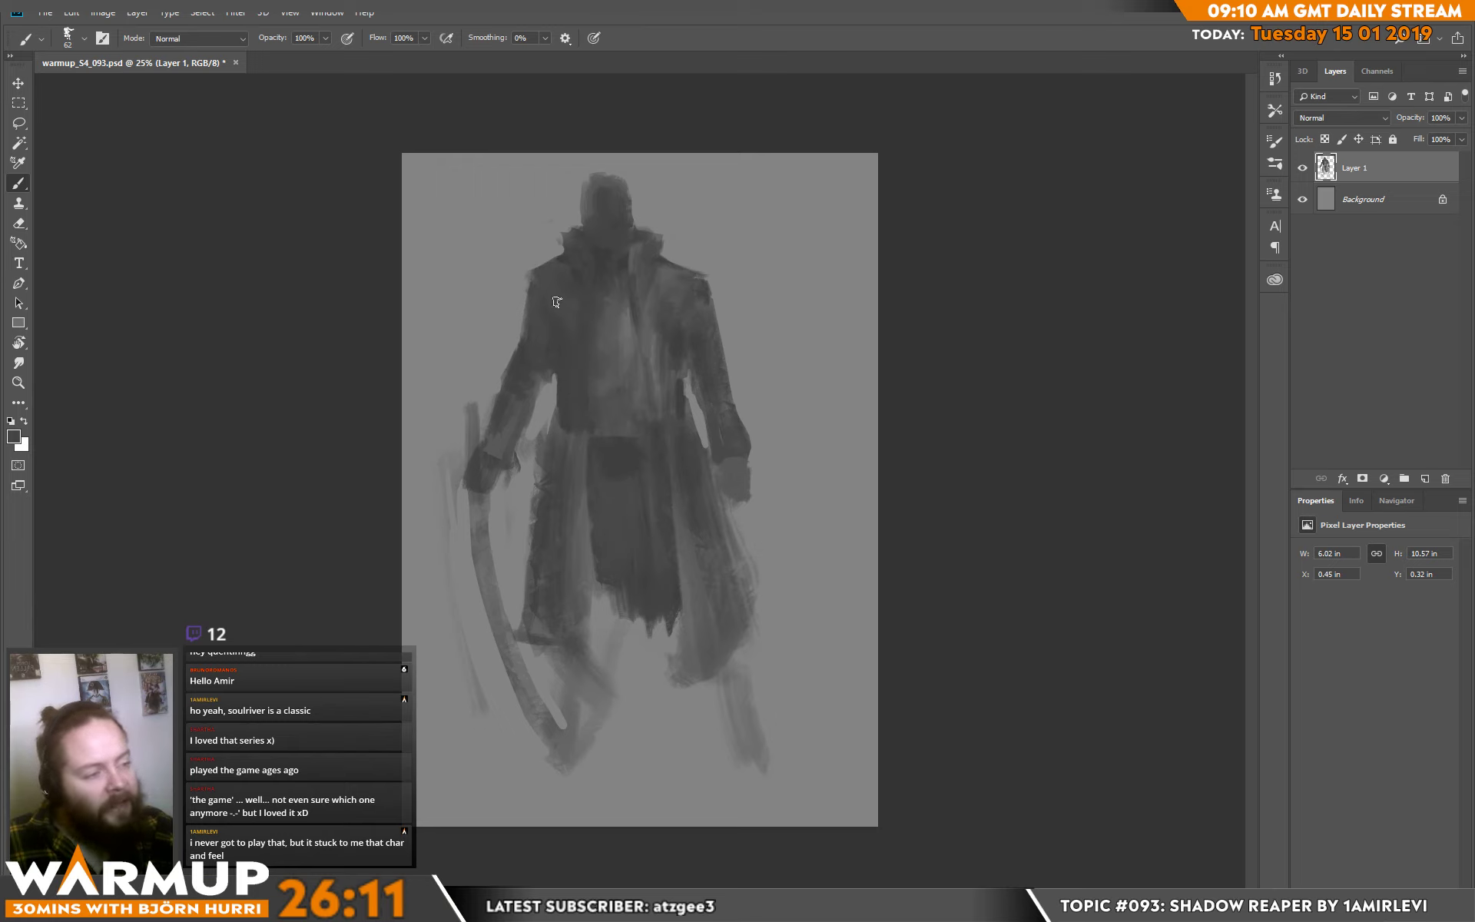
alt+click(528, 317)
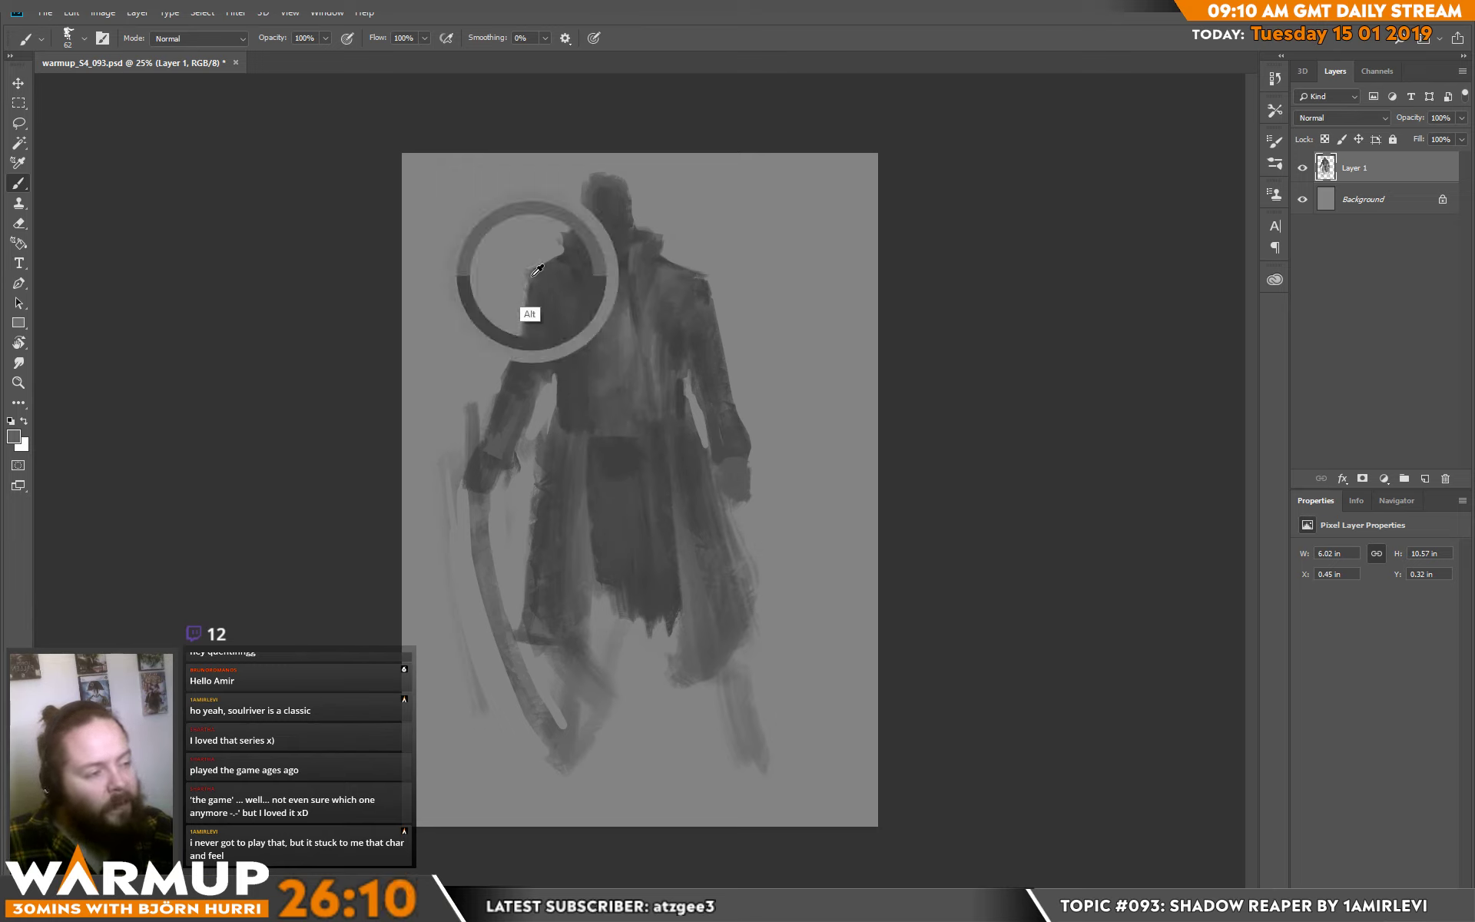
alt+click(517, 382)
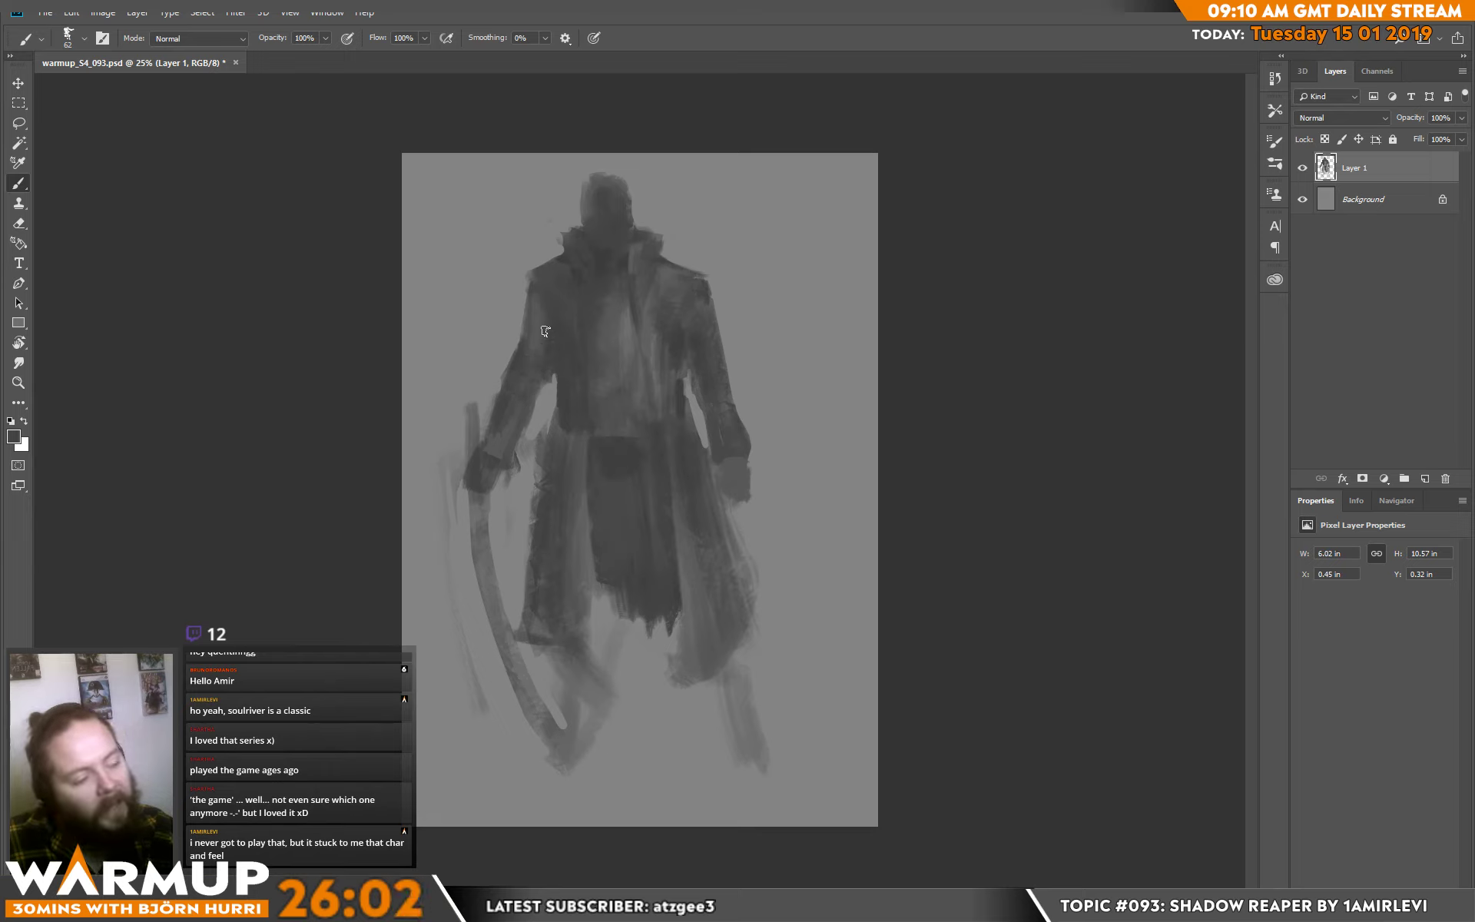
alt+click(496, 444)
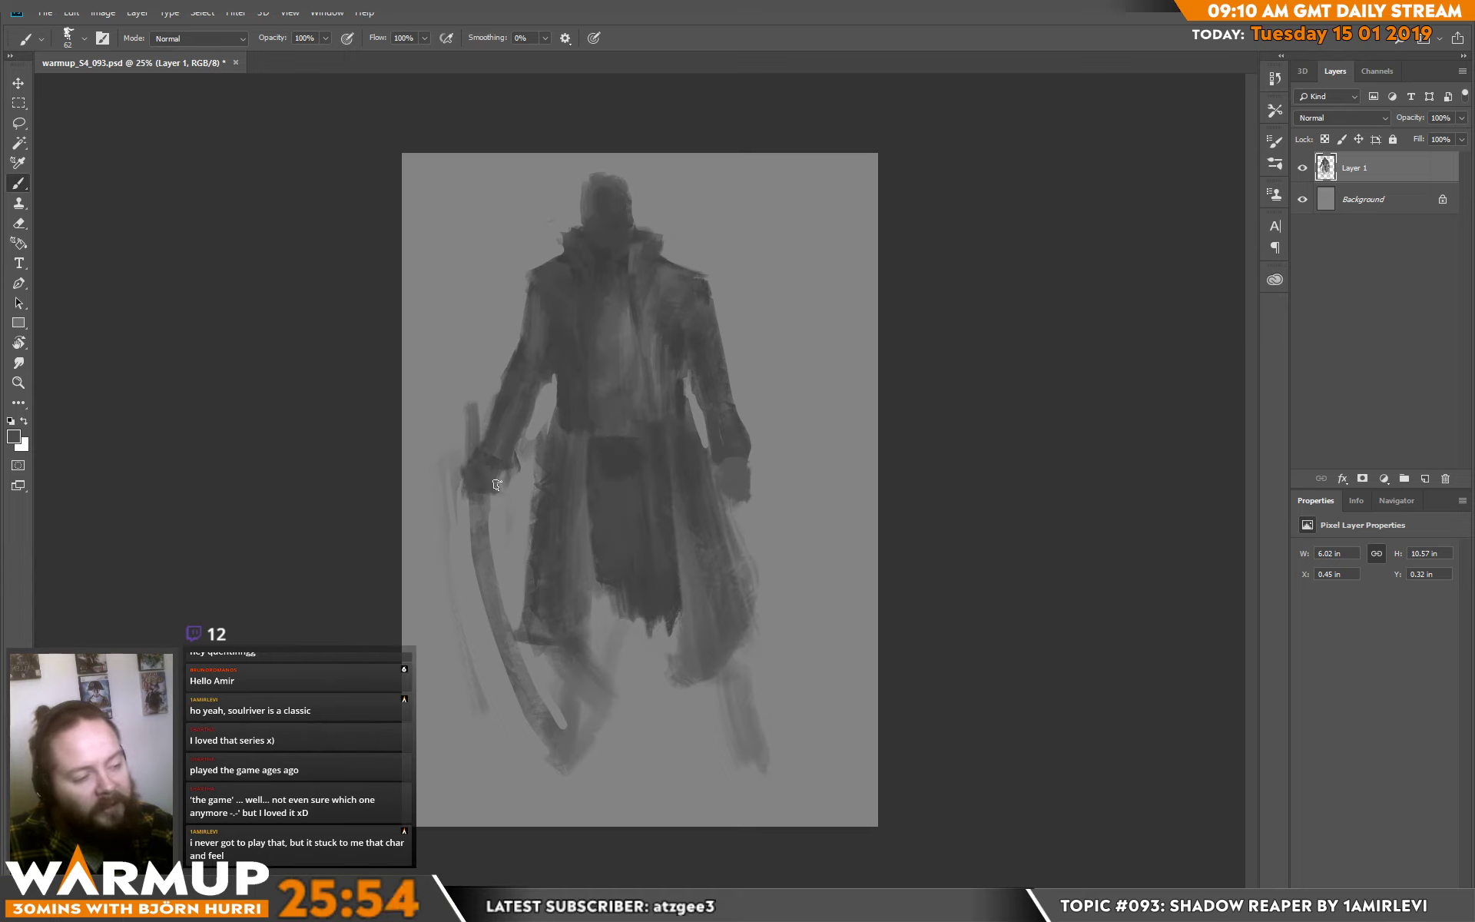
Clear the gap between blade and coat, and straighten the skirt's outer edge and hem on the opposite side.
alt+click(517, 540)
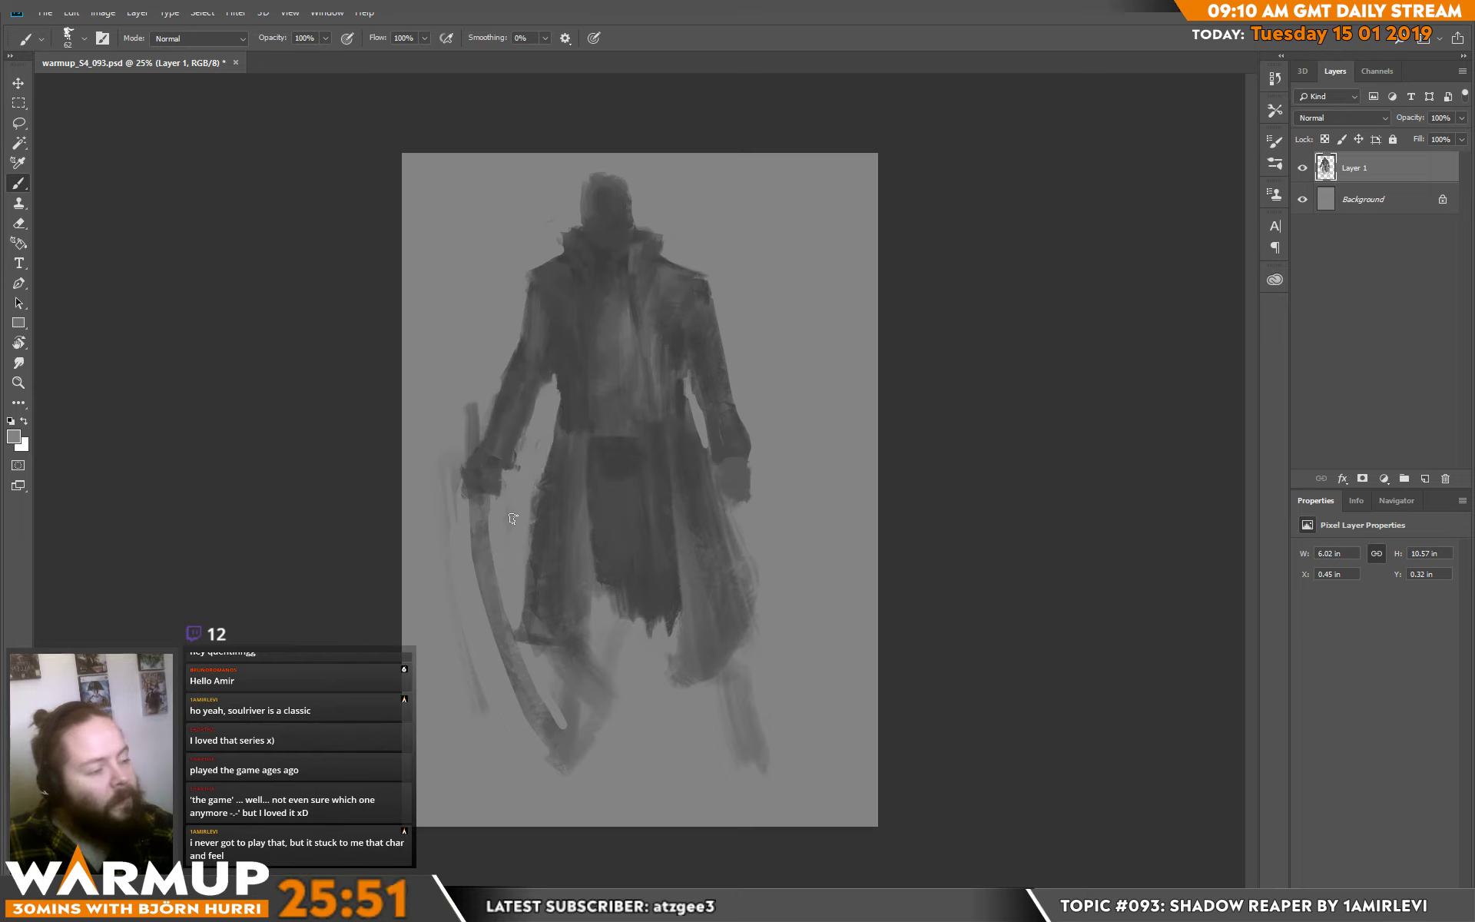
drag(708, 448, 770, 618)
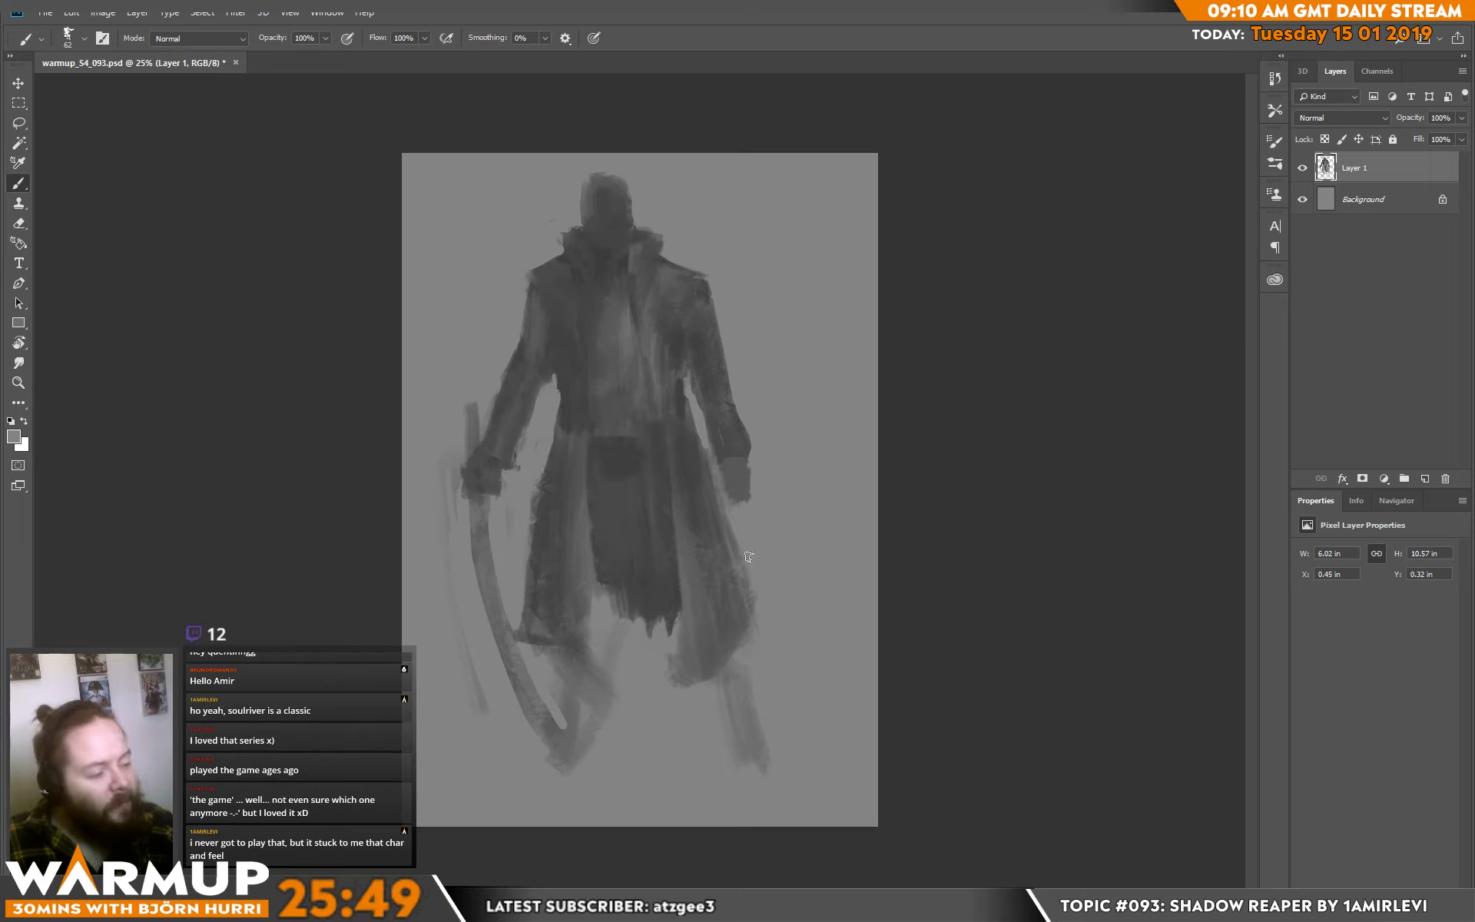
mouse_move(740, 518)
mouse_down()
mouse_move(754, 638)
mouse_move(728, 598)
mouse_up()
alt+click(731, 581)
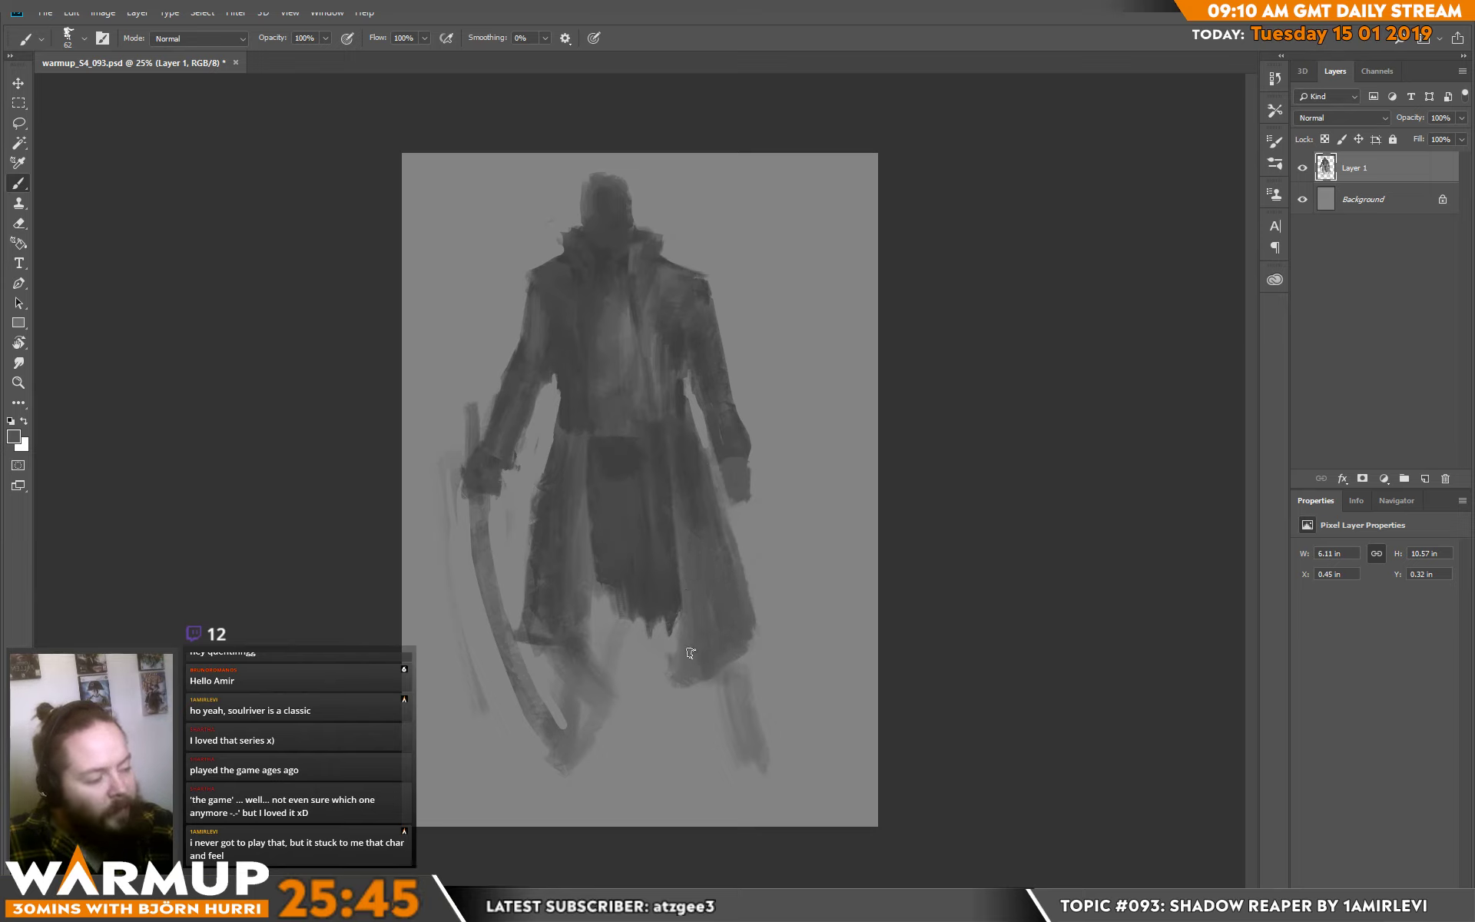
alt+click(652, 703)
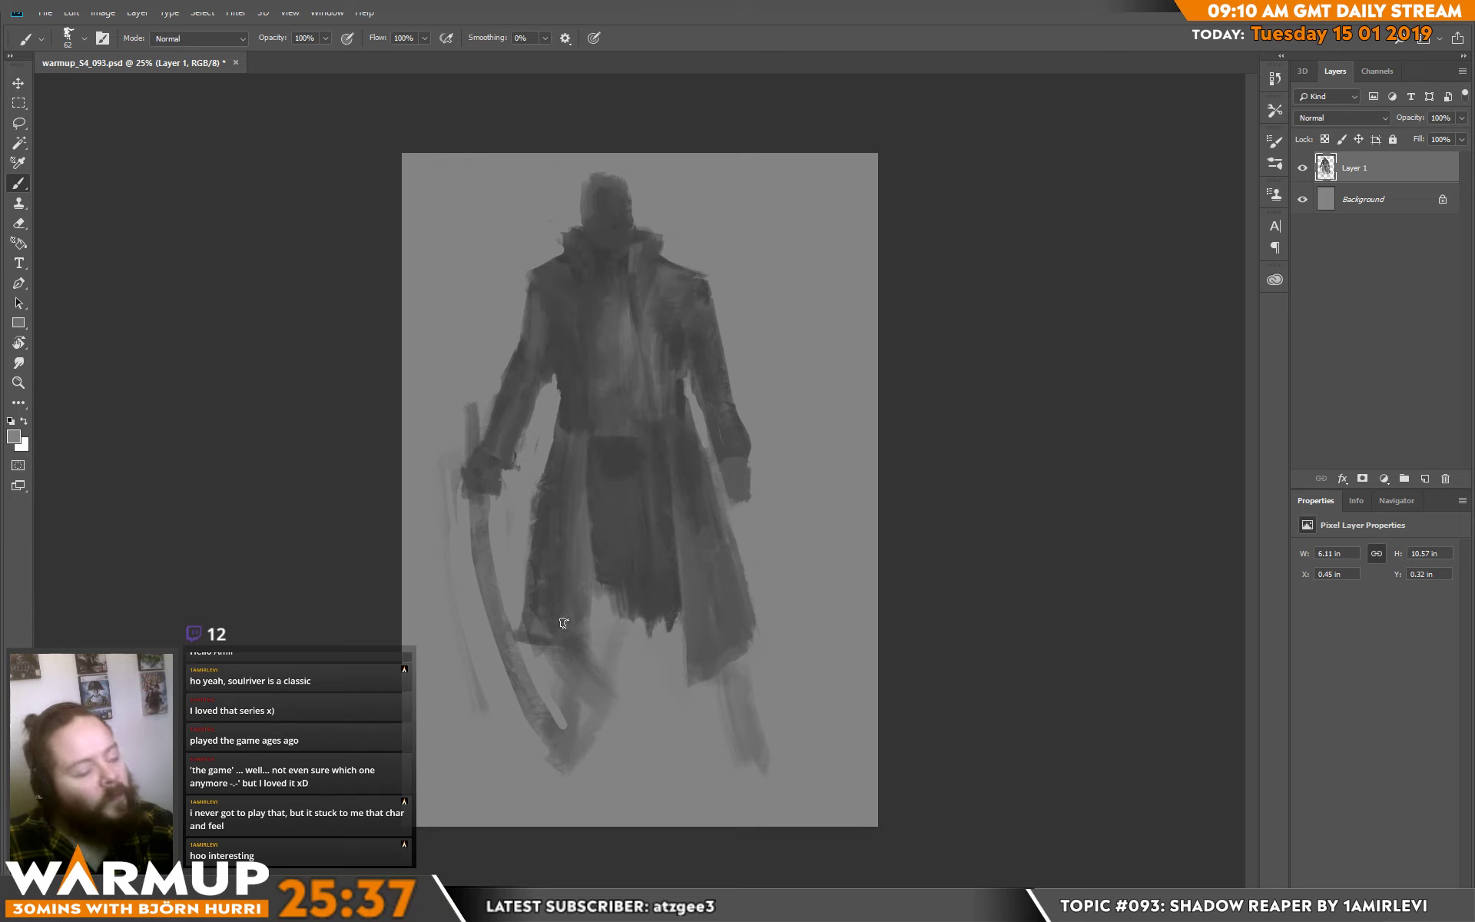
Paint a solid hem on the blade-side coat skirt and even out the tones of its front panels.
drag(537, 639, 579, 661)
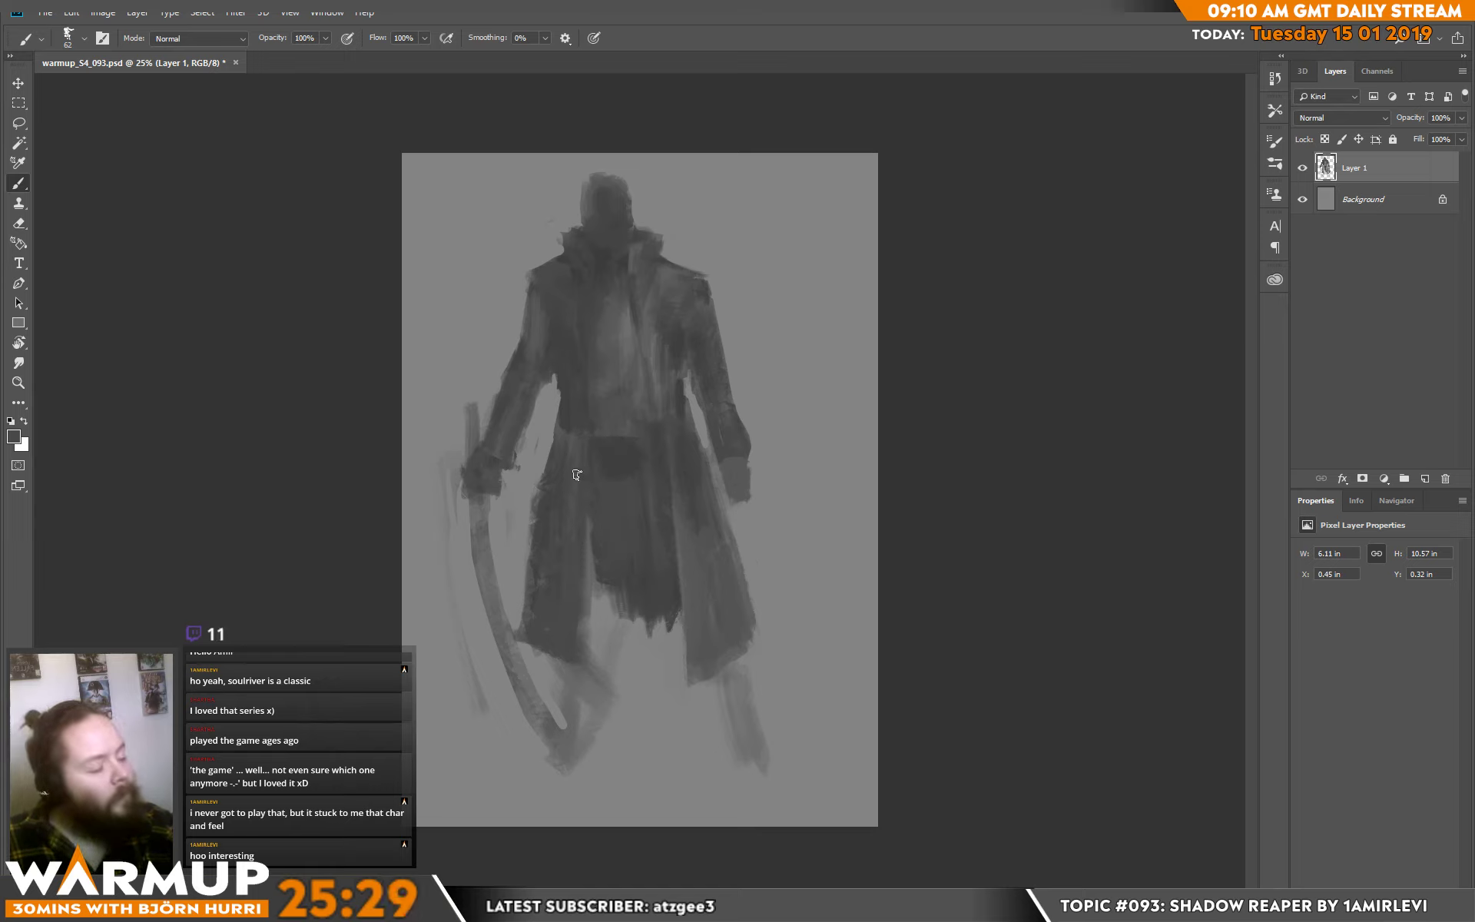
alt+click(609, 572)
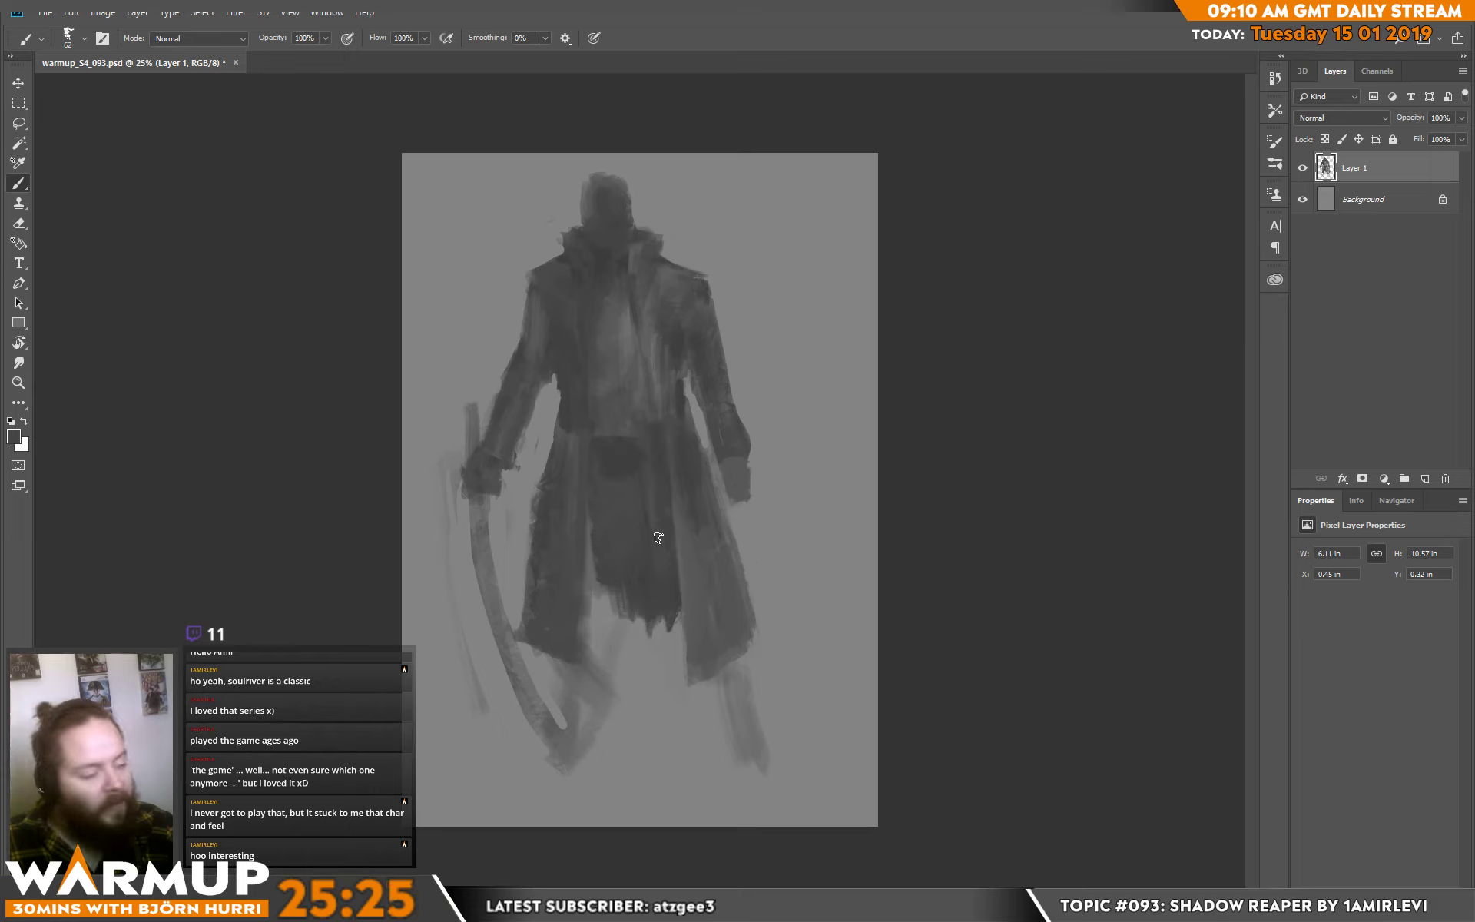
Paint both lower legs with dark boots below the coat, and extend the trousers under the ragged centre panel.
mouse_move(600, 589)
mouse_down()
mouse_move(590, 640)
mouse_move(600, 567)
mouse_move(566, 654)
mouse_move(541, 648)
mouse_move(557, 728)
mouse_move(559, 666)
mouse_move(598, 699)
mouse_move(590, 709)
mouse_move(581, 686)
mouse_move(574, 721)
mouse_move(554, 722)
mouse_move(569, 702)
mouse_move(589, 723)
mouse_move(593, 709)
mouse_move(561, 753)
mouse_move(530, 762)
mouse_move(550, 747)
mouse_move(581, 765)
mouse_move(600, 757)
mouse_move(630, 685)
mouse_move(564, 727)
mouse_move(594, 716)
mouse_move(600, 753)
mouse_move(558, 720)
mouse_move(582, 678)
mouse_up()
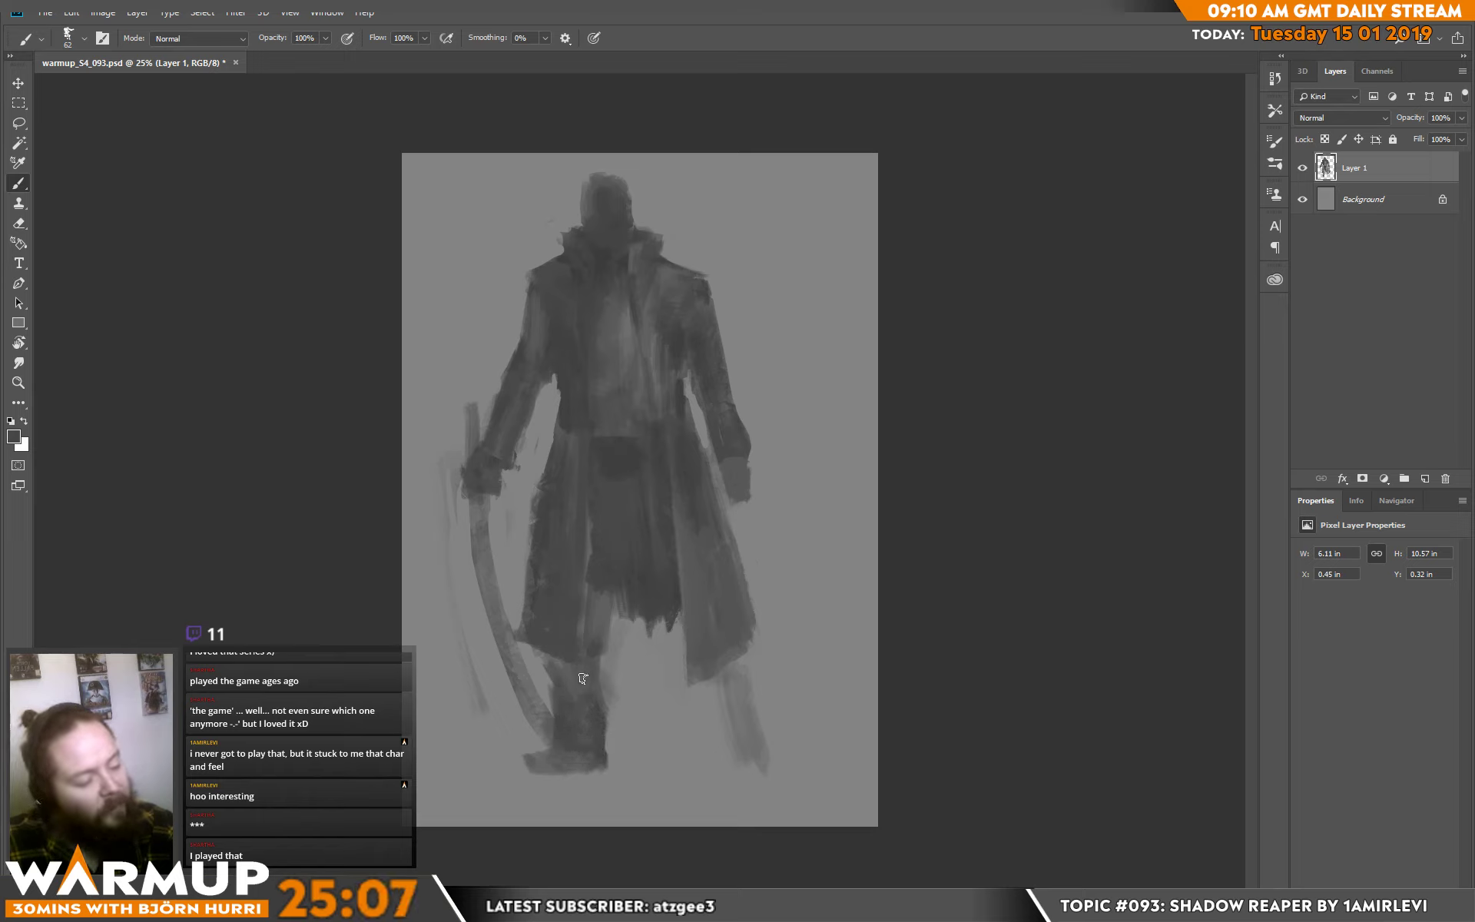
alt+click(602, 645)
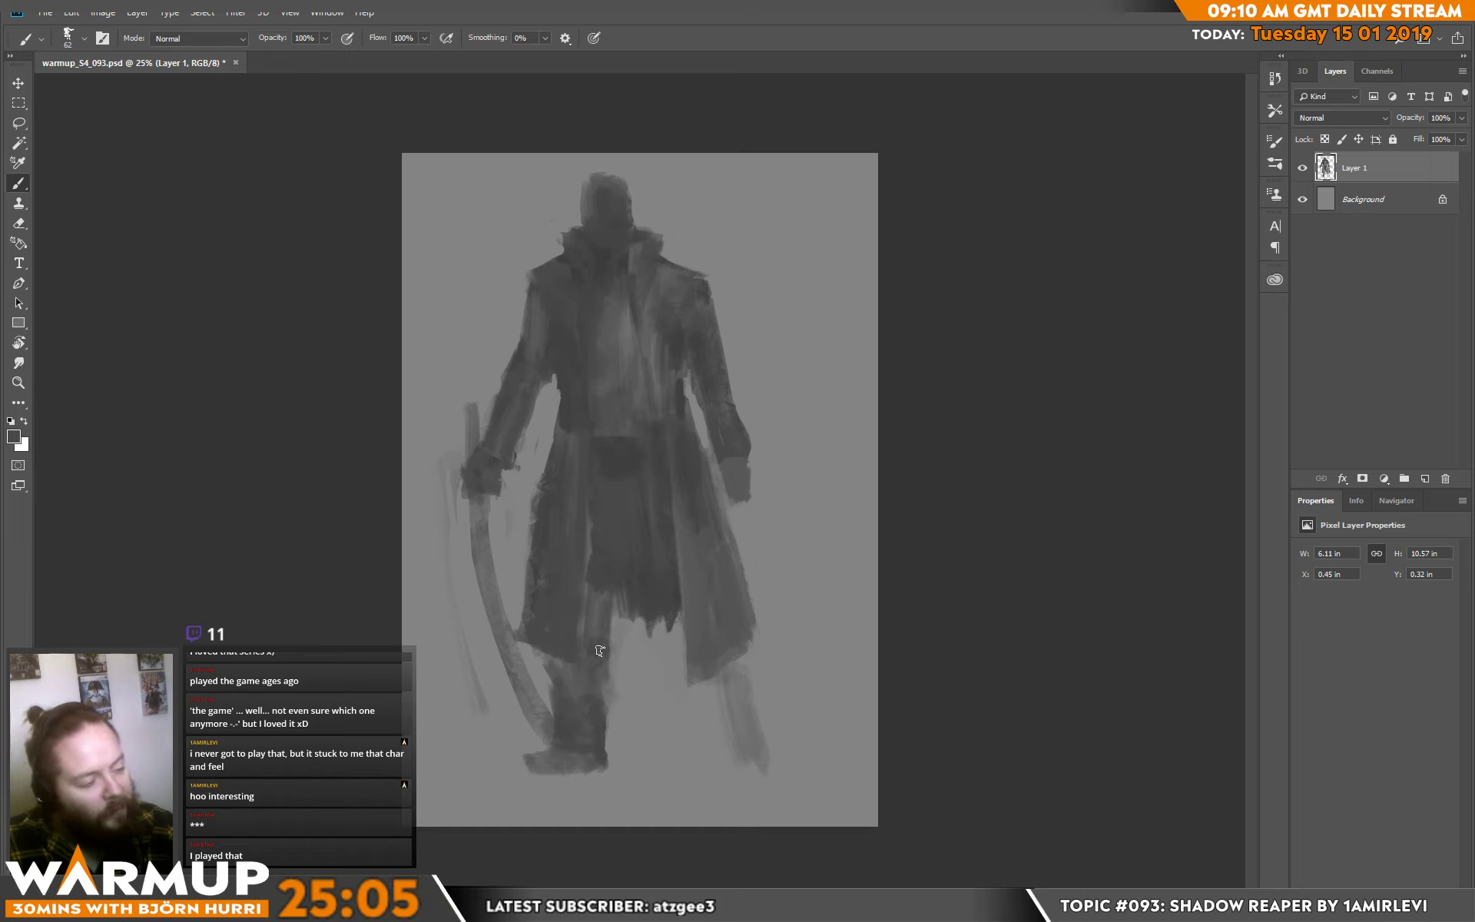
alt+click(607, 593)
mouse_move(662, 605)
mouse_down()
mouse_move(680, 688)
mouse_move(669, 572)
mouse_move(671, 599)
mouse_move(636, 522)
mouse_move(703, 751)
mouse_move(738, 743)
mouse_move(728, 662)
mouse_move(736, 733)
mouse_move(704, 672)
mouse_move(703, 724)
mouse_move(687, 686)
mouse_up()
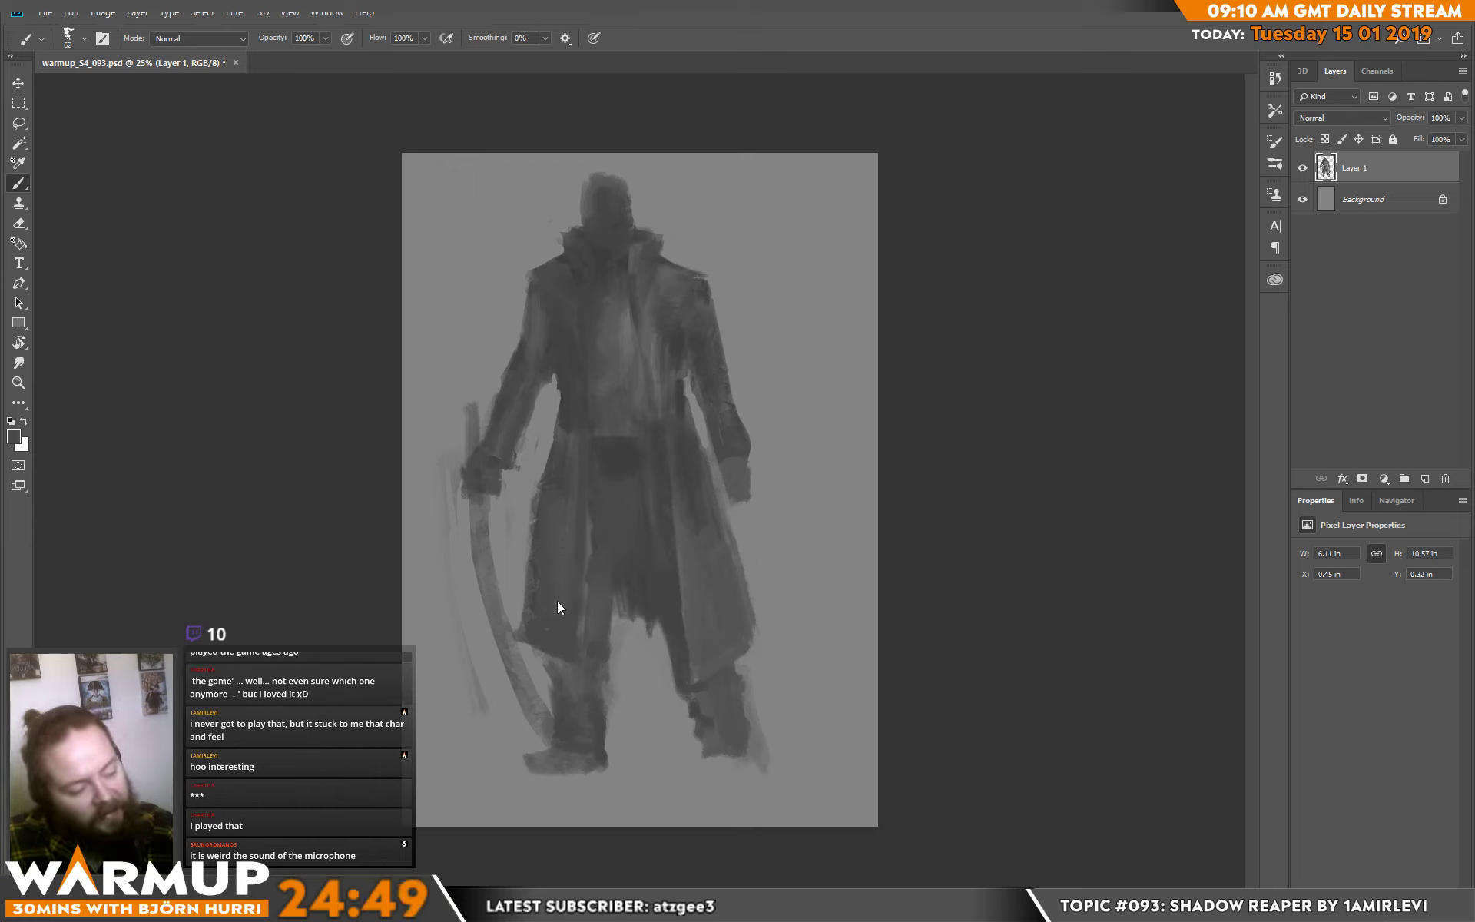
Smooth the skirt's outer edge beside the blade hand, and darken the coat around the waist and chest.
alt+click(535, 476)
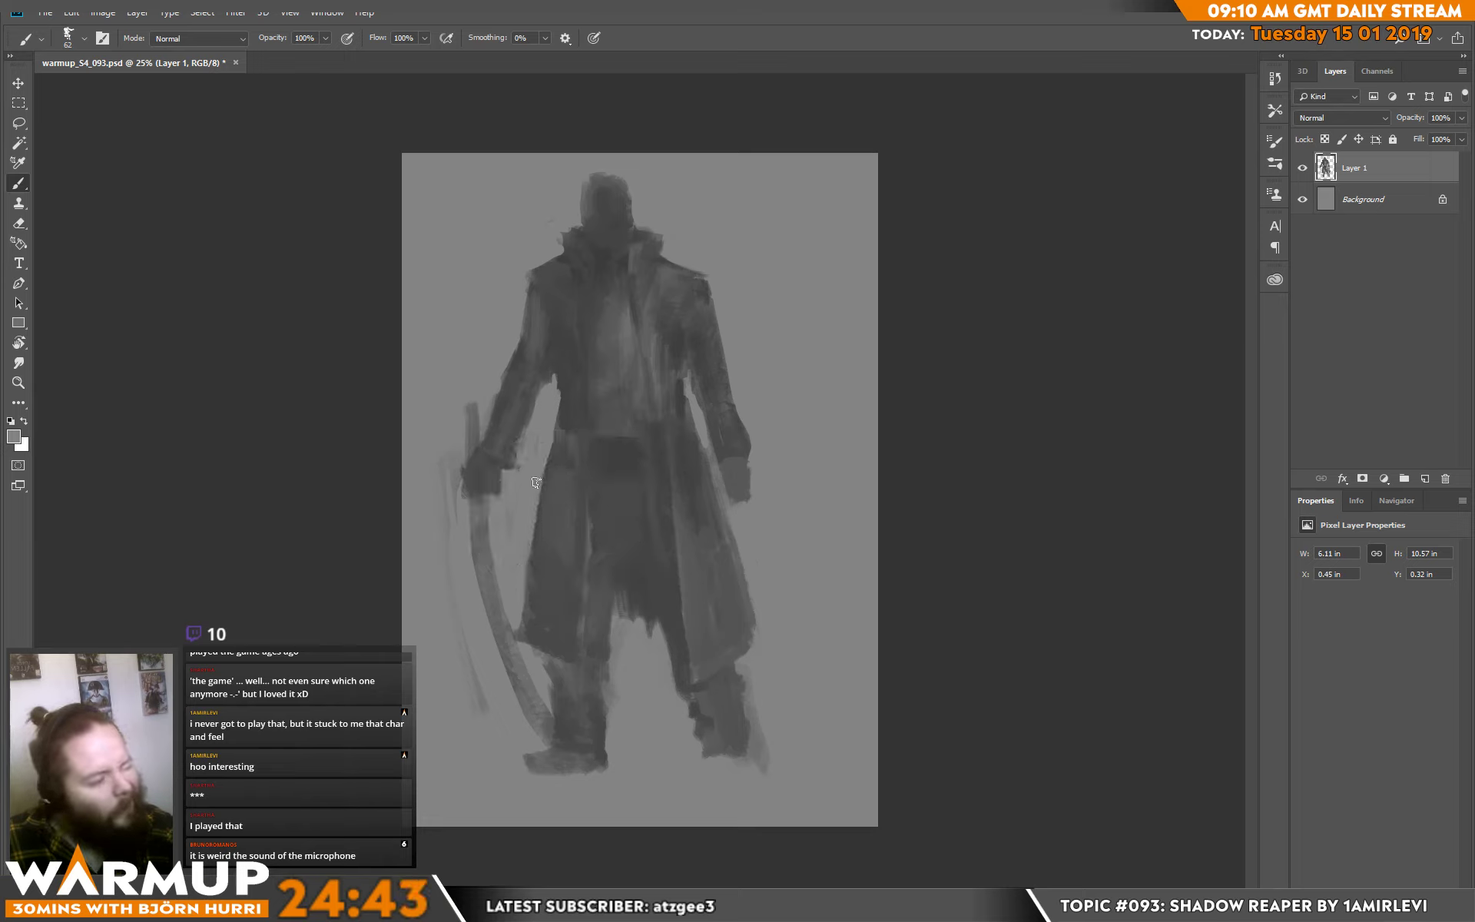
alt+click(572, 465)
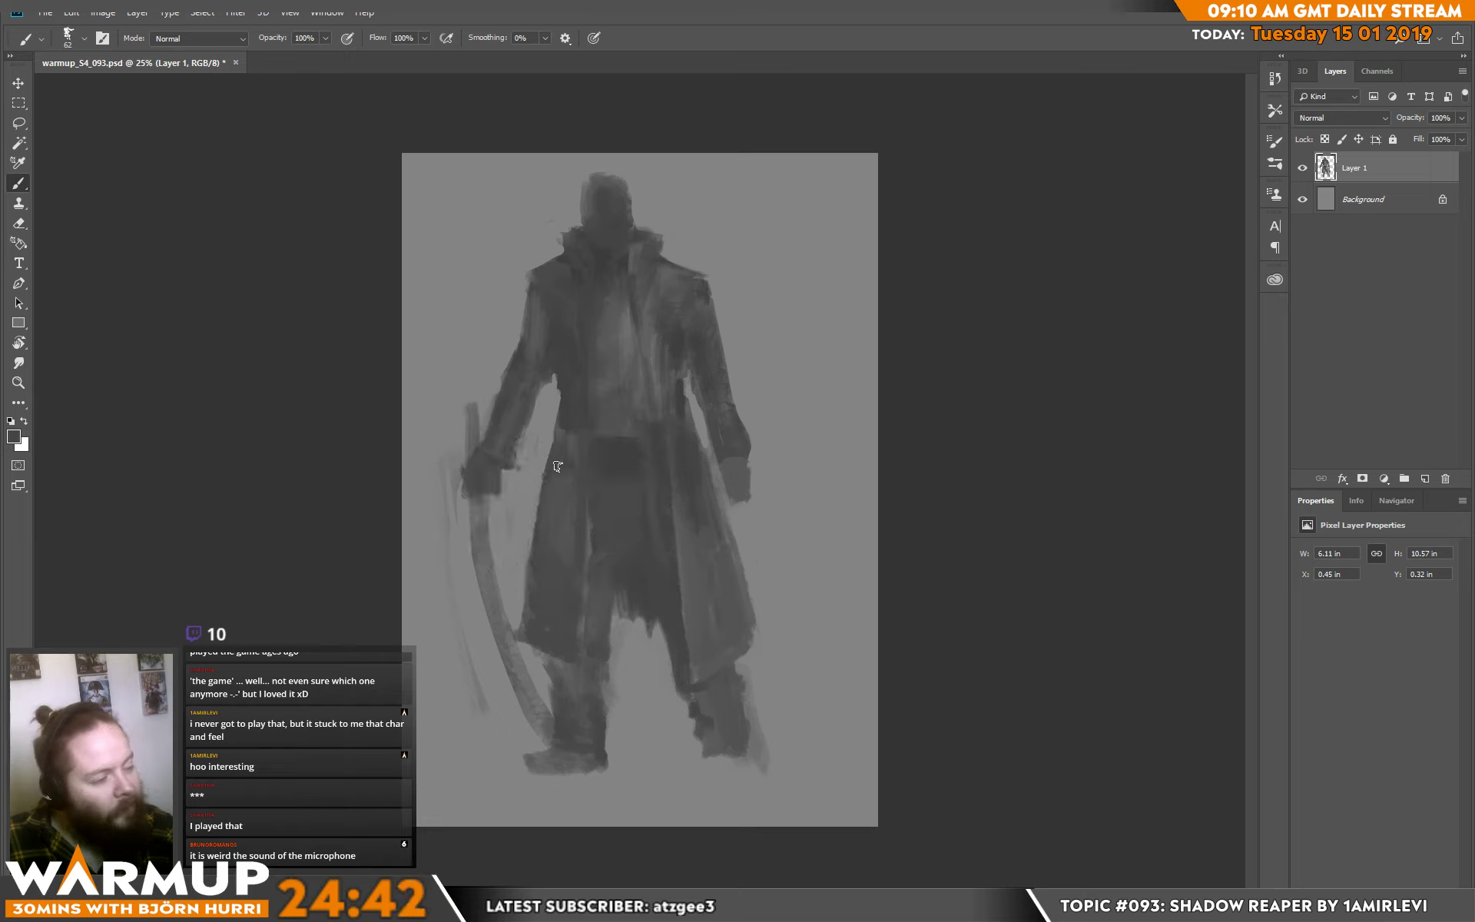
alt+click(568, 426)
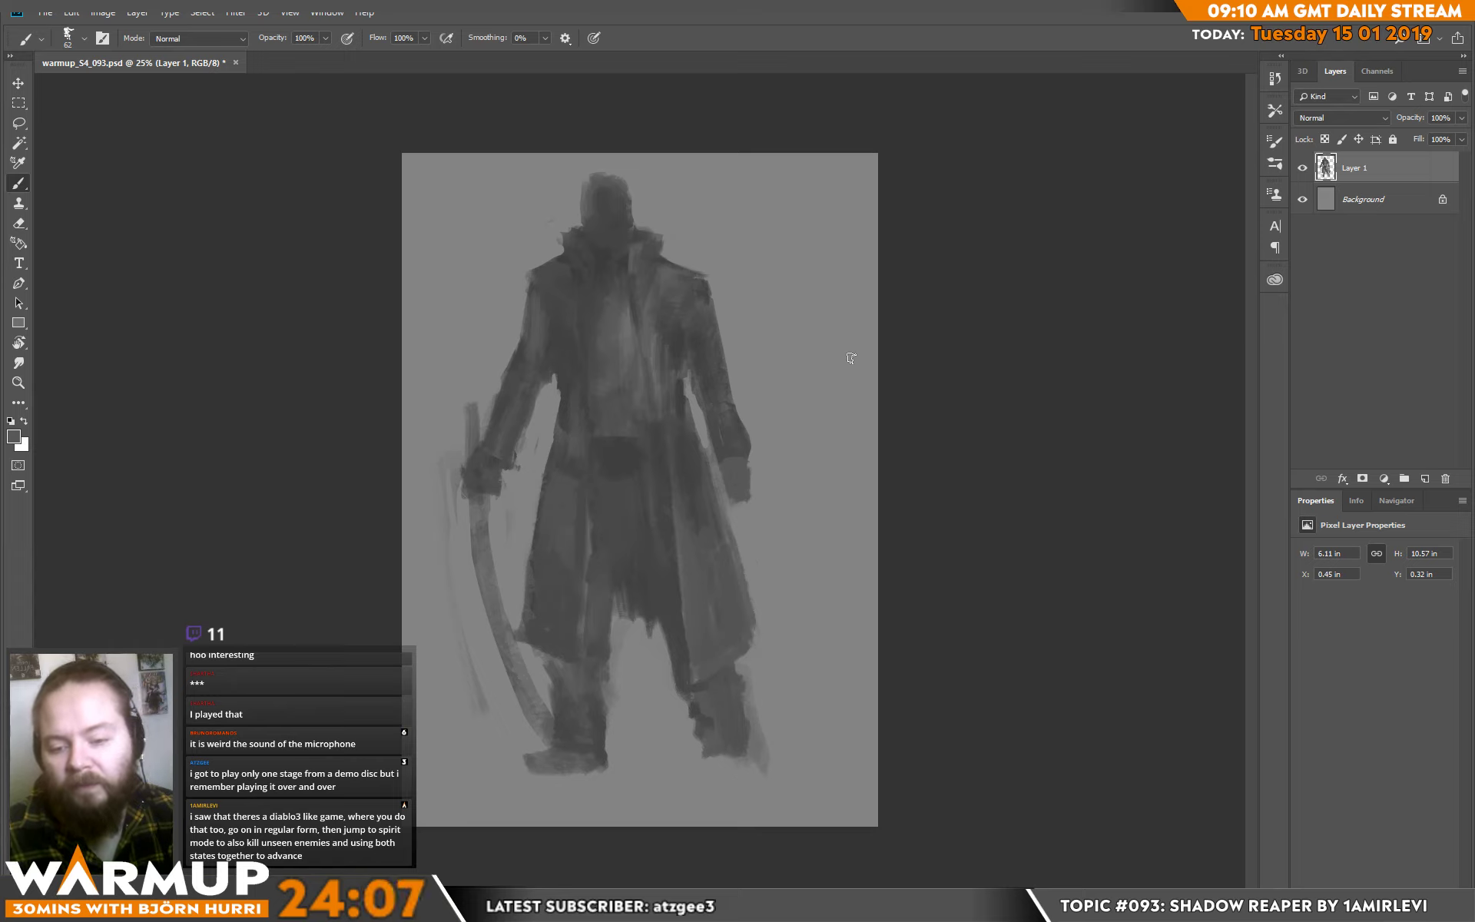
alt+click(677, 334)
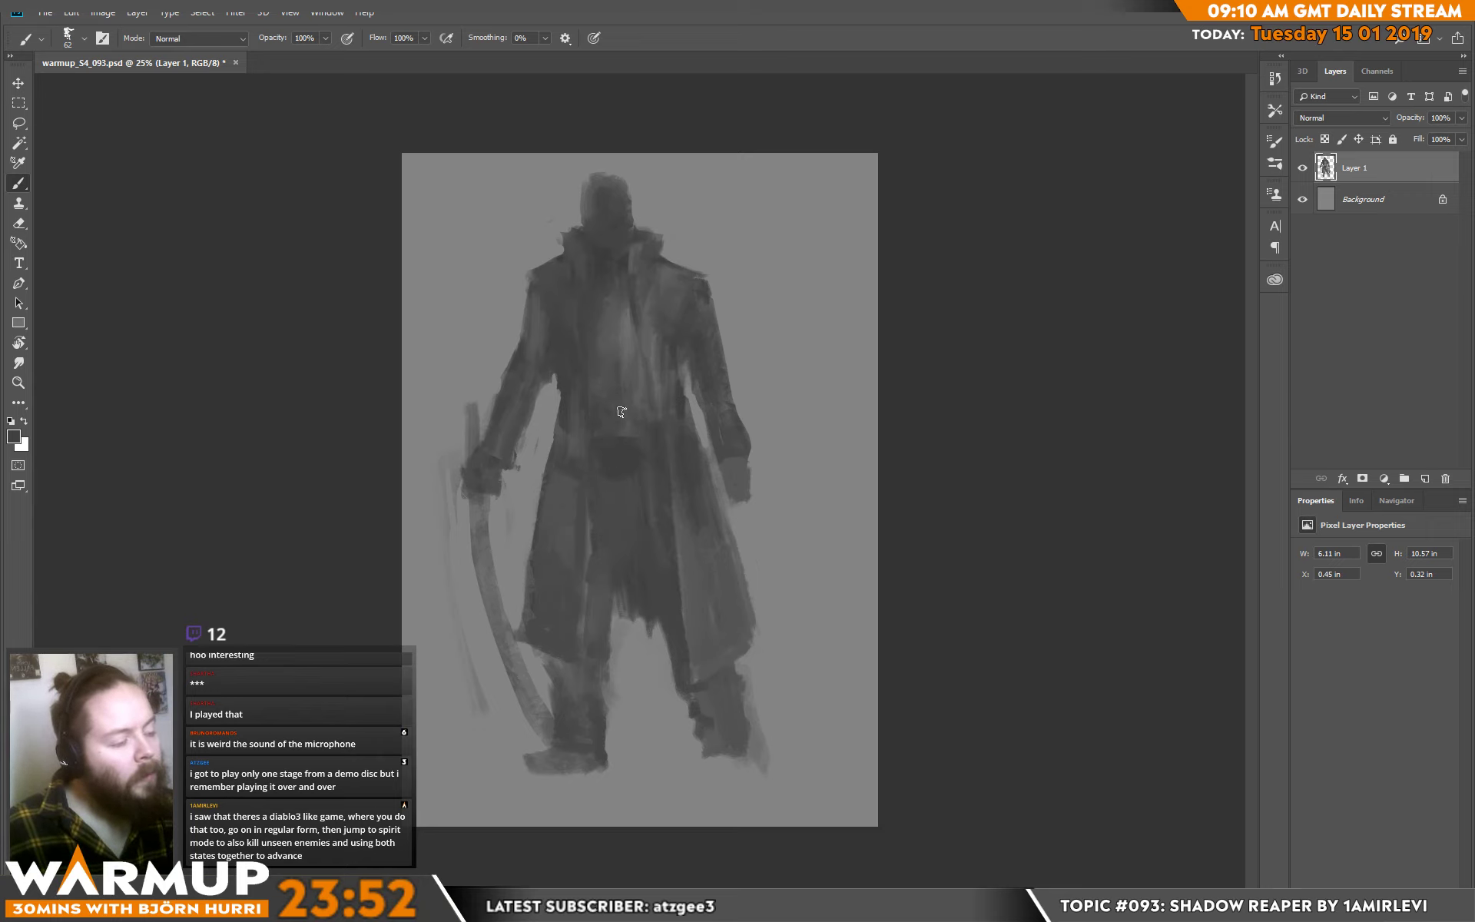
Reduce the brush size to 34 px and add two empty layers above the painted figure.
right_click(668, 368)
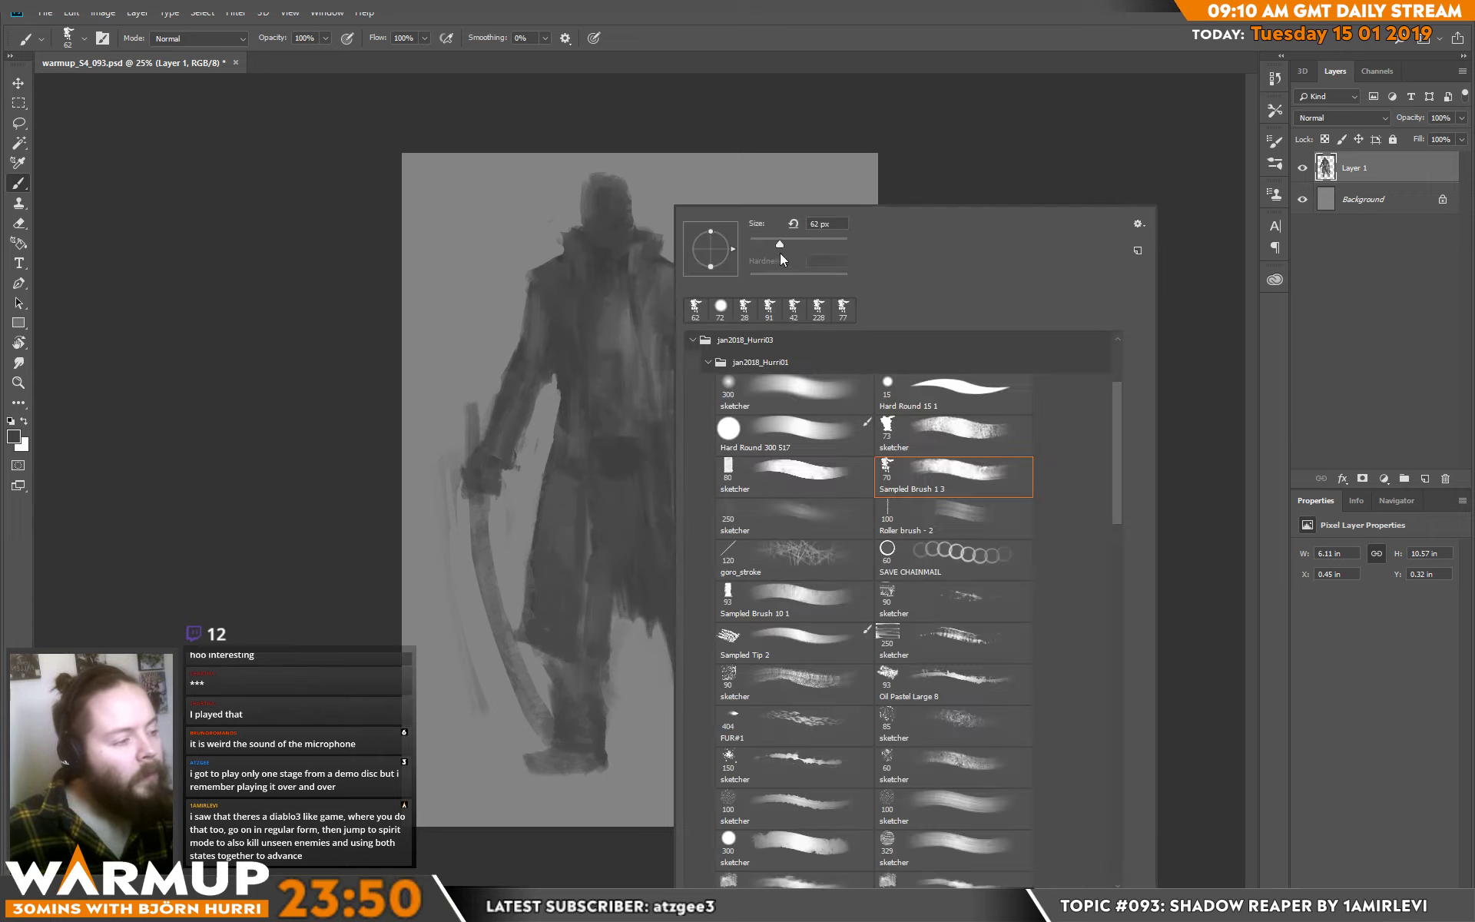
click(649, 322)
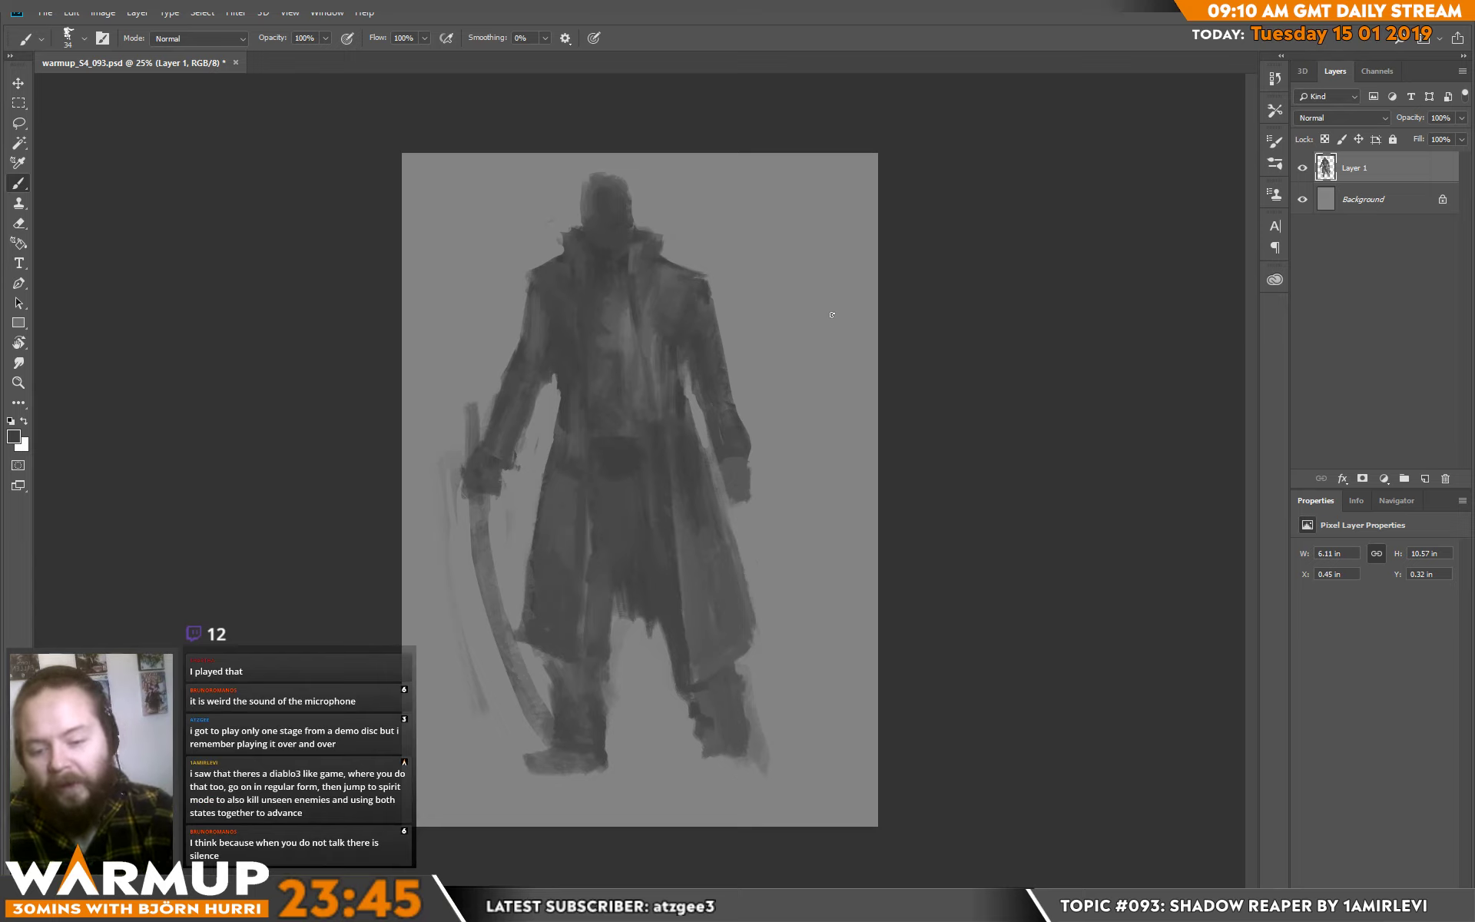
key(ctrl+shift+alt+n)
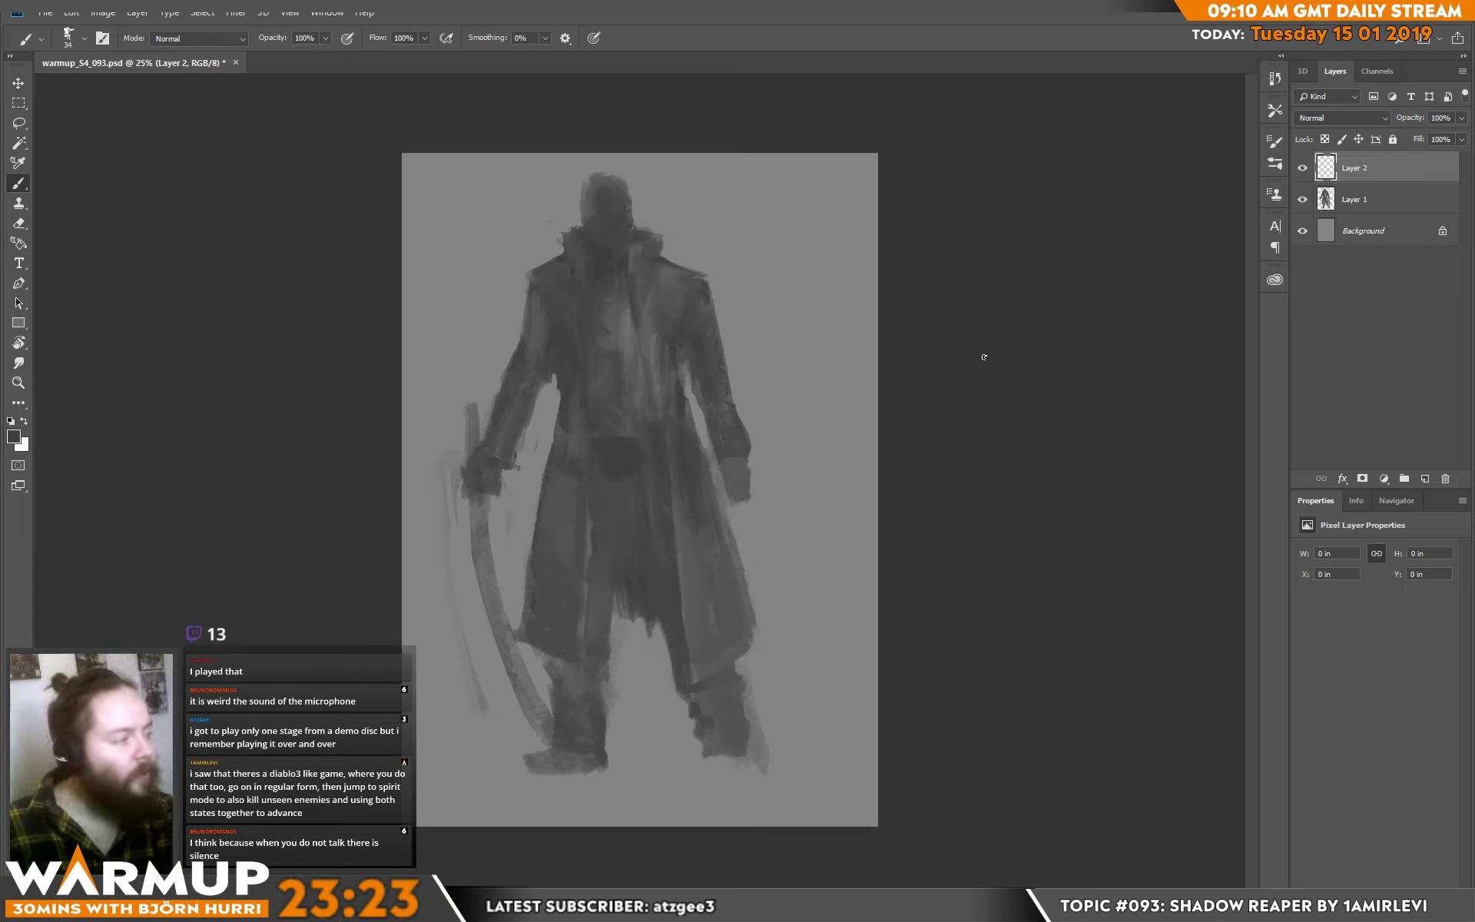
click(1424, 477)
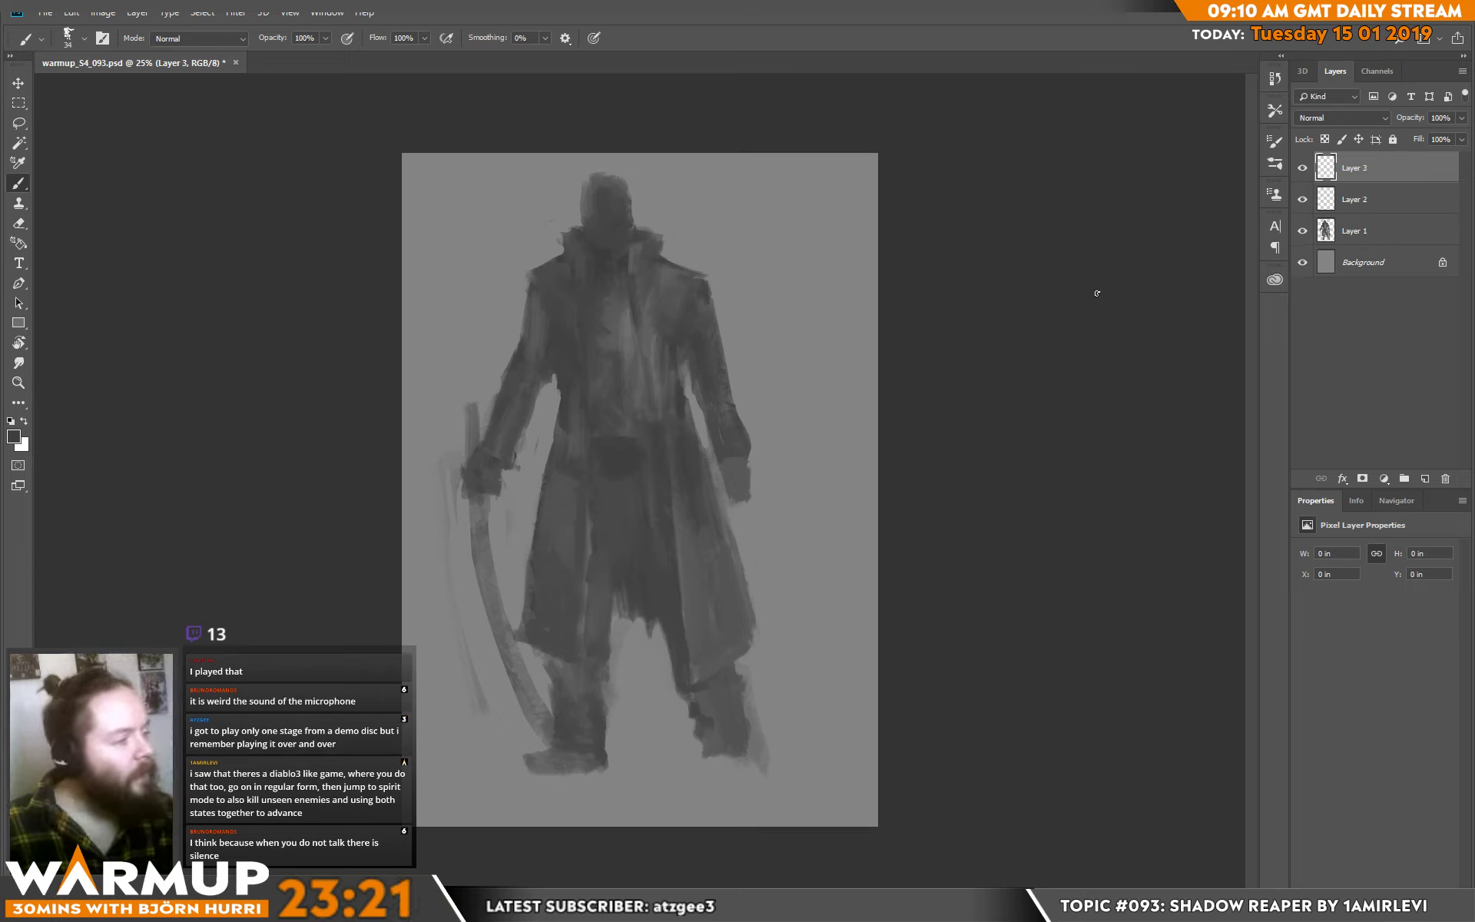
Paint a white highlight on the side of the head away from the blade with a 94 px brush, adding softer greys on the lower face and shoulder.
key(x)
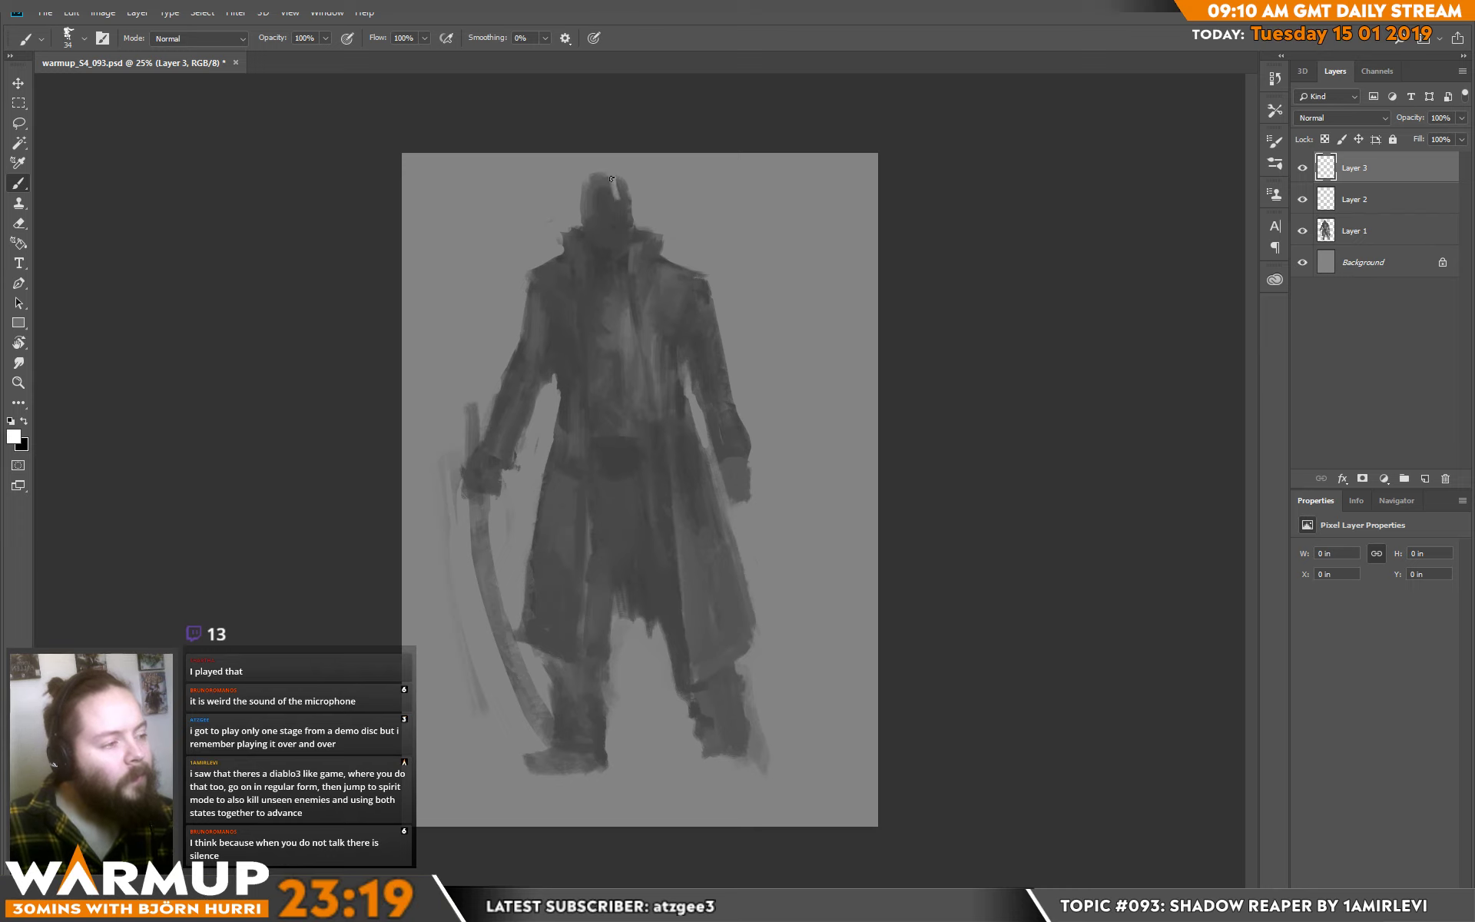
drag(616, 183, 624, 194)
right_click(655, 203)
drag(766, 244, 777, 245)
mouse_move(614, 179)
mouse_down()
mouse_move(628, 235)
mouse_move(606, 261)
mouse_move(605, 227)
mouse_up()
alt+click(609, 283)
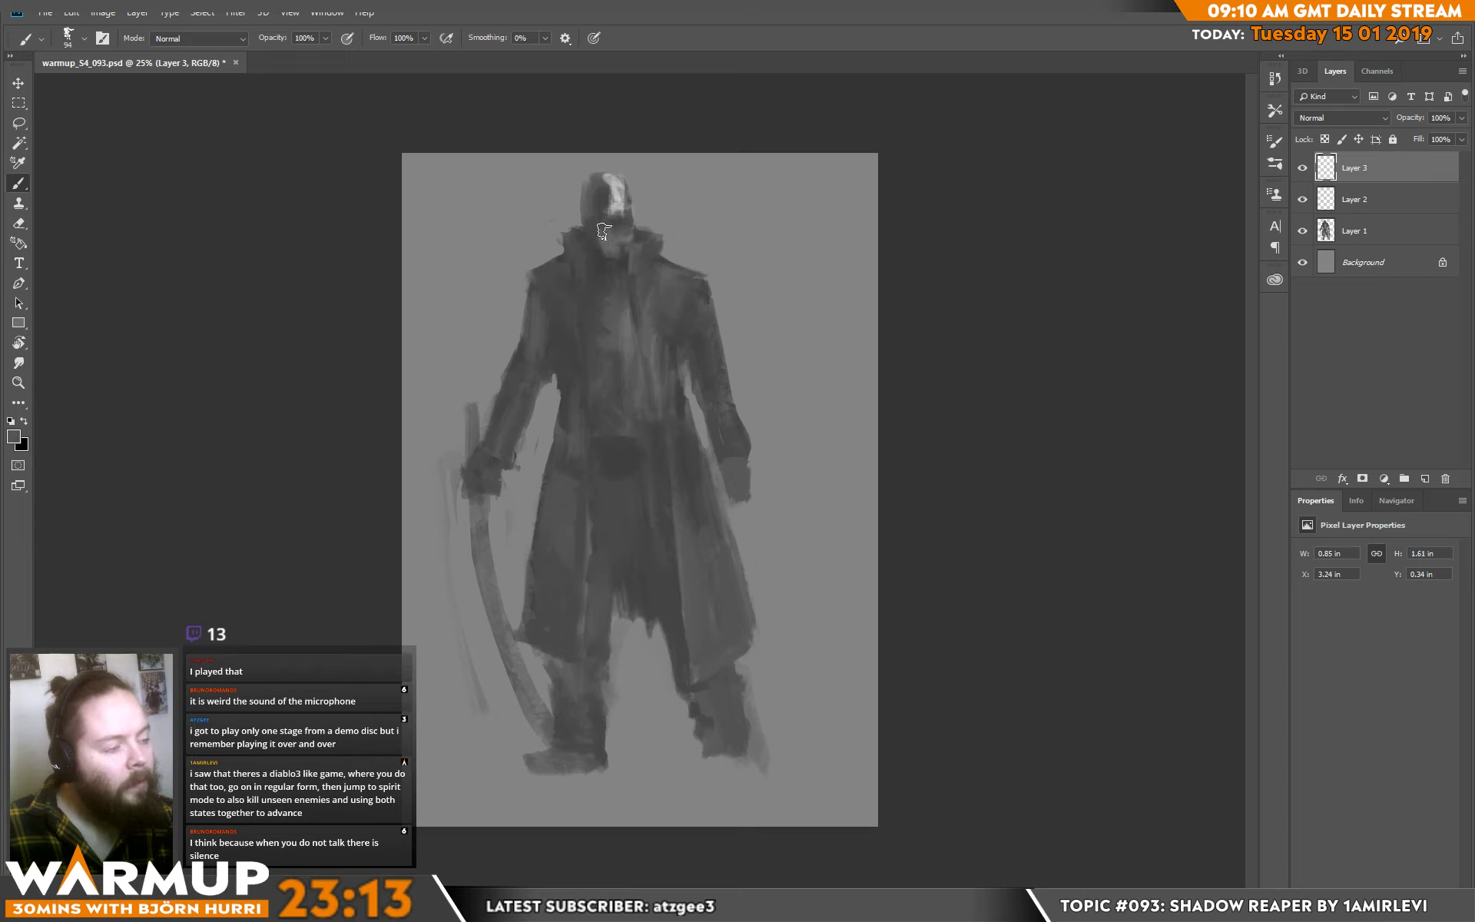
alt+click(617, 255)
drag(664, 277, 695, 278)
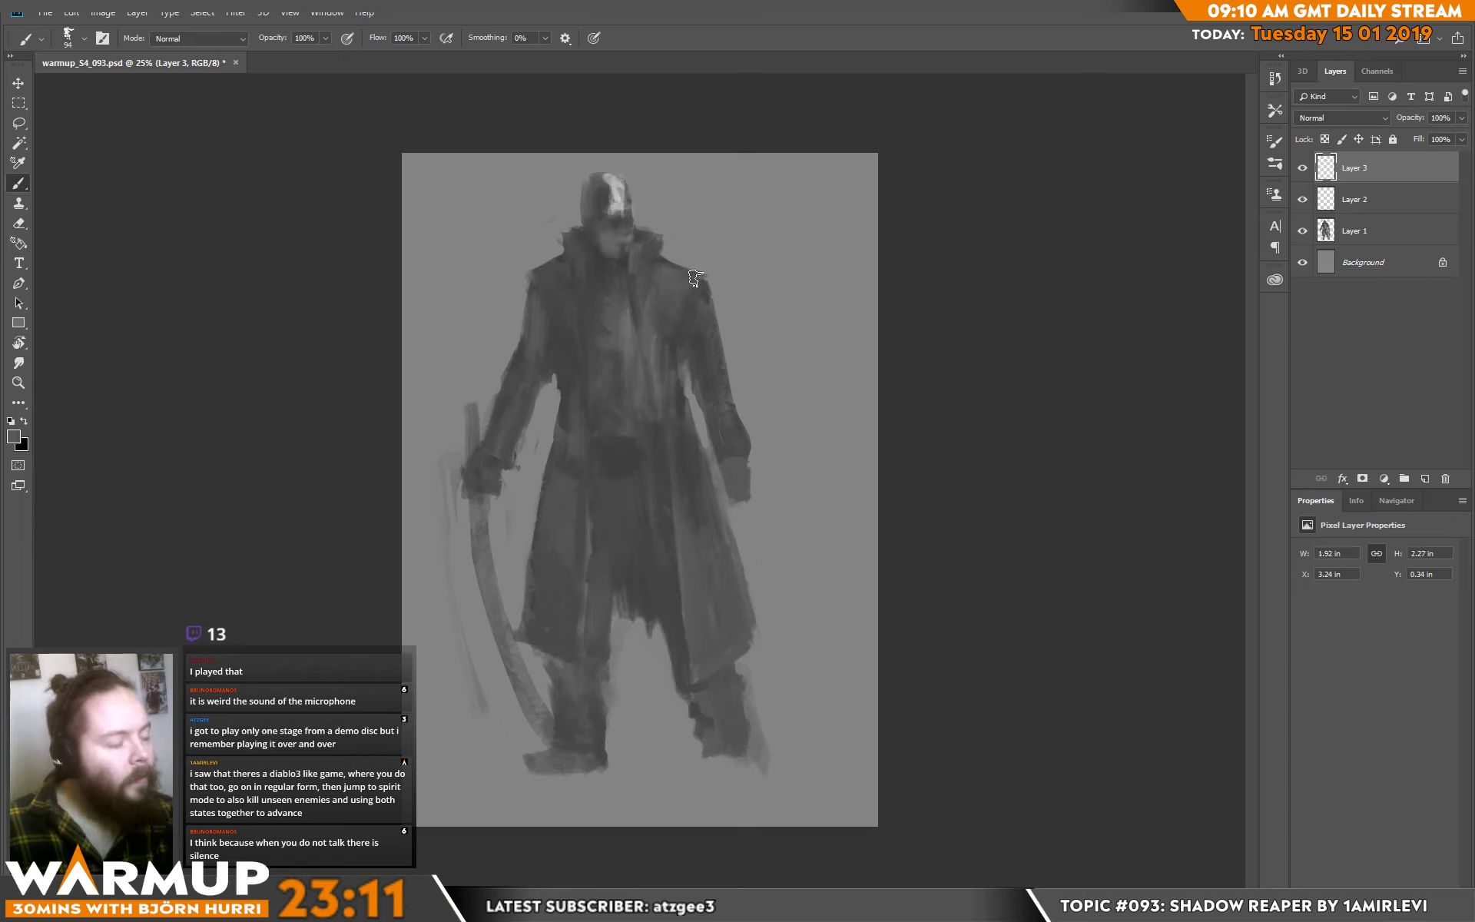
Add another layer above the head highlights and set its blend mode to Overlay.
click(1425, 477)
click(1311, 123)
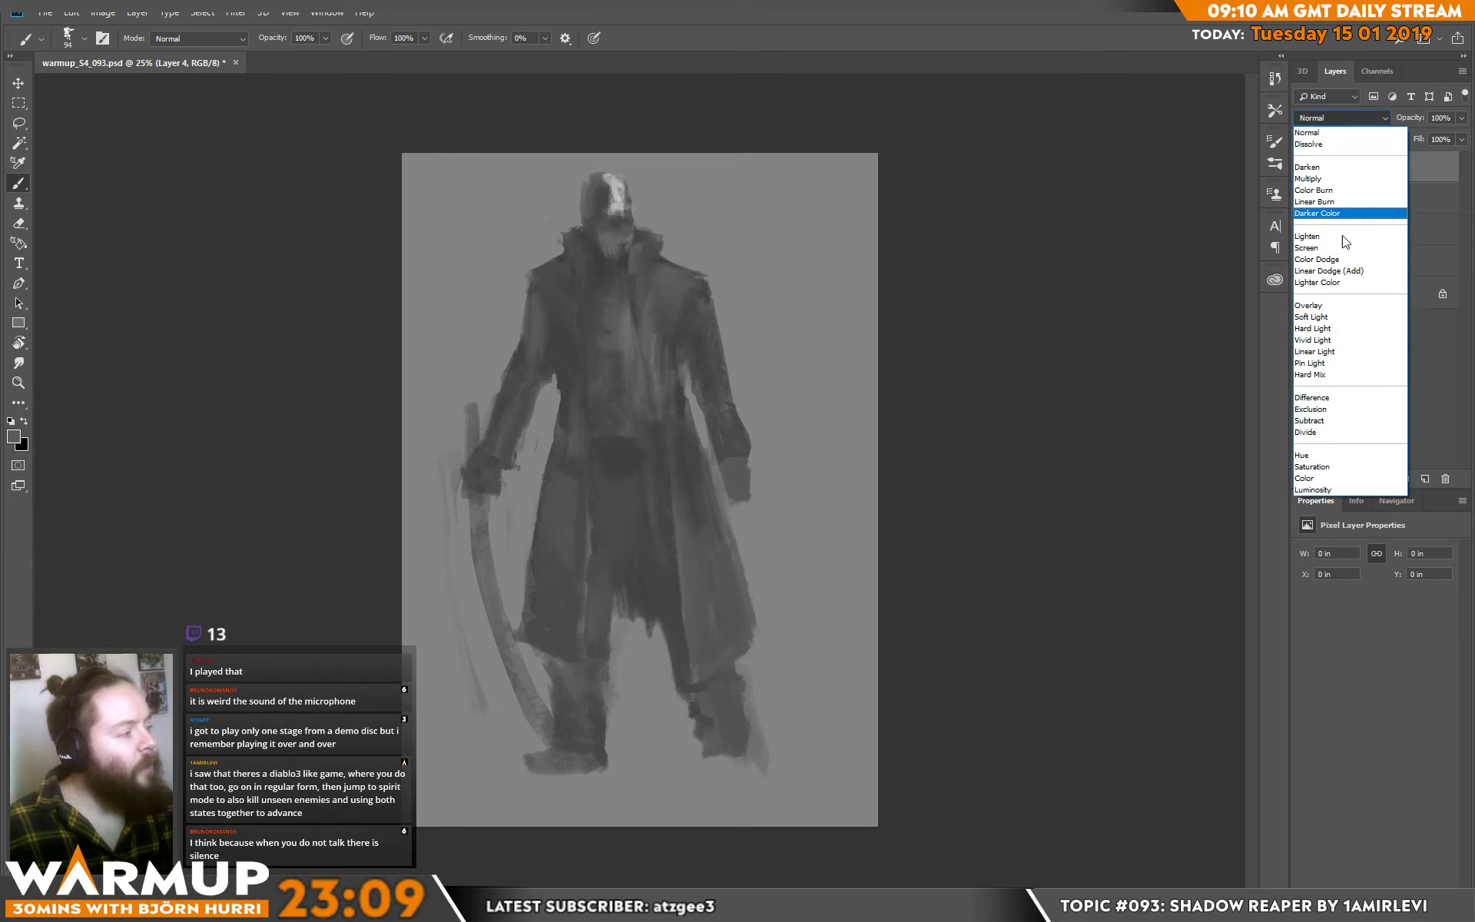
click(1329, 261)
click(1326, 117)
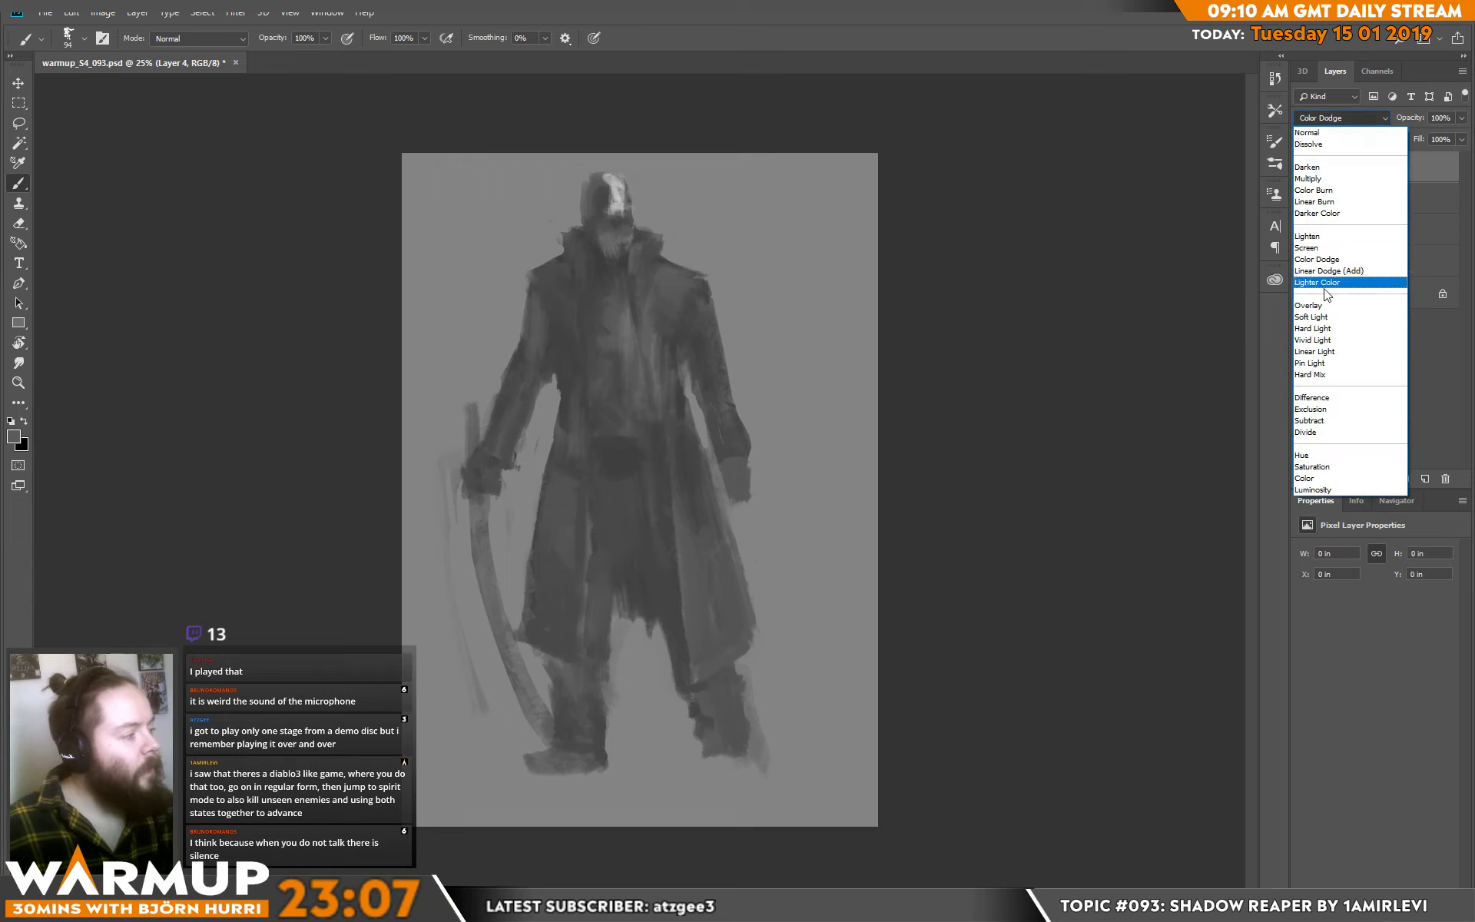
click(1325, 306)
Brush white highlights on the Overlay layer down both coat panels, across the blade-side shoulder and over the chest.
mouse_move(641, 256)
mouse_down()
mouse_move(644, 323)
mouse_move(648, 288)
mouse_move(693, 293)
mouse_move(732, 419)
mouse_move(653, 330)
mouse_move(667, 415)
mouse_move(668, 308)
mouse_move(681, 513)
mouse_move(711, 603)
mouse_up()
mouse_move(712, 507)
mouse_down()
mouse_move(694, 677)
mouse_move(717, 577)
mouse_move(724, 639)
mouse_move(694, 671)
mouse_up()
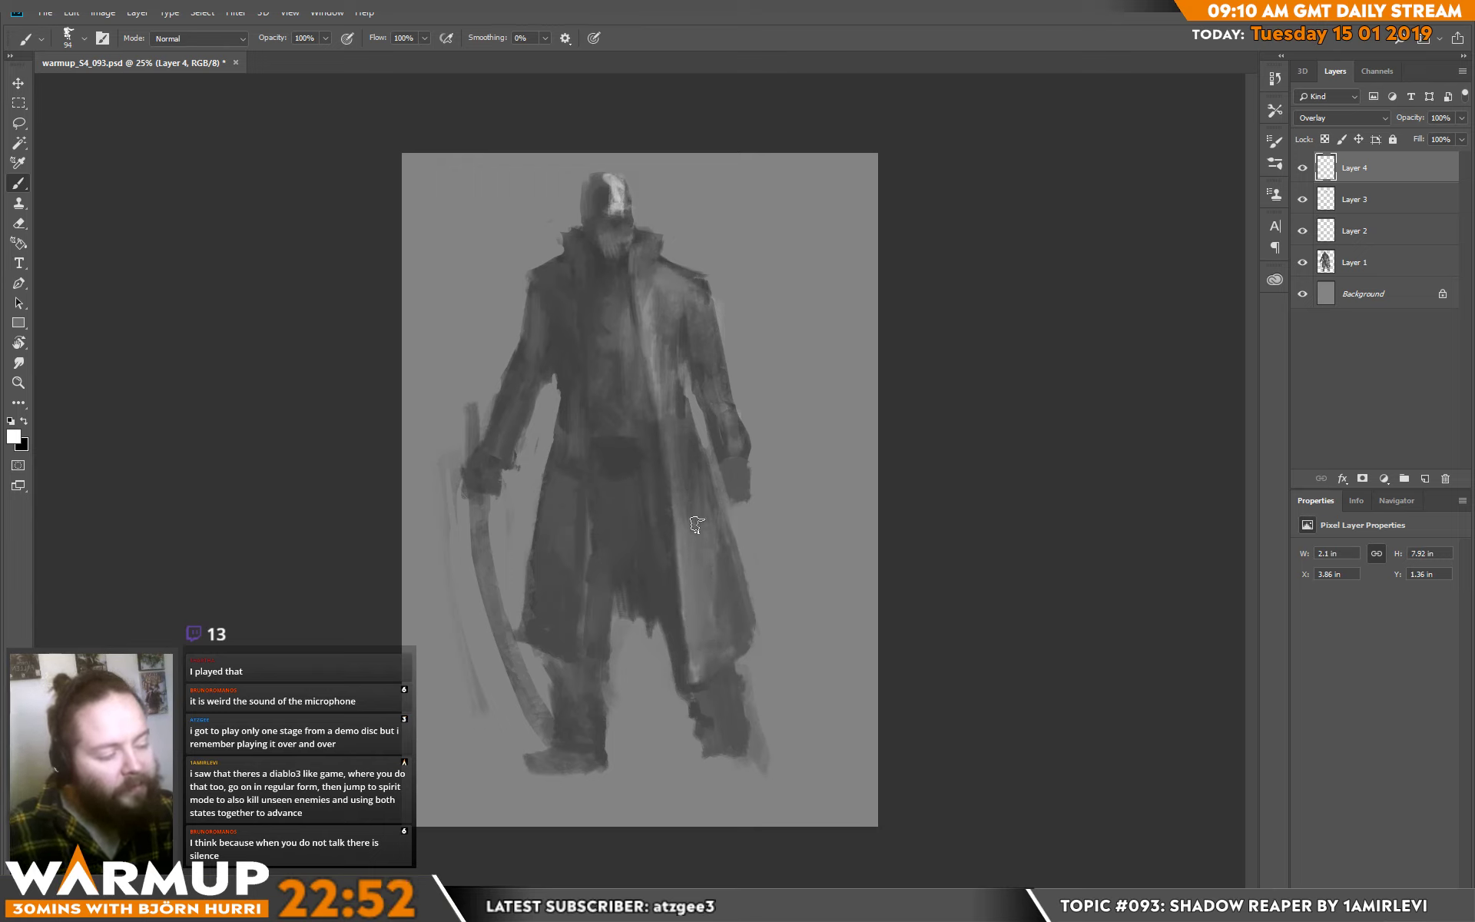
mouse_move(539, 425)
mouse_down()
mouse_move(580, 600)
mouse_move(556, 588)
mouse_up()
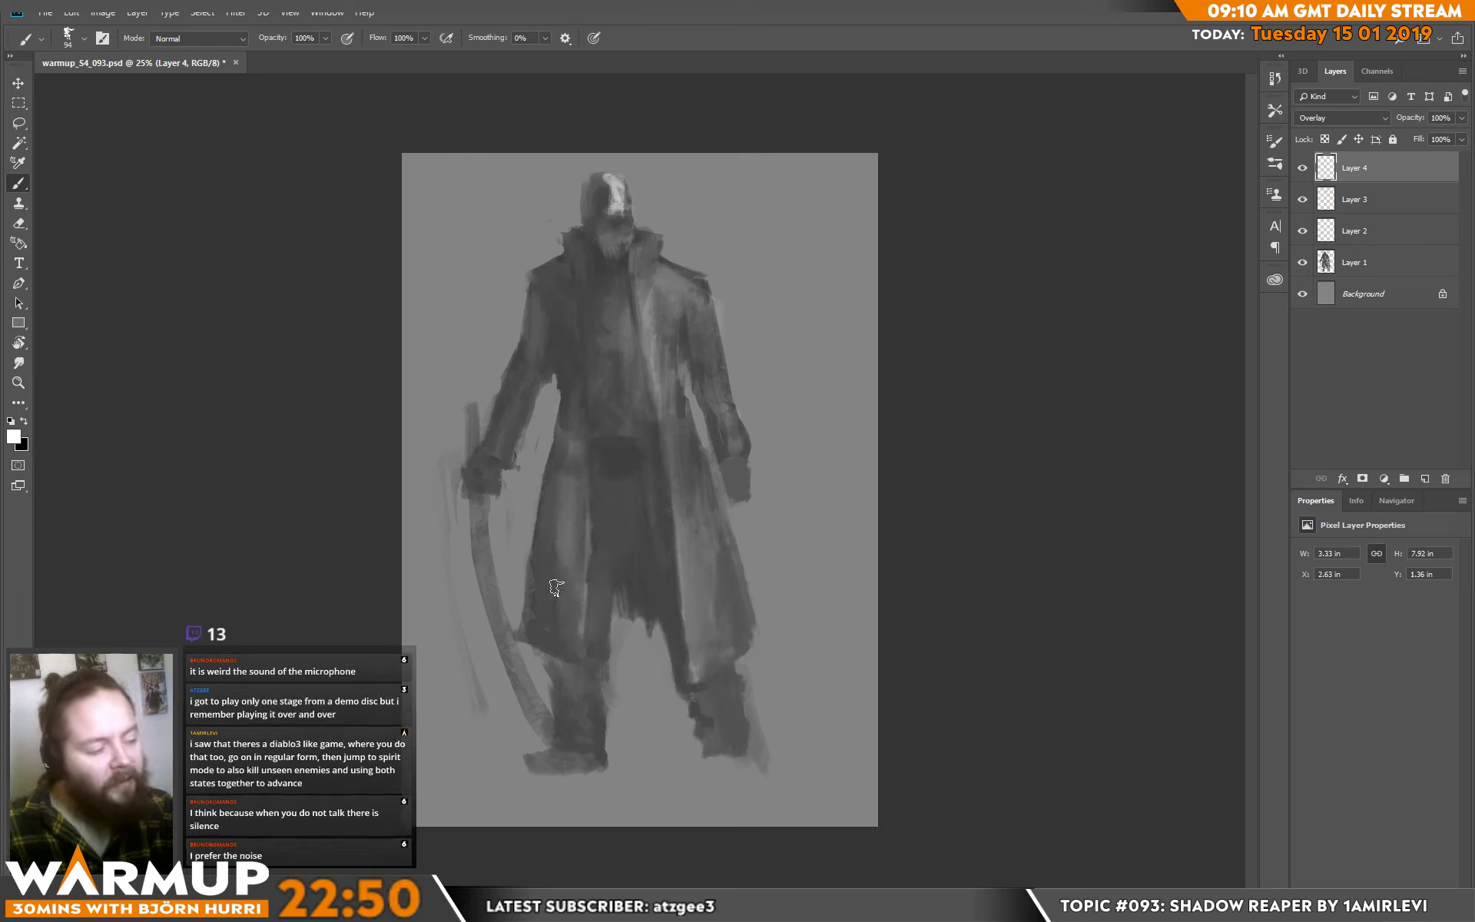
mouse_move(548, 295)
mouse_down()
mouse_move(576, 320)
mouse_move(569, 283)
mouse_up()
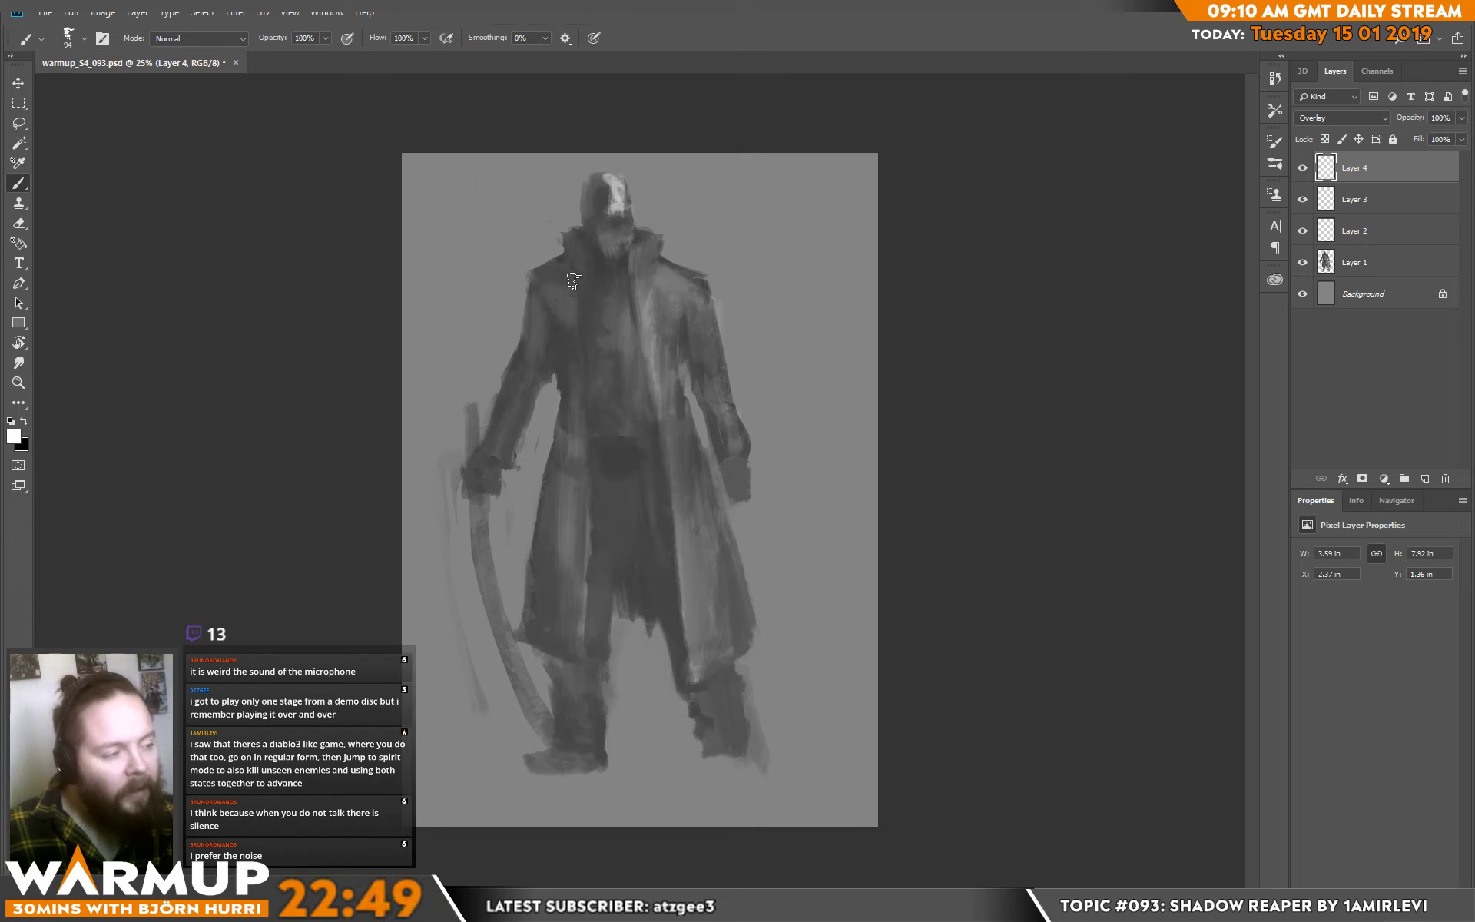
key(e)
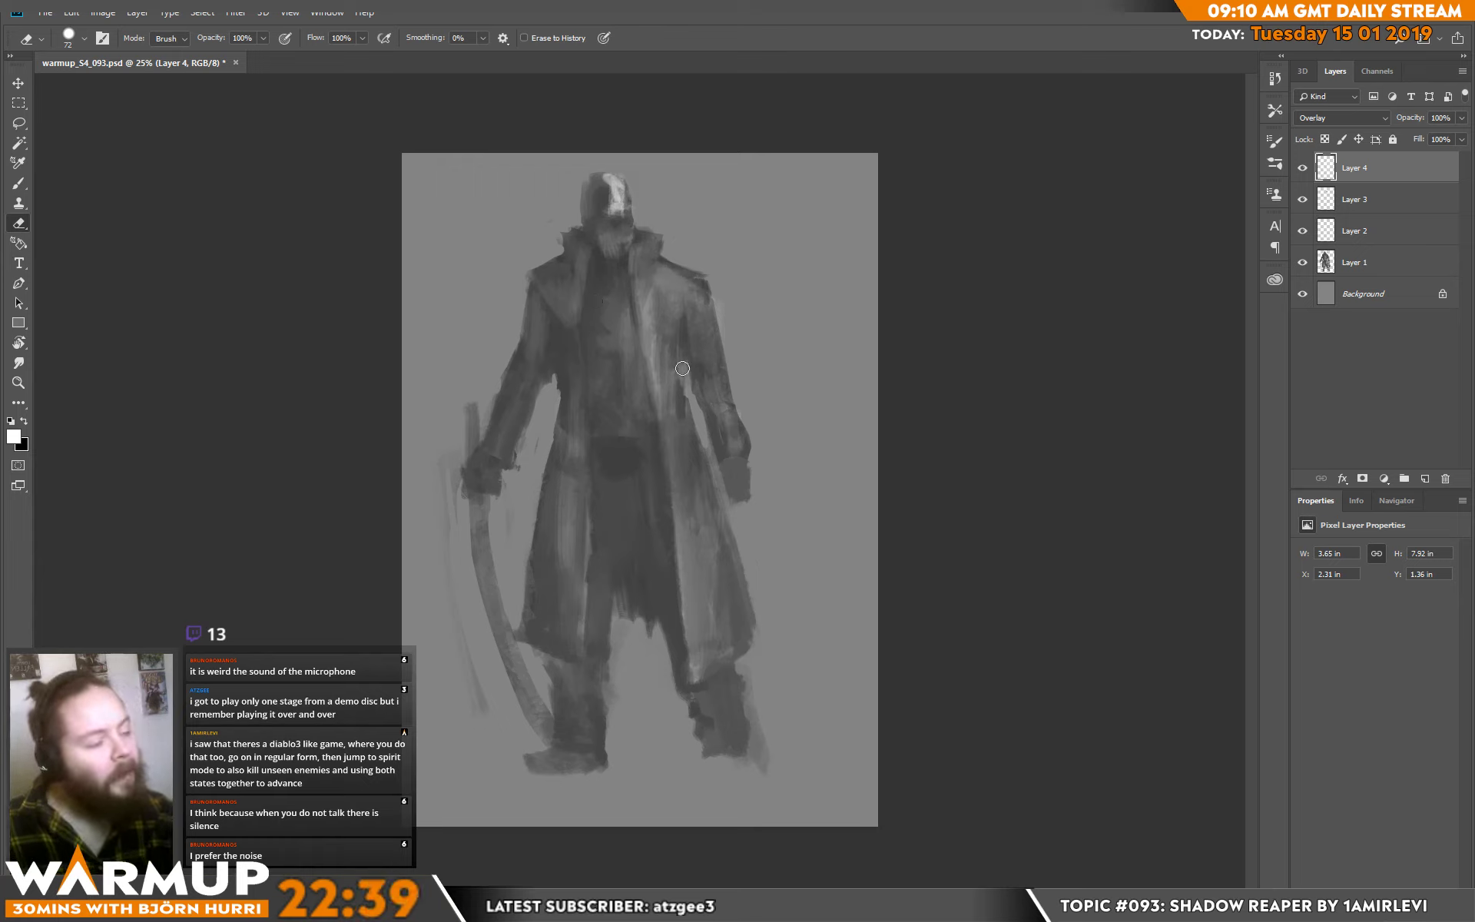
key(b)
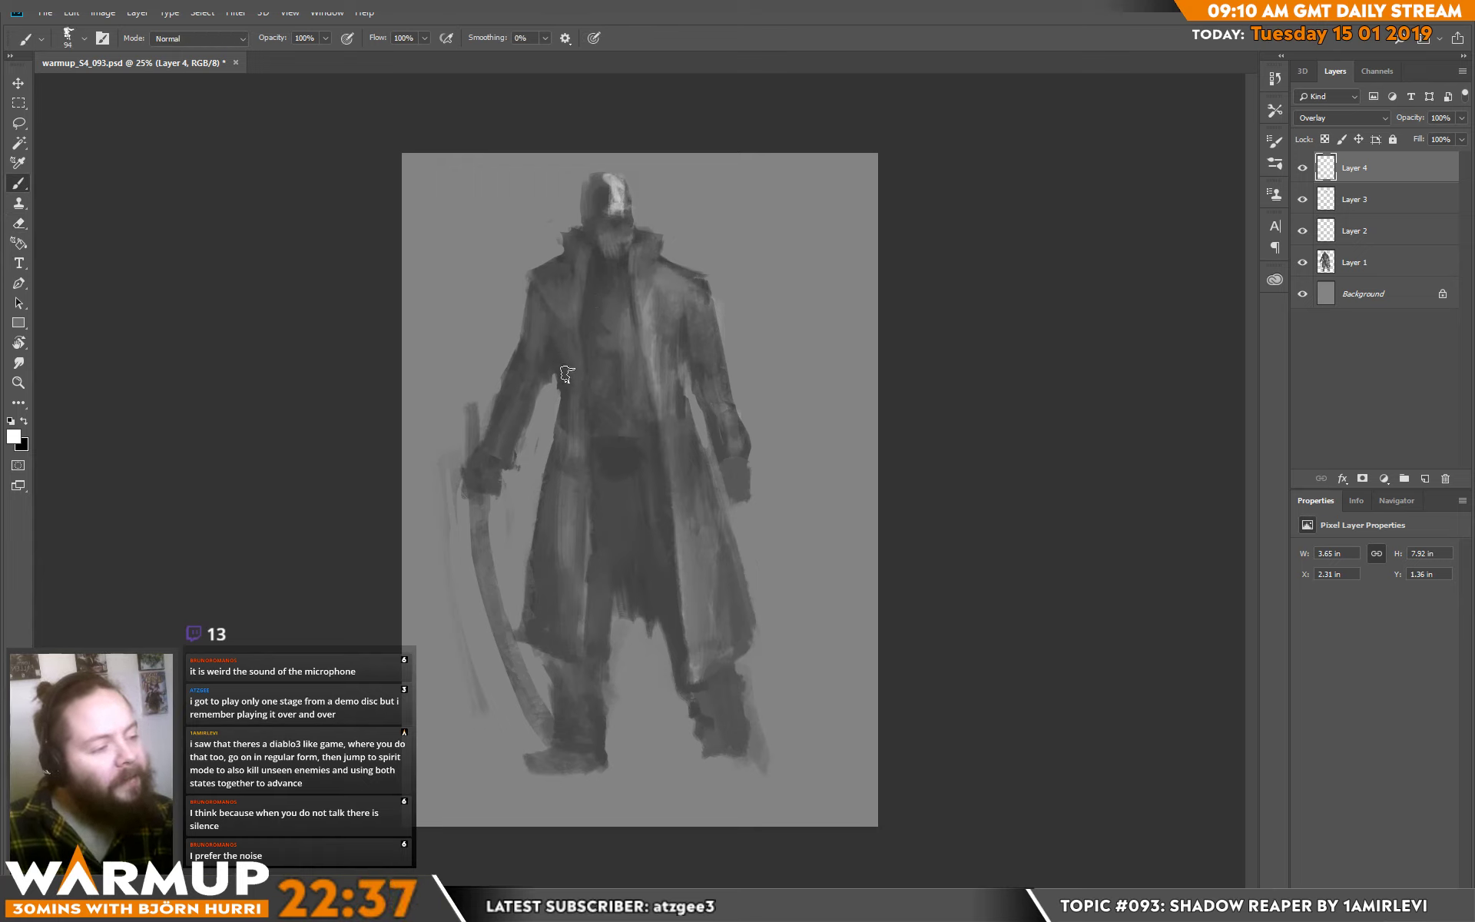
mouse_move(618, 323)
mouse_down()
mouse_move(622, 390)
mouse_move(623, 346)
mouse_move(590, 313)
mouse_move(615, 340)
mouse_up()
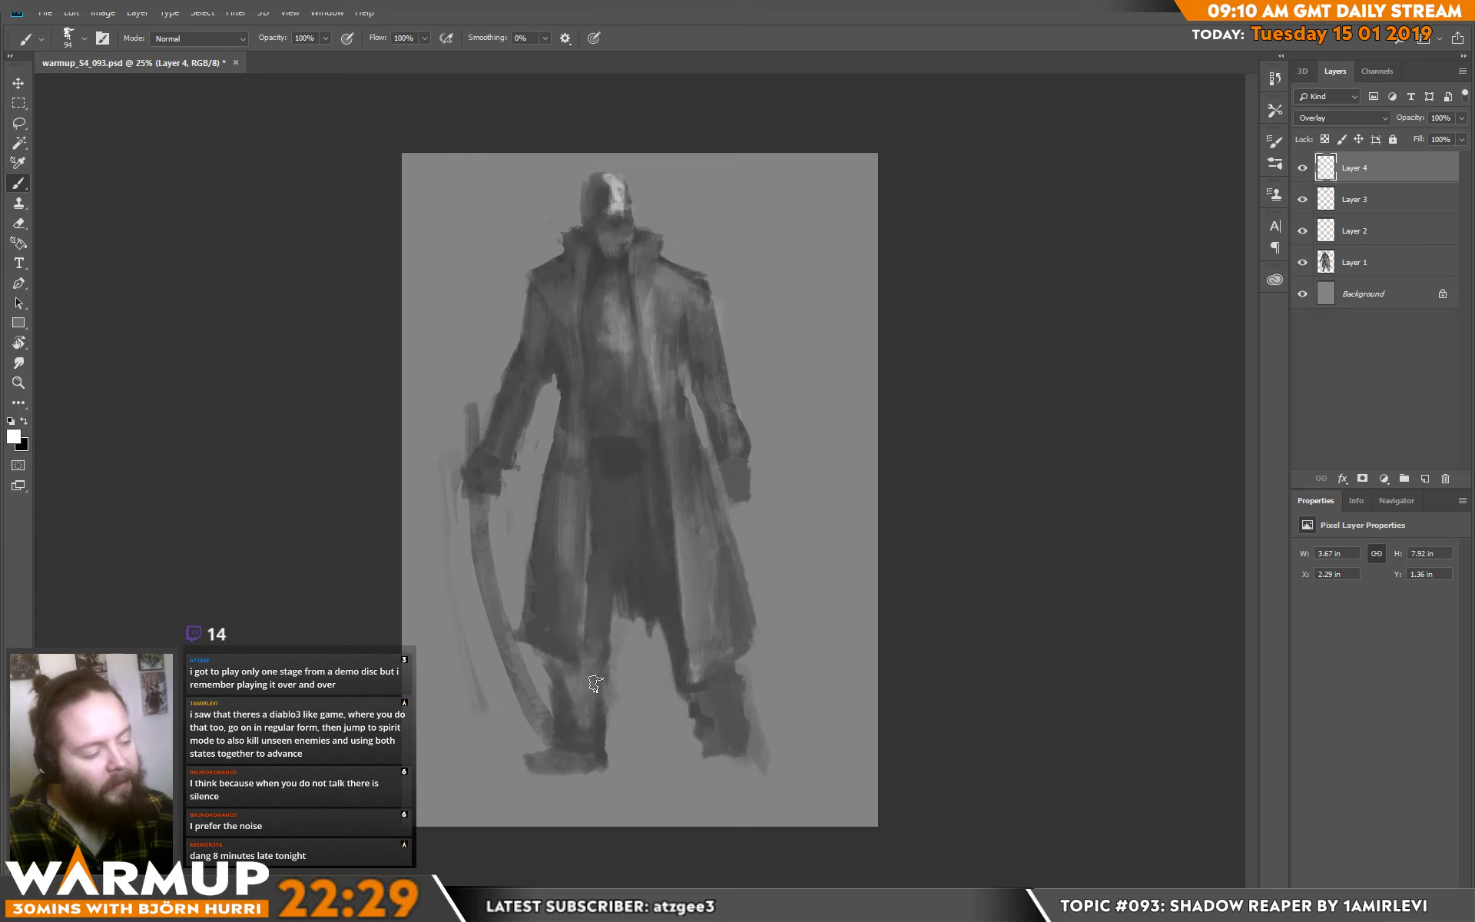
Highlight the toes of both boots, and rework the shaft of the boot away from the blade with a sampled dark grey.
drag(531, 762, 574, 759)
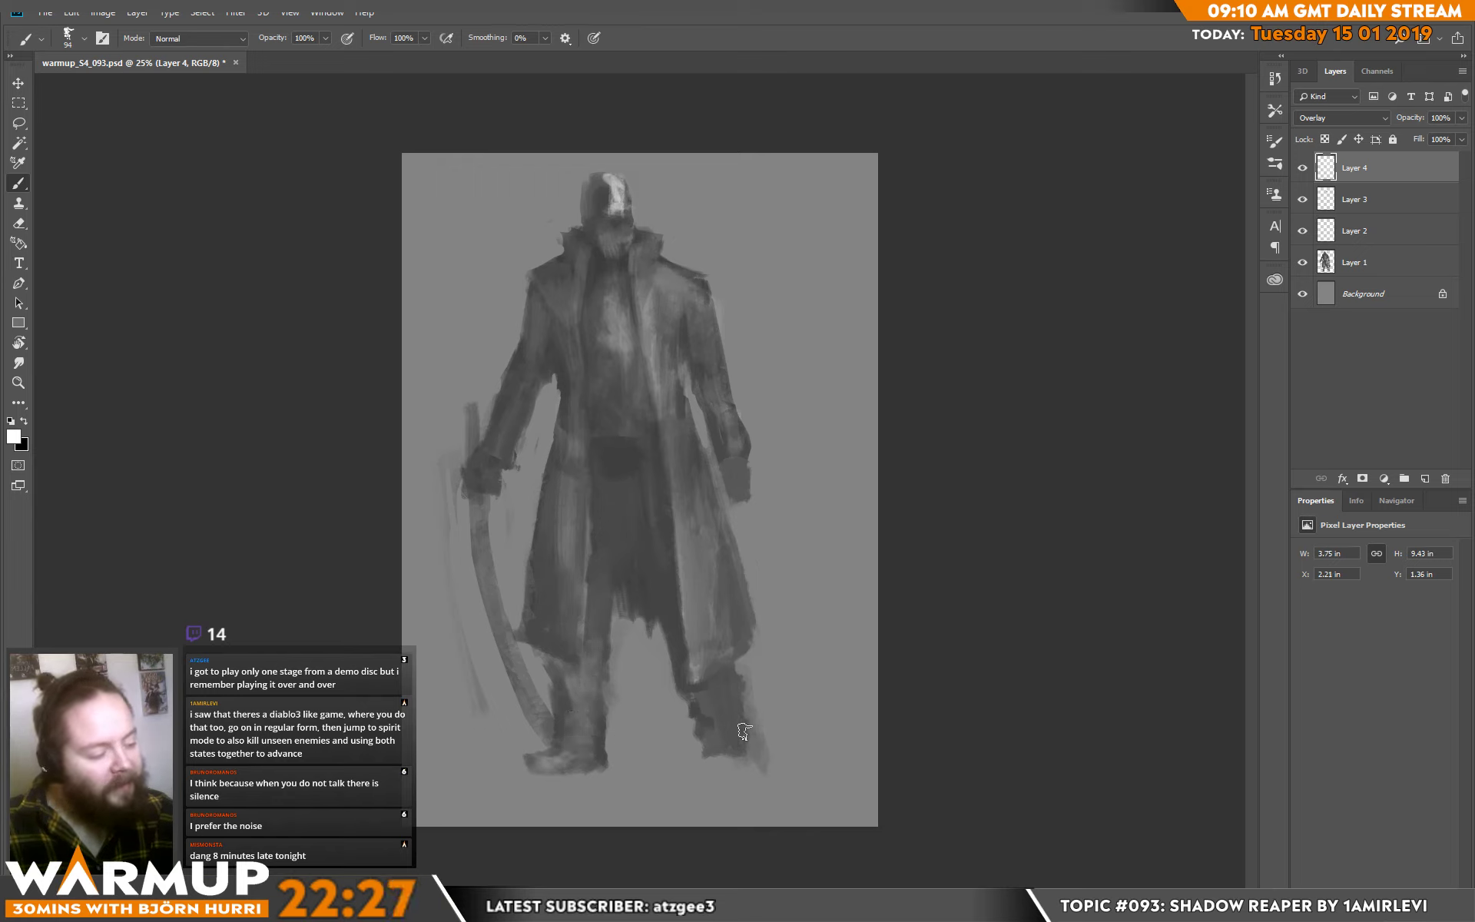
drag(744, 729, 711, 761)
alt+click(710, 720)
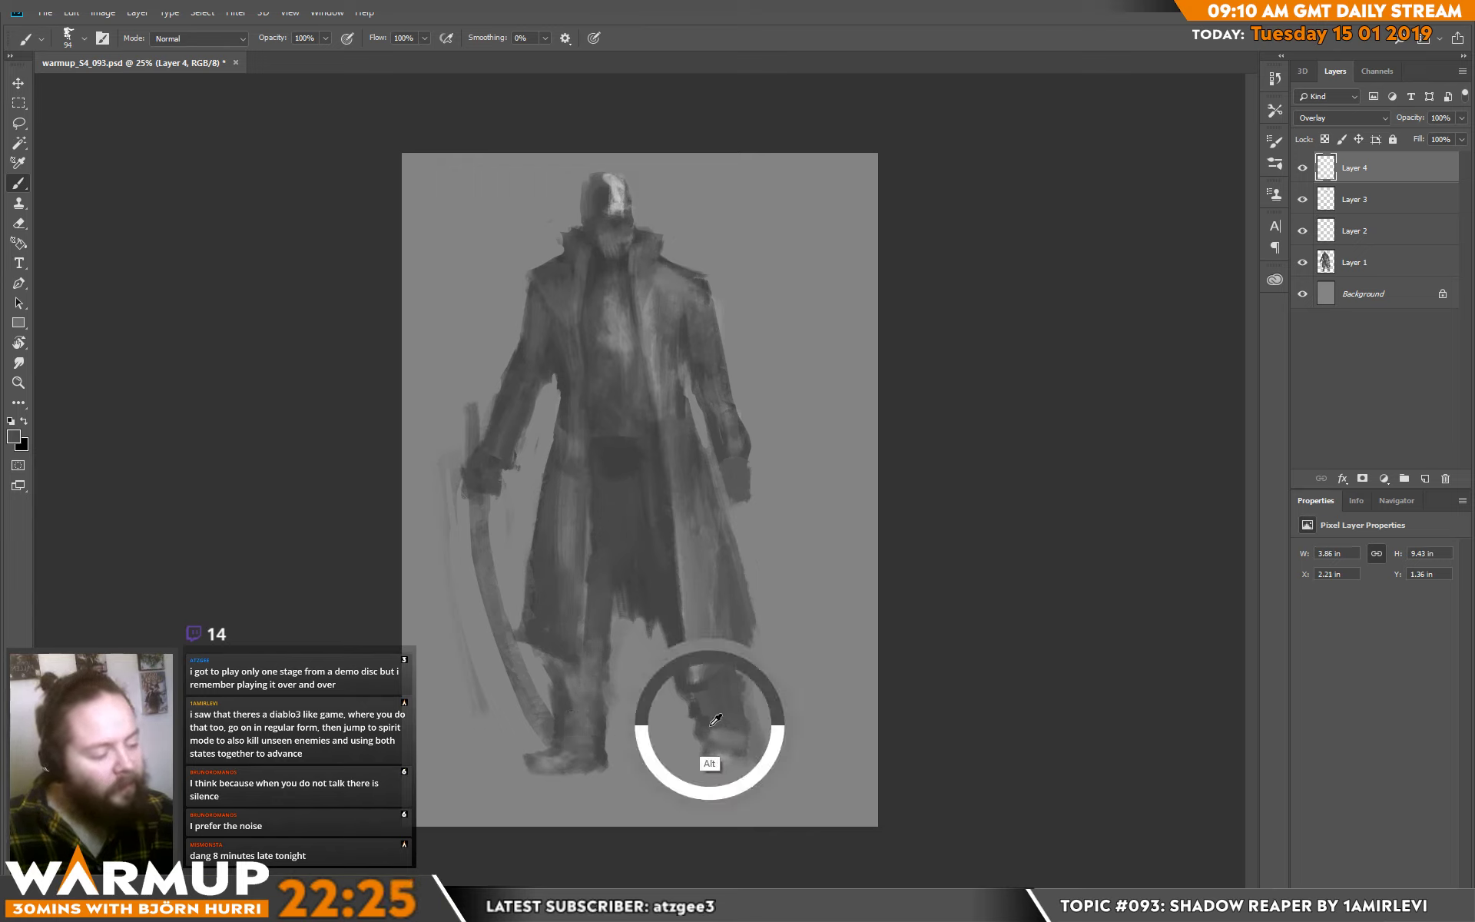
mouse_move(700, 691)
mouse_down()
mouse_move(710, 722)
mouse_move(722, 707)
mouse_up()
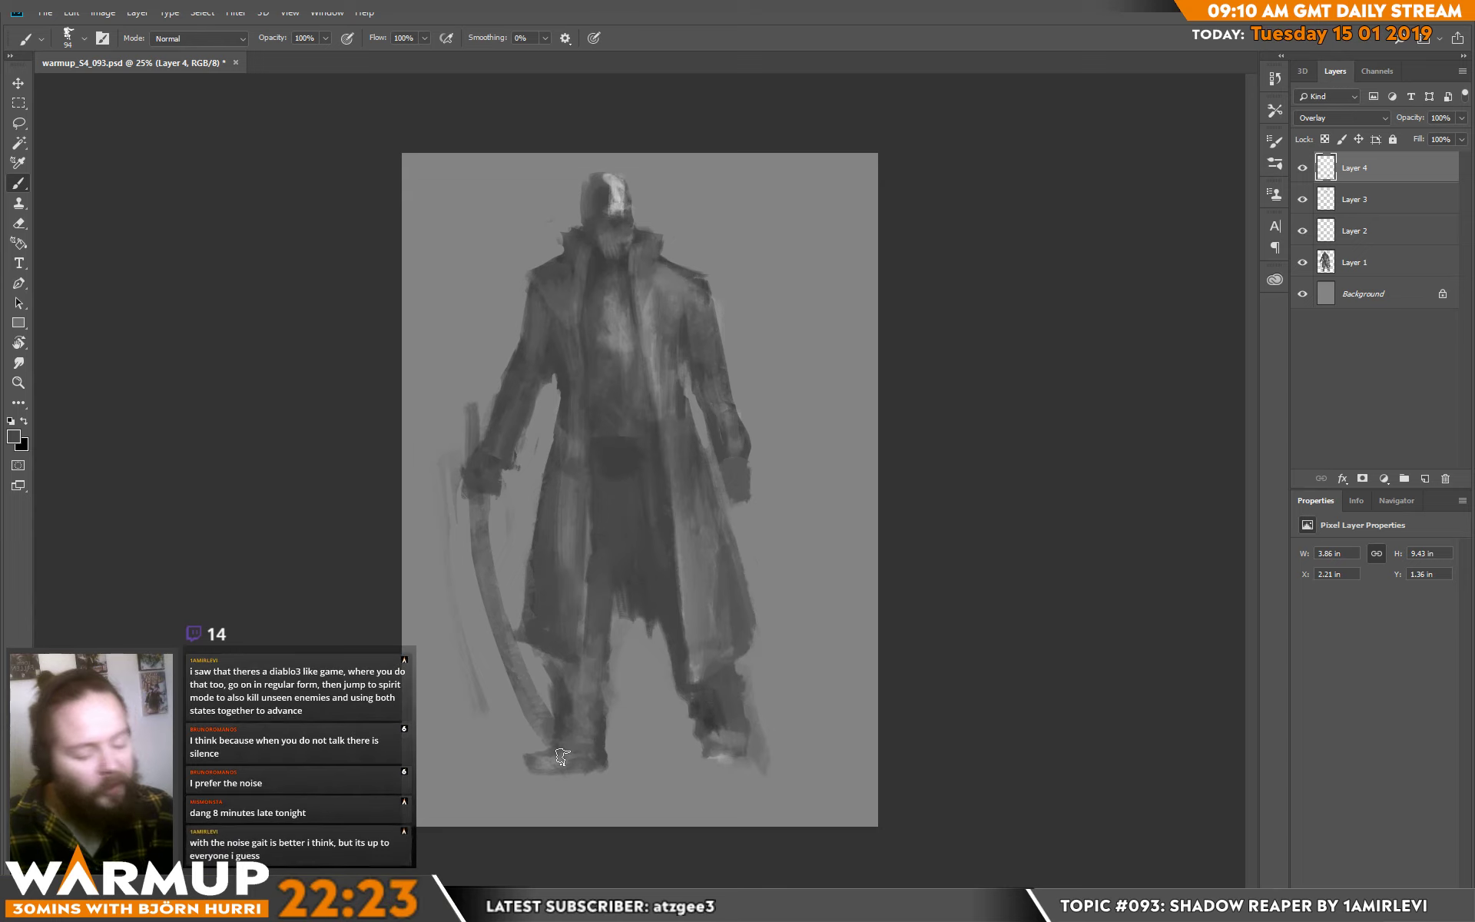
Add a normal layer and repaint the blade-side trouser leg and boot with sampled greys, cleaning up the inner edge.
key(ctrl+shift+alt+n)
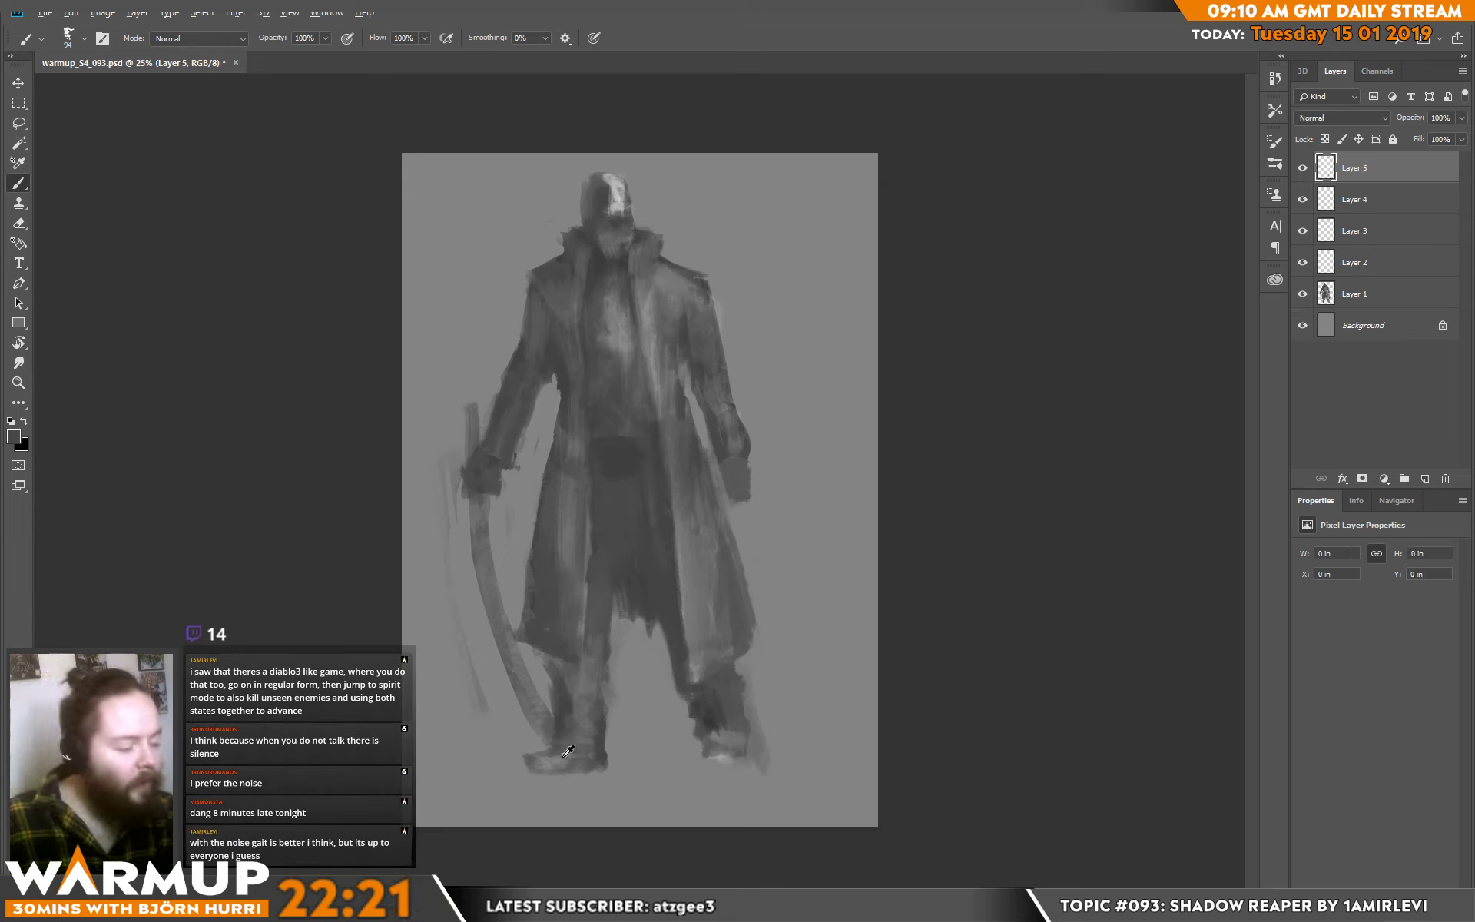
alt+click(560, 730)
mouse_move(566, 693)
mouse_down()
mouse_move(565, 664)
mouse_move(564, 726)
mouse_up()
mouse_move(595, 652)
mouse_down()
mouse_move(599, 719)
mouse_move(619, 644)
mouse_move(615, 749)
mouse_move(608, 735)
mouse_up()
alt+click(625, 704)
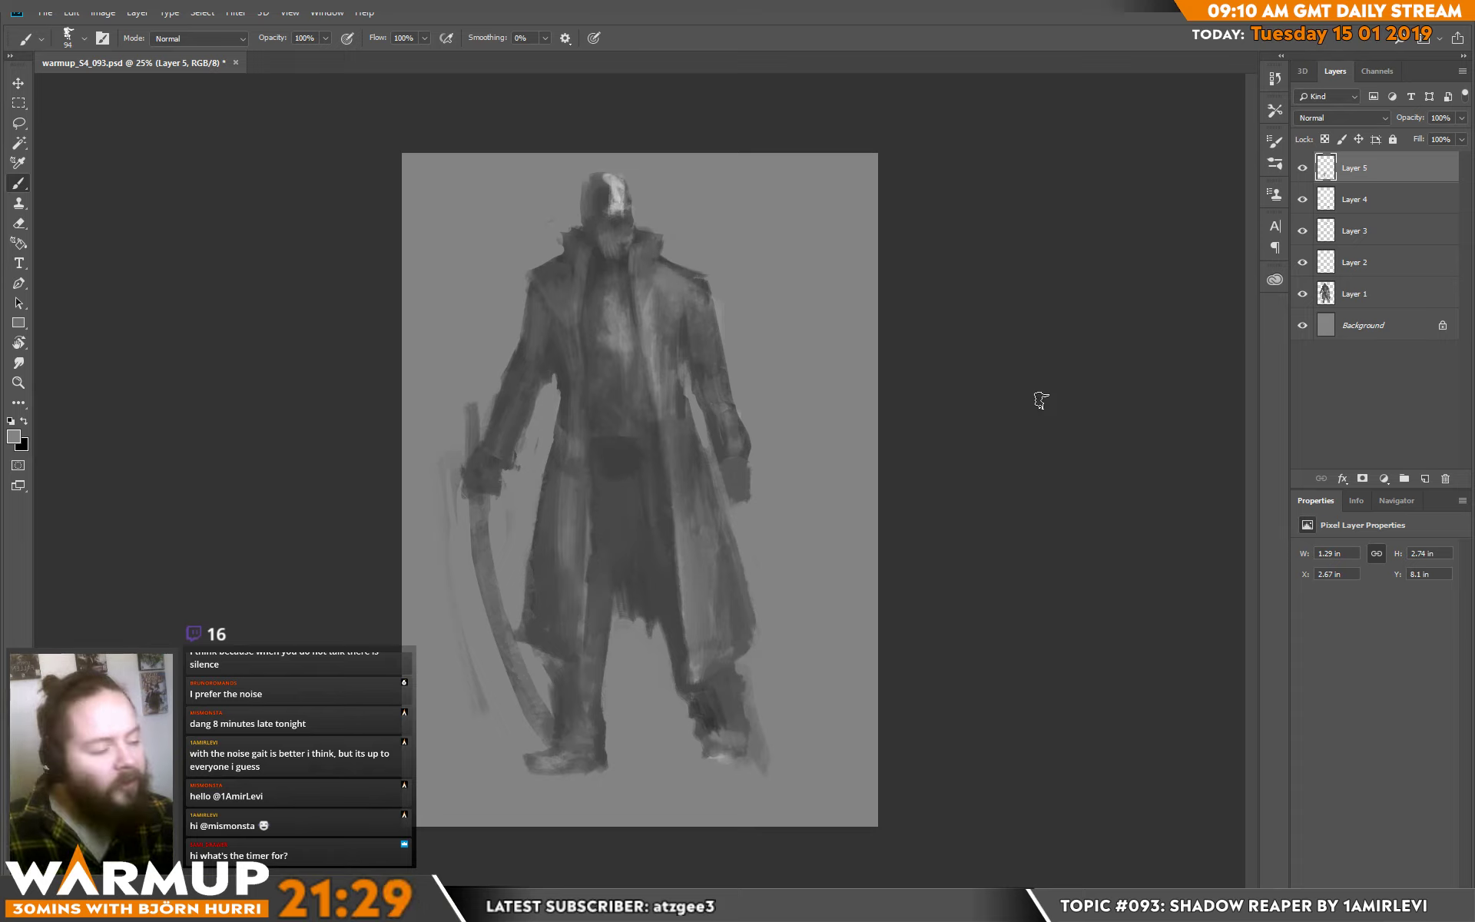
Blend the dark waist patch into the centre panel and paint a lighter front edge along the blade-side coat opening.
drag(605, 461, 608, 529)
mouse_move(616, 503)
mouse_down()
mouse_move(607, 454)
mouse_move(632, 446)
mouse_move(604, 459)
mouse_move(603, 377)
mouse_up()
alt+click(627, 470)
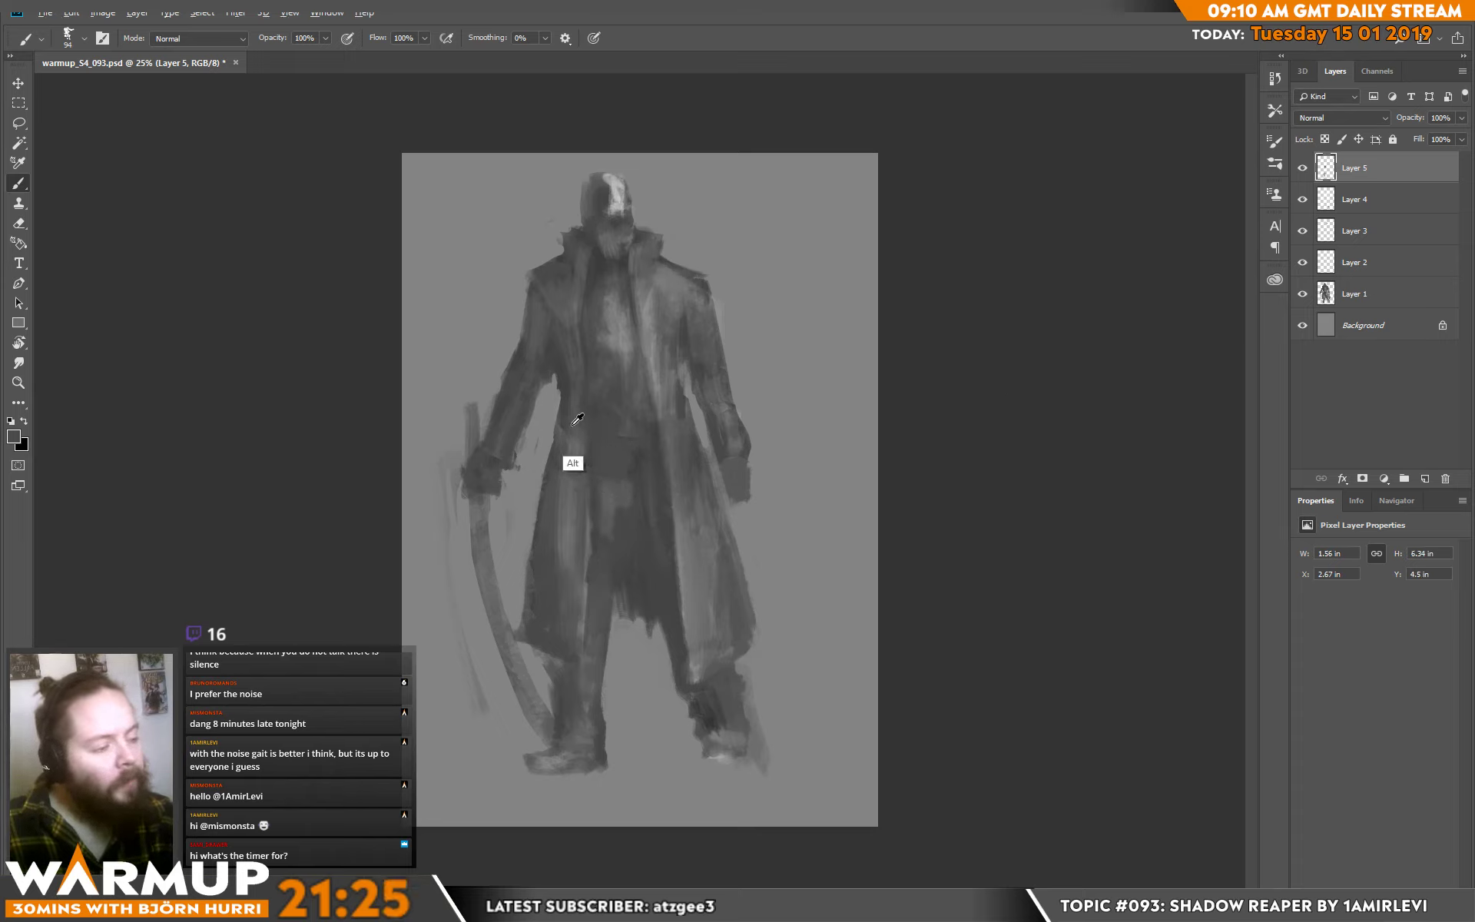
alt+click(563, 420)
drag(576, 473, 555, 343)
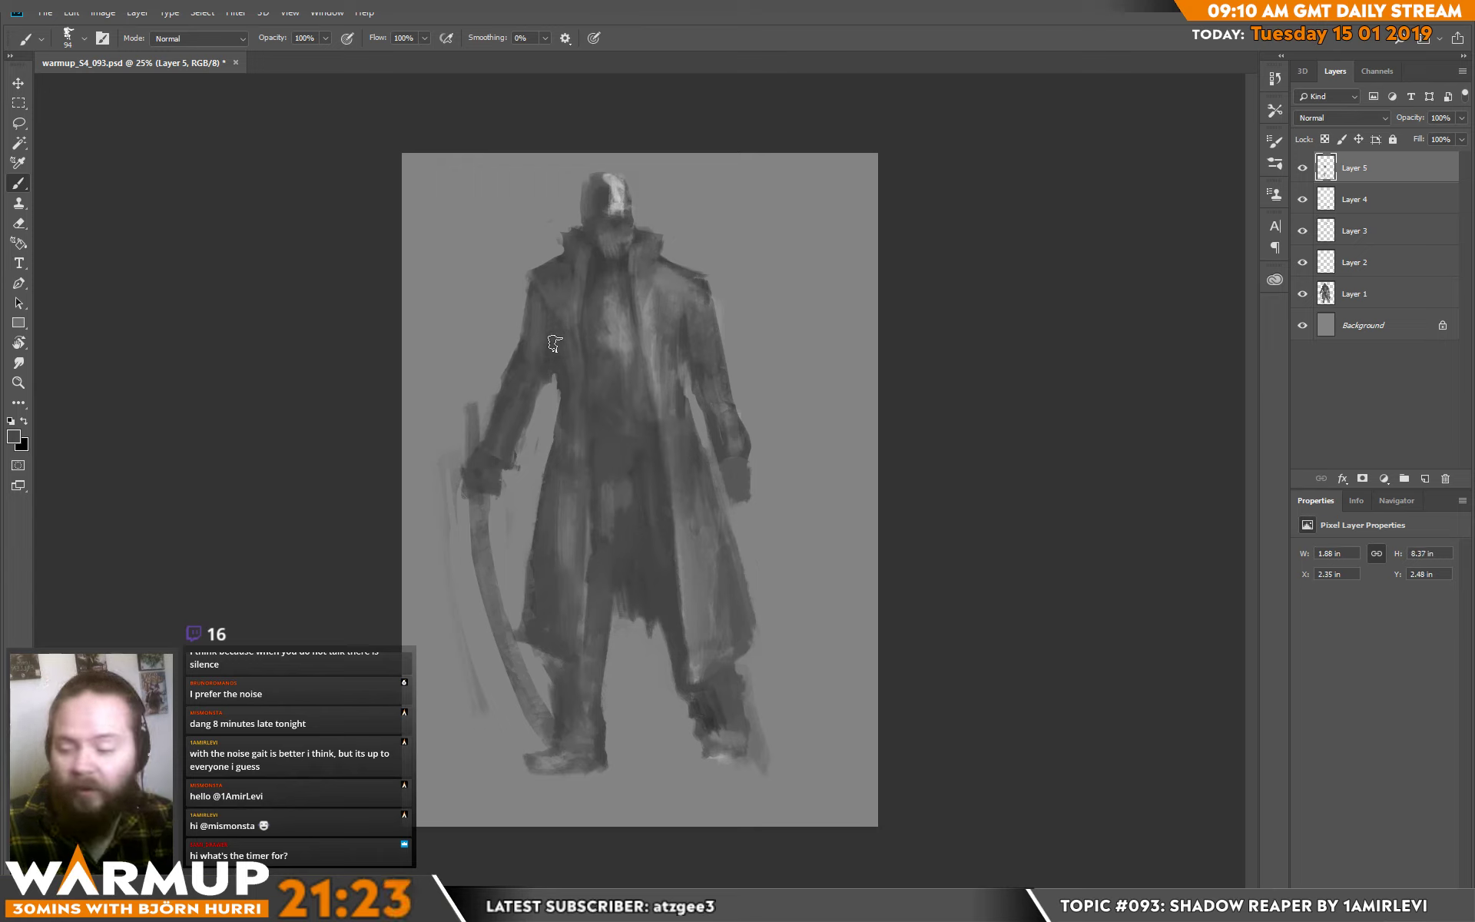
Define the coat's opposite front edge and lapel, and sharpen both collar edges with a 15 px brush.
mouse_move(678, 305)
mouse_down()
mouse_move(653, 361)
mouse_move(661, 421)
mouse_up()
mouse_move(665, 350)
mouse_down()
mouse_move(661, 399)
mouse_move(651, 281)
mouse_up()
right_click(679, 282)
click(767, 243)
alt+click(644, 316)
alt+click(644, 315)
drag(642, 335, 639, 307)
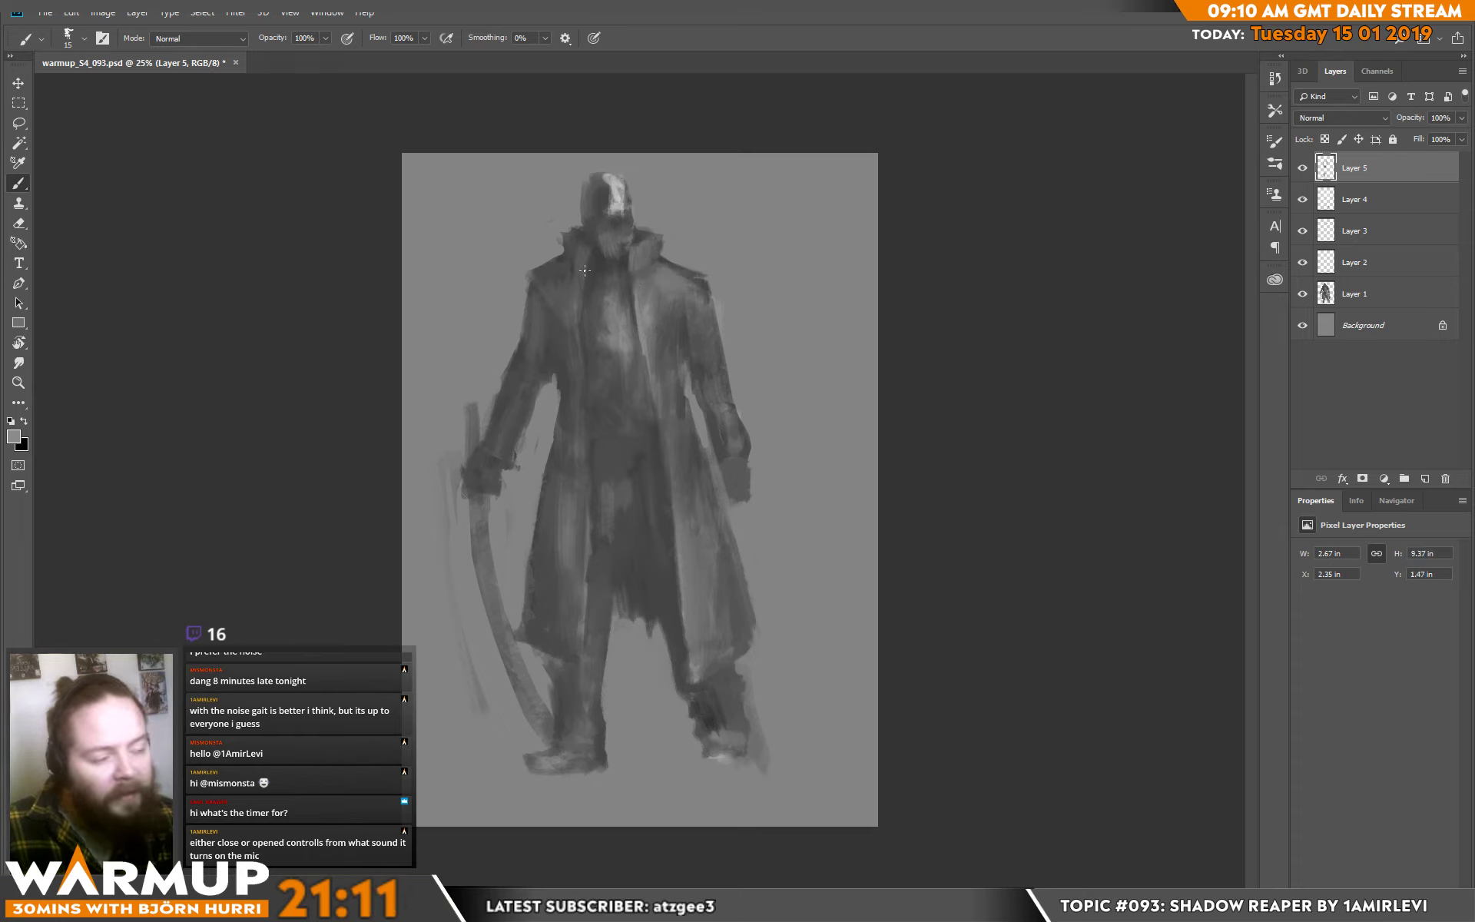
drag(585, 247, 589, 232)
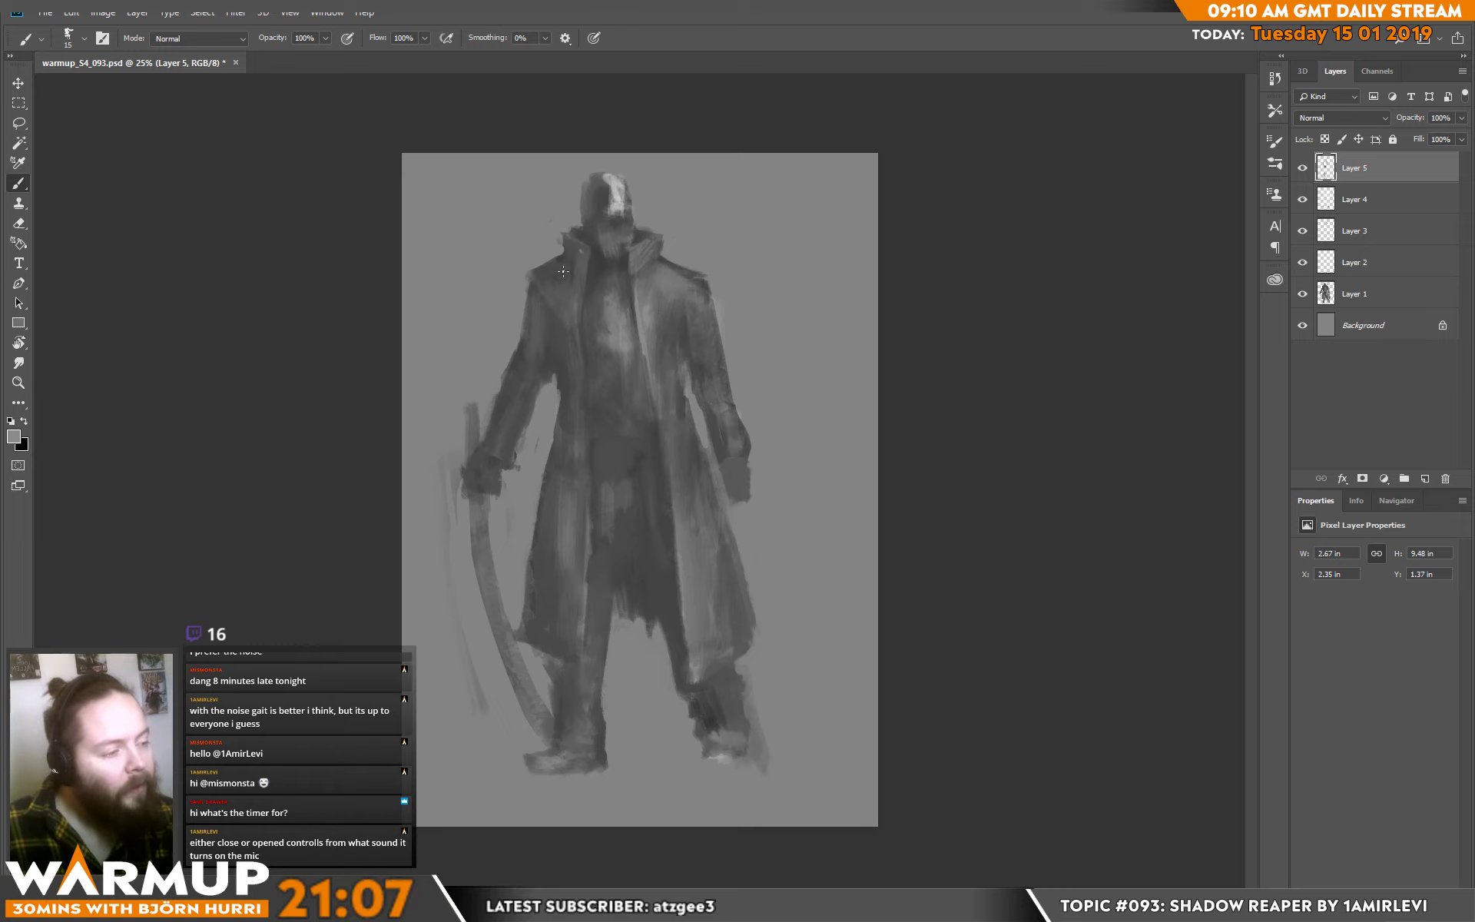
Add a new layer and tone down the bright head highlight and the neck in dark grey with a 31 px brush.
alt+click(576, 292)
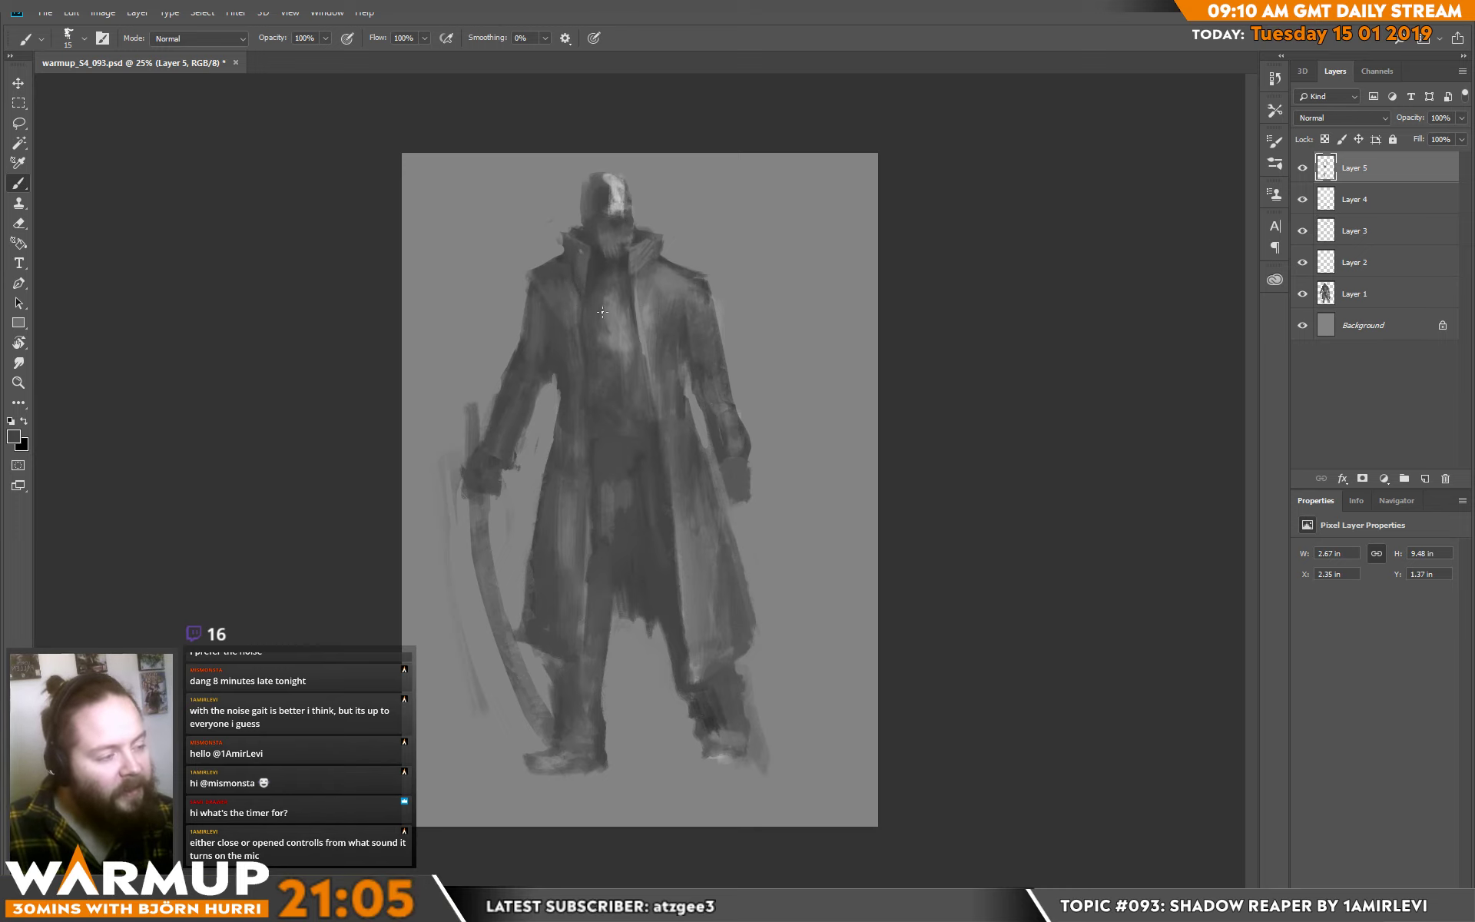
right_click(603, 204)
click(695, 247)
click(589, 333)
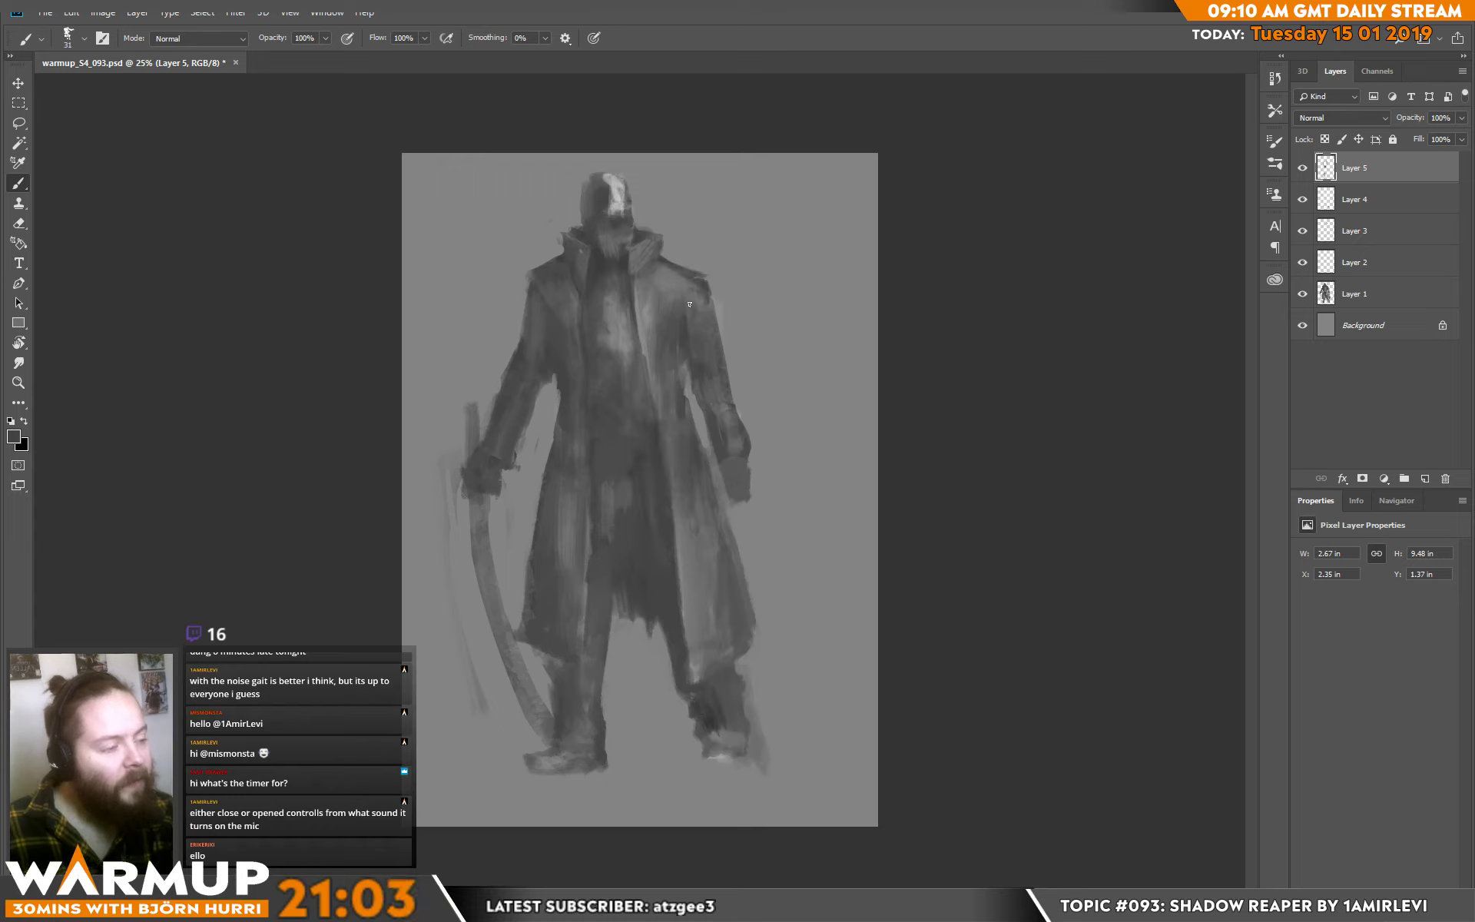
key(ctrl+shift+alt+n)
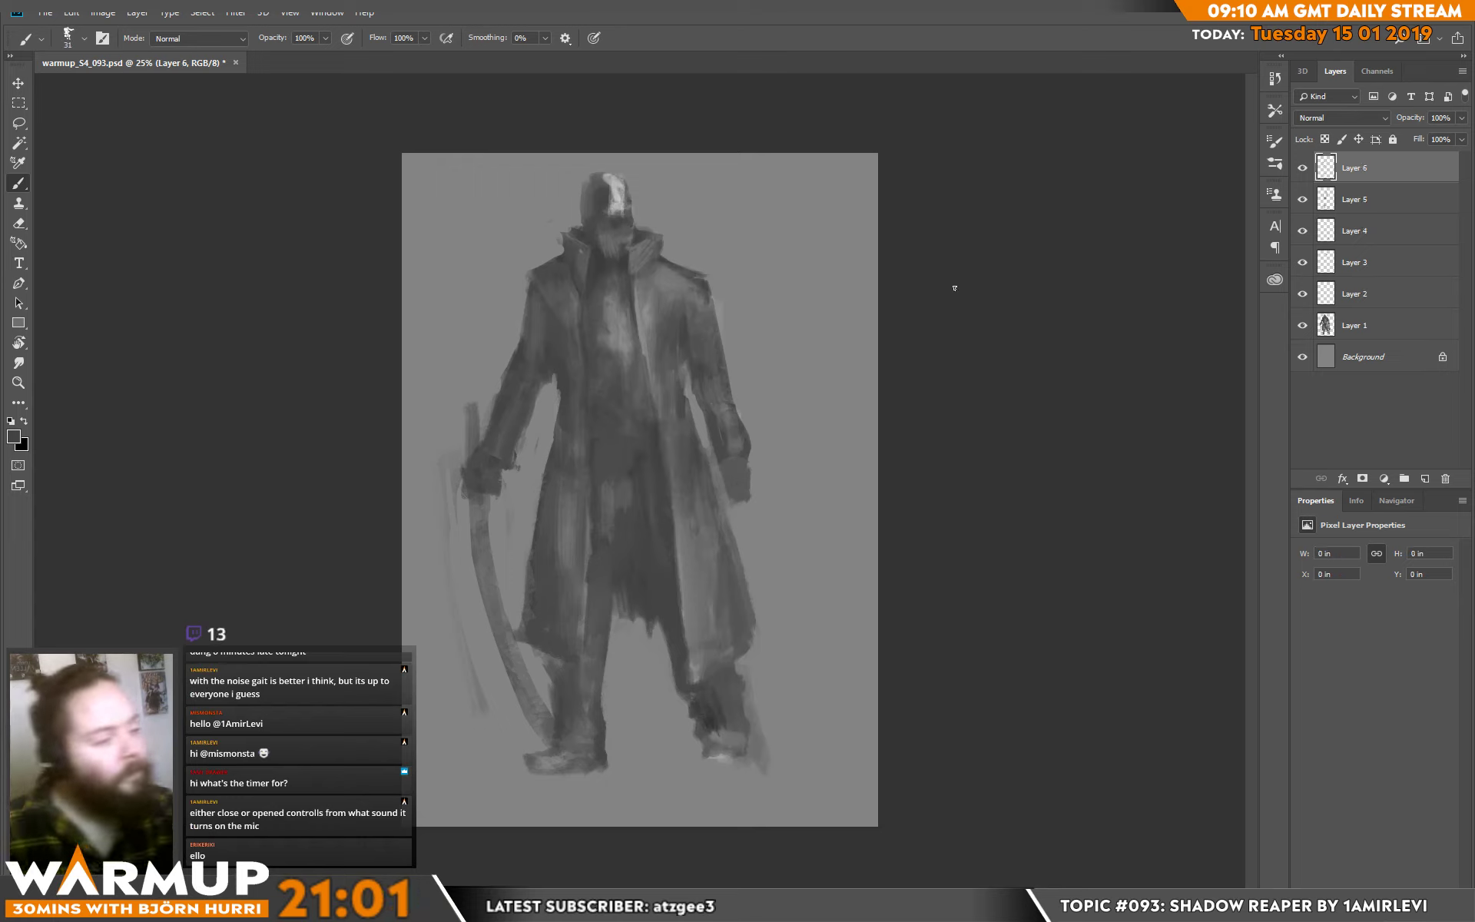
mouse_move(607, 172)
mouse_down()
mouse_move(621, 217)
mouse_move(607, 193)
mouse_move(619, 221)
mouse_move(600, 184)
mouse_up()
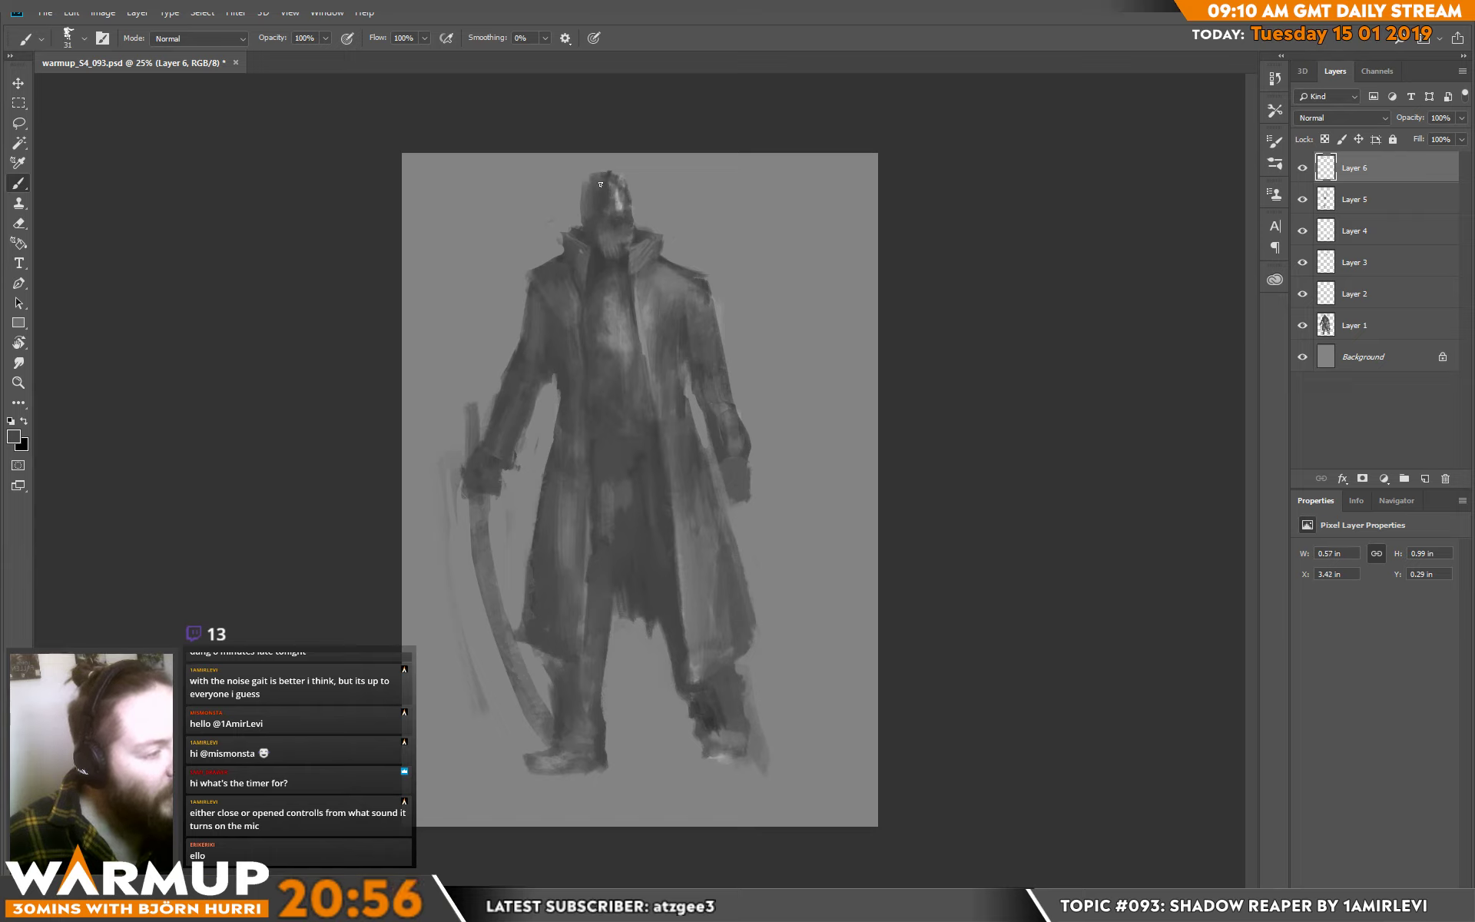
drag(615, 256, 615, 244)
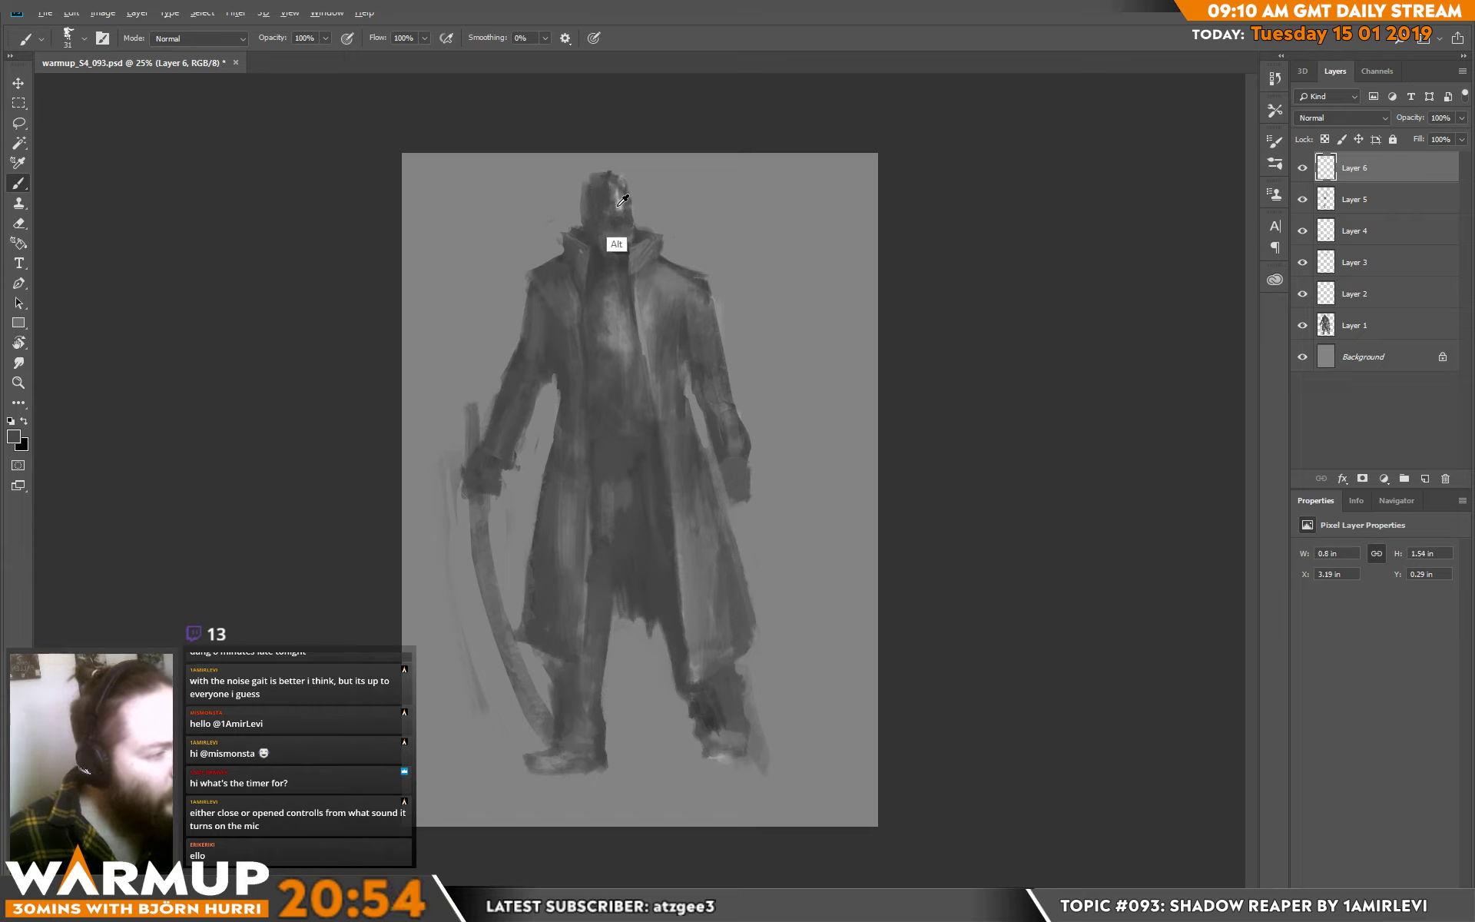
Shape the face with dark eye sockets, a lighter cheek and shadows around the nose and jaw using sampled greys.
alt+click(625, 208)
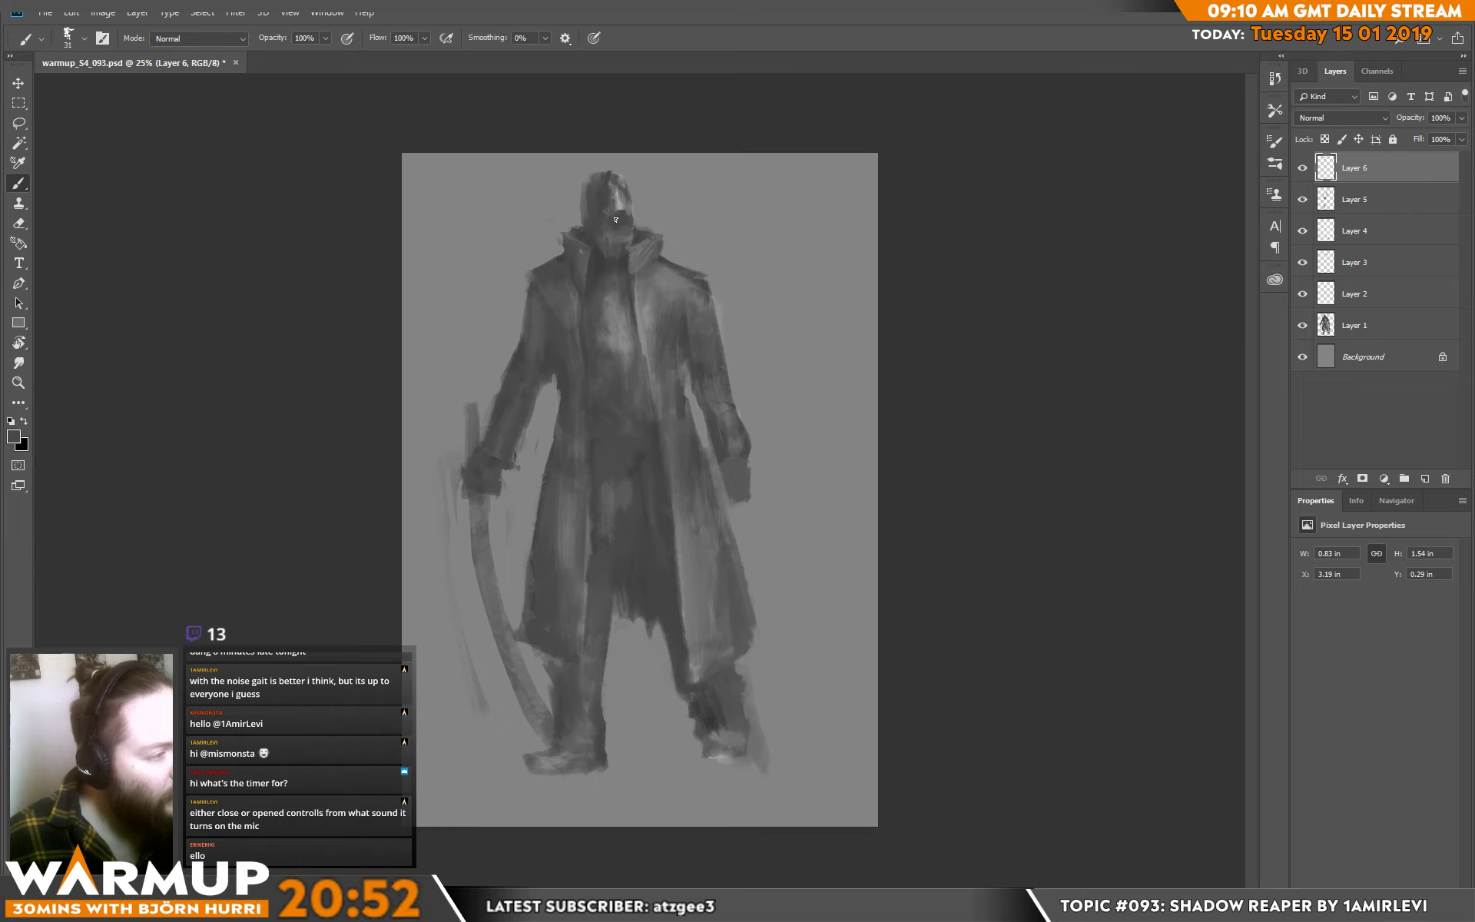
alt+click(621, 216)
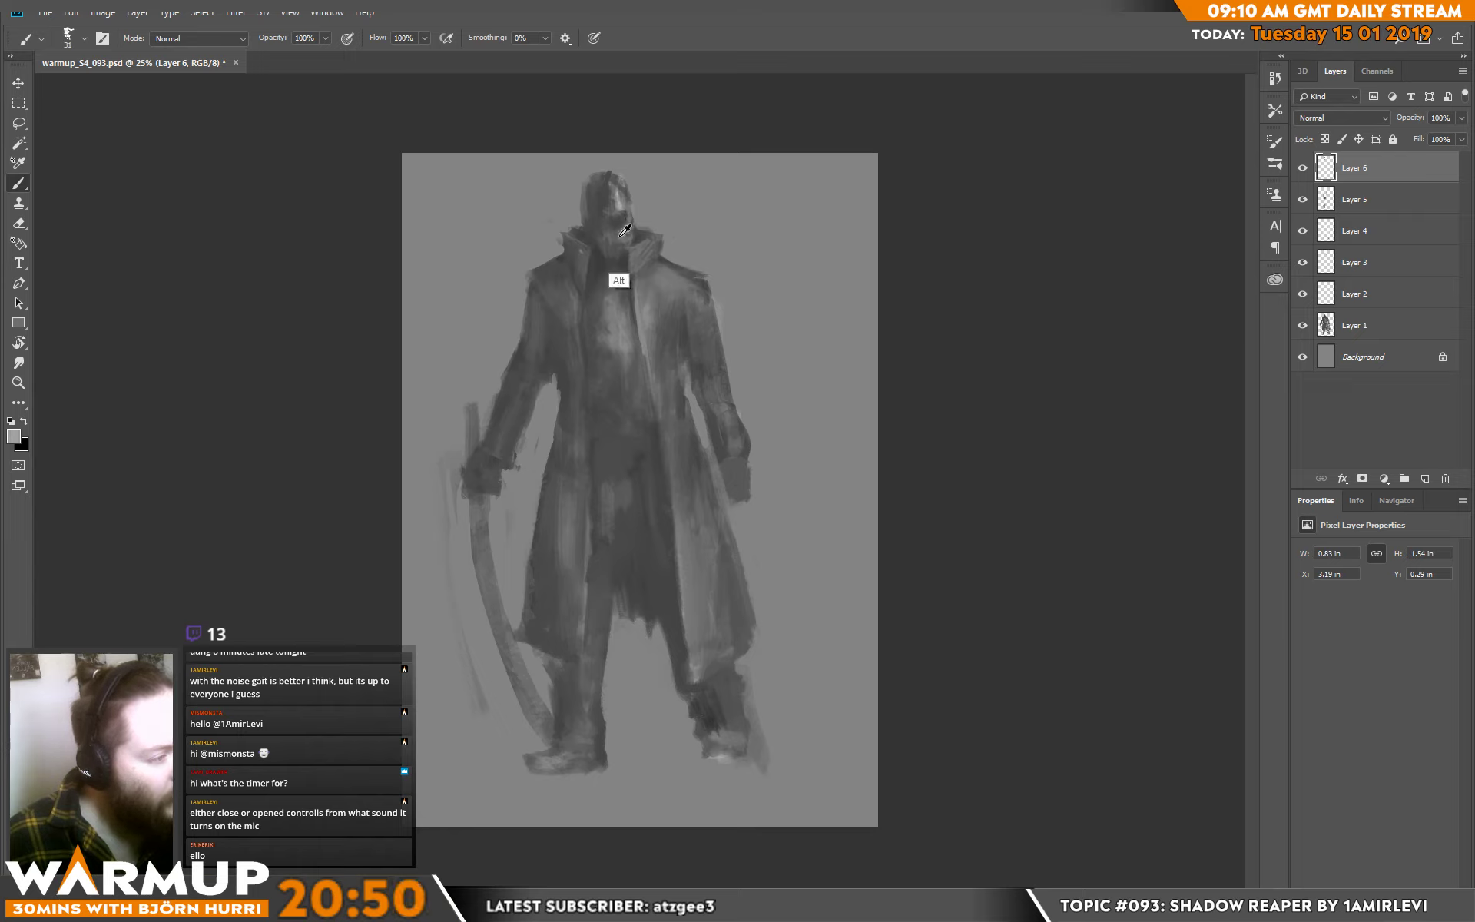
alt+click(623, 231)
drag(628, 226, 626, 251)
alt+click(628, 232)
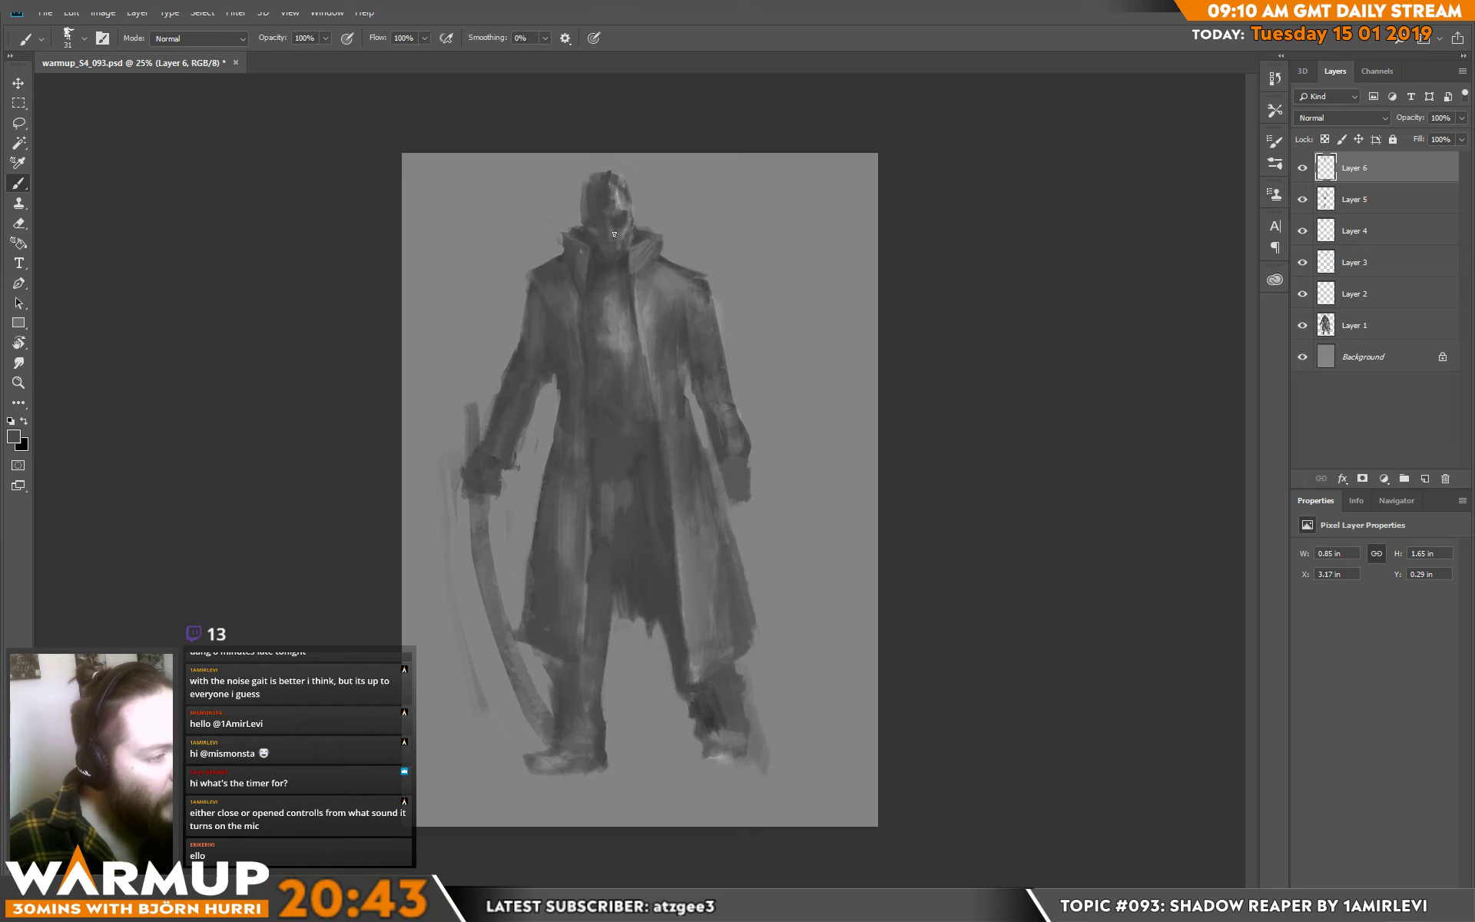
alt+click(613, 237)
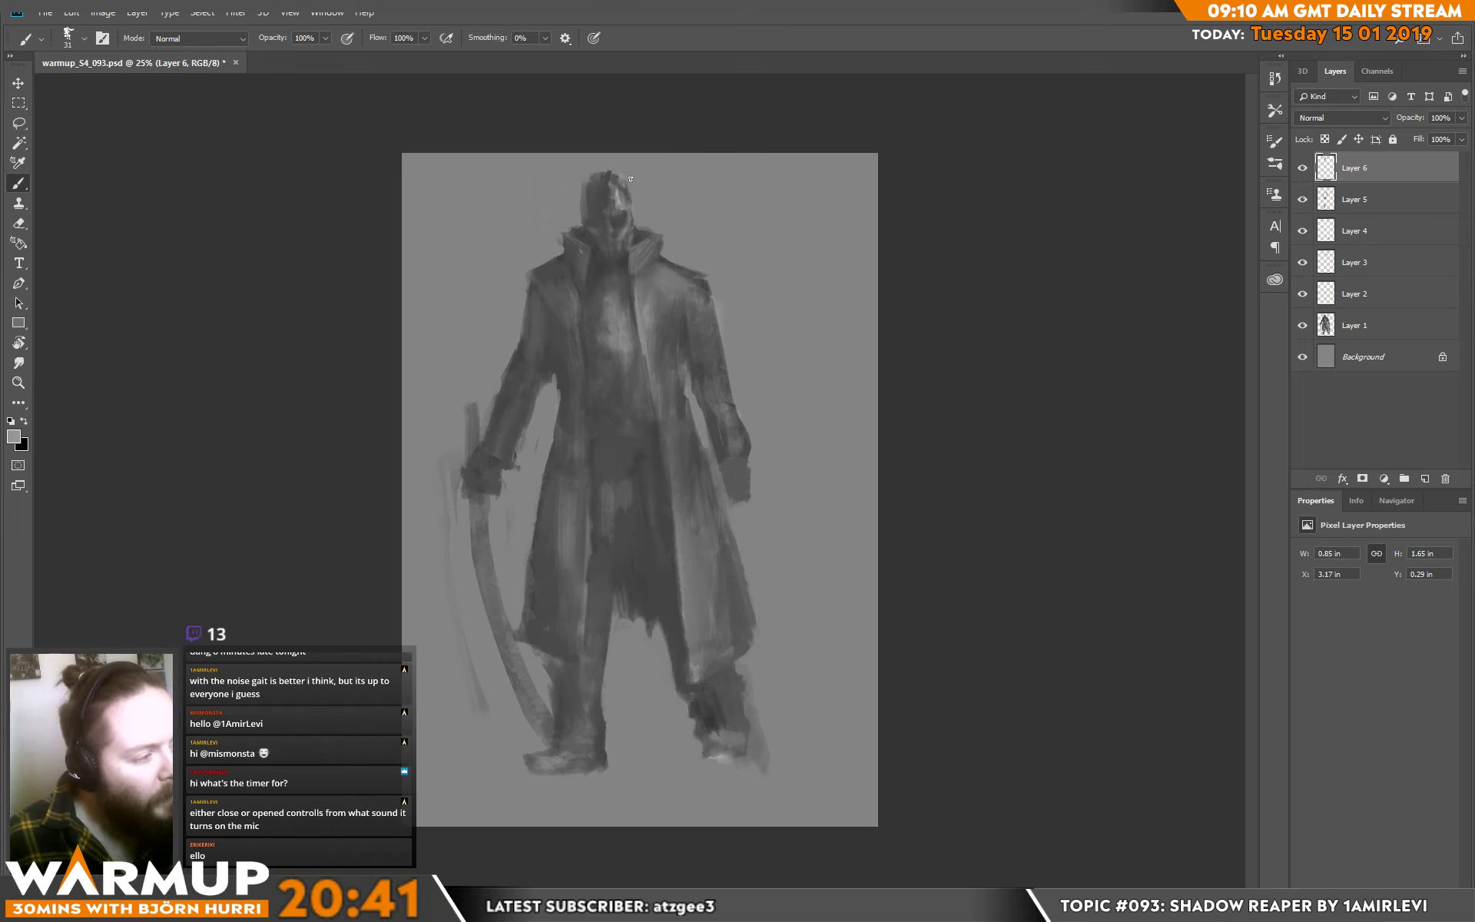
Dot two white glowing eyes into the sockets with a 17 px brush and refine the lower face with sampled grey.
key(d)
key(x)
right_click(651, 202)
click(736, 238)
key(Return)
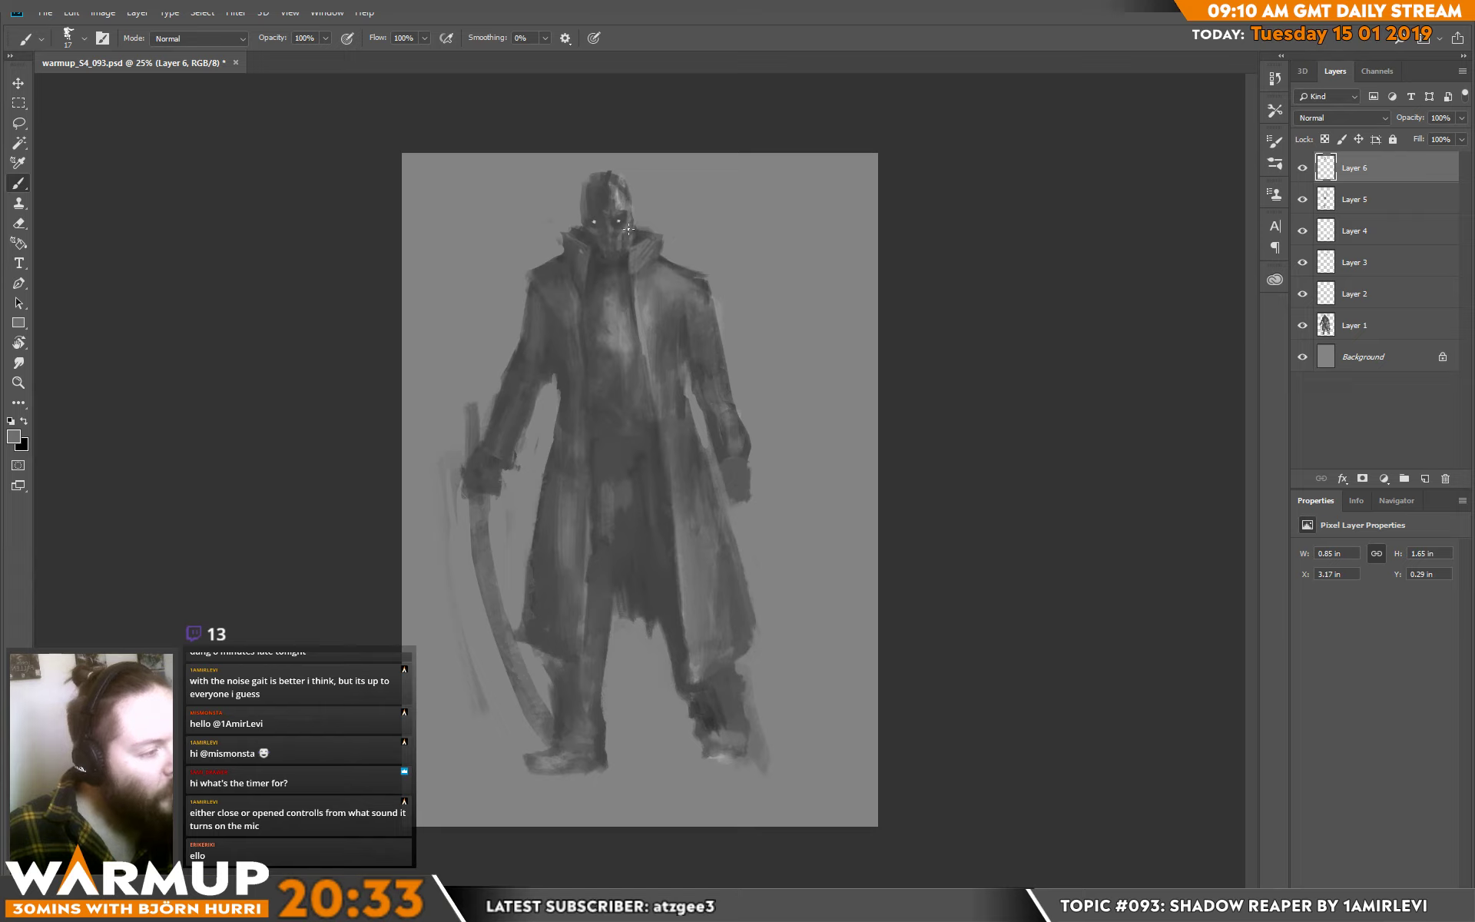
alt+click(602, 262)
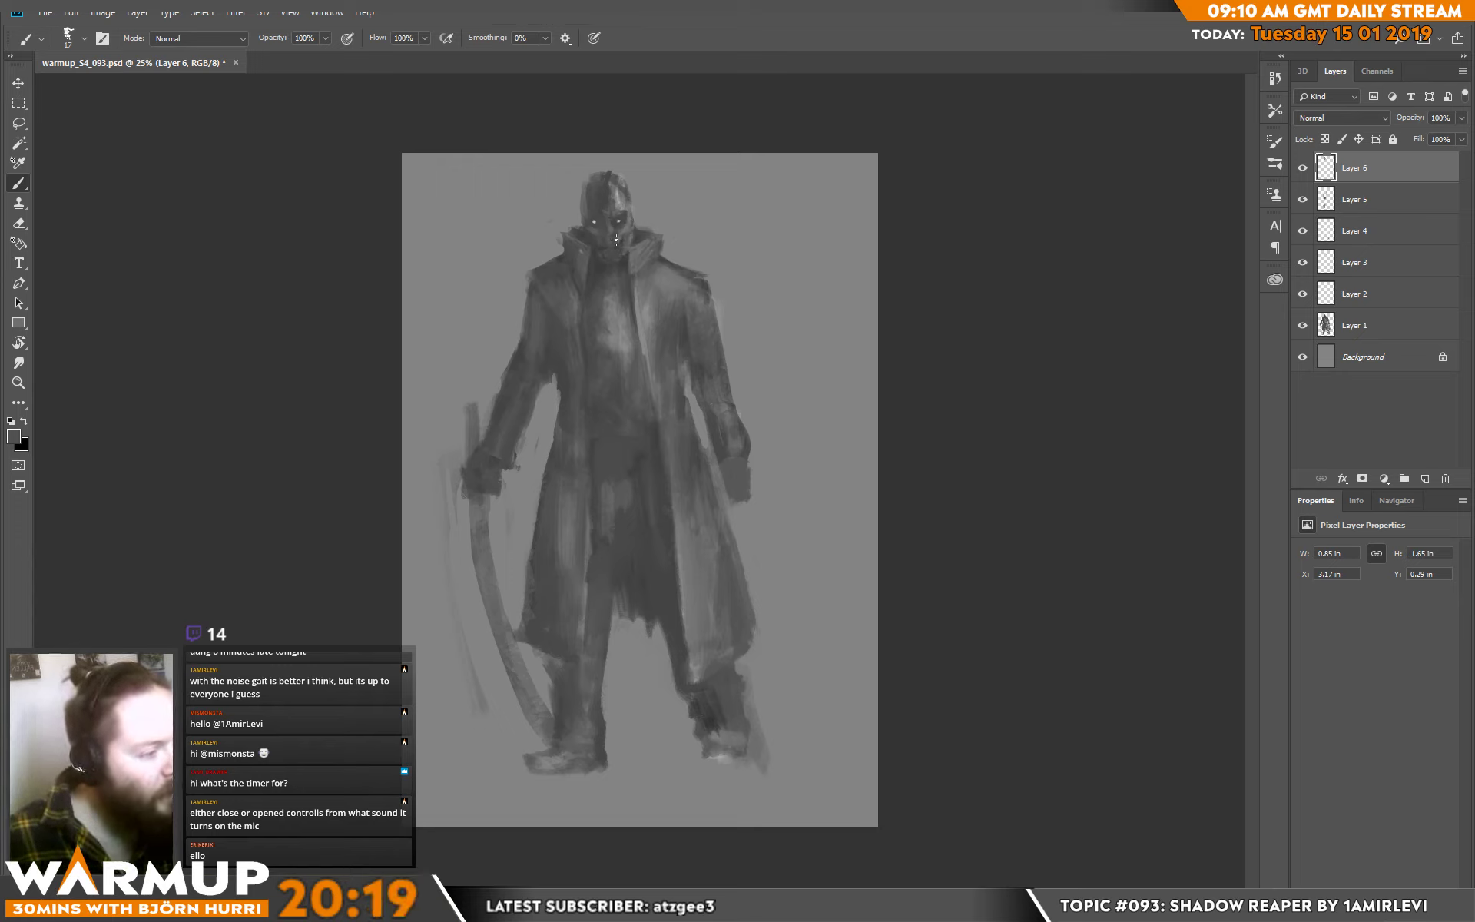
Touch up the nose and mouth area of the face with small grey dabs.
alt+click(618, 240)
alt+click(620, 227)
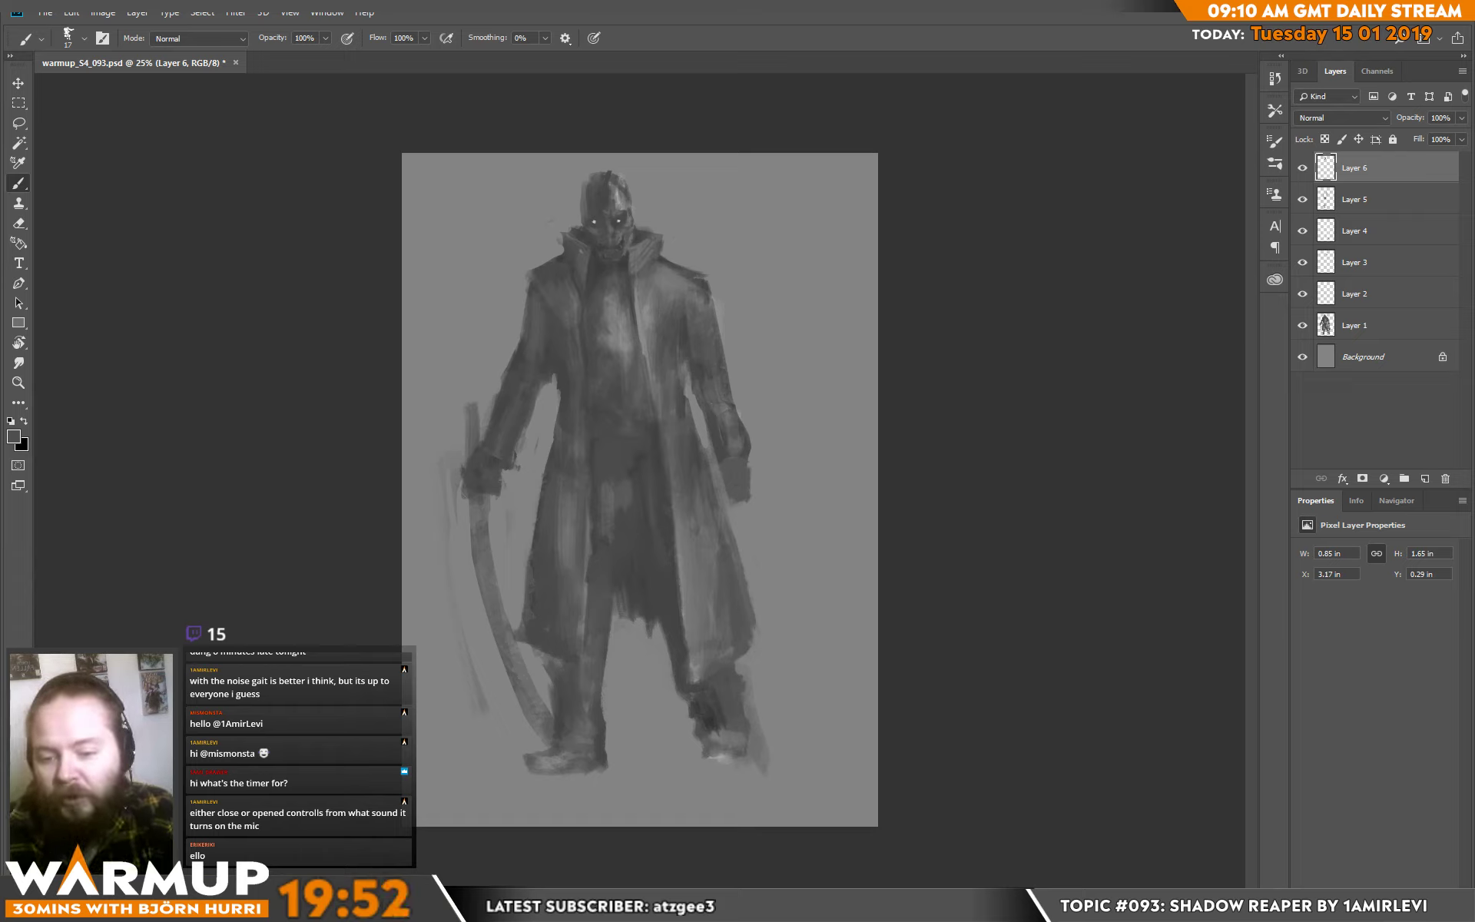
Check the microphone's Noise Gate threshold settings in the source filters window, and close that window.
drag(718, 294, 612, 196)
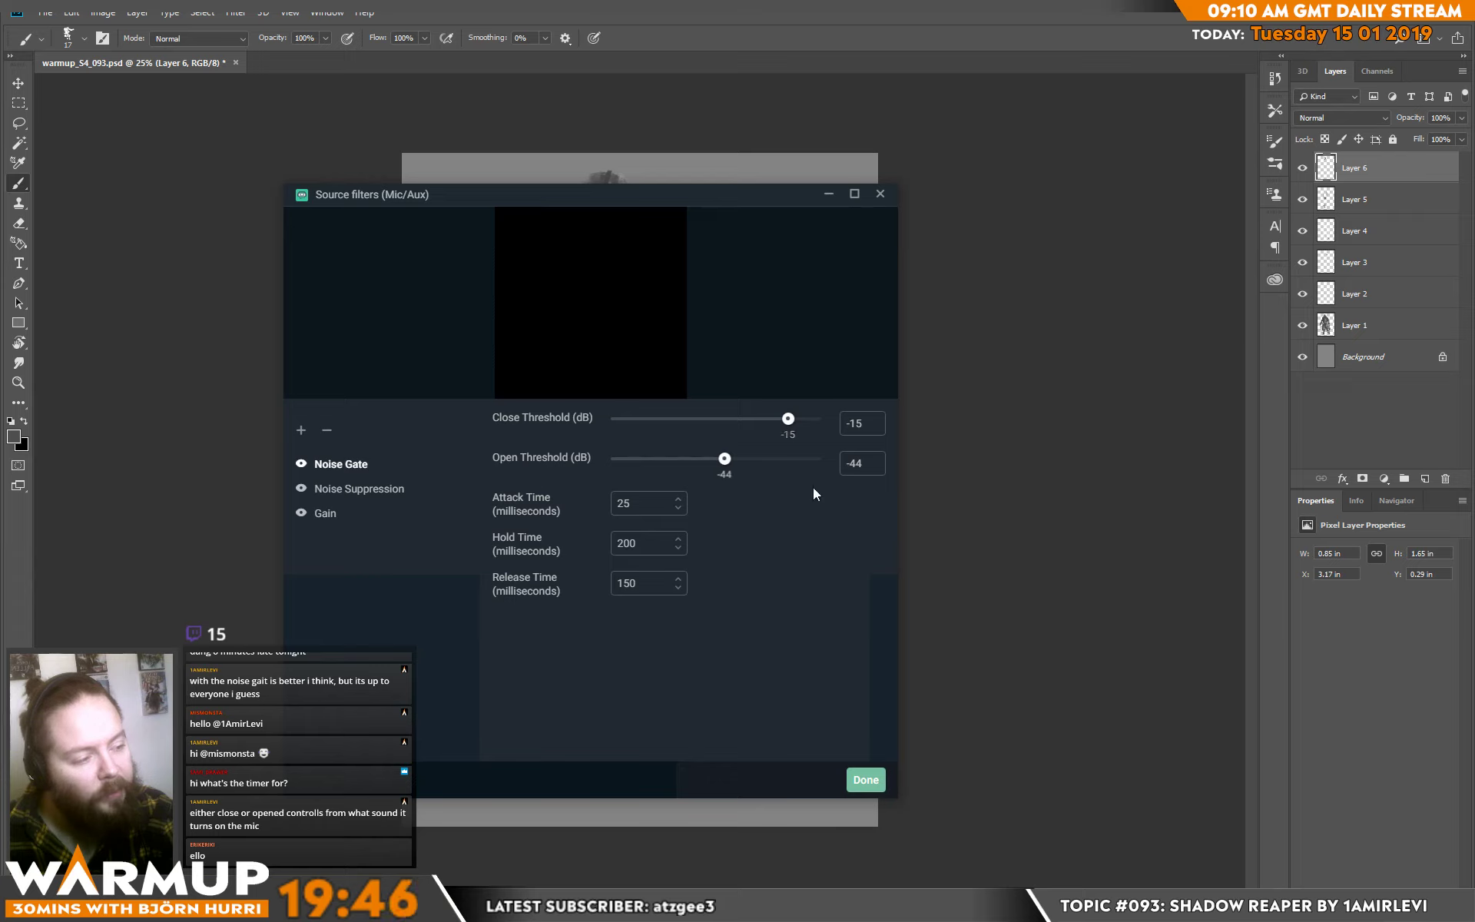
click(724, 464)
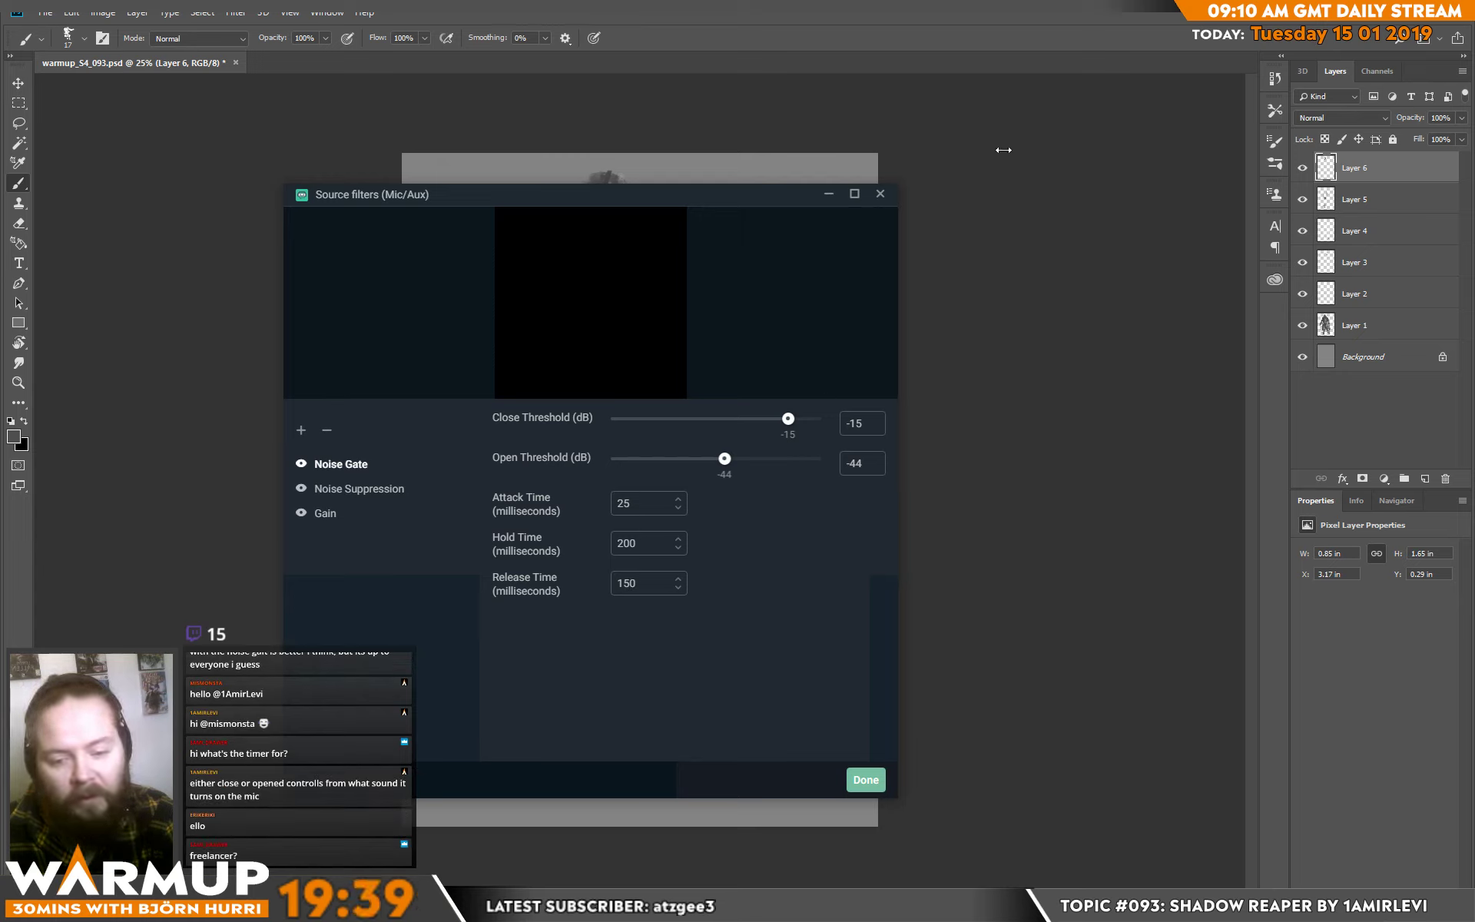
click(881, 195)
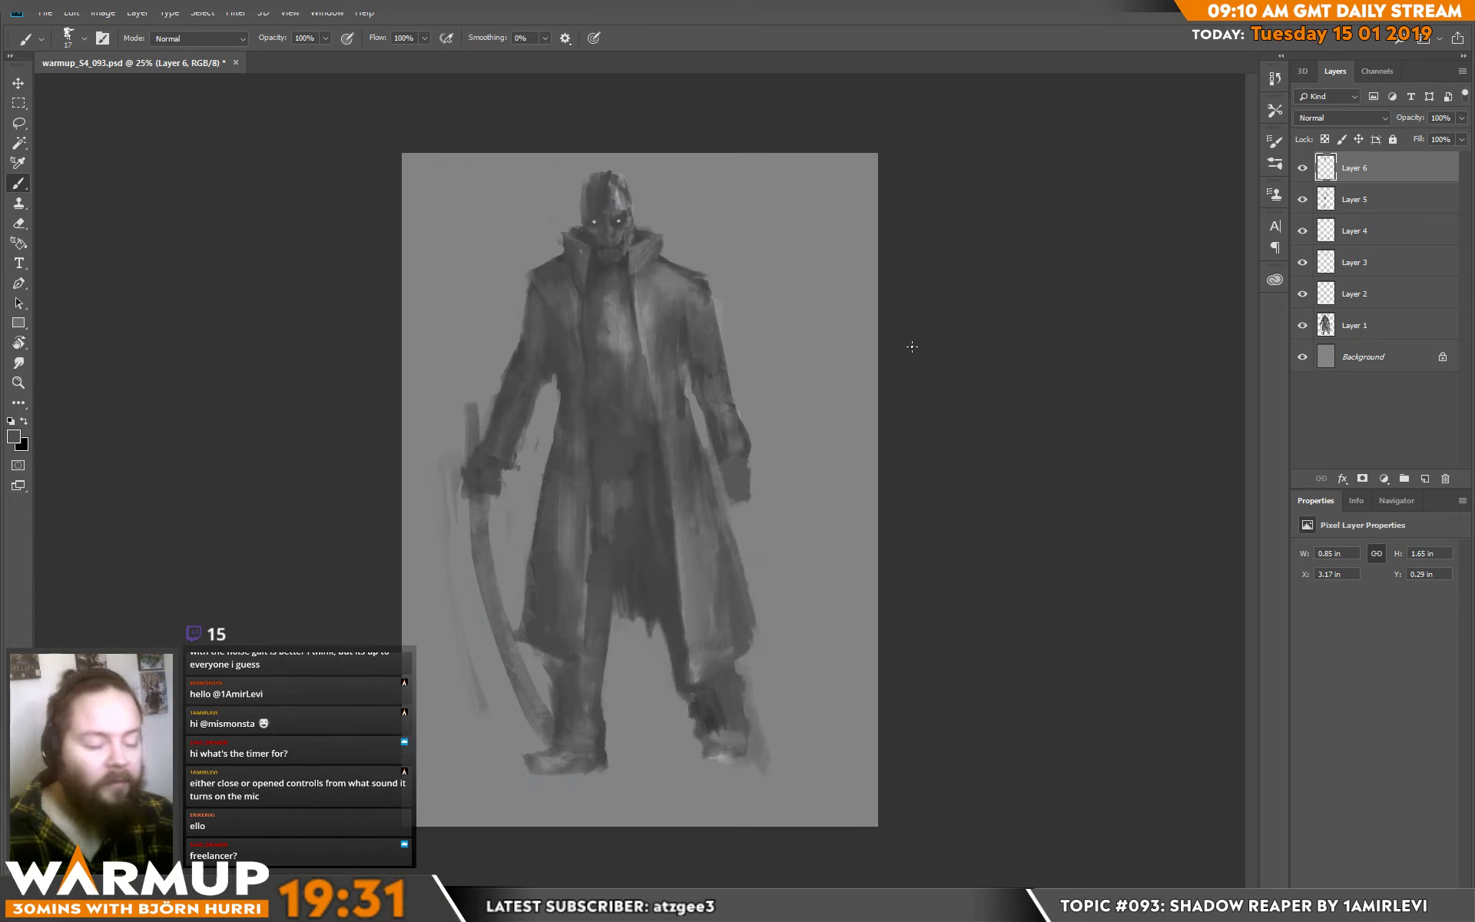
Add a new layer above the face layer, set its blend mode to Overlay and make a test stroke on the chest.
click(1425, 478)
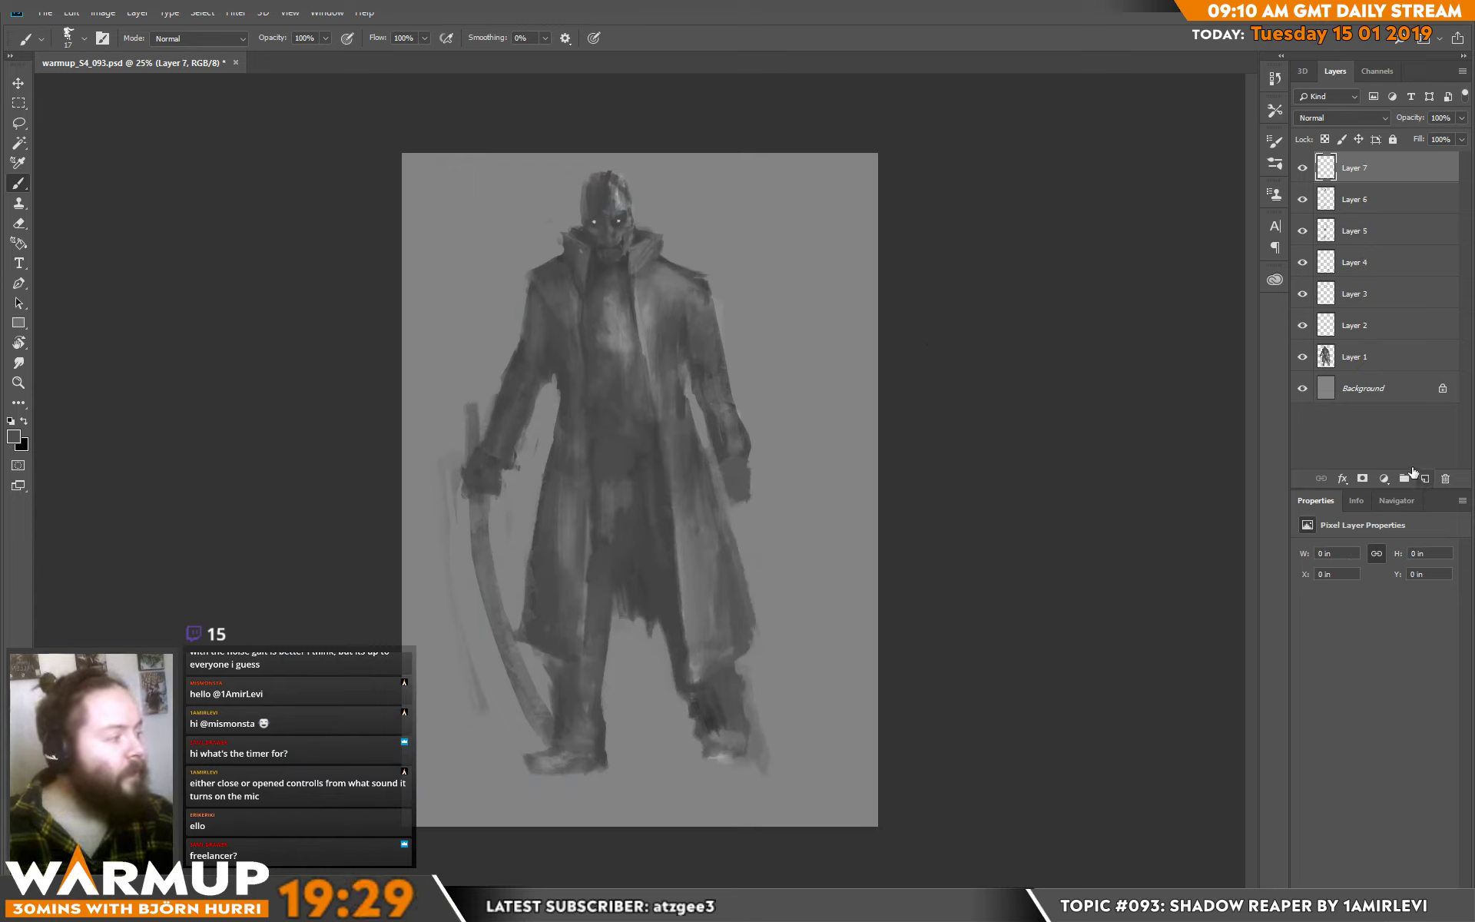
click(1352, 118)
click(1321, 305)
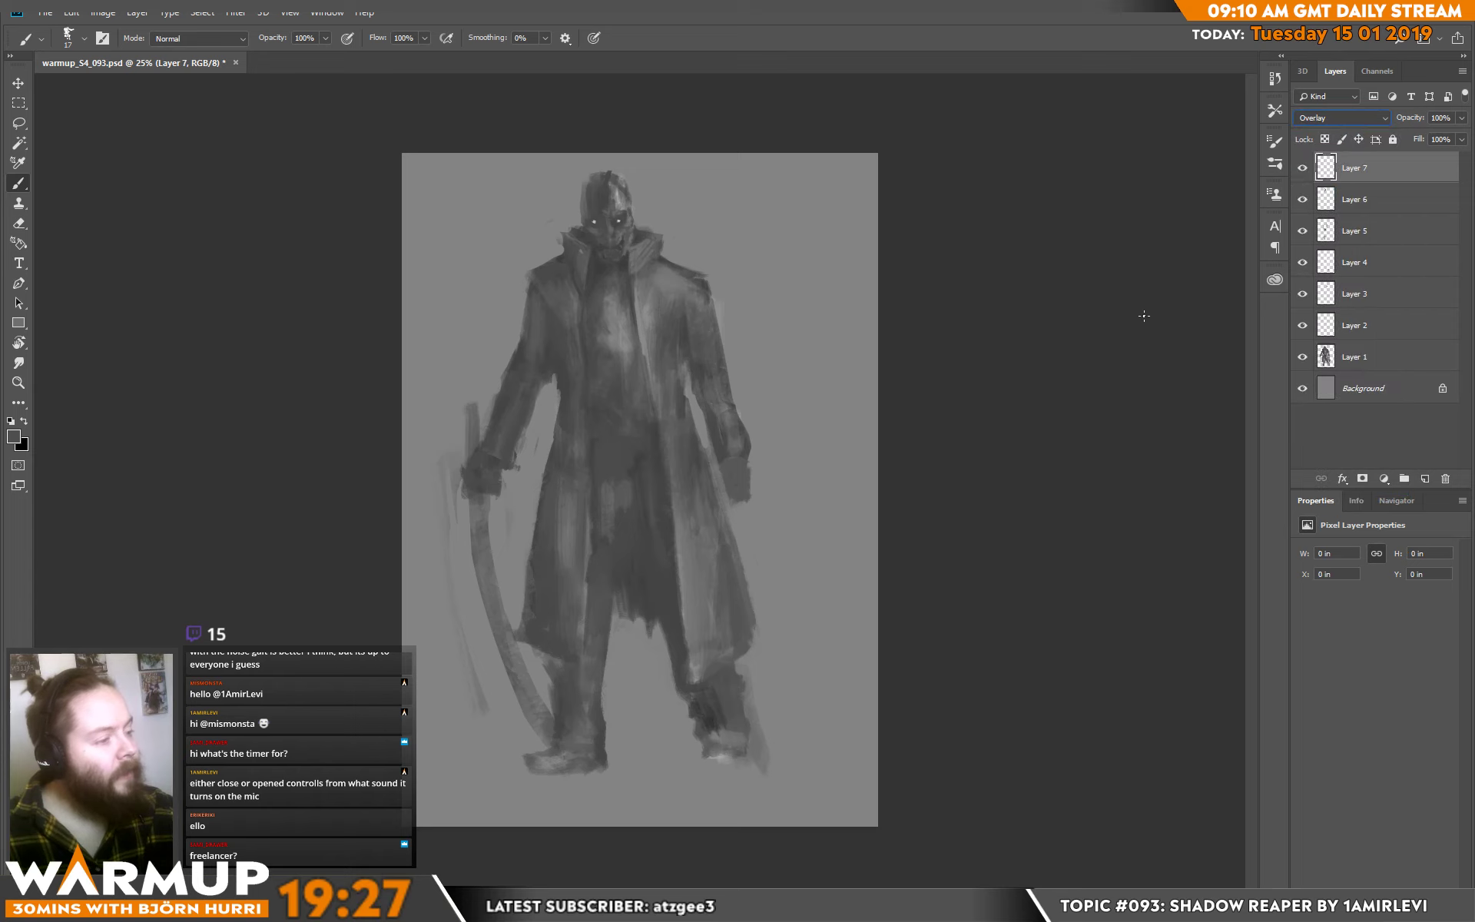
click(606, 335)
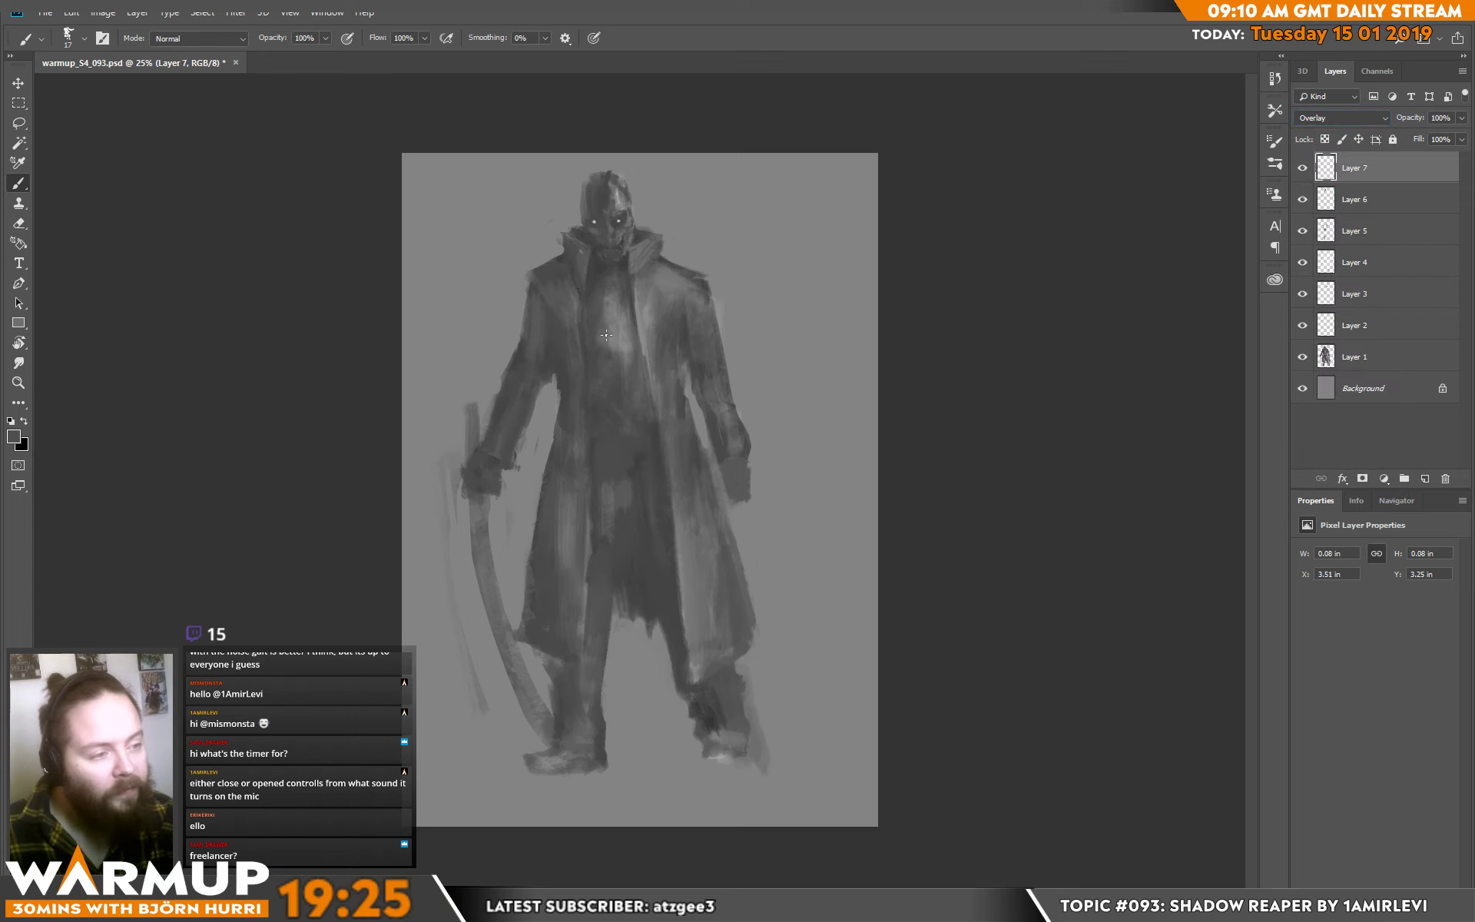
Darken the blade-side coat front, the torso and the neck in black with a 72 px brush.
key(d)
right_click(601, 285)
drag(671, 245, 696, 247)
click(545, 330)
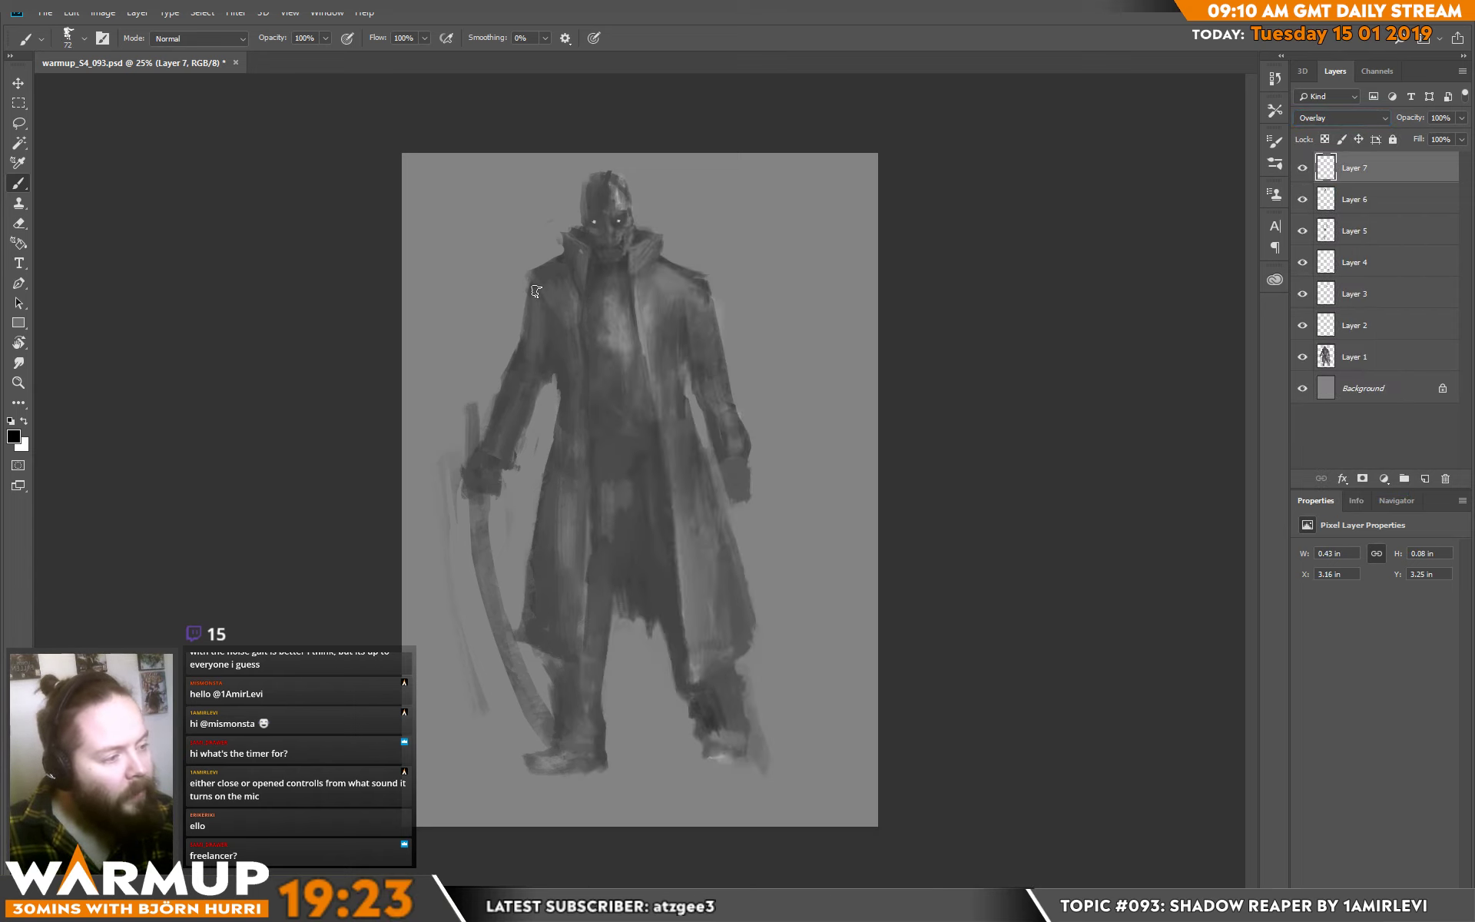
mouse_move(536, 291)
mouse_down()
mouse_move(580, 454)
mouse_move(569, 468)
mouse_move(558, 412)
mouse_move(593, 357)
mouse_move(585, 319)
mouse_move(594, 415)
mouse_move(583, 307)
mouse_move(595, 358)
mouse_move(611, 343)
mouse_move(627, 424)
mouse_move(631, 367)
mouse_move(647, 422)
mouse_up()
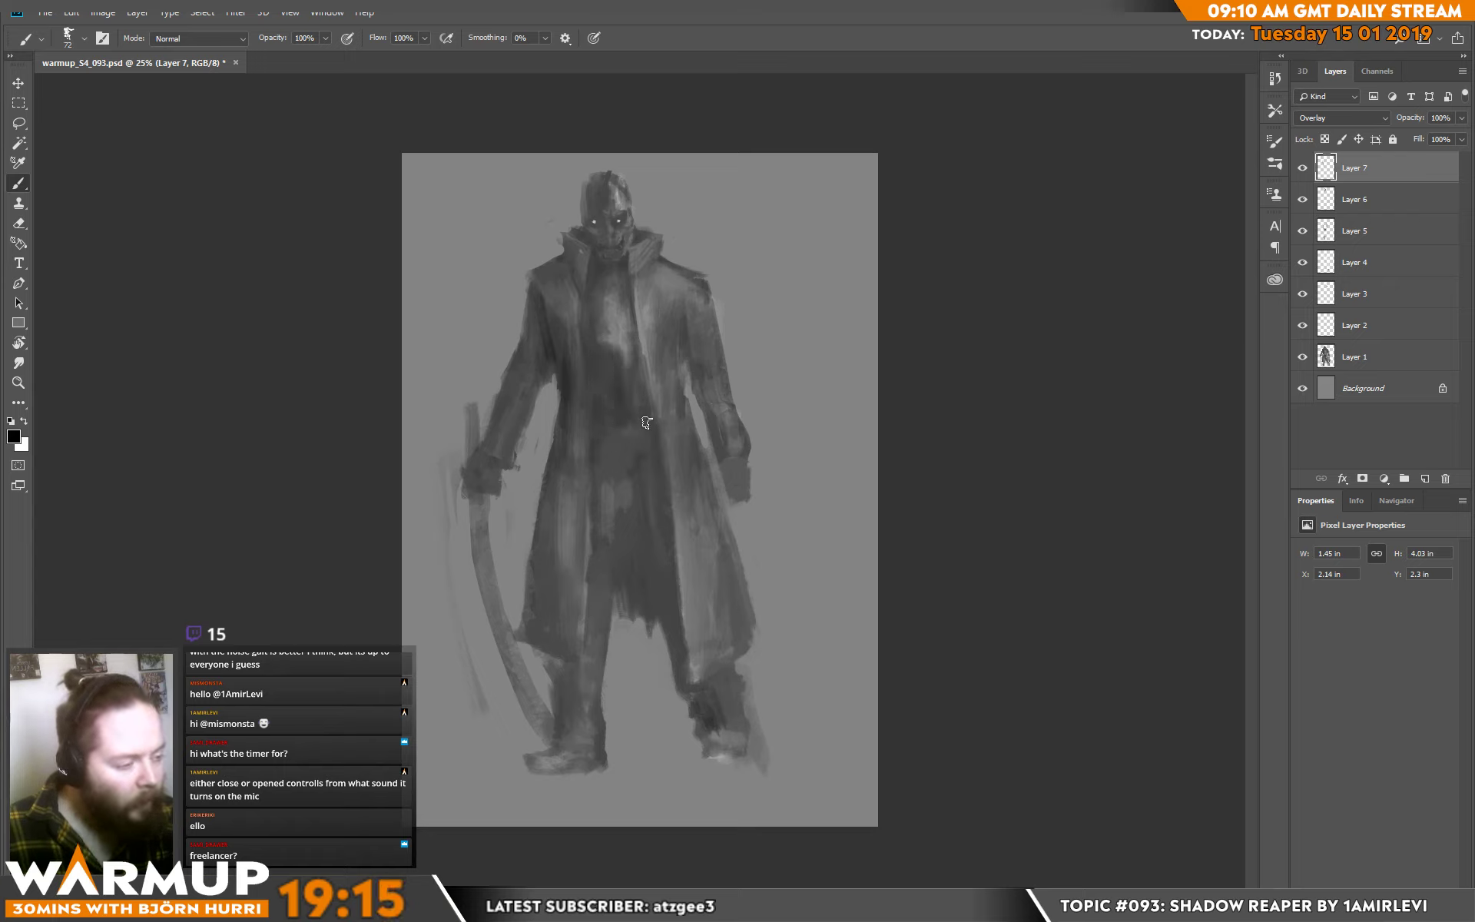
mouse_move(596, 262)
mouse_down()
mouse_move(626, 268)
mouse_move(592, 236)
mouse_move(603, 223)
mouse_up()
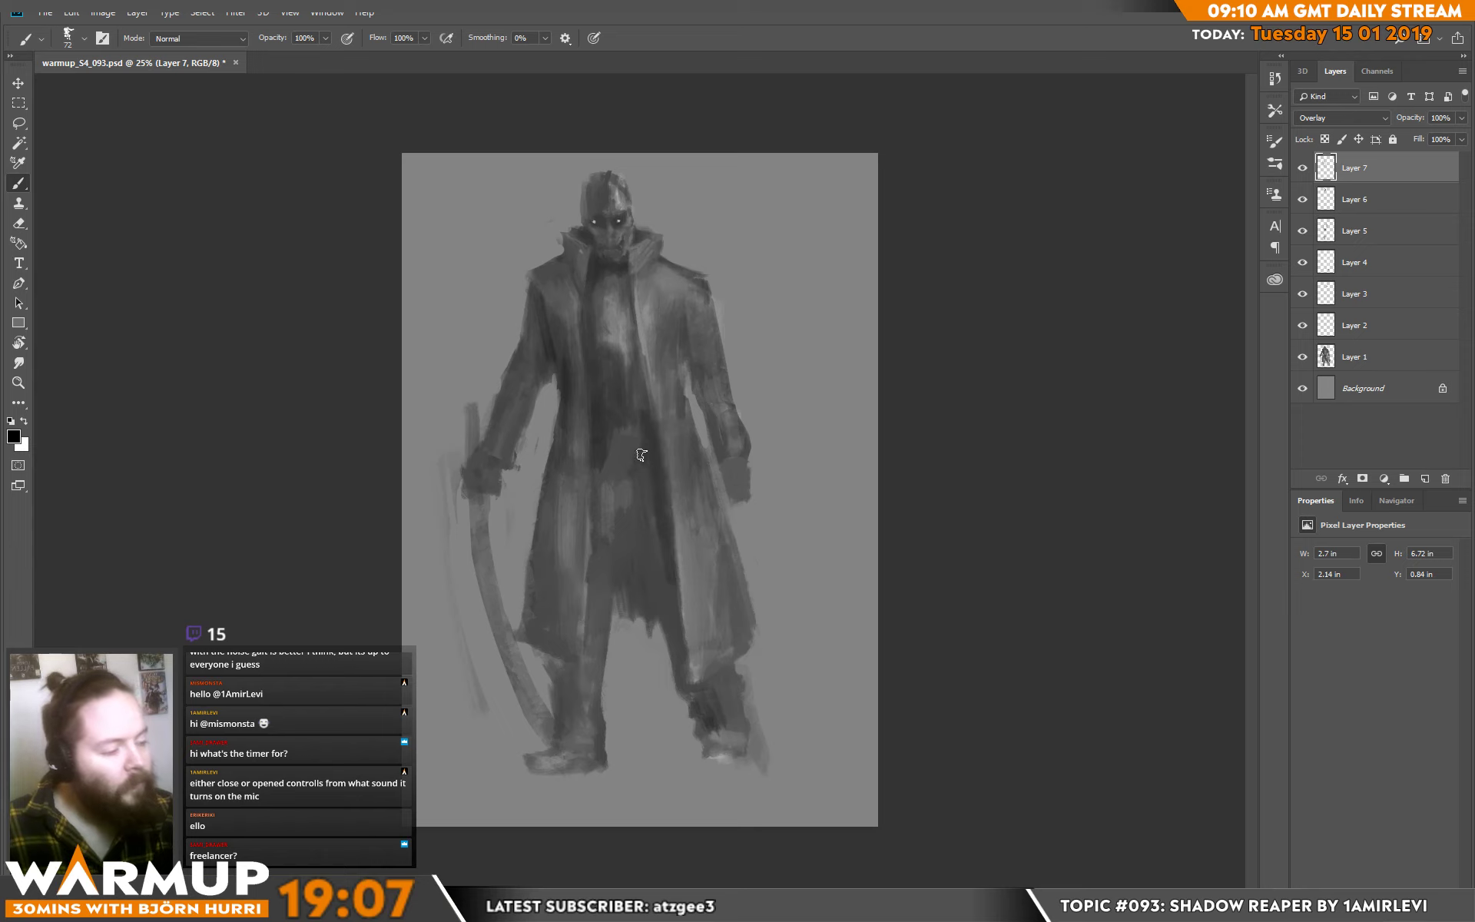
Deepen the shadows inside the open coat, on its skirt and sleeves and down the legs with a 180 px brush.
right_click(653, 480)
click(796, 240)
mouse_move(619, 397)
mouse_down()
mouse_move(642, 593)
mouse_move(654, 552)
mouse_move(708, 675)
mouse_up()
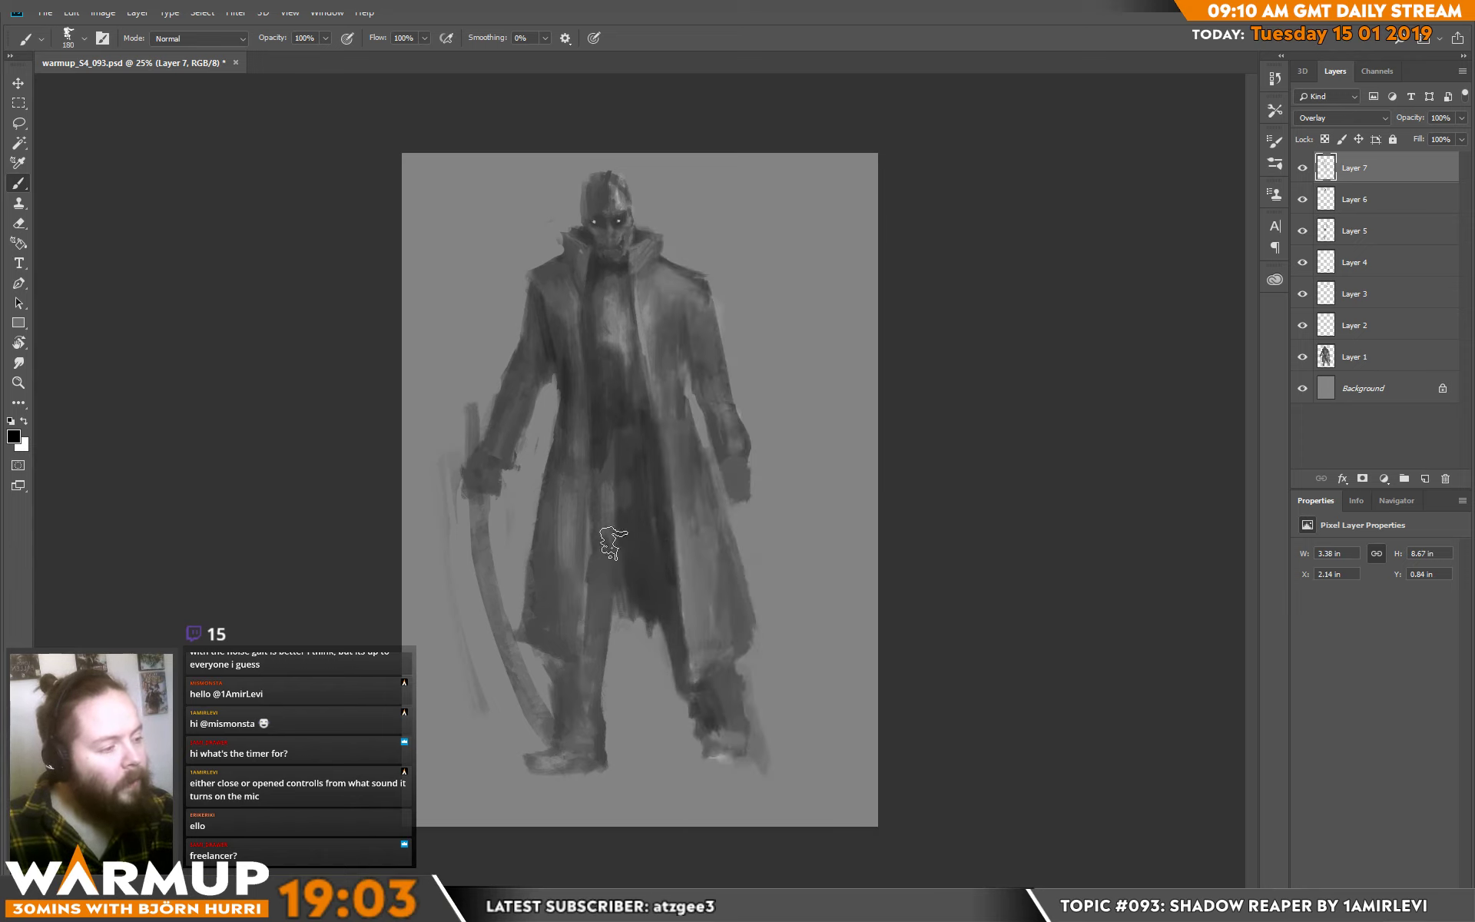
mouse_move(683, 286)
mouse_down()
mouse_move(673, 411)
mouse_move(684, 332)
mouse_up()
mouse_move(536, 352)
mouse_down()
mouse_move(513, 444)
mouse_move(543, 637)
mouse_up()
mouse_move(549, 522)
mouse_down()
mouse_move(527, 648)
mouse_move(576, 749)
mouse_up()
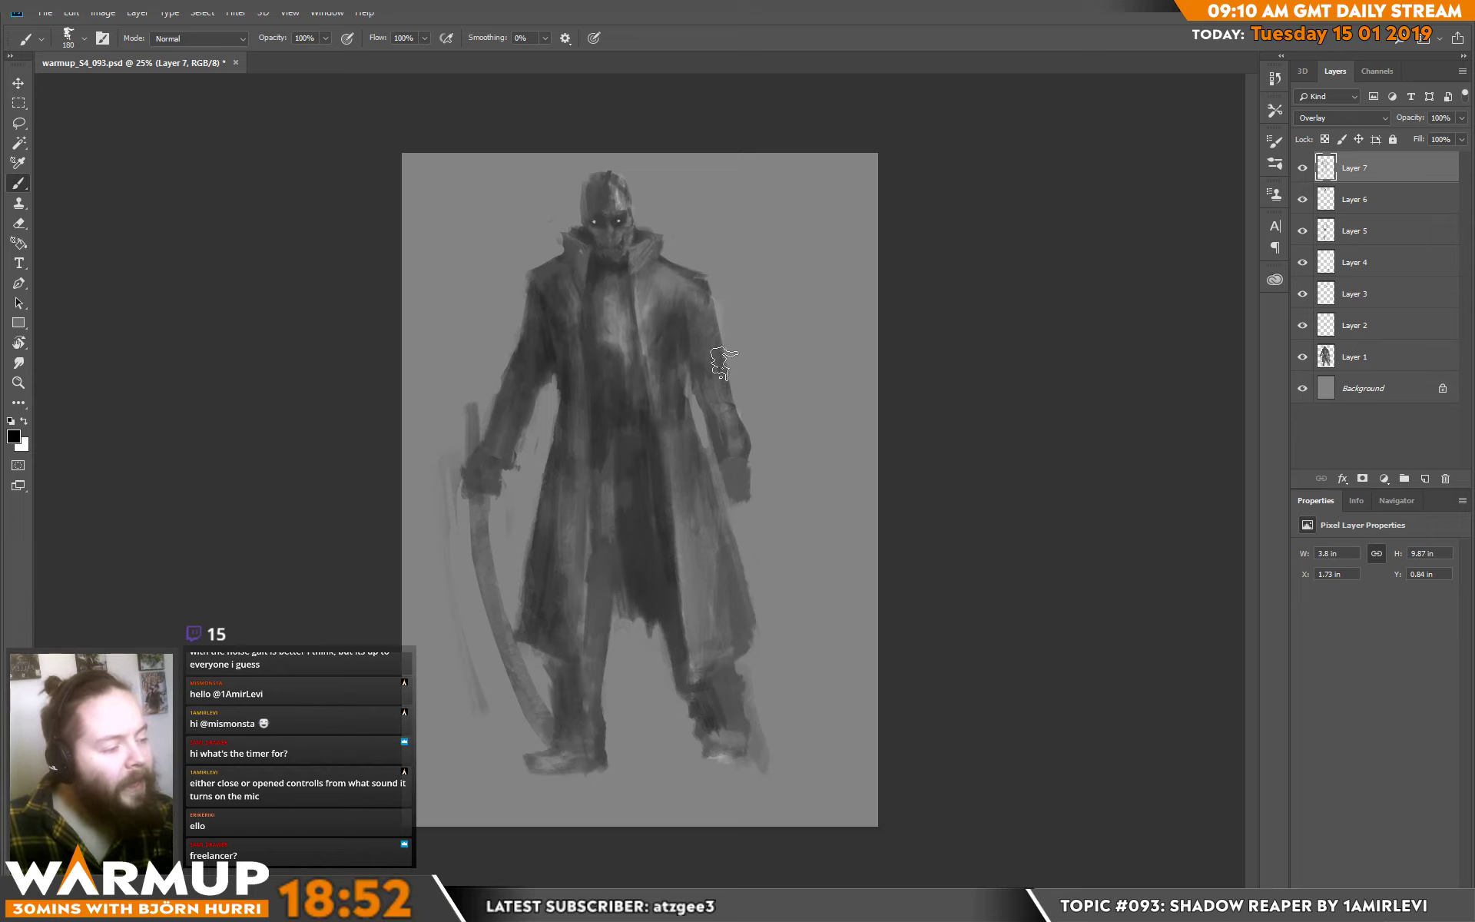
Darken the crease between the empty-handed arm and the coat's body with a 23 px brush.
right_click(722, 365)
drag(851, 244, 796, 244)
drag(679, 346, 680, 378)
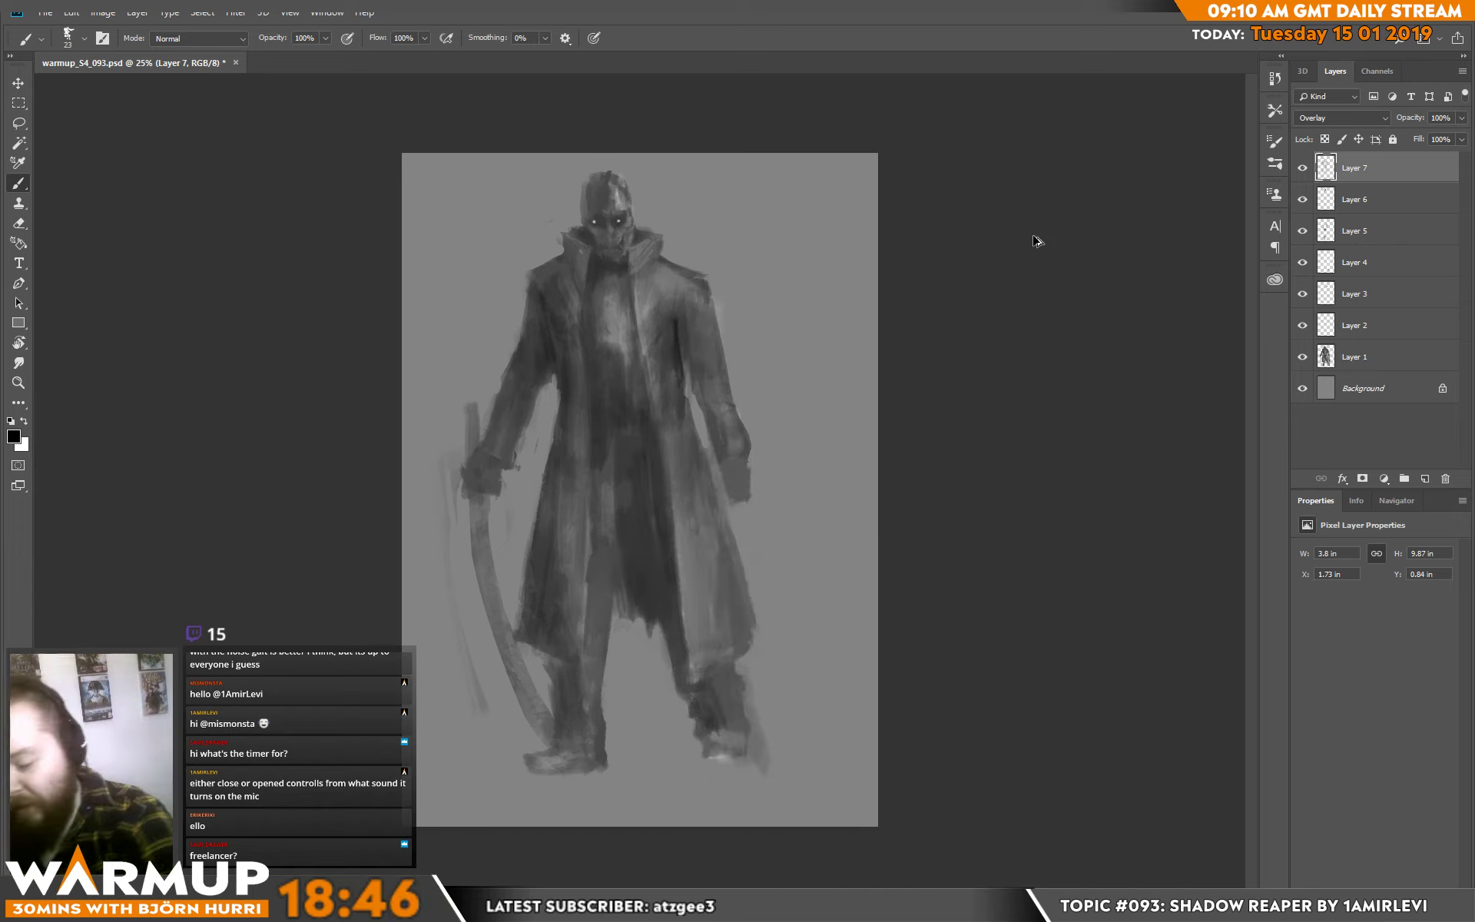
Add a new Normal layer and define the empty-handed arm's sleeve and shoulder seam in sampled dark grey.
key(ctrl+shift+alt+n)
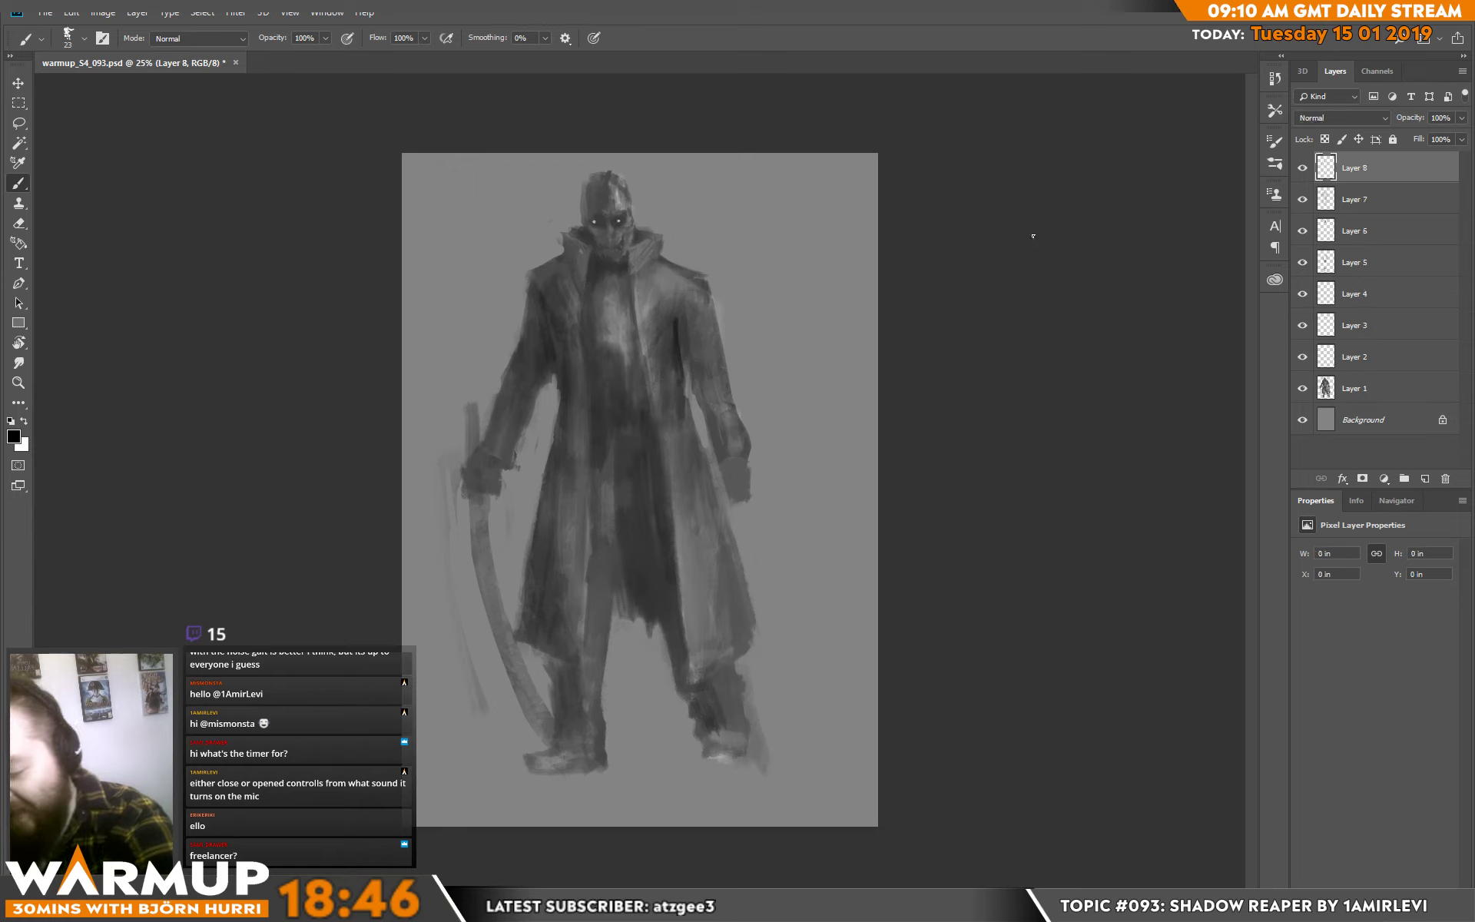
alt+click(684, 321)
mouse_move(681, 303)
mouse_down()
mouse_move(702, 289)
mouse_move(703, 337)
mouse_up()
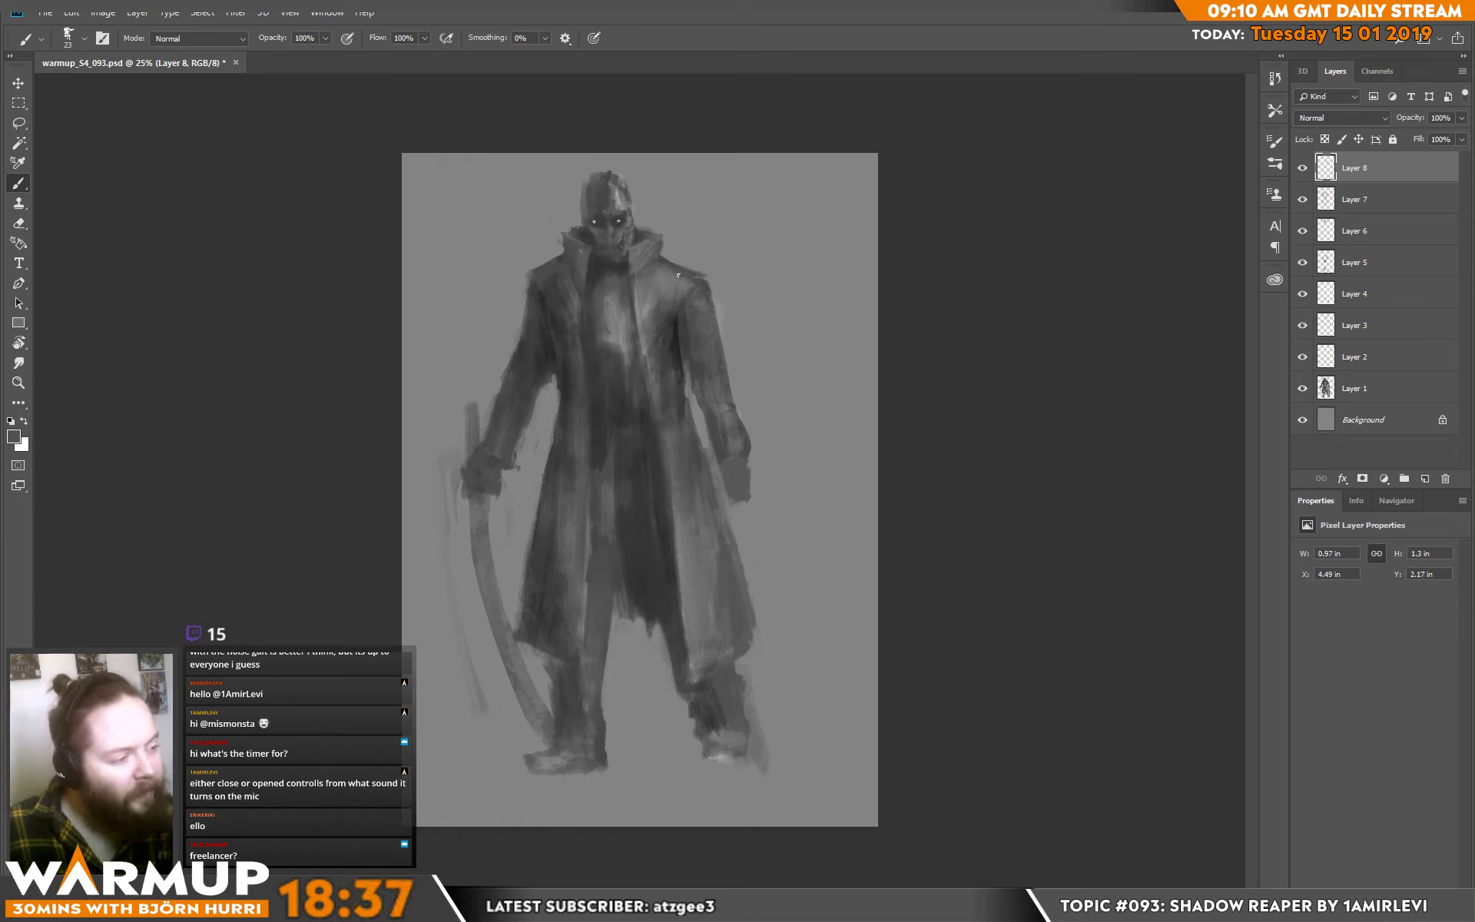
drag(677, 274, 699, 278)
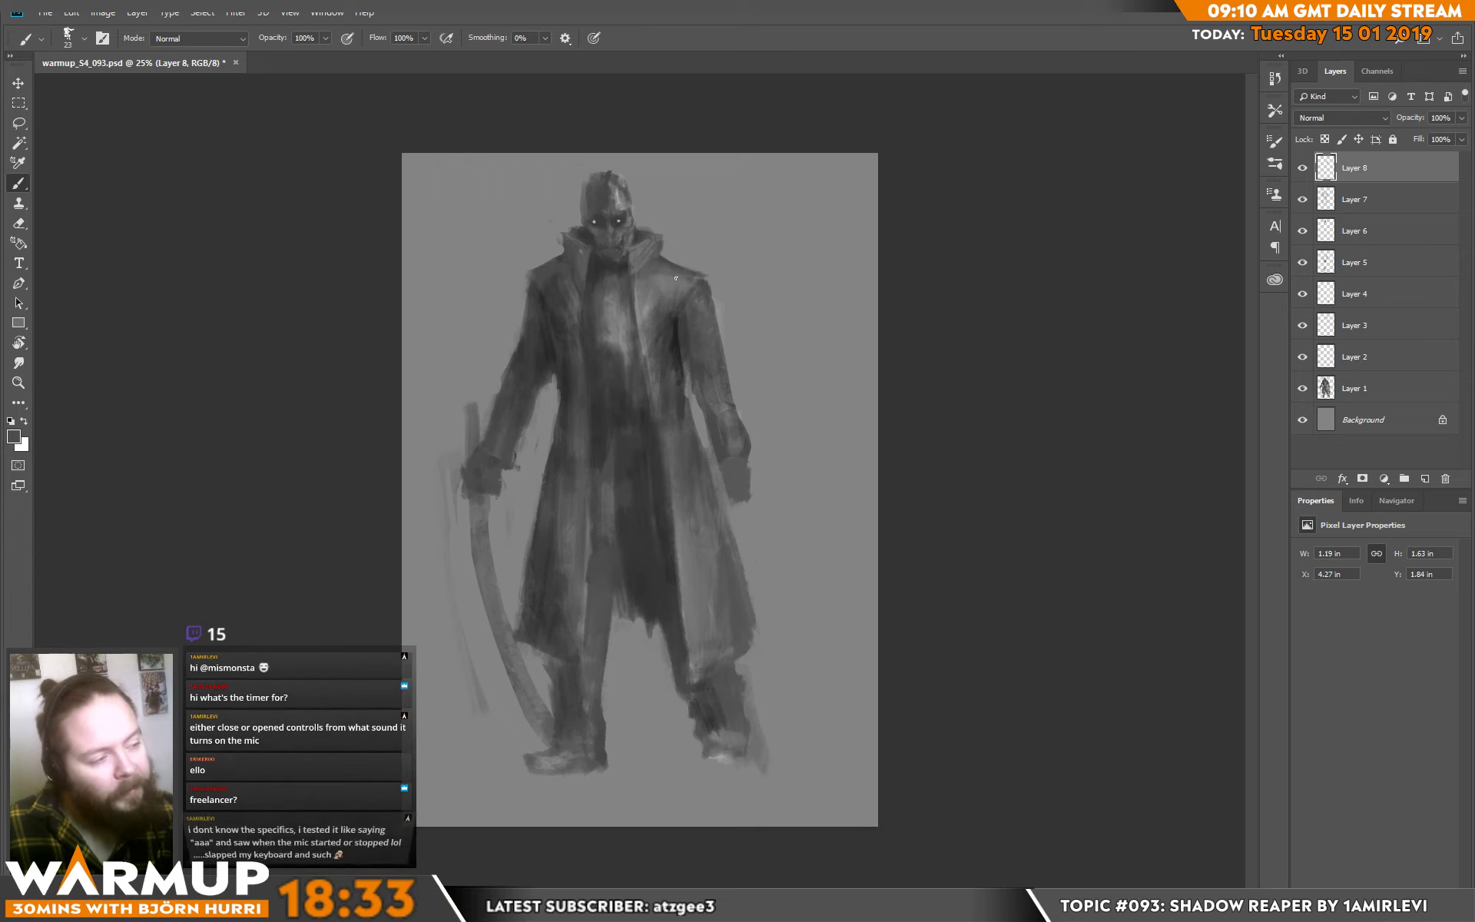
Shade the blade-side shoulder and chest of the coat and define its front edge with sampled greys.
alt+click(544, 291)
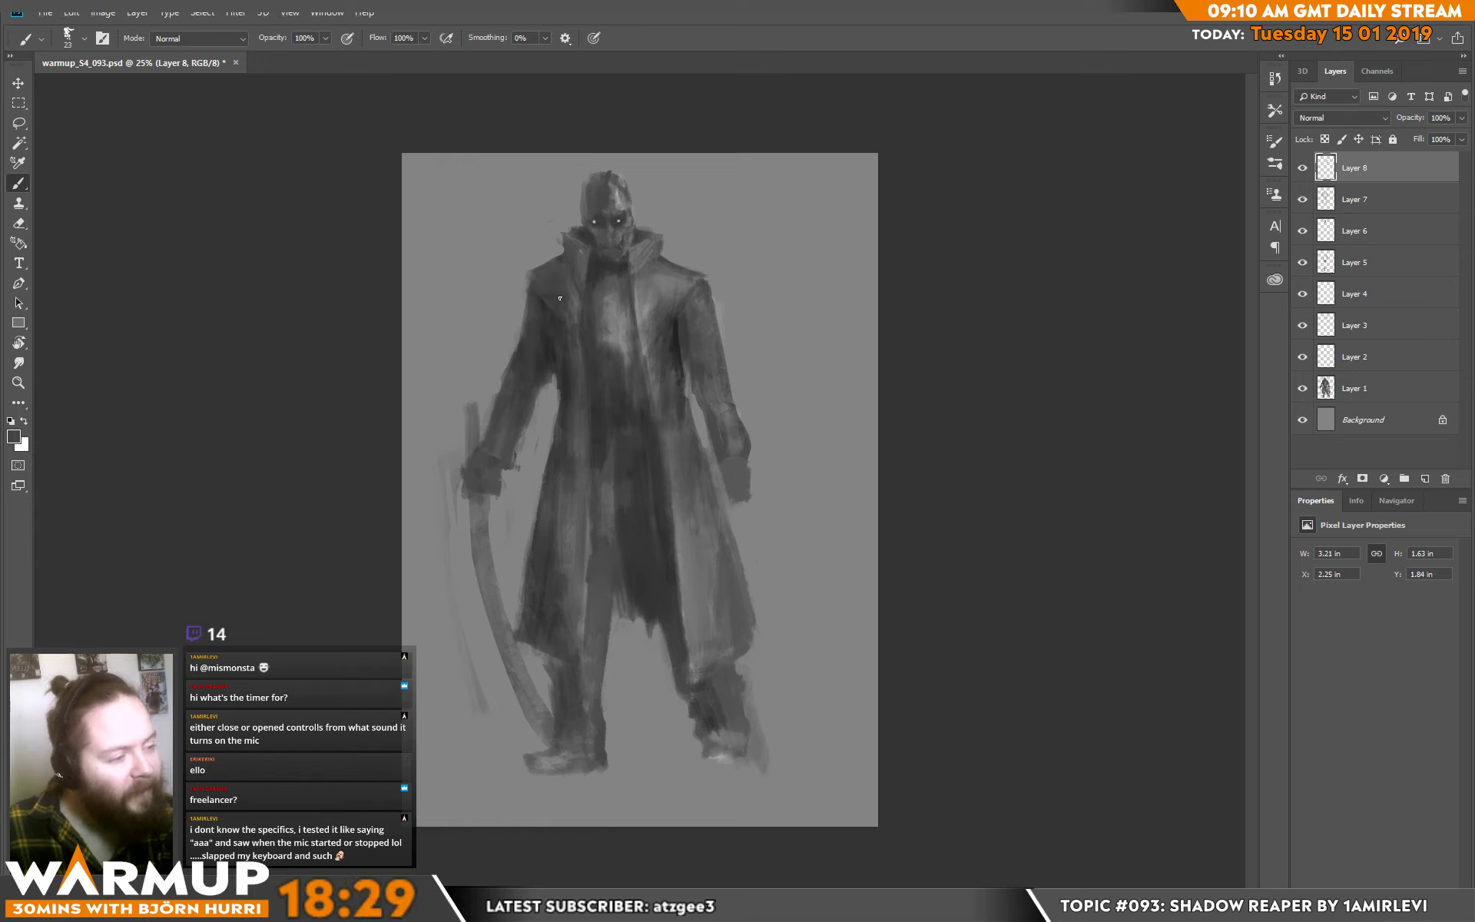
alt+click(567, 351)
mouse_move(581, 308)
mouse_down()
mouse_move(585, 361)
mouse_move(583, 294)
mouse_move(583, 367)
mouse_move(586, 355)
mouse_move(586, 414)
mouse_up()
alt+click(637, 308)
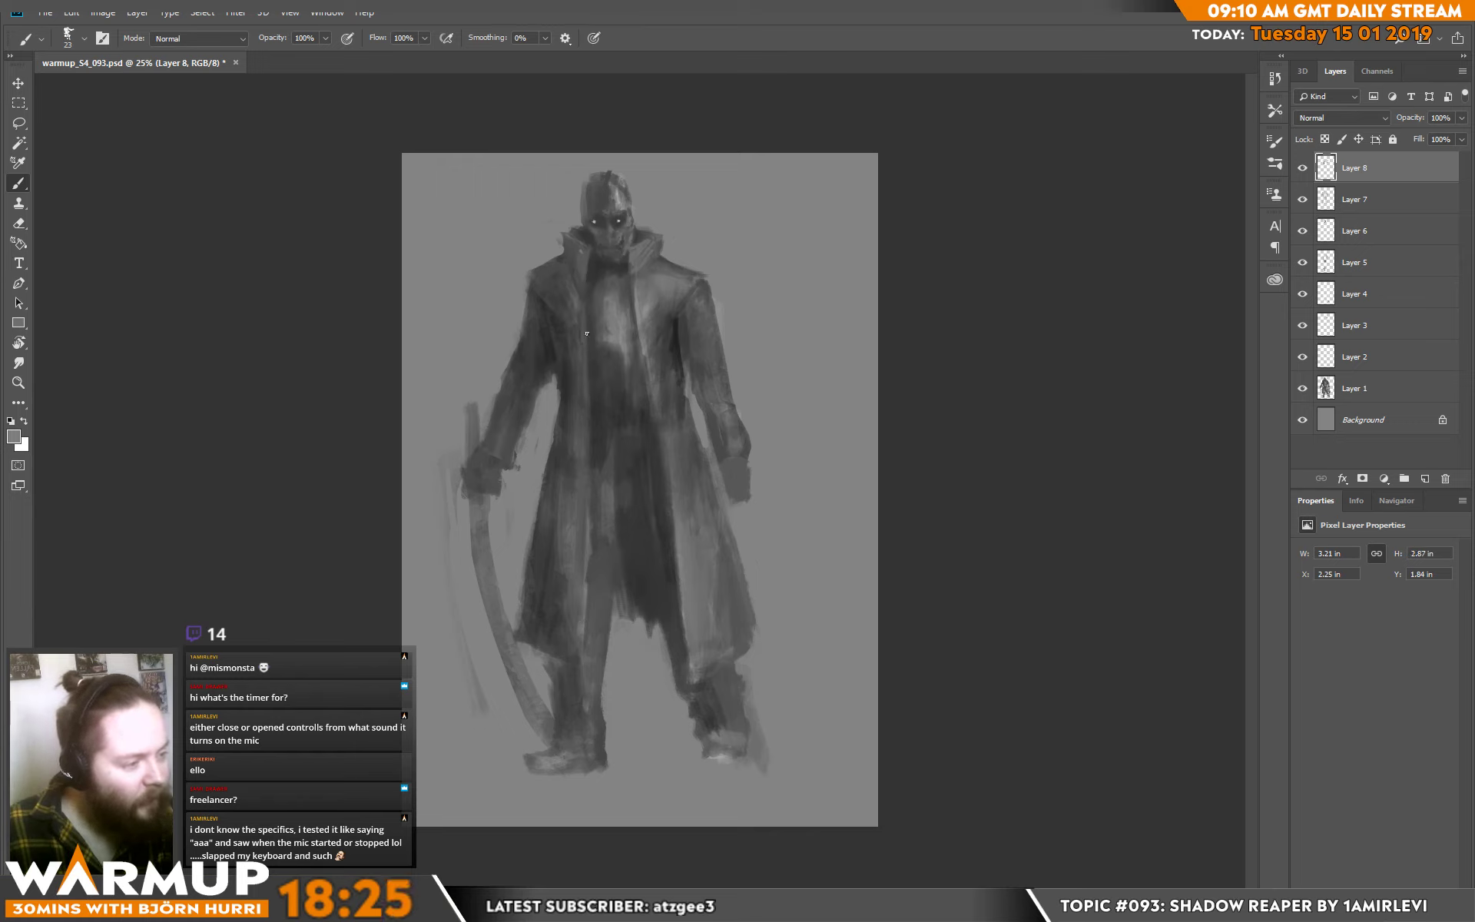
drag(581, 310, 593, 384)
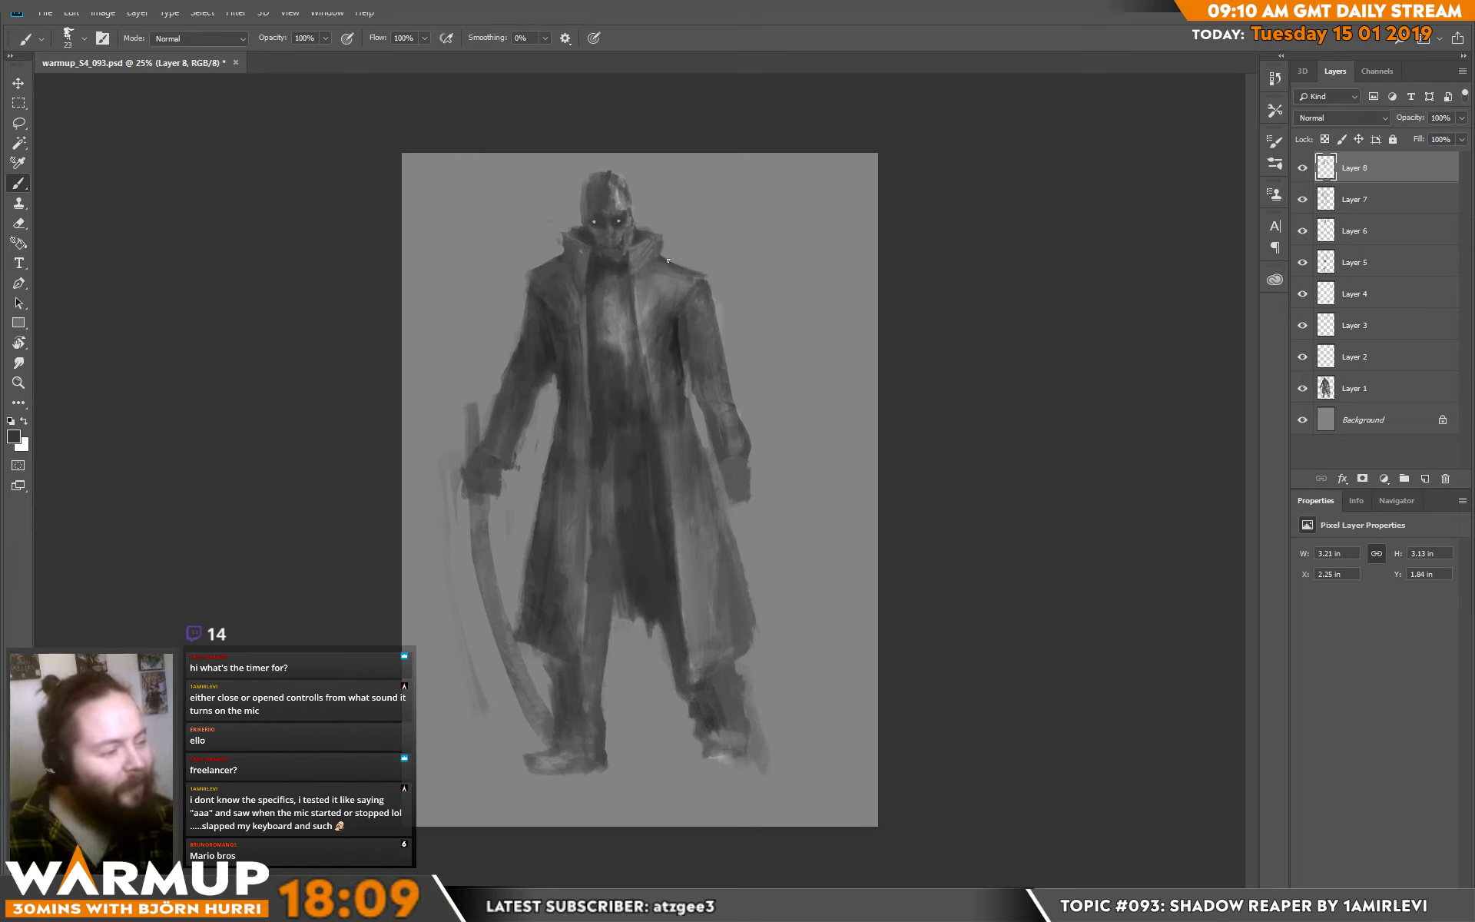
Add a new layer and paint dark rib shadows on the bare chest and darker accents around the jaw.
click(1424, 478)
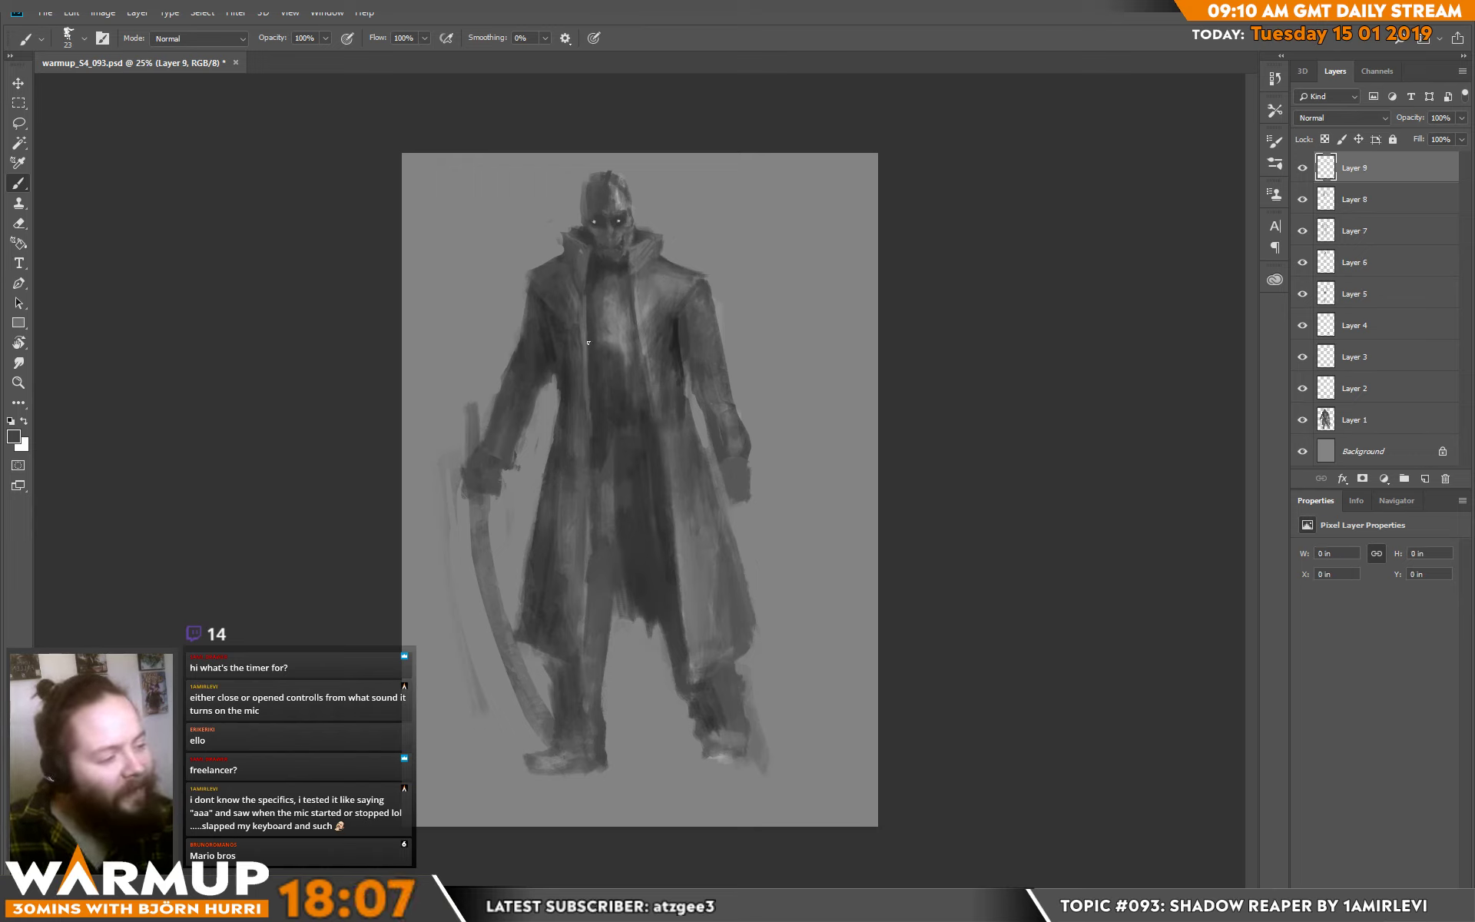
mouse_move(628, 325)
mouse_down()
mouse_move(616, 335)
mouse_move(615, 312)
mouse_up()
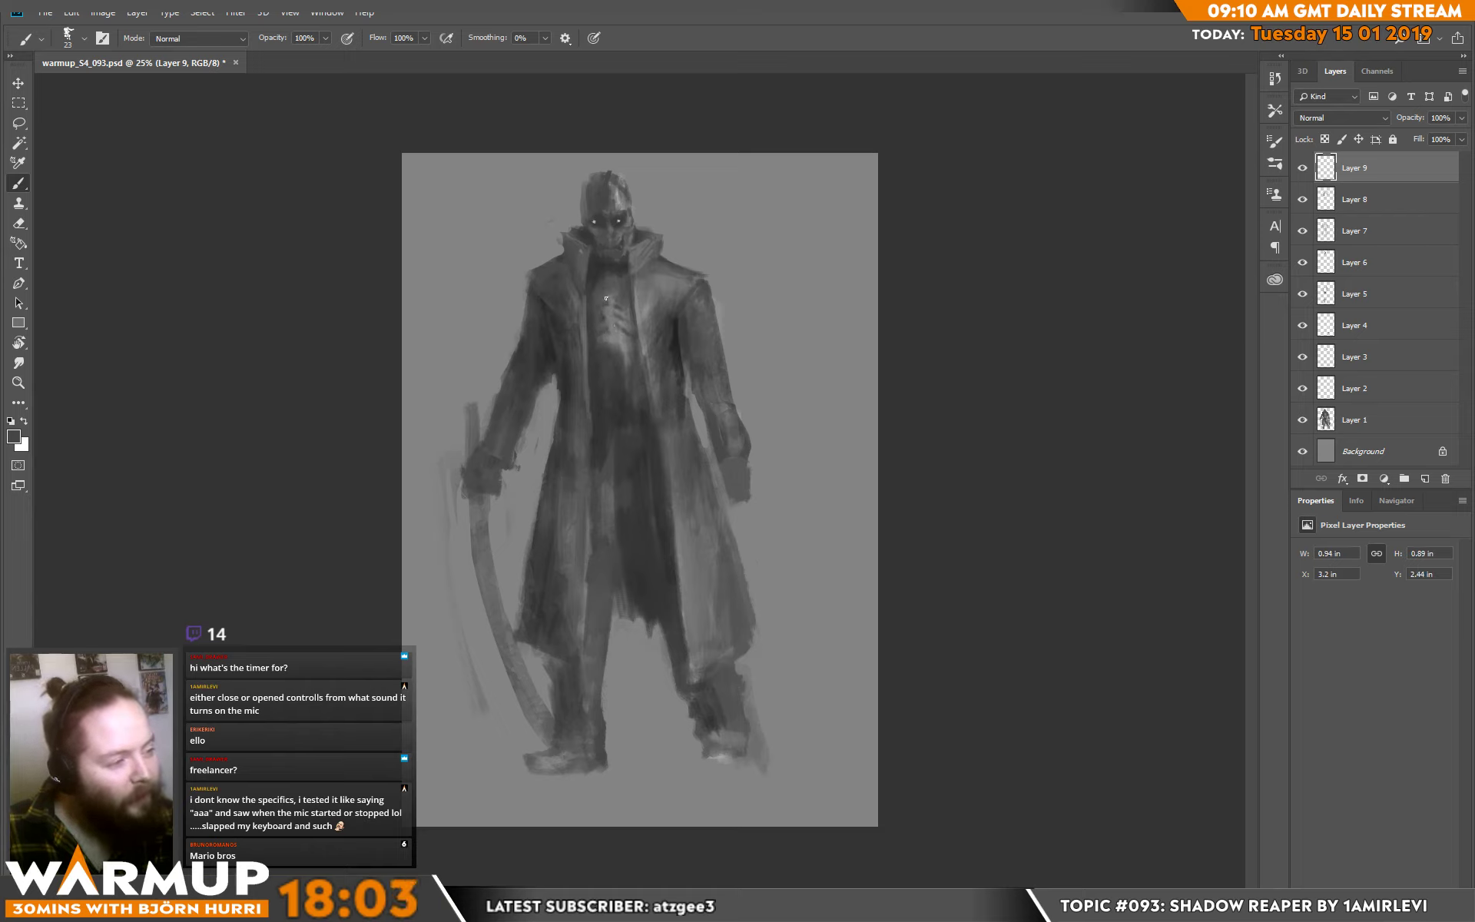
drag(615, 246, 605, 255)
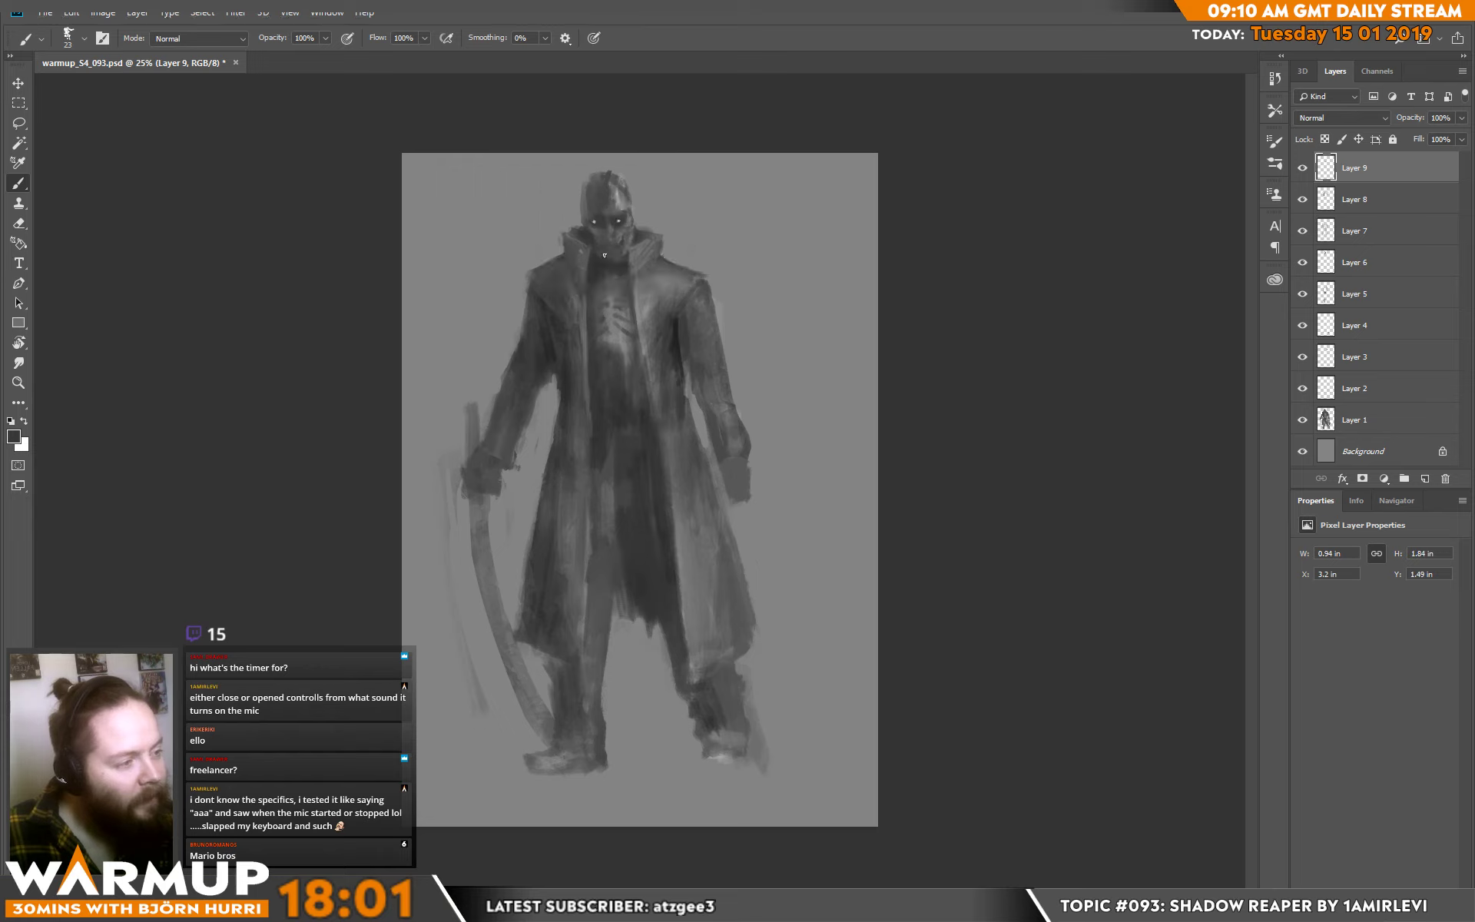
Trim the top of the head with sampled background grey and rework the tone of the skull.
alt+click(599, 163)
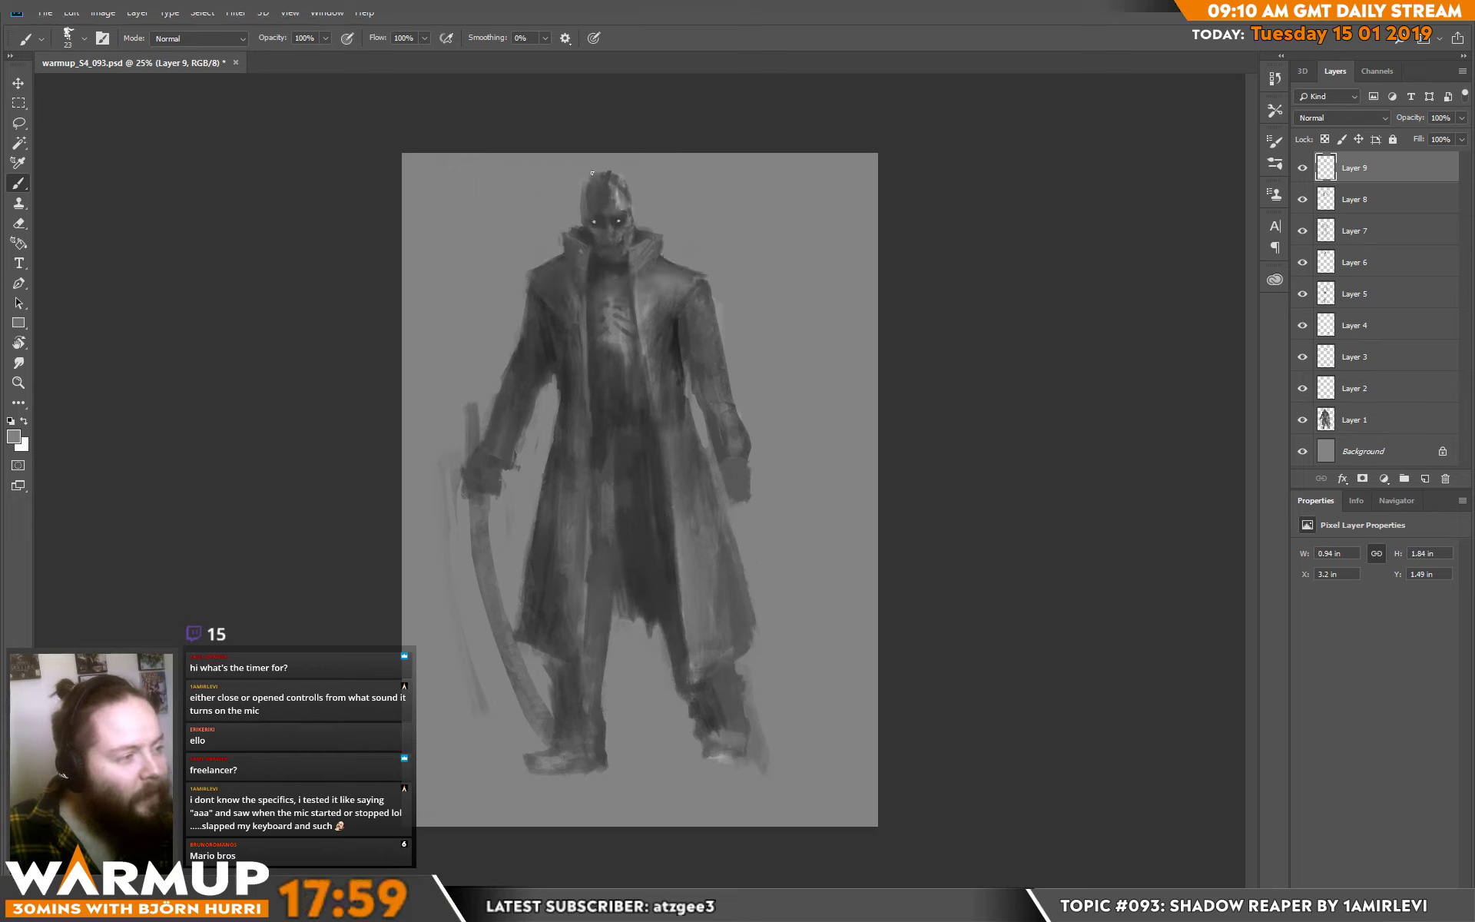
mouse_move(592, 172)
mouse_down()
mouse_move(615, 186)
mouse_move(619, 238)
mouse_up()
alt+click(605, 184)
alt+click(615, 187)
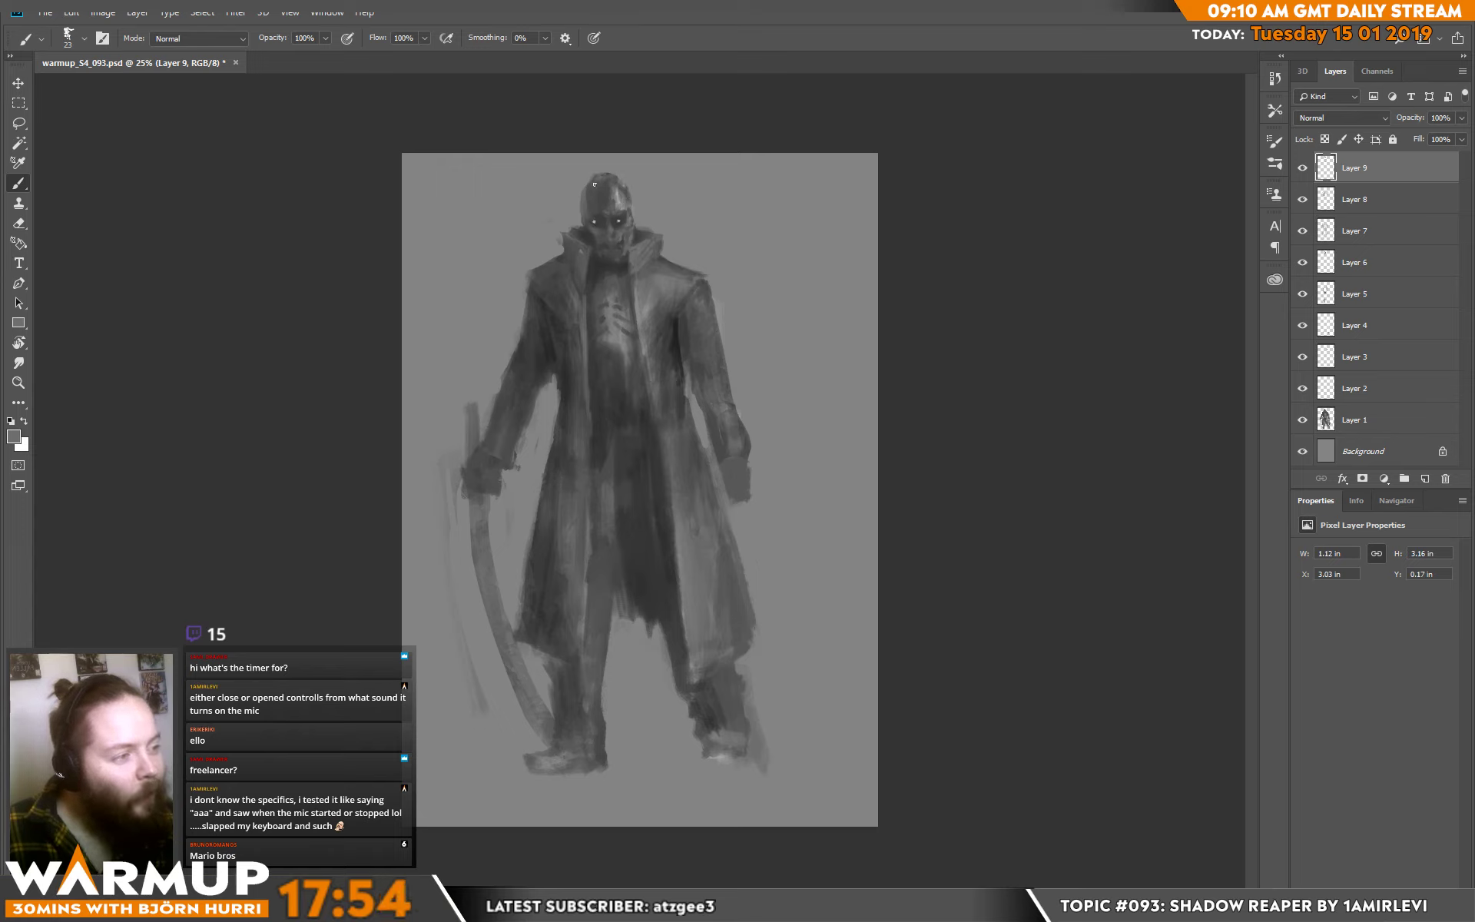
Refine the forehead, temple and brow shading with greys sampled from the head.
alt+click(586, 196)
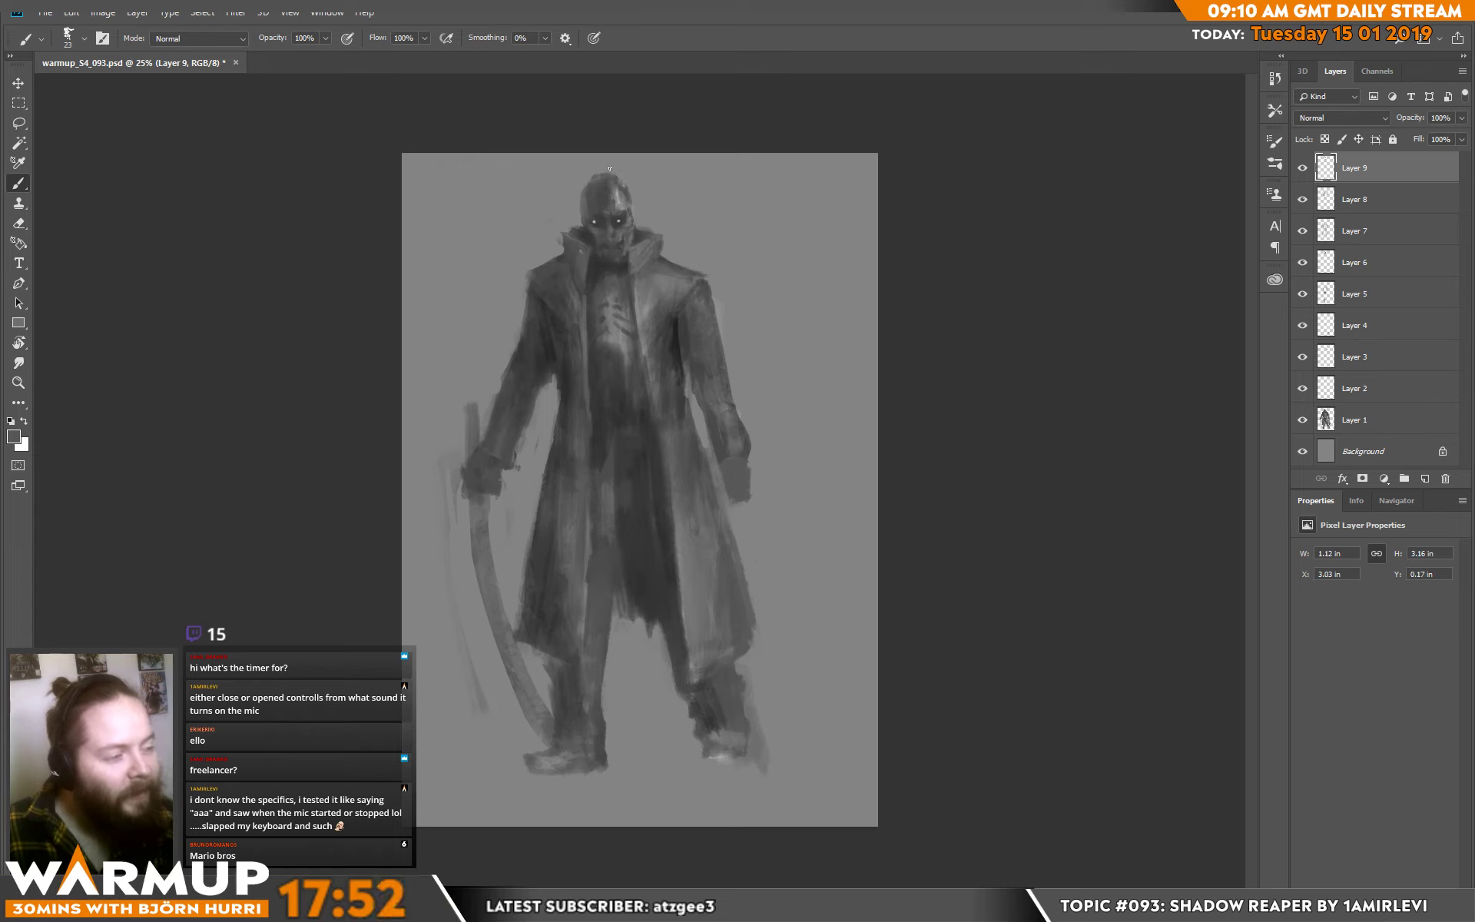
alt+click(591, 205)
alt+click(584, 219)
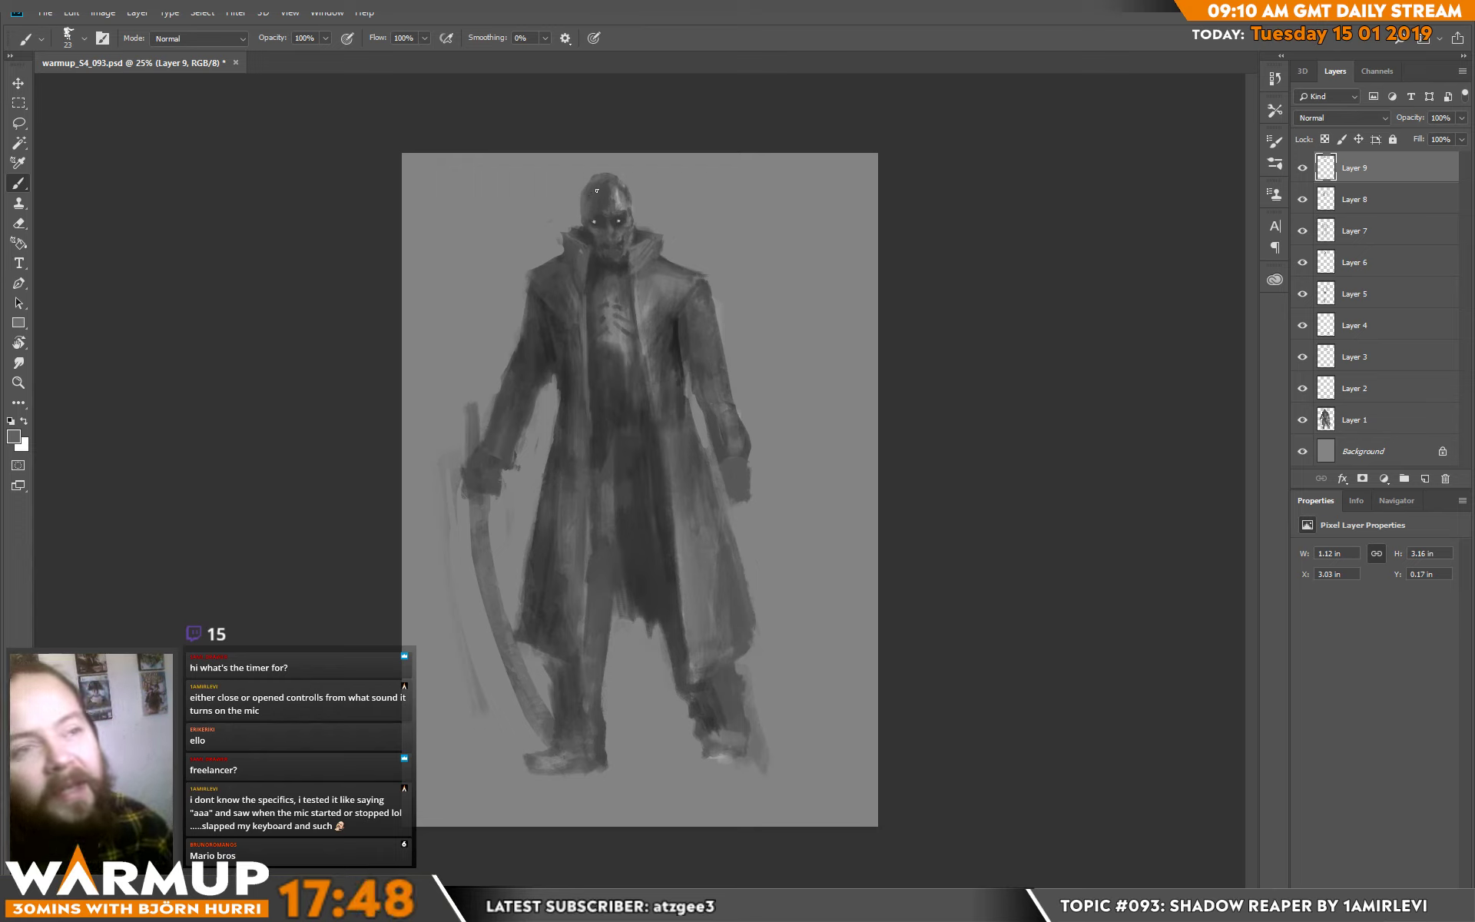
alt+click(590, 207)
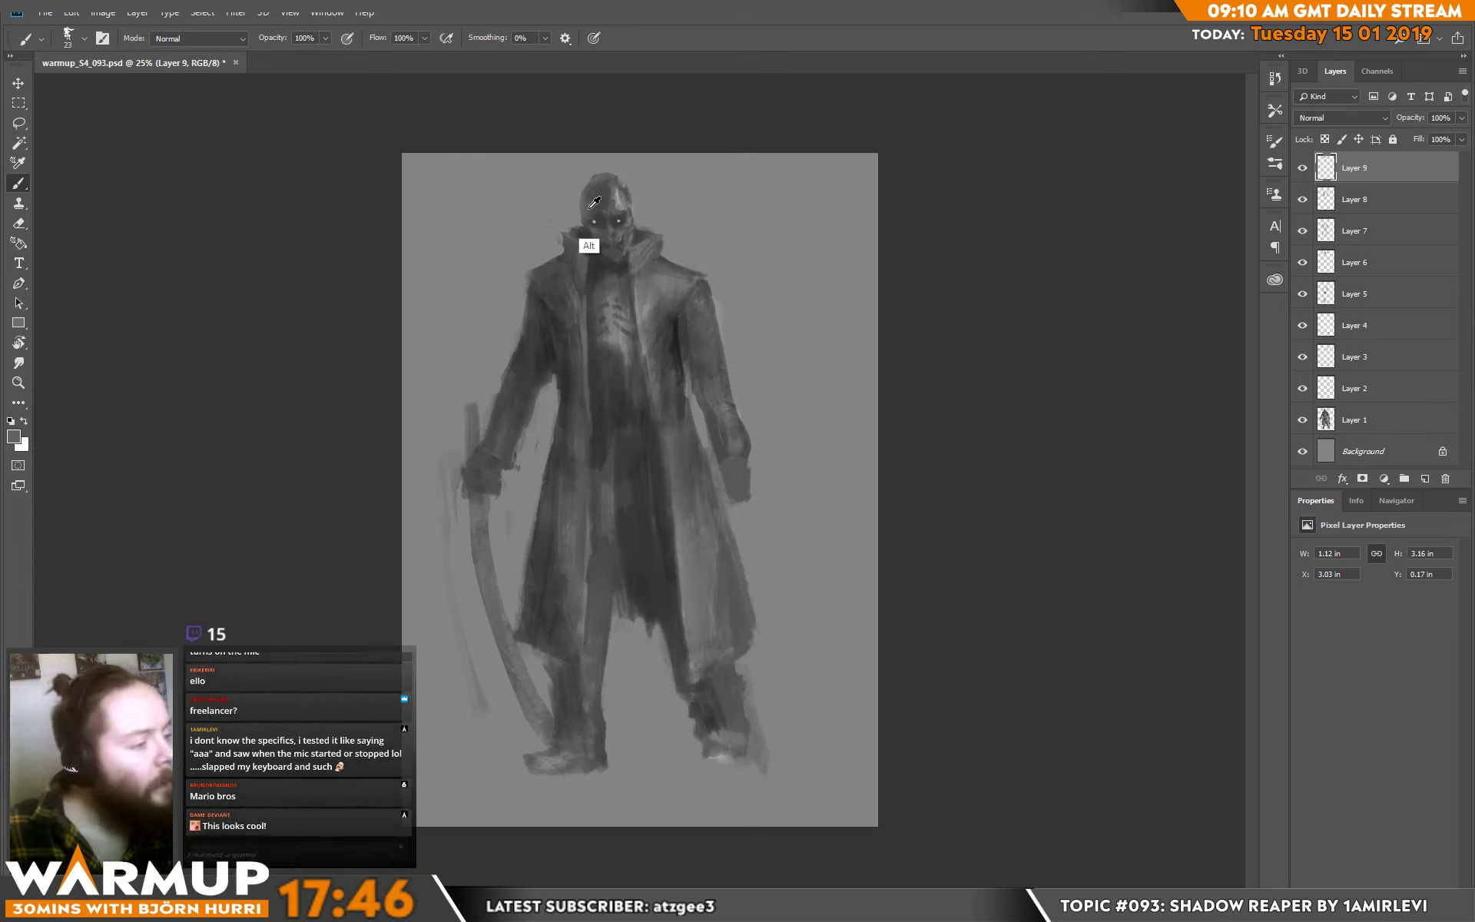
alt+click(600, 210)
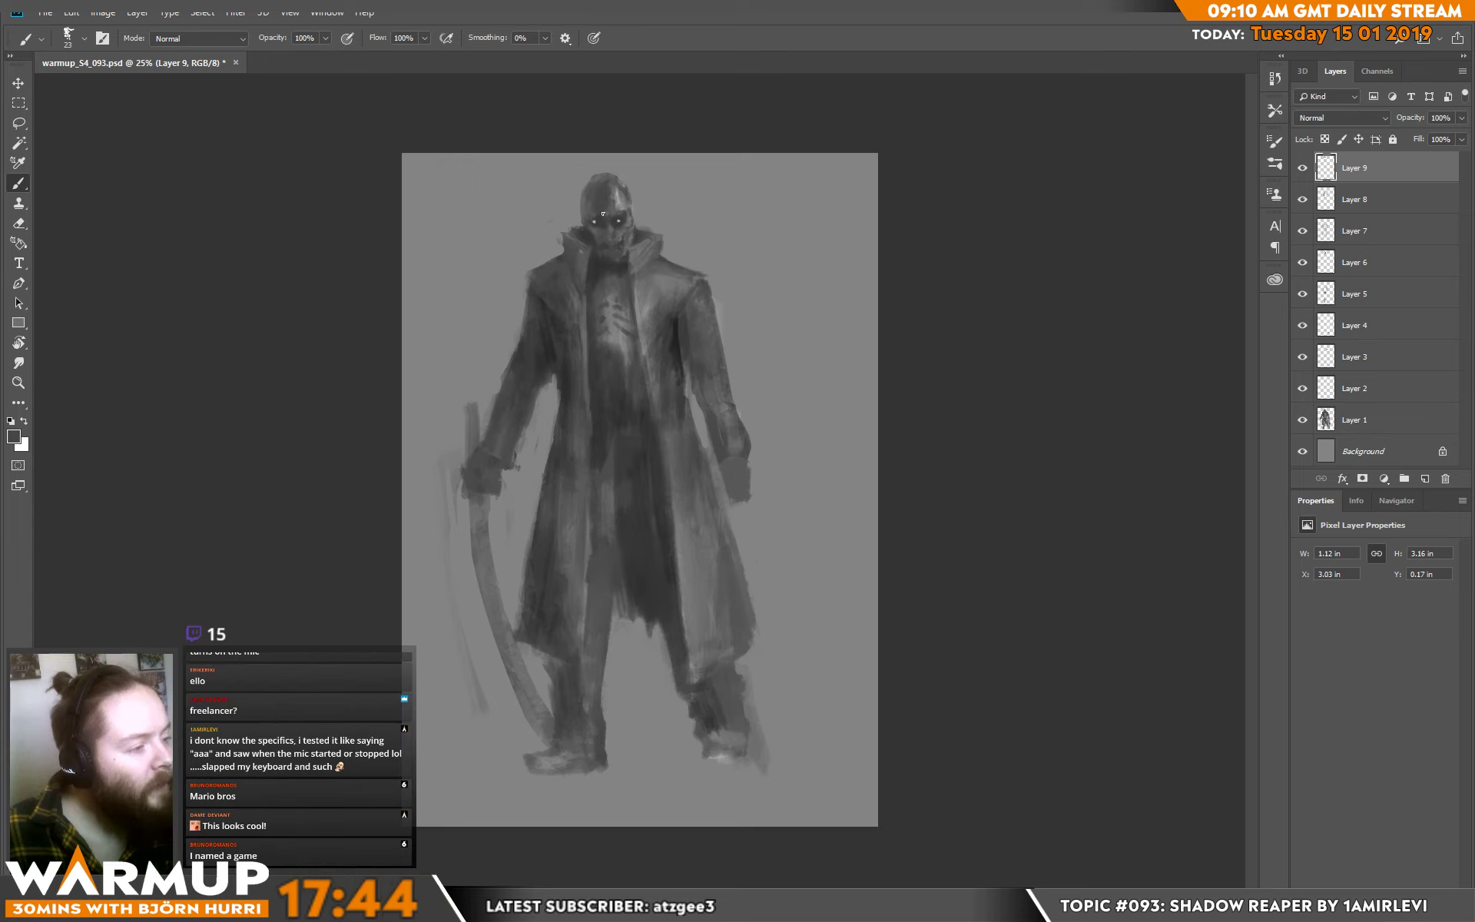
alt+click(622, 202)
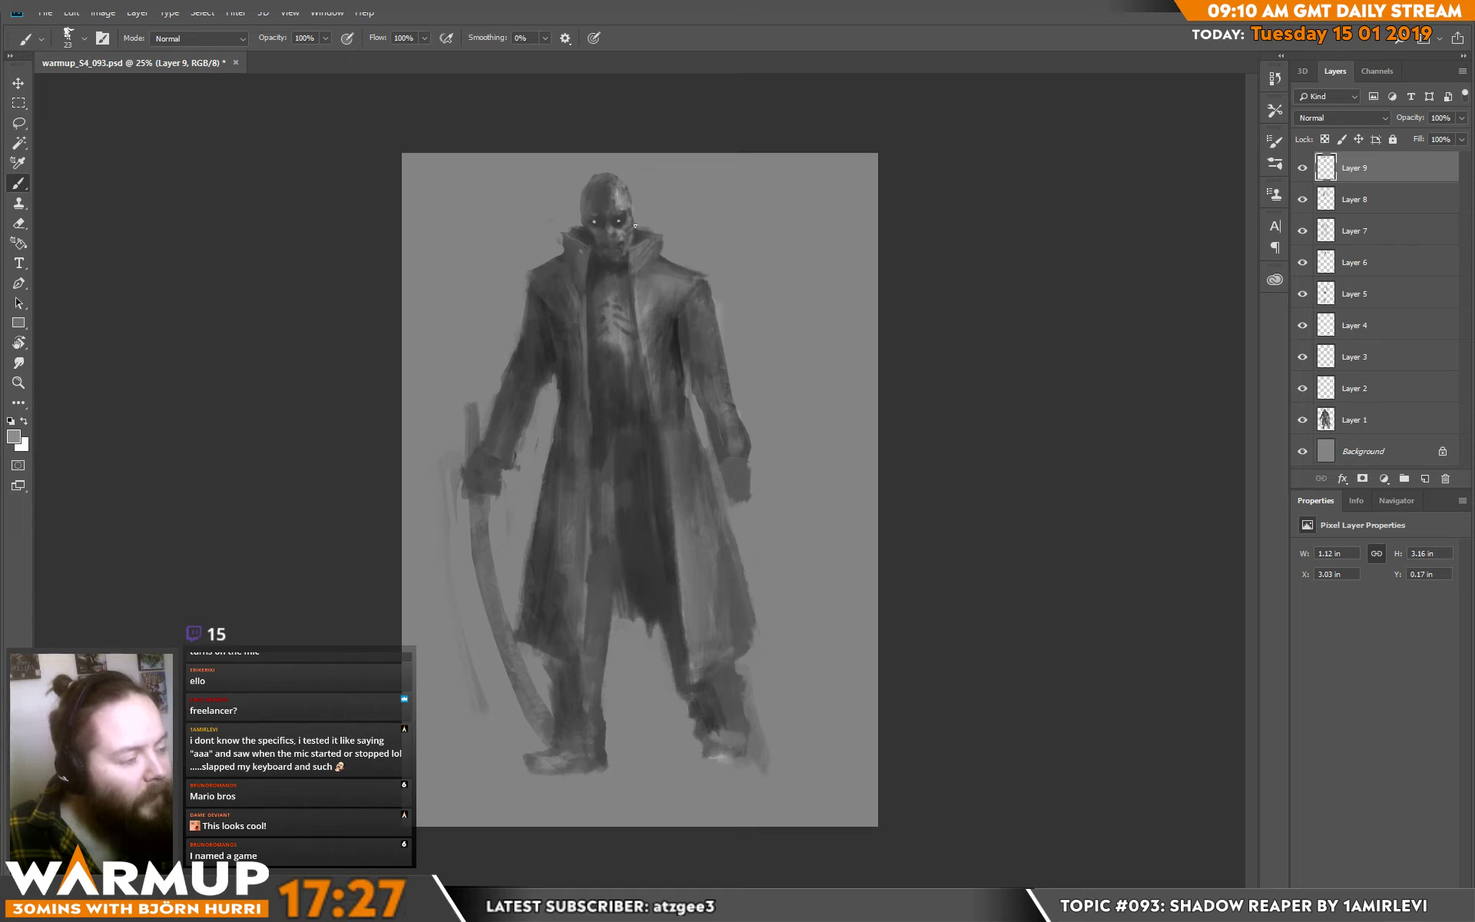
Reset the colours and clean up the collar, shoulder and blade-side sleeve edges with lighter greys.
key(d)
key(x)
mouse_move(637, 248)
mouse_down()
mouse_move(644, 267)
mouse_move(662, 231)
mouse_move(962, 247)
mouse_up()
alt+click(637, 249)
alt+click(634, 268)
alt+click(654, 249)
alt+click(659, 255)
alt+click(675, 235)
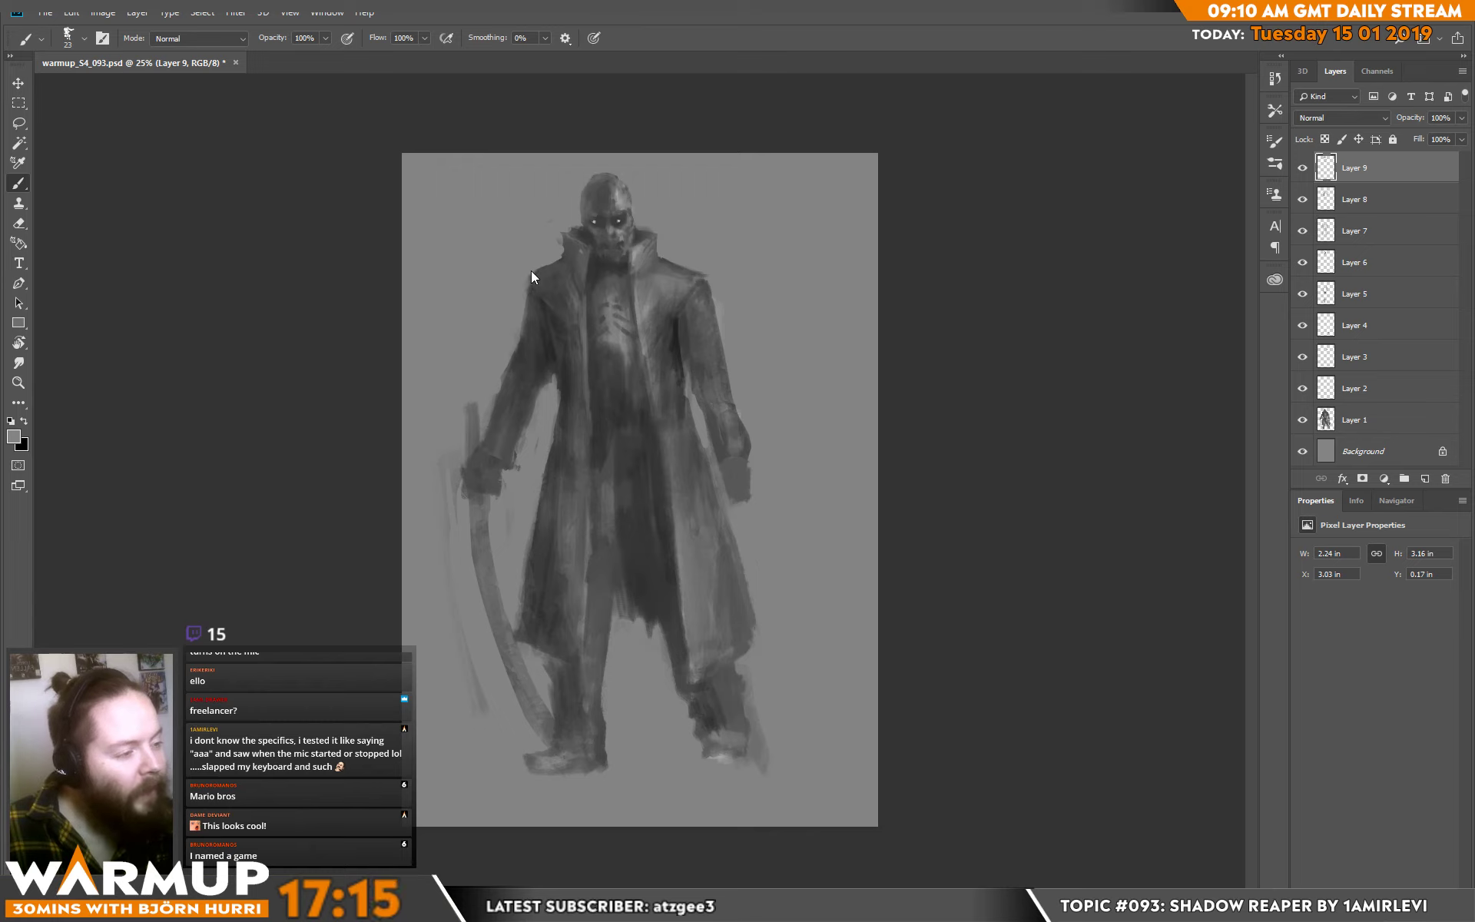
drag(525, 304, 502, 378)
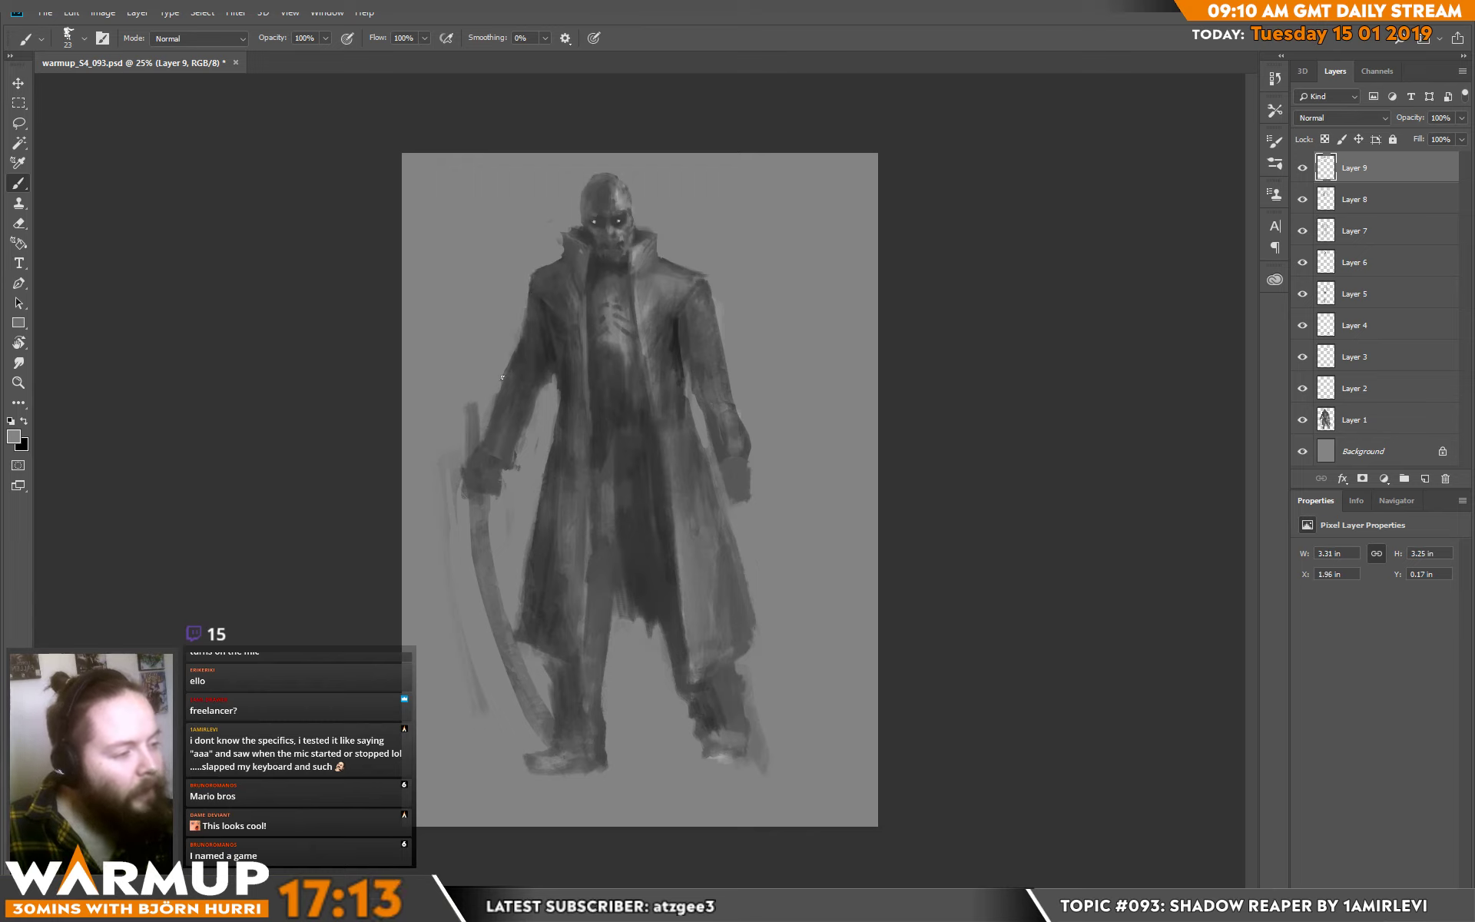
Flip the whole canvas horizontally.
click(102, 12)
mouse_move(154, 152)
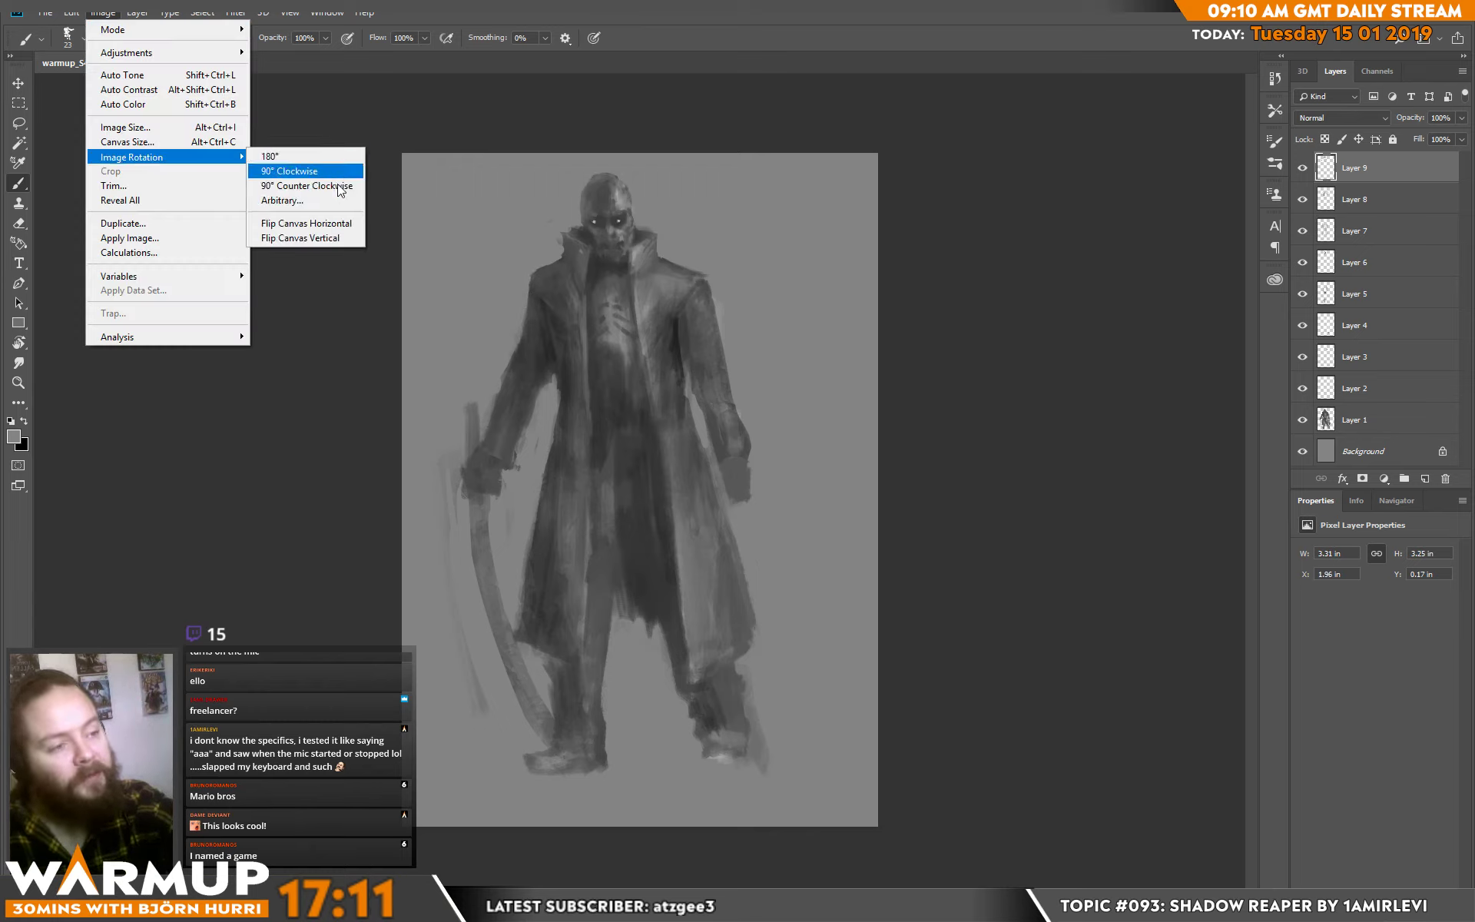
click(305, 223)
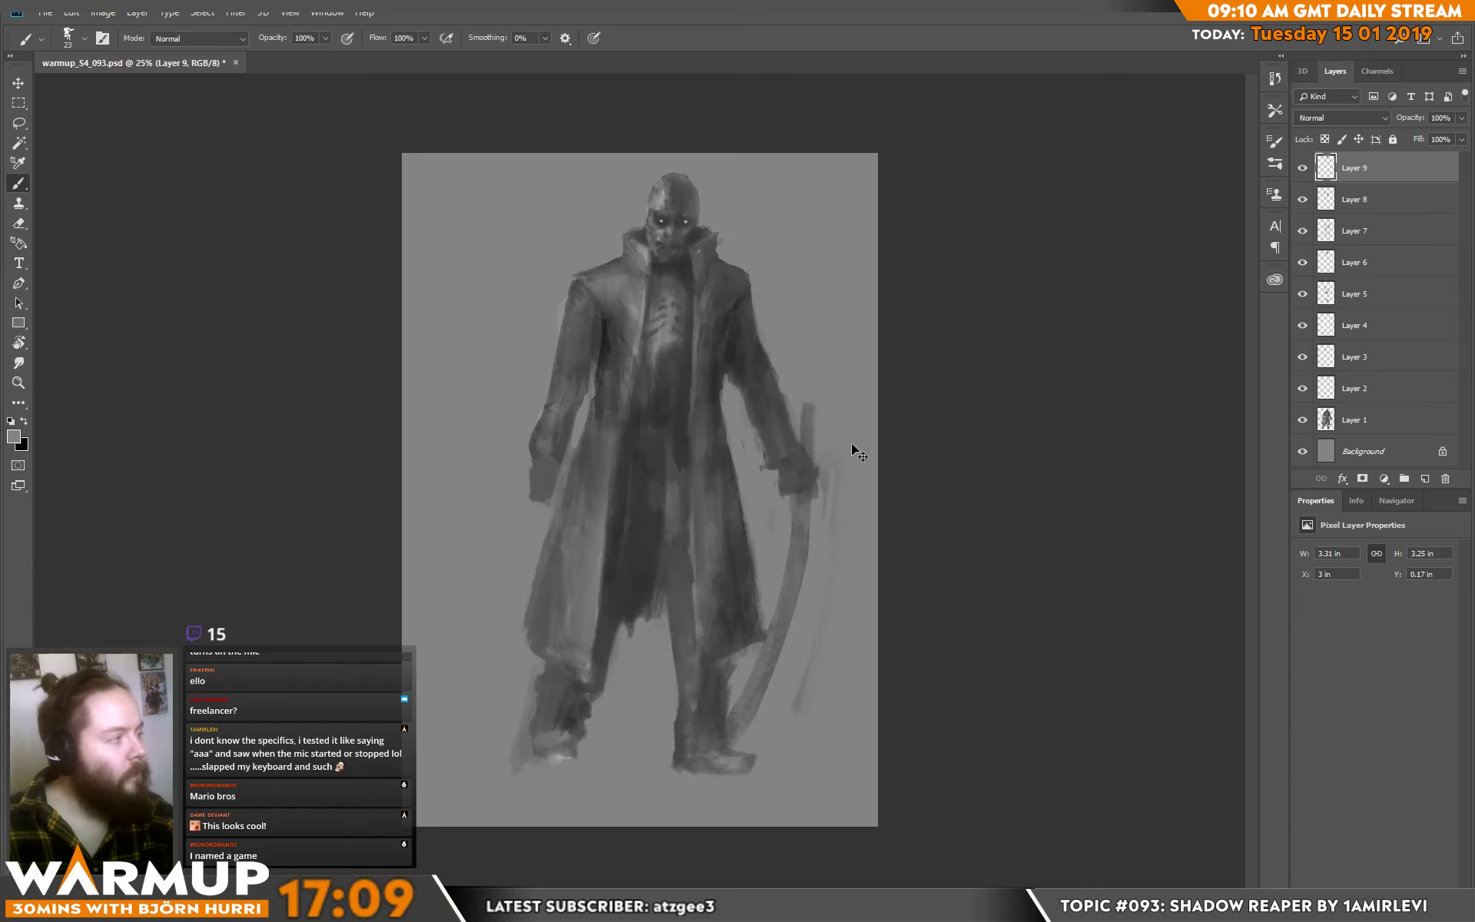
Select the entire canvas and merge all the painted layers into one layer above the background.
key(ctrl+a)
shift+click(1353, 415)
key(ctrl+e)
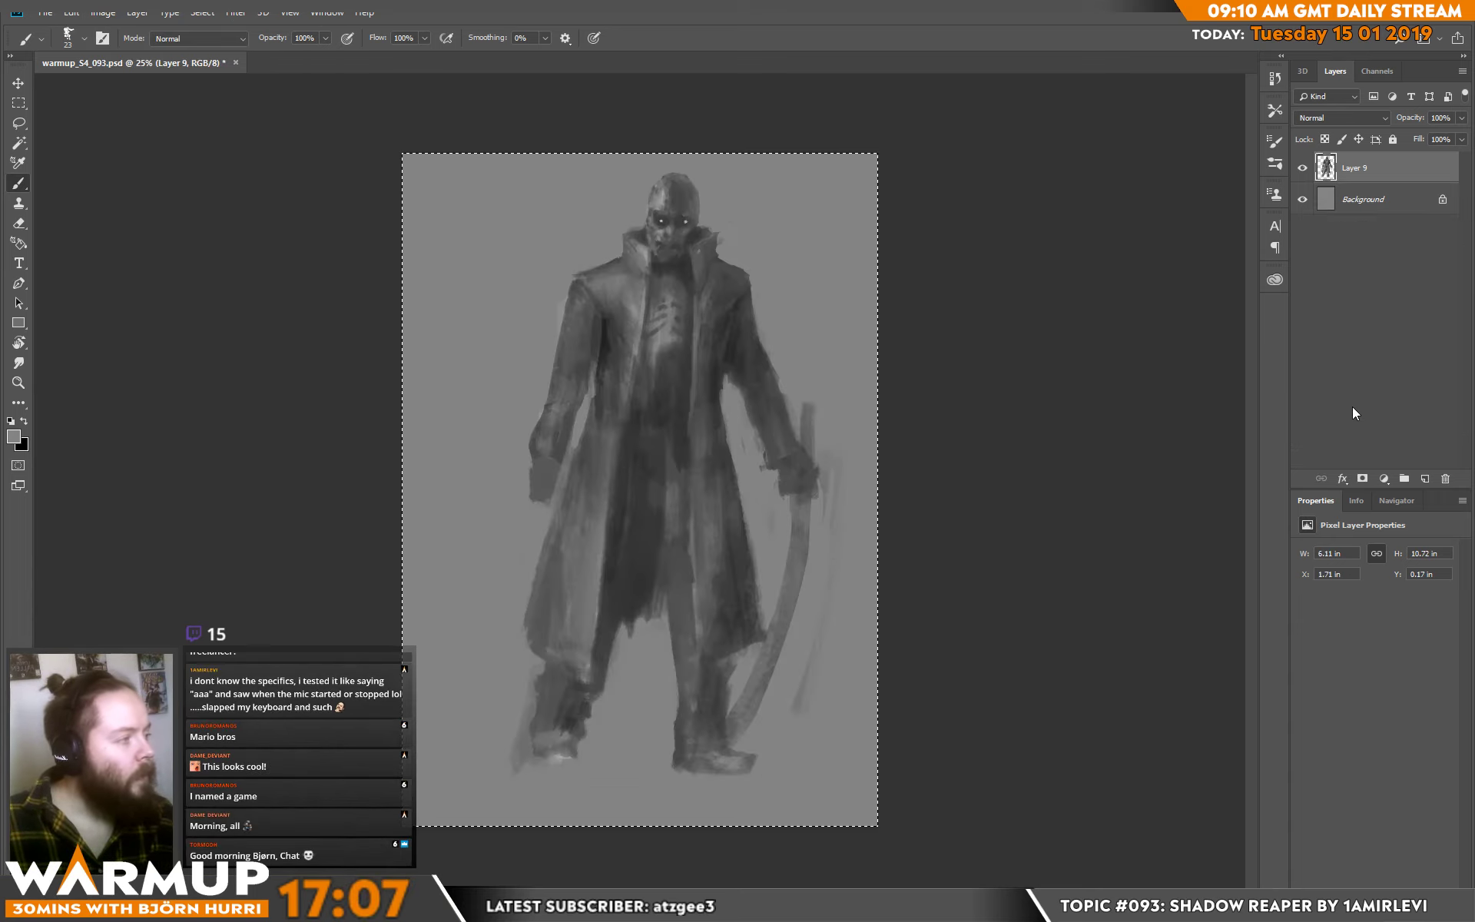
Transform the merged figure, tilting it slightly counter-clockwise and nudging it left, and clear the selection.
key(ctrl+t)
drag(650, 160, 620, 159)
drag(867, 493, 866, 482)
key(Return)
key(ctrl+d)
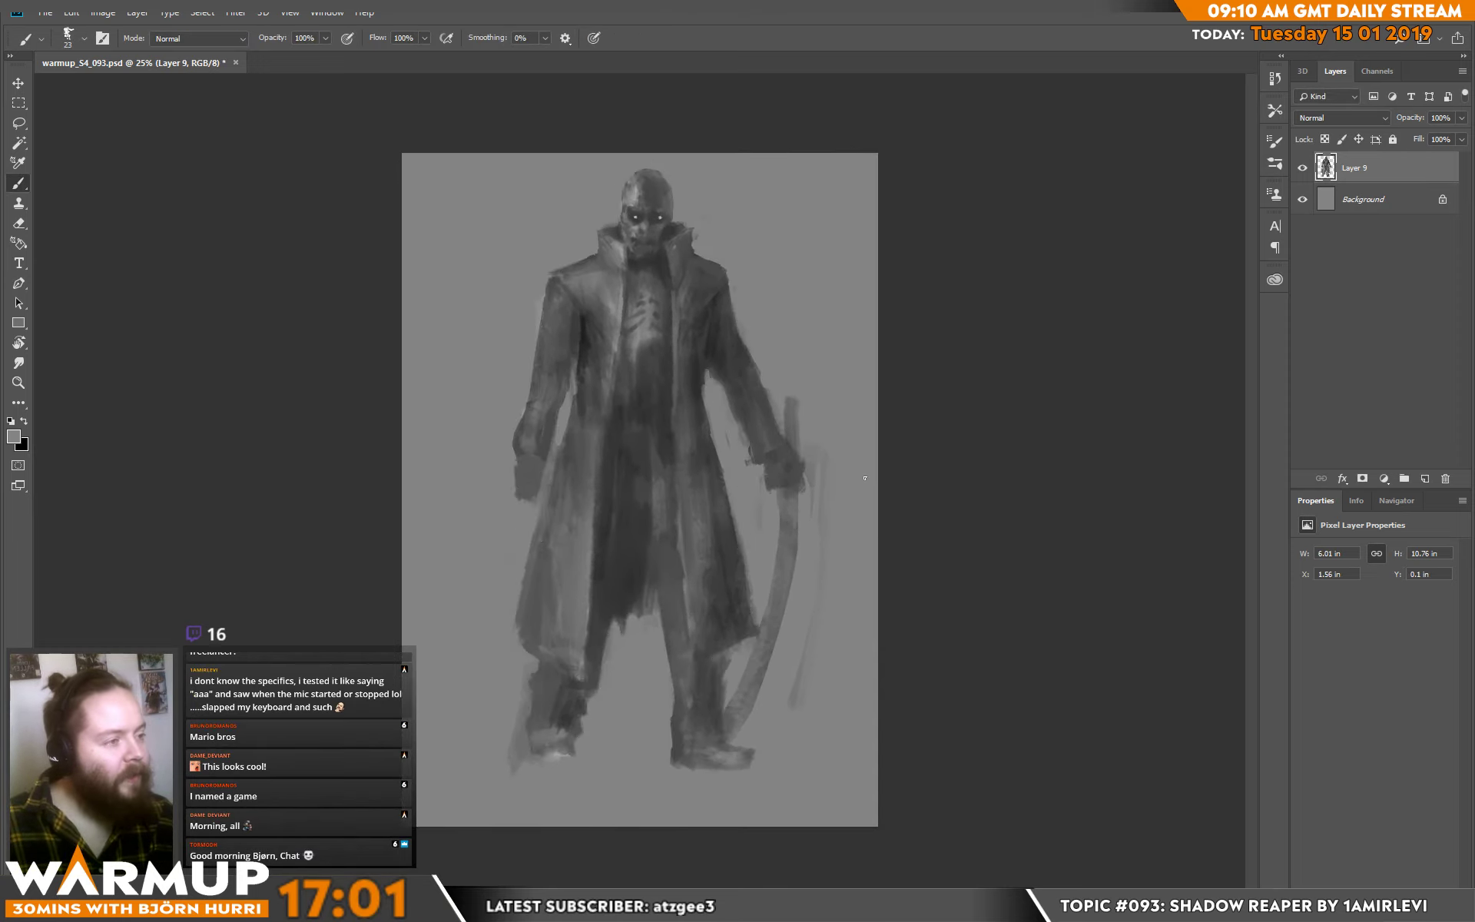
Move the merged figure slightly down, then erase the stray strokes around the sword and trim its blade to a slim curve.
mouse_move(817, 401)
mouse_down()
mouse_move(806, 422)
mouse_move(818, 412)
mouse_up()
key(e)
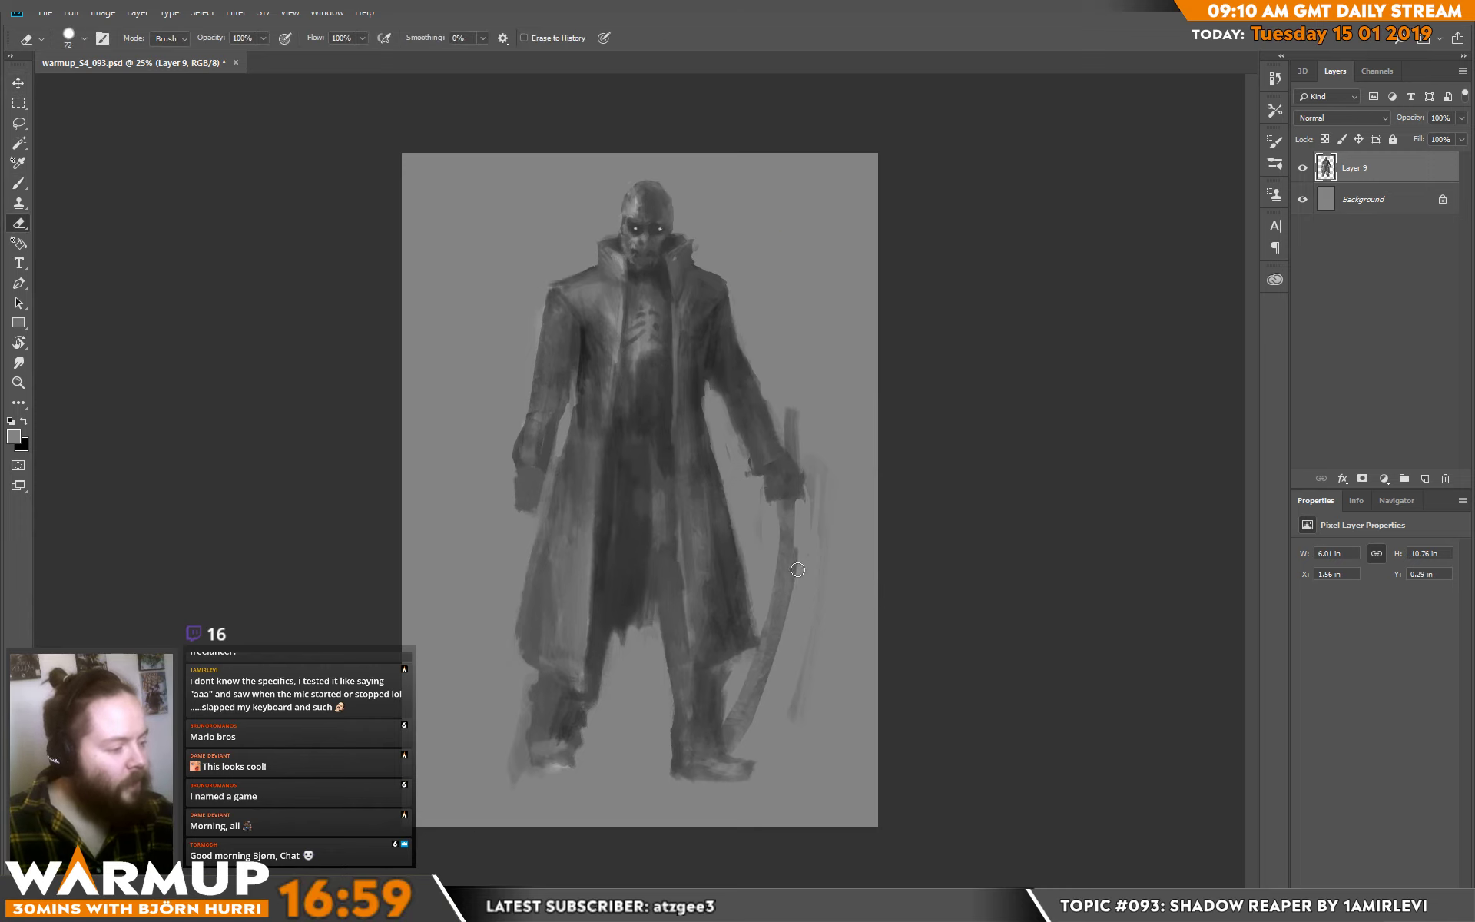
mouse_move(733, 716)
mouse_down()
mouse_move(764, 711)
mouse_move(734, 753)
mouse_up()
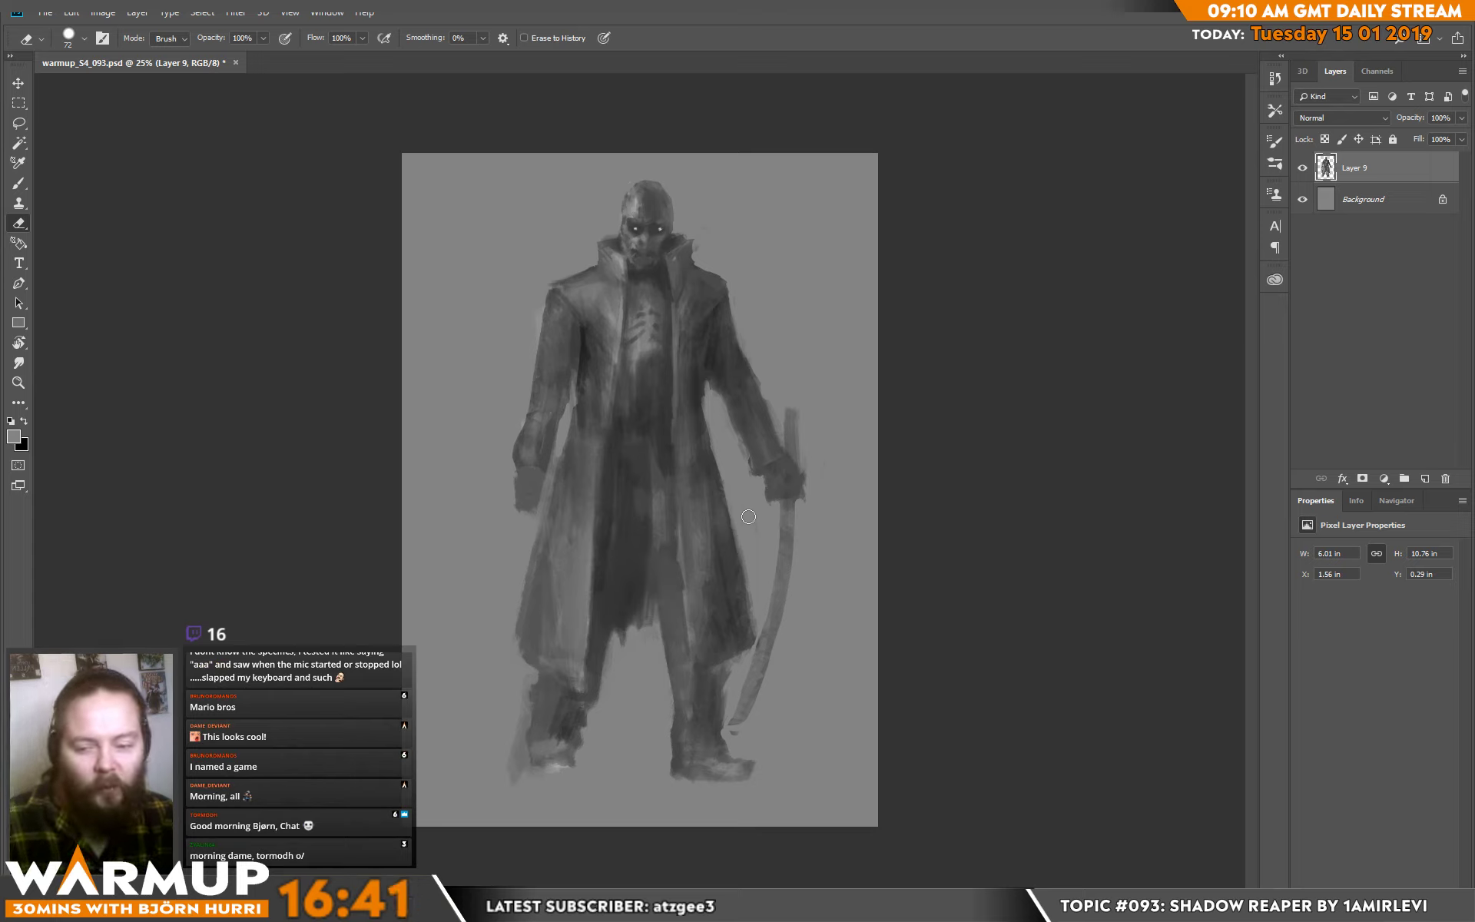
Reset the colours and paint a bright highlight along the inner edge of the sword blade, blending it with sampled greys.
key(b)
key(d)
key(x)
drag(785, 525, 756, 653)
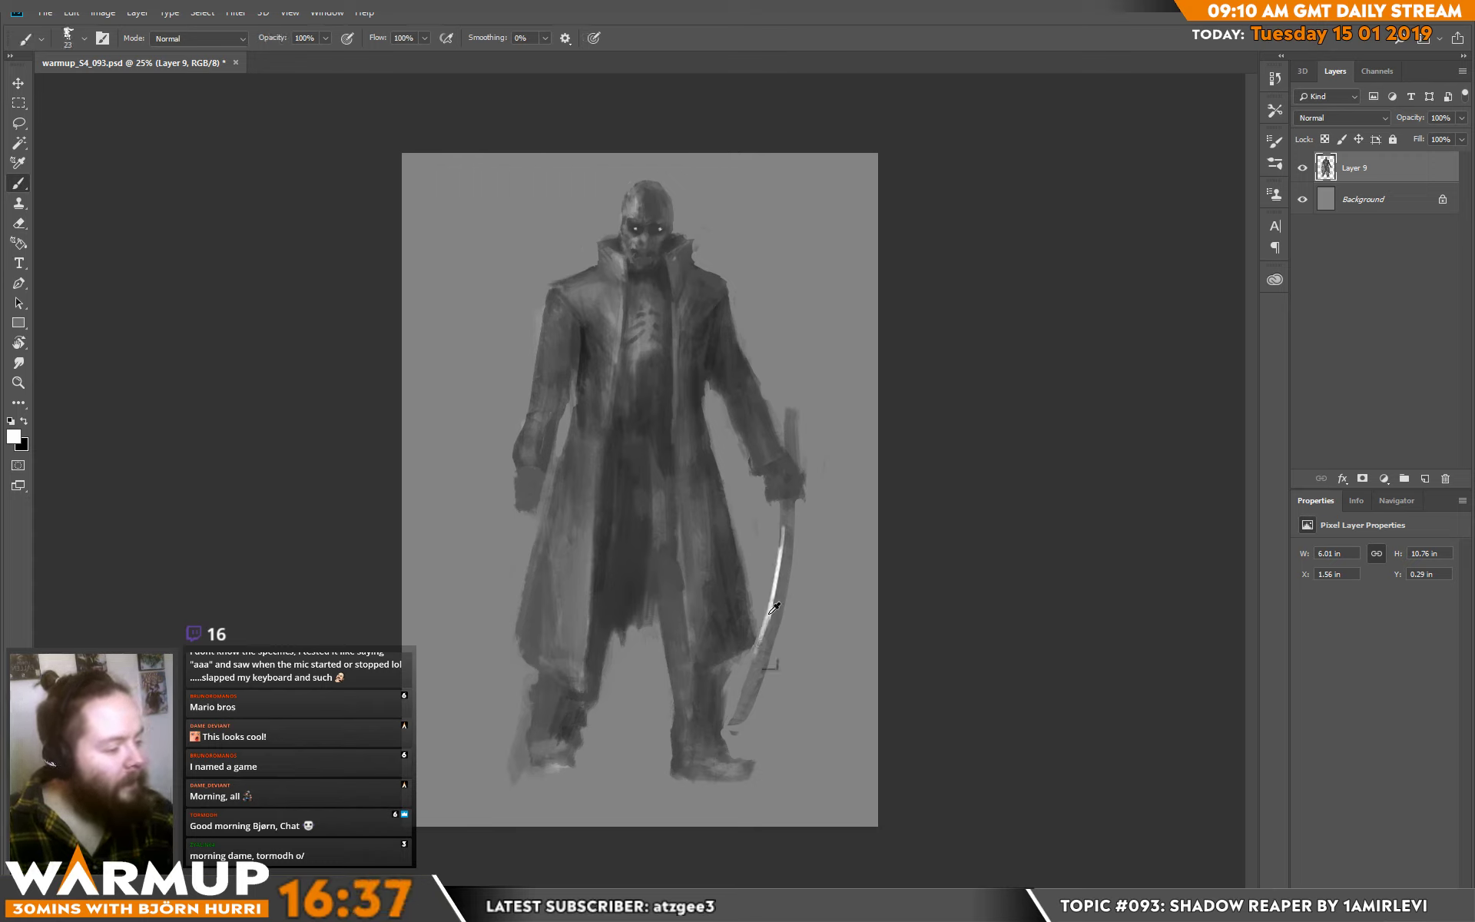
alt+click(787, 532)
drag(784, 510, 745, 671)
alt+click(780, 599)
alt+click(763, 639)
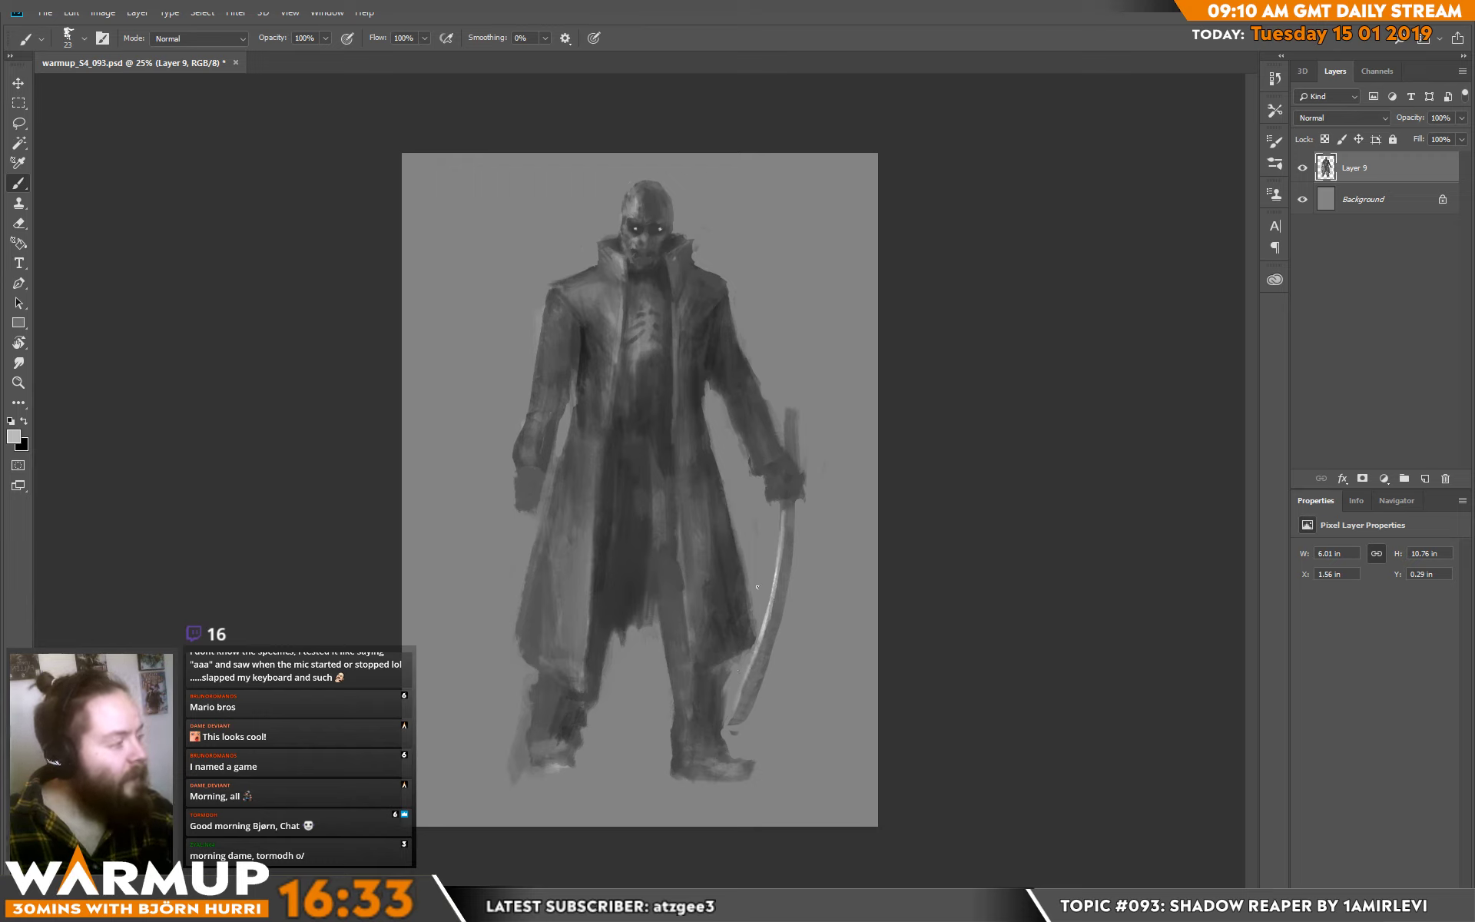
Enlarge the brush to 70 px and blend the lower coat panel on the sword side with sampled dark greys.
alt+shift+right_click(752, 624)
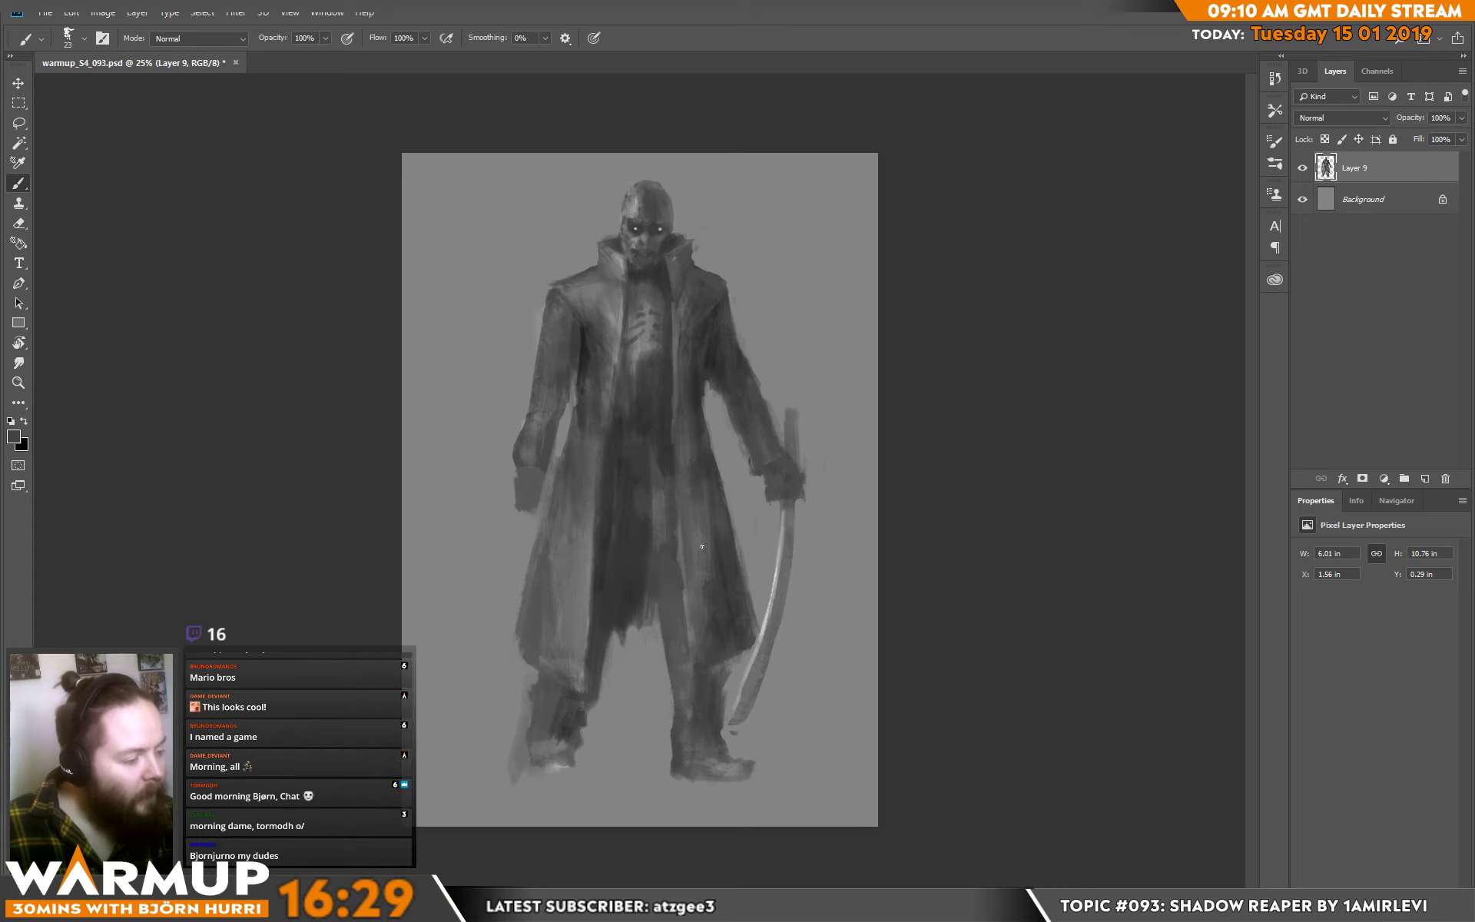
right_click(716, 513)
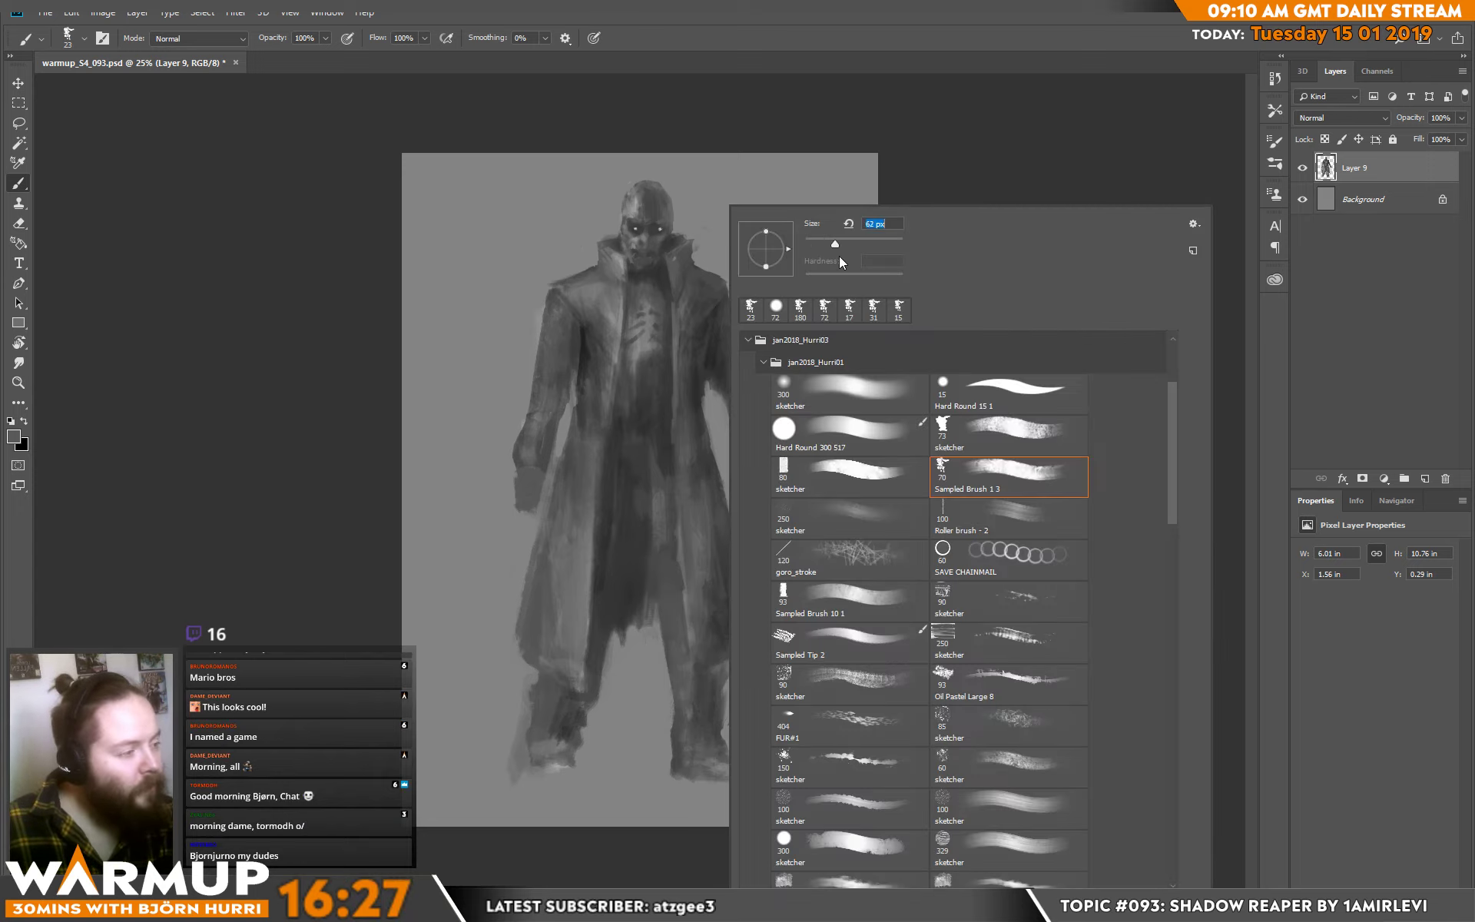
drag(839, 256, 841, 256)
key(Return)
alt+click(707, 481)
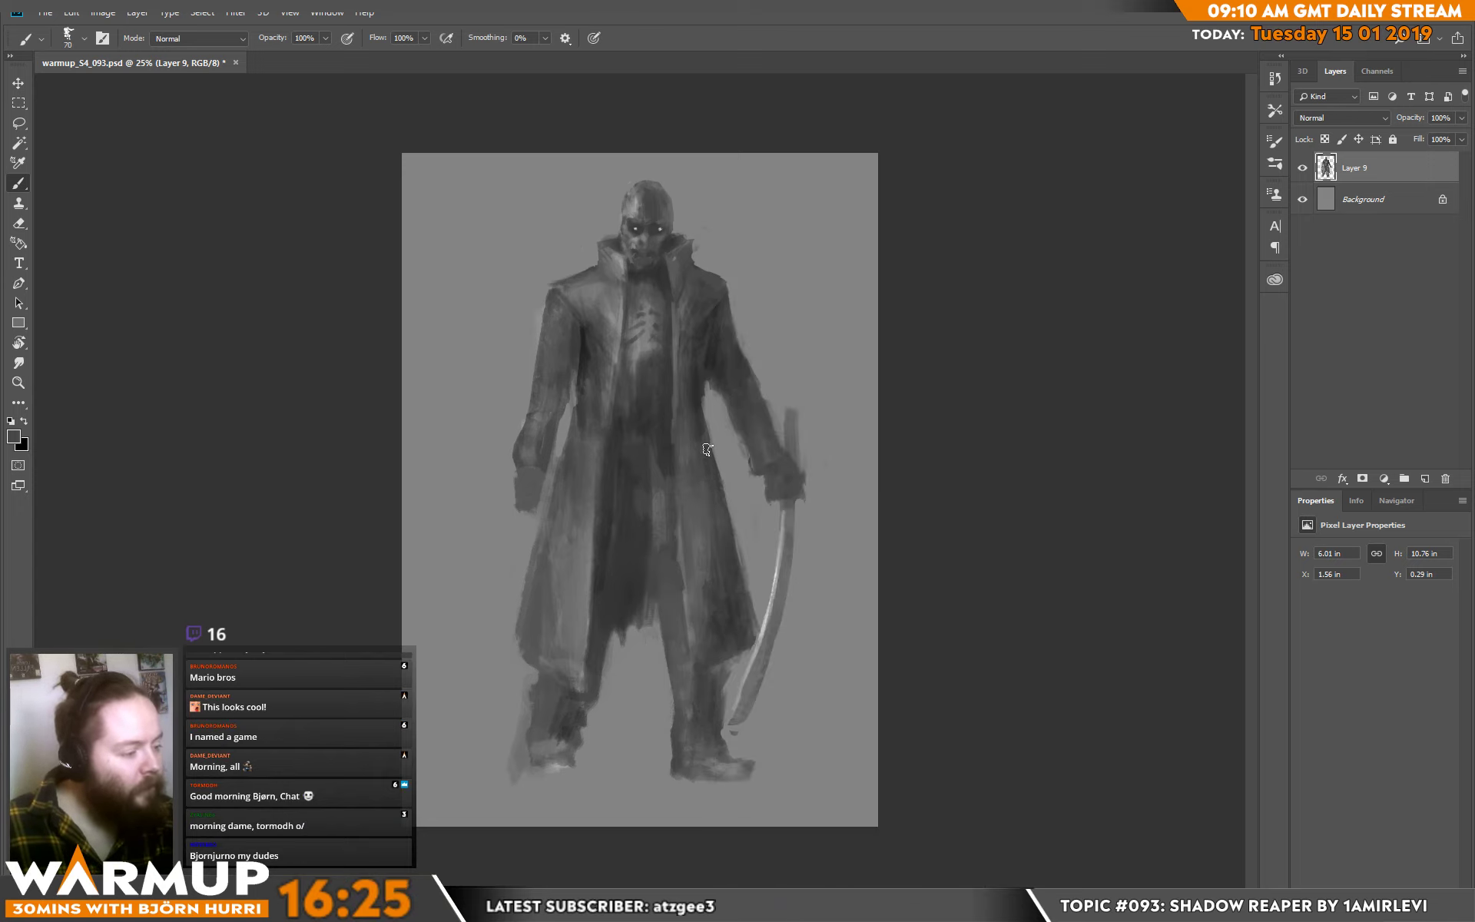
alt+click(727, 612)
alt+click(688, 616)
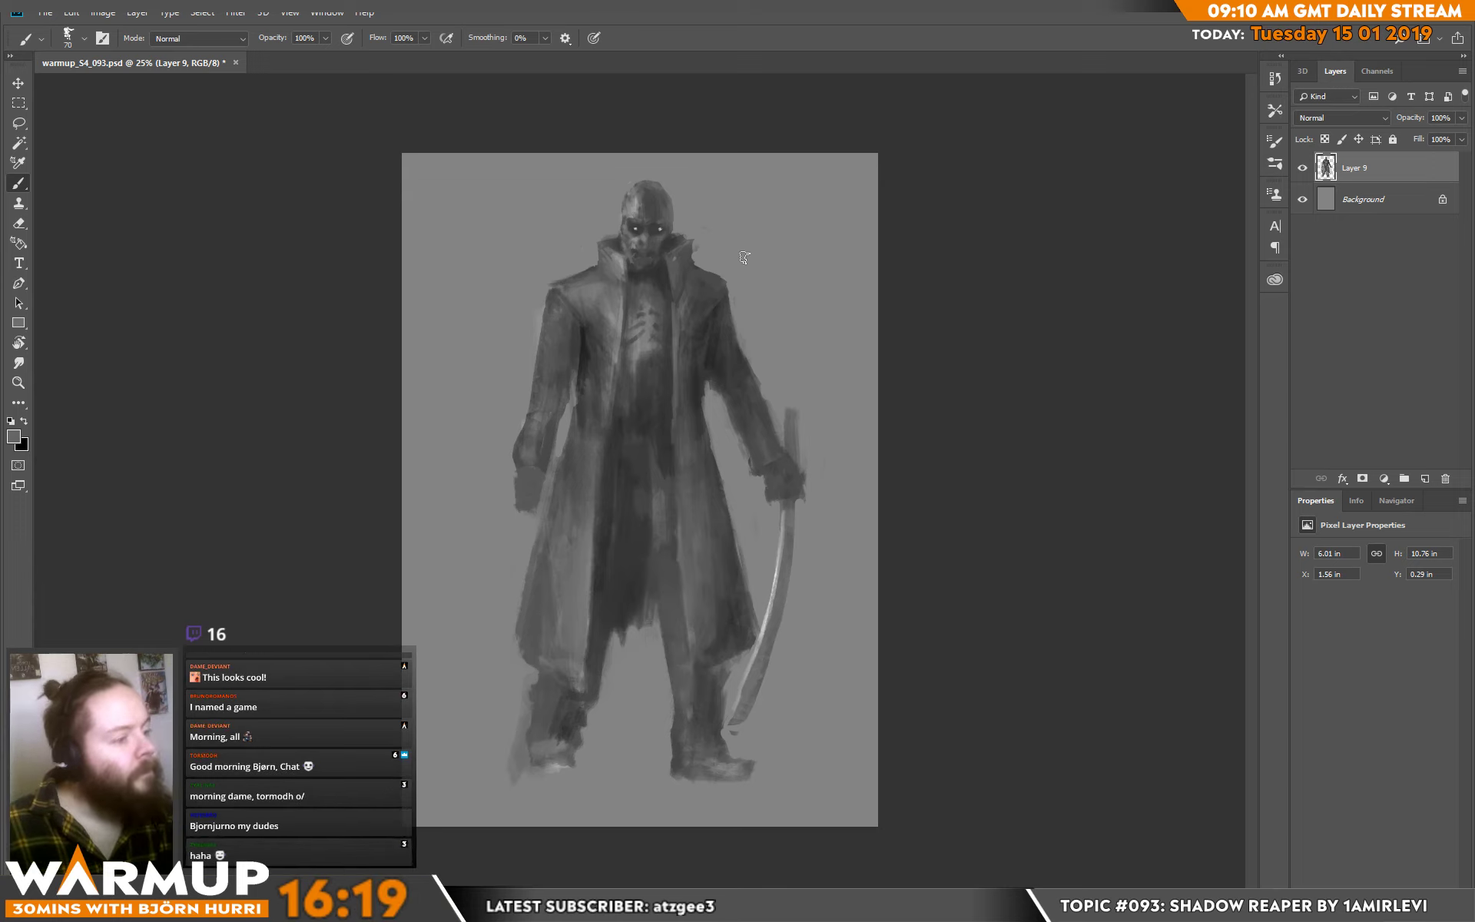
Blend the coat's waist and upper skirt on the side away from the sword with sampled greys.
drag(589, 359, 593, 353)
alt+click(592, 396)
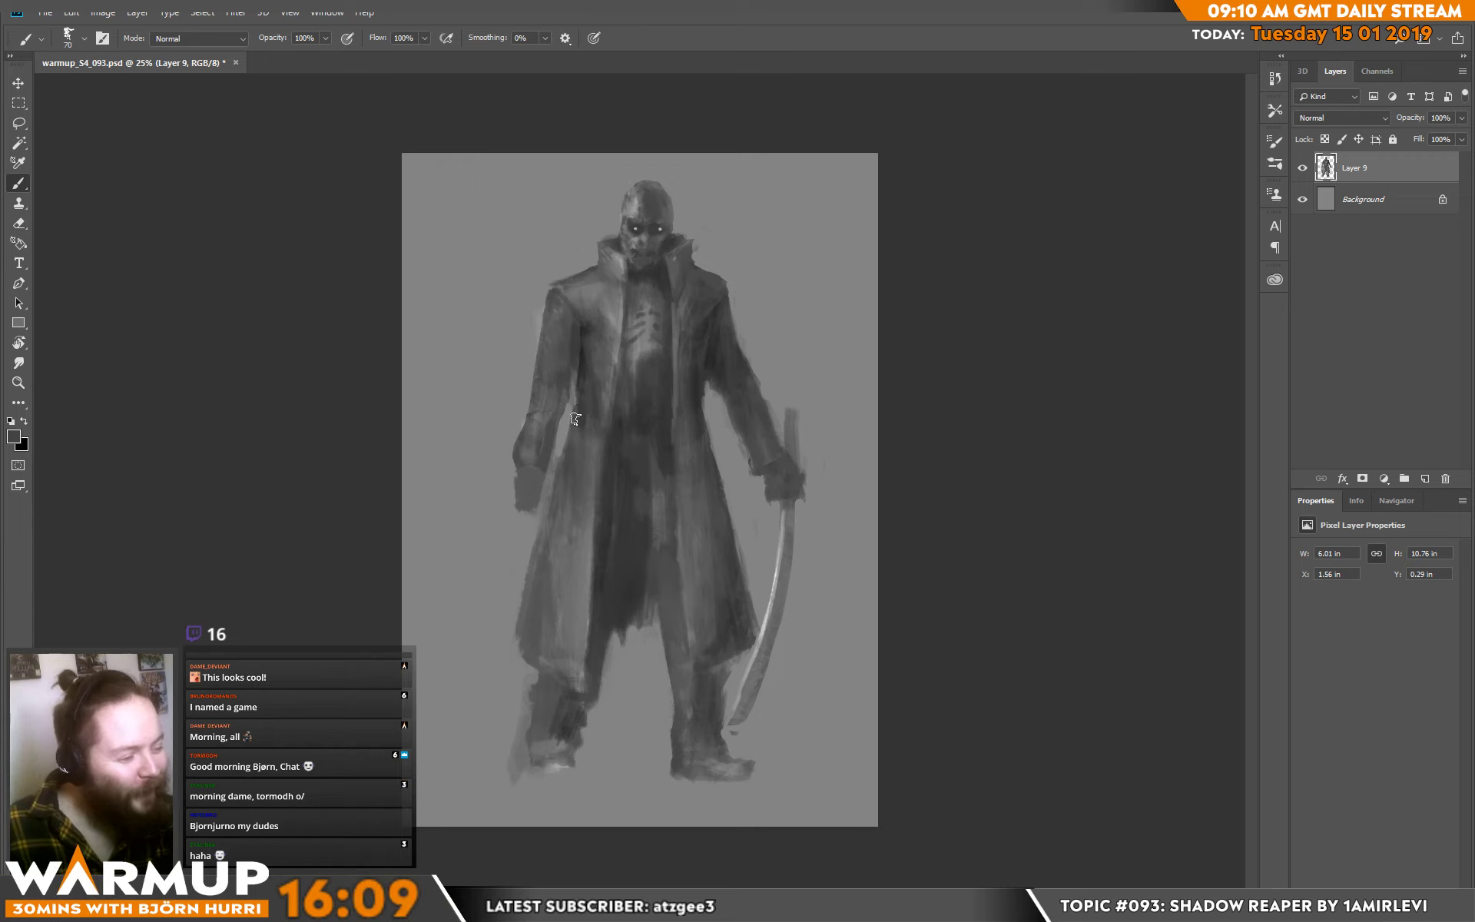
alt+click(586, 465)
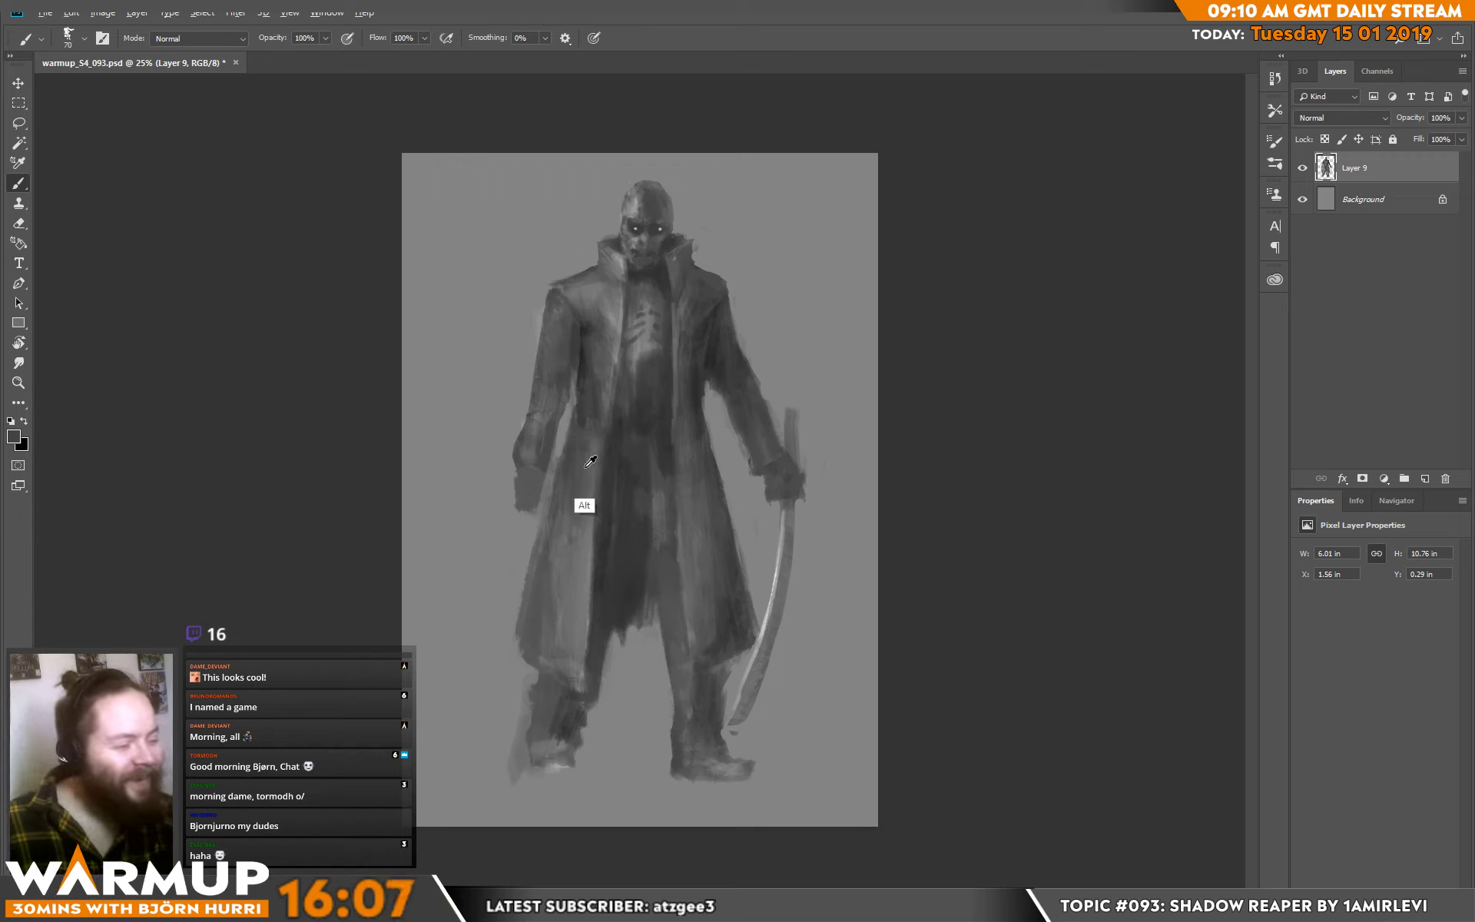
Repaint the ribs and the arch of the lower ribcage with sampled greys, reducing the brush to 39 px for the detail.
alt+click(644, 327)
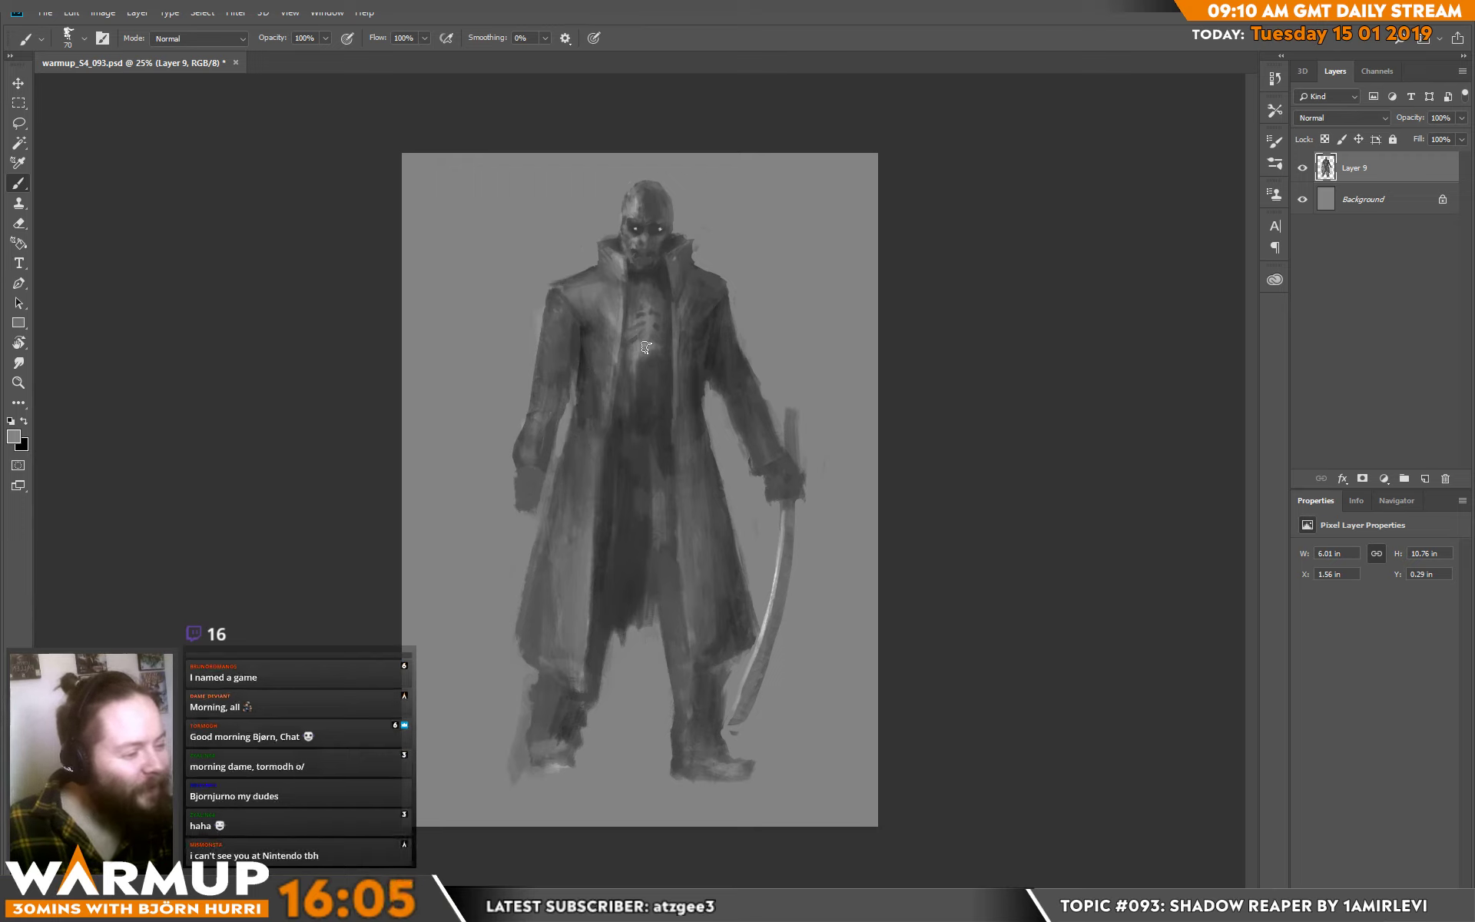
alt+click(649, 357)
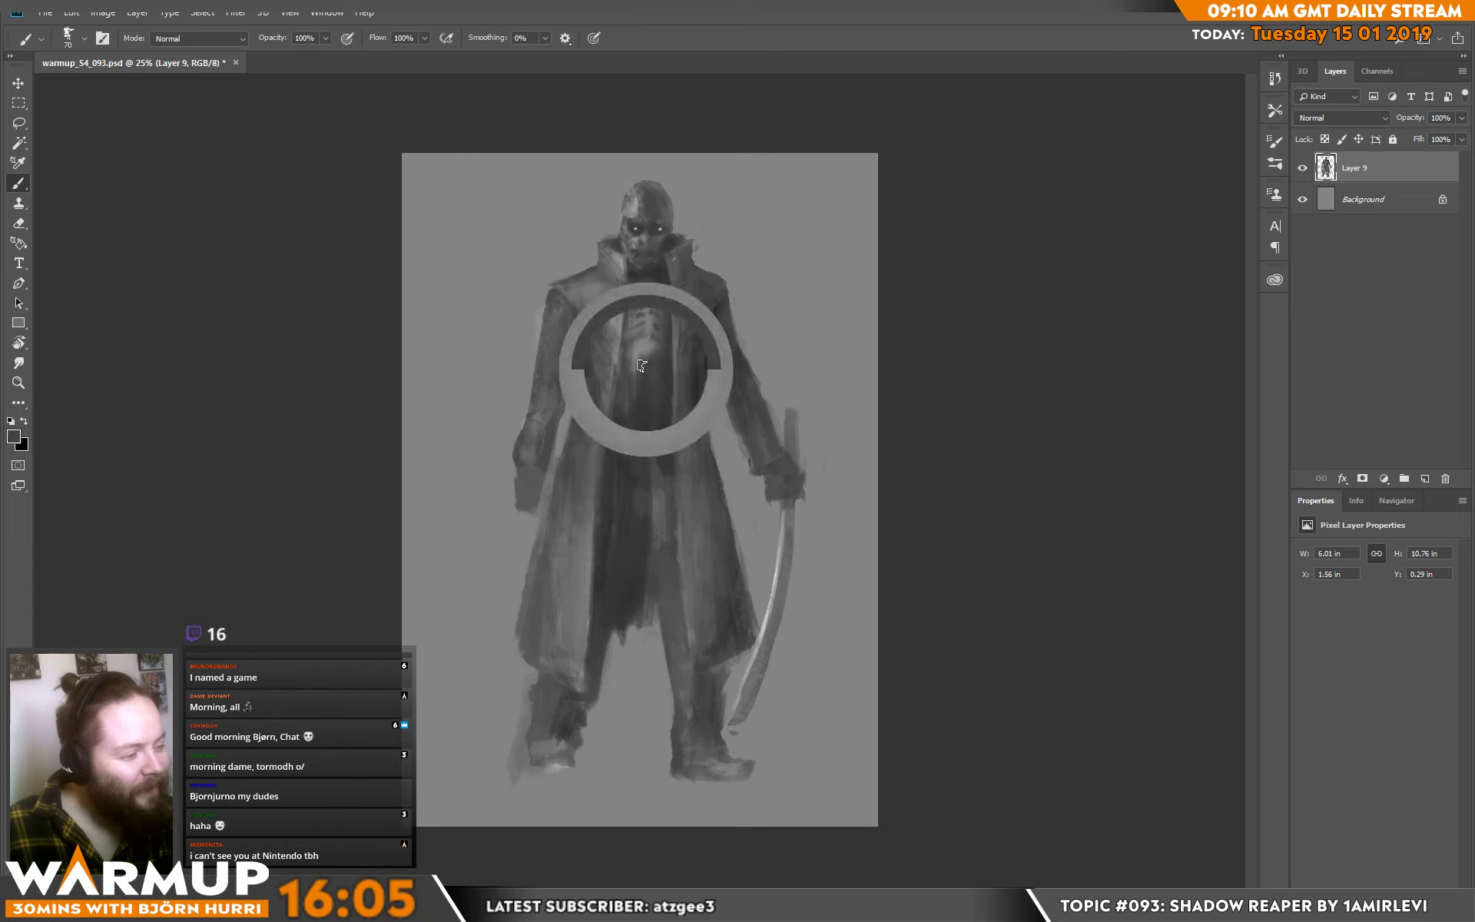
drag(660, 351, 654, 332)
alt+click(665, 330)
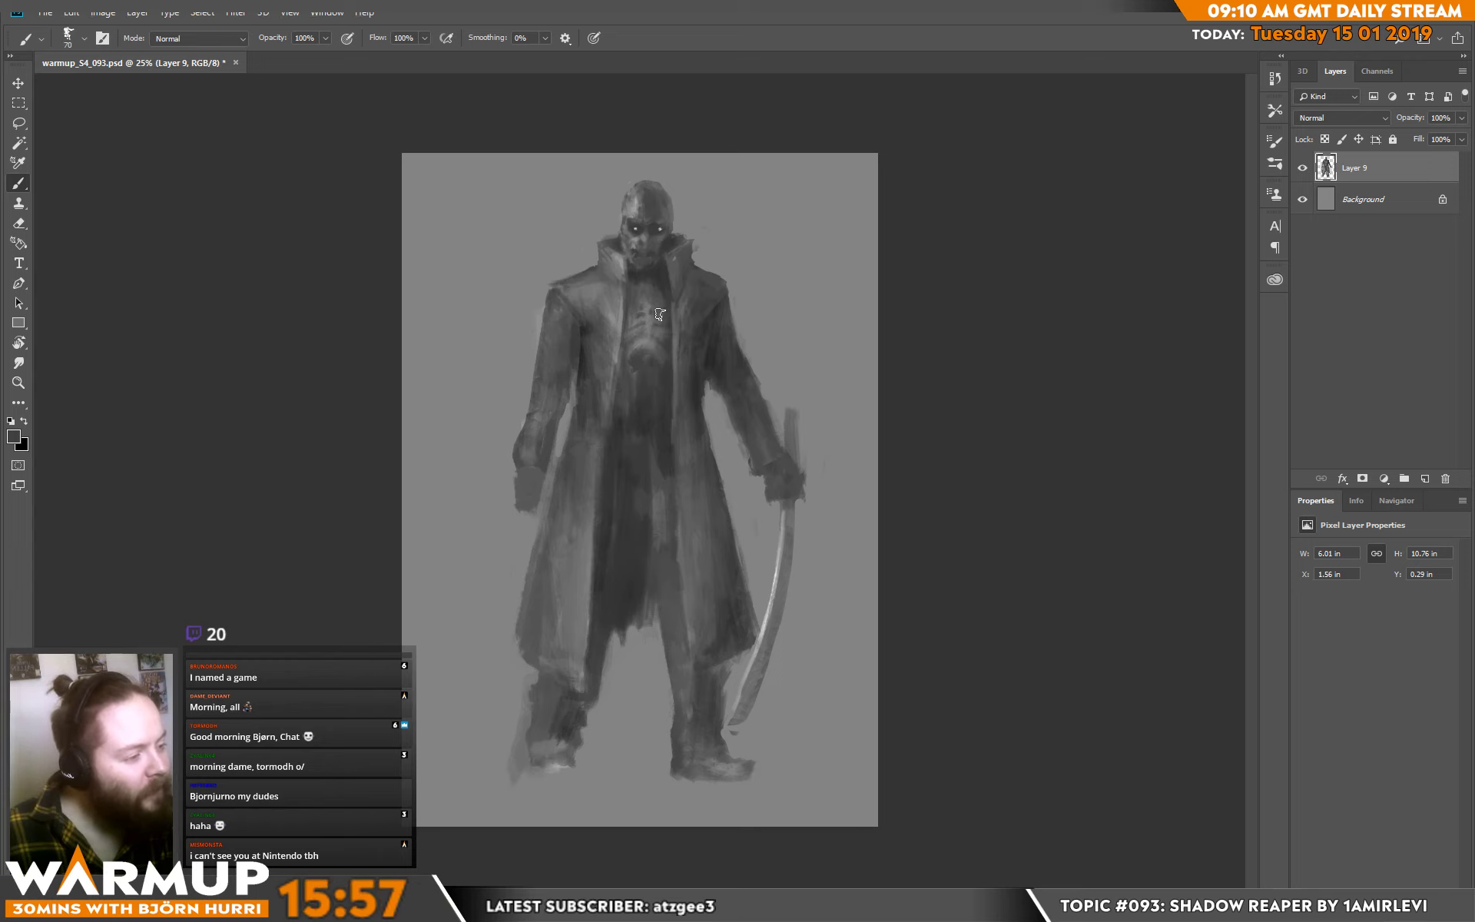
right_click(693, 320)
click(790, 247)
alt+click(646, 335)
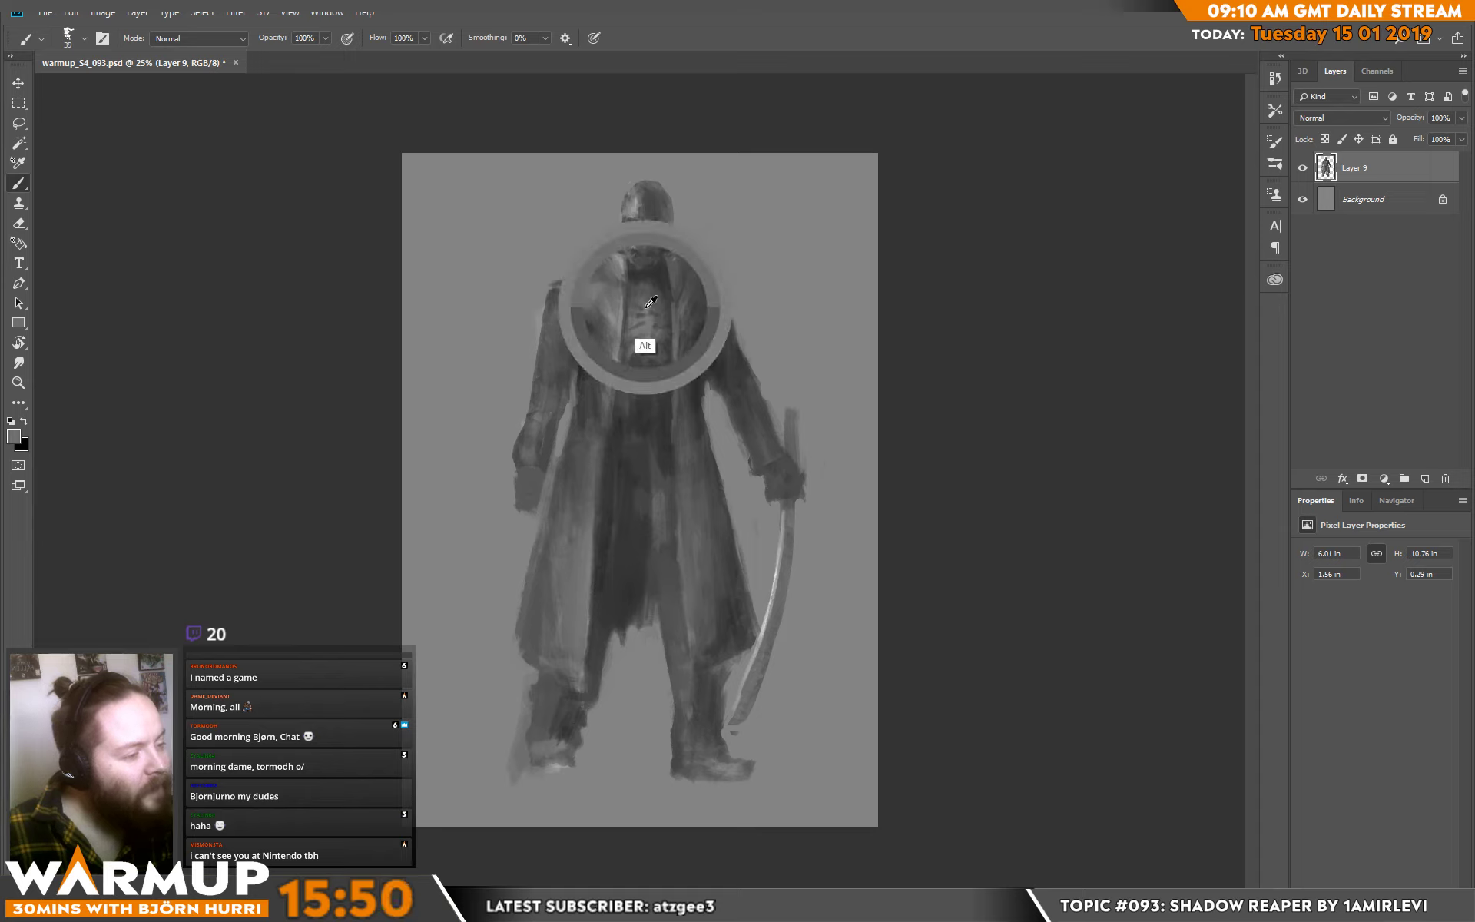
Reduce the brush to 20 px and paint fine neck and collarbone details between the coat lapels.
alt+click(639, 297)
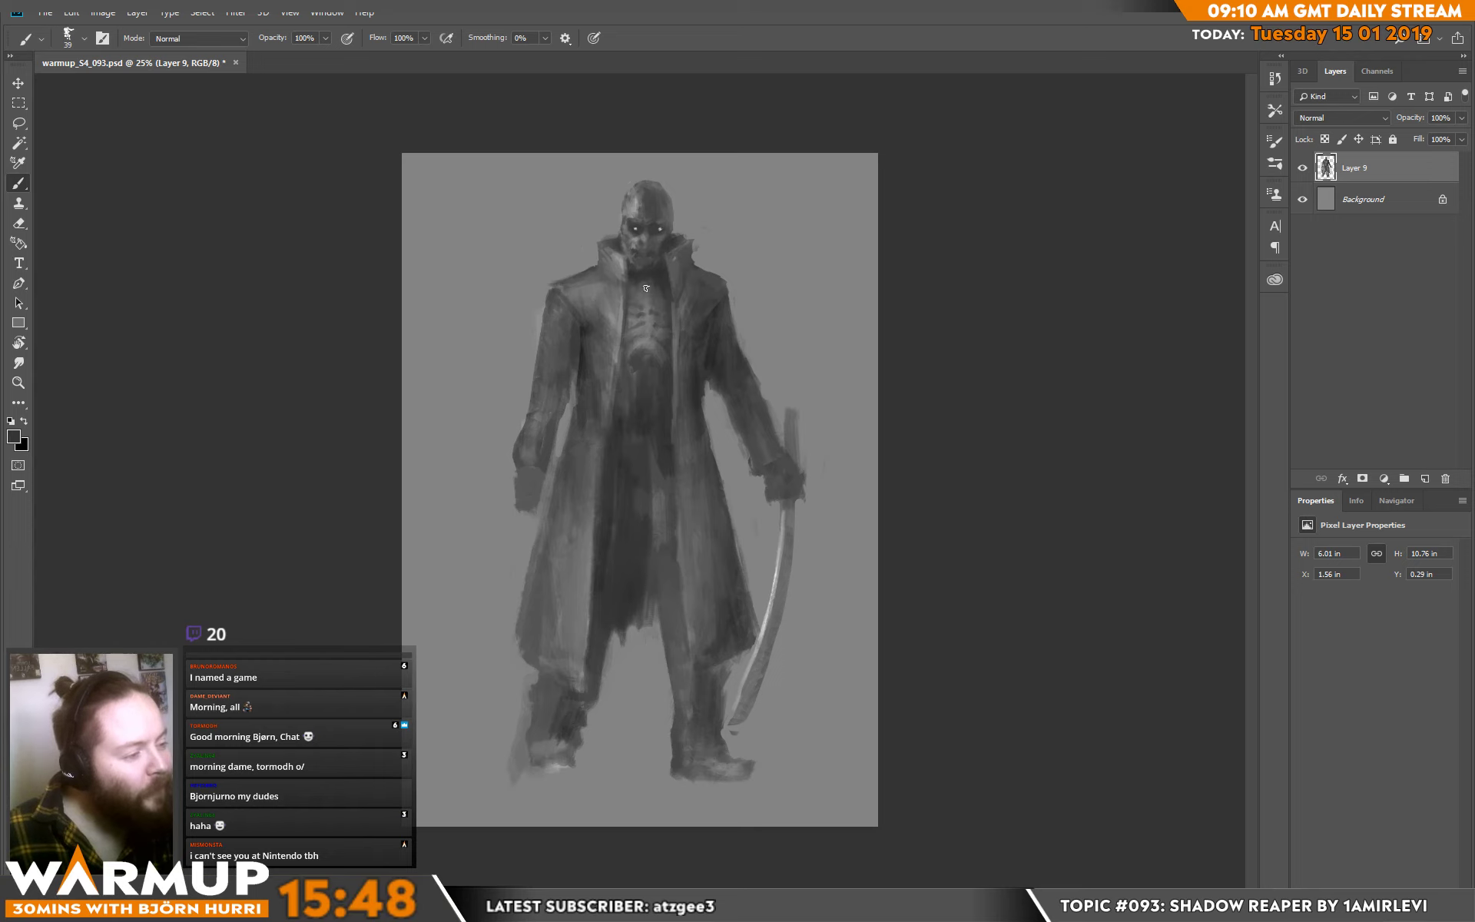
right_click(653, 286)
click(783, 246)
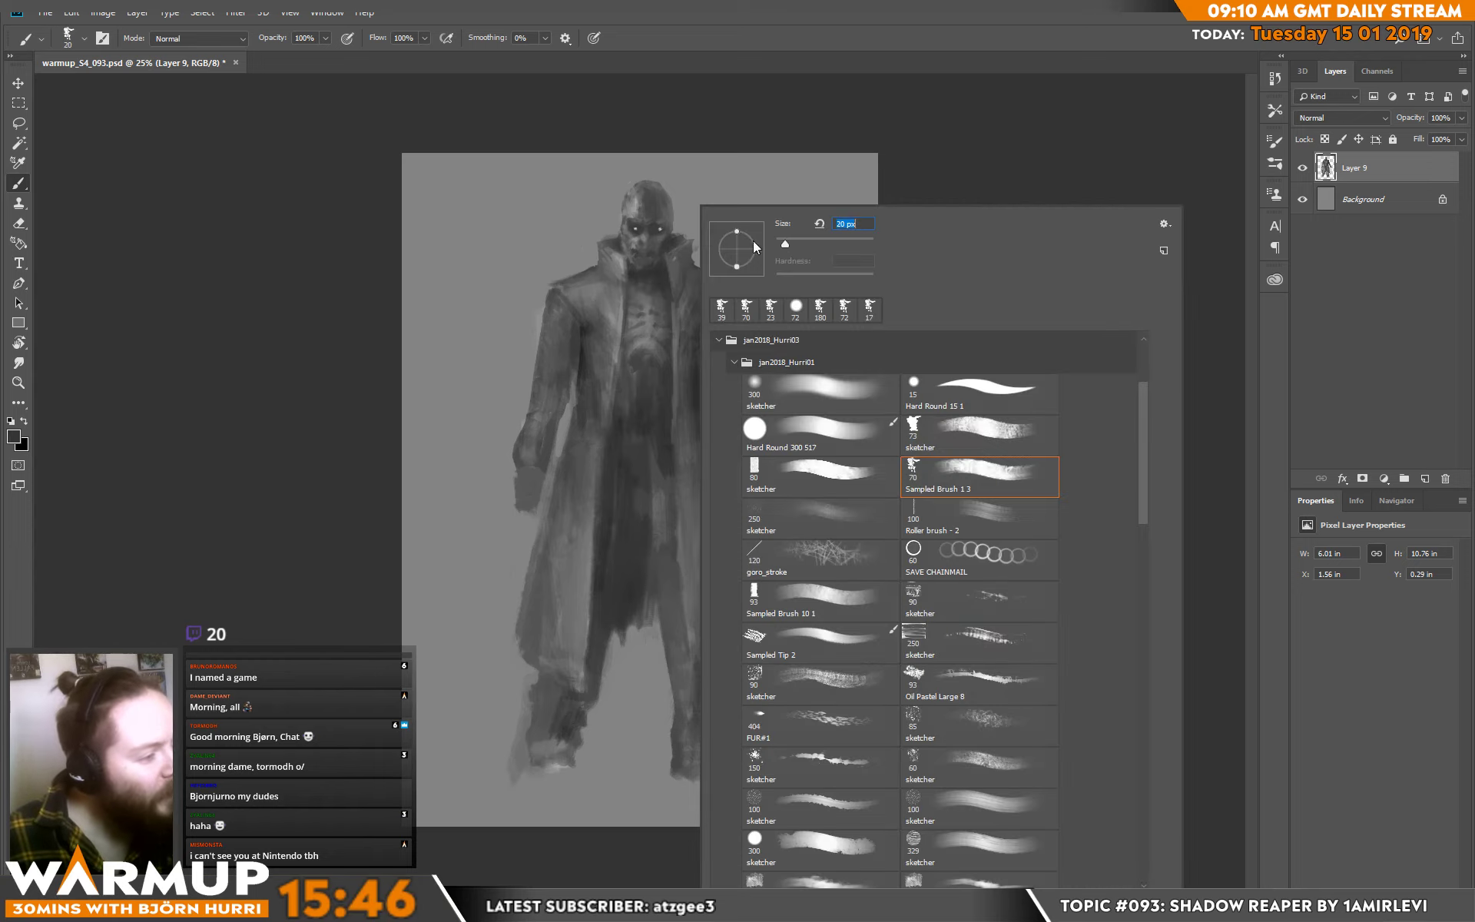
alt+click(648, 289)
alt+click(648, 289)
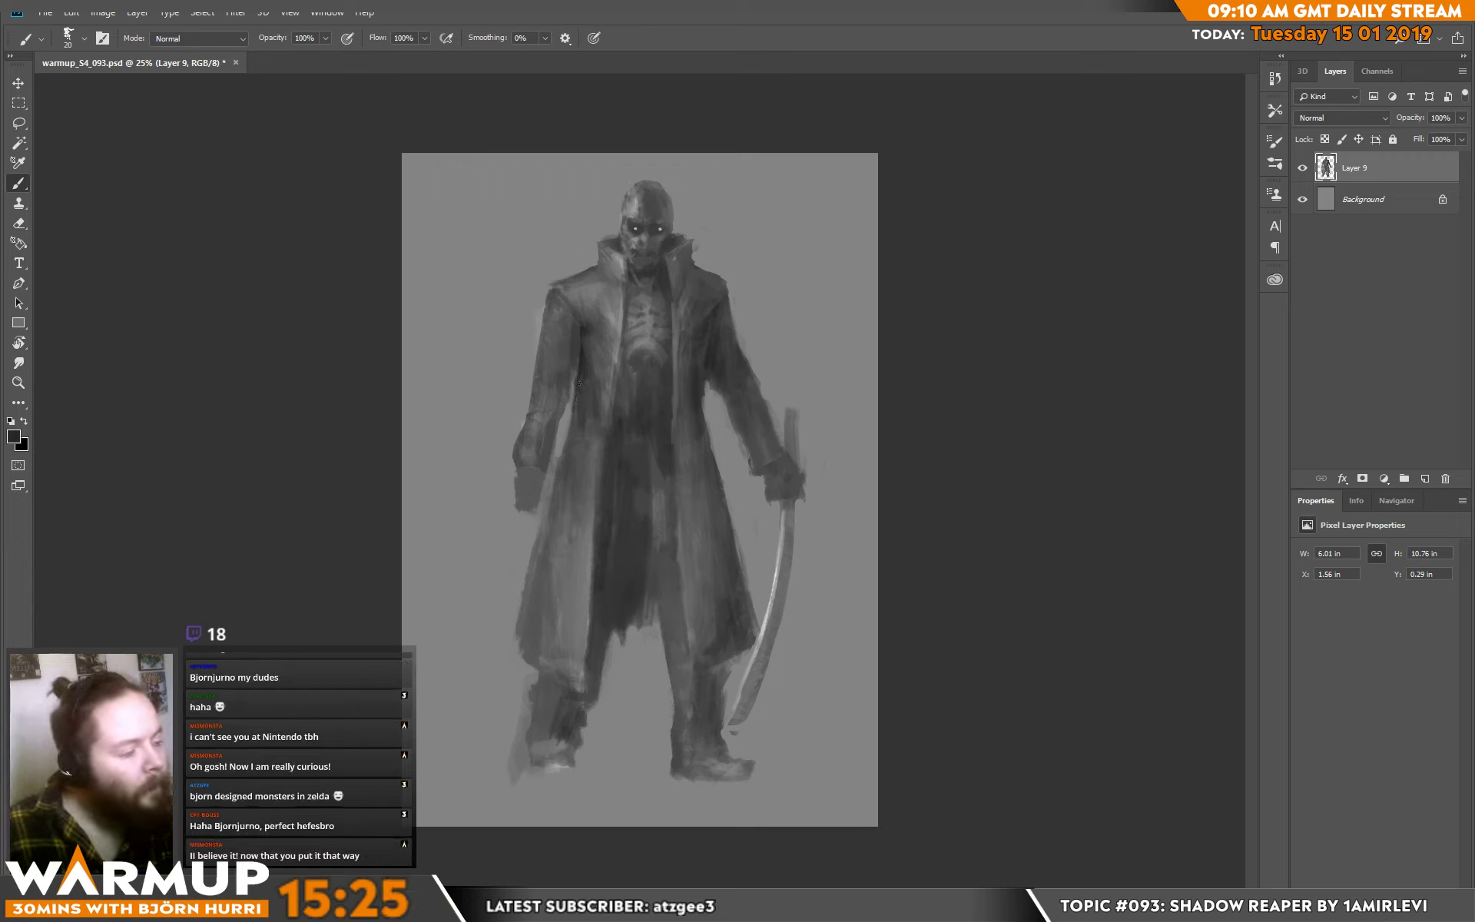
Set the brush to 45 px and smooth the shading of both coat shoulders and the upper sleeves with sampled greys.
drag(575, 370, 572, 390)
right_click(688, 305)
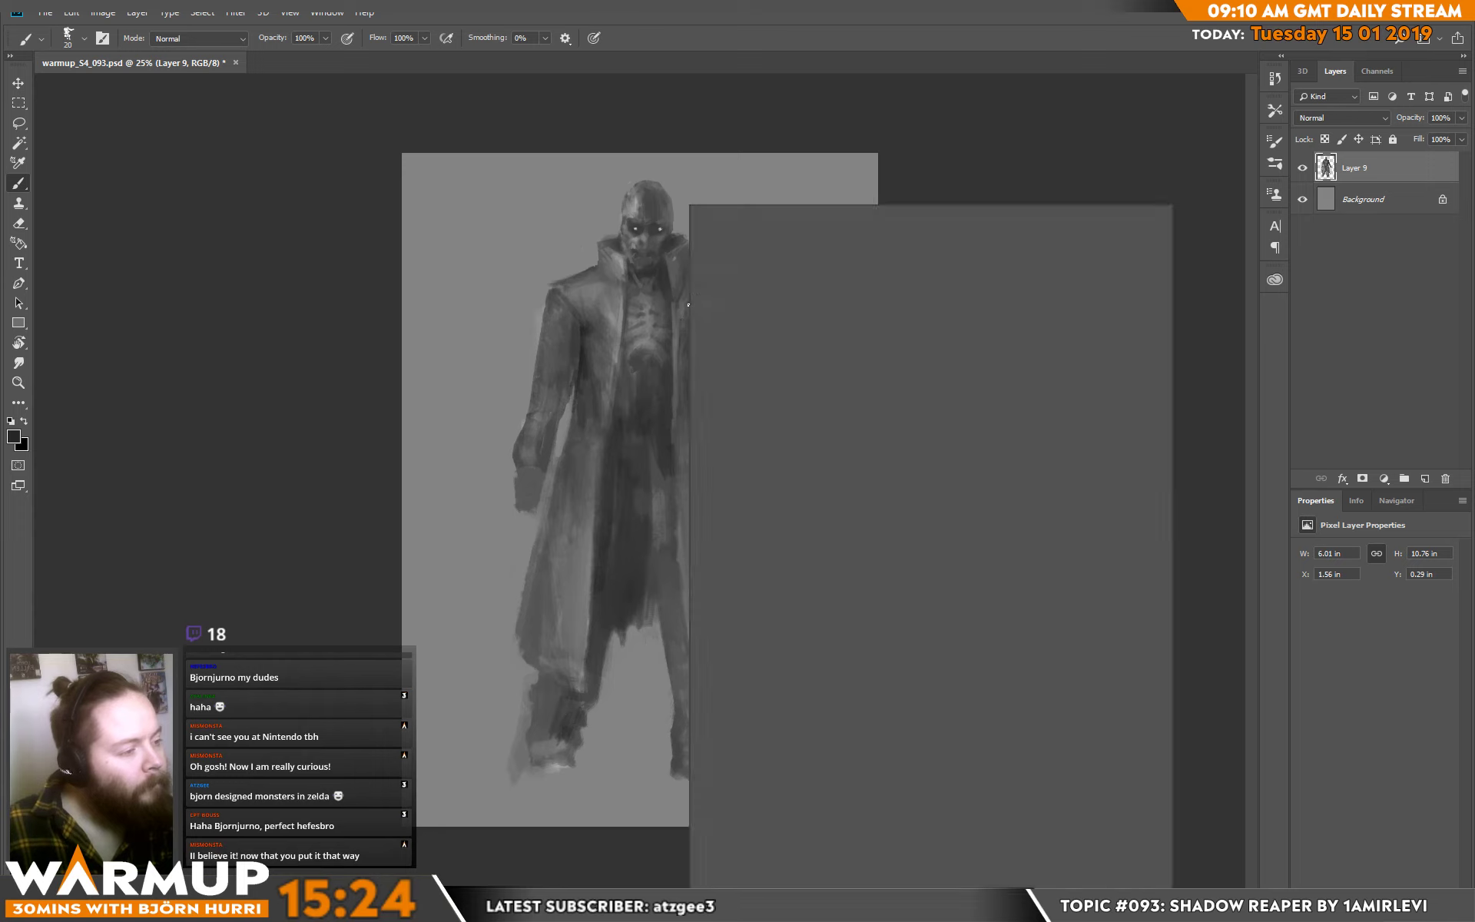
click(564, 318)
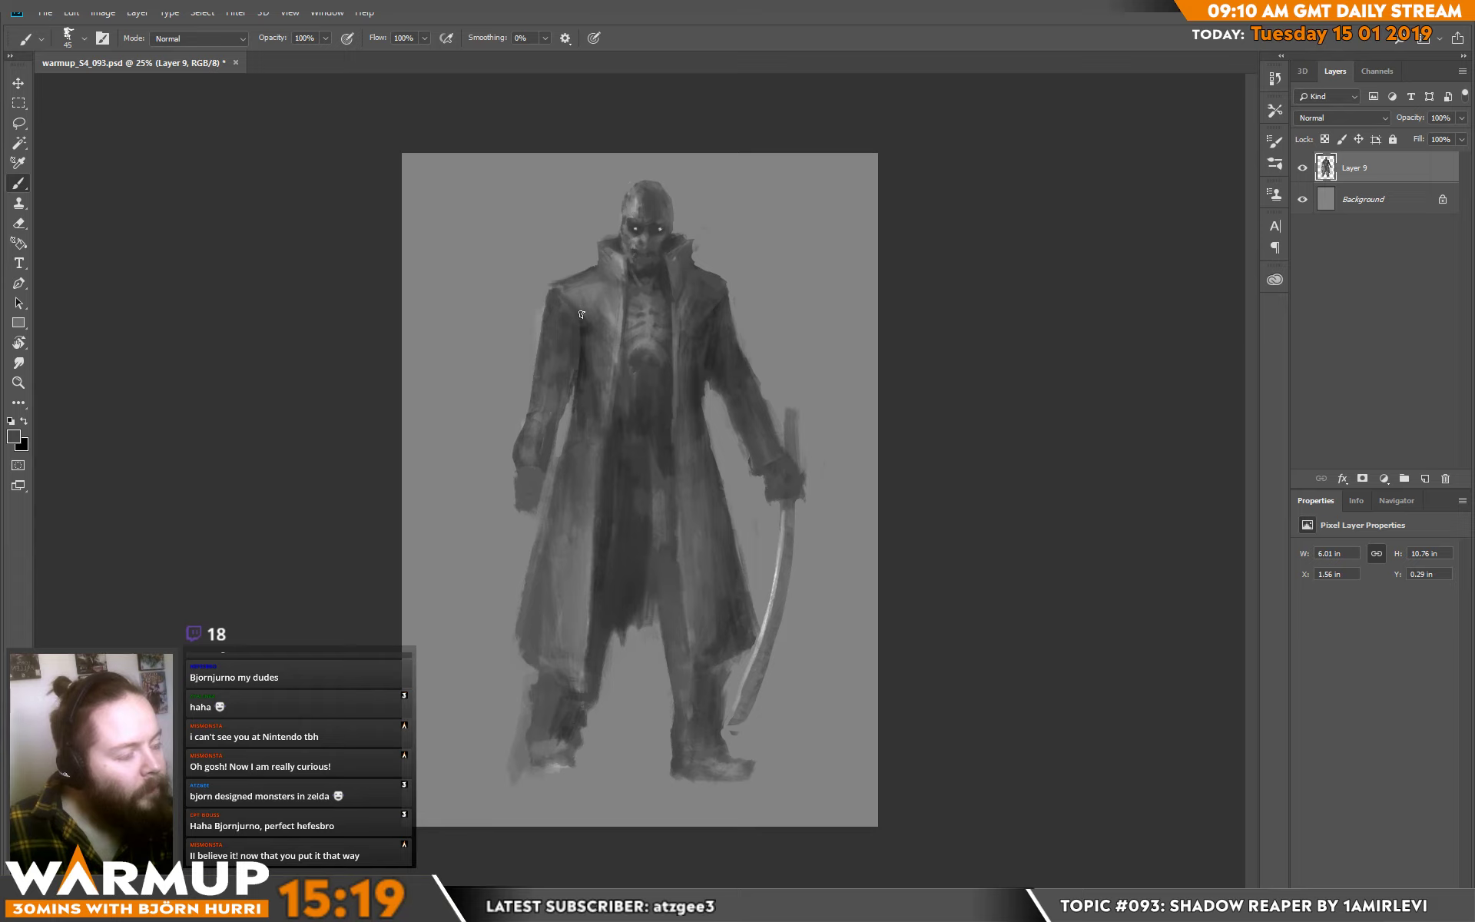
key(alt)
alt+click(692, 290)
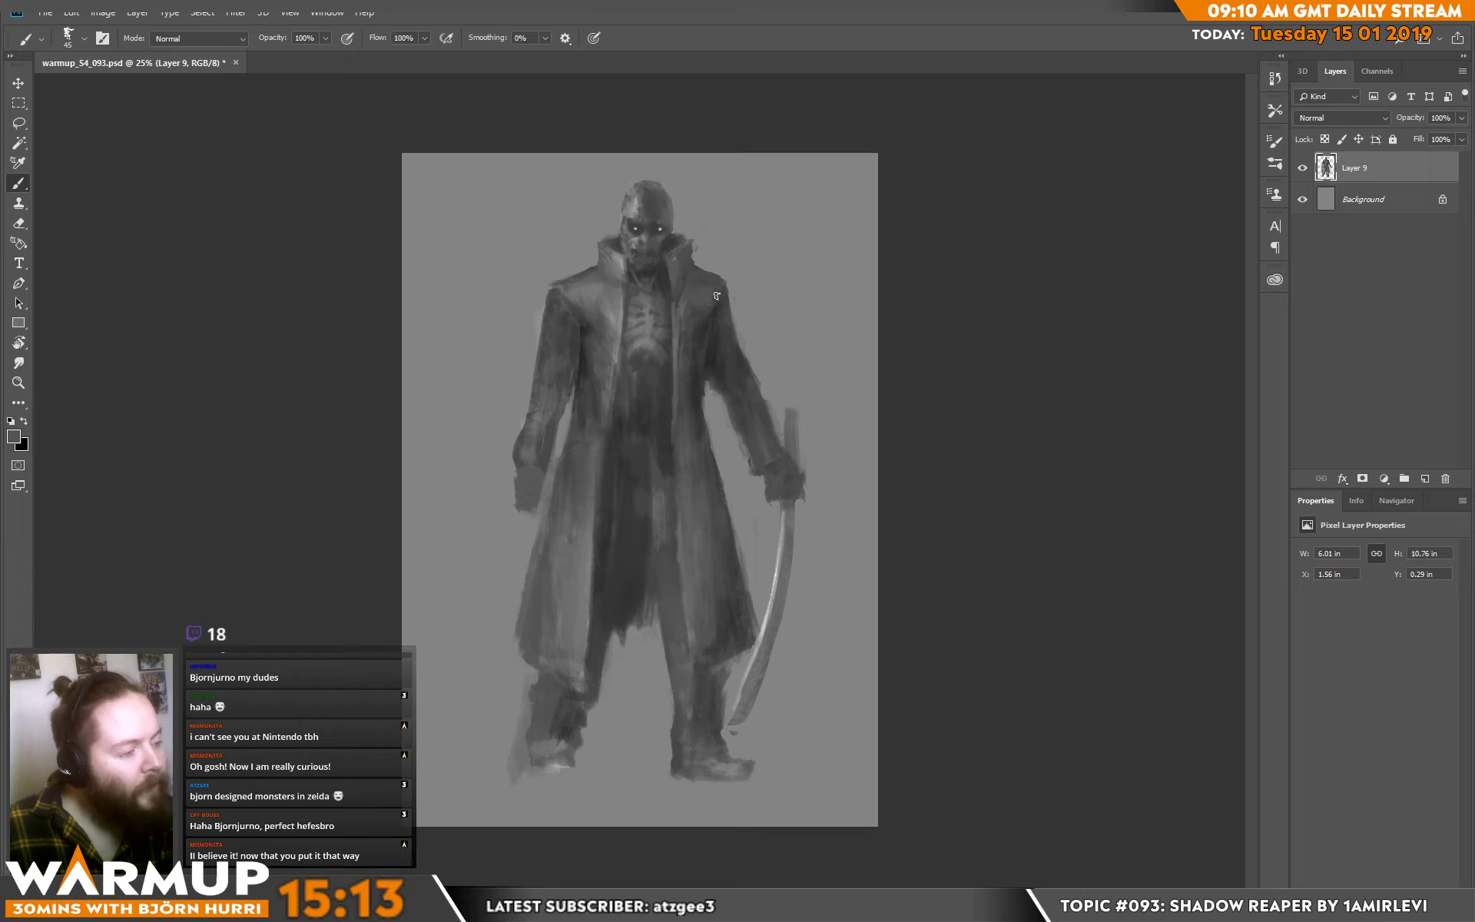
alt+click(717, 300)
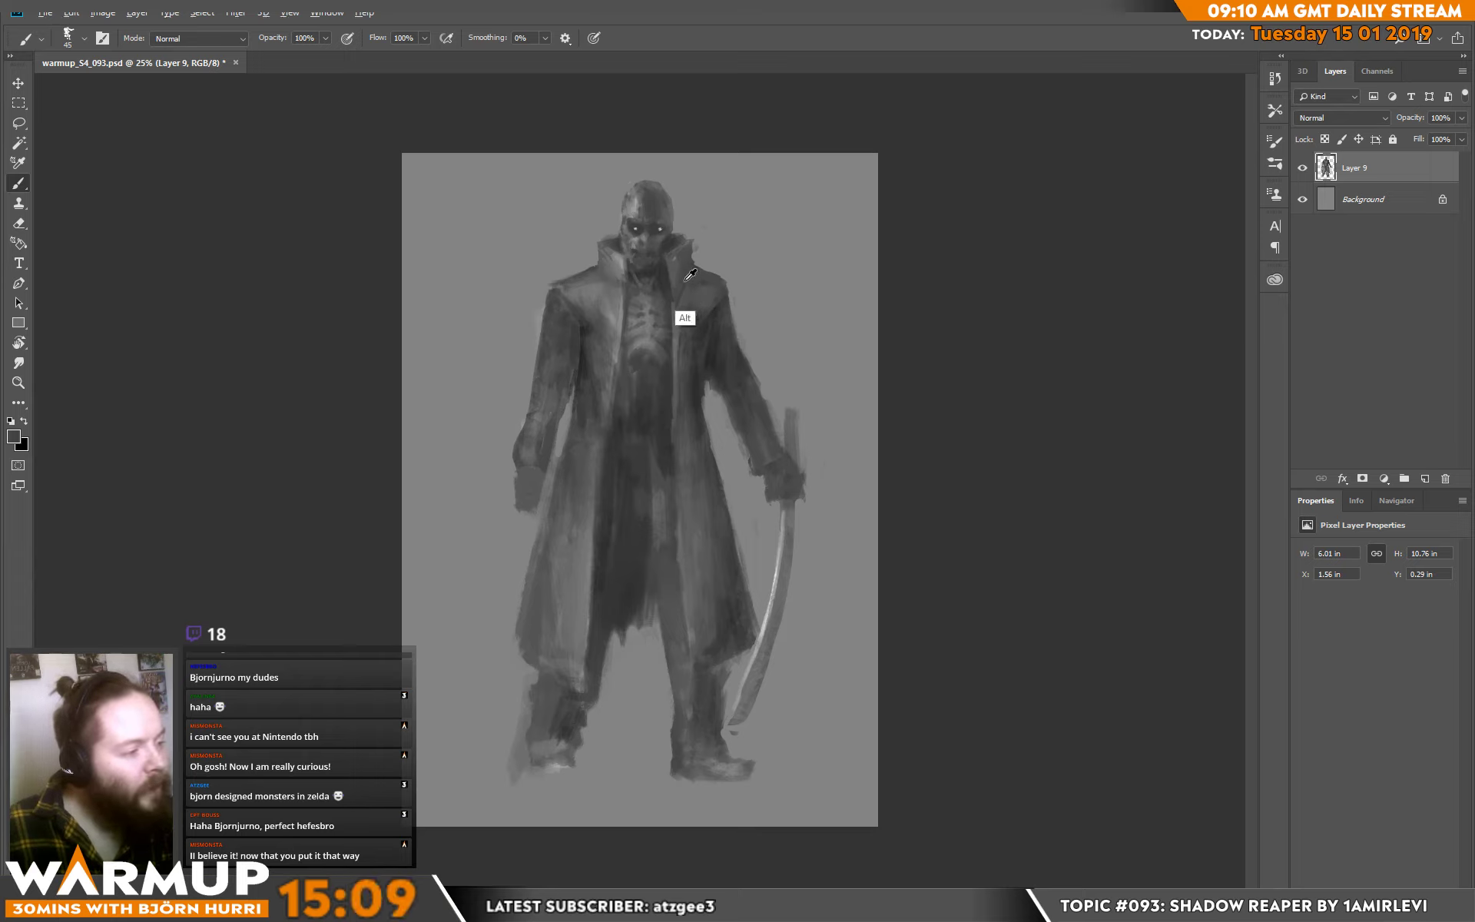
alt+click(676, 281)
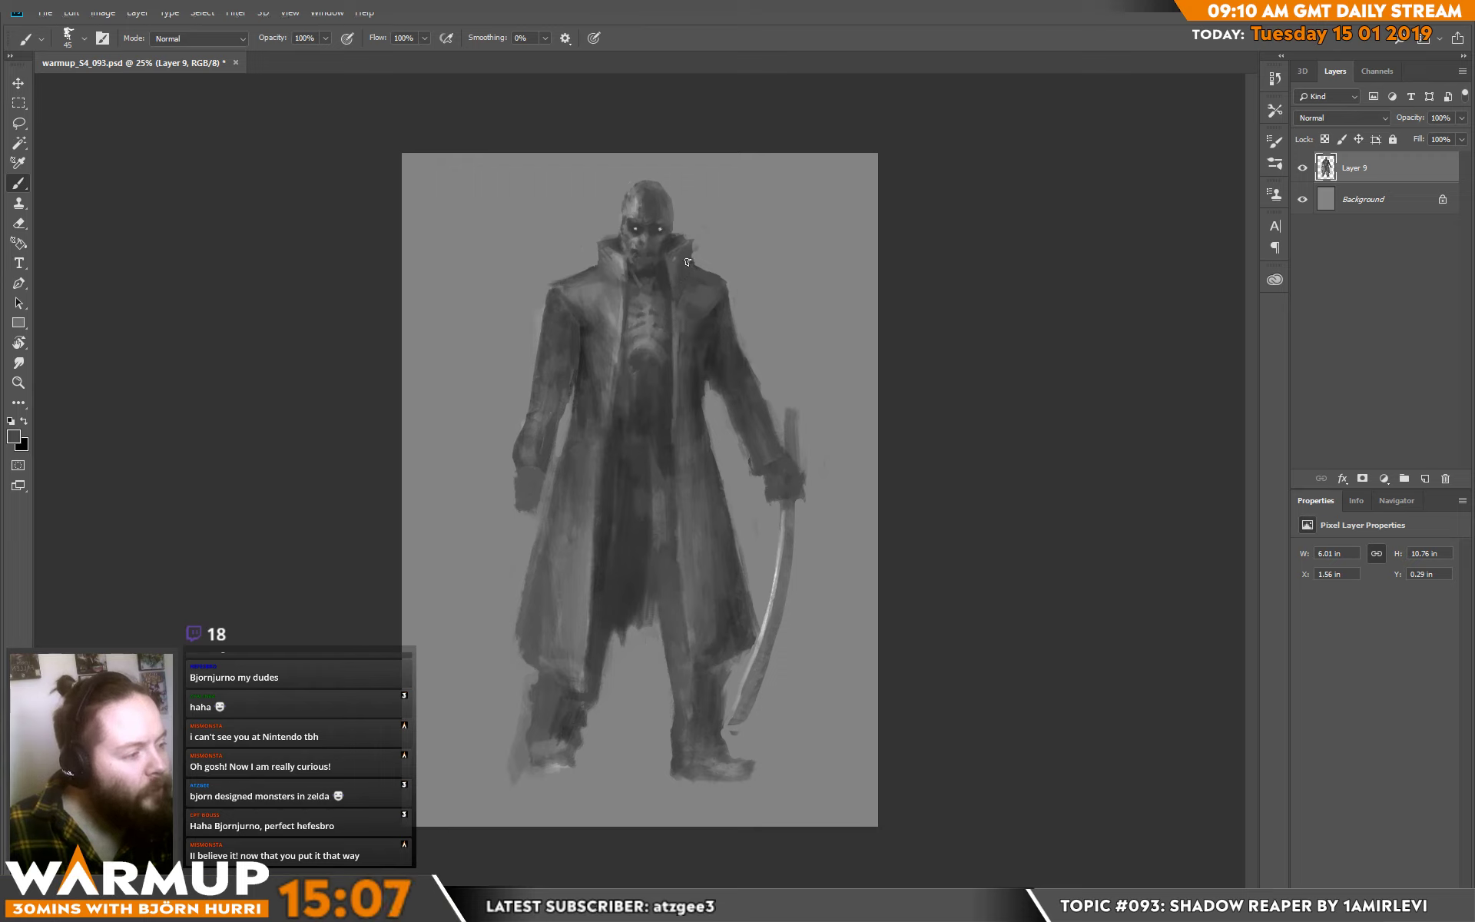
Clean up the outer edges of the raised collar on both sides with the background grey and sampled coat tones.
alt+click(699, 257)
alt+click(696, 235)
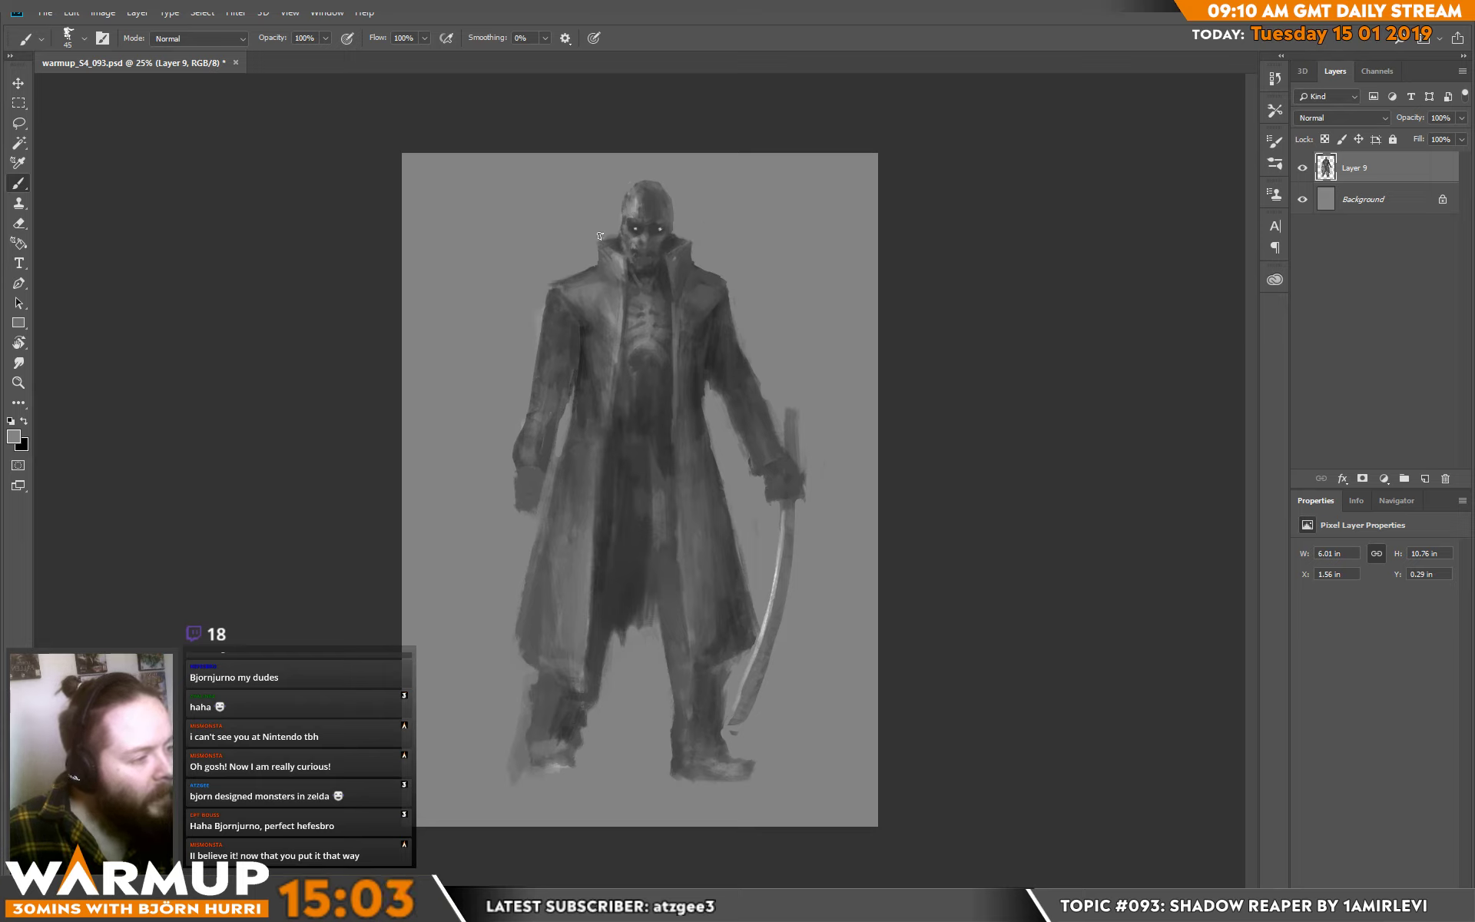
alt+click(618, 259)
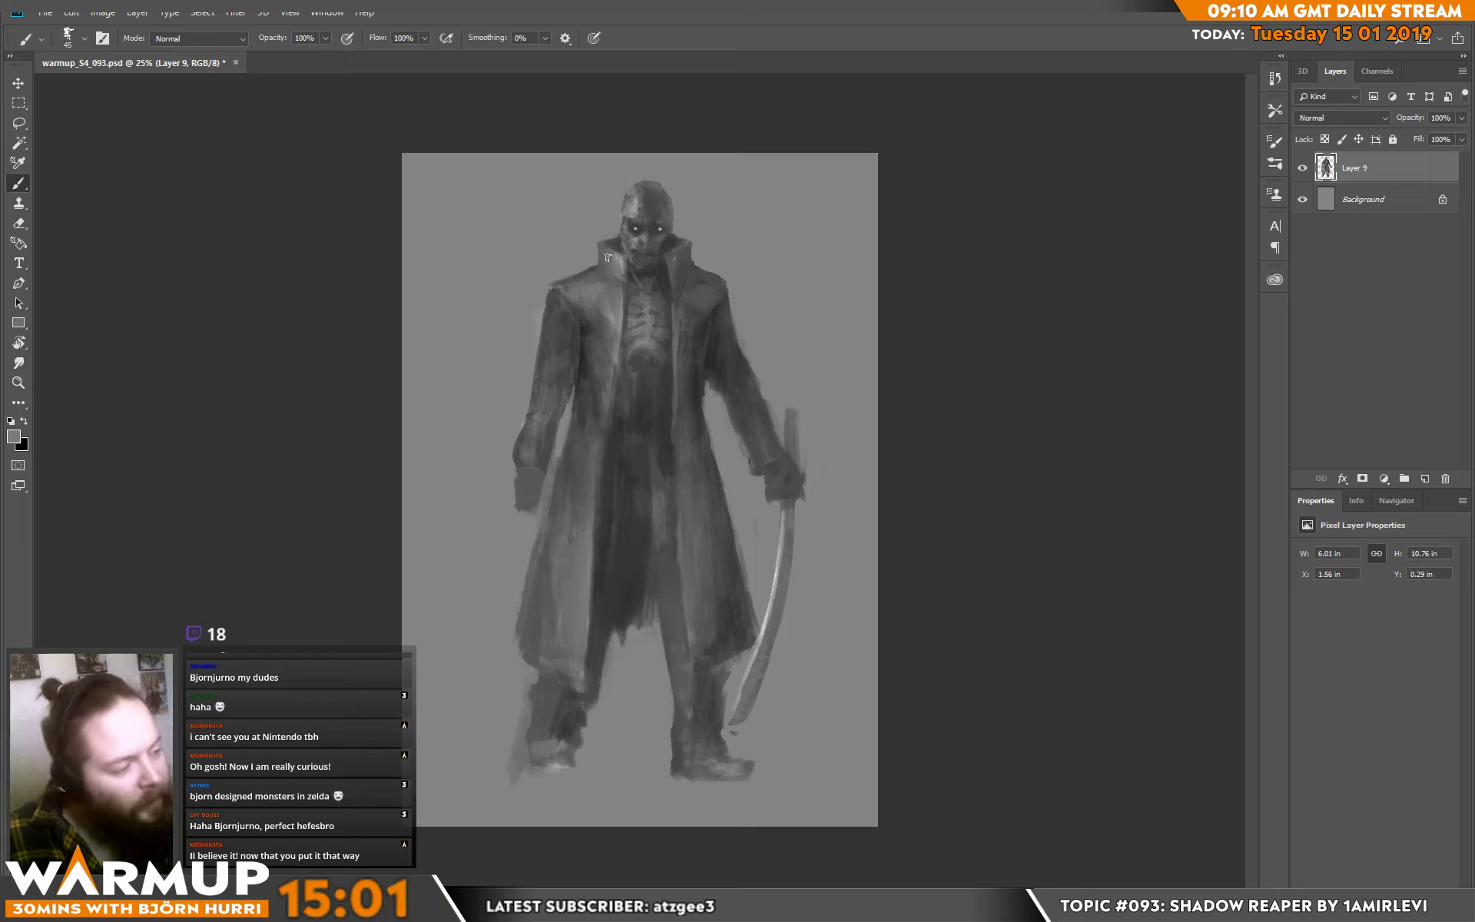
alt+click(605, 265)
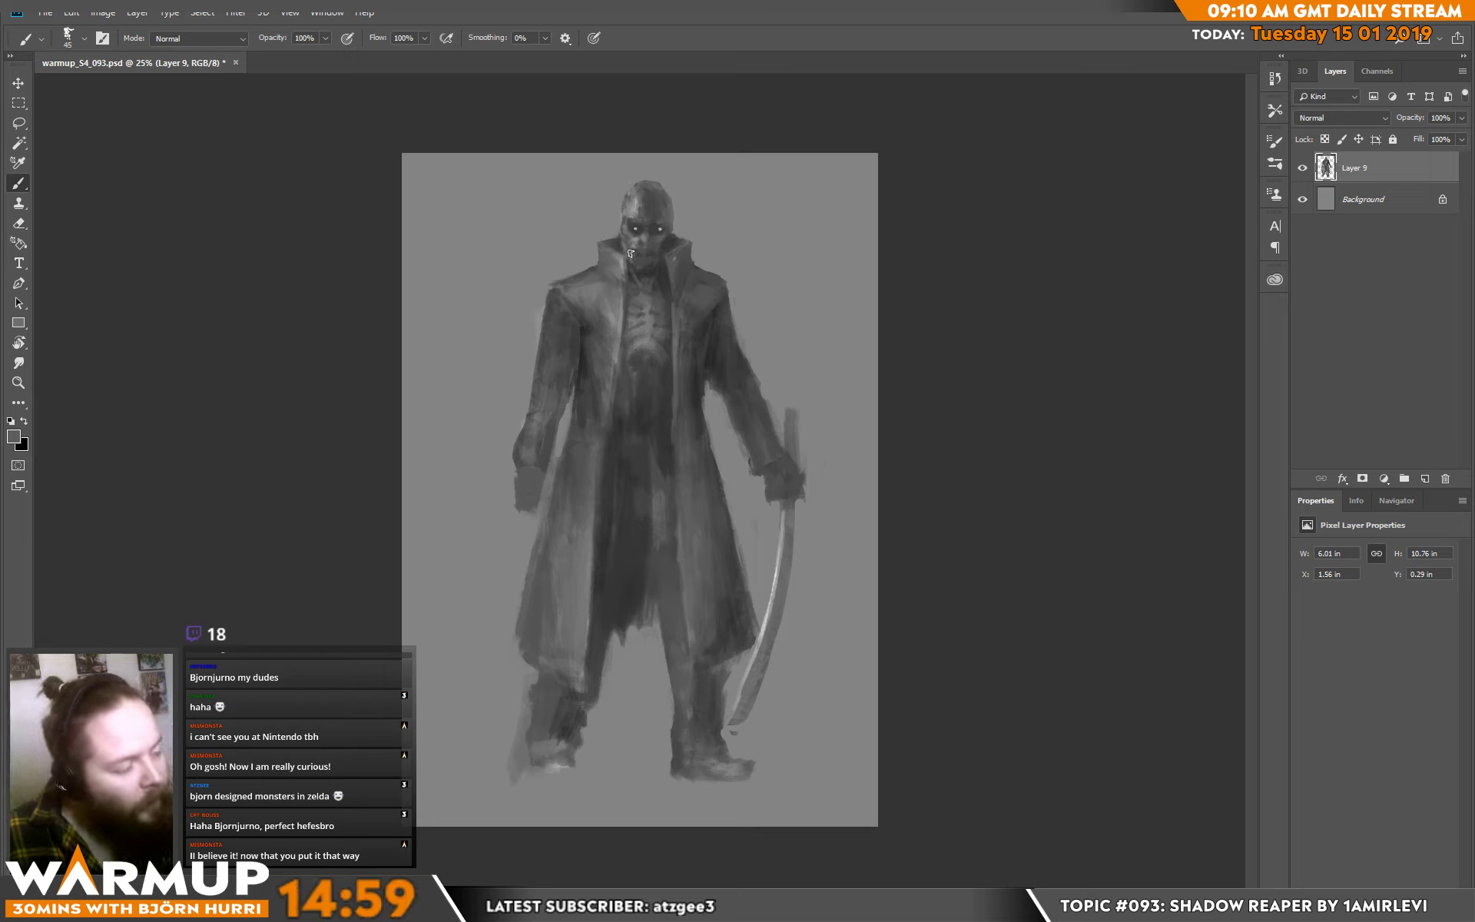
Reduce the brush to 20 px and refine the collar and inner lapel edge on the side away from the sword.
right_click(611, 251)
drag(714, 236, 703, 232)
click(606, 245)
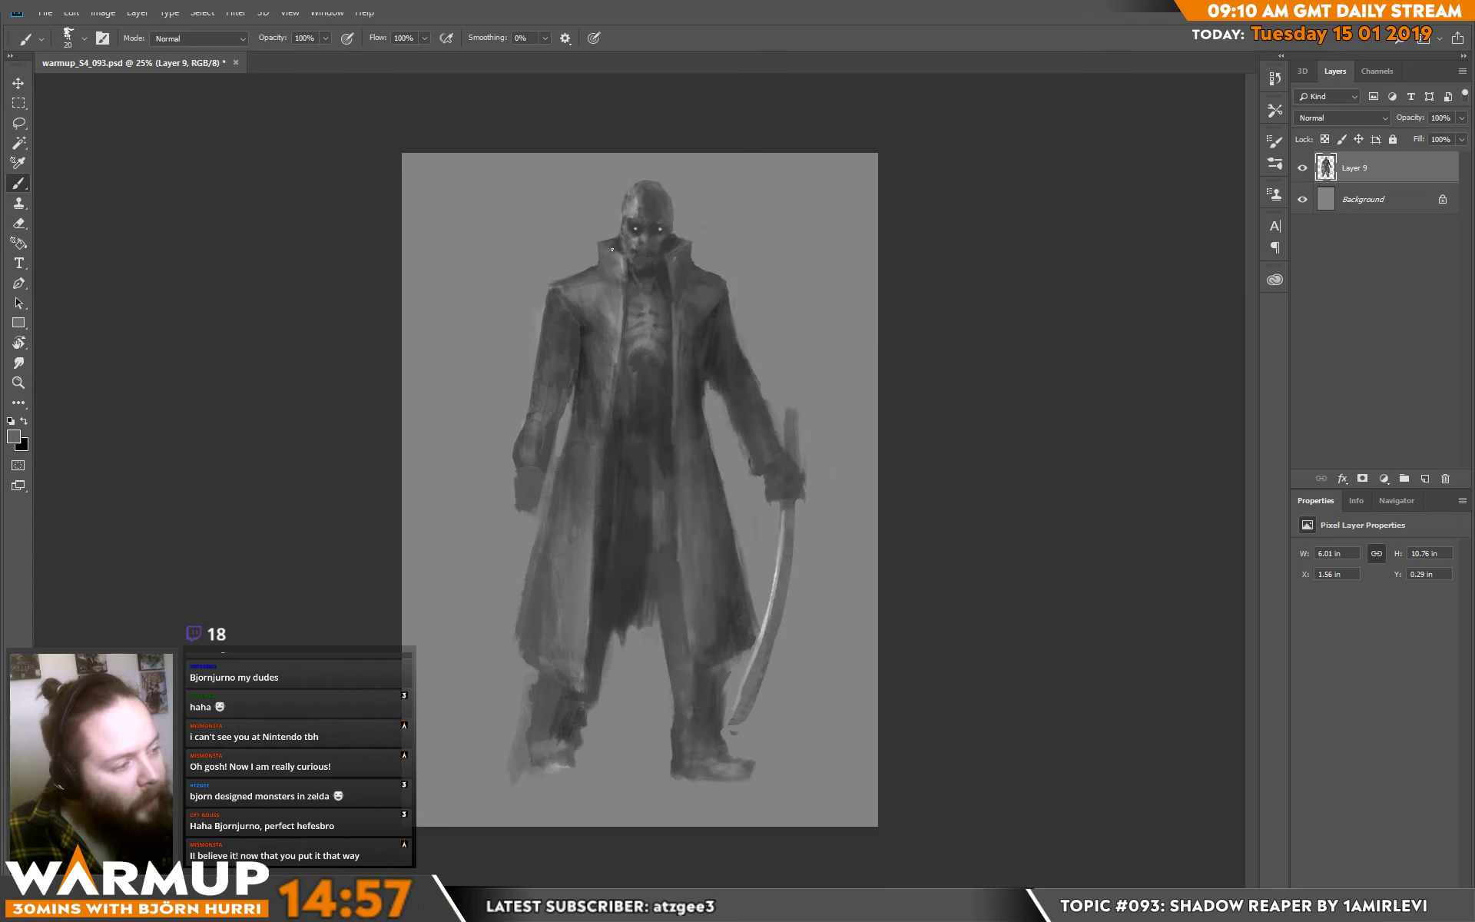
alt+click(622, 244)
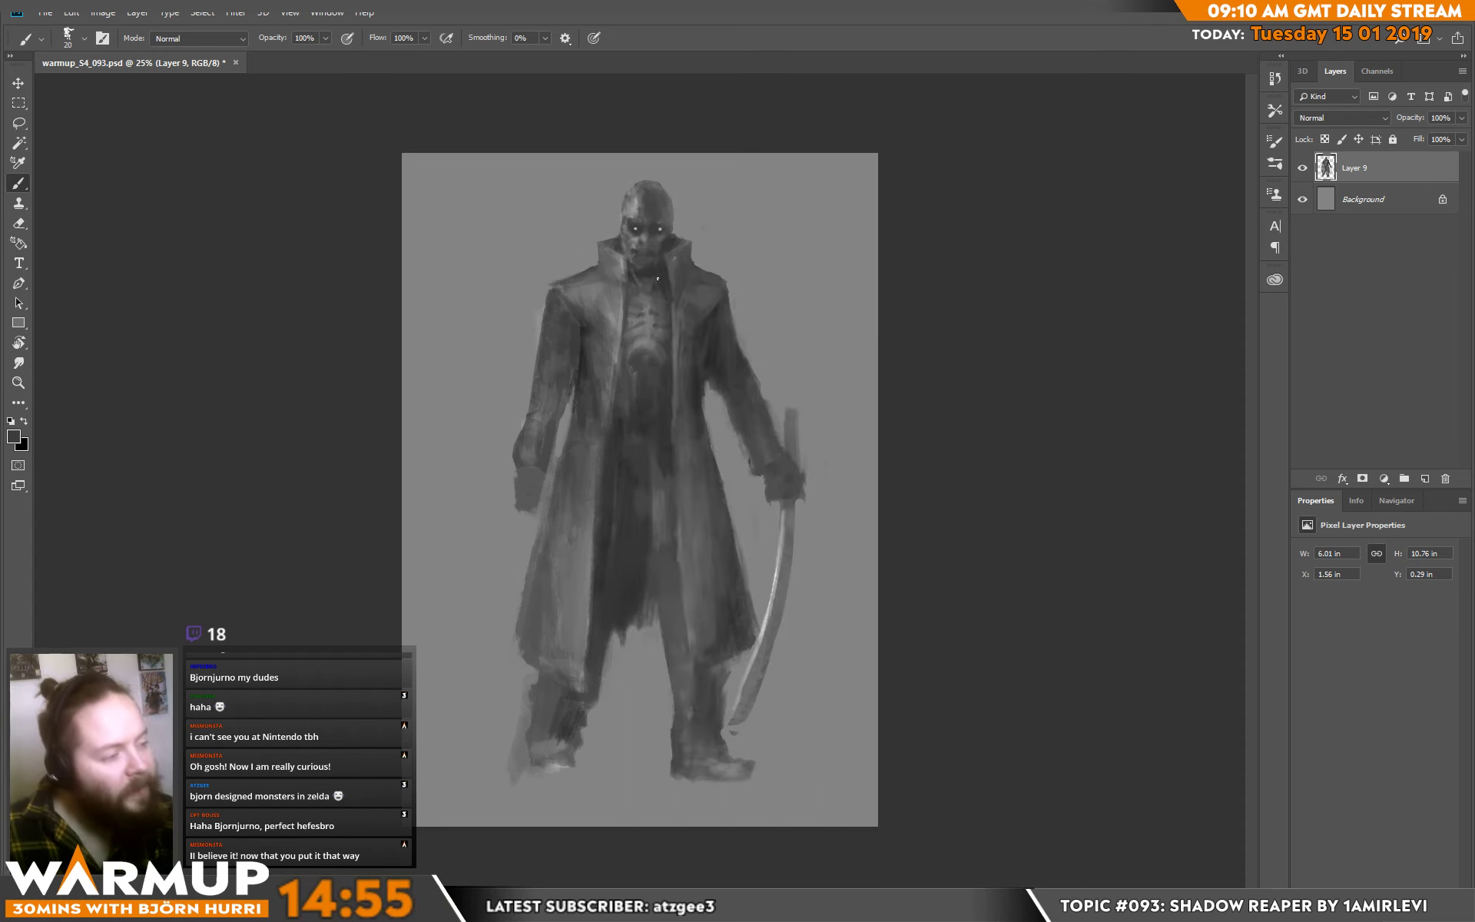
alt+click(621, 267)
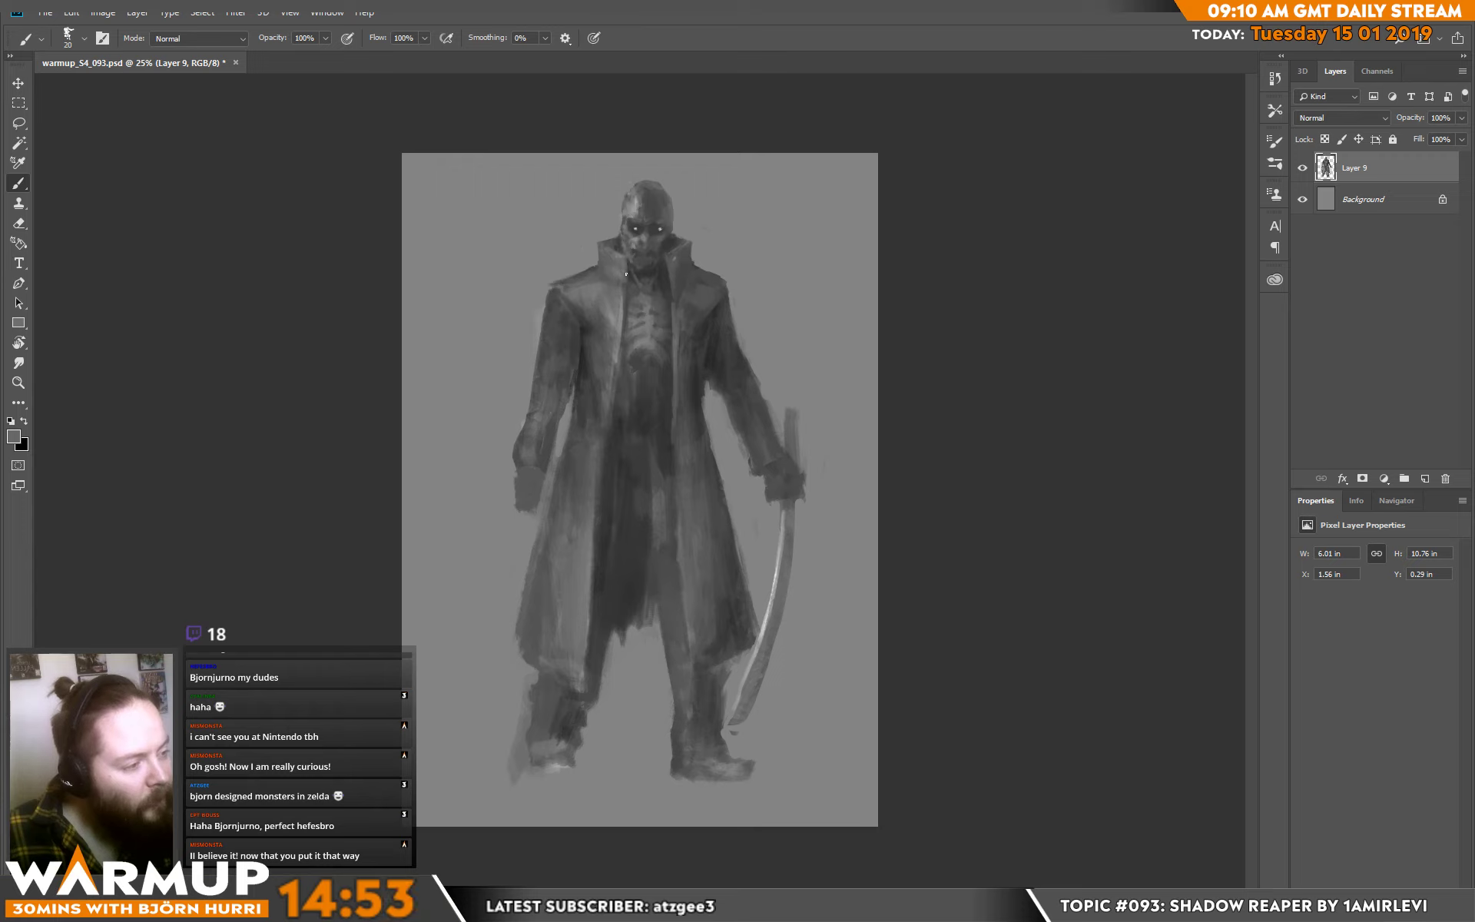
alt+click(627, 289)
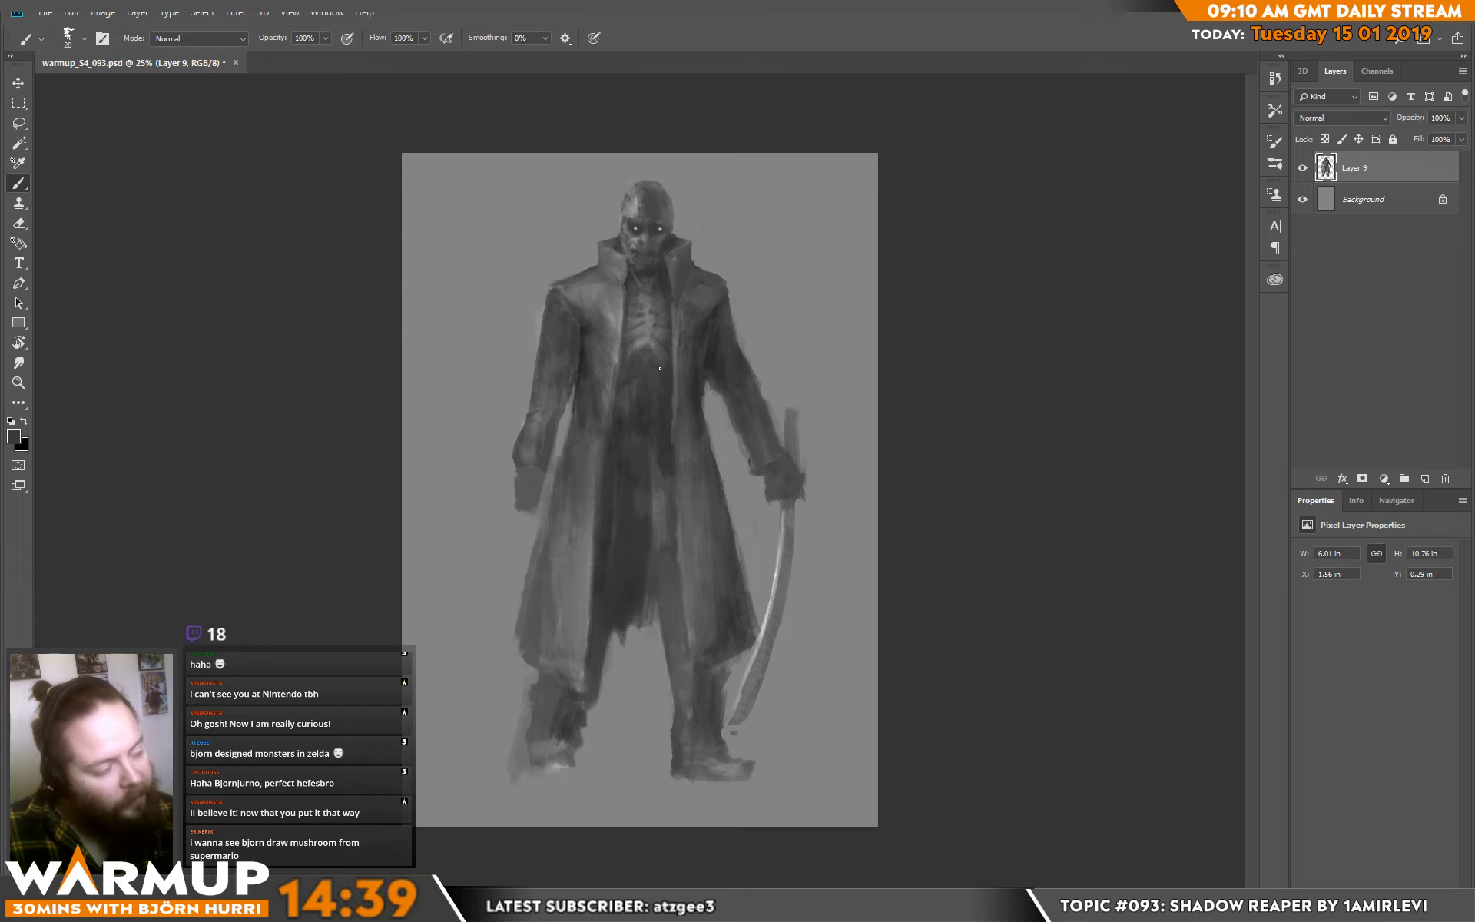
Enlarge the brush to 44 px and darken the abdomen beneath the ribcage between the open coat edges.
right_click(659, 369)
alt+click(642, 391)
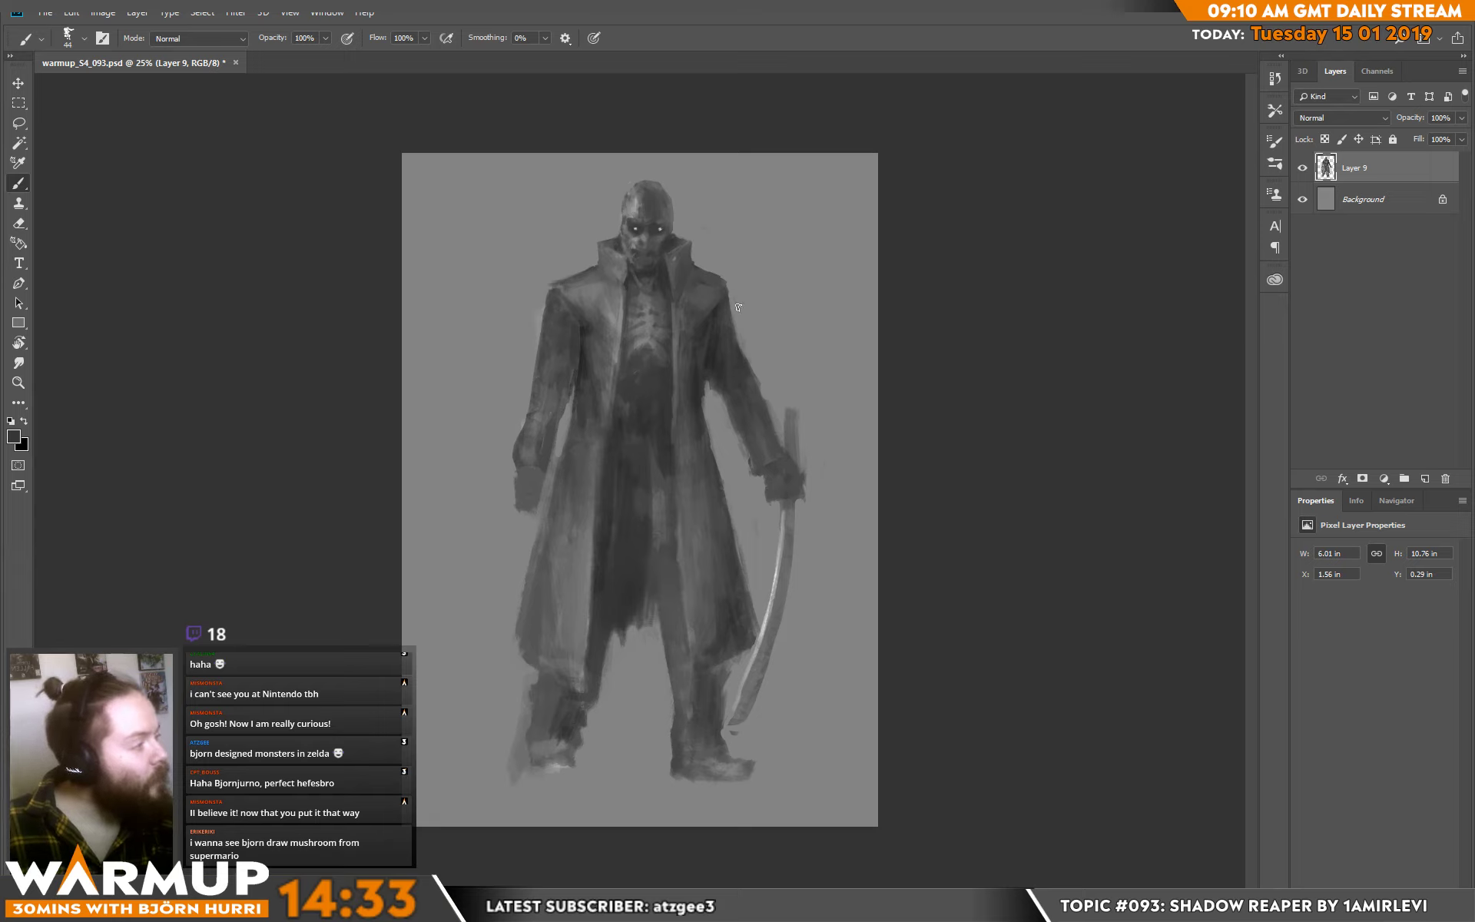
alt+click(619, 388)
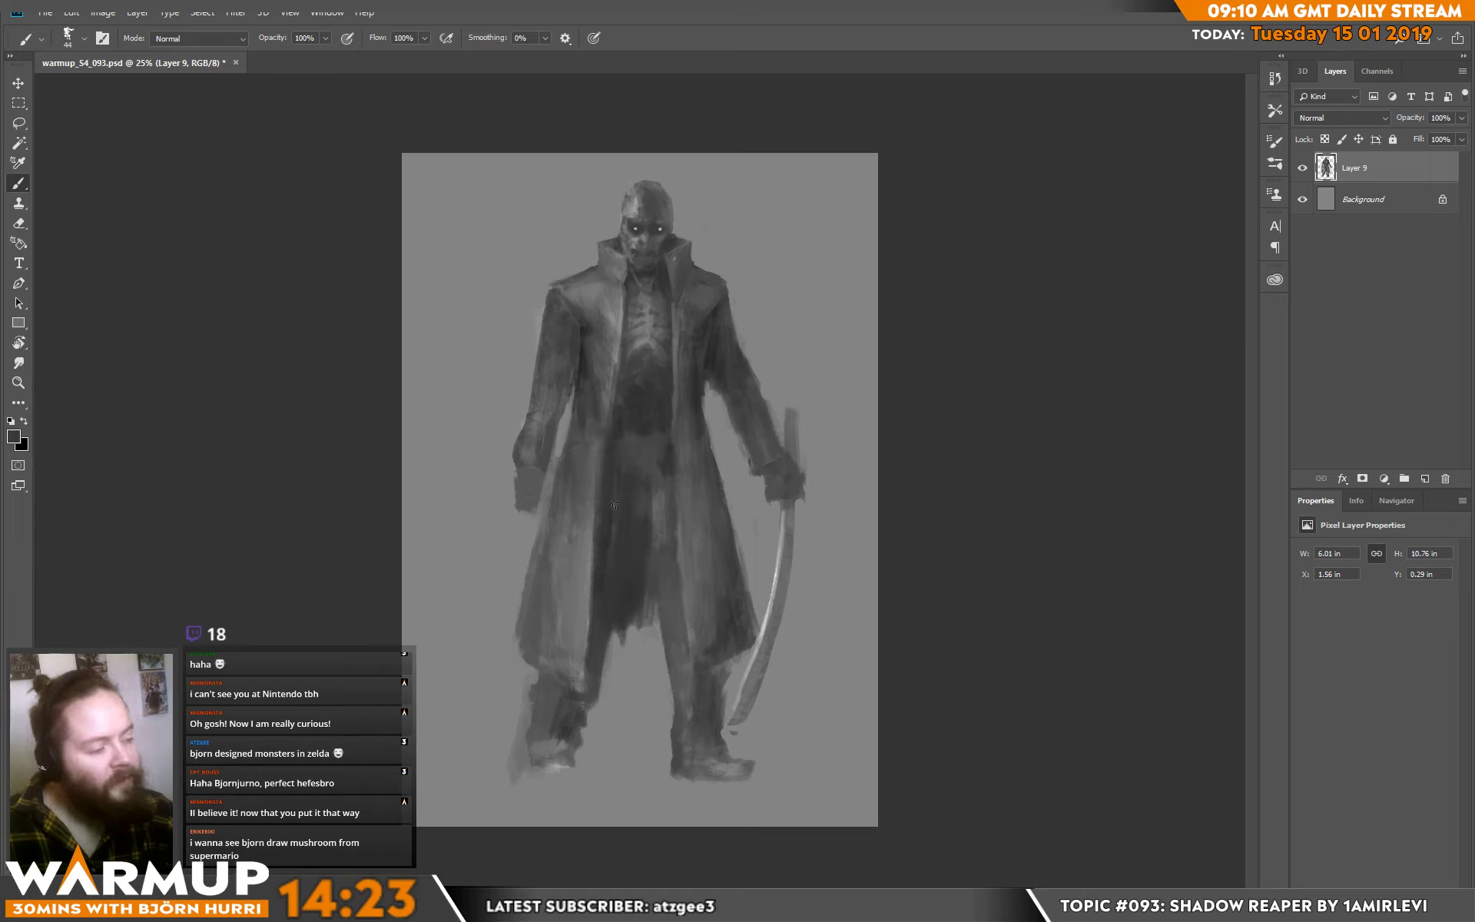
Fill the gap between the legs with dark grey, extend the coat's back hem downward, and define the inner leg edges.
alt+click(609, 570)
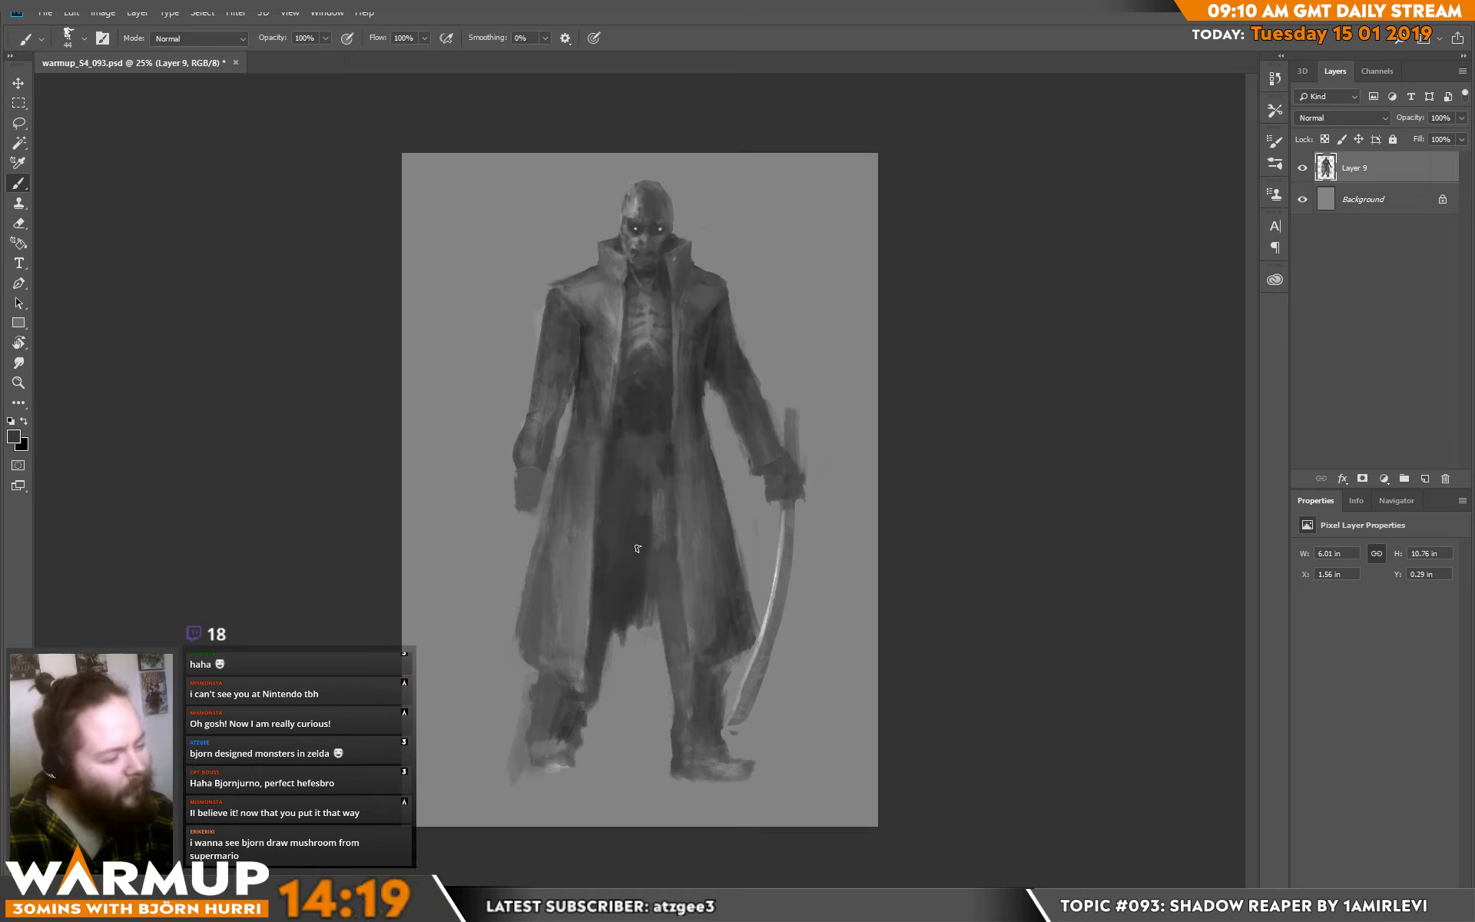
mouse_move(648, 579)
mouse_down()
mouse_move(654, 627)
mouse_move(646, 649)
mouse_move(624, 650)
mouse_move(659, 654)
mouse_move(654, 609)
mouse_up()
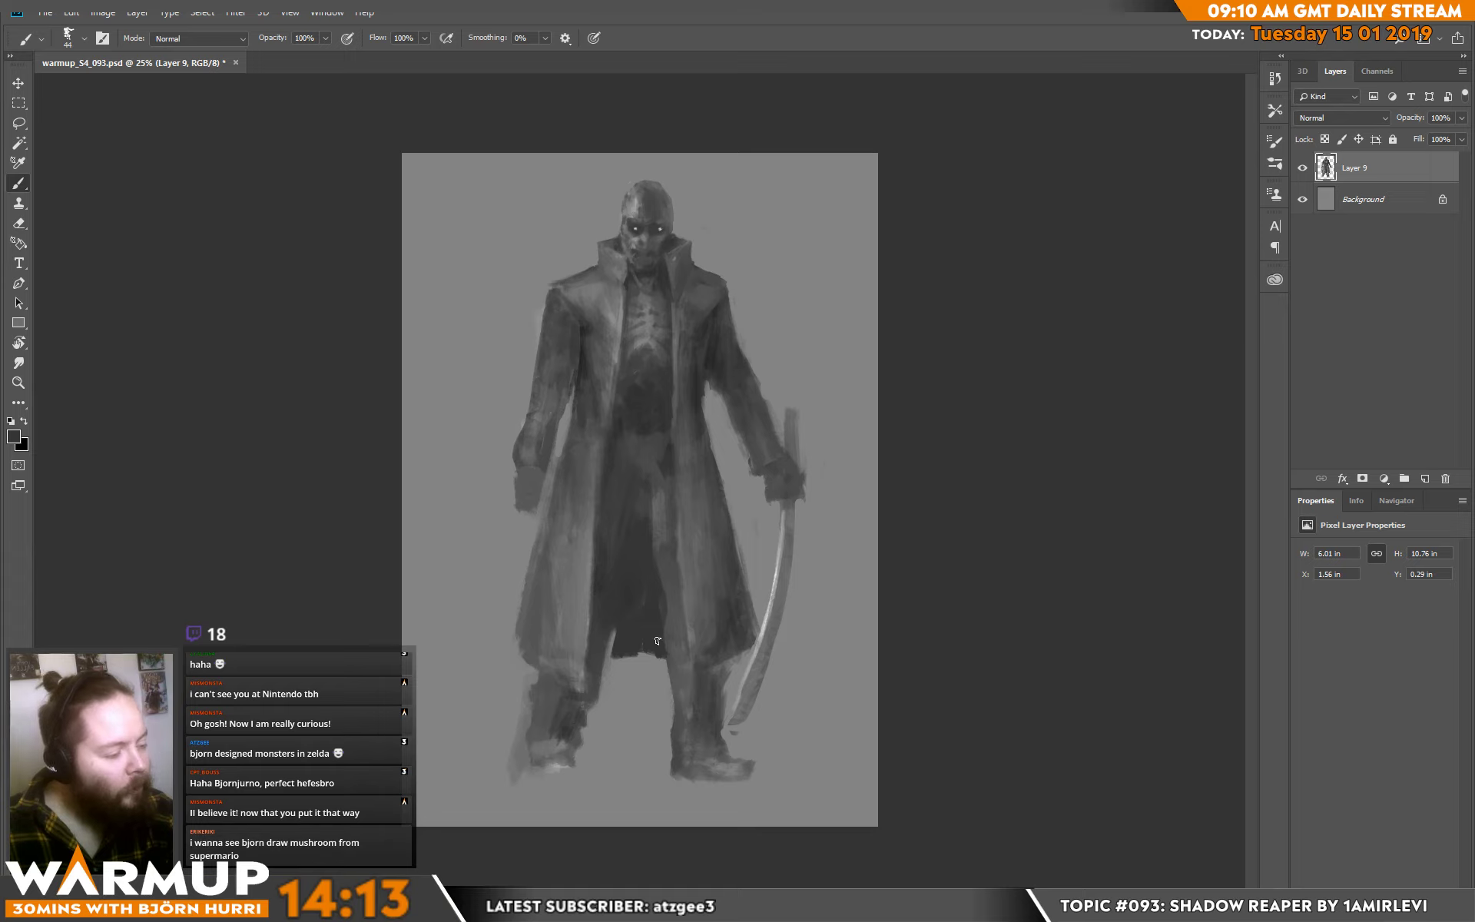
key(alt)
drag(670, 638, 665, 600)
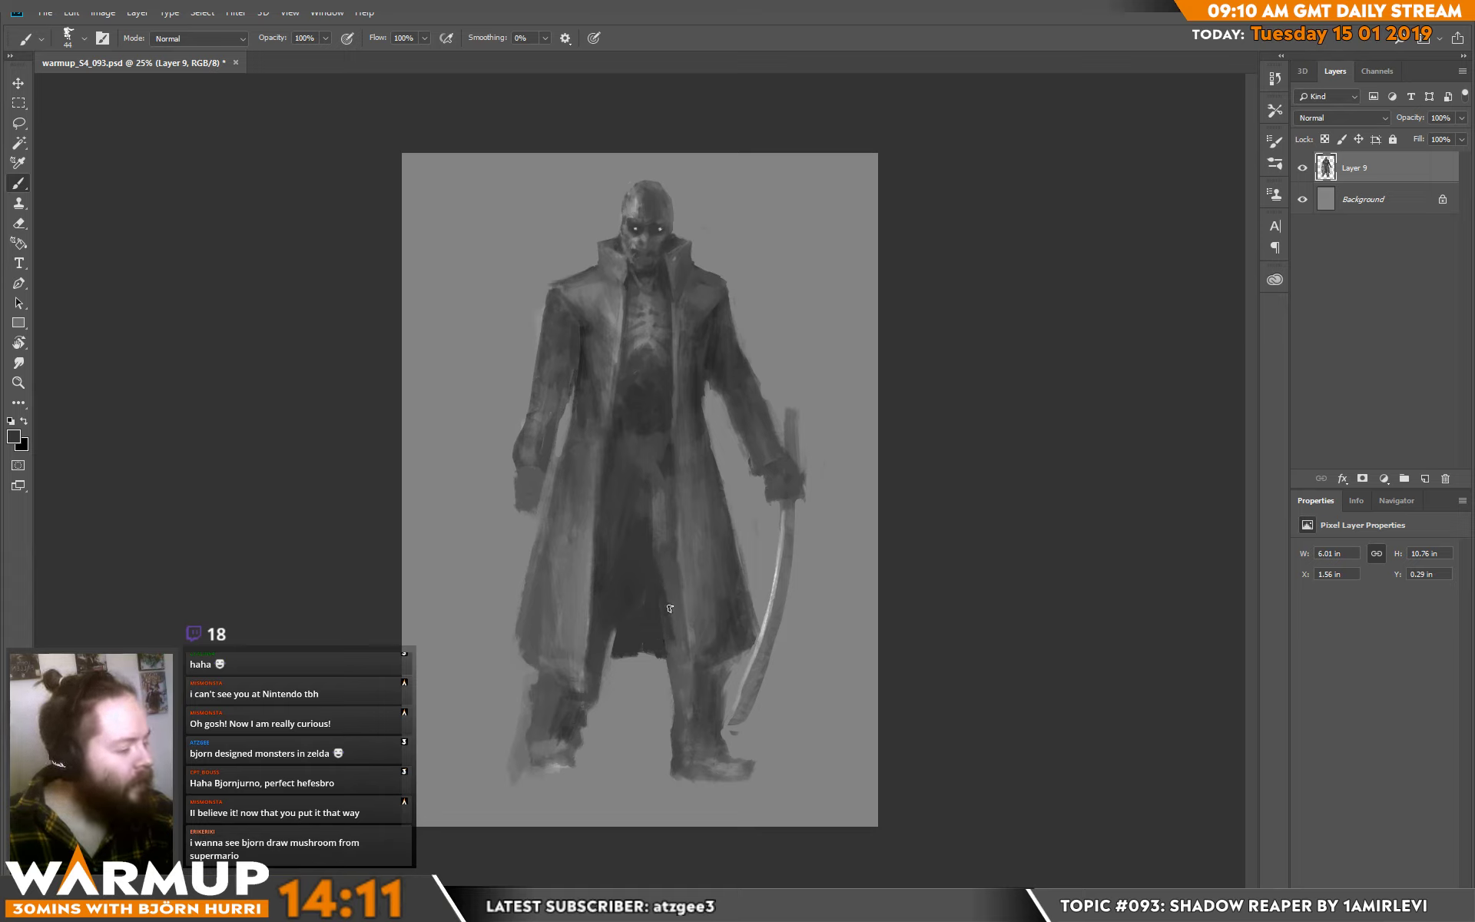
alt+click(674, 639)
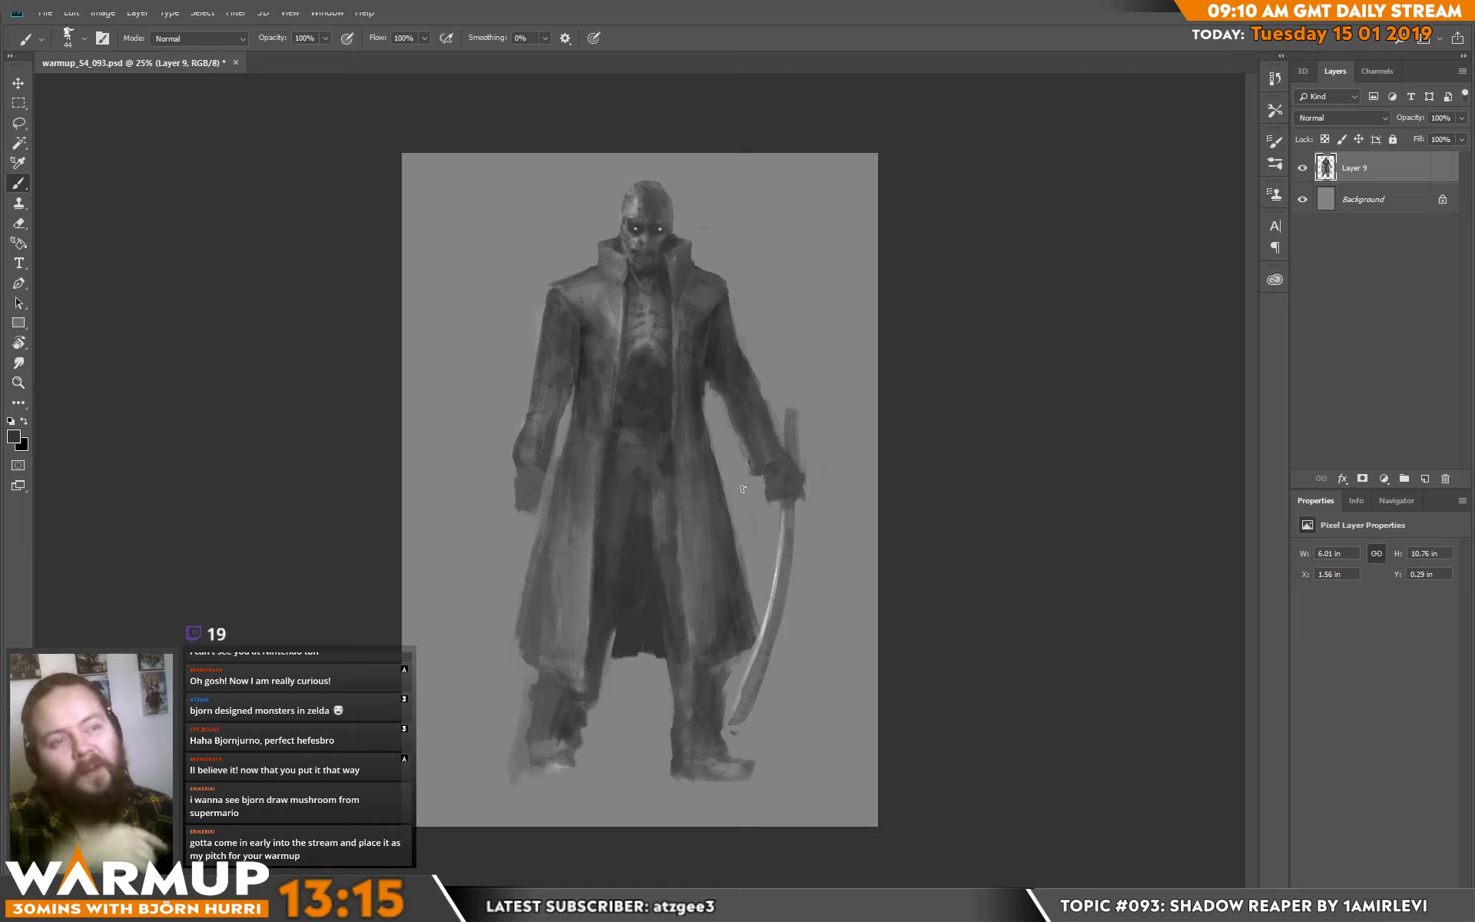
Refine the coat sleeve away from the sword with sampled greys, cleaning its outer edge and shaping the elbow and forearm folds.
key(alt)
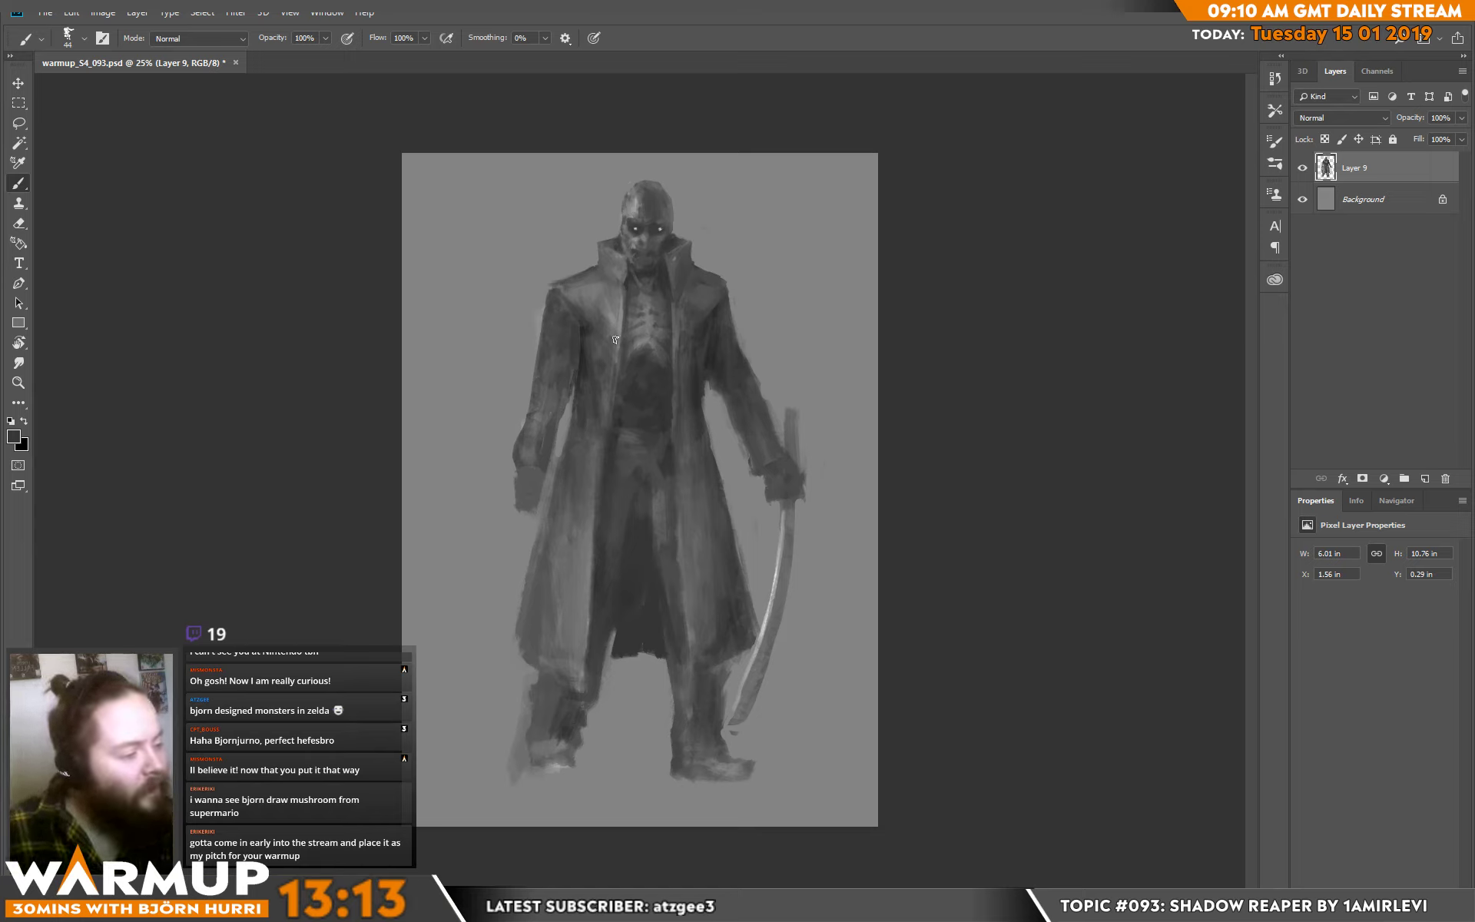
alt+click(581, 405)
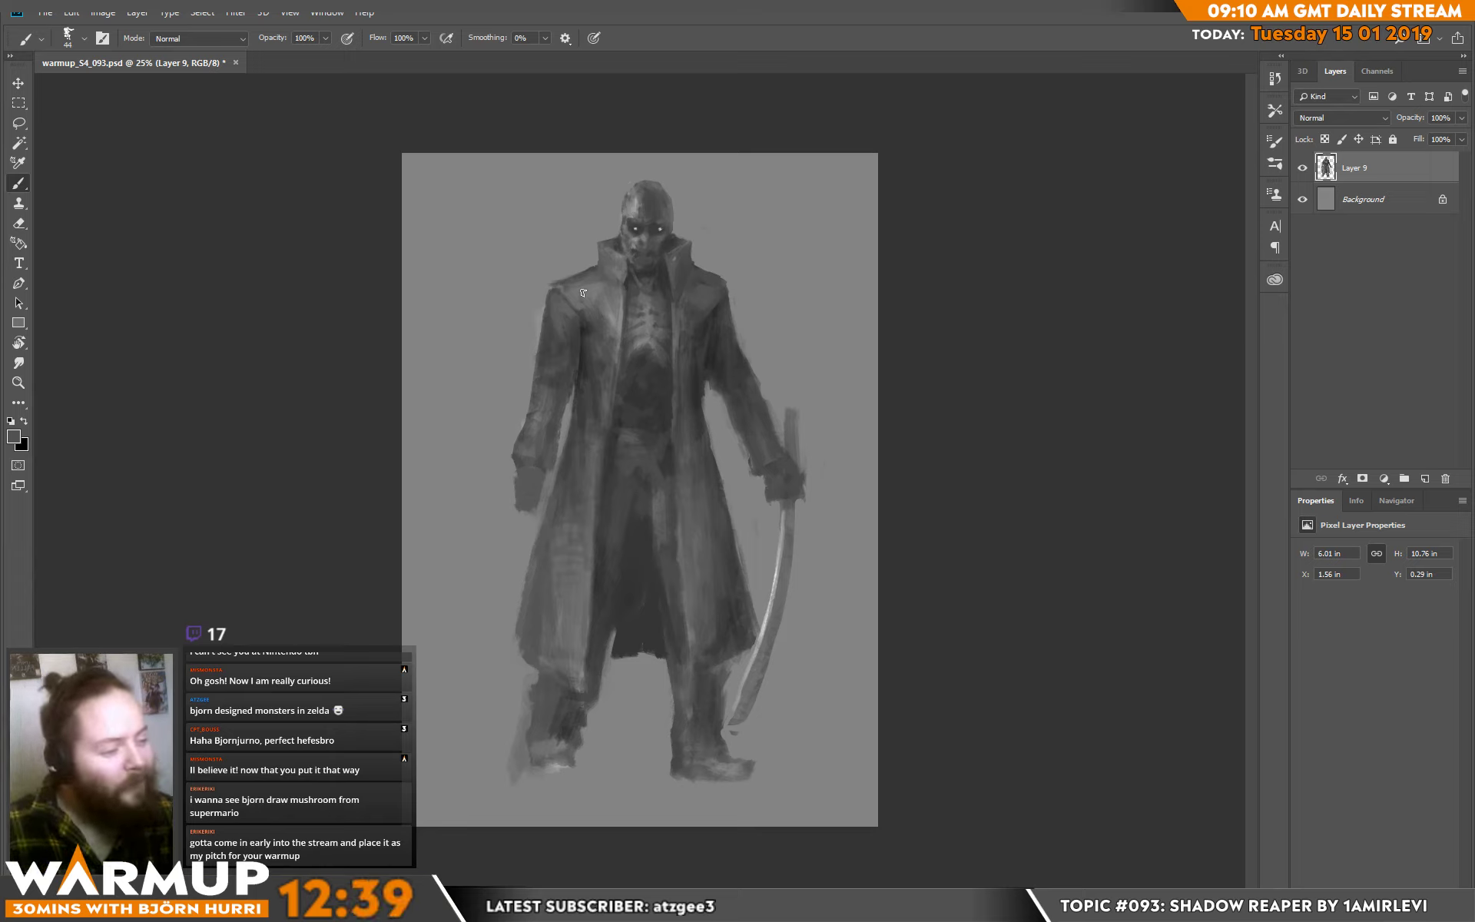
key(alt)
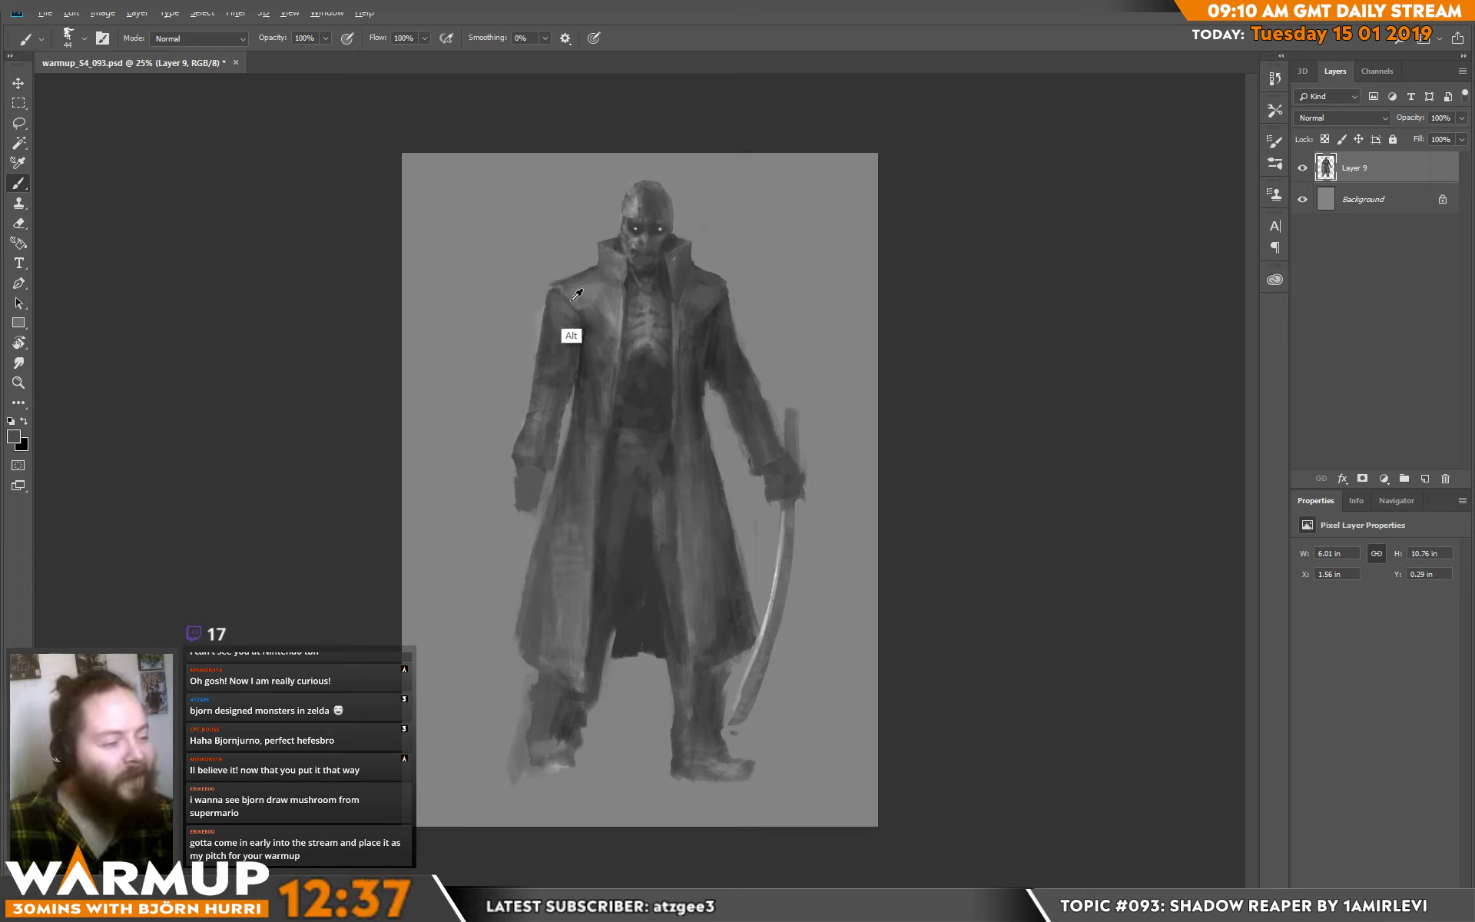
alt+click(552, 293)
alt+click(525, 356)
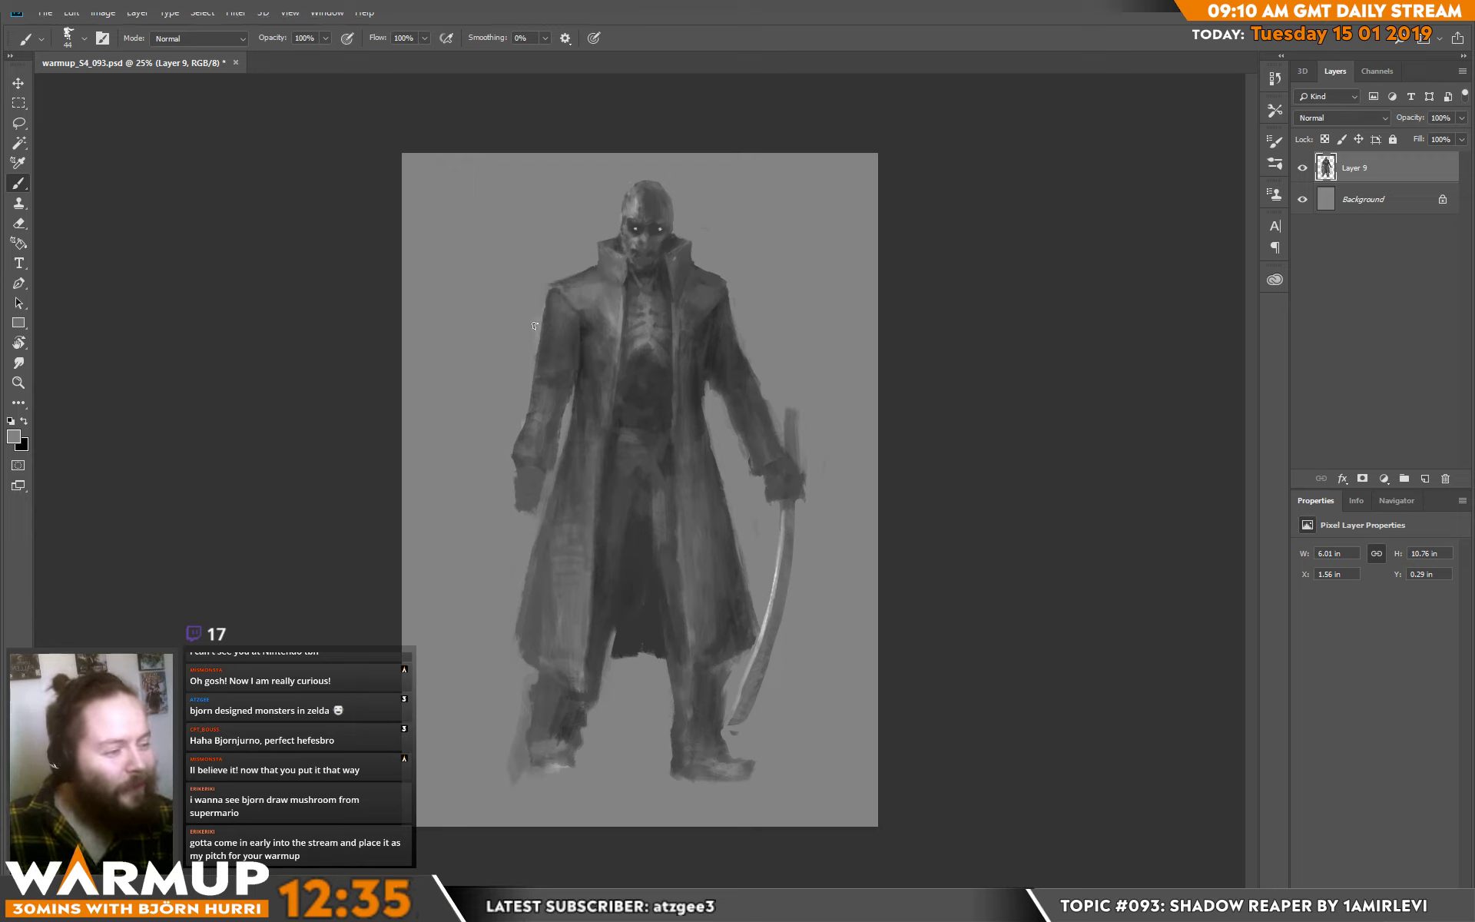
alt+click(535, 403)
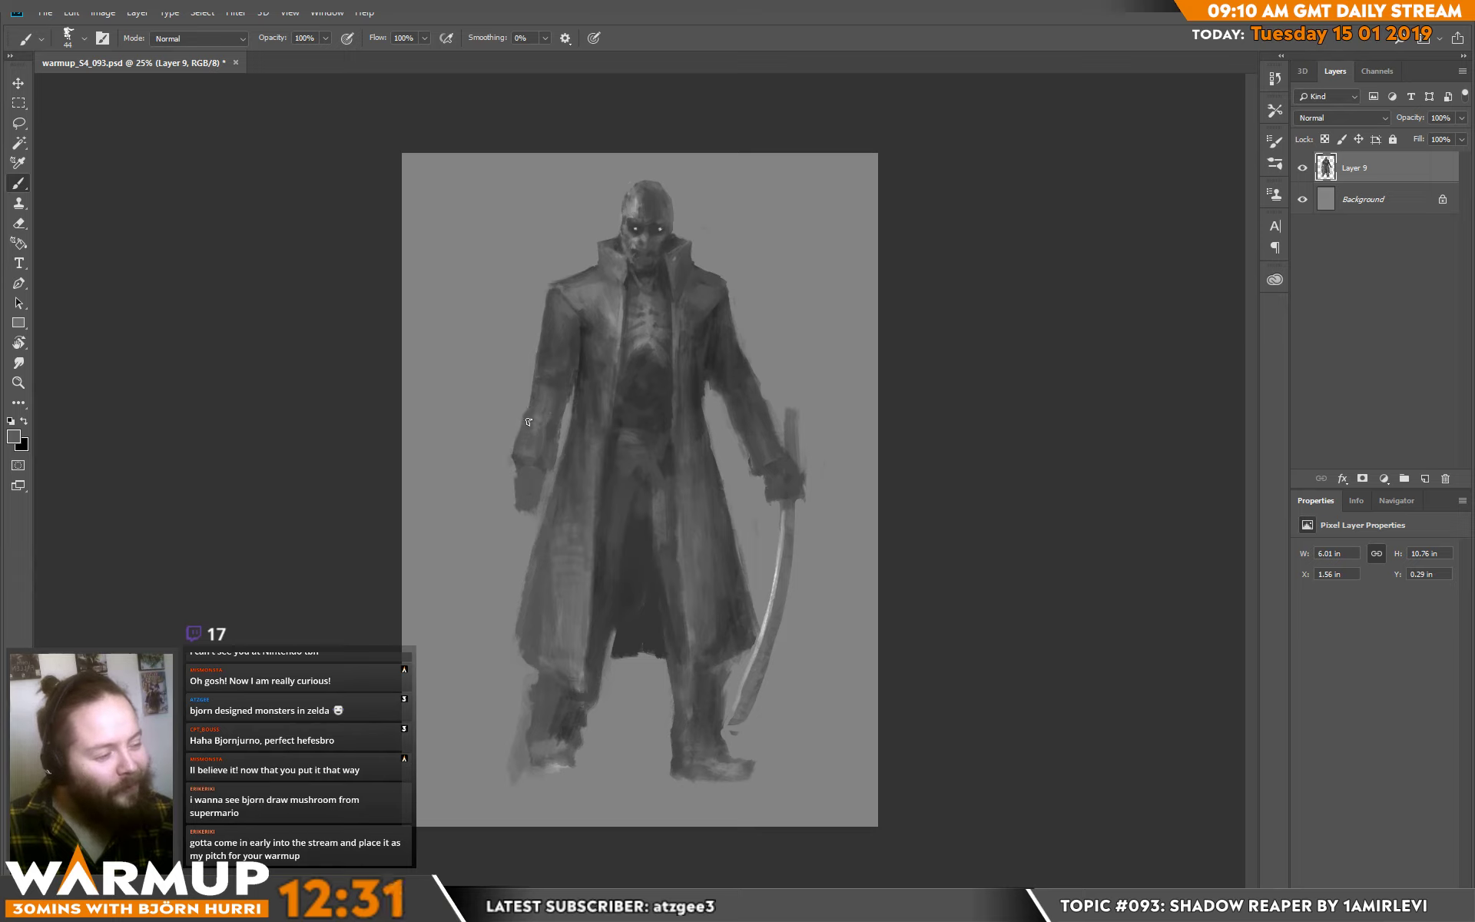
alt+click(534, 416)
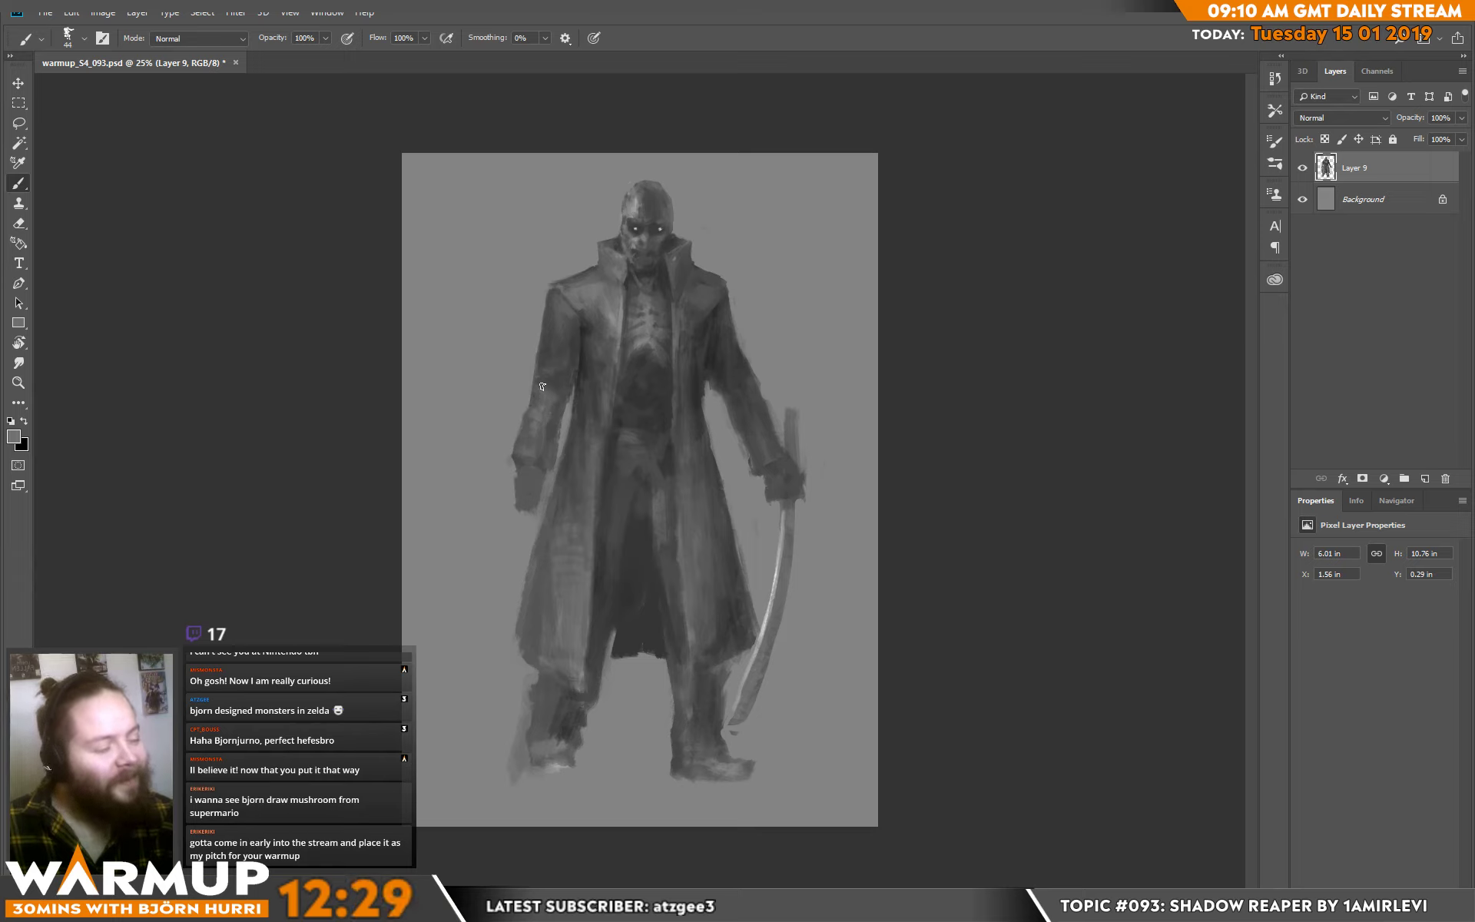
alt+click(566, 394)
alt+click(554, 384)
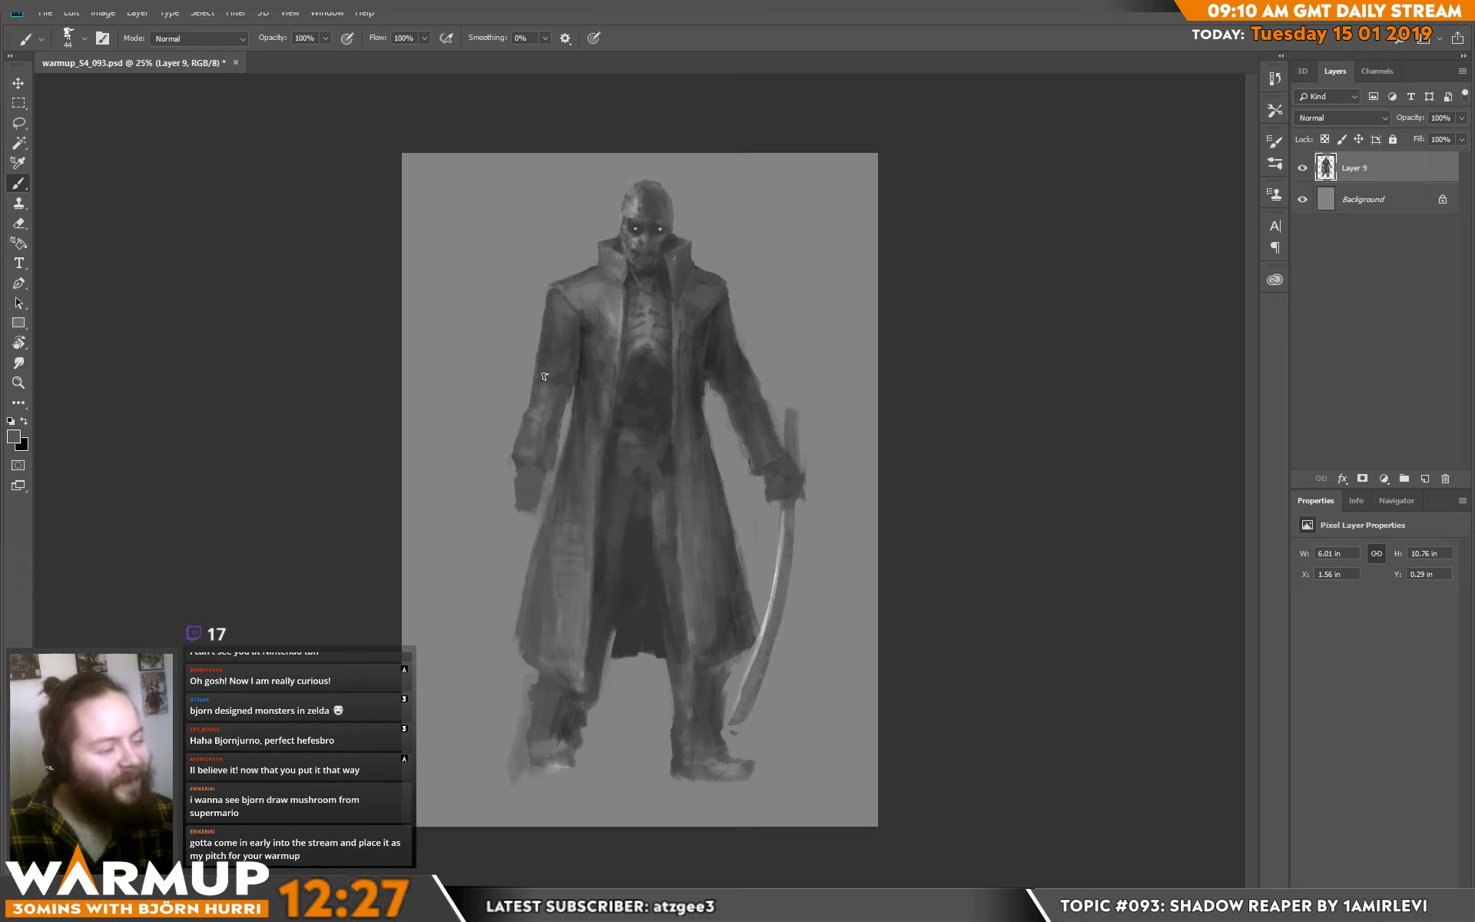
alt+click(565, 372)
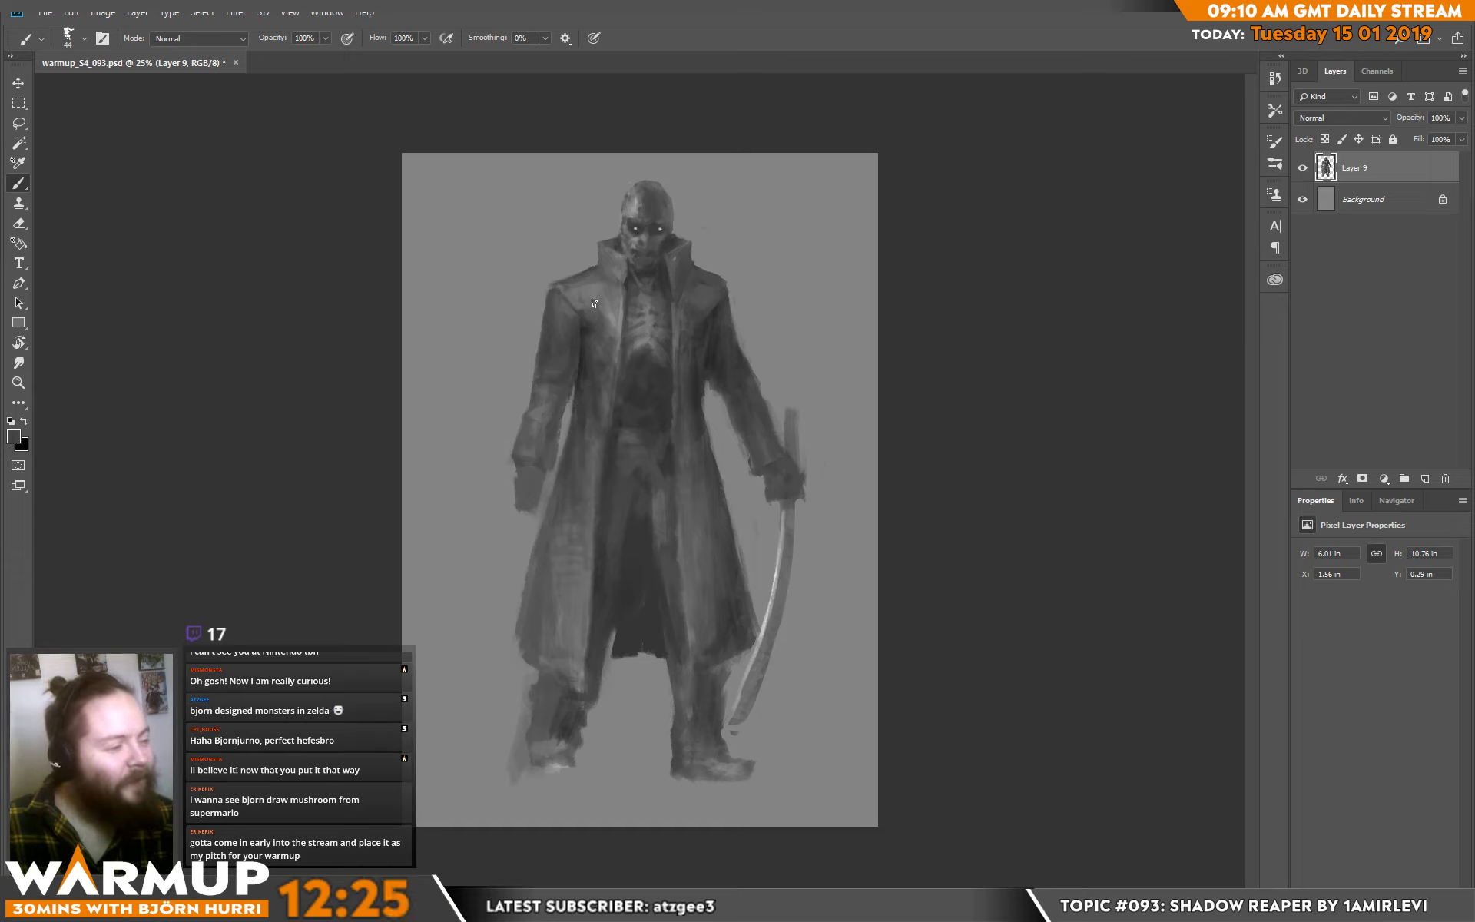
Refine the sword arm's sleeve with sampled coat tones, shaping the elbow folds and forearm down to the gripping hand.
alt+click(678, 363)
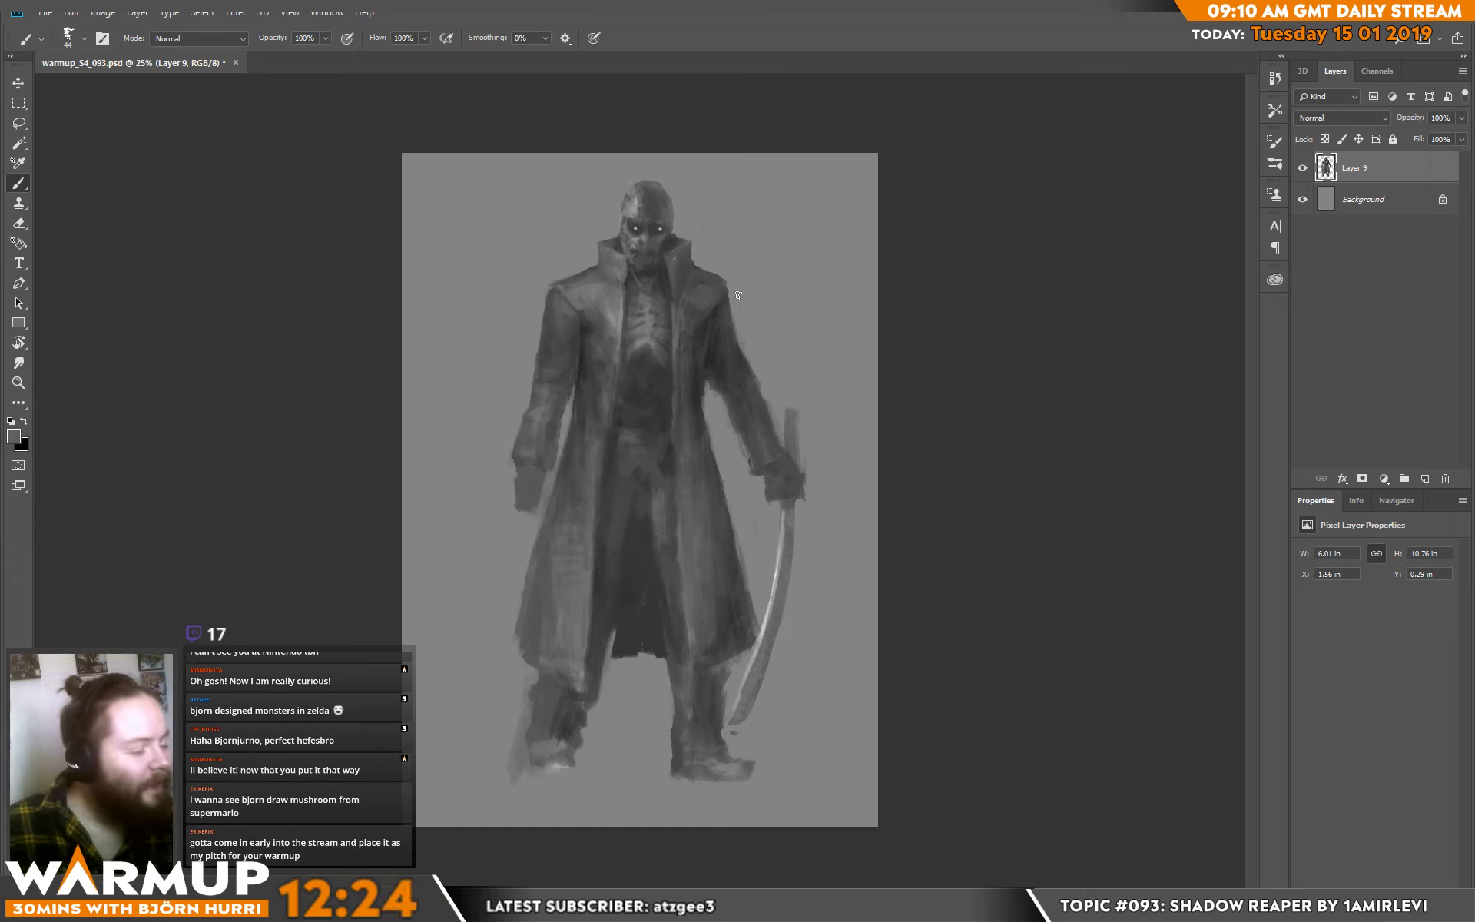
alt+click(734, 386)
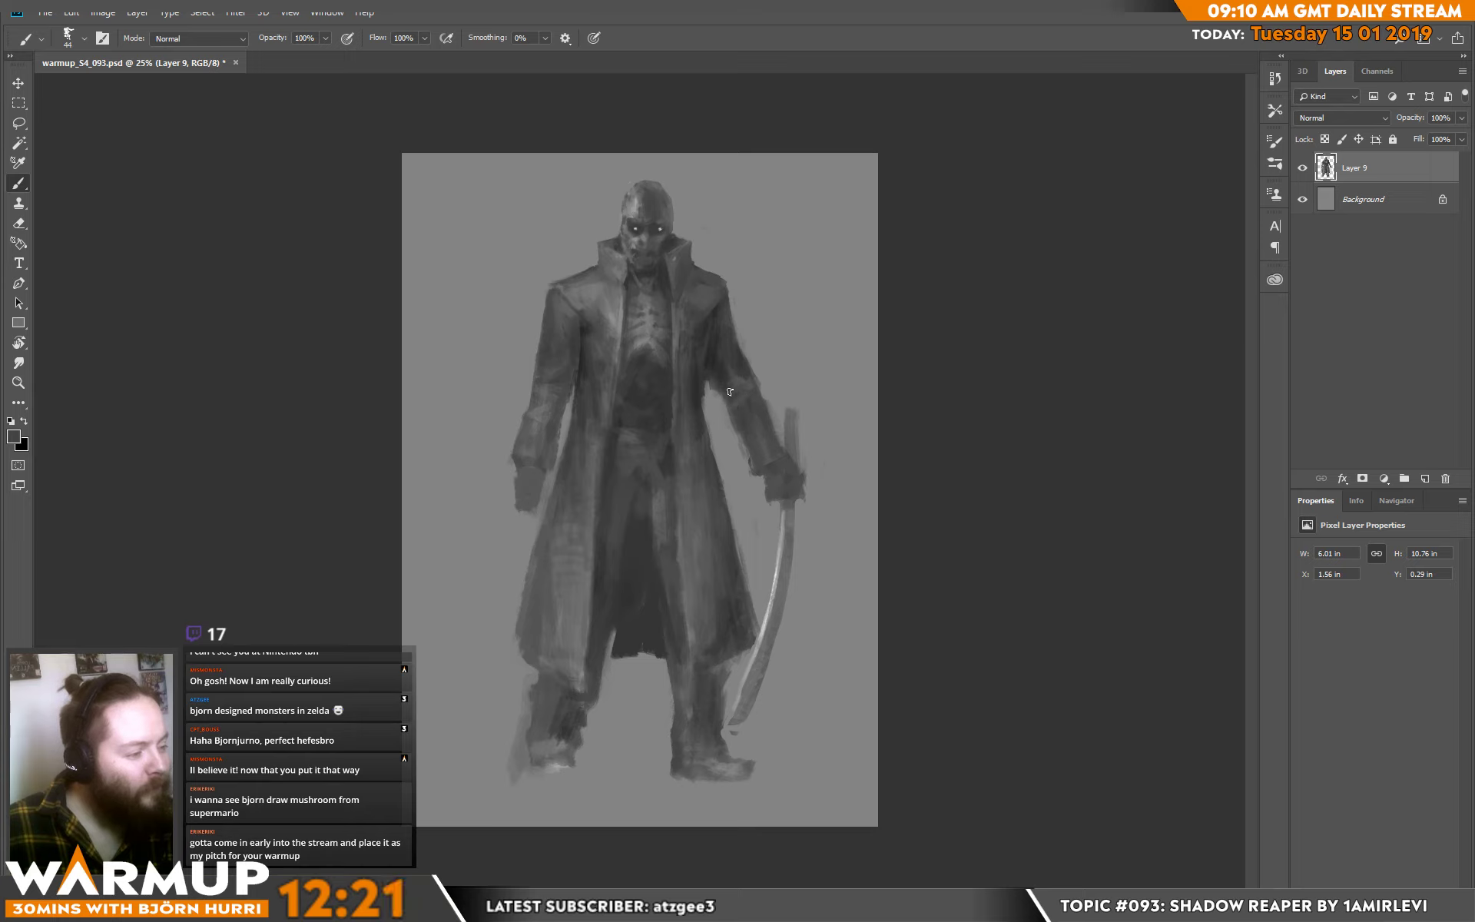
alt+click(745, 379)
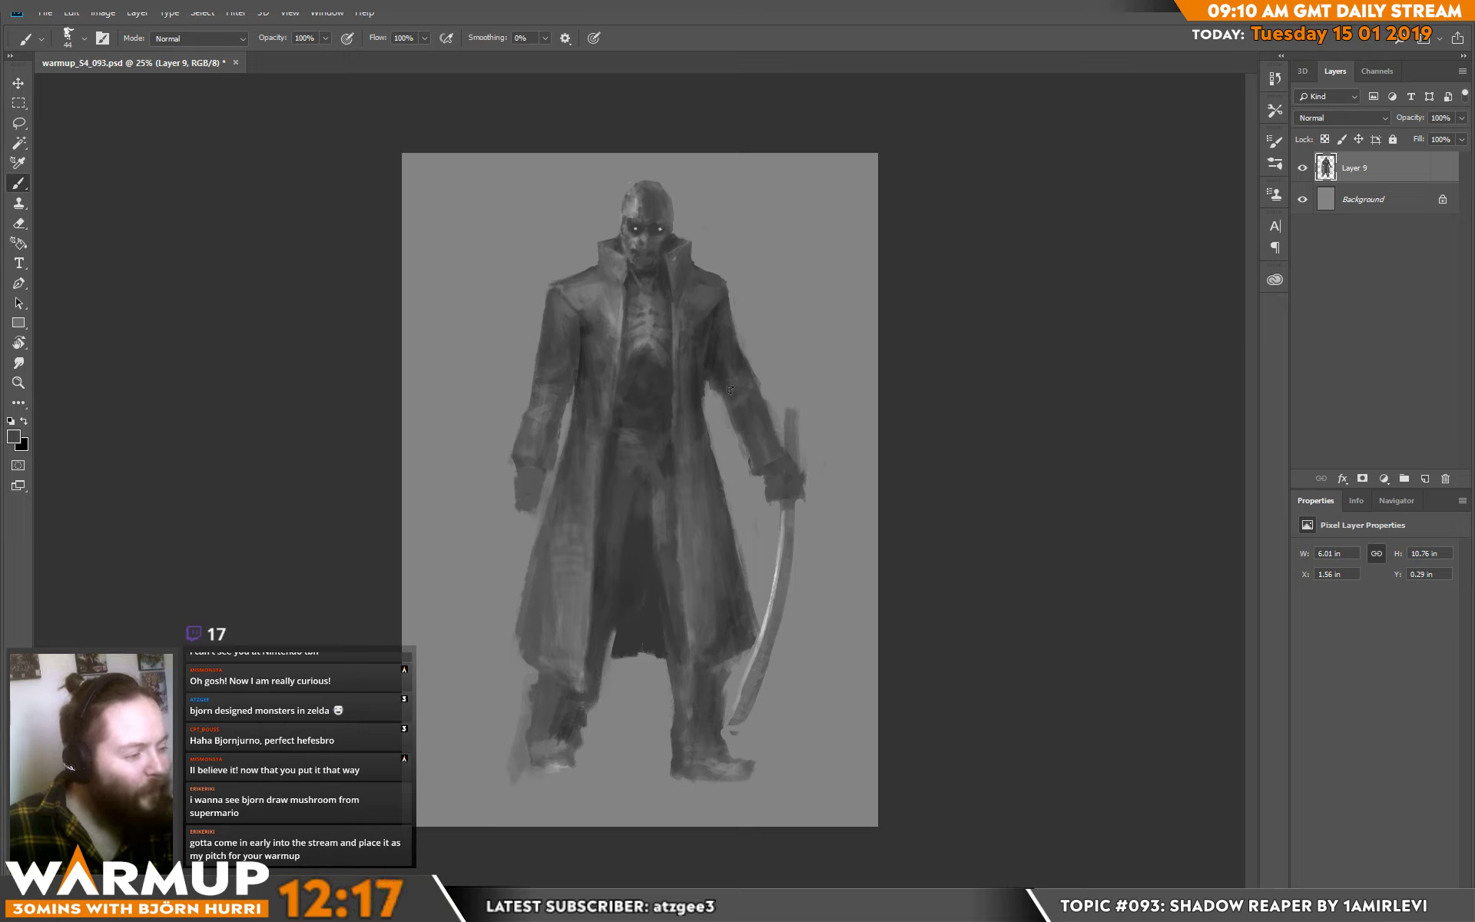
alt+click(740, 378)
alt+click(736, 393)
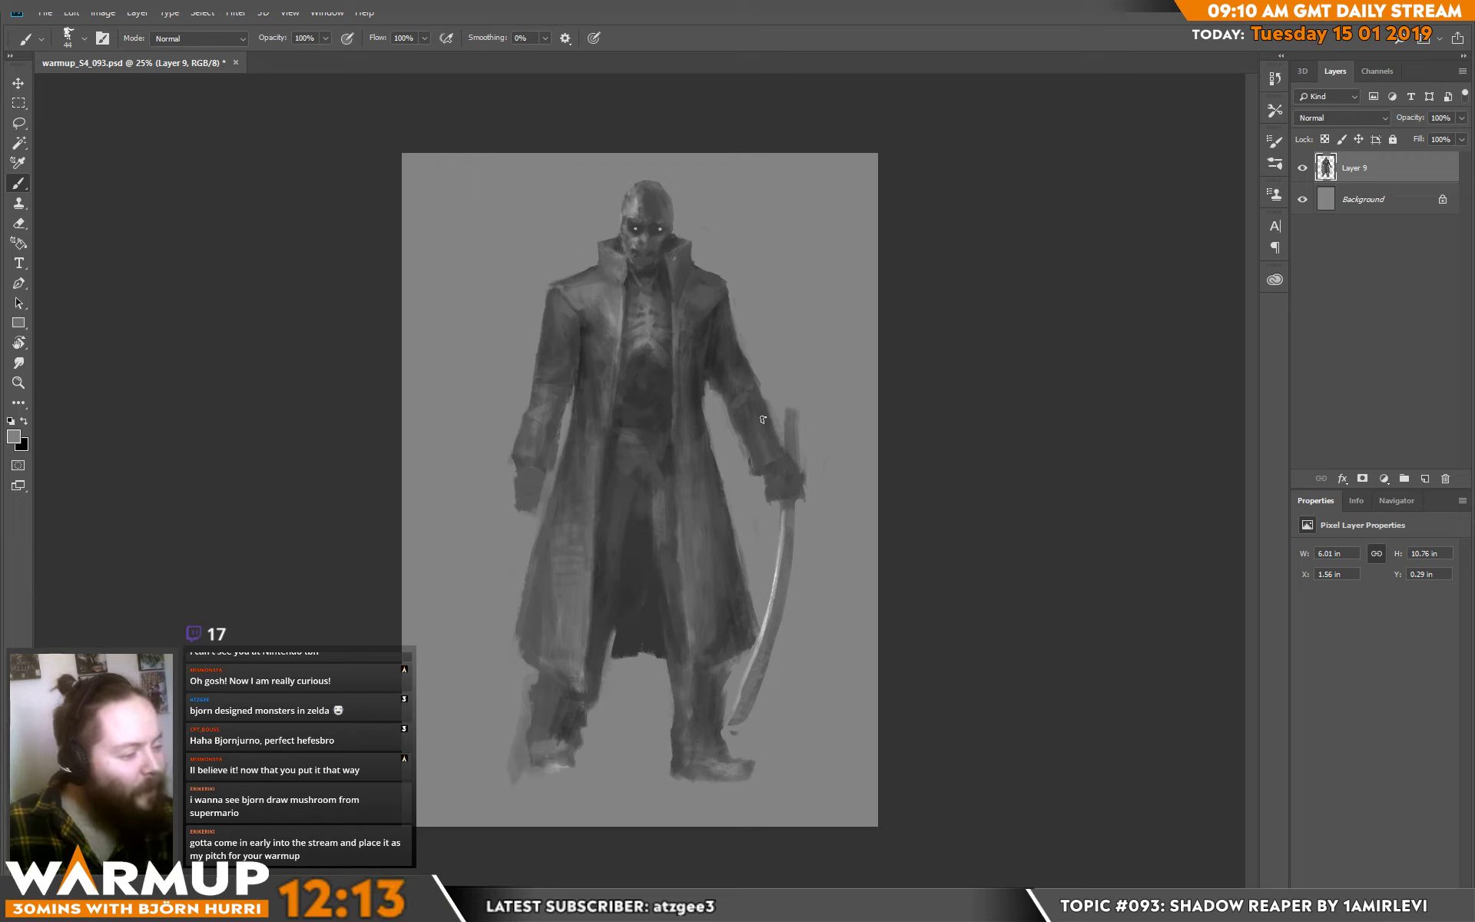
alt+click(741, 416)
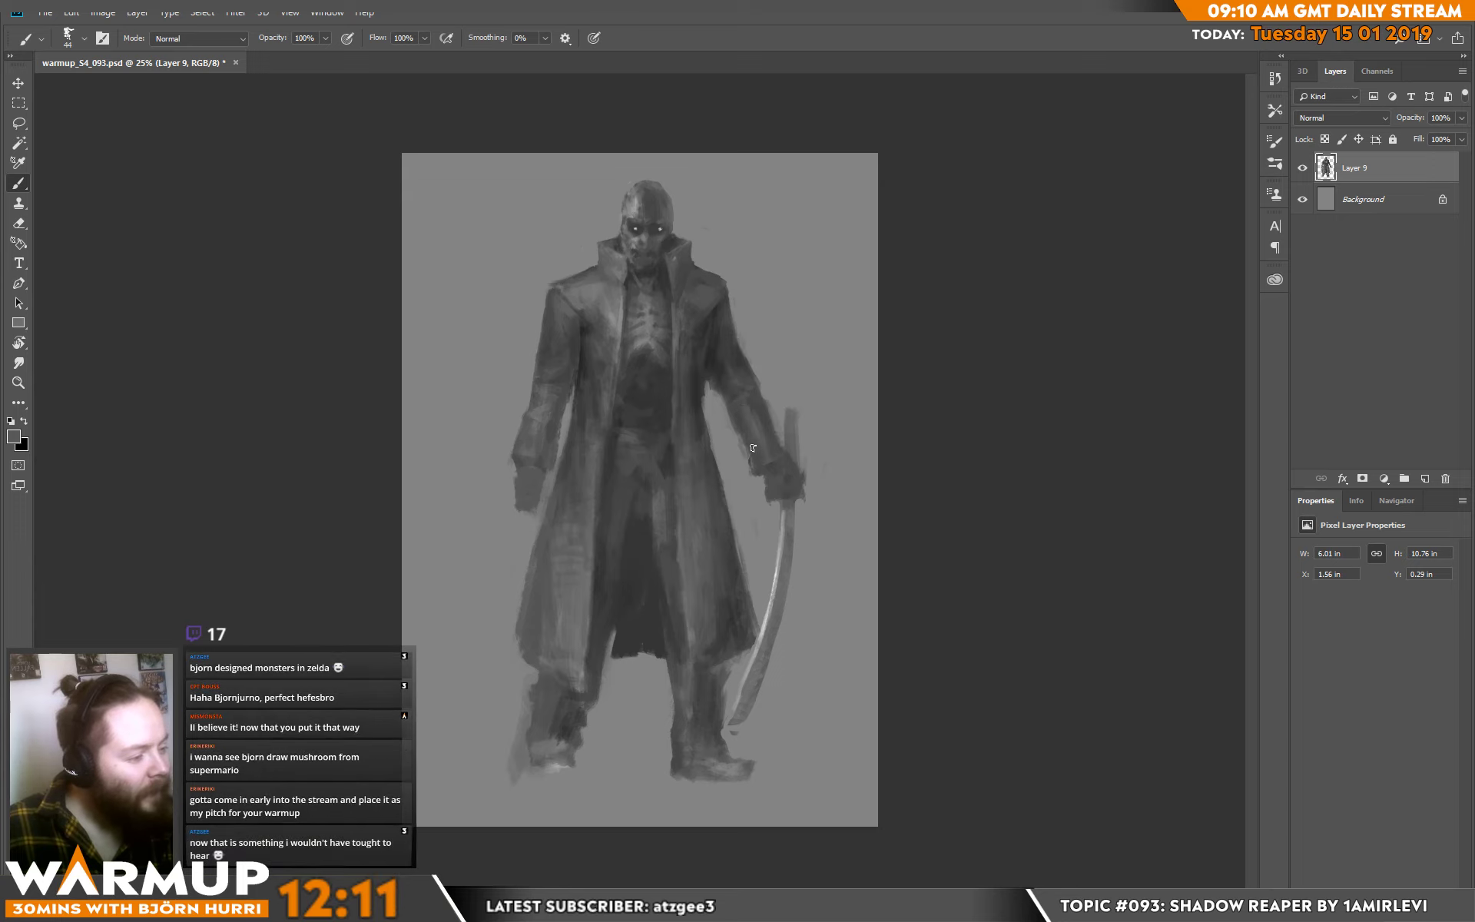
alt+click(770, 451)
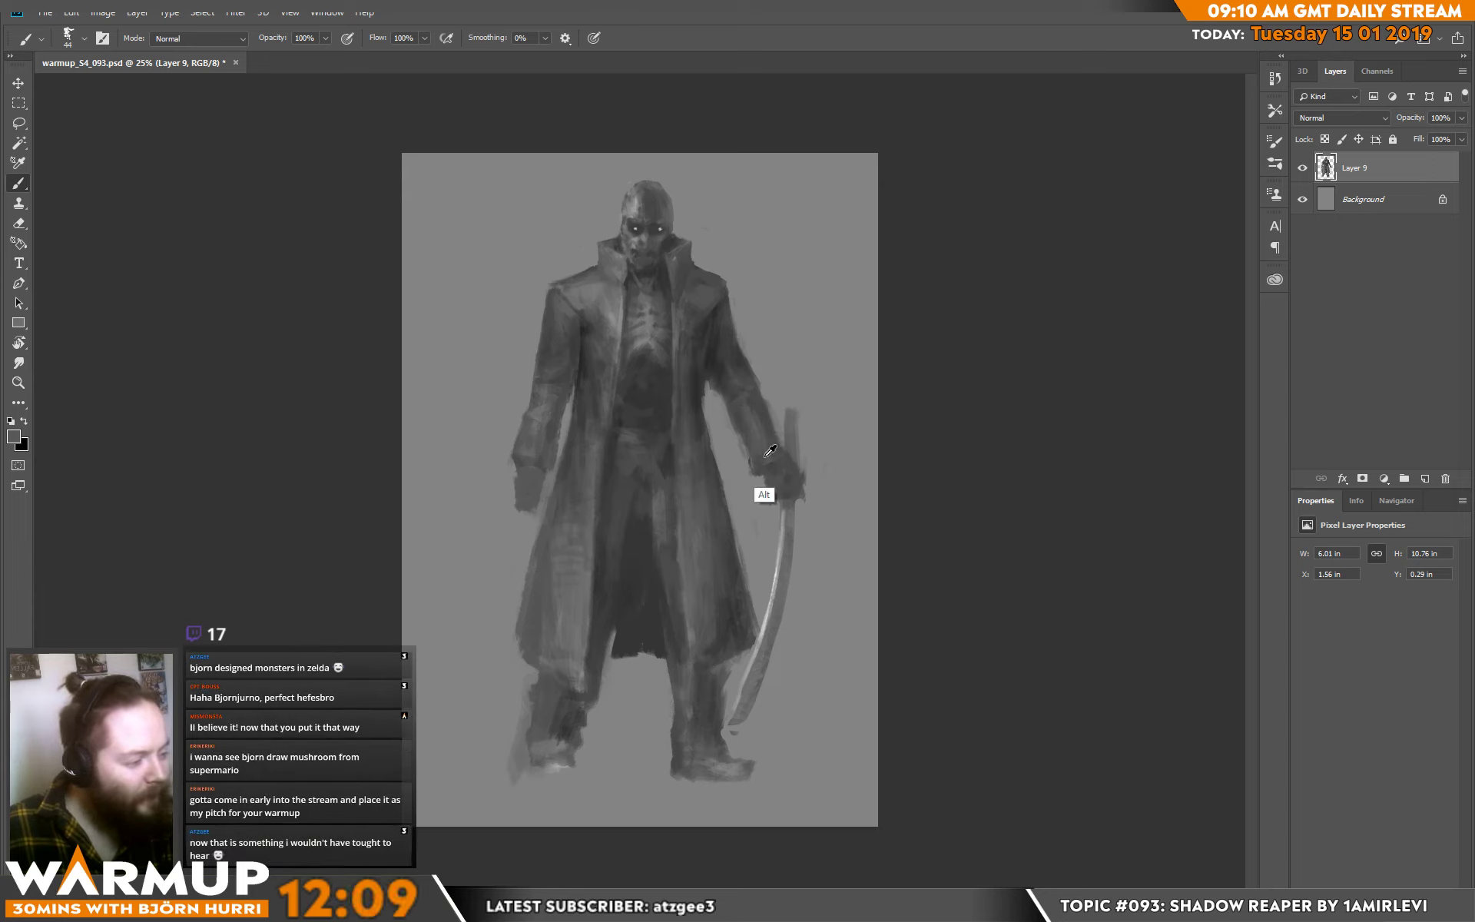
alt+click(766, 427)
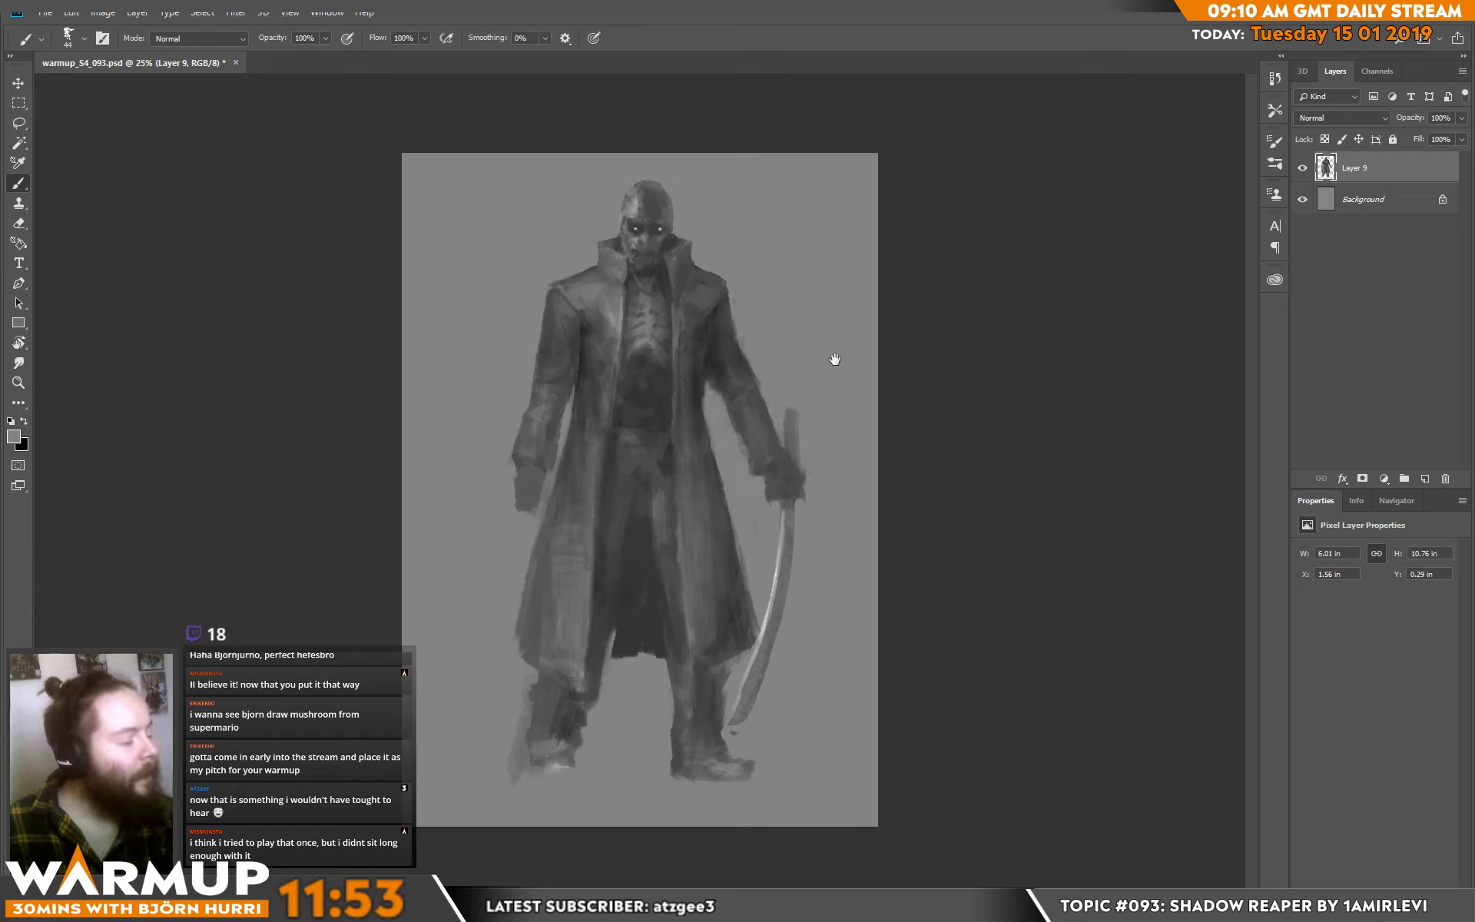
Deepen the shadows beneath the arms and paint a waist seam with a lighter skirt panel on the coat's sword side.
alt+click(576, 378)
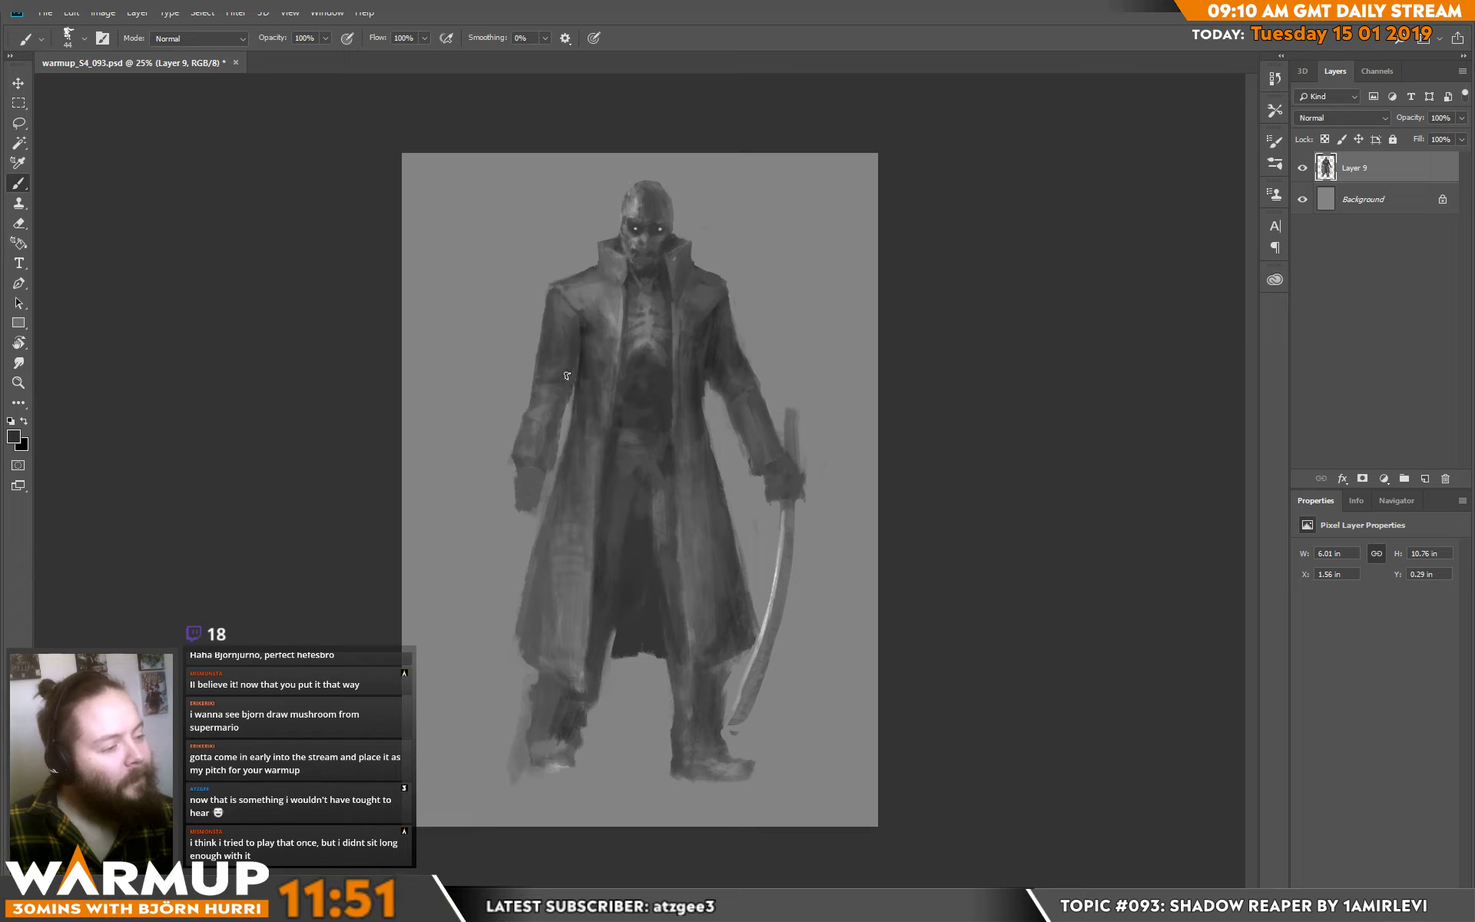
alt+click(568, 334)
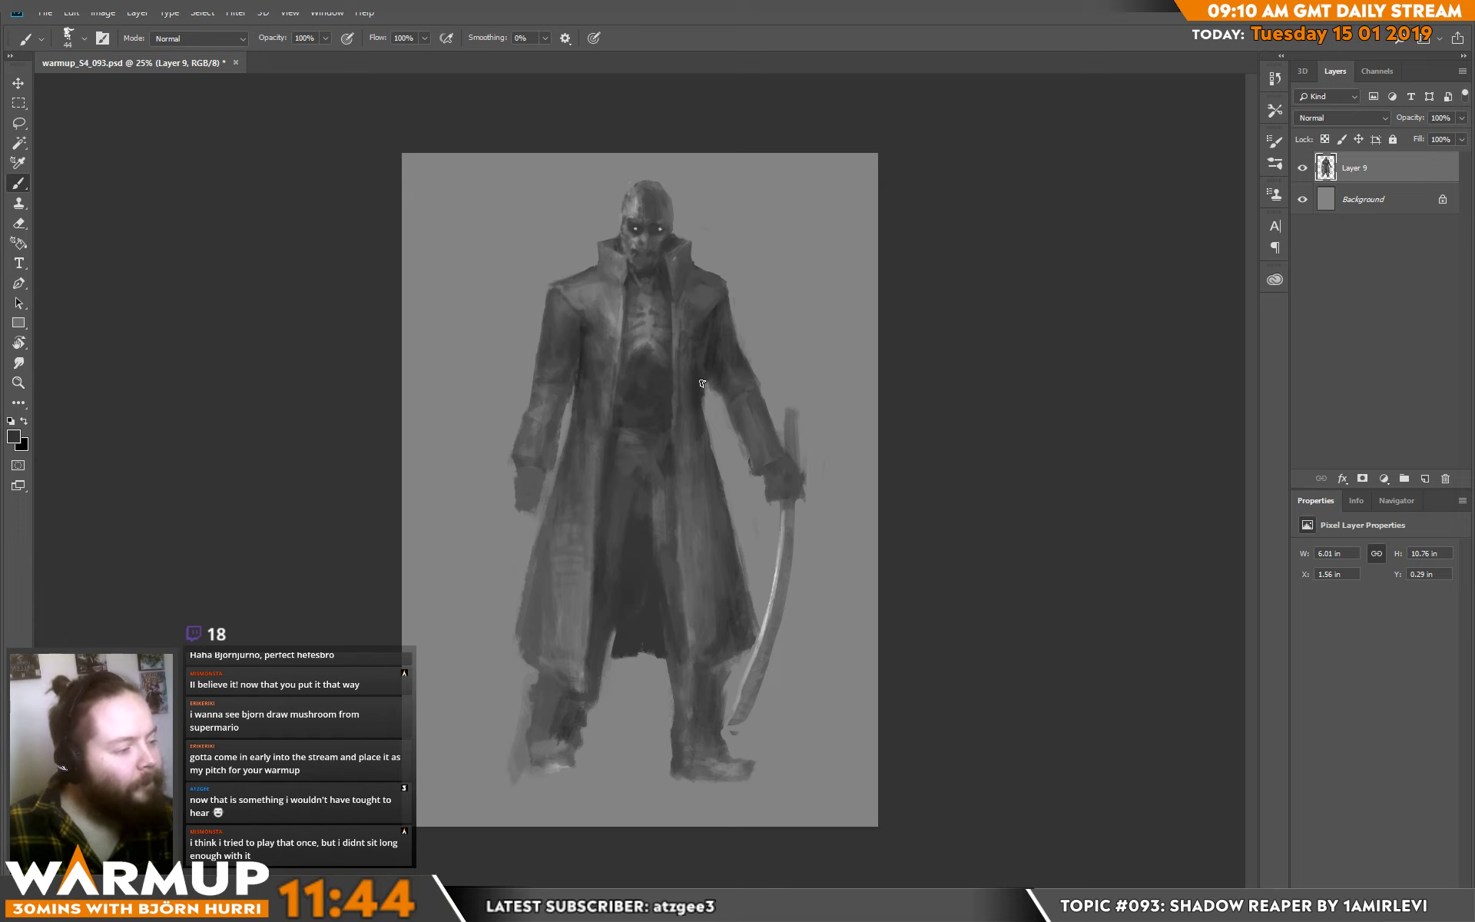
alt+click(700, 441)
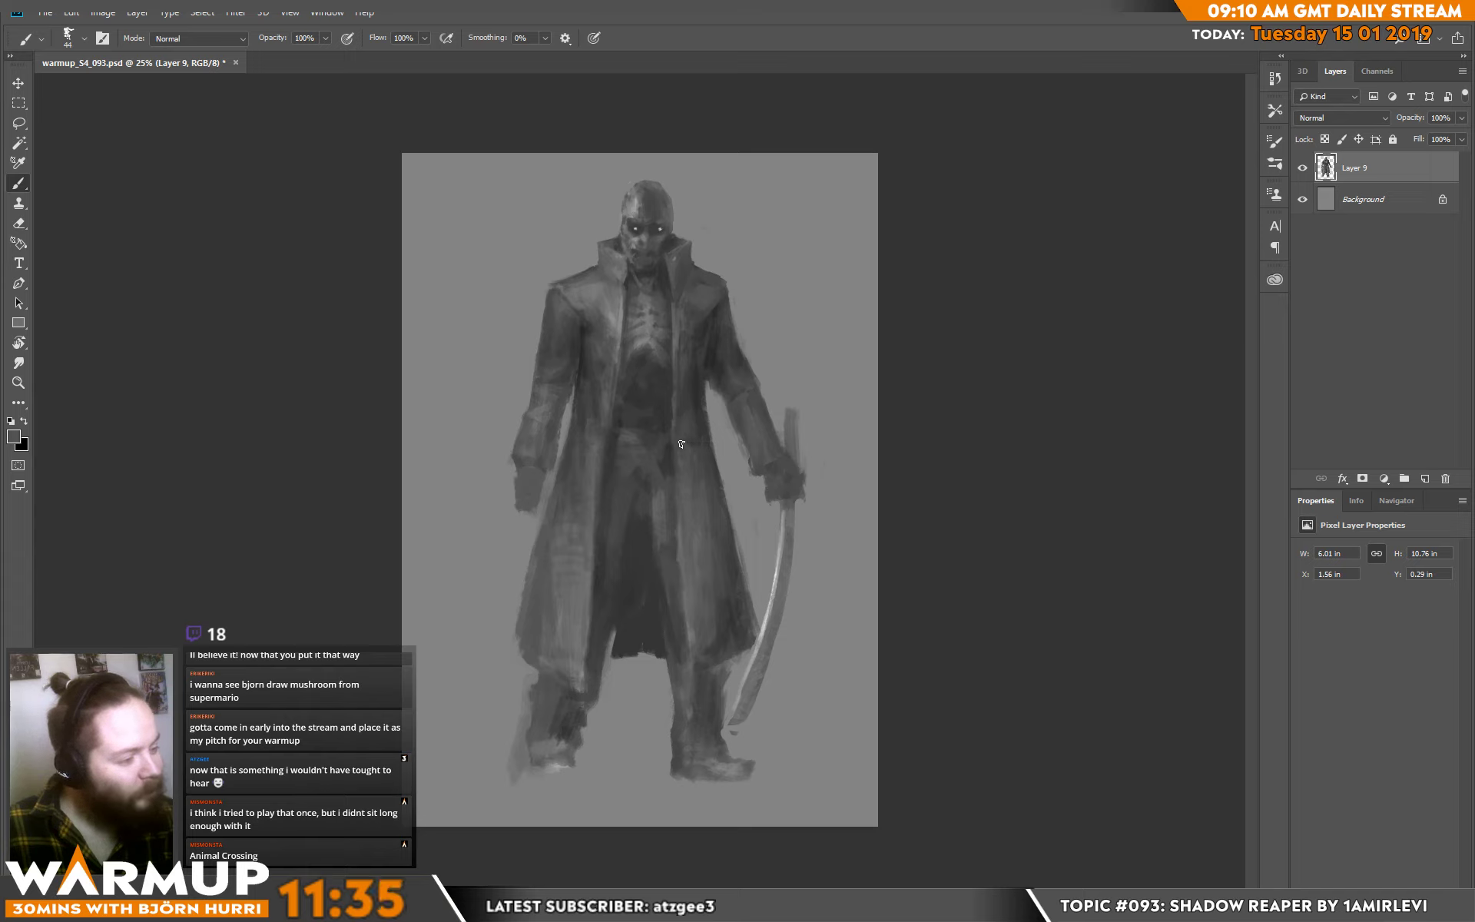
drag(709, 449, 691, 447)
alt+click(707, 454)
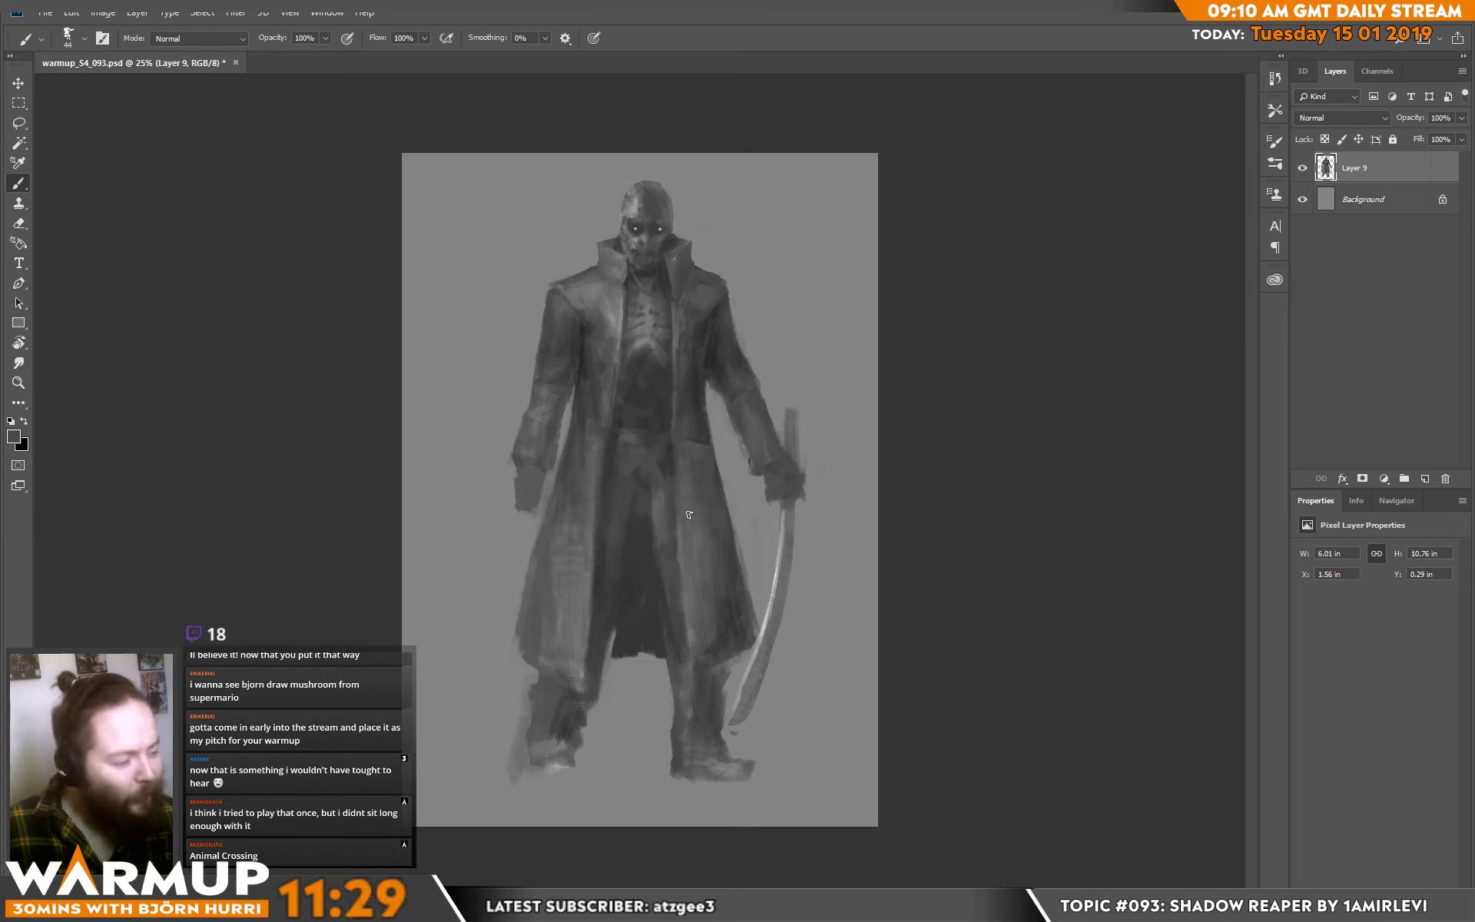
alt+click(712, 525)
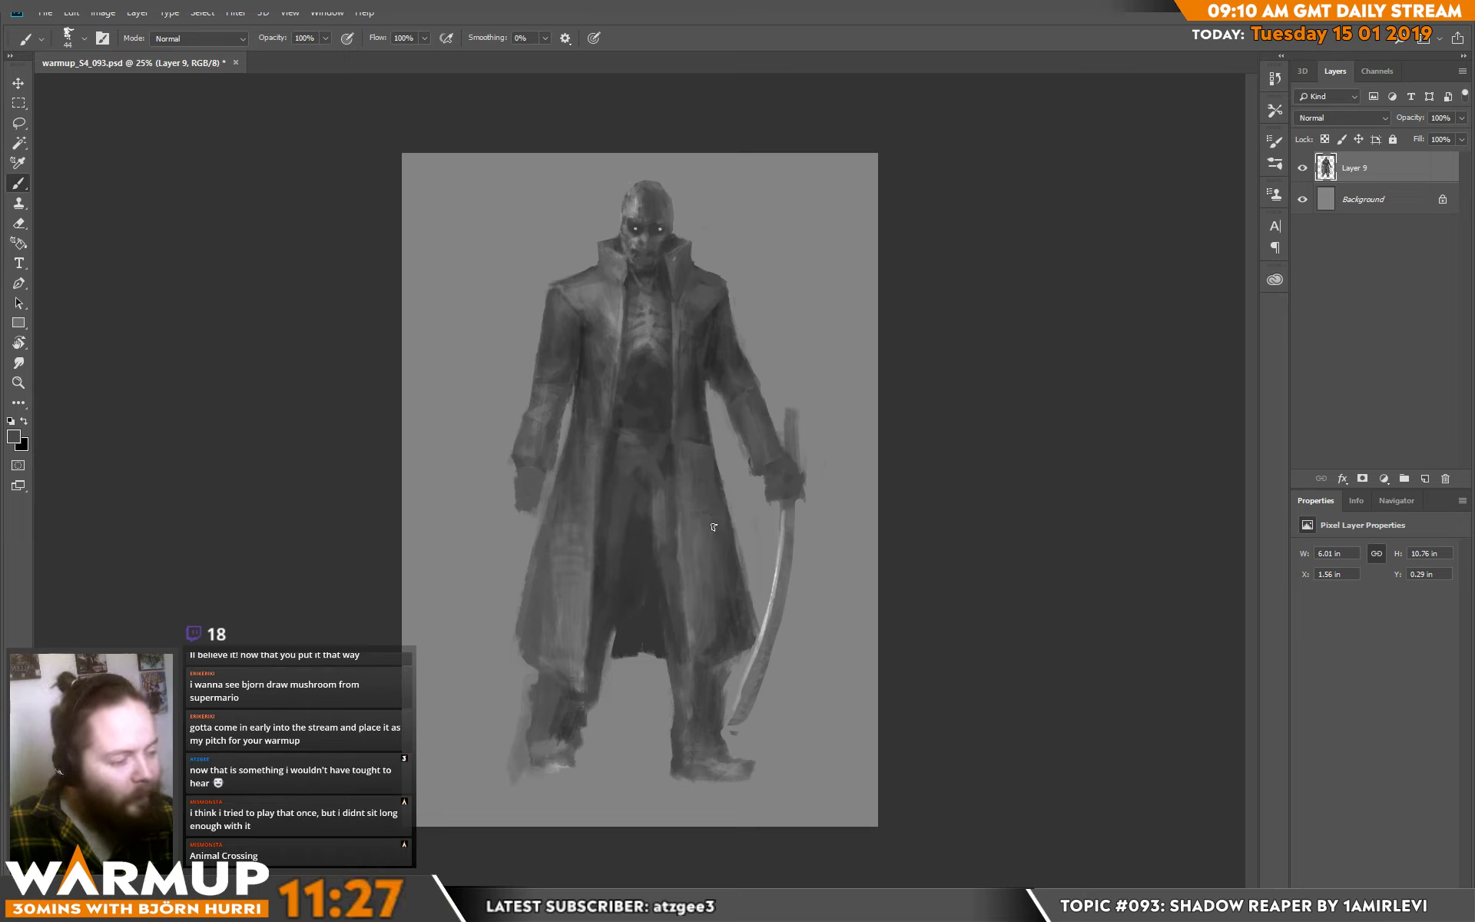
alt+click(710, 526)
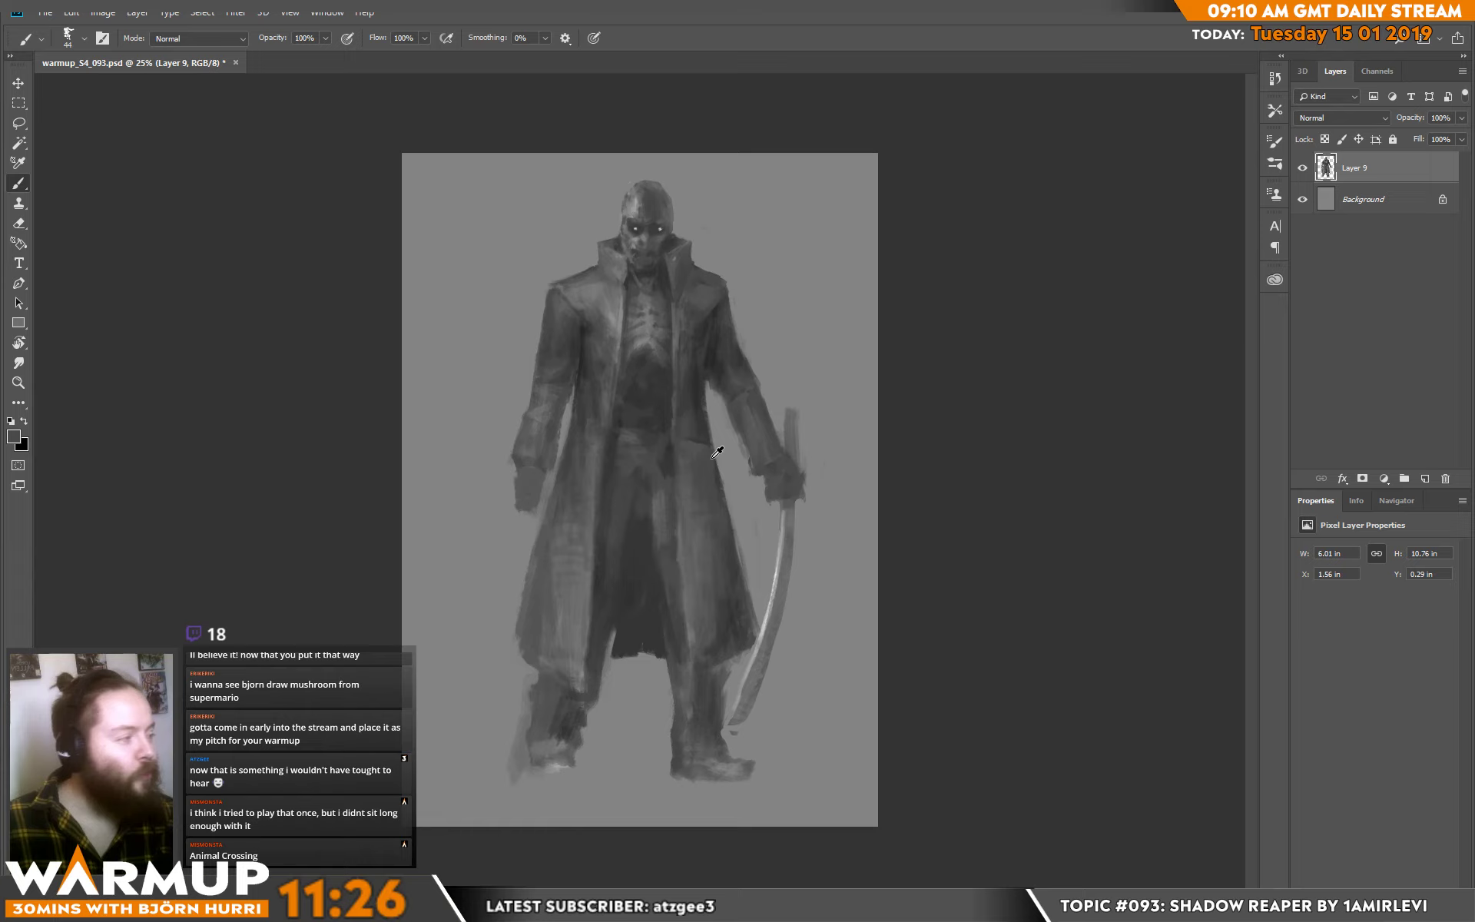
Blend sampled mid-grey below the waist seam on the coat half away from the sword.
alt+click(592, 466)
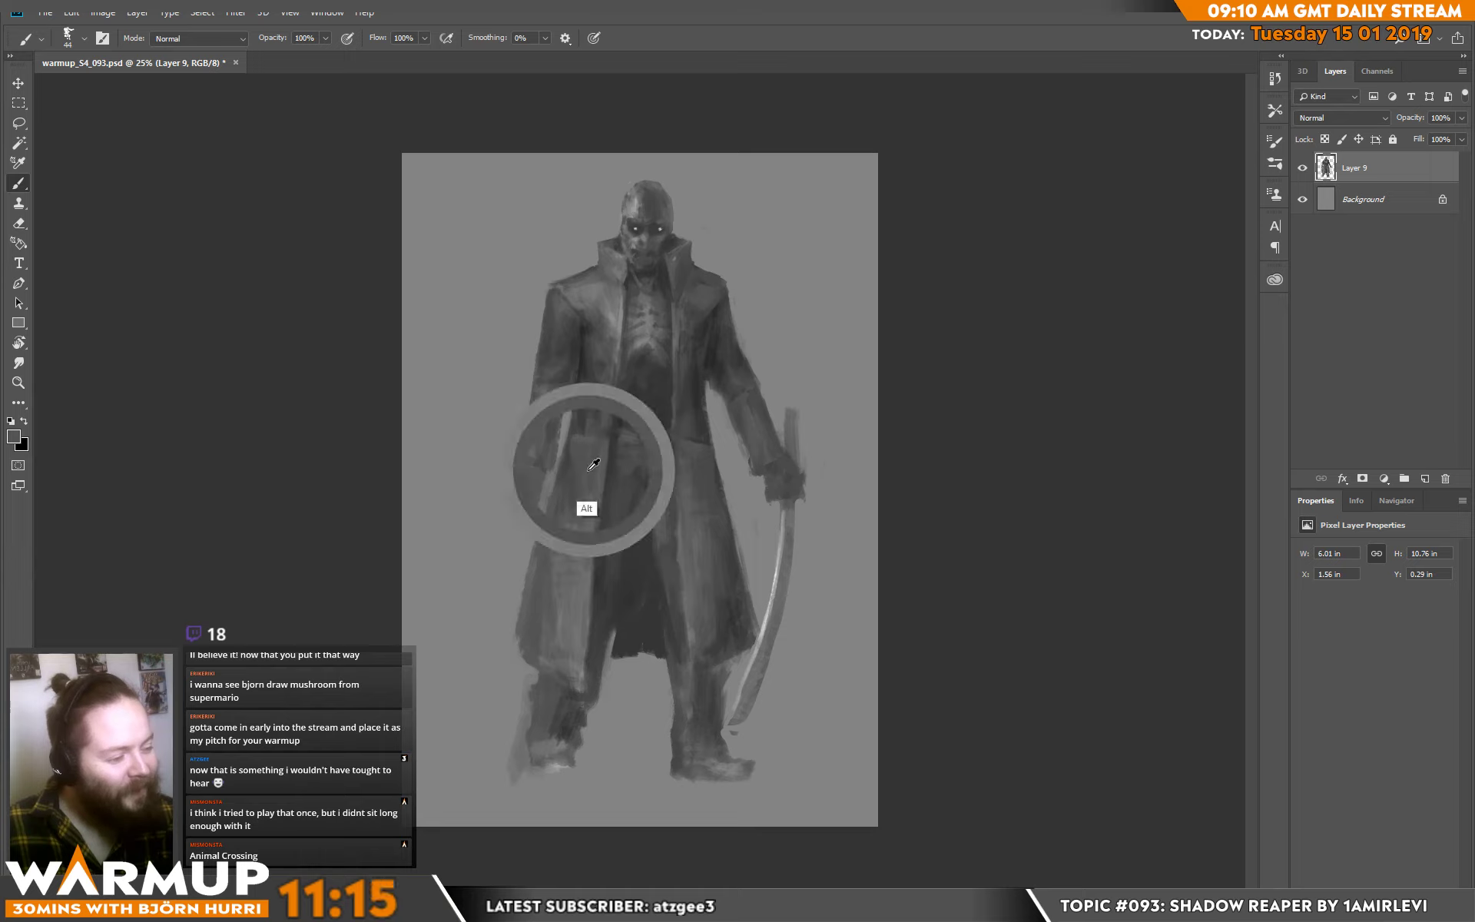
alt+click(565, 495)
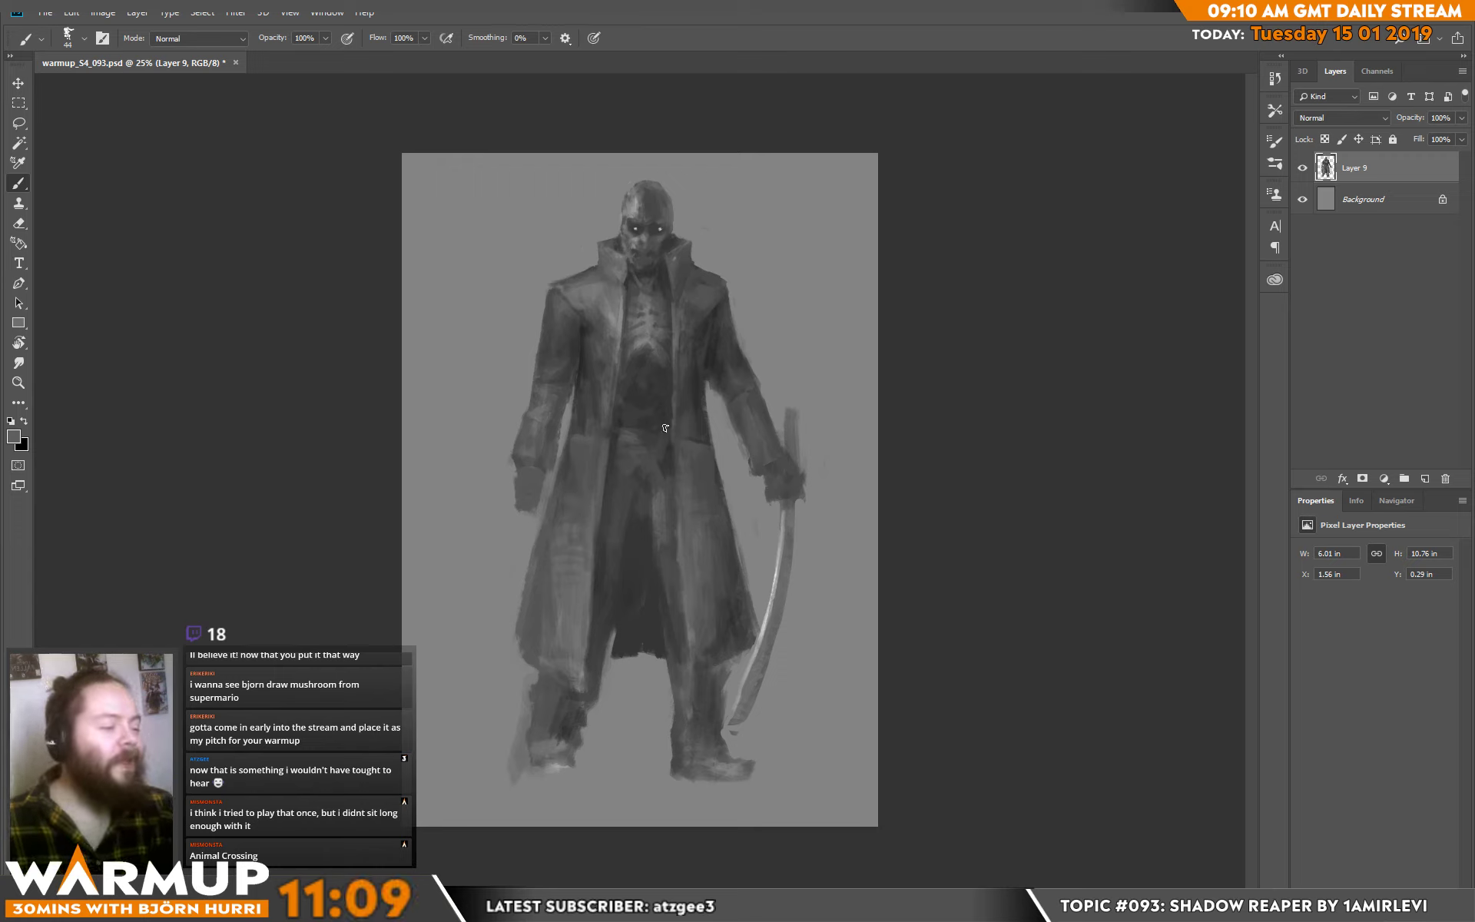
alt+click(577, 487)
alt+click(573, 491)
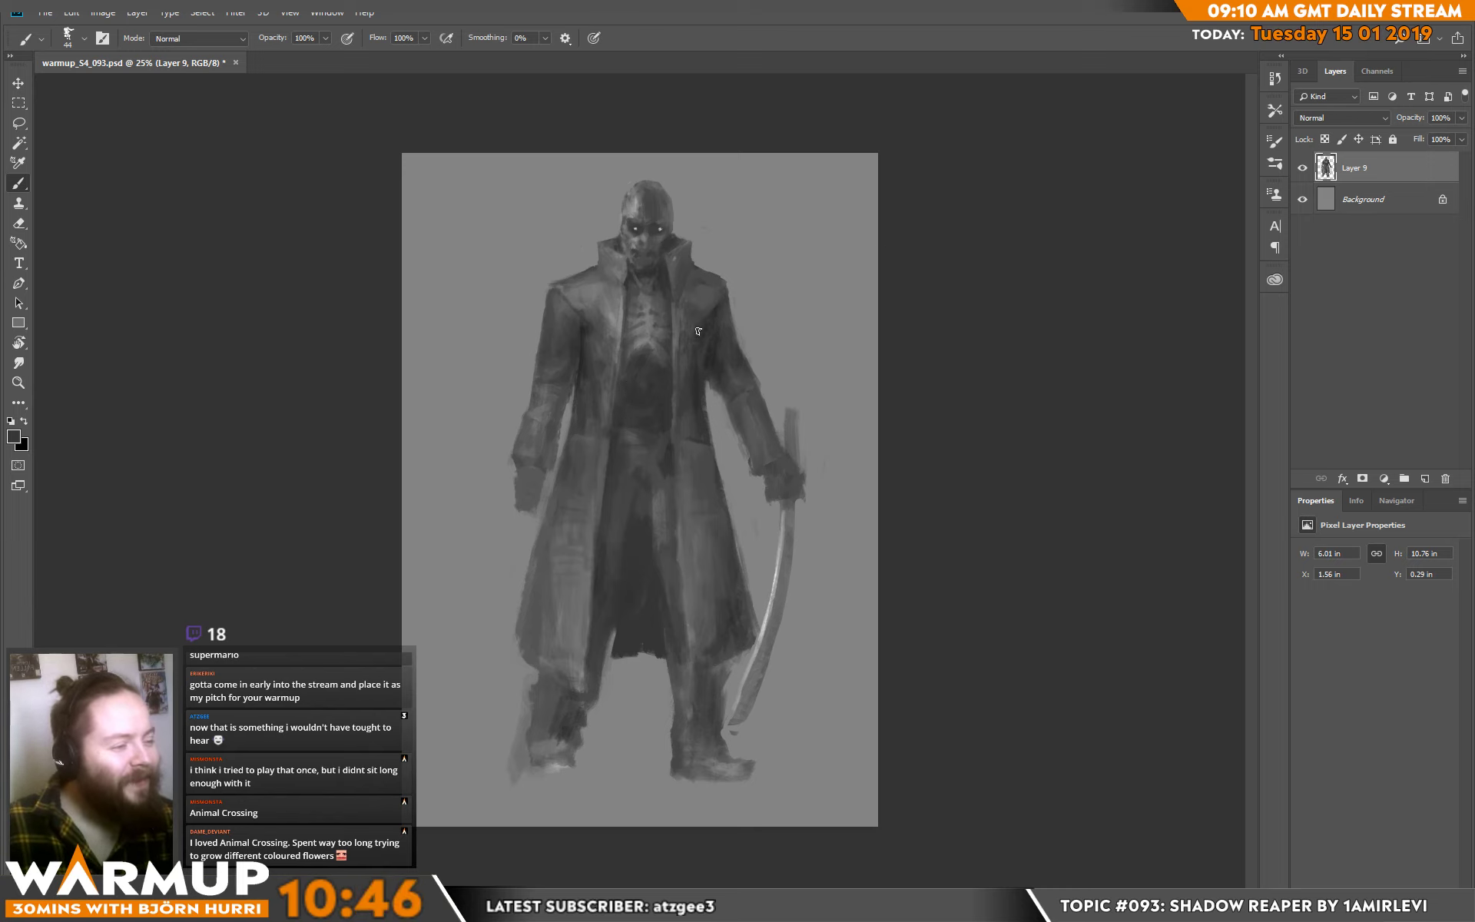
Reduce the brush to 31 px and add a new layer above the figure.
right_click(712, 204)
click(801, 246)
key(Return)
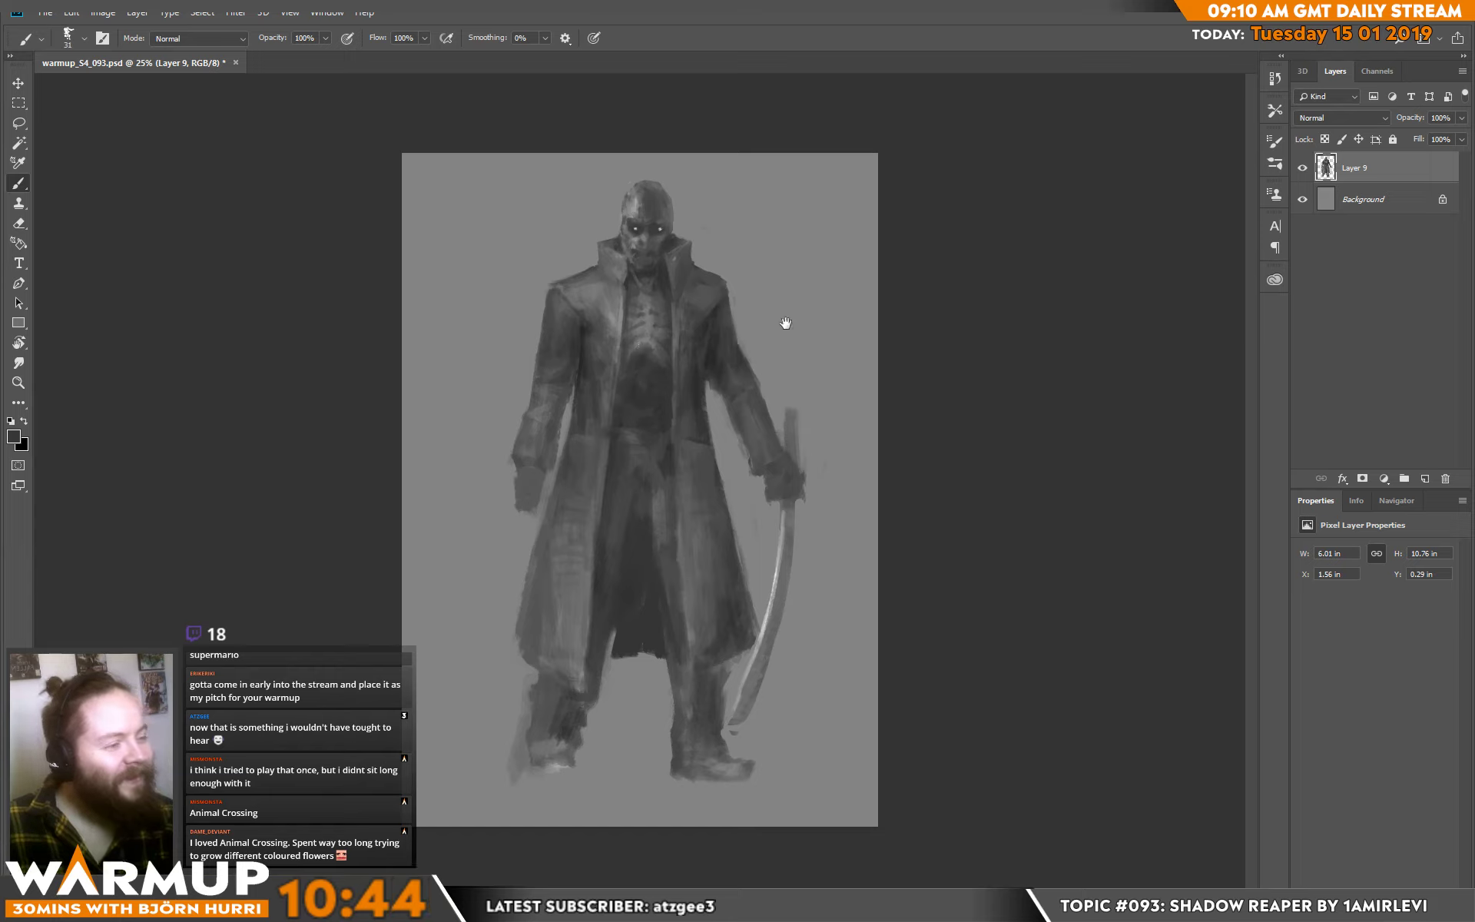
key(ctrl+shift+alt+n)
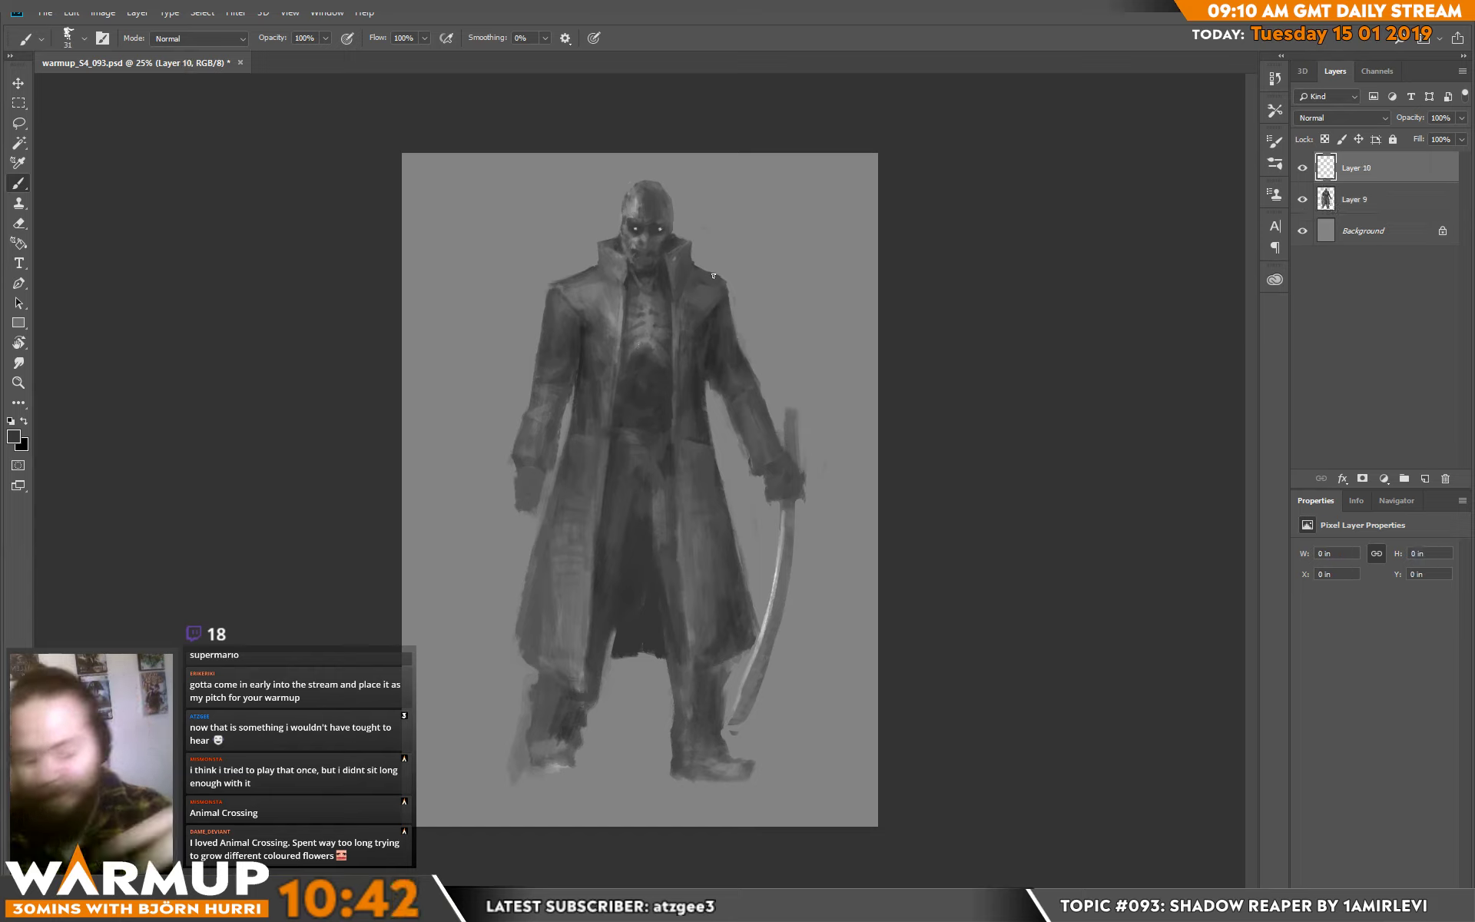
Enlarge the brush to 81 px and paint dark smoke wisps rising from the head and sword-side shoulder to the canvas's upper edge.
key(x)
mouse_move(658, 197)
mouse_down()
mouse_move(705, 187)
mouse_move(674, 195)
mouse_move(753, 158)
mouse_up()
key(ctrl+z)
alt+click(661, 278)
right_click(666, 201)
drag(874, 233, 895, 234)
click(667, 202)
mouse_move(695, 181)
mouse_down()
mouse_move(764, 148)
mouse_move(849, 139)
mouse_up()
mouse_move(678, 231)
mouse_down()
mouse_move(774, 162)
mouse_move(738, 186)
mouse_move(801, 186)
mouse_move(804, 174)
mouse_move(768, 183)
mouse_move(807, 162)
mouse_move(795, 187)
mouse_move(749, 162)
mouse_move(711, 274)
mouse_move(727, 266)
mouse_move(728, 224)
mouse_move(788, 204)
mouse_move(859, 145)
mouse_move(811, 199)
mouse_move(755, 213)
mouse_move(696, 268)
mouse_move(702, 280)
mouse_move(719, 268)
mouse_move(725, 240)
mouse_move(715, 275)
mouse_up()
Trim the smoke wisps with the Eraser and refine them with the brush reduced to 37 px.
key(e)
key(b)
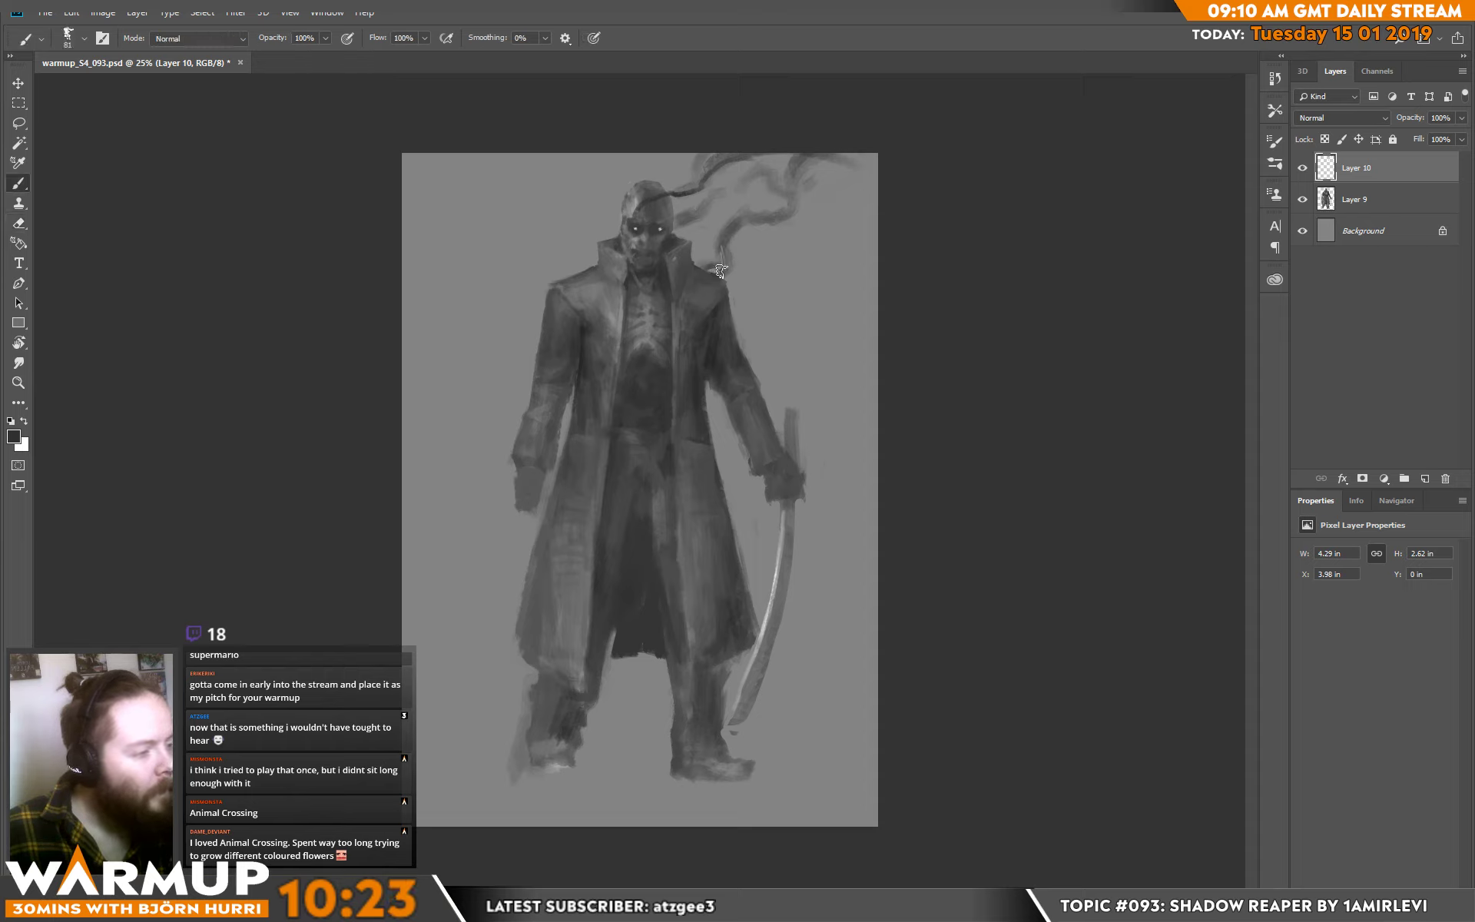
key(e)
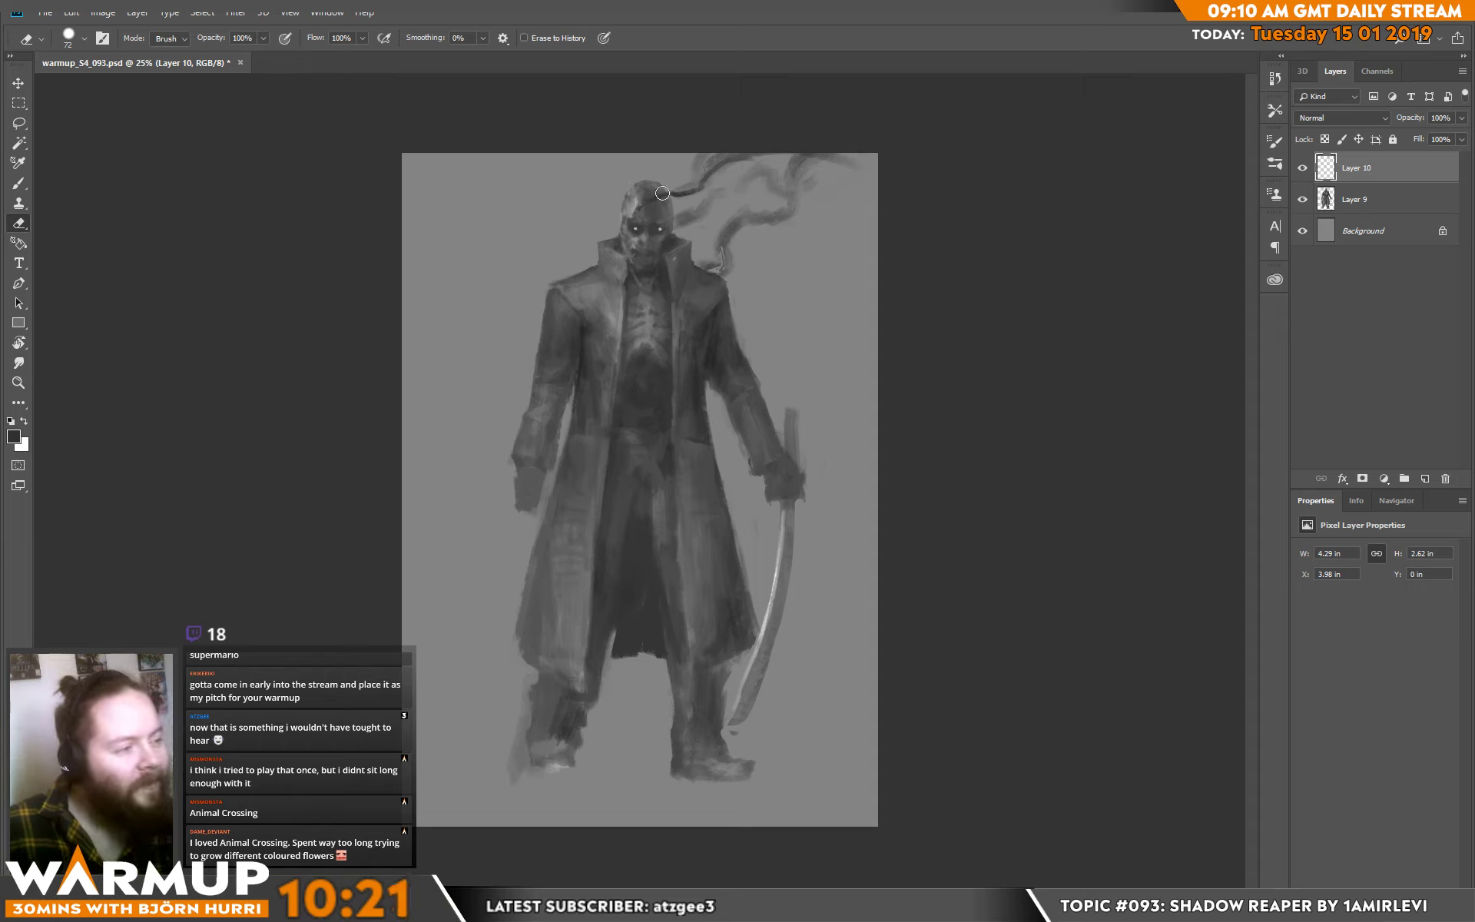
key(b)
right_click(744, 204)
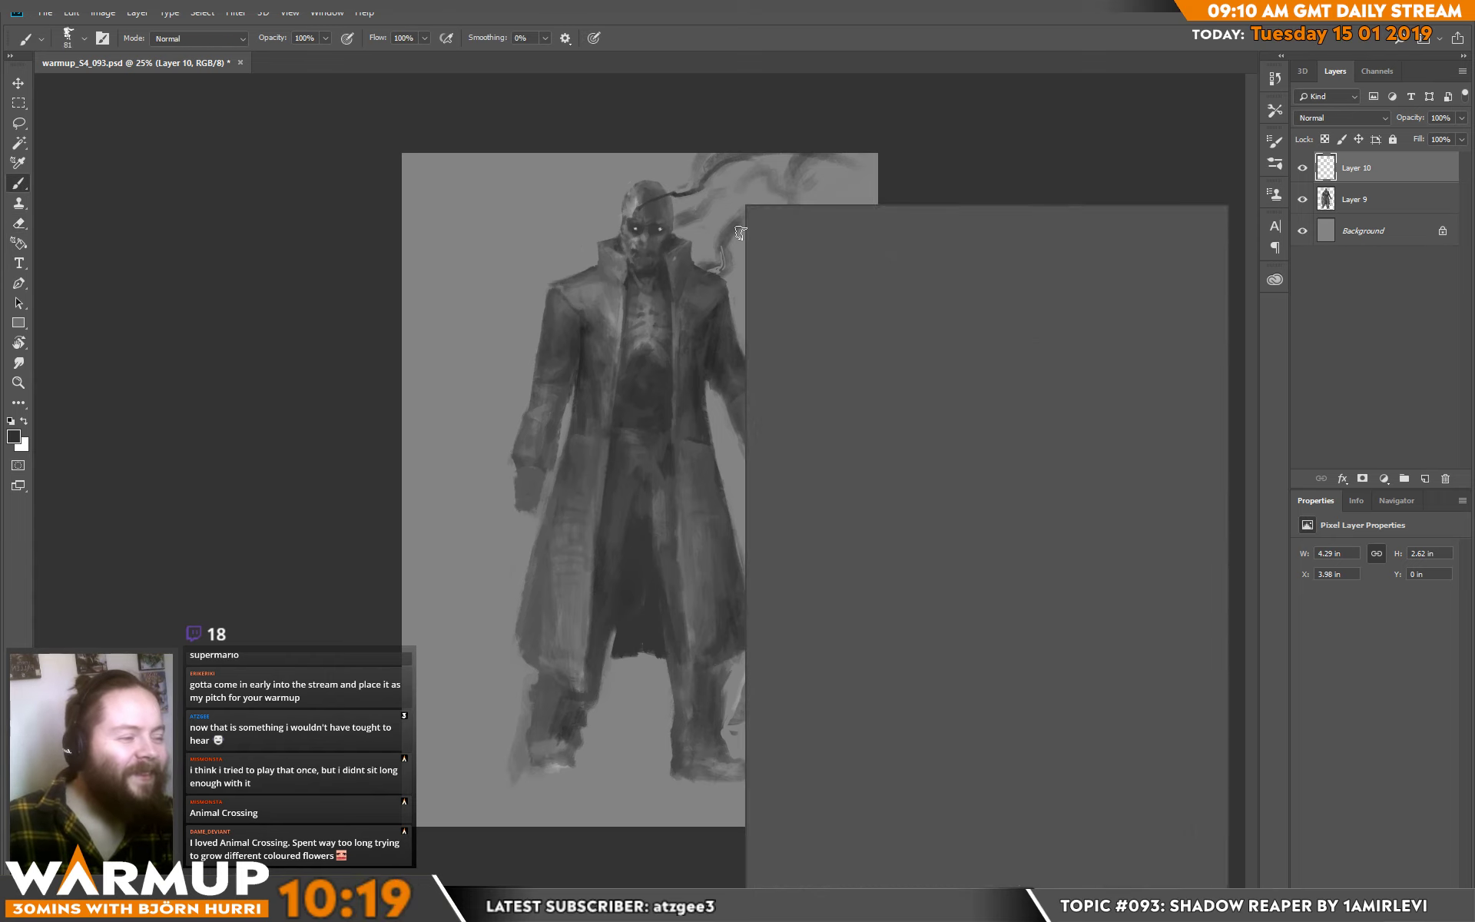
drag(846, 243, 836, 243)
key(Return)
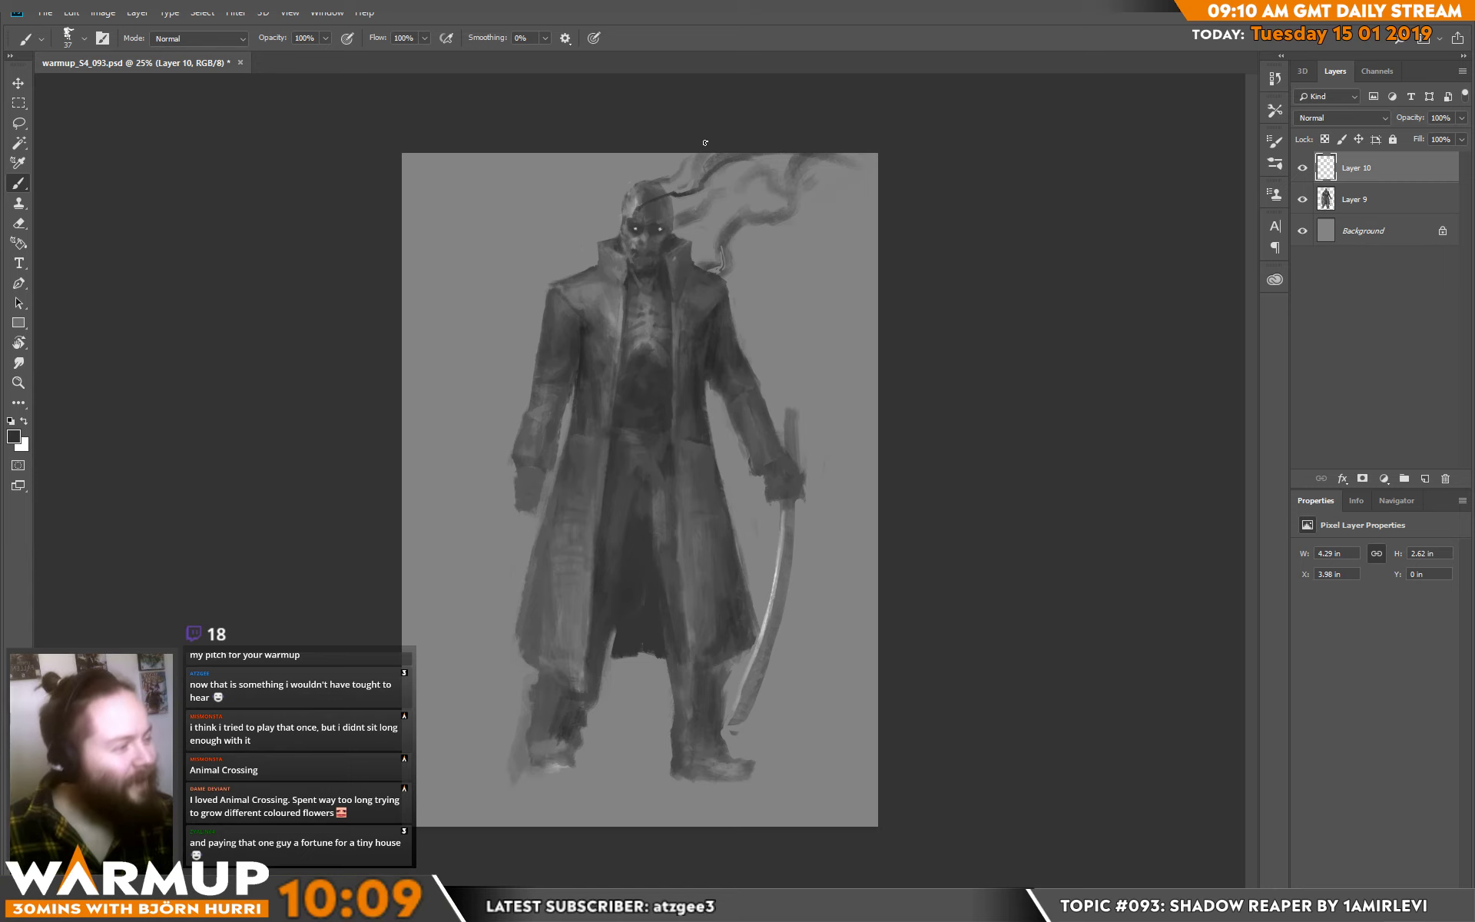
Add another new layer and, with a 228 px brush, darken the background on the side away from the sword.
key(ctrl+shift+alt+n)
right_click(426, 243)
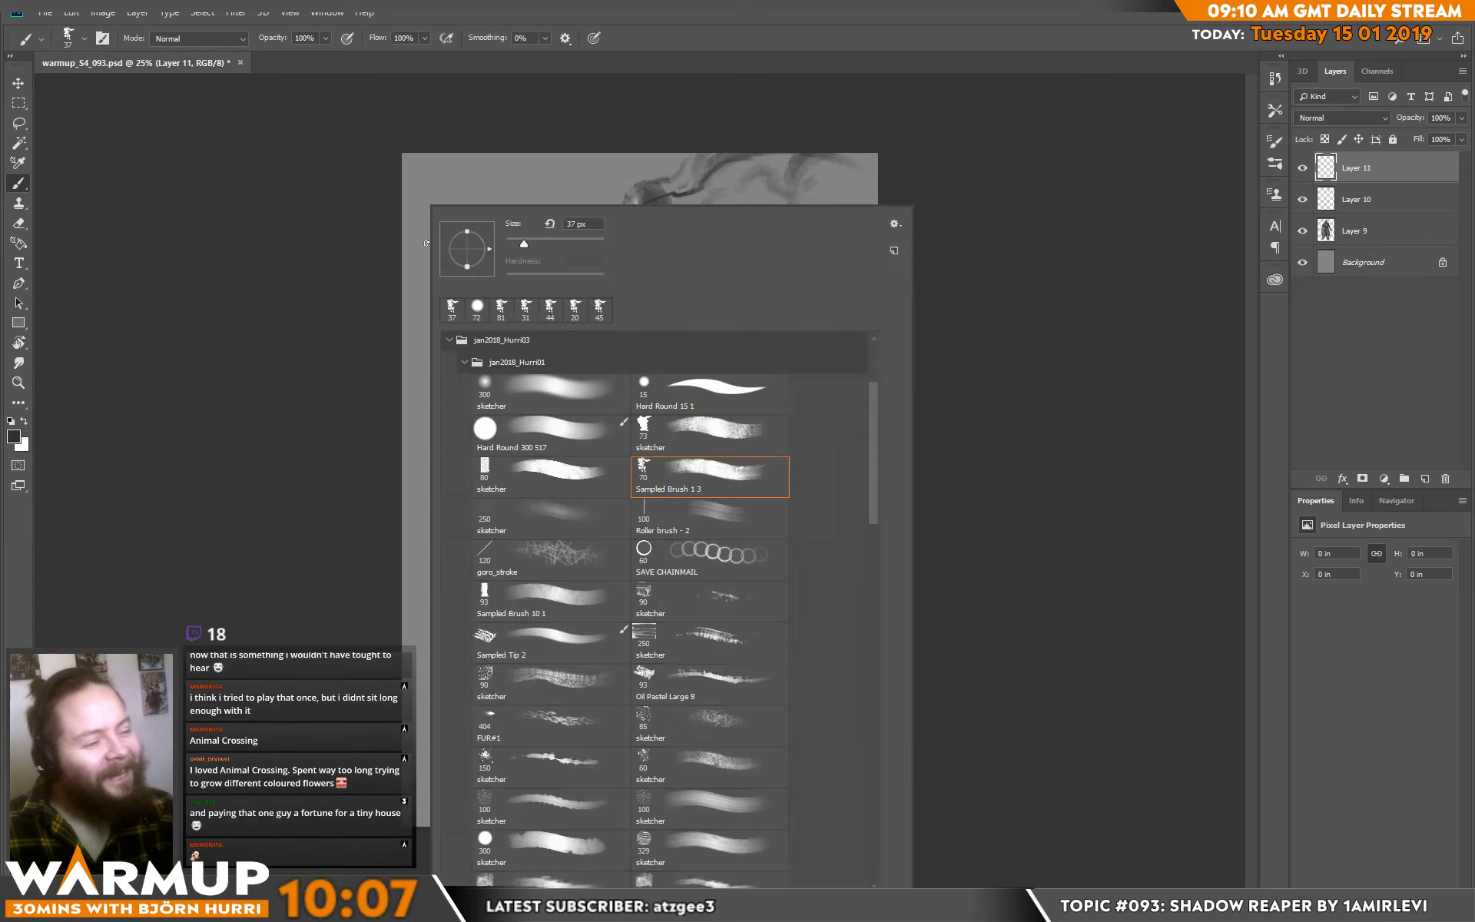
click(580, 243)
click(439, 97)
drag(434, 150, 367, 306)
mouse_move(484, 157)
mouse_down()
mouse_move(407, 283)
mouse_move(492, 230)
mouse_move(583, 200)
mouse_move(607, 215)
mouse_move(500, 284)
mouse_move(522, 331)
mouse_move(522, 296)
mouse_move(481, 258)
mouse_move(438, 385)
mouse_move(408, 402)
mouse_move(410, 272)
mouse_move(484, 303)
mouse_move(510, 253)
mouse_move(517, 312)
mouse_move(465, 411)
mouse_move(454, 368)
mouse_move(497, 330)
mouse_move(490, 490)
mouse_move(418, 461)
mouse_move(391, 495)
mouse_move(436, 469)
mouse_move(457, 623)
mouse_up()
alt+click(451, 318)
drag(423, 353, 415, 399)
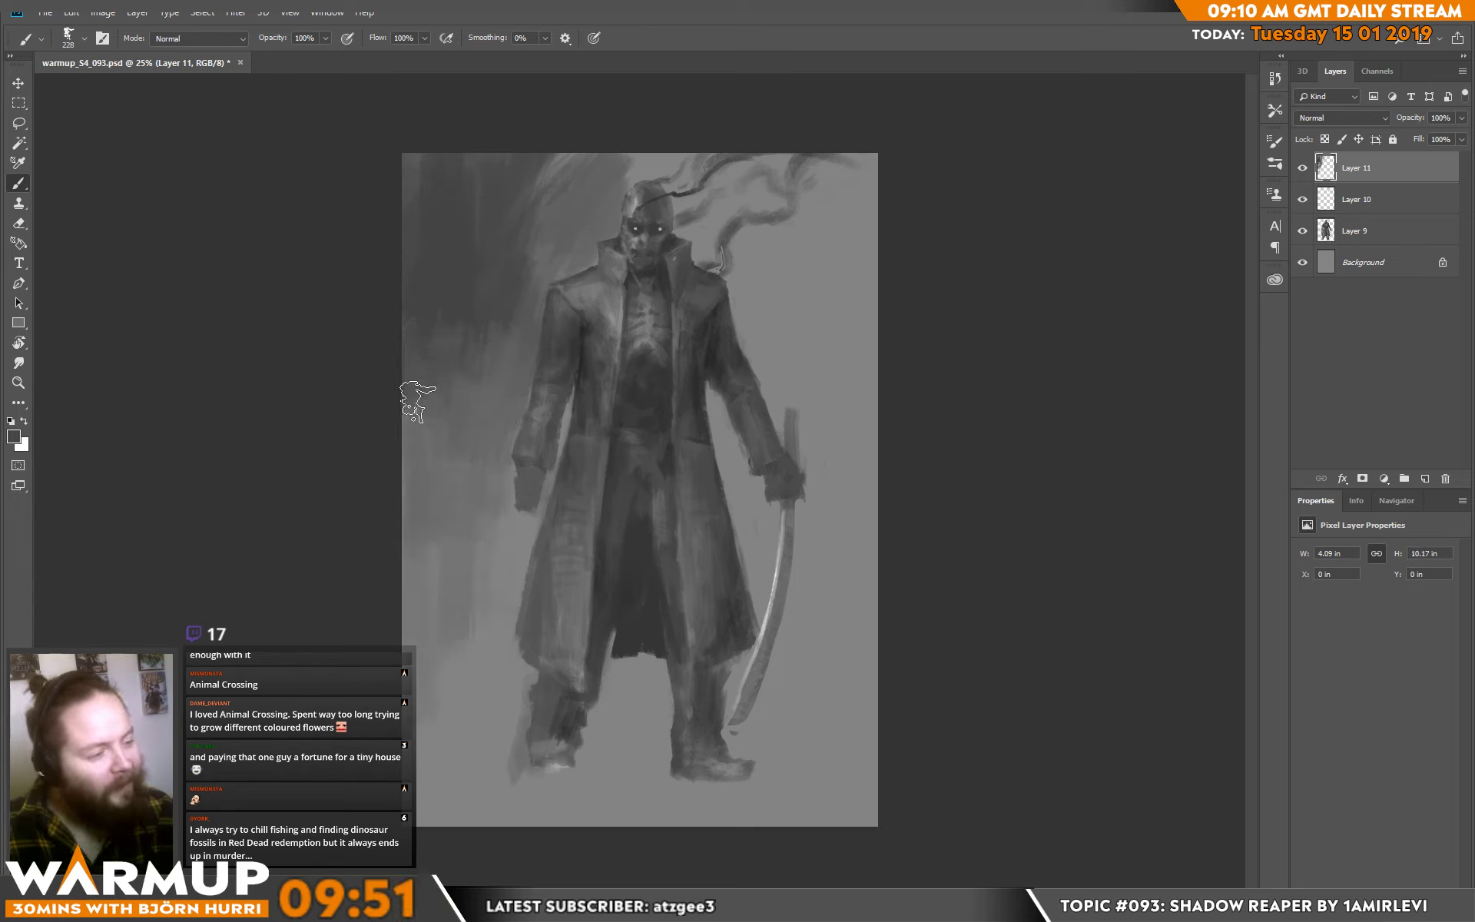
Extend the dark background tone across the top of the canvas and down the sword side behind the smoke.
mouse_move(543, 160)
mouse_down()
mouse_move(610, 138)
mouse_move(626, 158)
mouse_move(757, 154)
mouse_up()
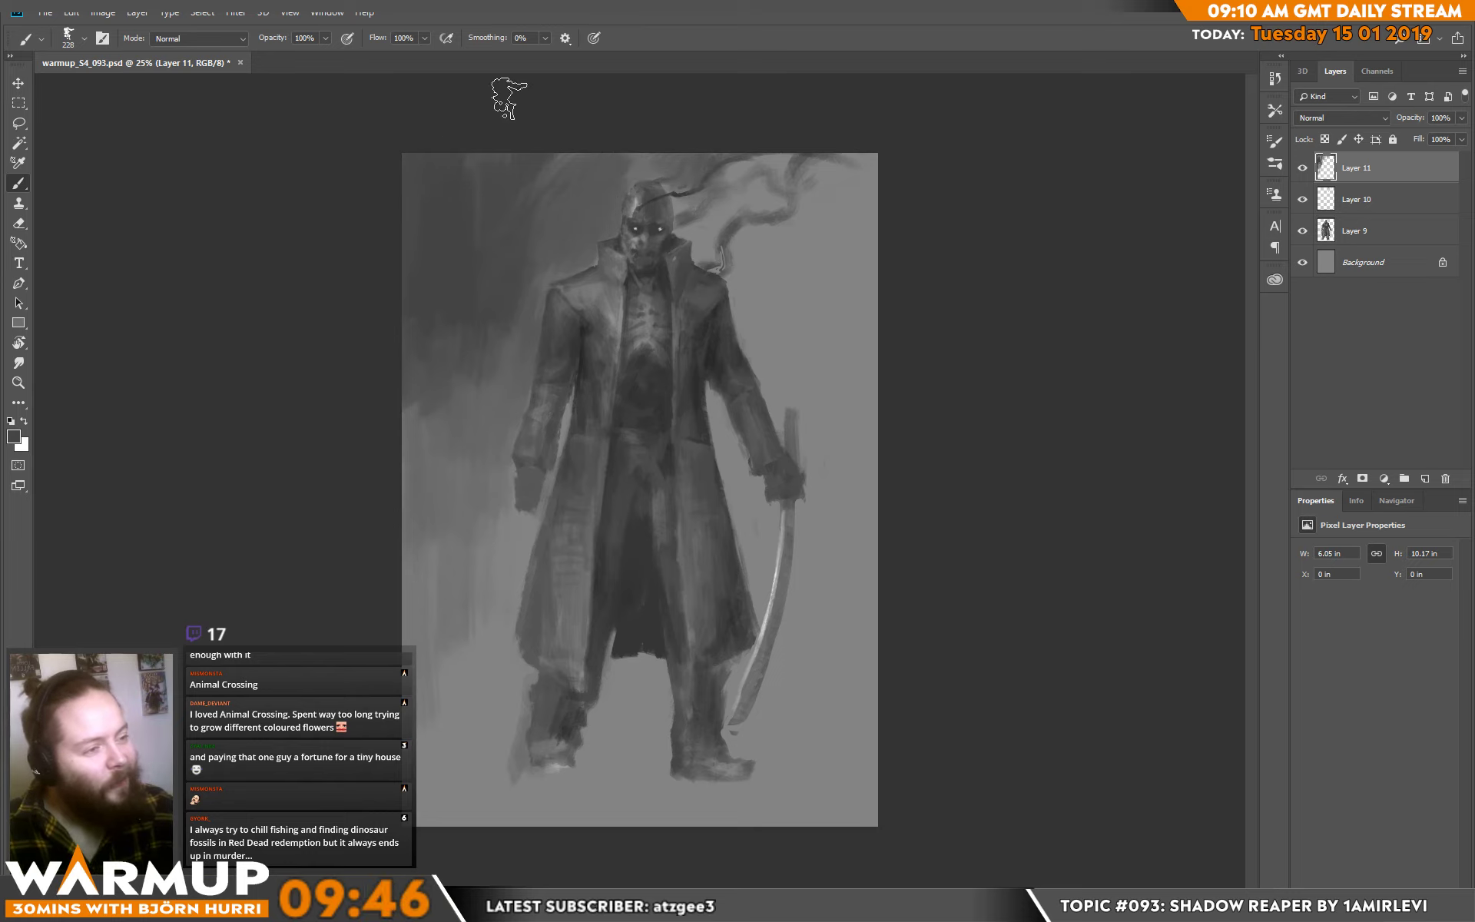
drag(641, 154, 592, 191)
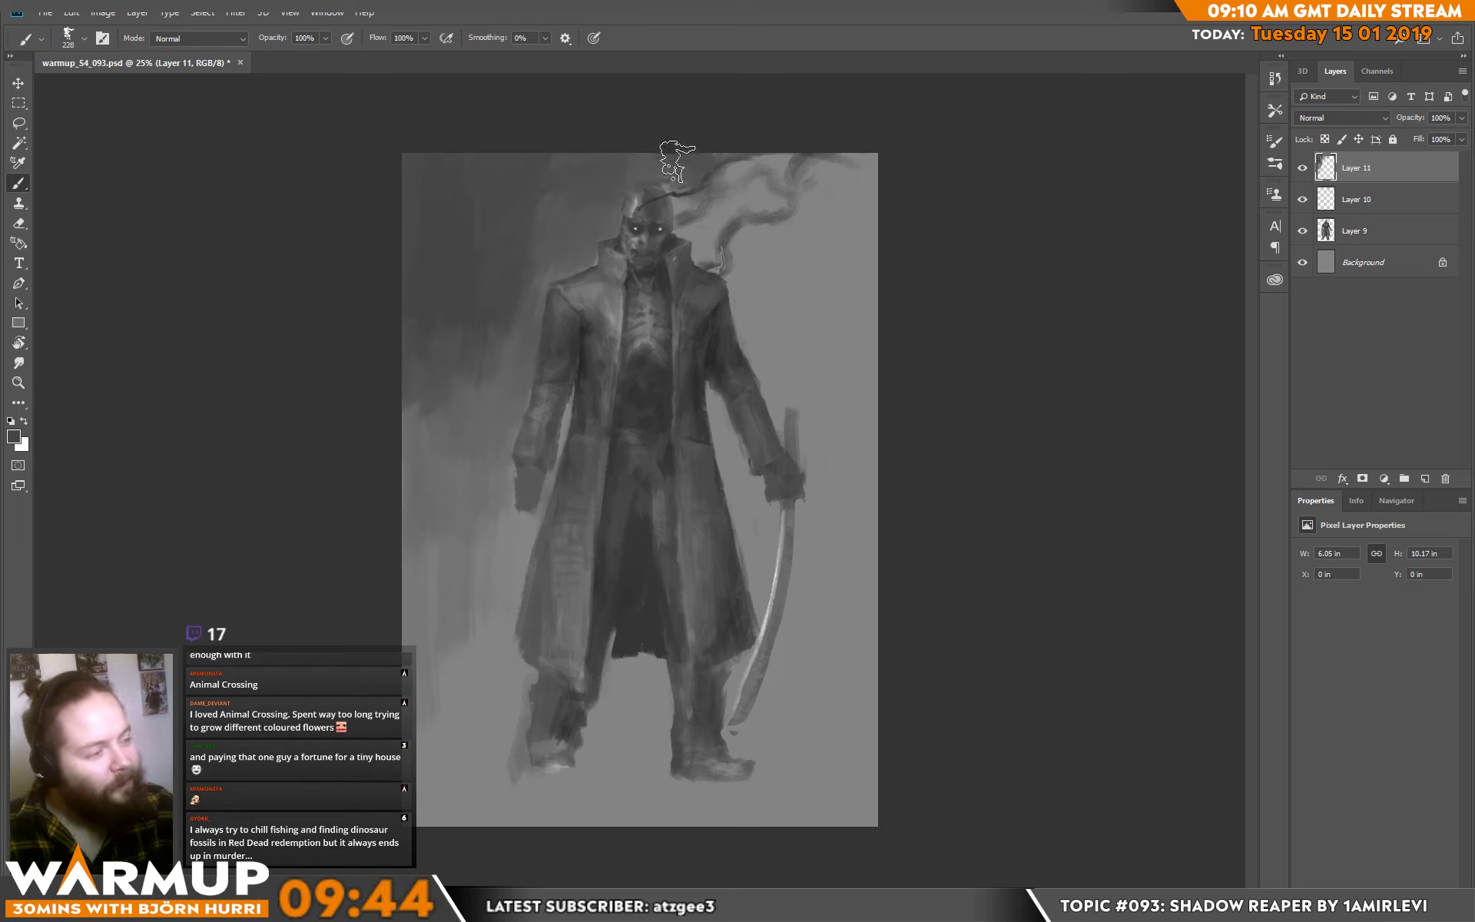
mouse_move(675, 164)
mouse_down()
mouse_move(708, 261)
mouse_move(730, 270)
mouse_move(747, 212)
mouse_move(806, 137)
mouse_move(859, 123)
mouse_move(895, 136)
mouse_move(839, 321)
mouse_move(760, 330)
mouse_move(777, 398)
mouse_move(792, 319)
mouse_move(860, 266)
mouse_move(882, 289)
mouse_move(870, 625)
mouse_move(810, 437)
mouse_move(851, 469)
mouse_move(863, 585)
mouse_up()
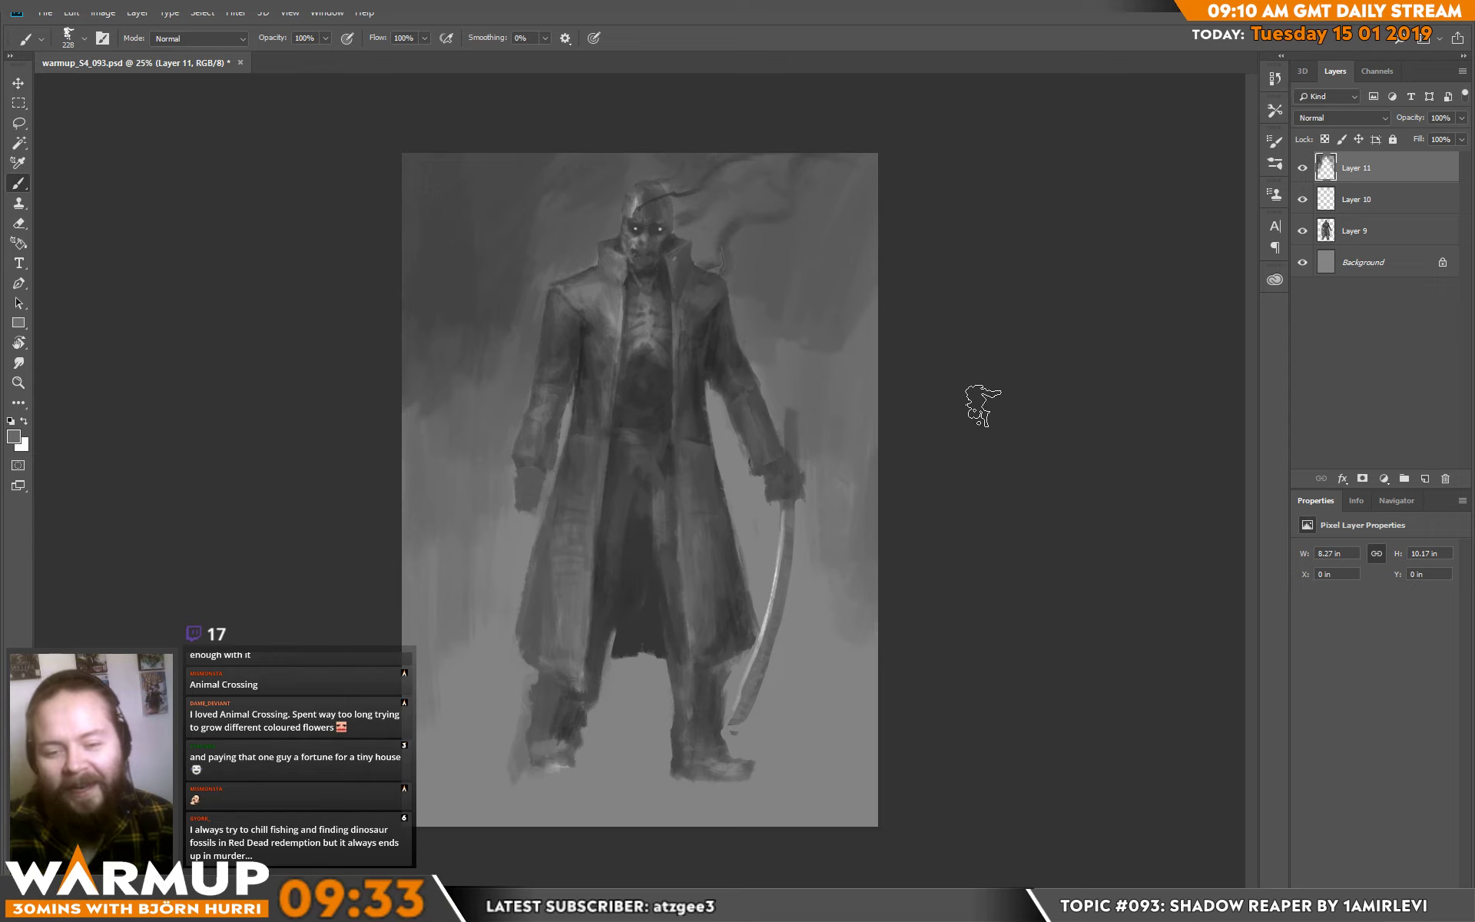
Blend the dark background tones around the figure and smoke, with the brush set to 91 px and then 369 px.
right_click(797, 433)
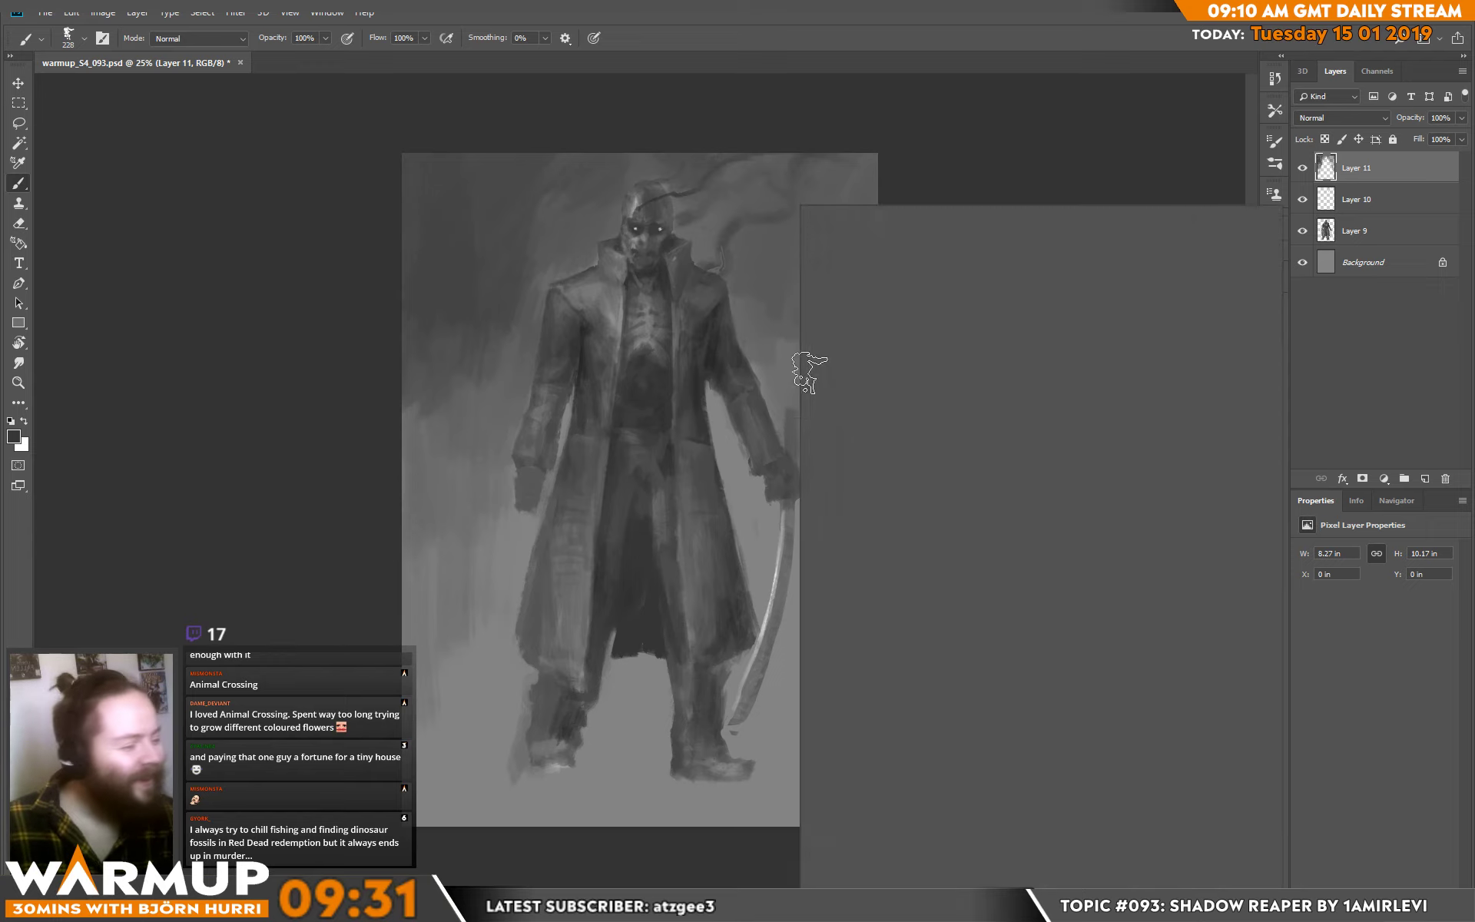
click(928, 244)
click(953, 185)
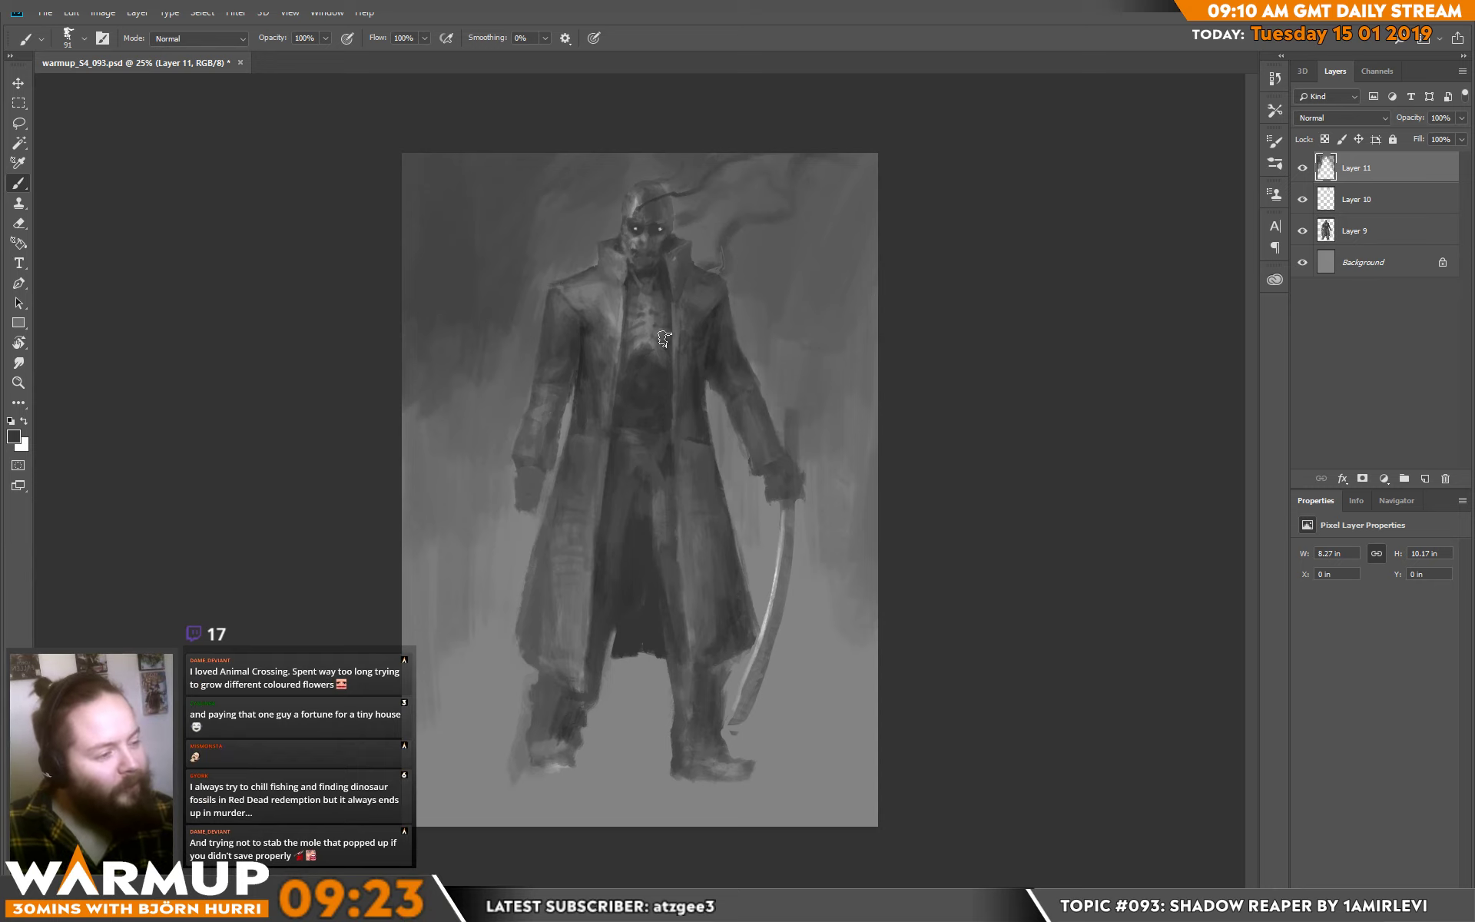
right_click(621, 307)
click(502, 323)
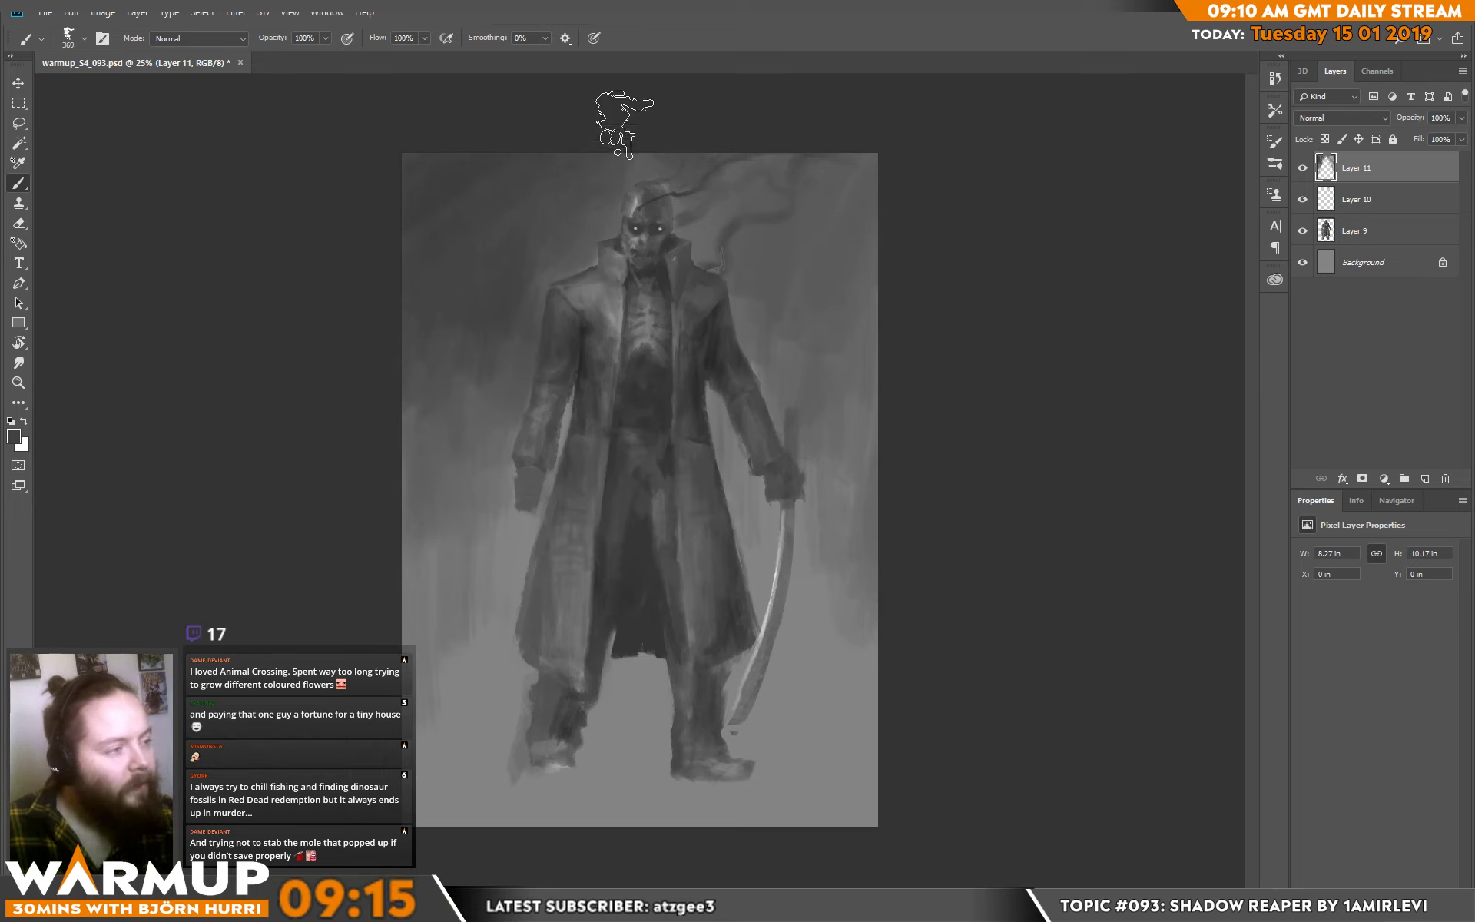
Reduce the brush to 28 px, then 17 px, and refine the shading around the eyes, nose and brow with sampled greys.
right_click(680, 261)
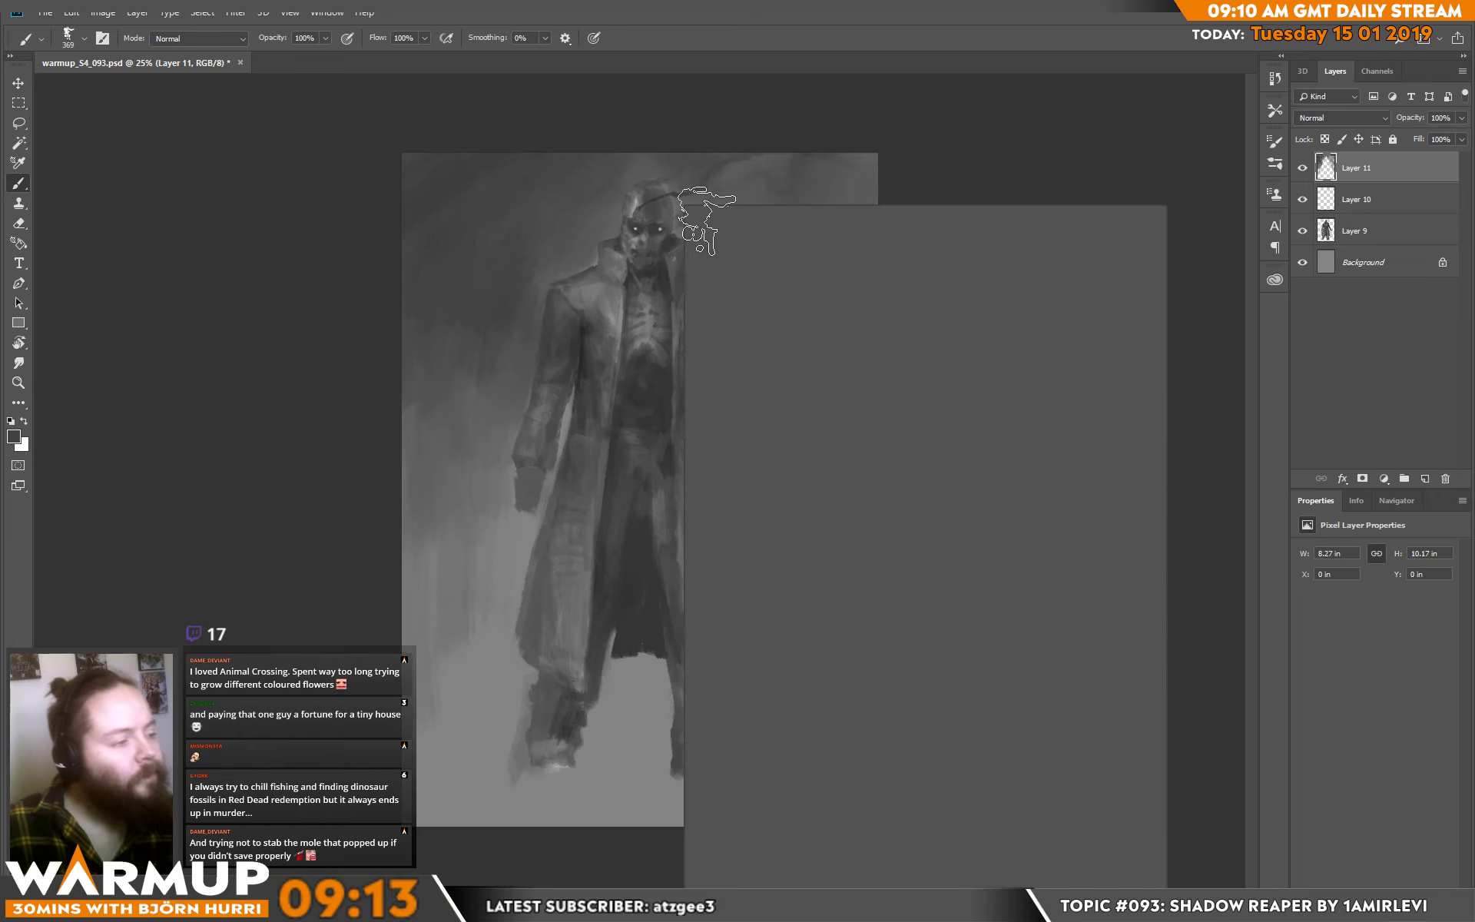
click(772, 244)
alt+click(637, 237)
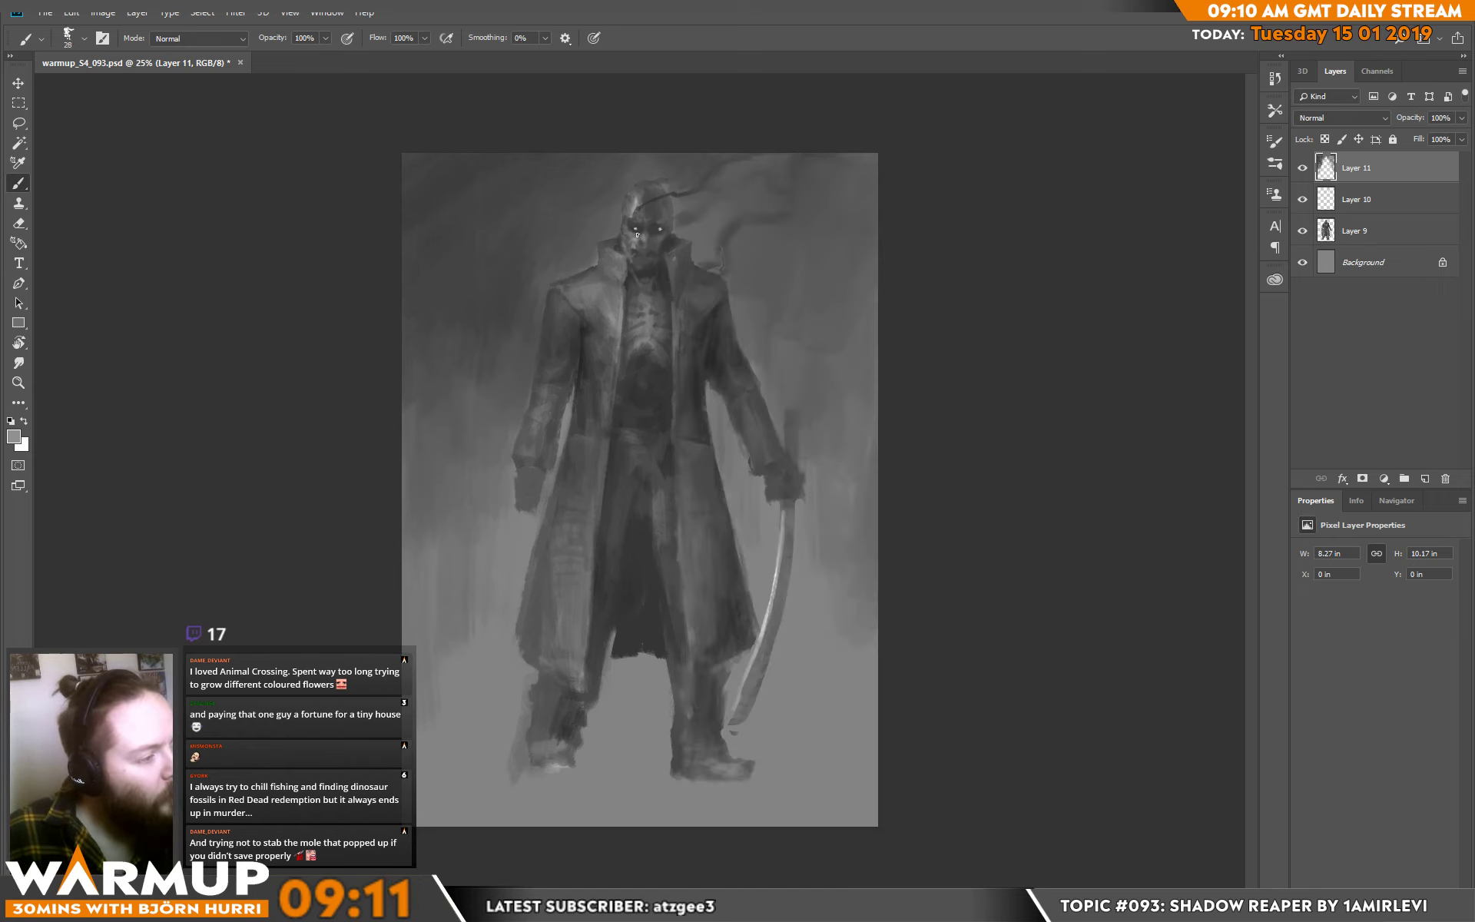
right_click(656, 223)
click(742, 243)
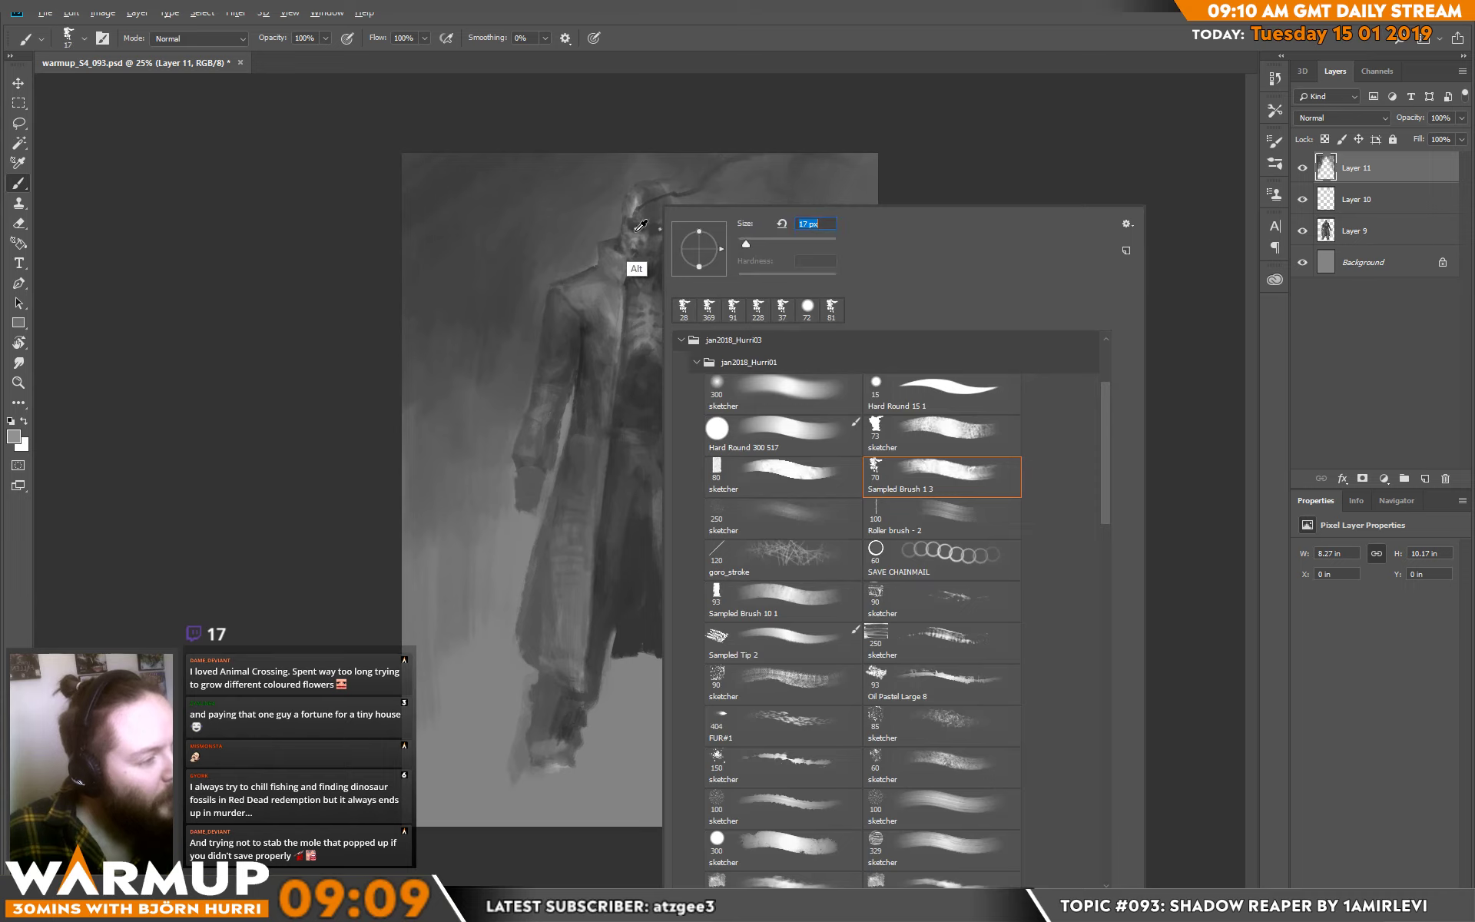
alt+click(636, 232)
alt+click(628, 229)
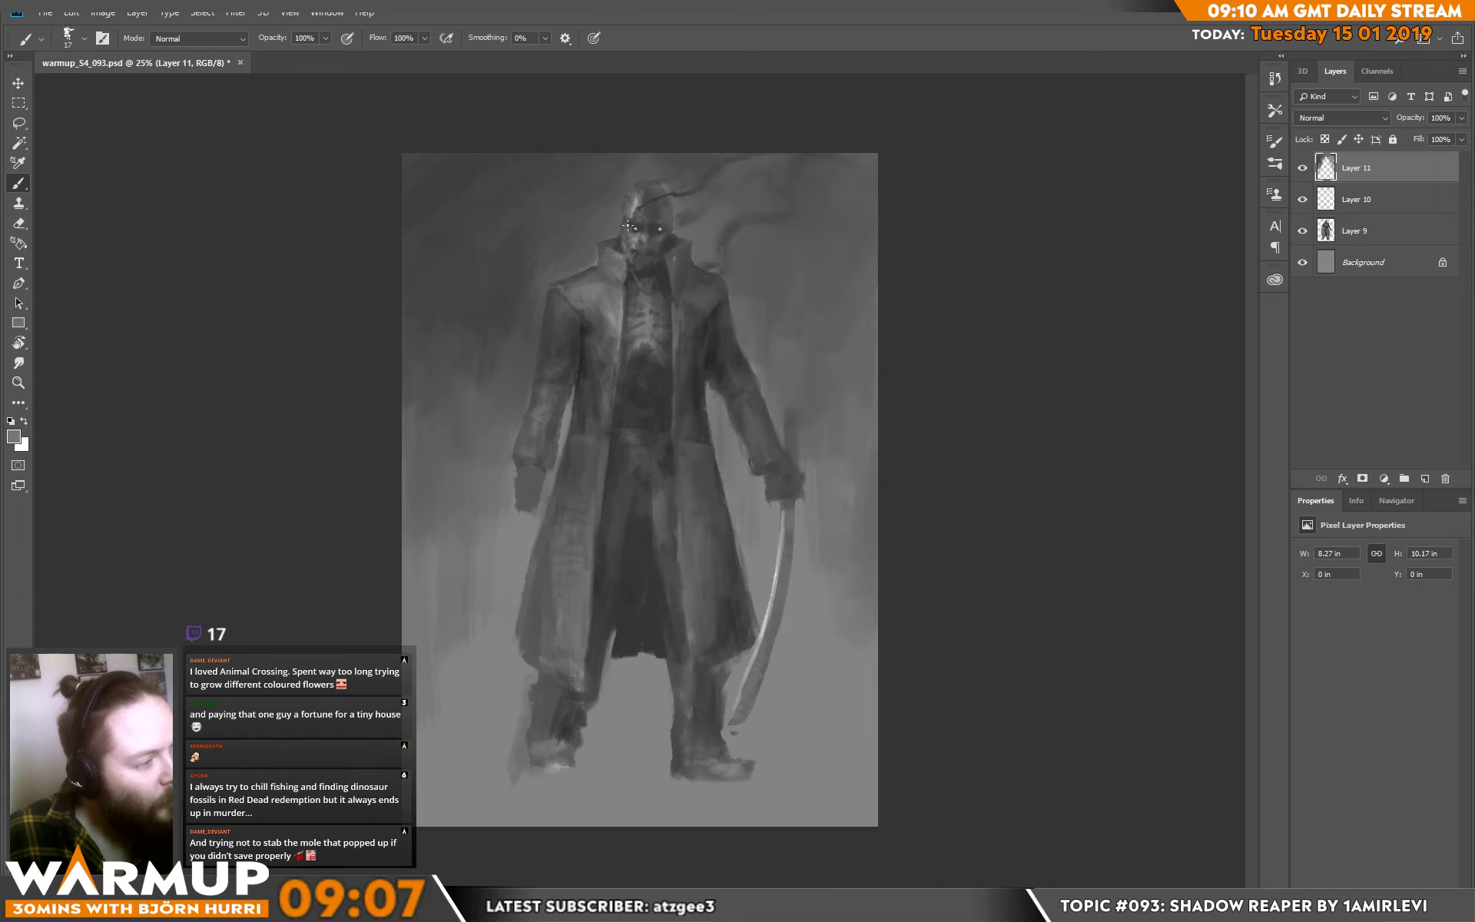
alt+click(632, 224)
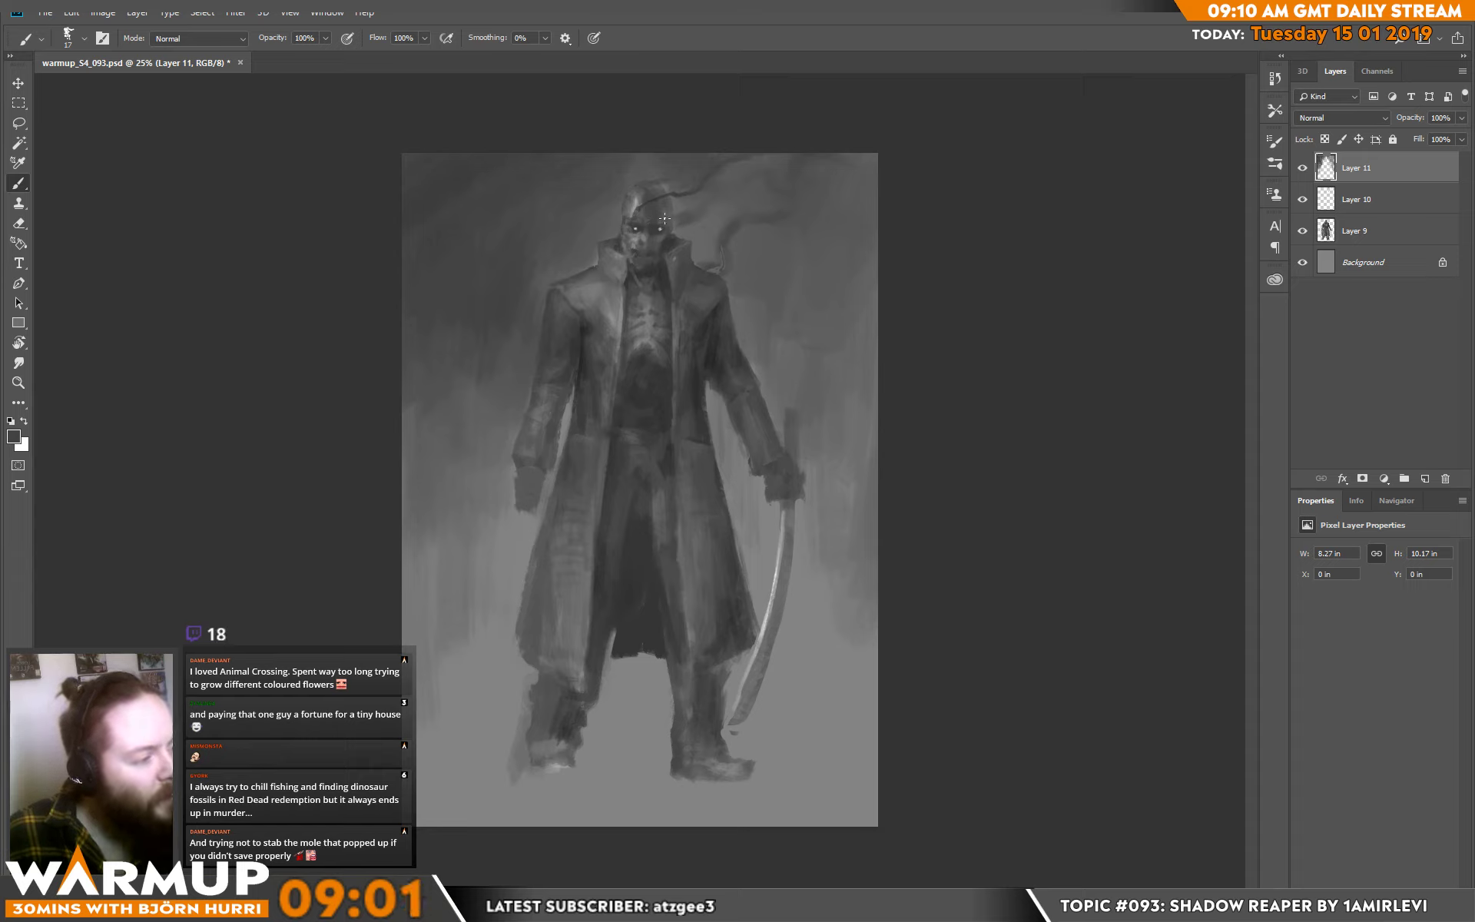
alt+click(645, 196)
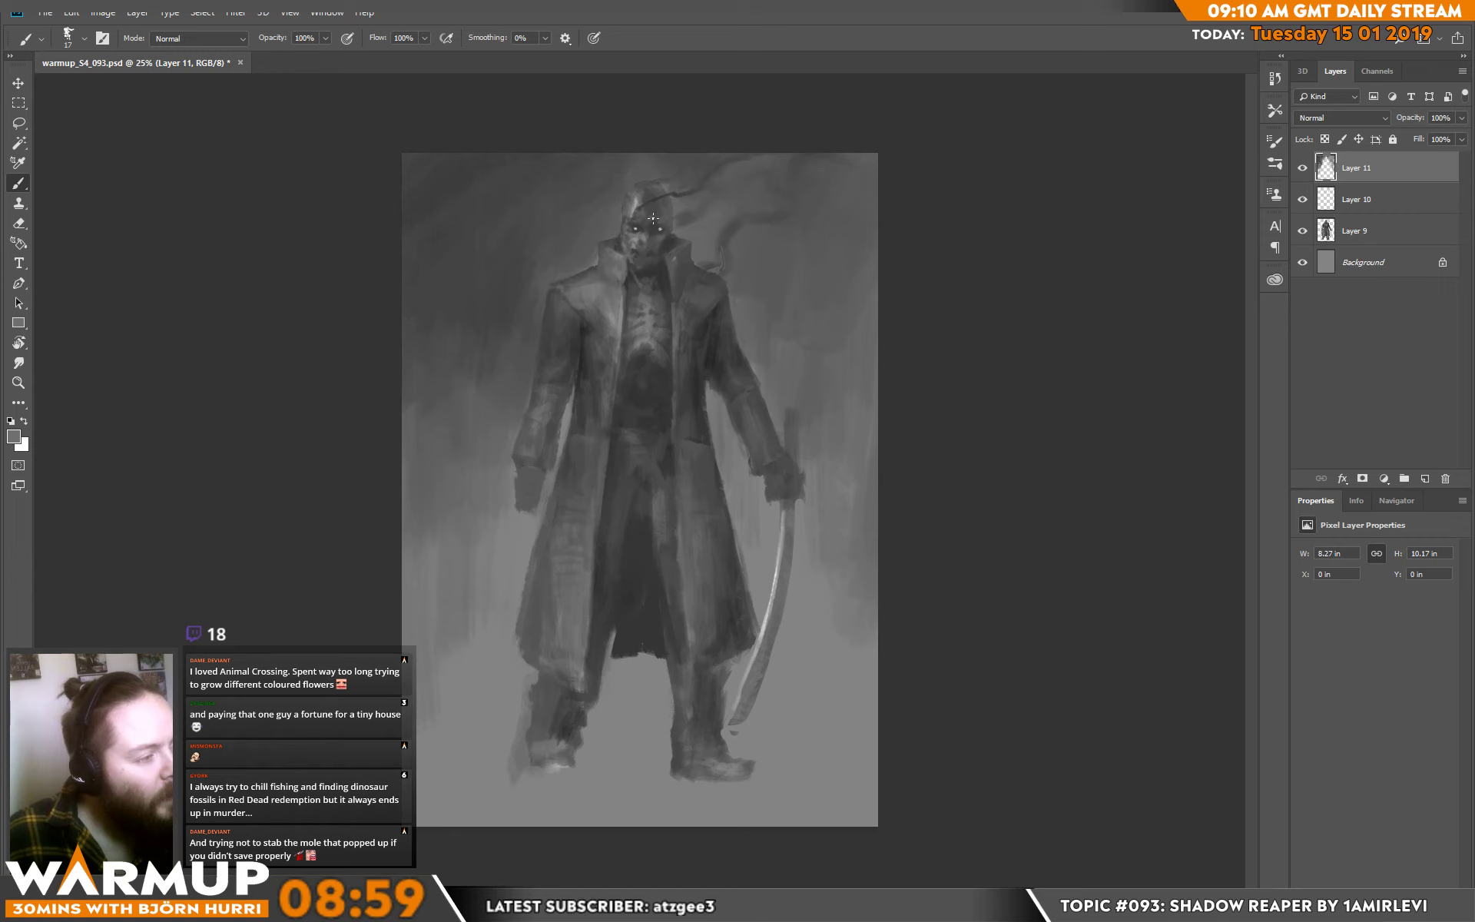
Enlarge the brush to 28 px and rework the forehead and skull with sampled dark and light greys.
right_click(679, 203)
drag(762, 242, 769, 240)
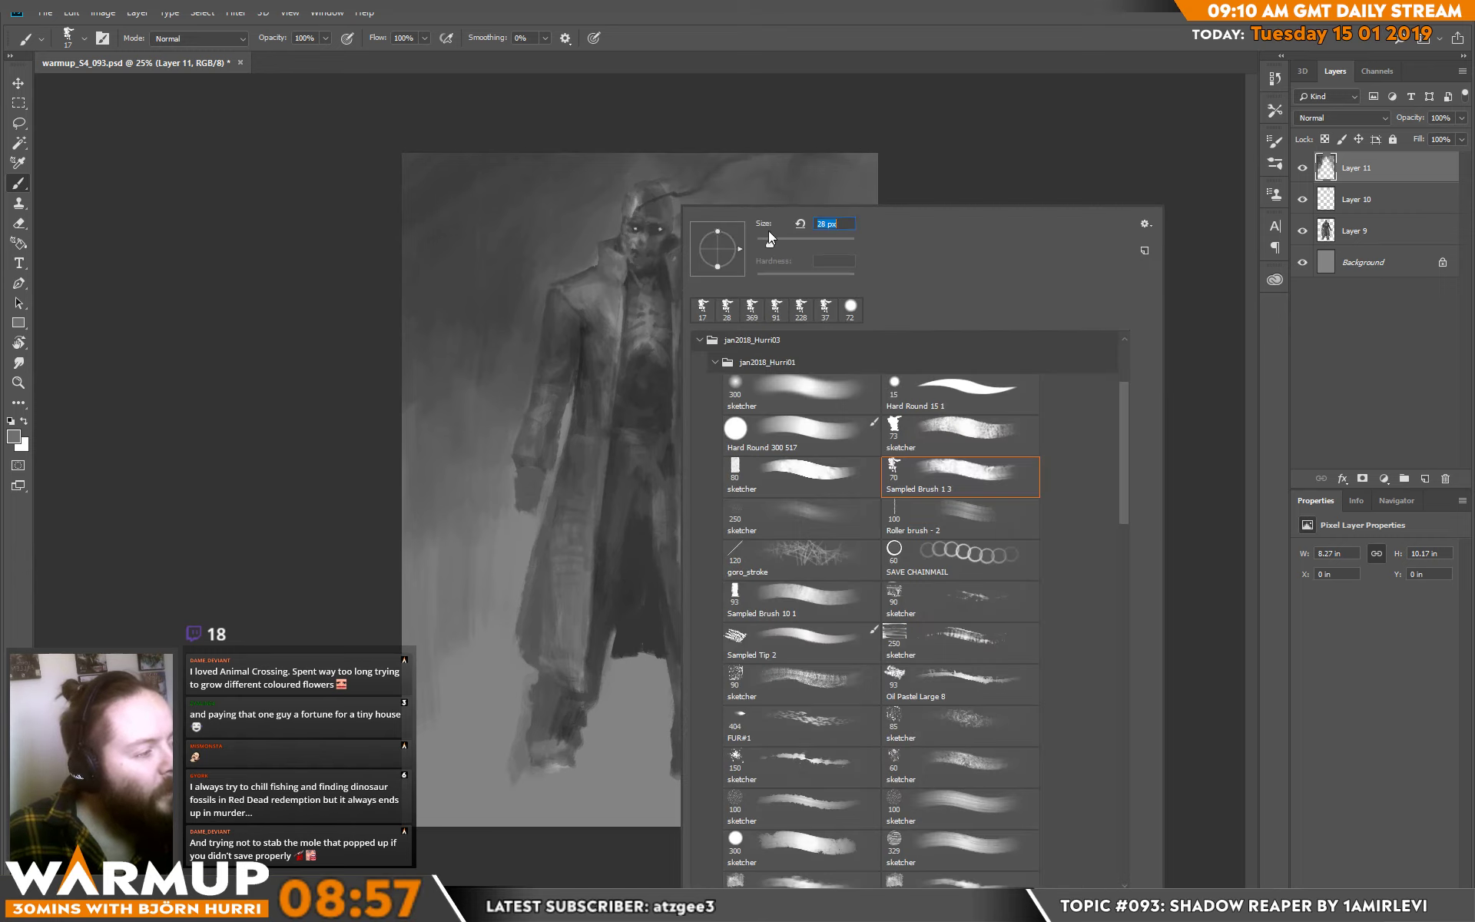
alt+click(649, 212)
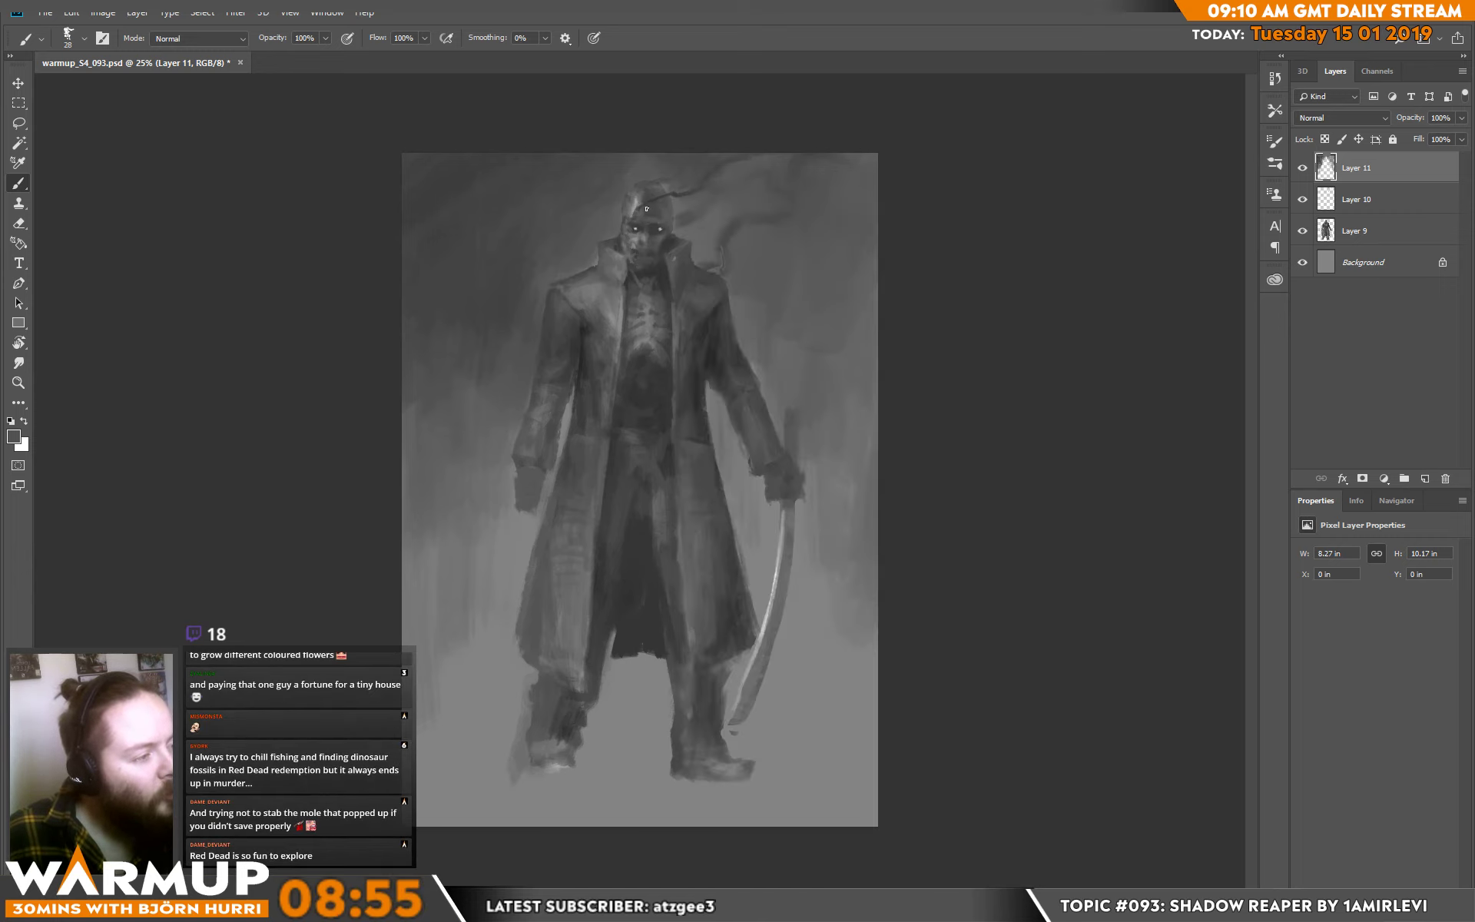
alt+click(655, 207)
click(656, 207)
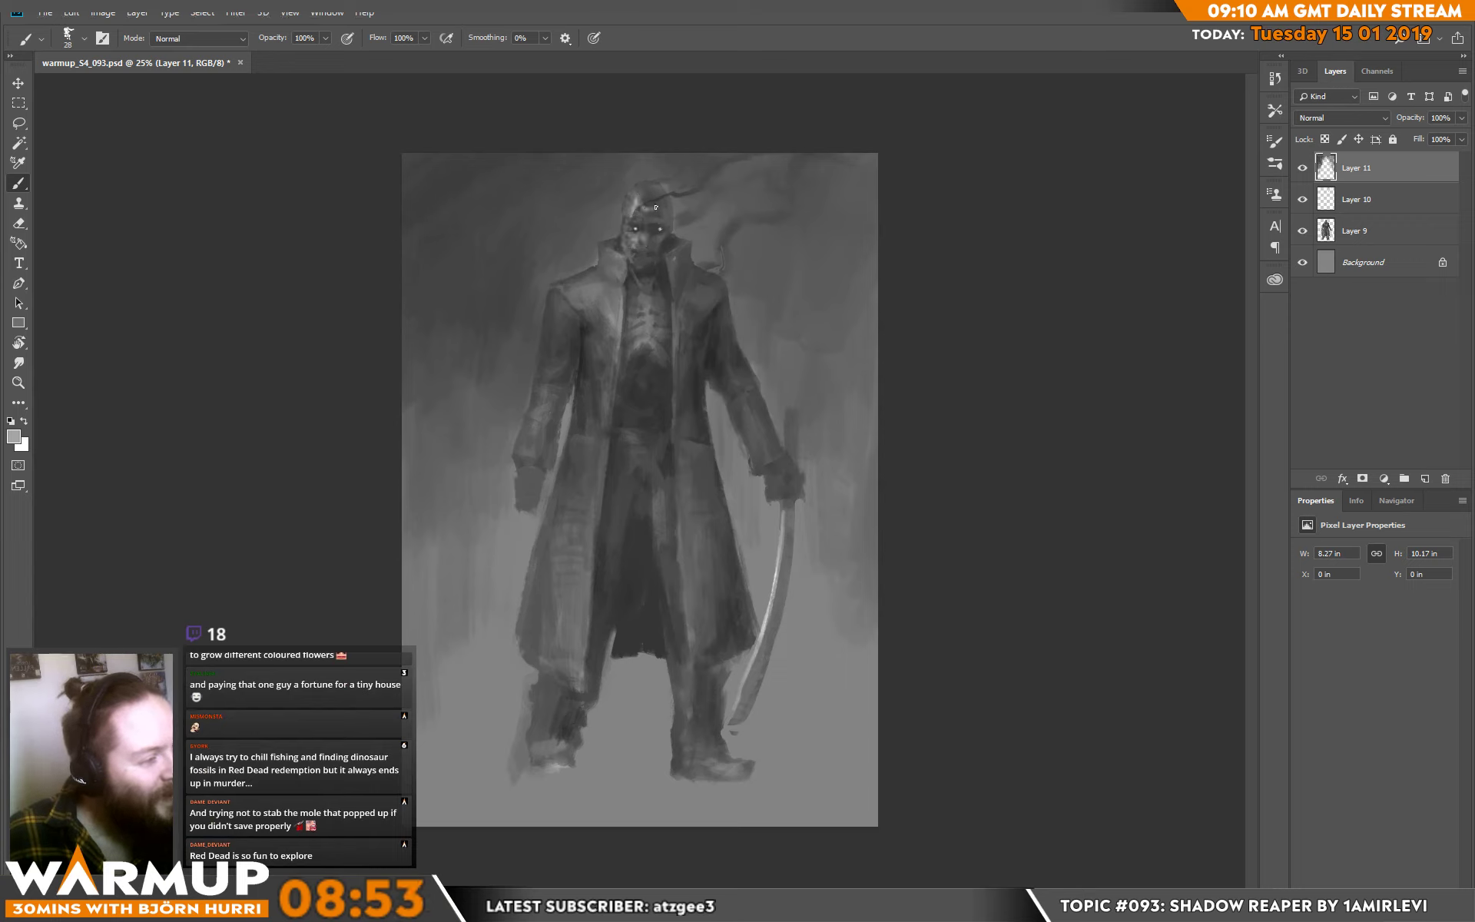
alt+click(650, 206)
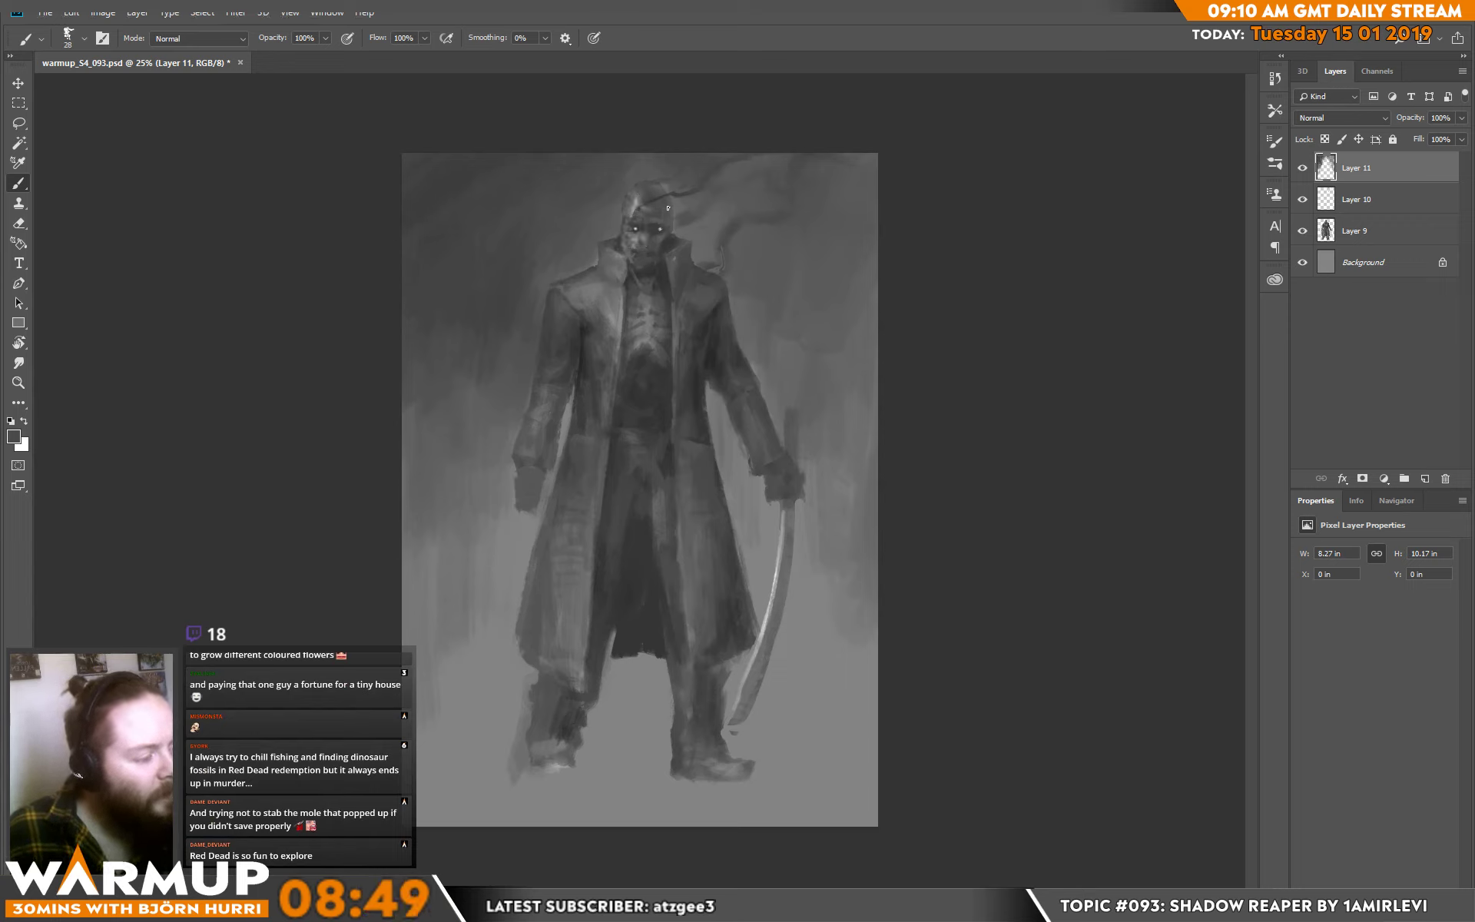
alt+click(635, 203)
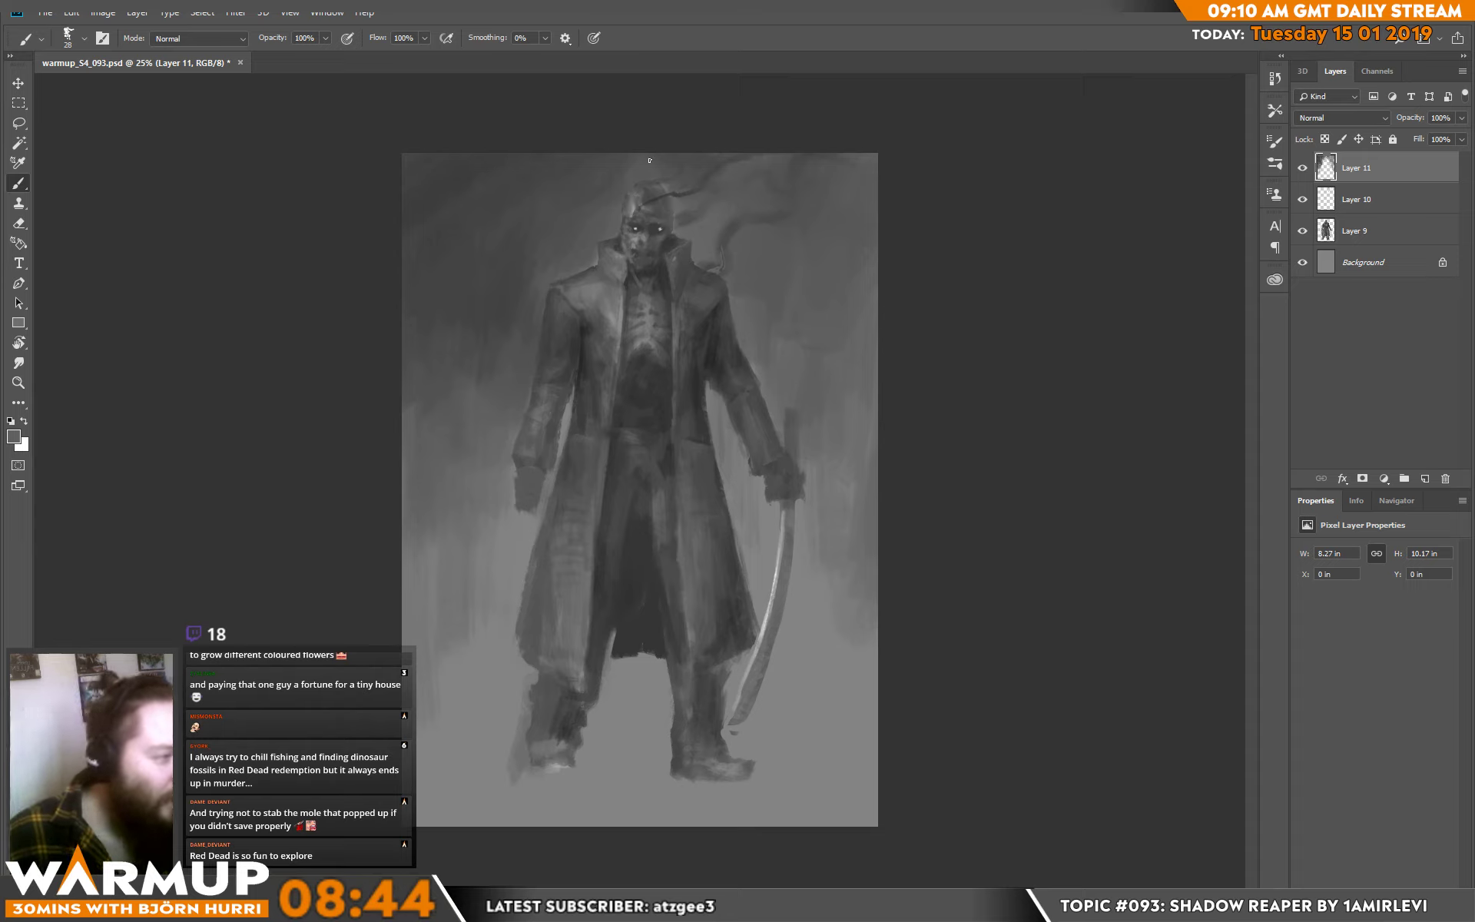
alt+click(649, 202)
alt+click(634, 199)
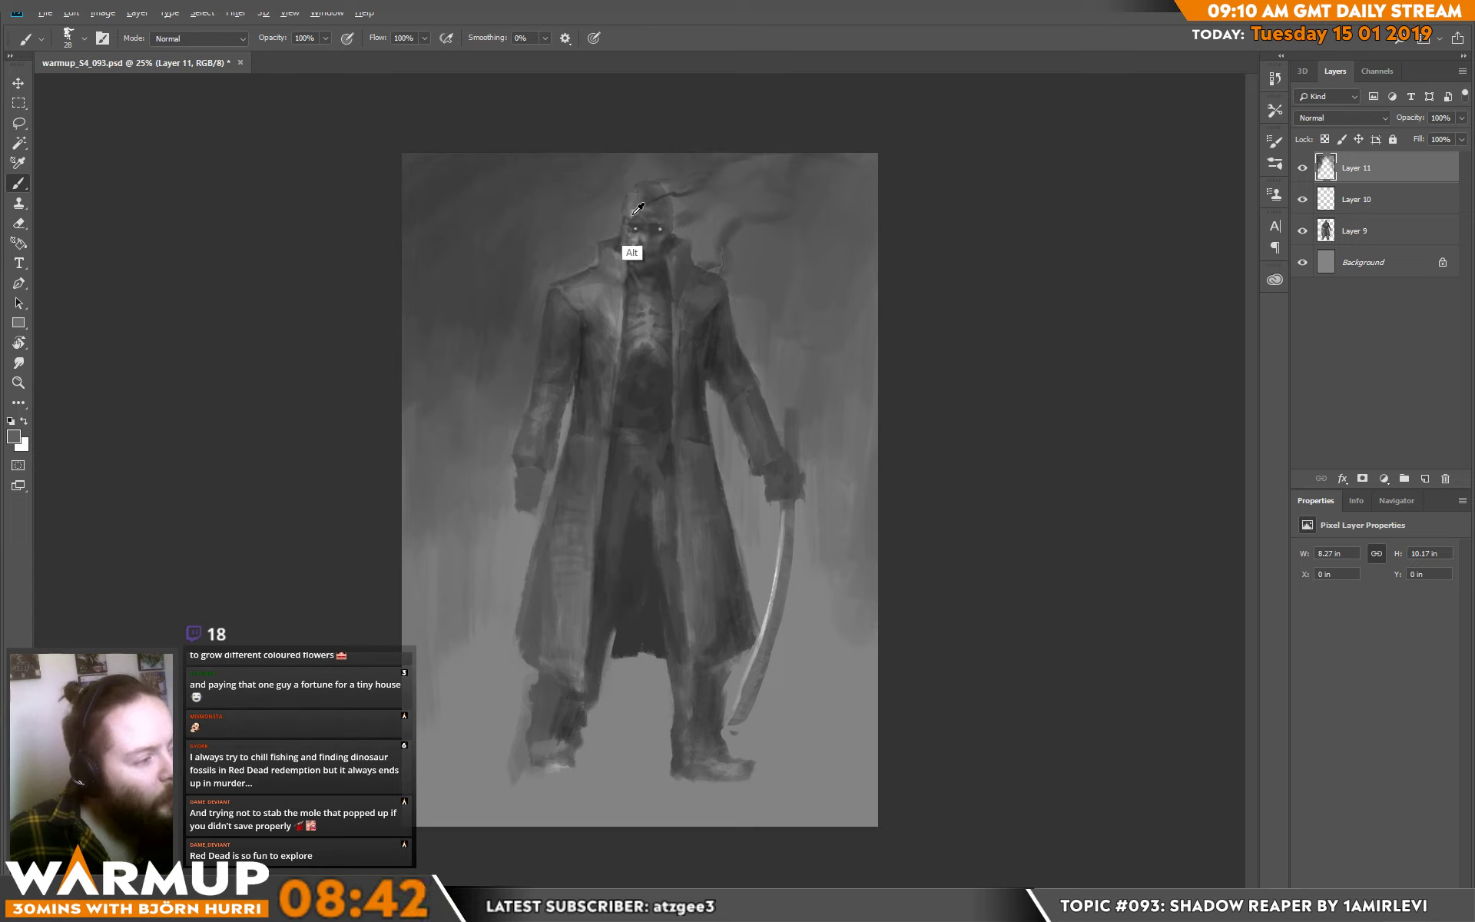
alt+click(634, 197)
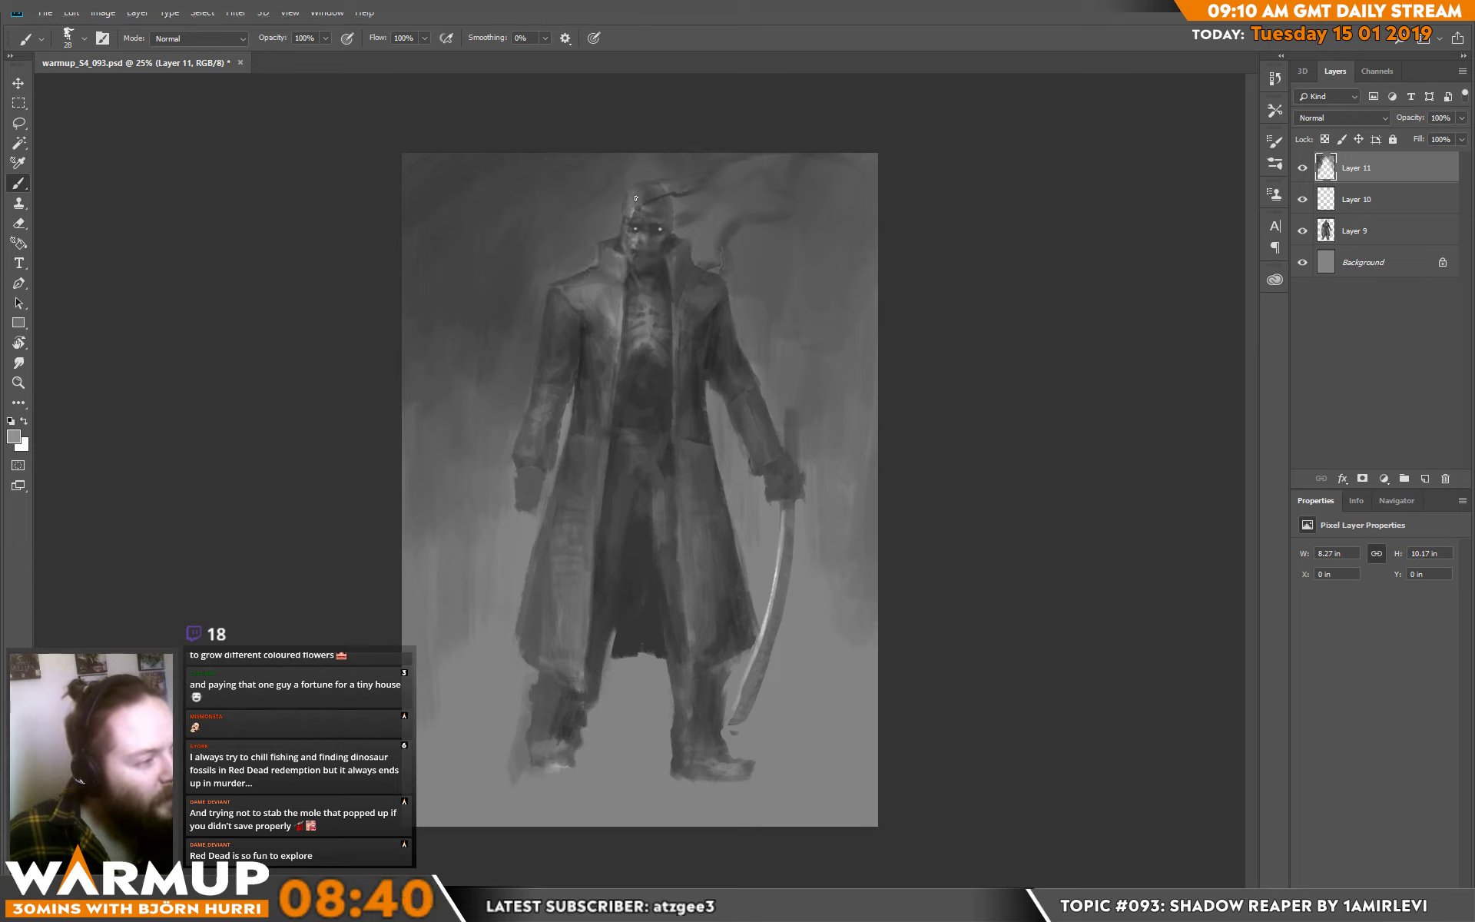
alt+click(642, 210)
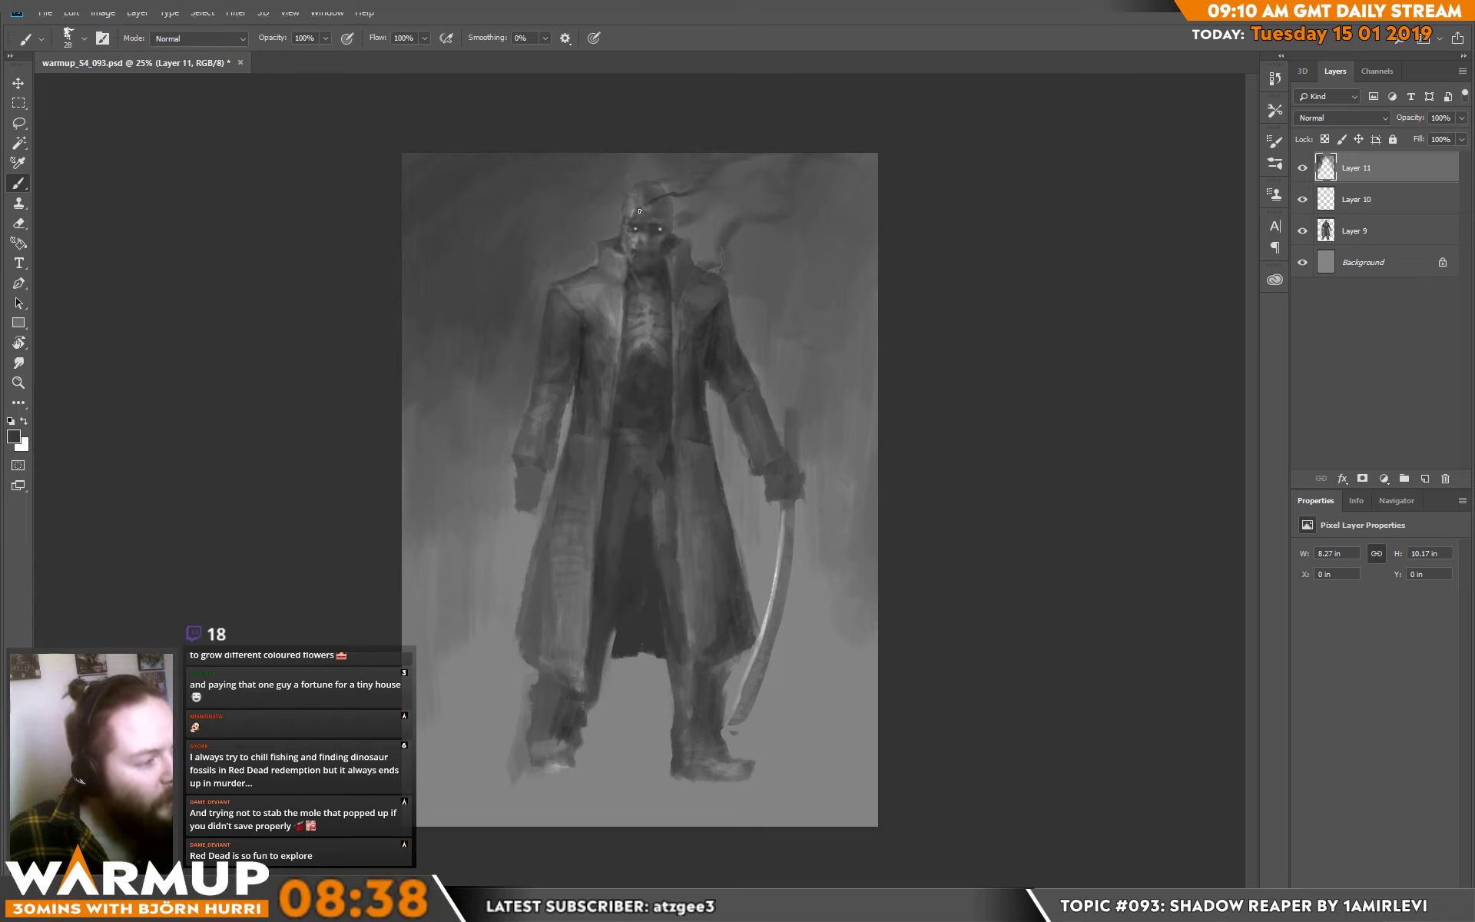
Set the brush to 25 px and refine the eye area and the sword-side edge of the head.
right_click(689, 205)
click(778, 244)
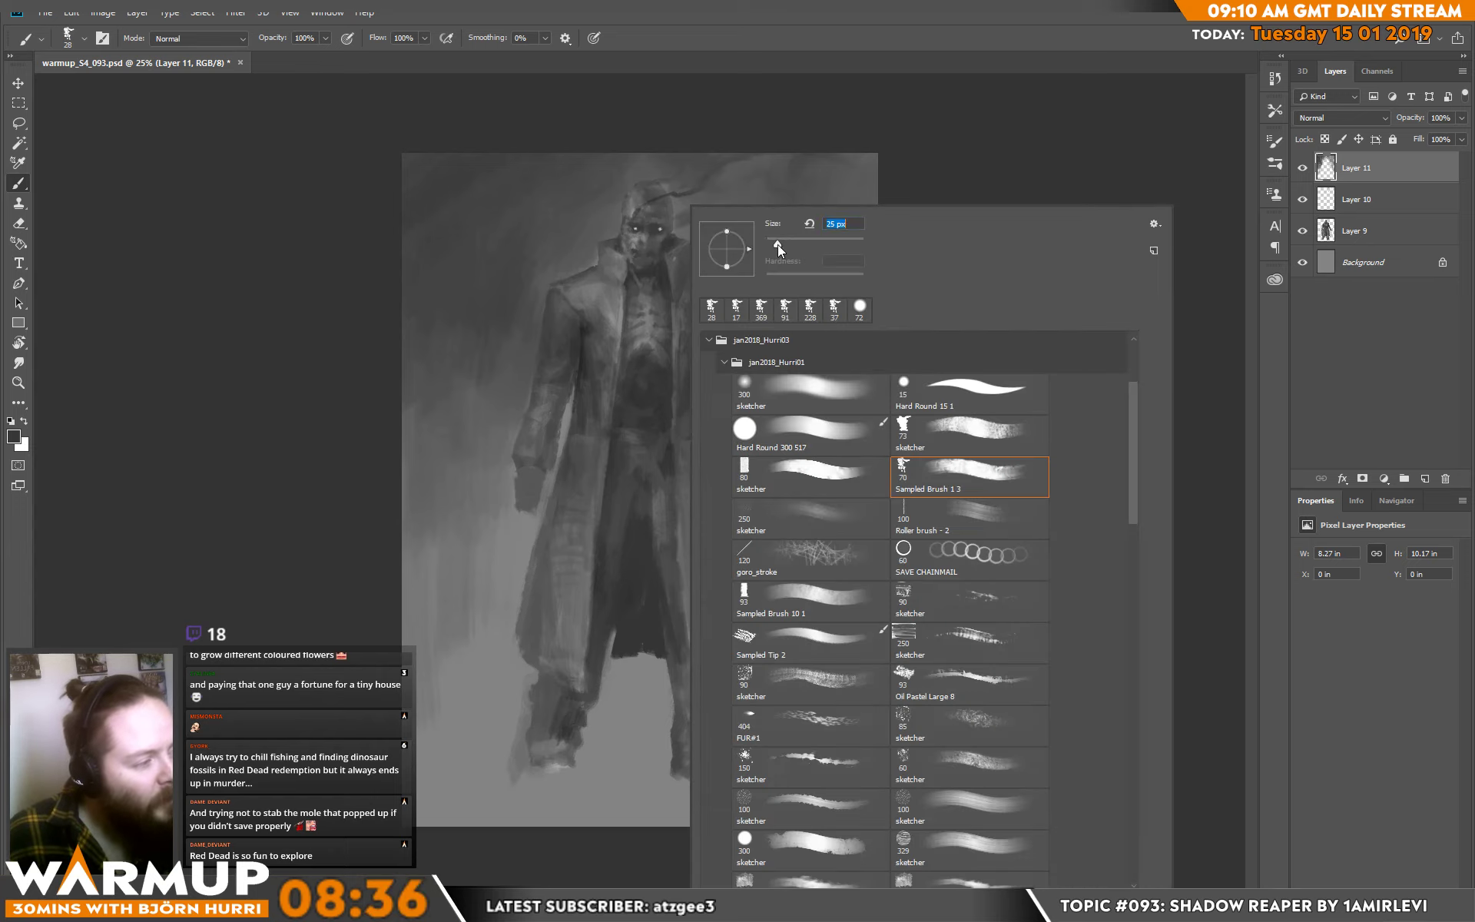
alt+click(639, 228)
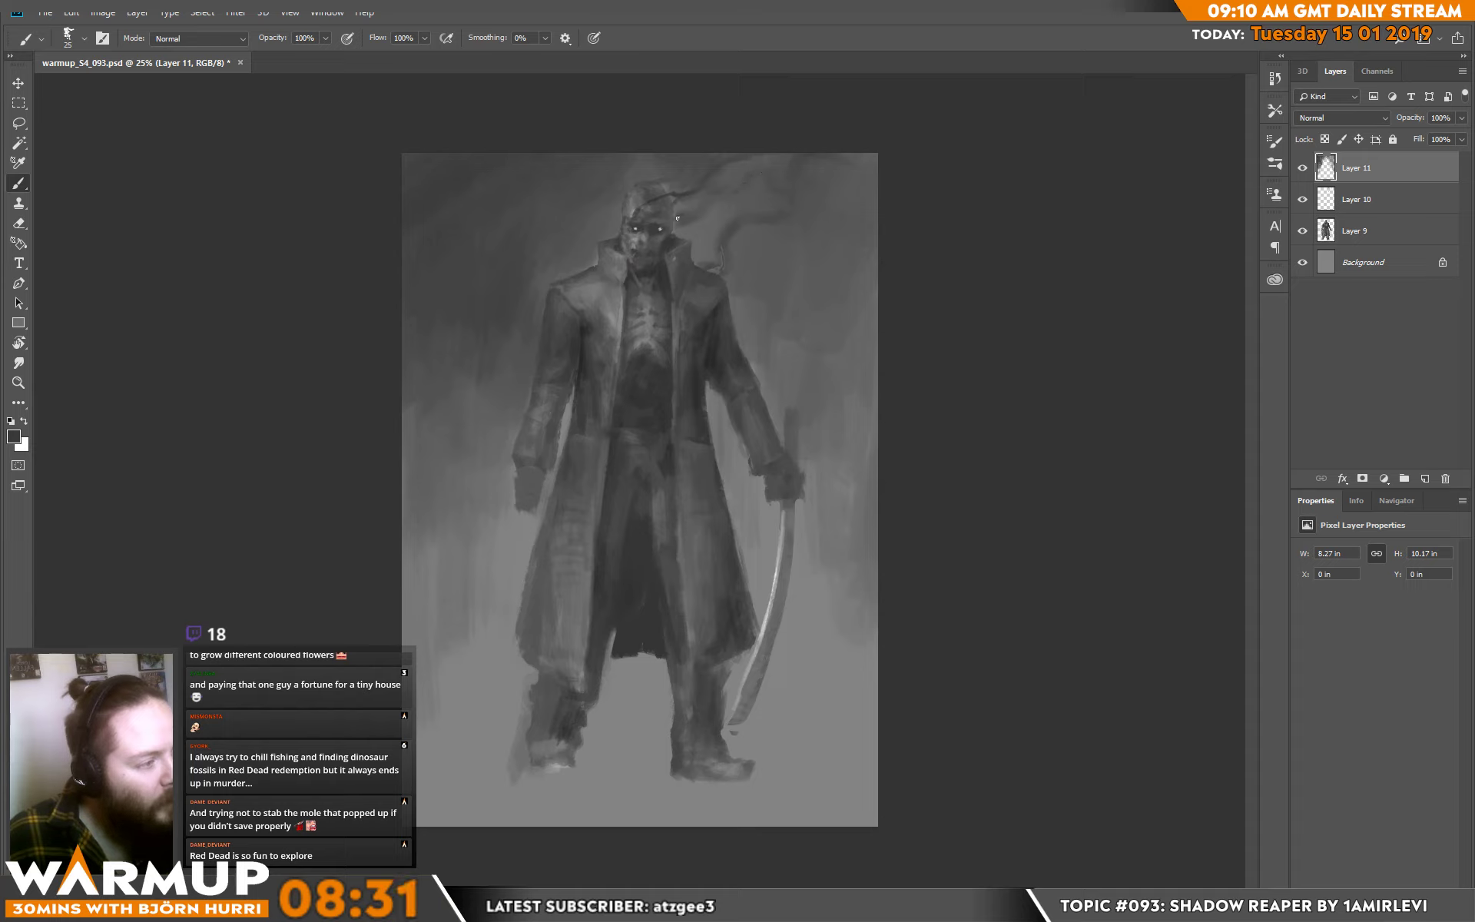
alt+click(676, 220)
alt+click(675, 218)
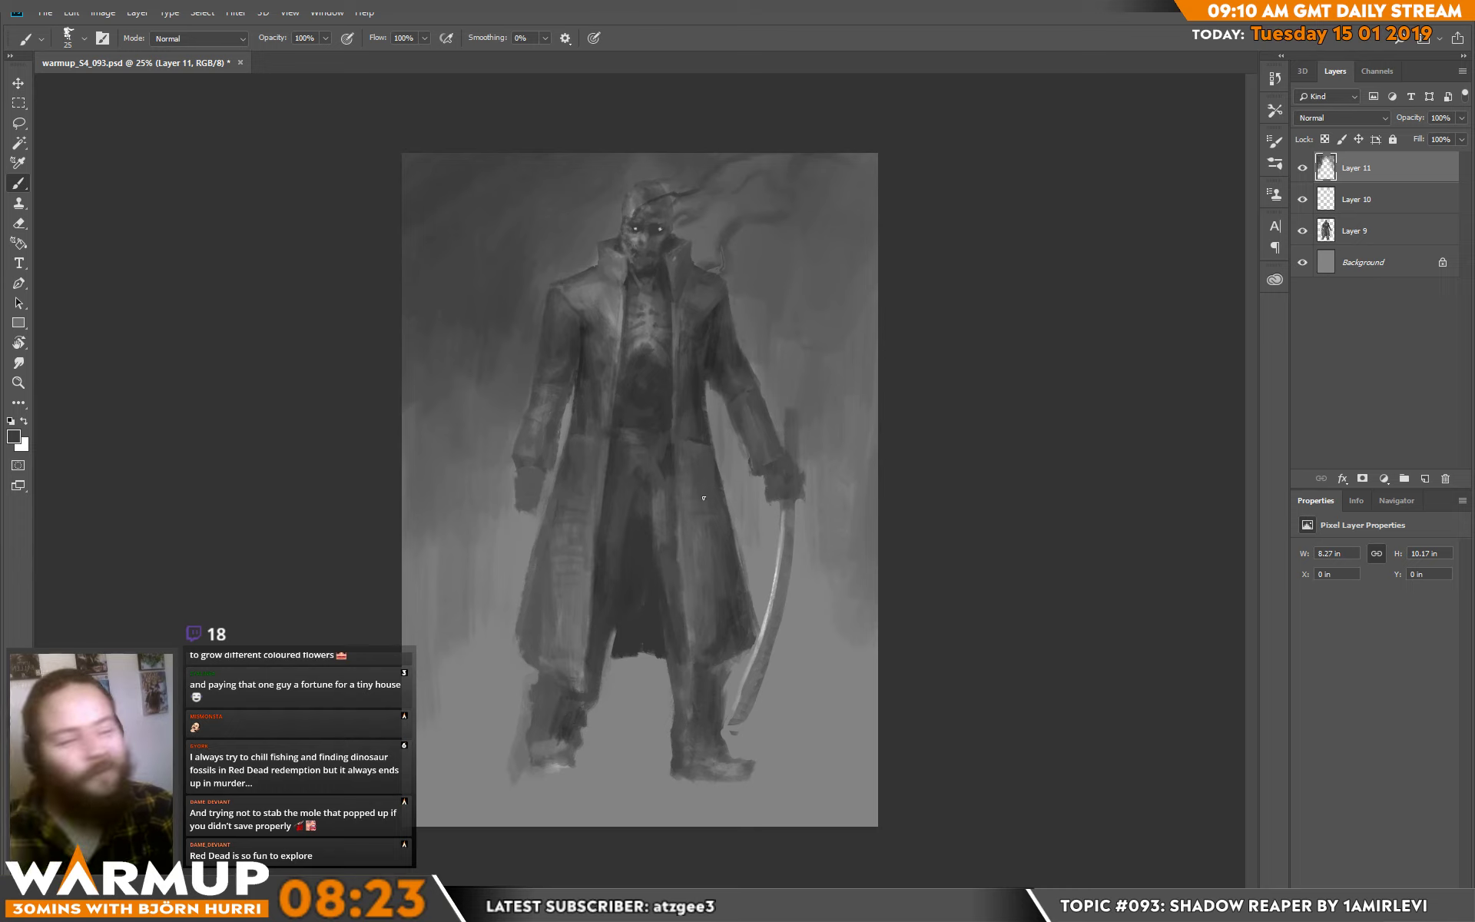
Flip the whole canvas horizontally.
click(103, 12)
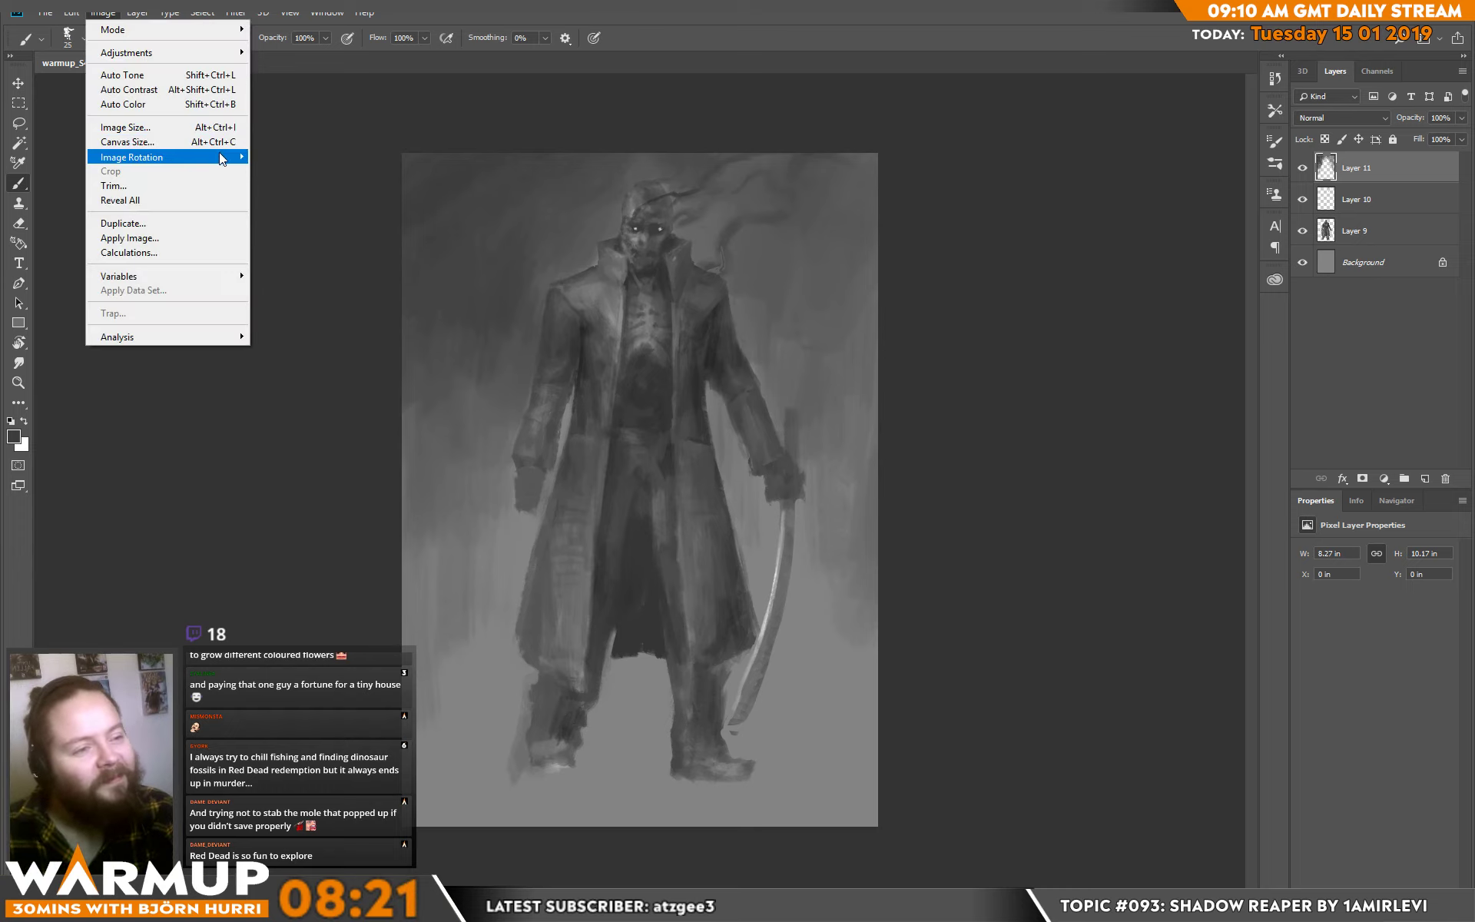
mouse_move(165, 151)
click(323, 223)
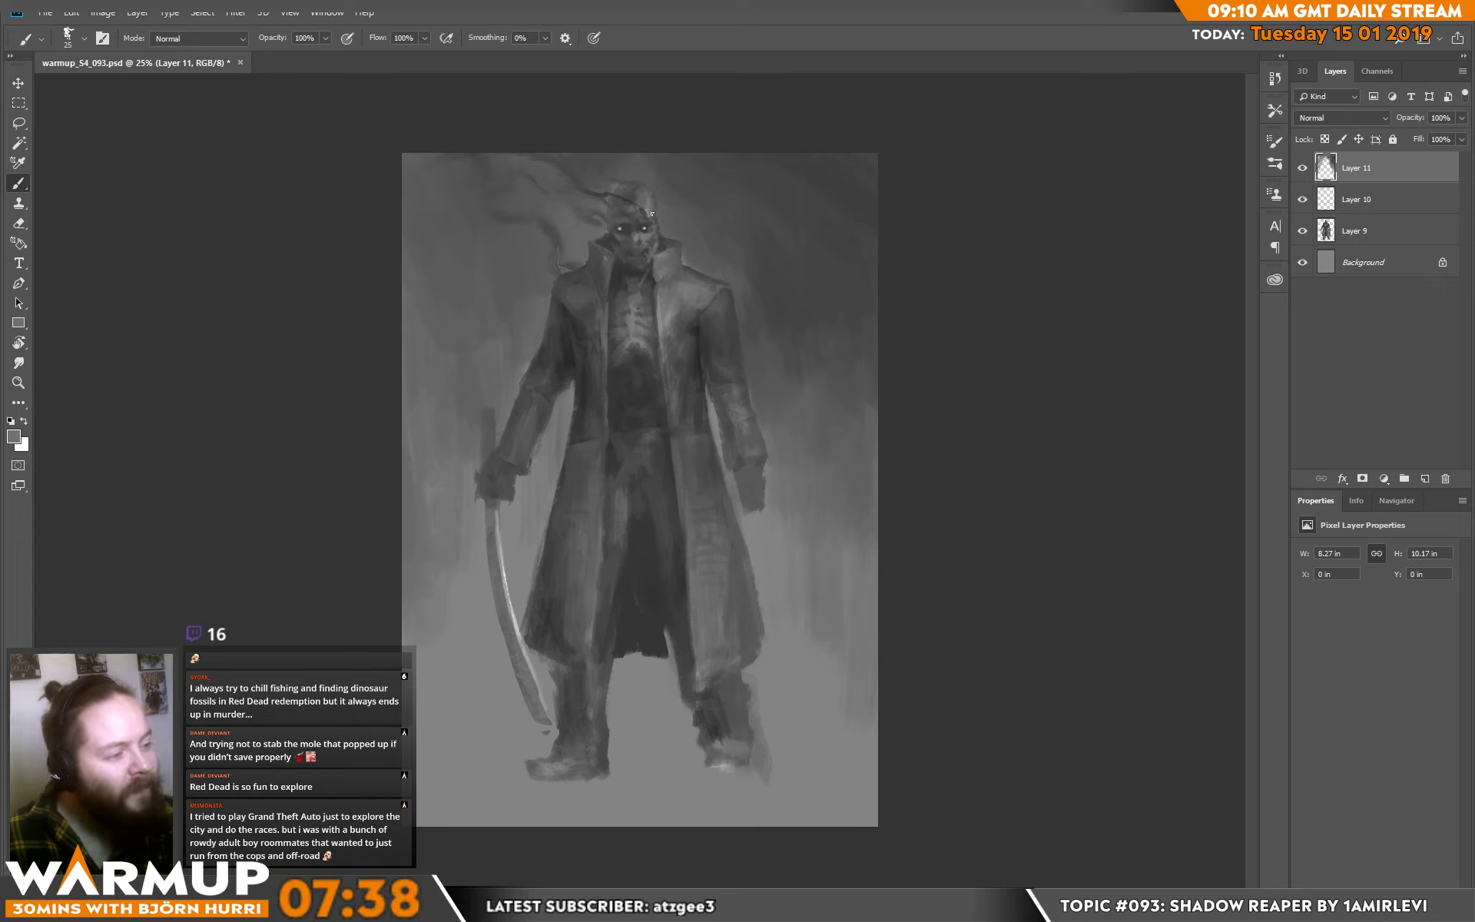
Repaint the sword-side eye and its socket with dark tones at 25 px.
alt+click(621, 227)
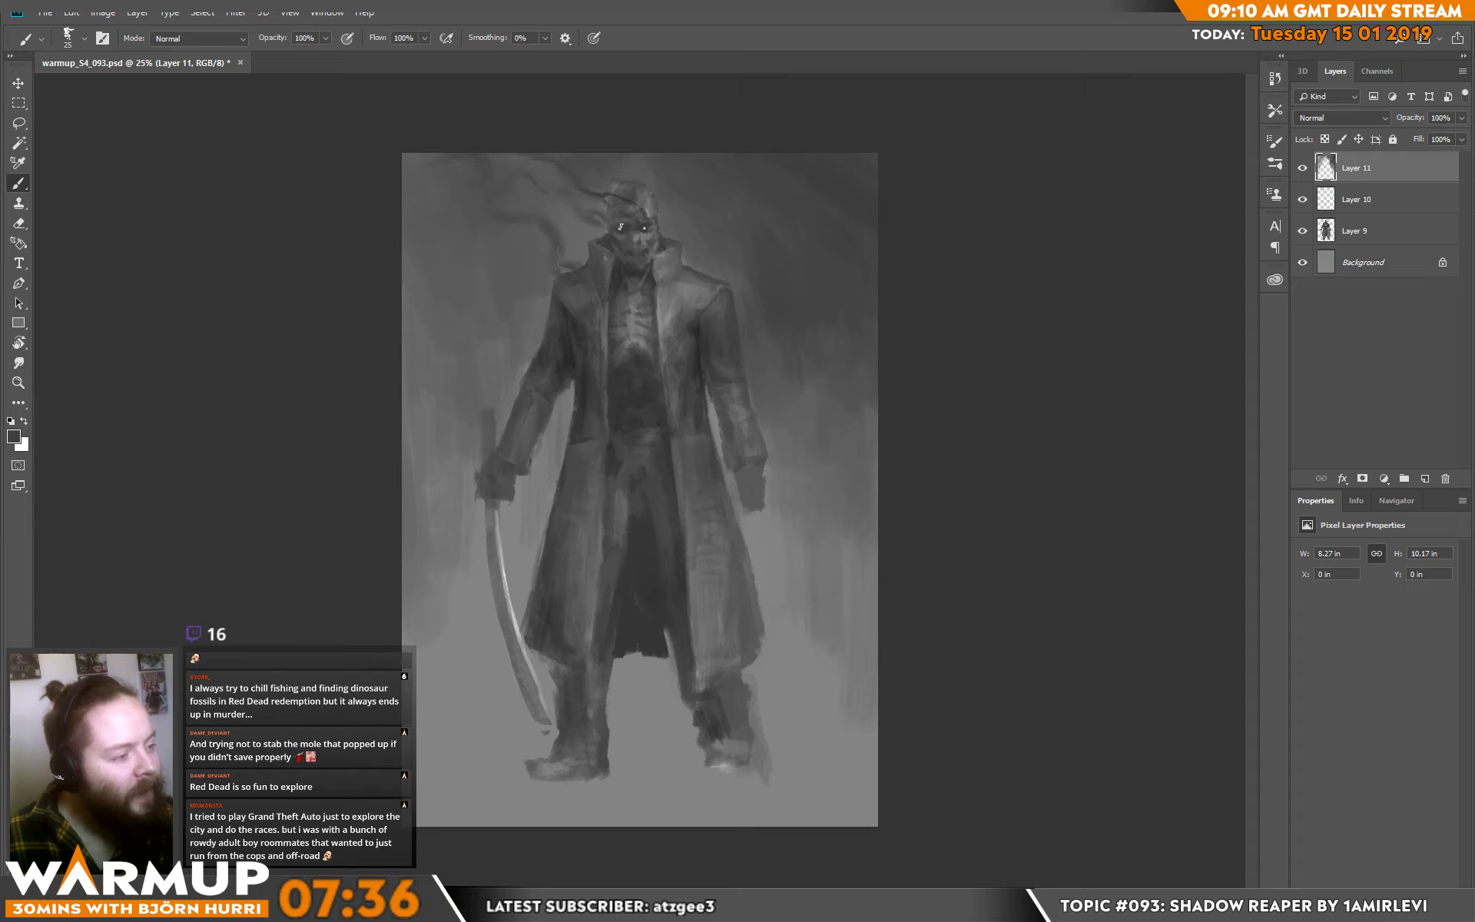
alt+click(620, 229)
alt+click(622, 229)
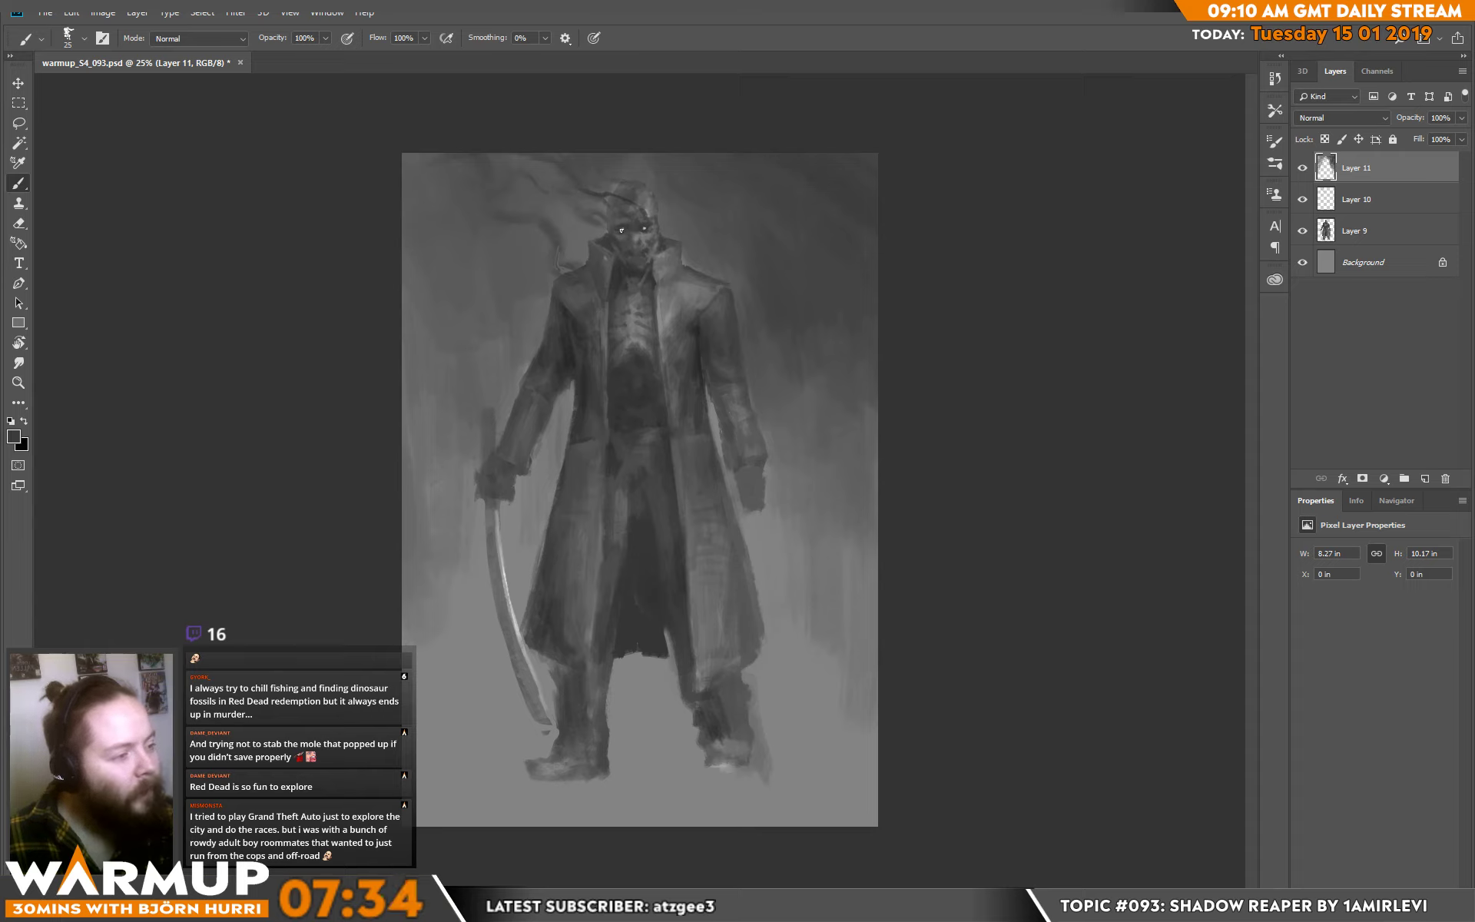
alt+click(623, 230)
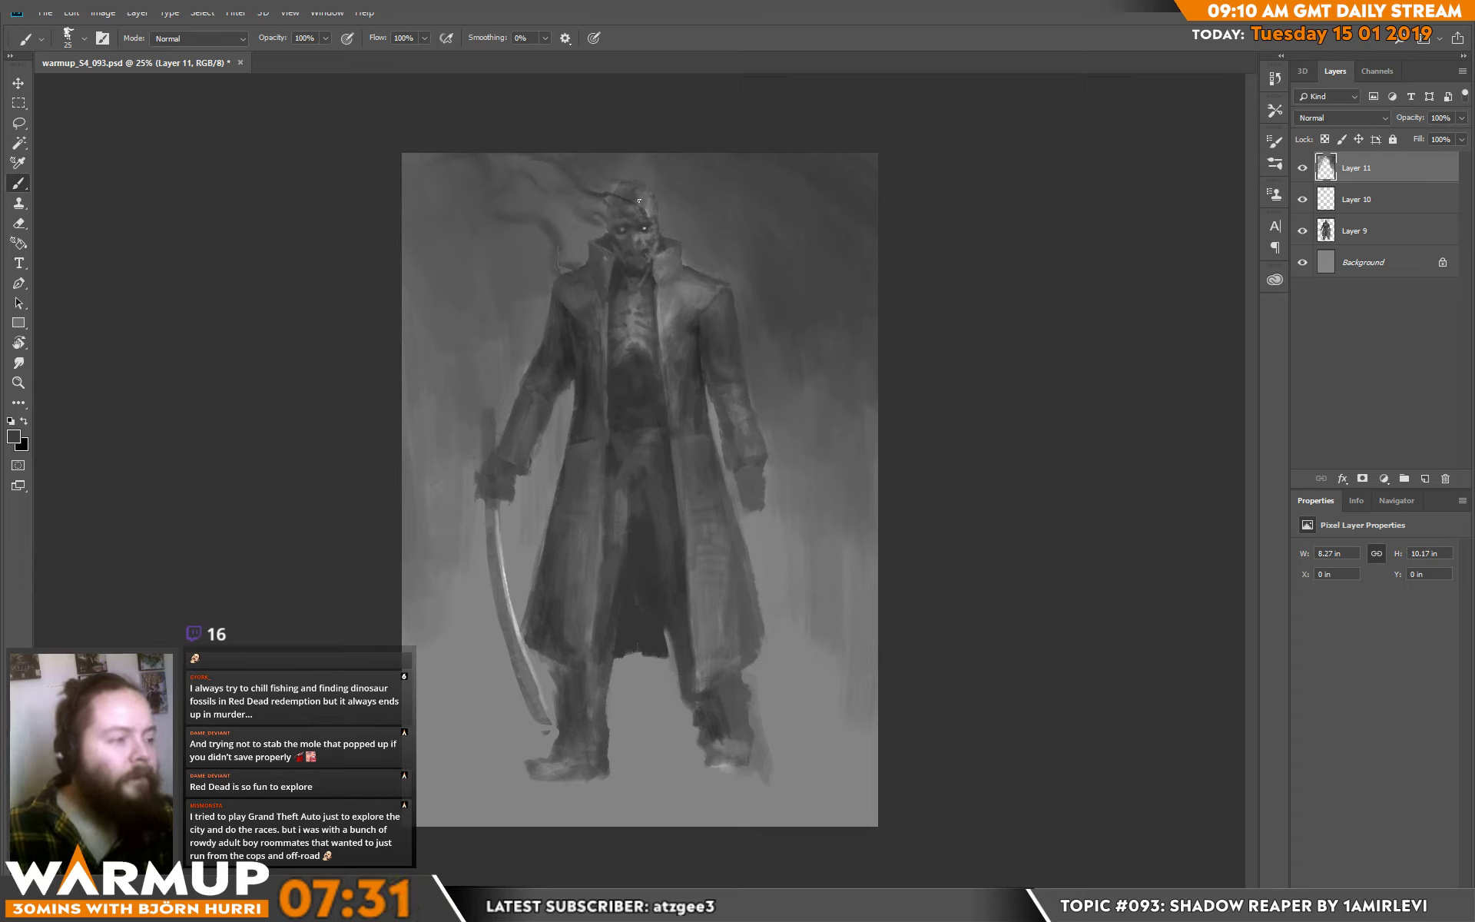
Refine the brow, nose bridge and sword-side cheek with greys sampled from the face.
alt+click(626, 217)
alt+click(629, 221)
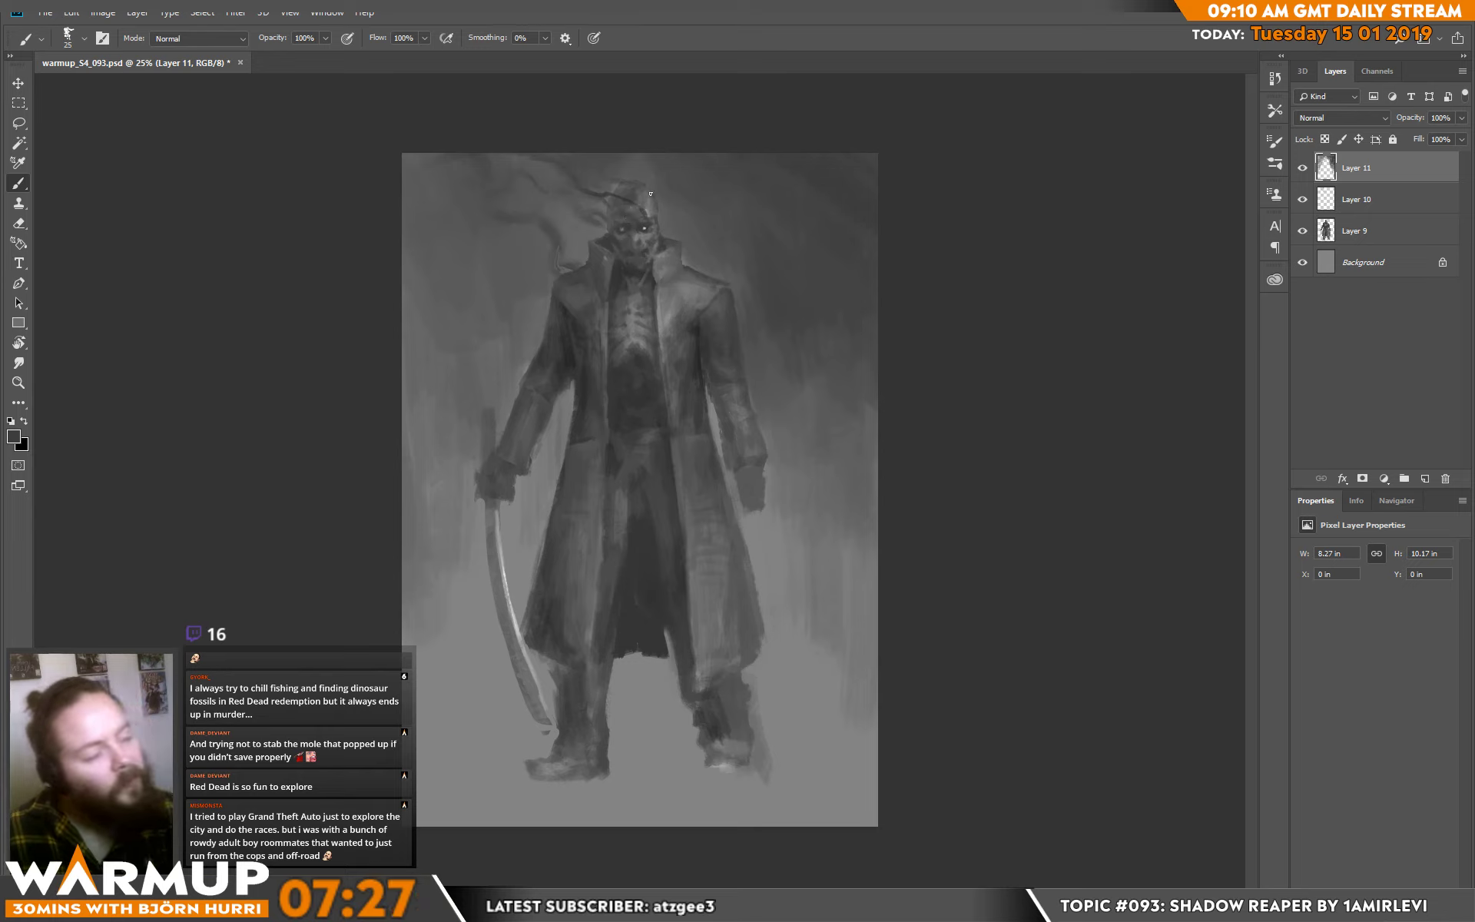
alt+click(630, 234)
alt+click(618, 237)
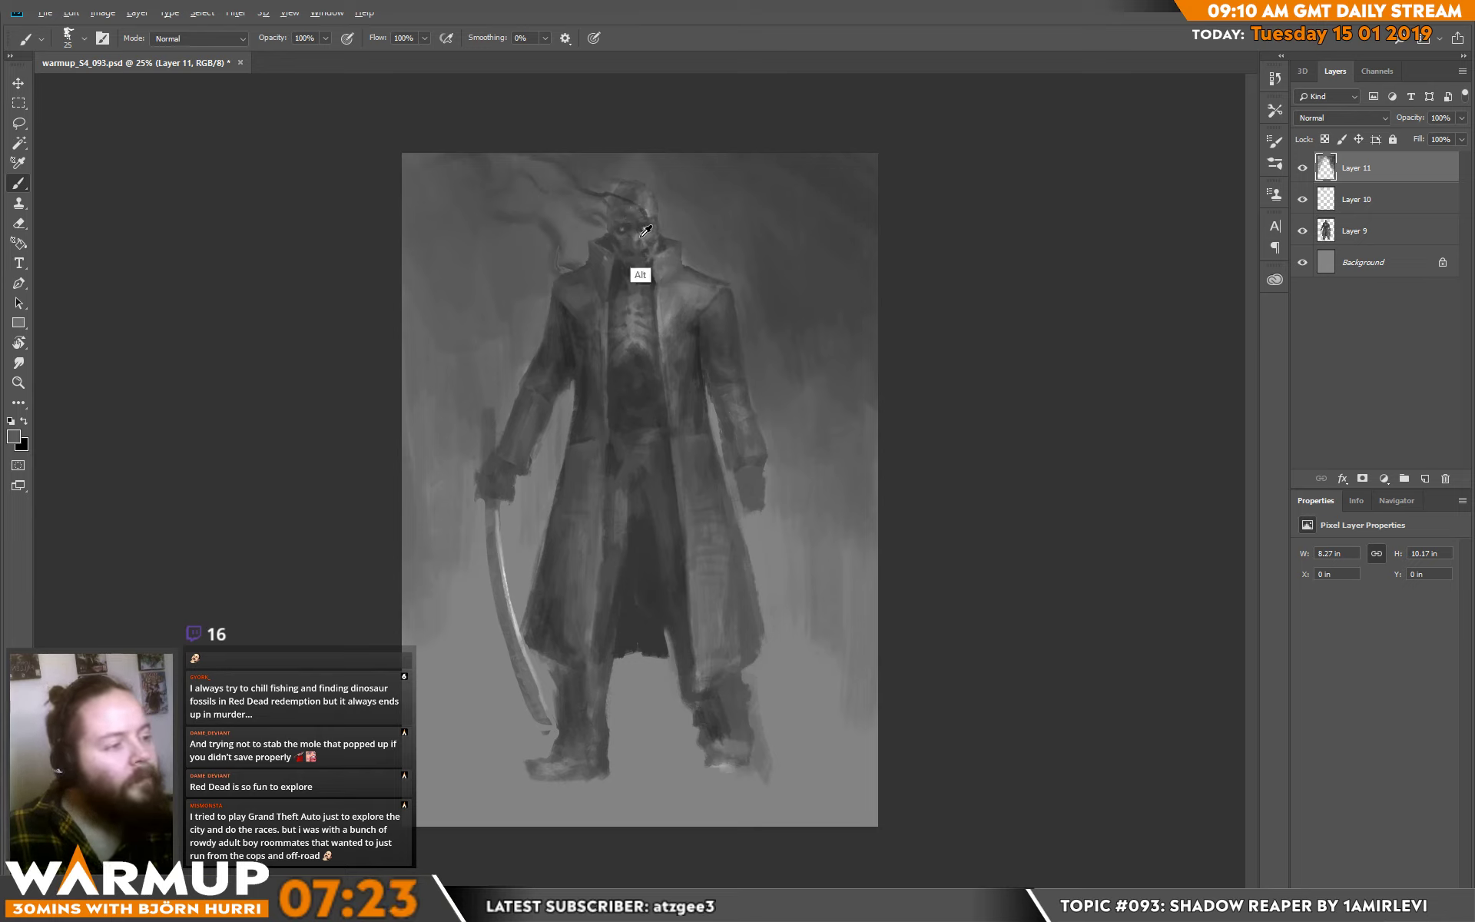
alt+click(636, 232)
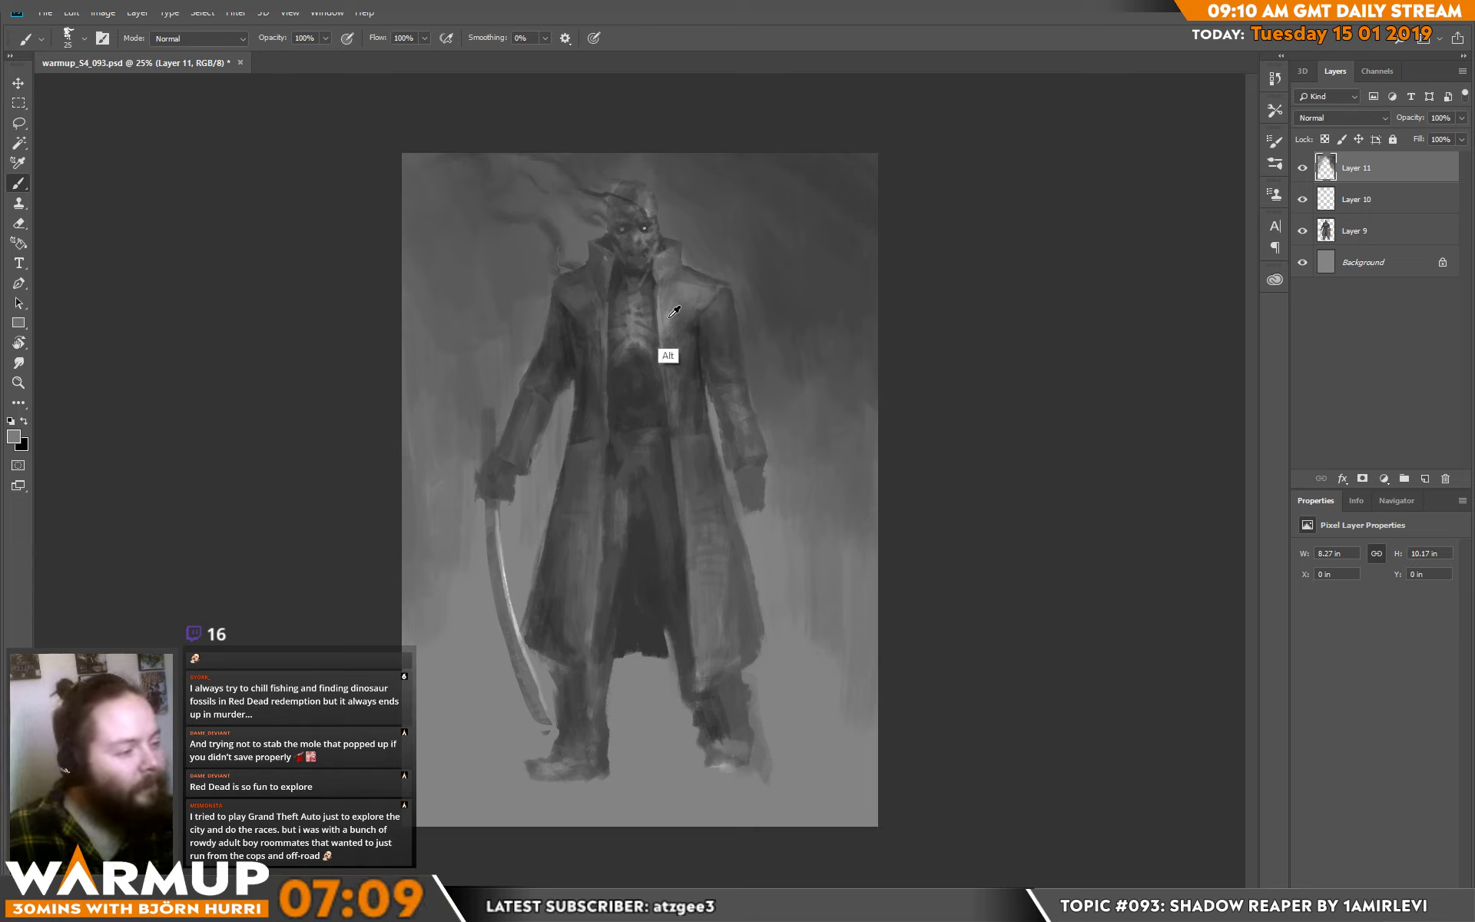
Reduce the brush to 17 px and sharpen the eye and cheek on the side away from the sword.
right_click(665, 205)
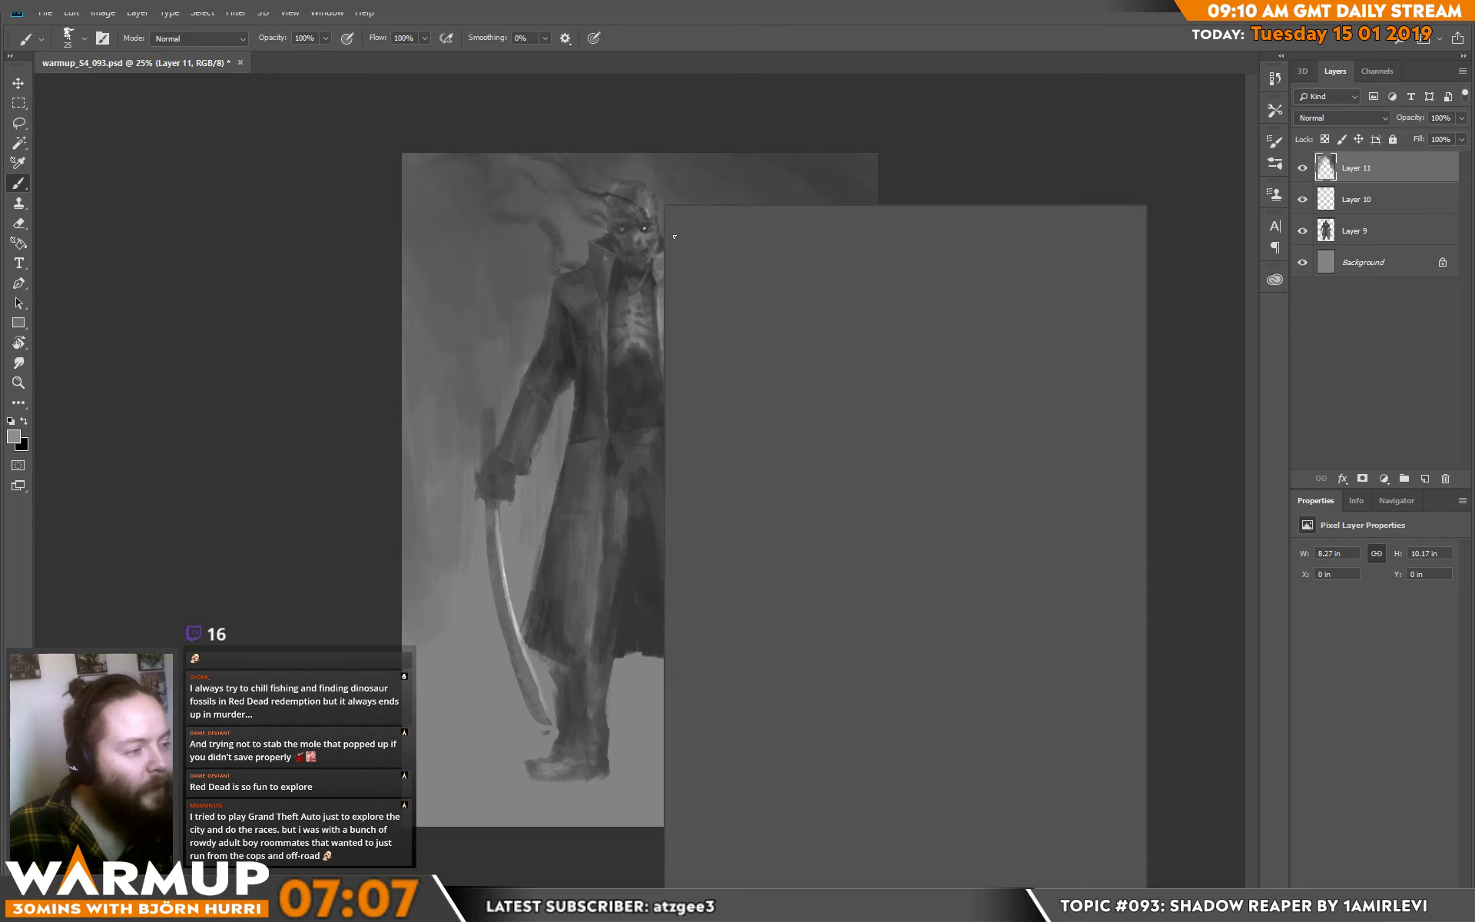
drag(750, 245, 746, 244)
click(636, 228)
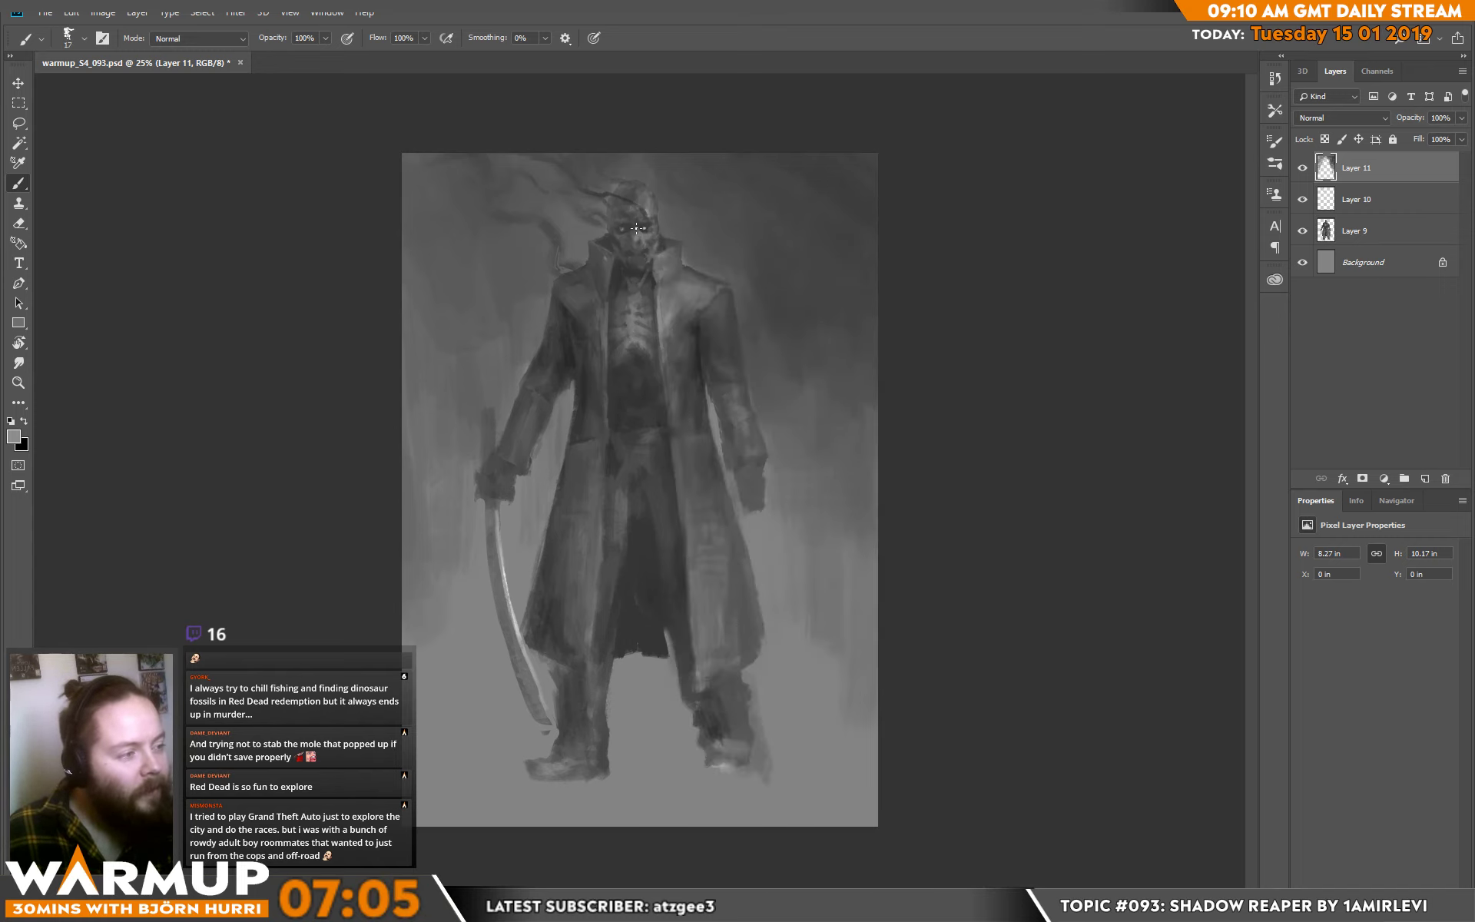
alt+click(637, 229)
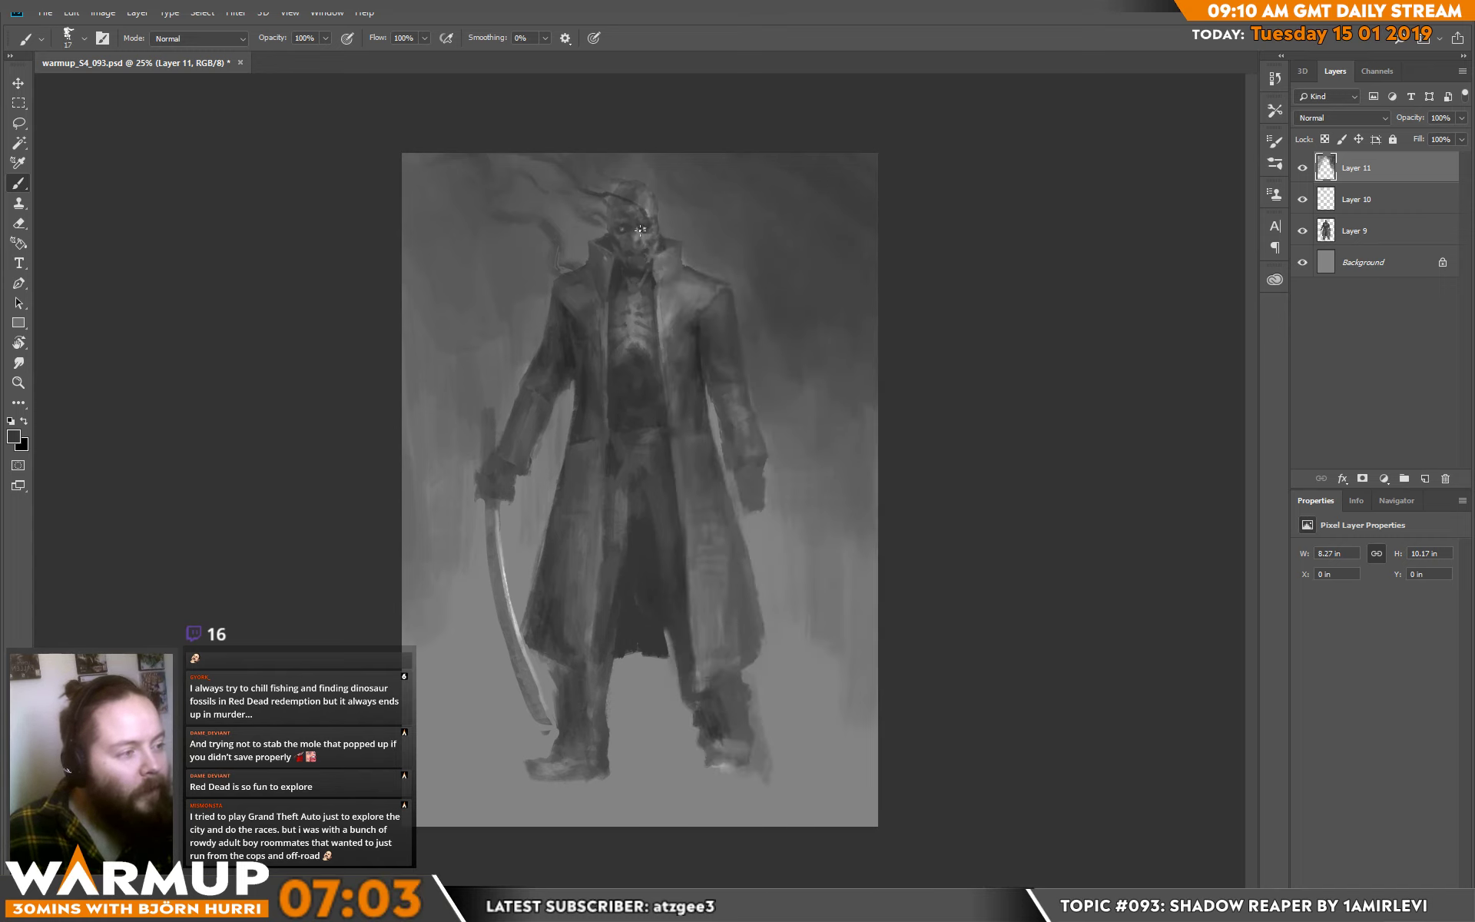
alt+click(645, 232)
alt+click(653, 234)
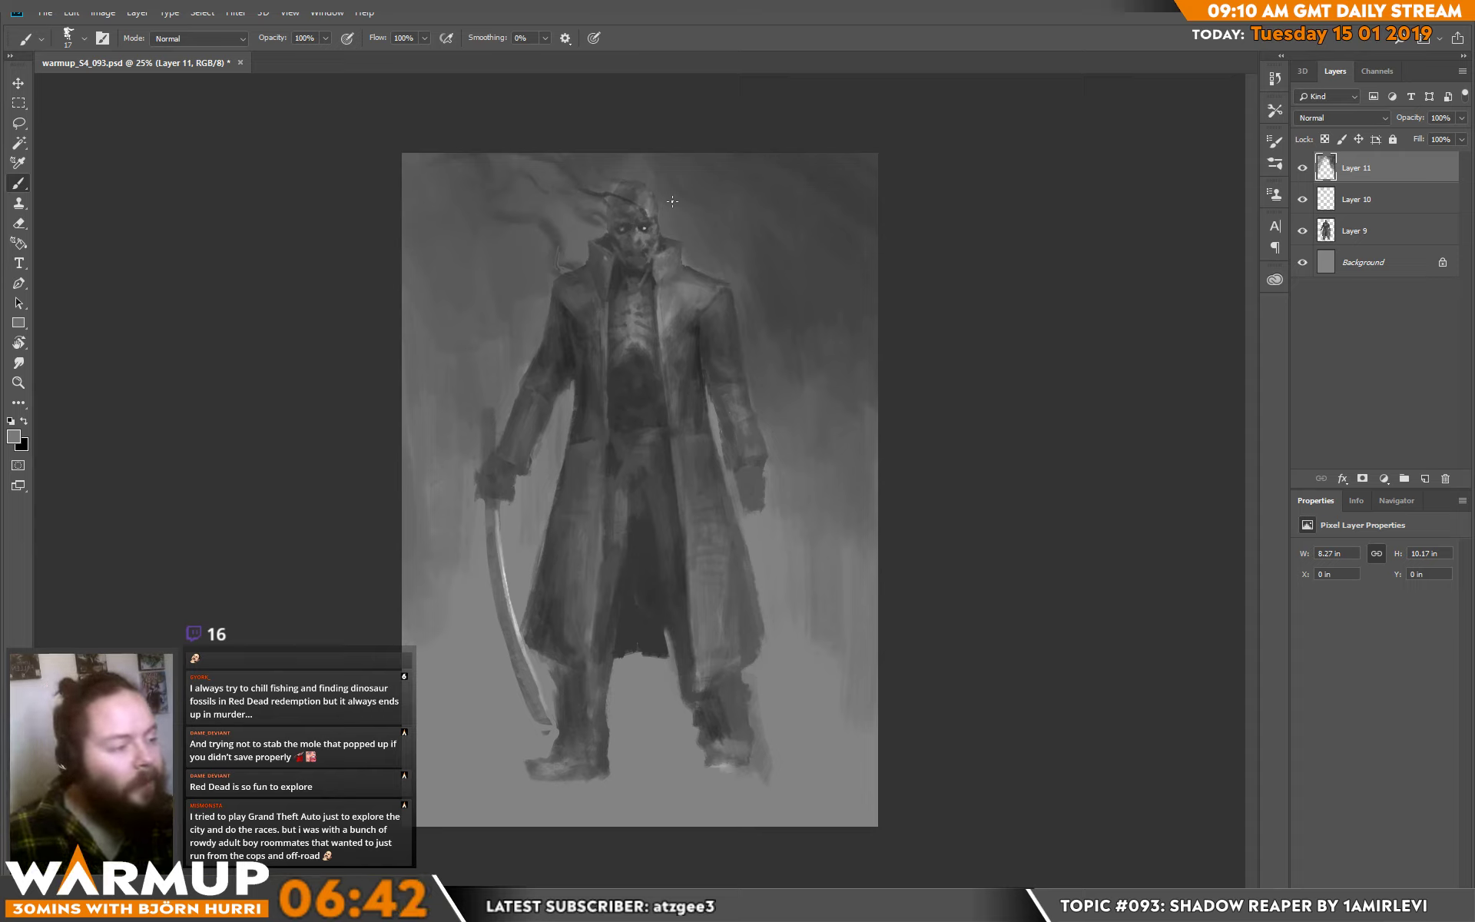
Detail the brow and temple on the side away from the sword, alternating sampled light and dark greys at 17 px.
alt+click(647, 213)
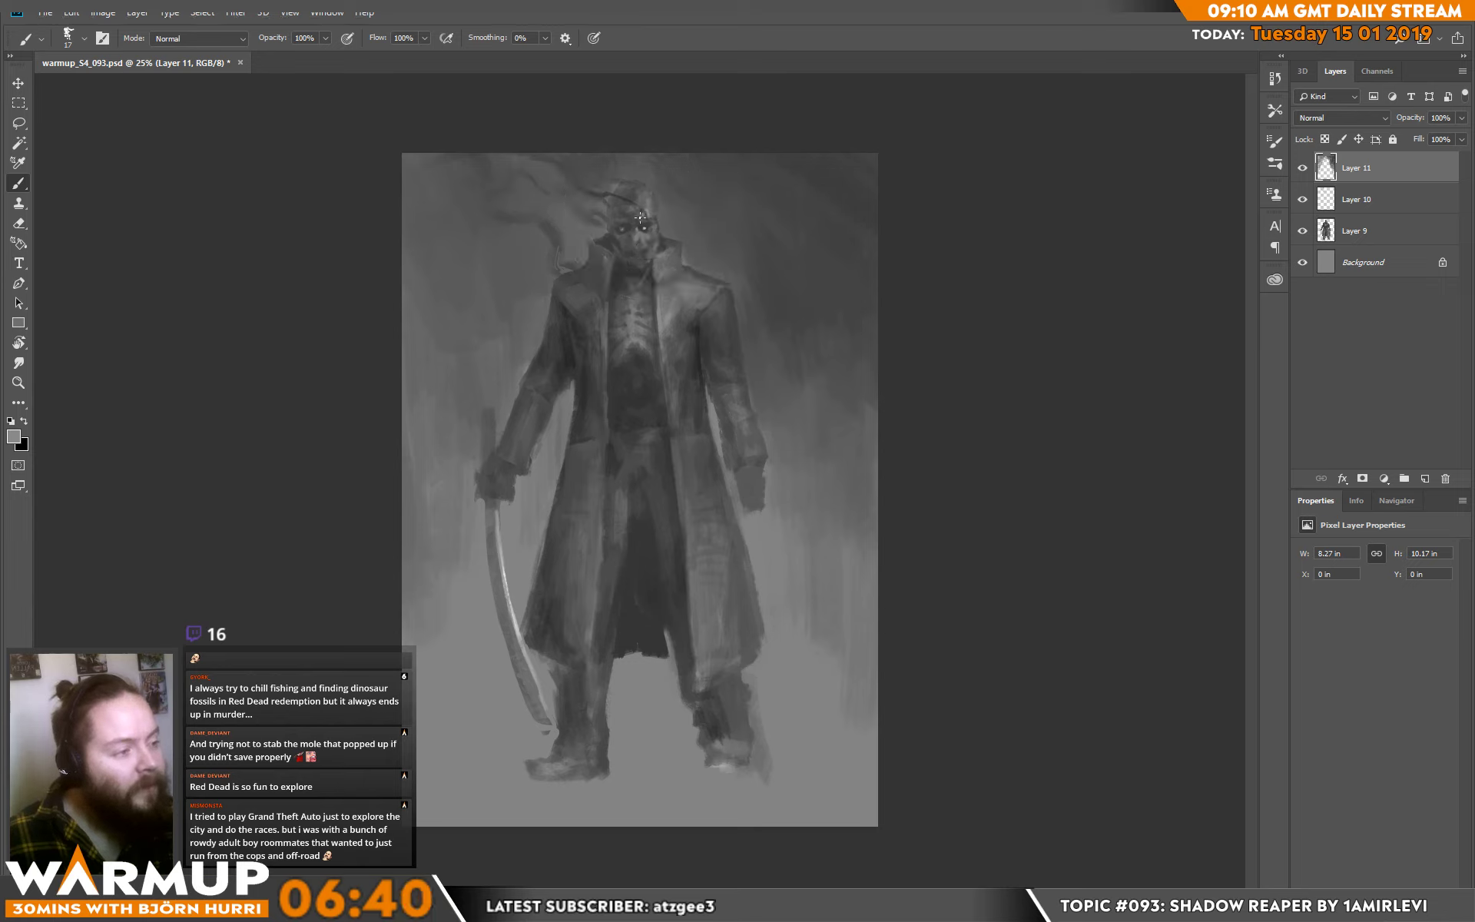
alt+click(649, 211)
alt+click(650, 207)
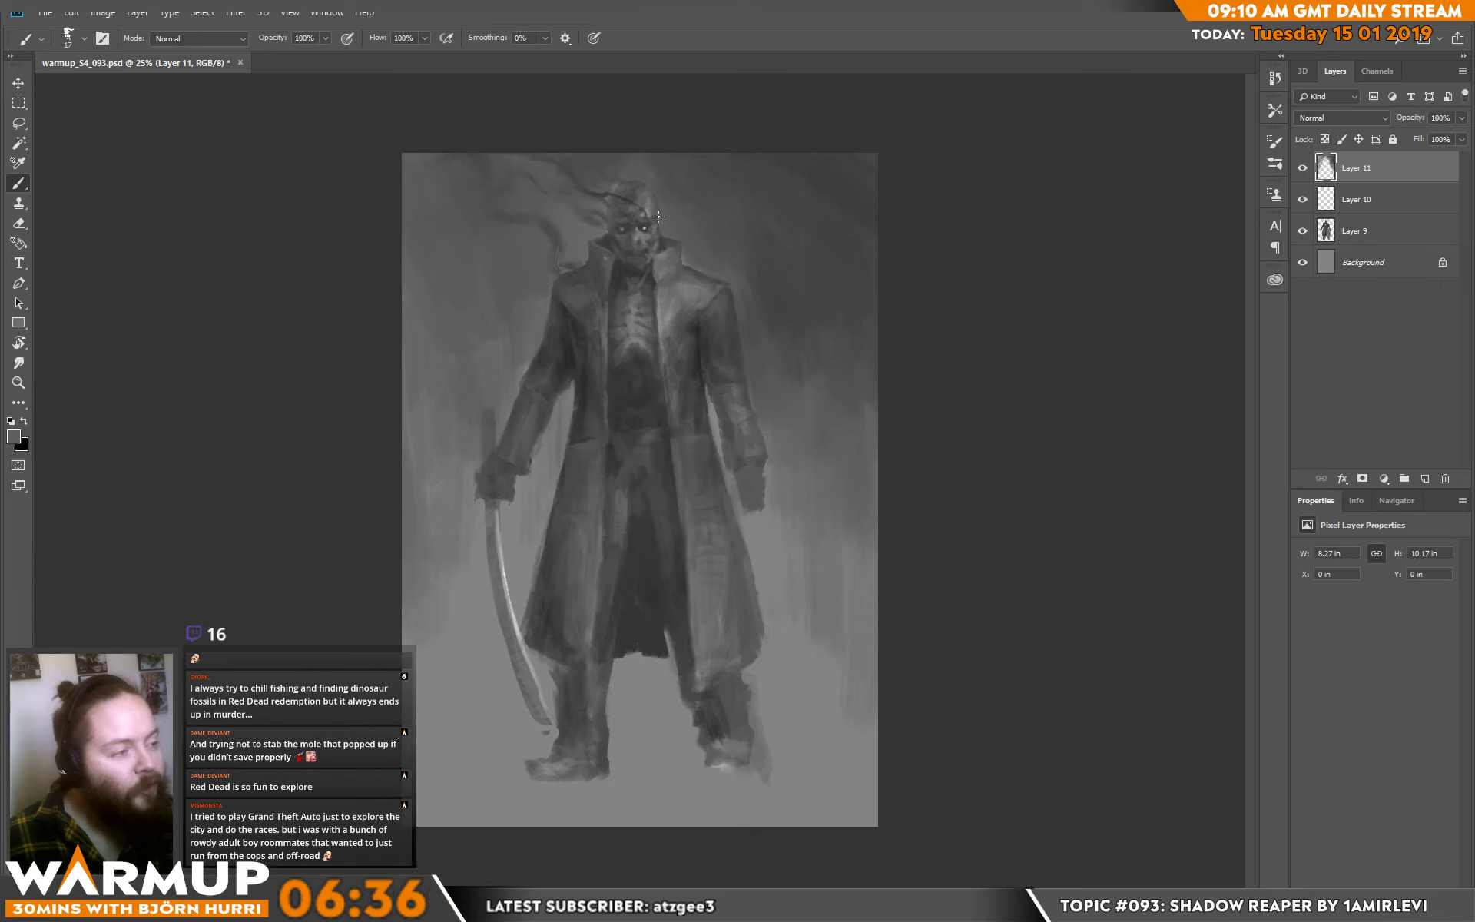
alt+click(657, 206)
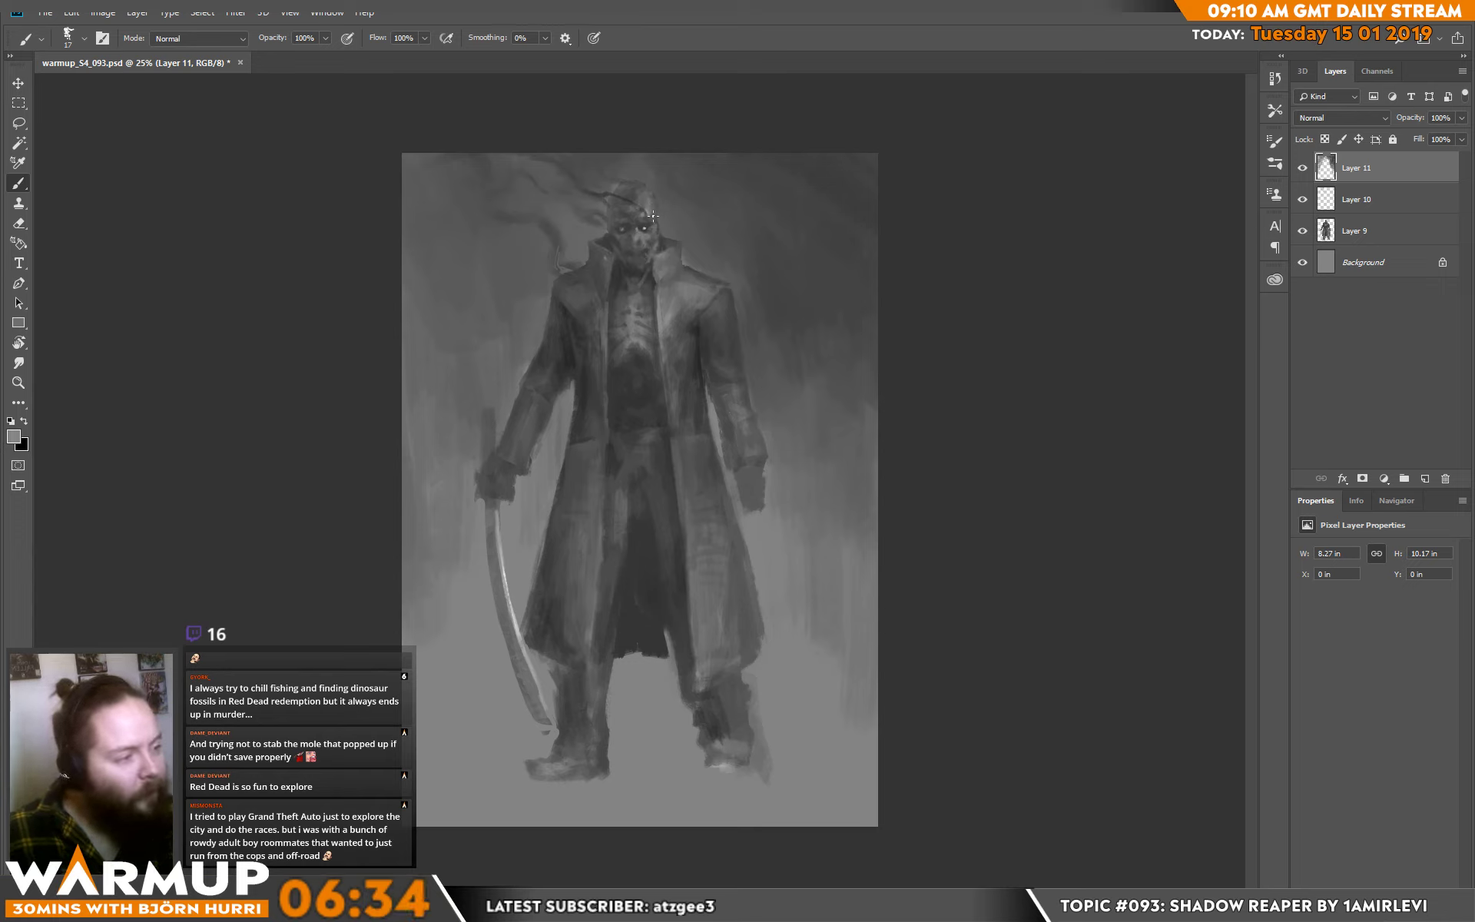
alt+click(655, 218)
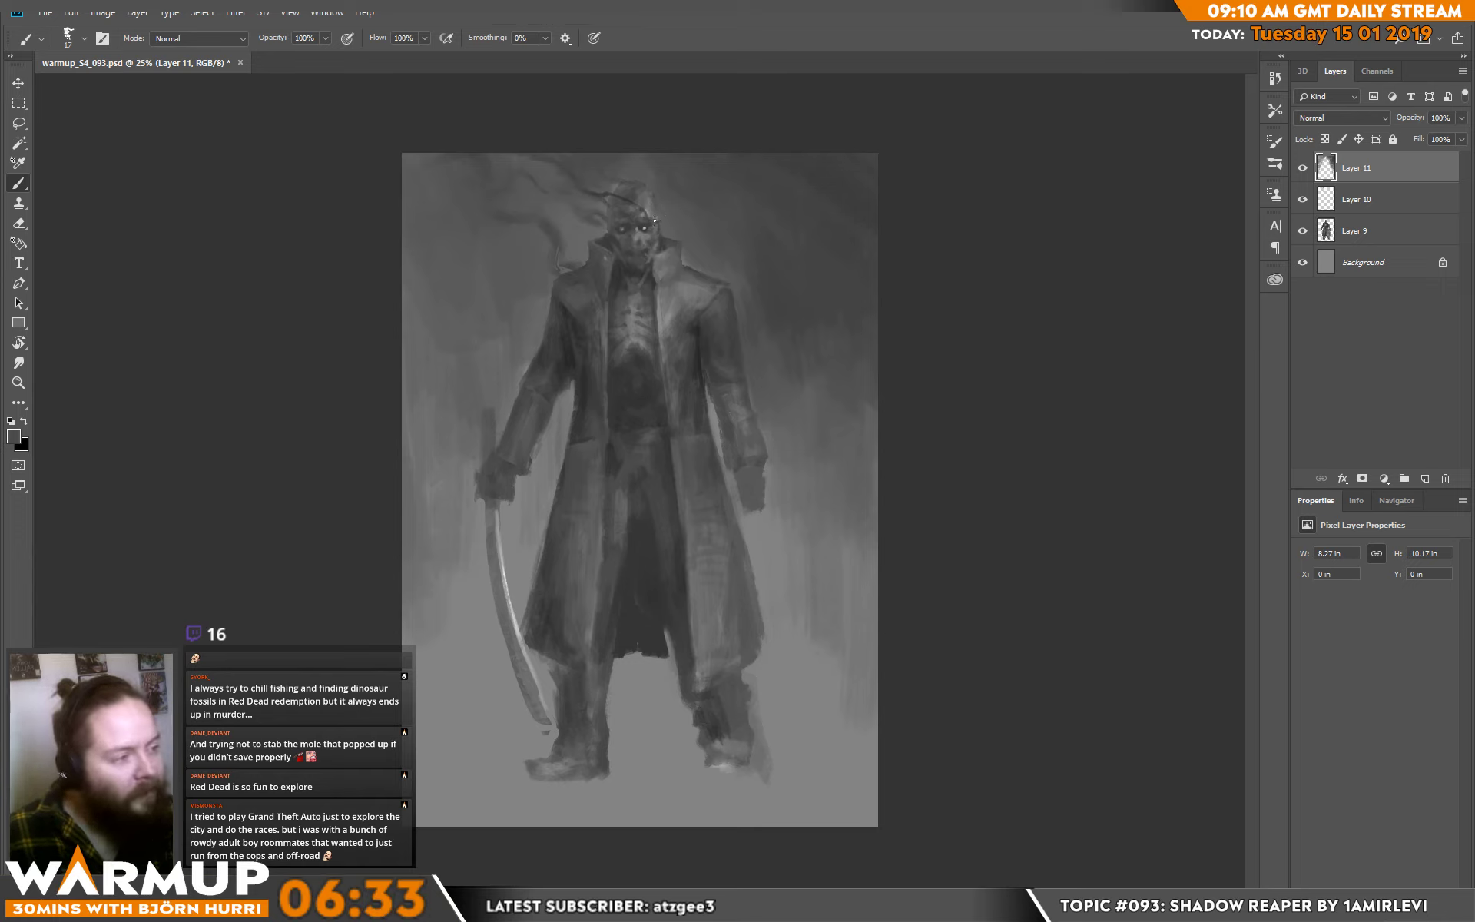
alt+click(652, 222)
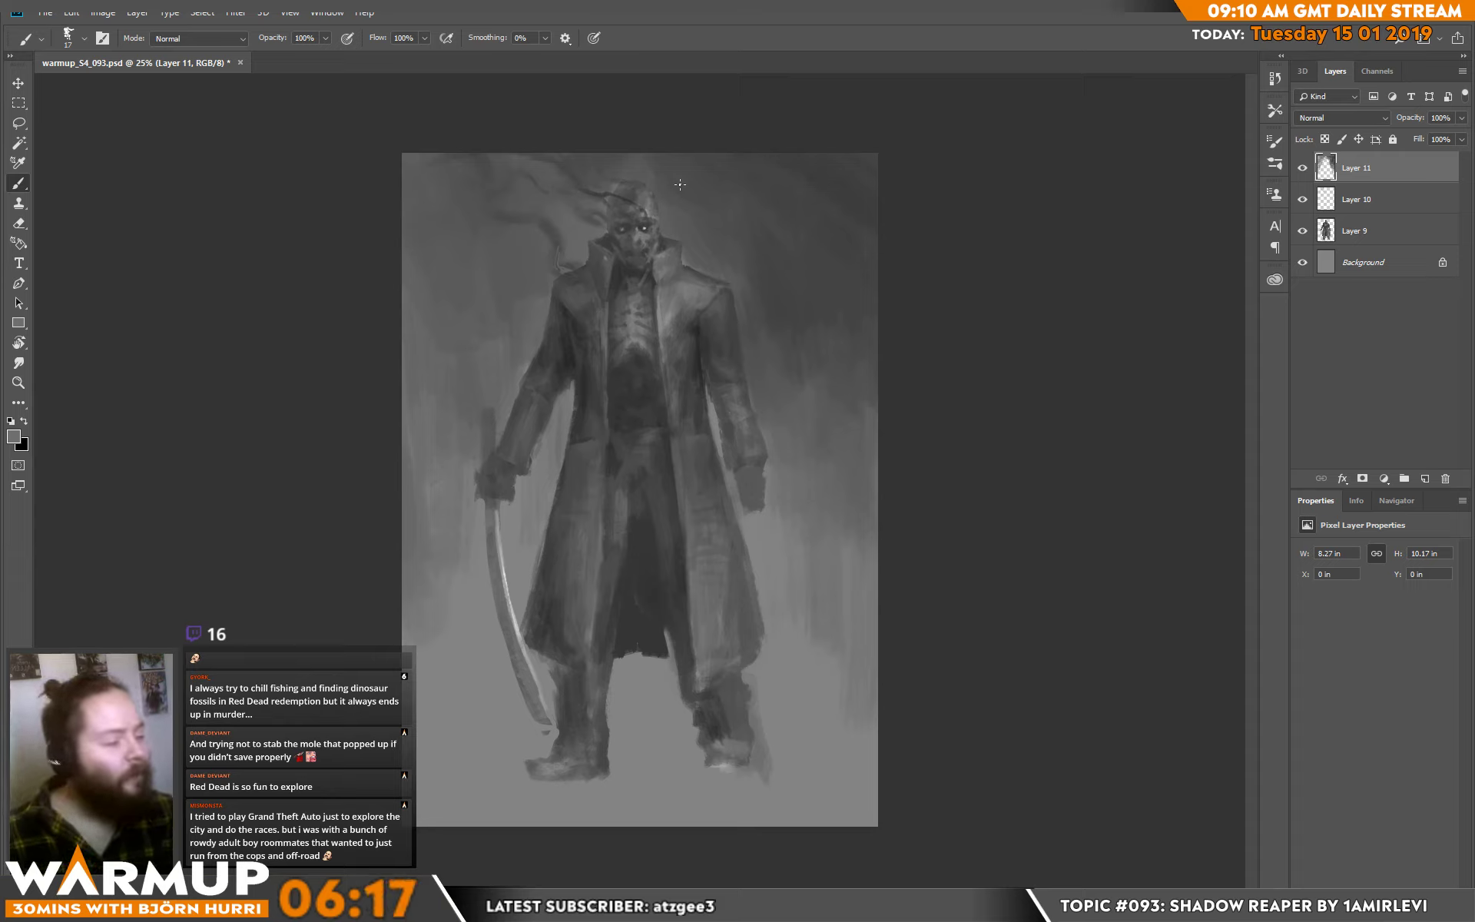
Sample a dark tone from the coat near the waist on the side away from the sword.
alt+click(699, 407)
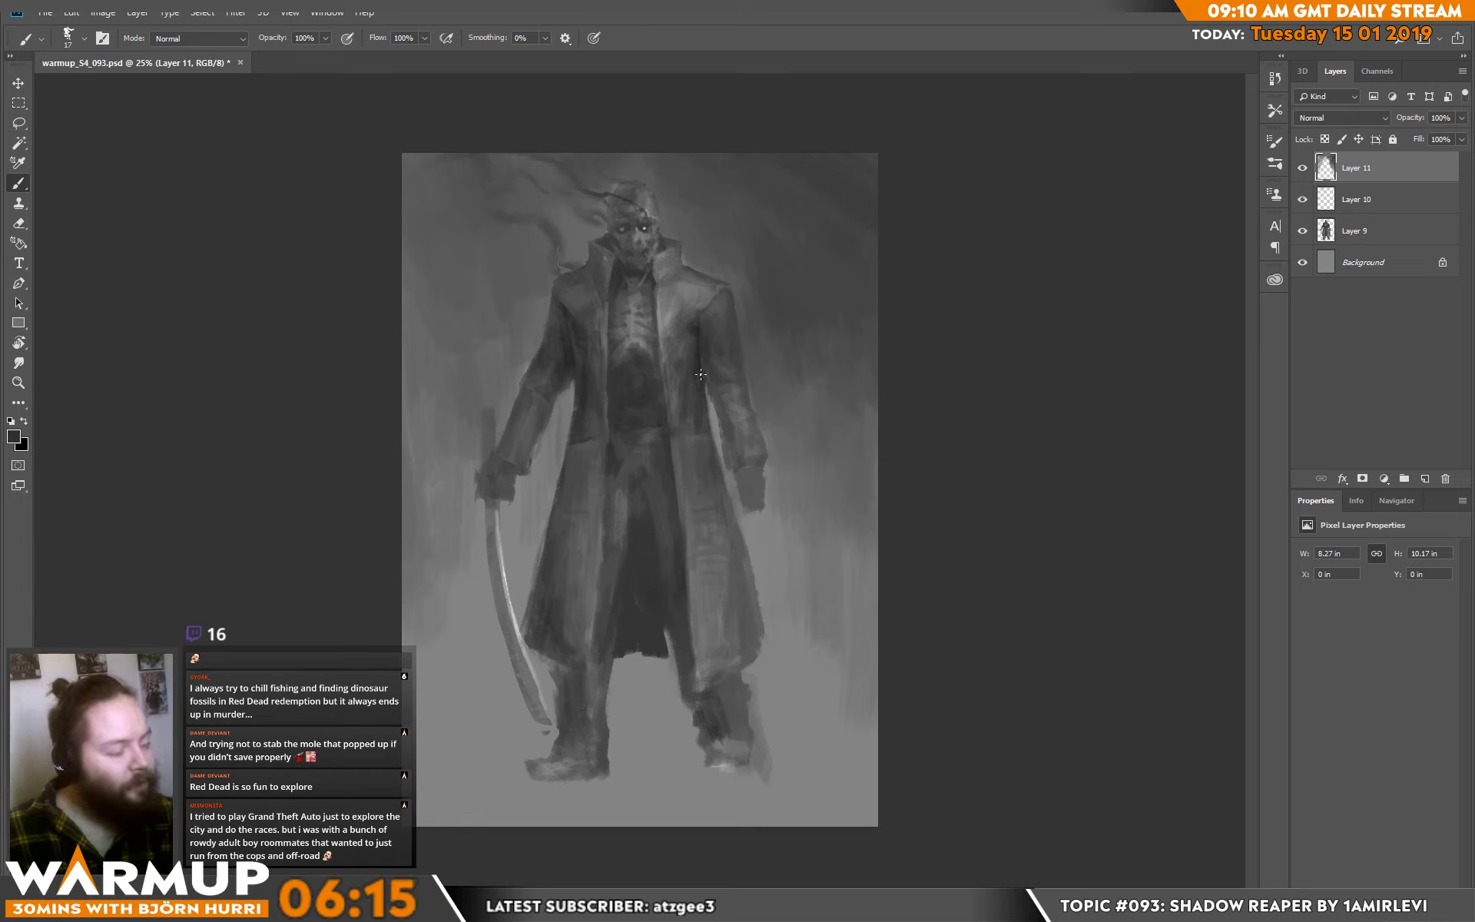
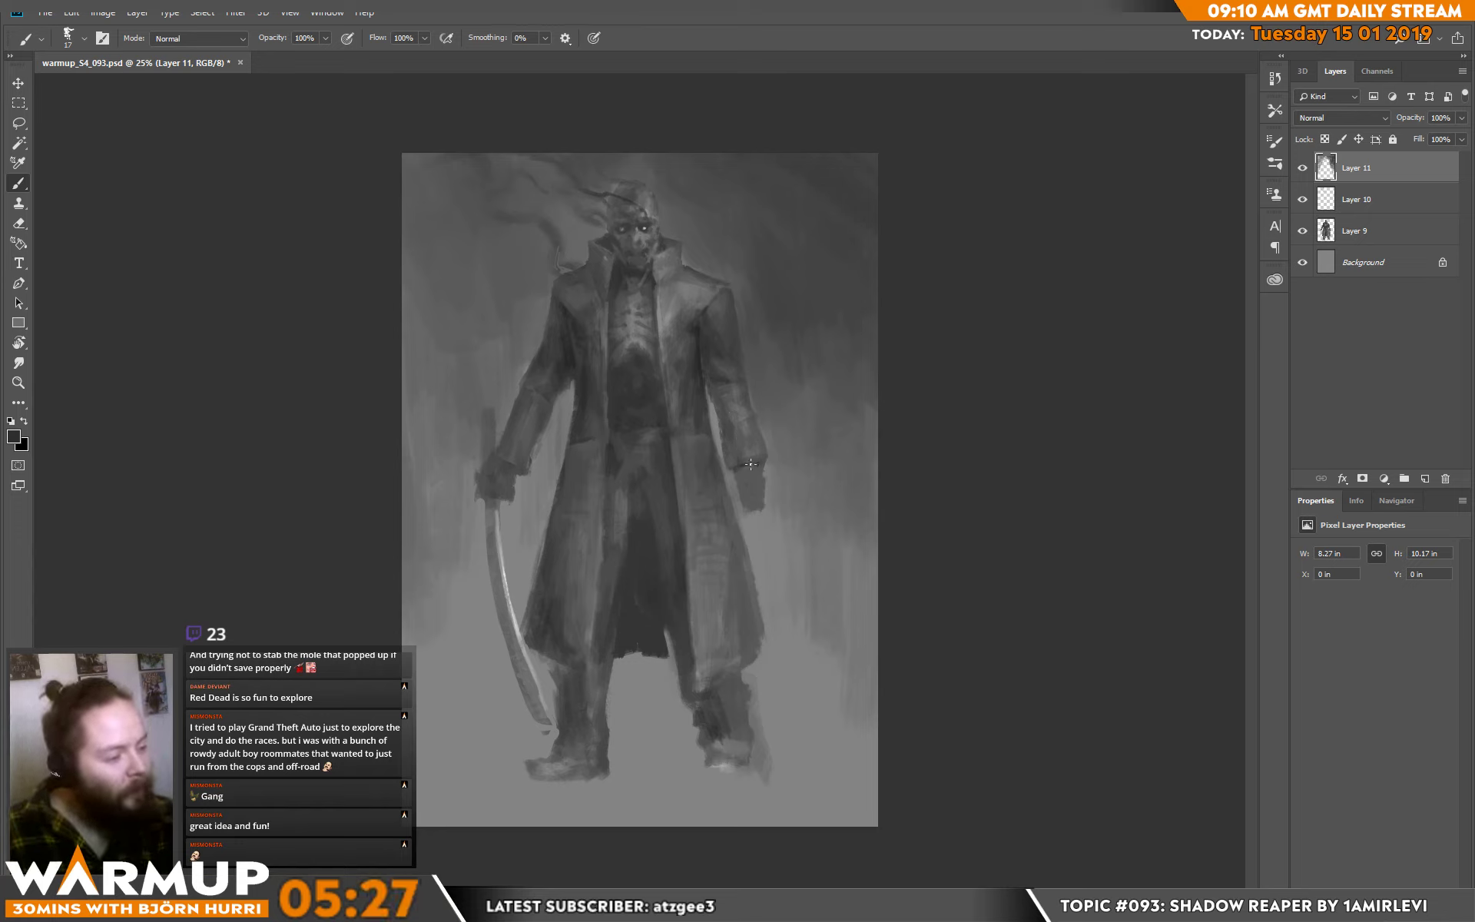
Refine the cuff and lower sleeve of the arm away from the sword with greys sampled around the forearm.
alt+click(740, 410)
drag(749, 450, 746, 430)
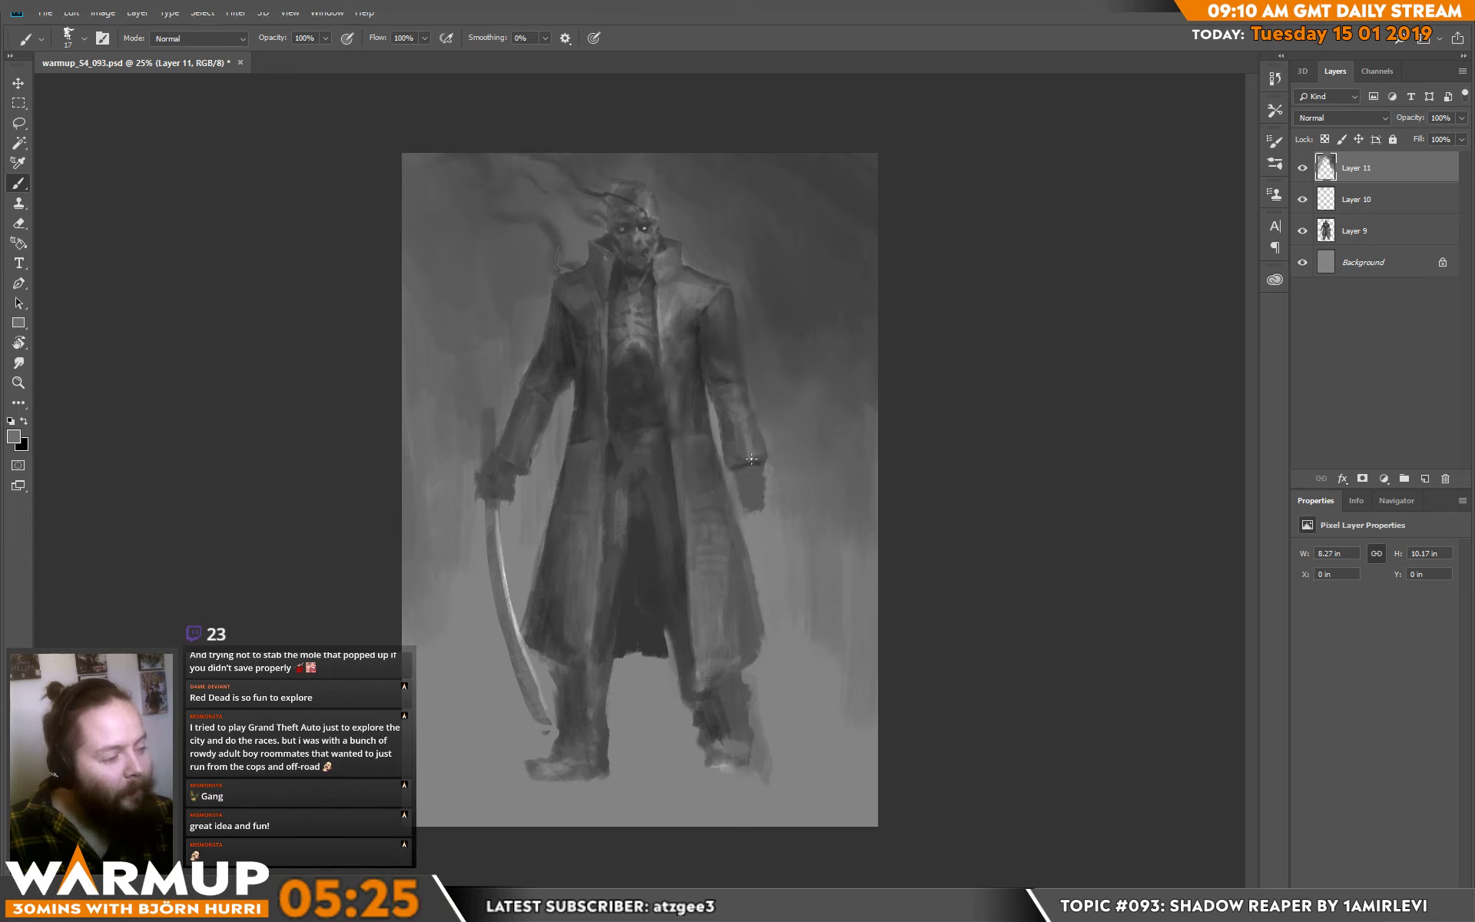
alt+click(745, 448)
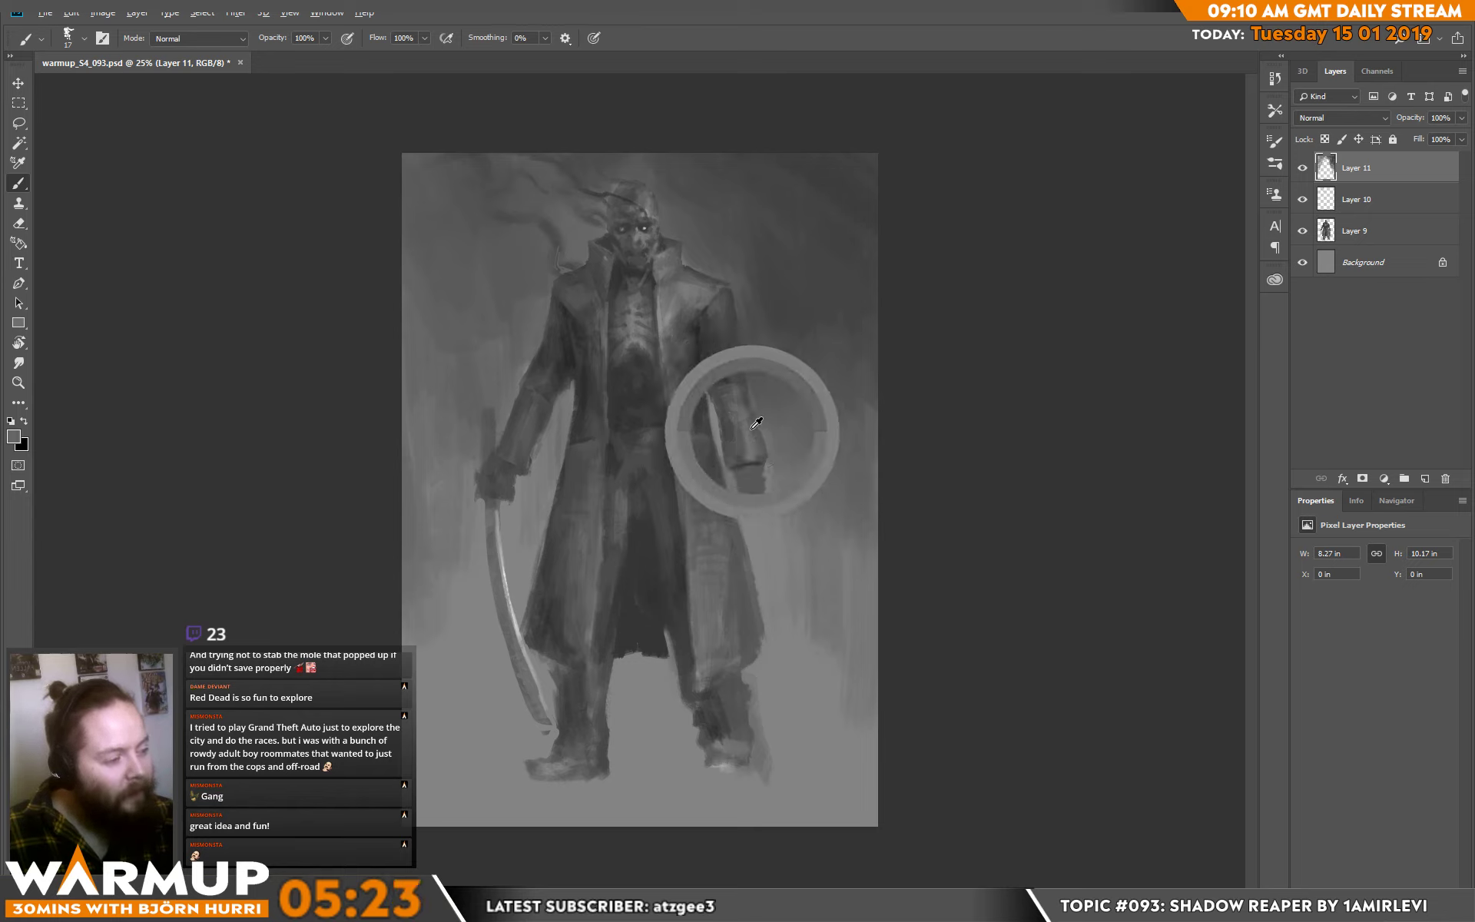
alt+click(746, 447)
drag(746, 463, 756, 451)
alt+click(764, 451)
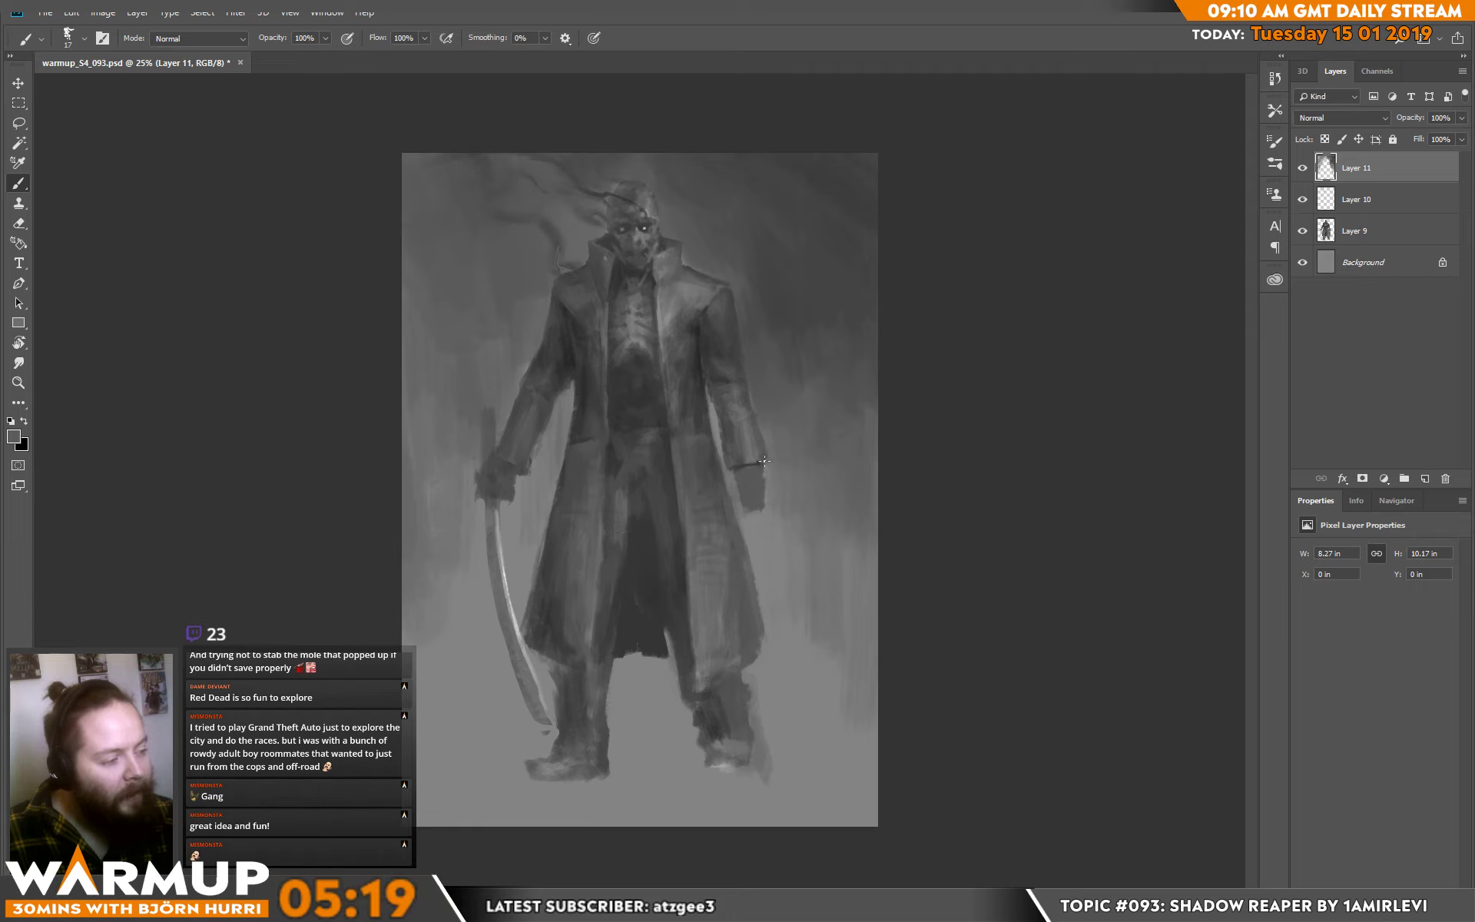
alt+click(769, 445)
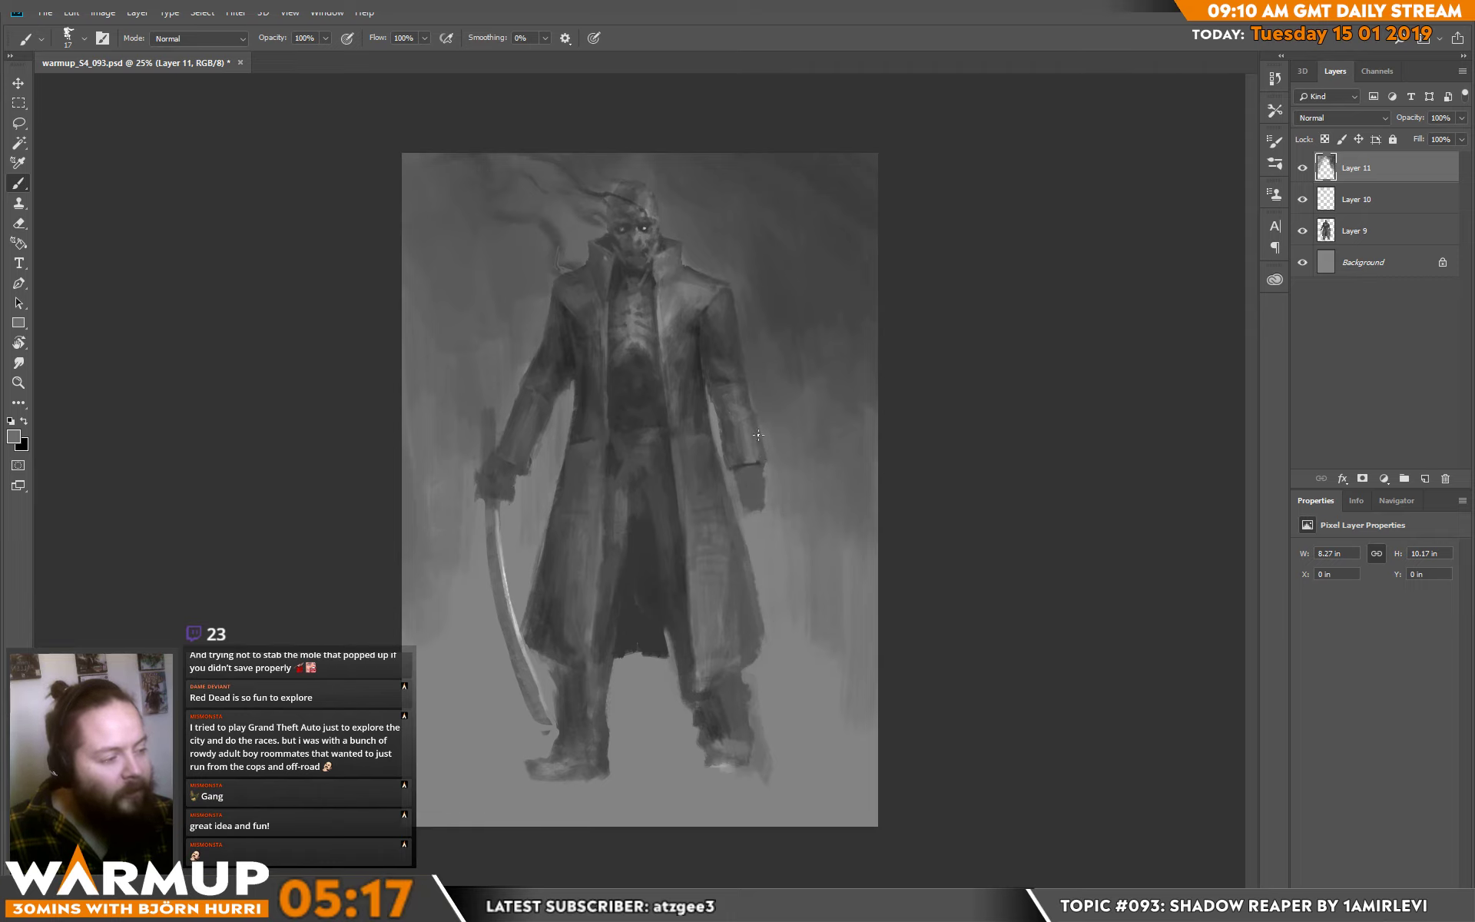
Enlarge the brush to 34 px and touch up the coat near the chest and sword-side sleeve with sampled grey.
right_click(758, 434)
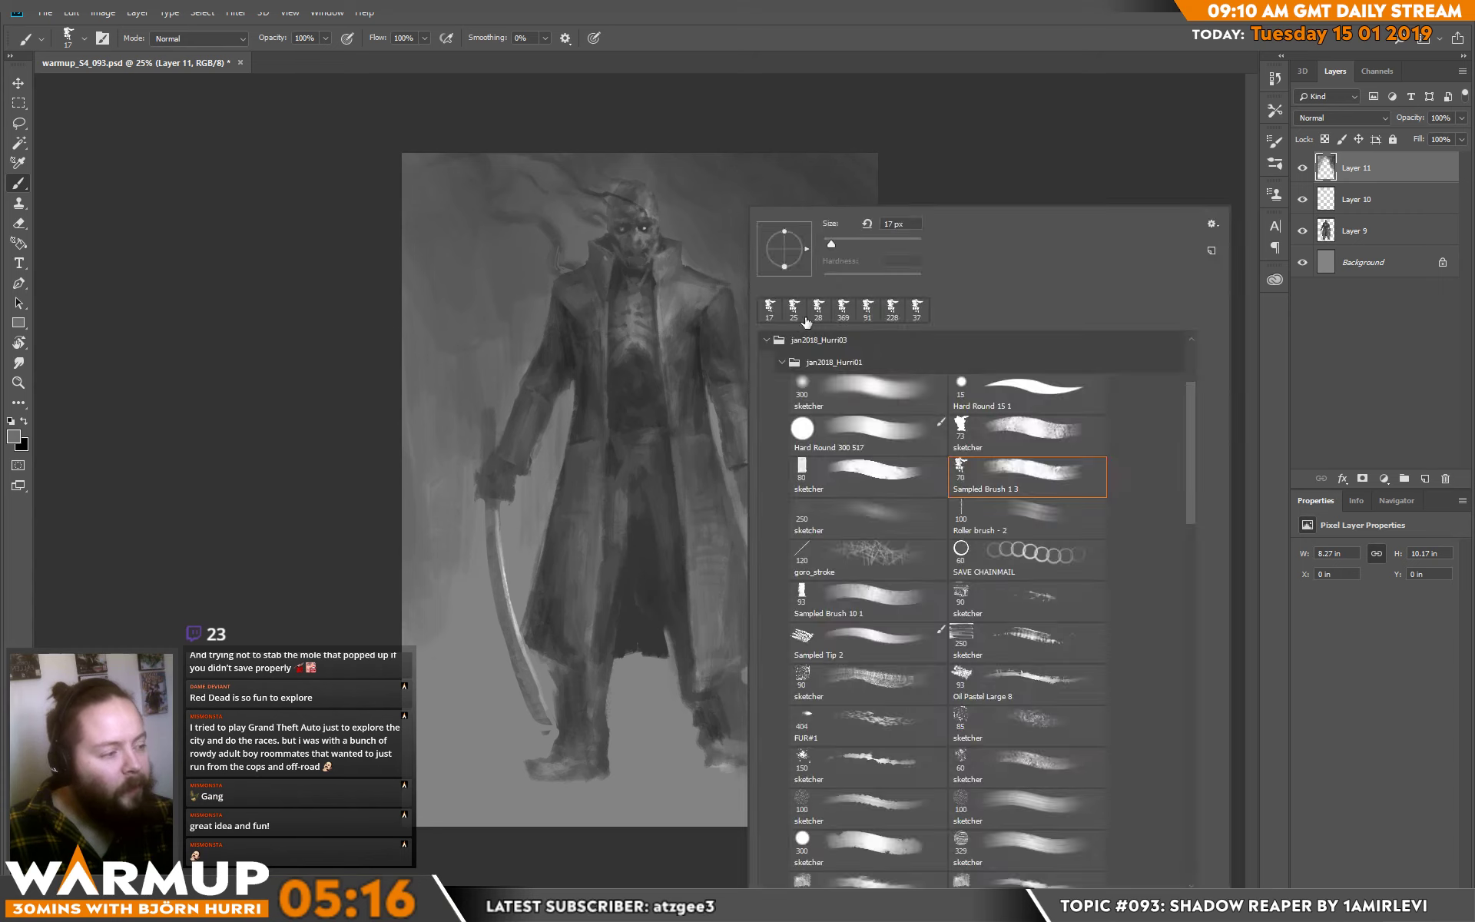
alt+click(657, 348)
alt+click(564, 350)
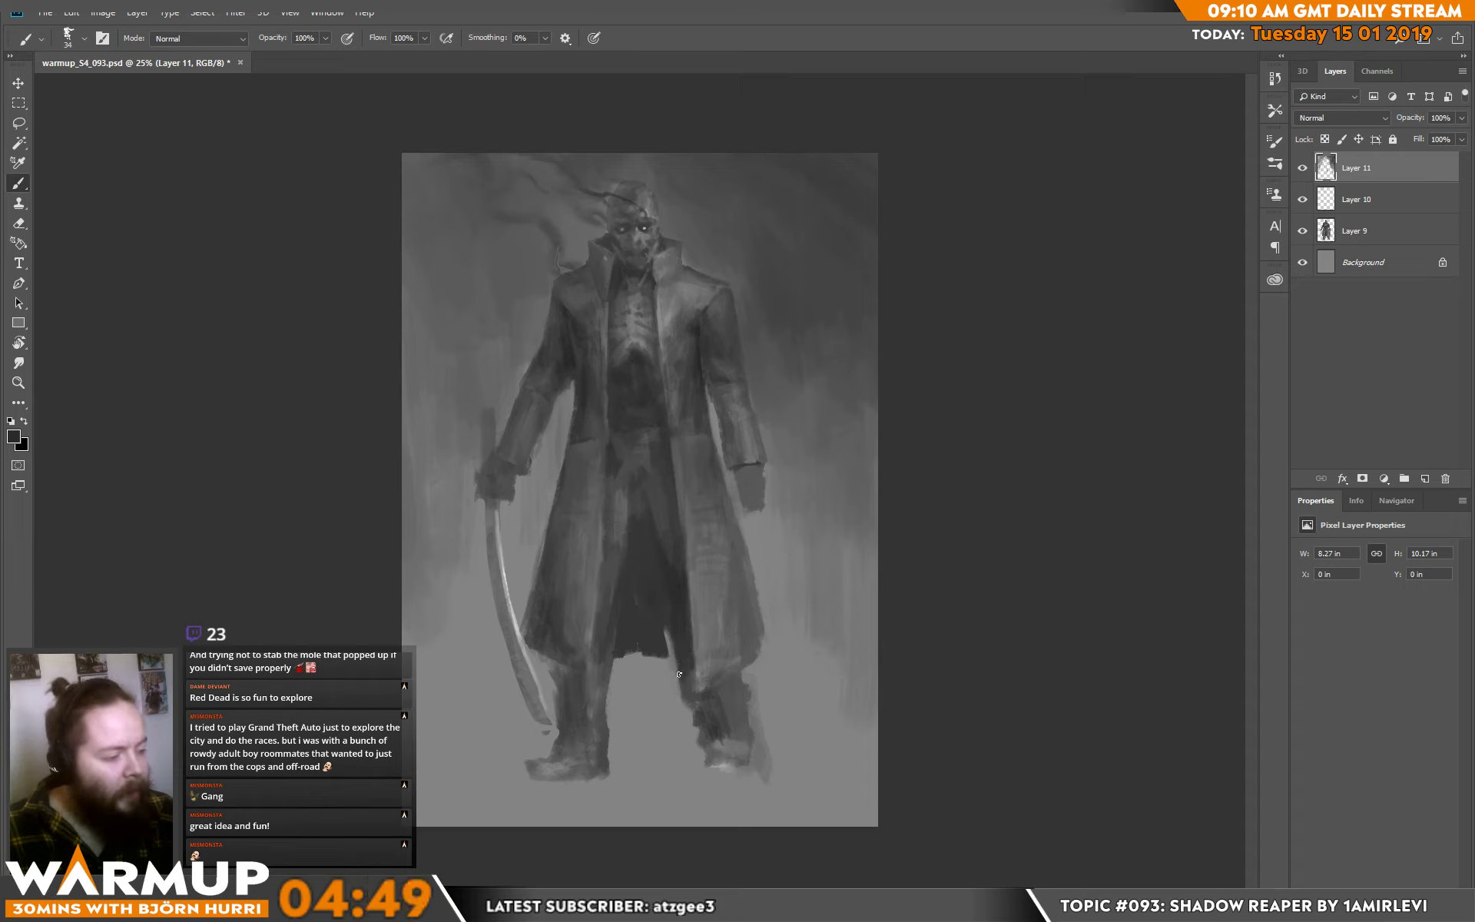
Reshape the dark coat tail's hem between the legs and cut a narrow slit into it, alternating background and coat tones.
alt+click(648, 695)
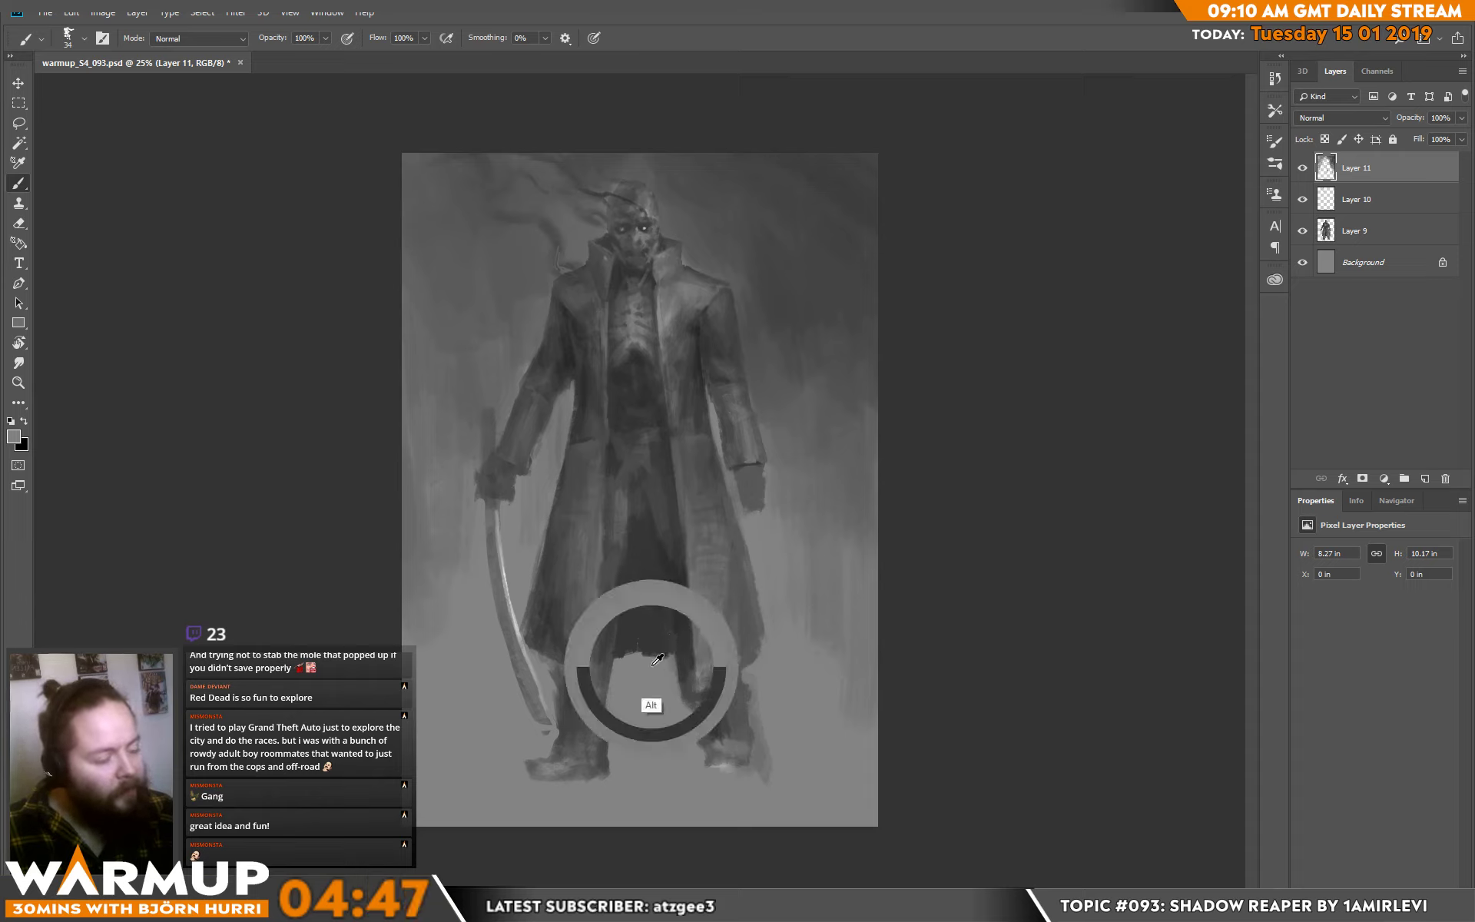
mouse_move(648, 656)
mouse_down()
mouse_move(641, 565)
mouse_move(633, 657)
mouse_up()
alt+click(639, 622)
alt+click(653, 662)
alt+click(637, 638)
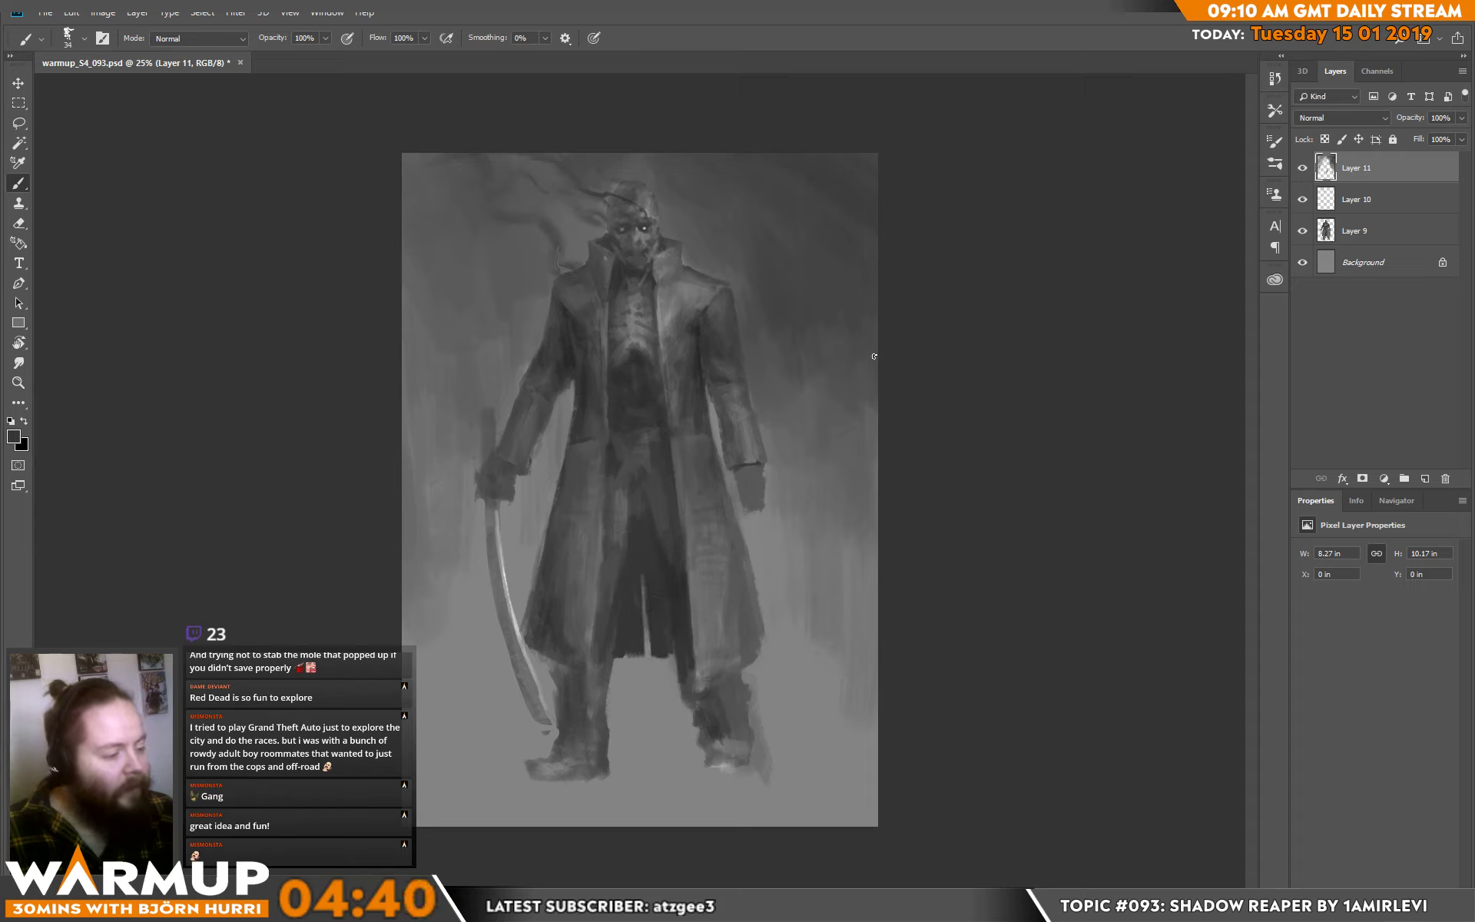
Shade the sword-side coat skirt from its lower hem up to the front edge with sampled dark and mid greys.
alt+click(567, 619)
mouse_move(570, 599)
mouse_down()
mouse_move(578, 653)
mouse_move(583, 626)
mouse_up()
alt+click(583, 633)
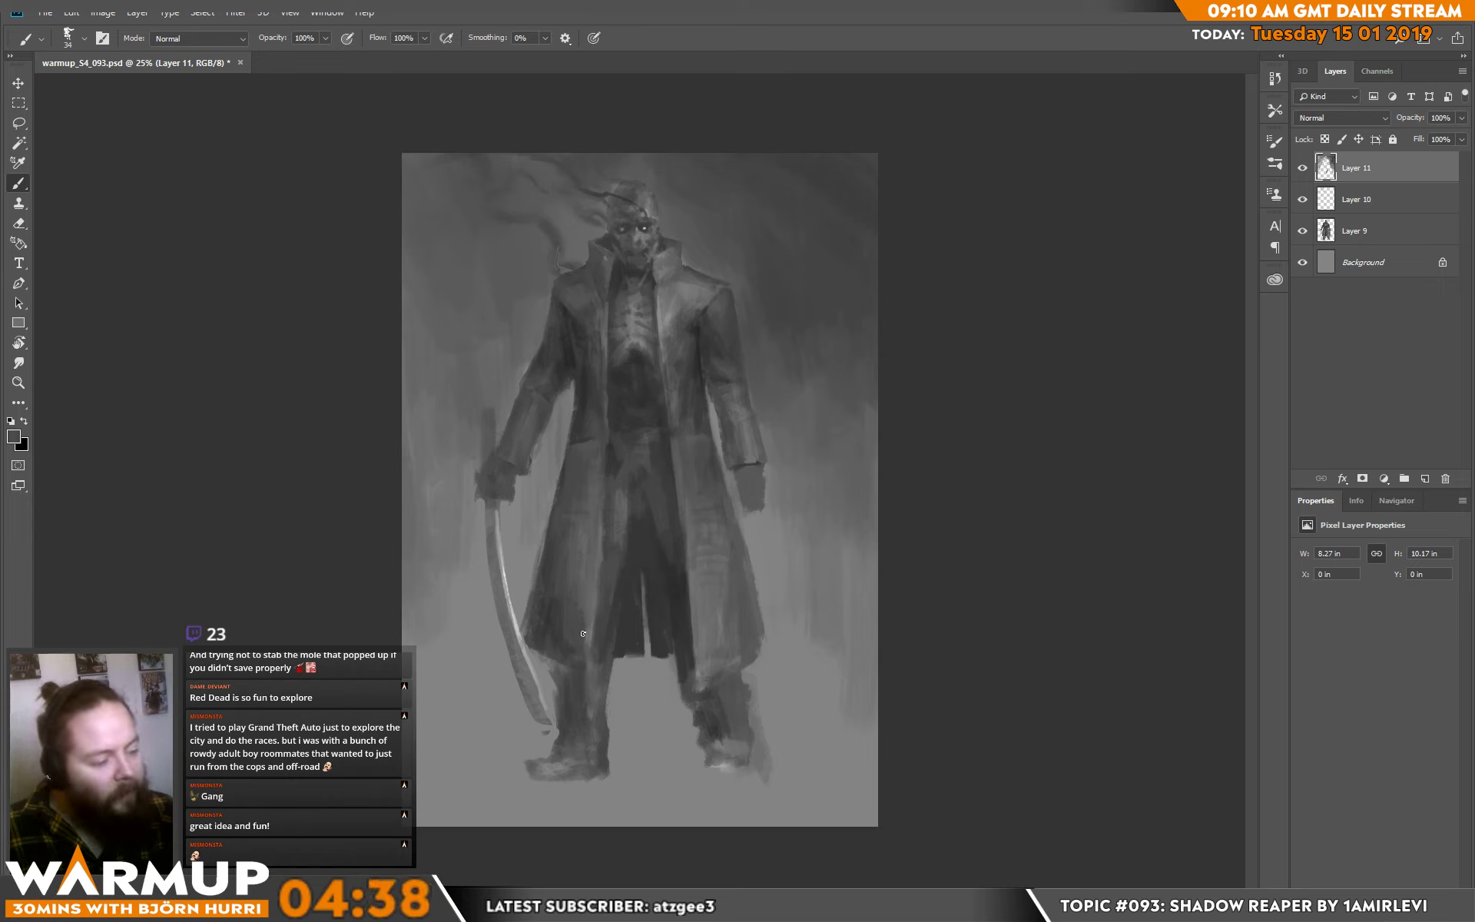
alt+click(550, 631)
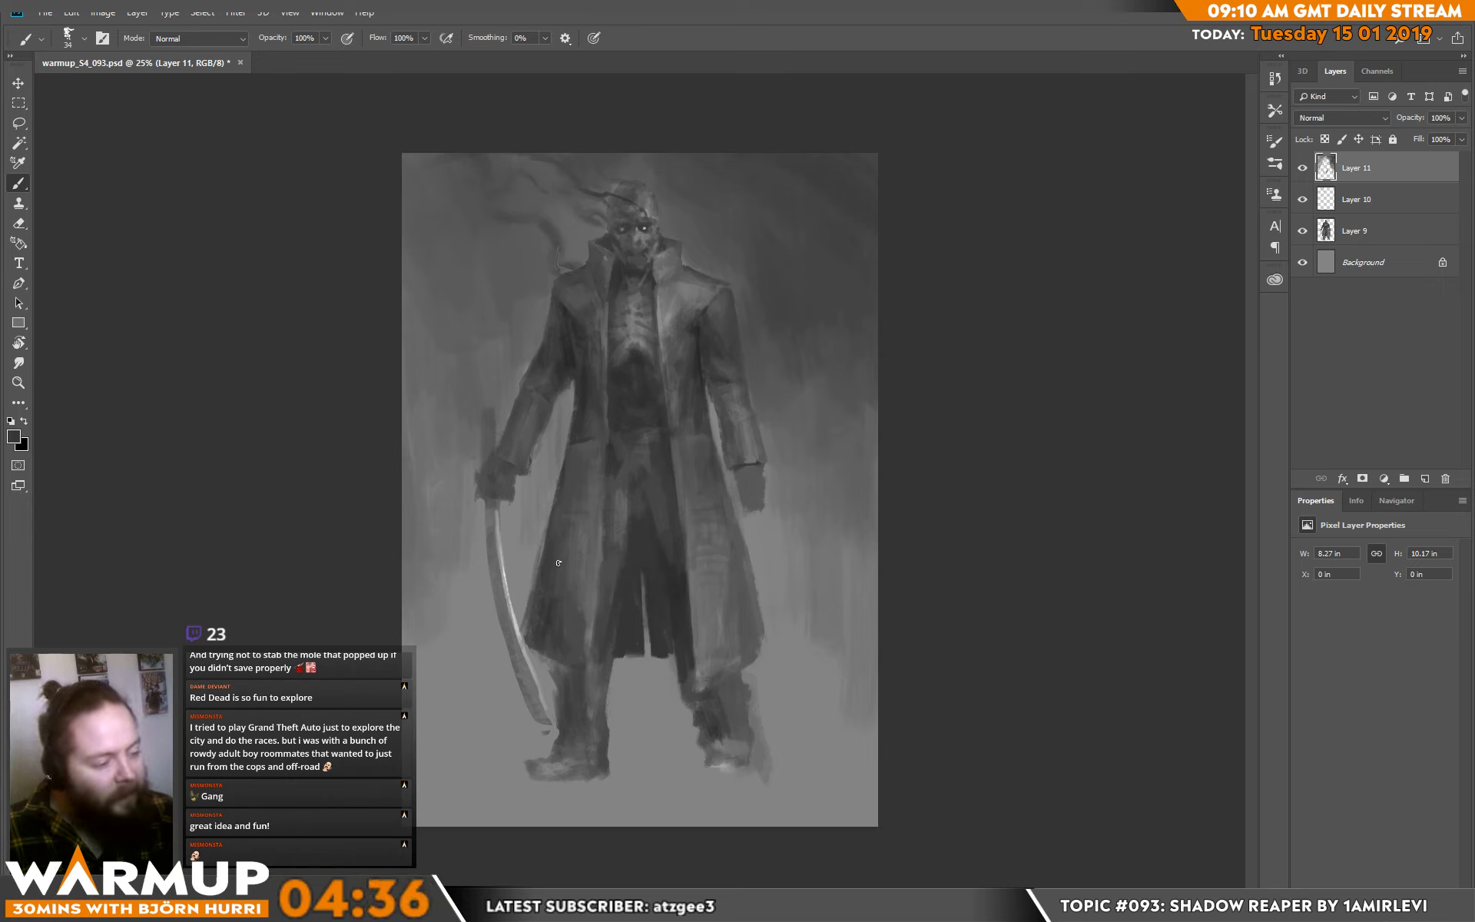
alt+click(594, 524)
alt+click(611, 544)
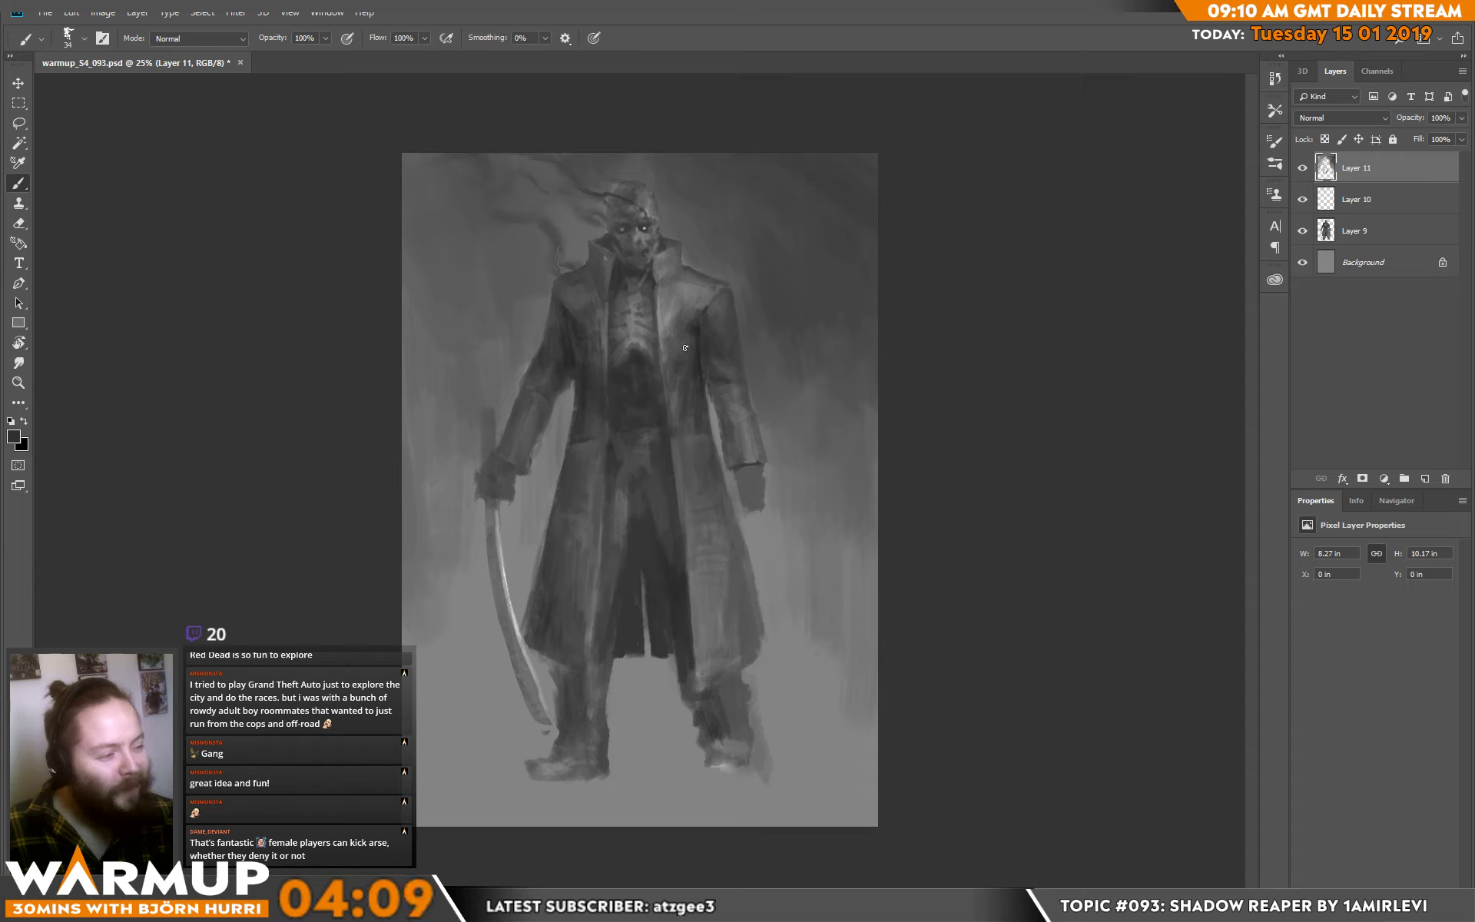
Rework the coat's sword-side shoulder, chest panel and upper sleeve with greys sampled from the coat.
key(alt)
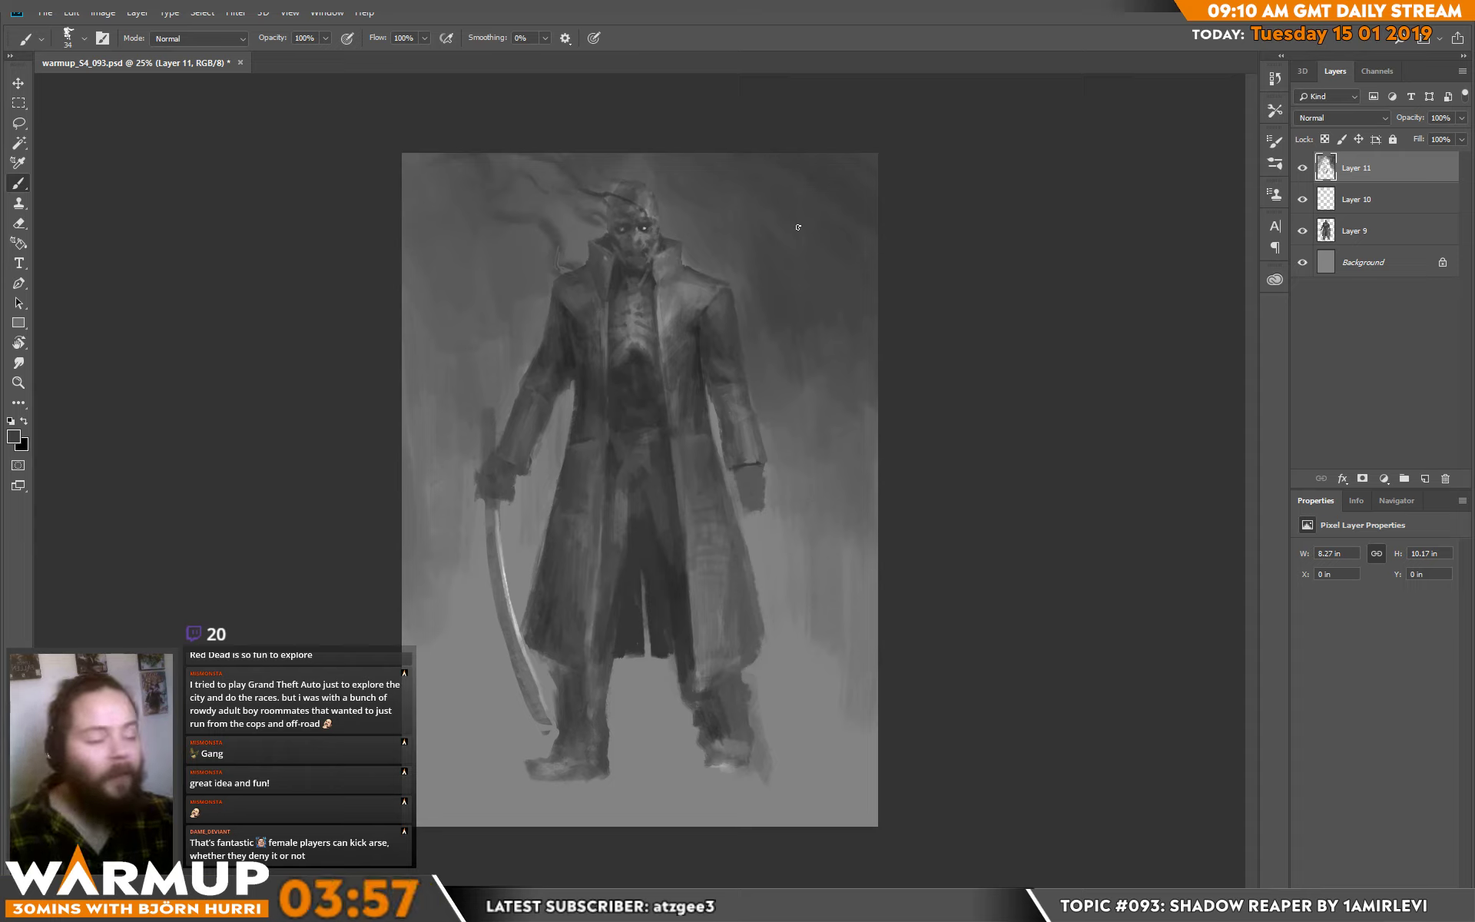
alt+click(575, 316)
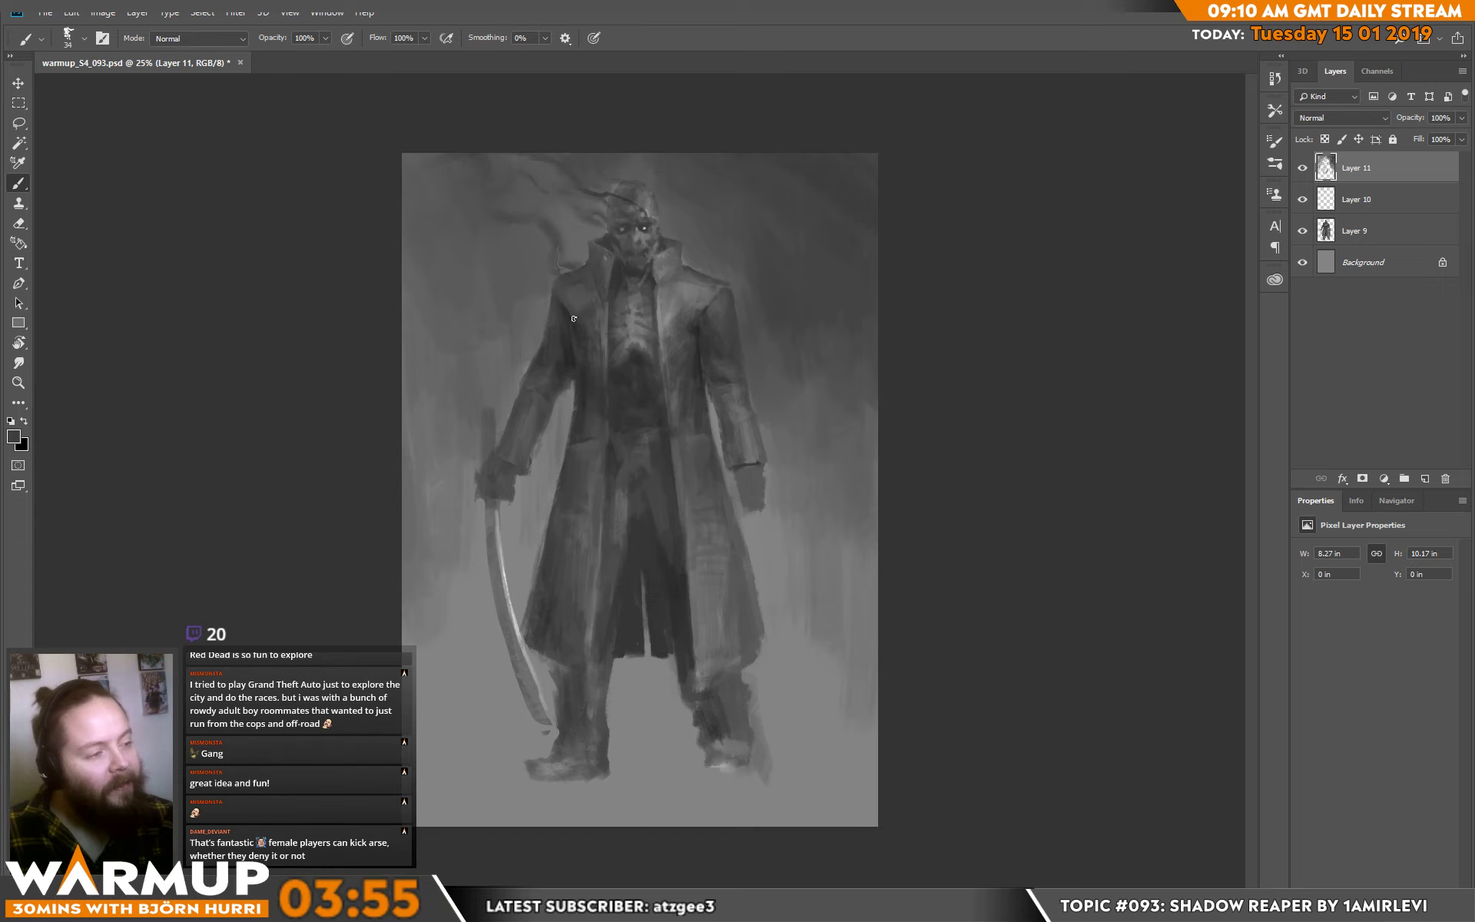
alt+click(562, 311)
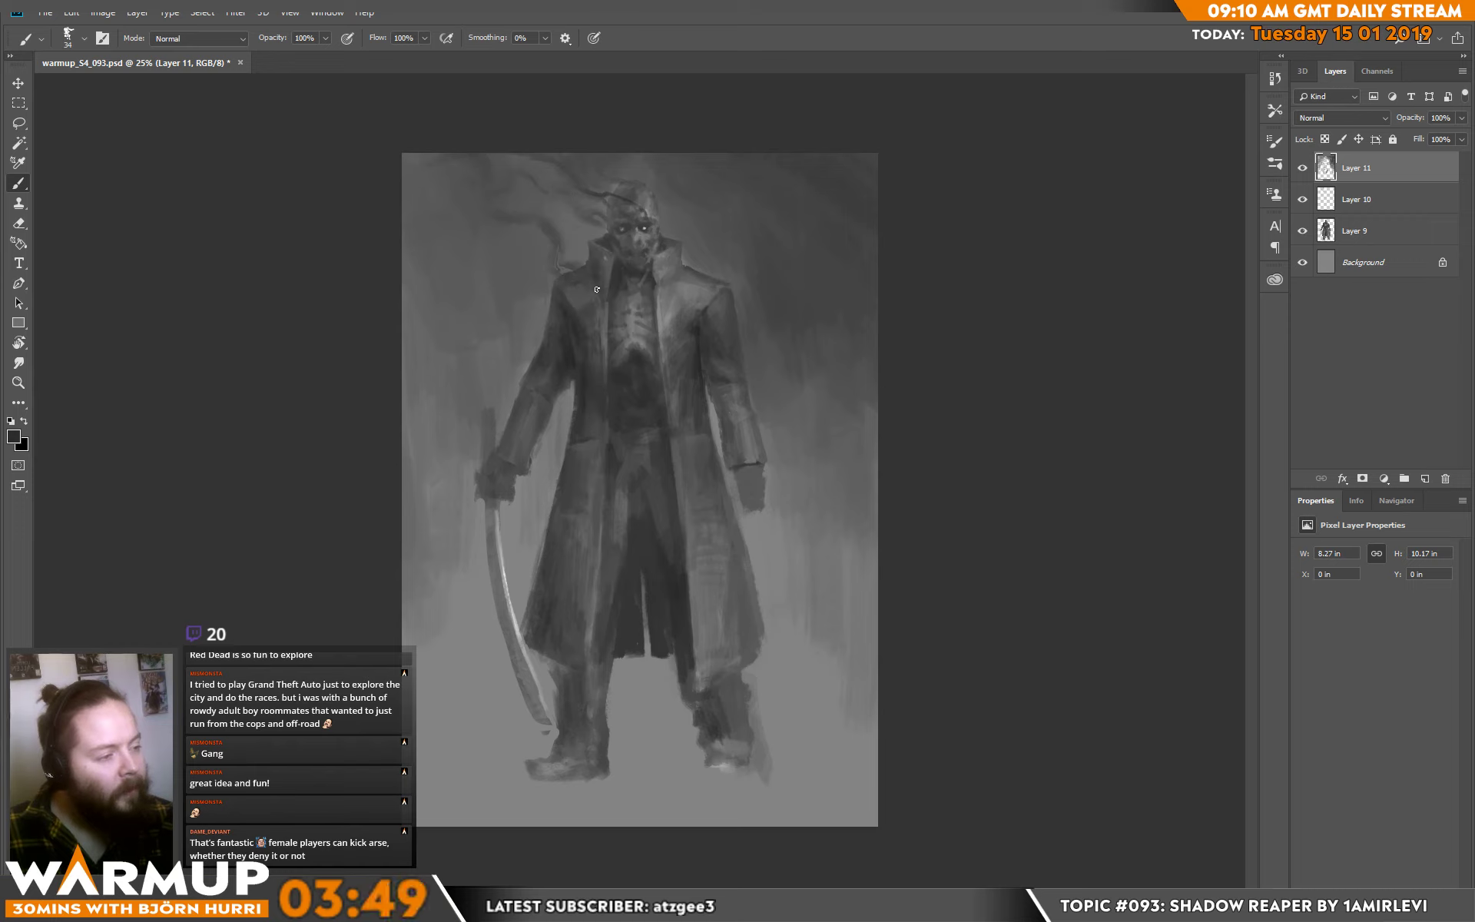
alt+click(583, 298)
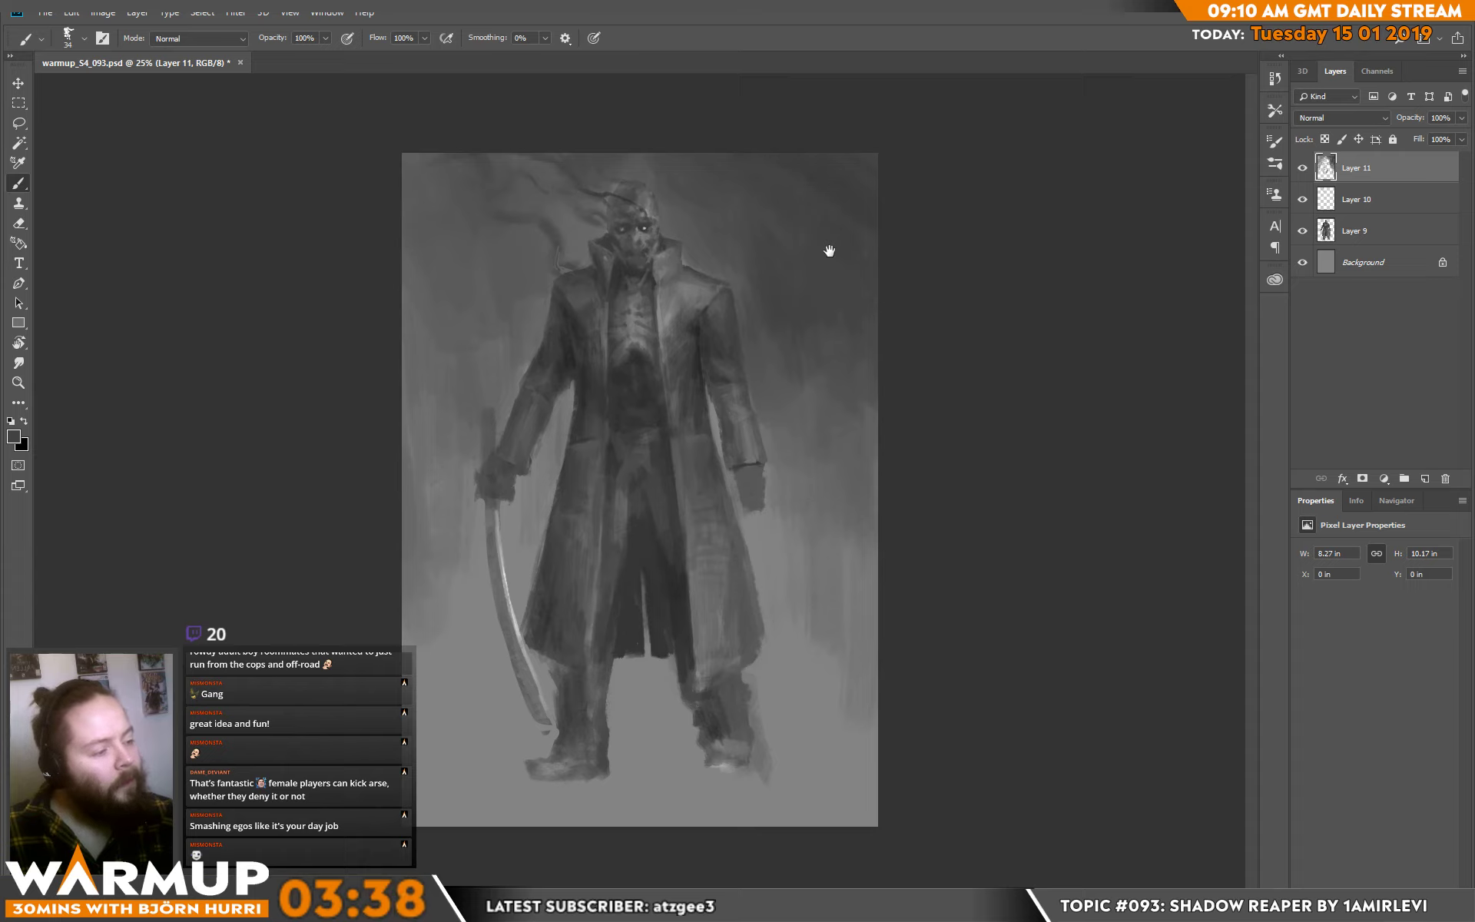
alt+click(545, 371)
alt+click(557, 371)
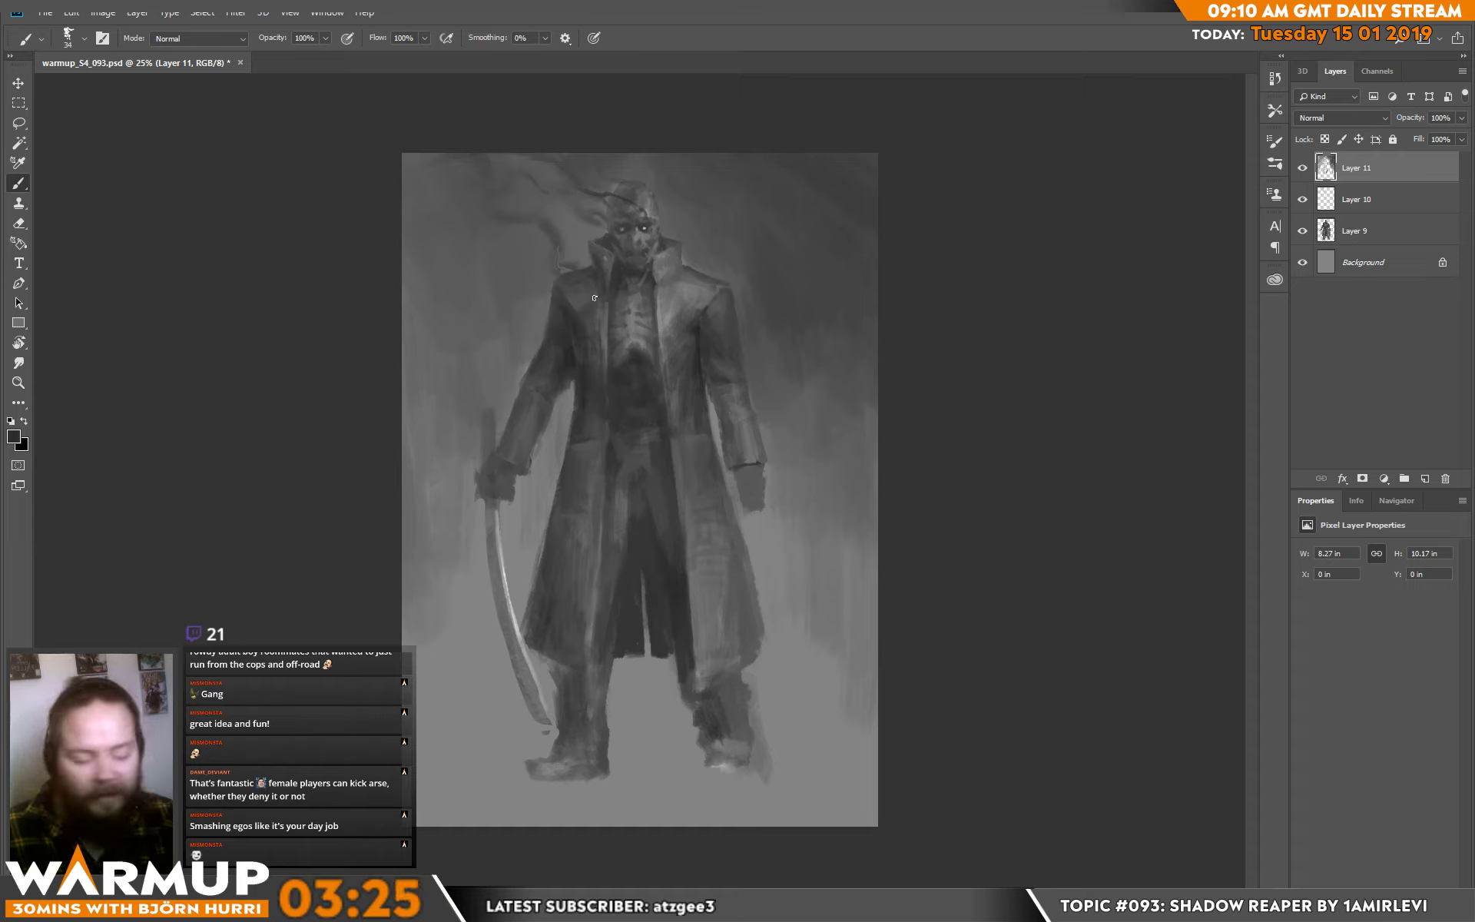
alt+click(578, 357)
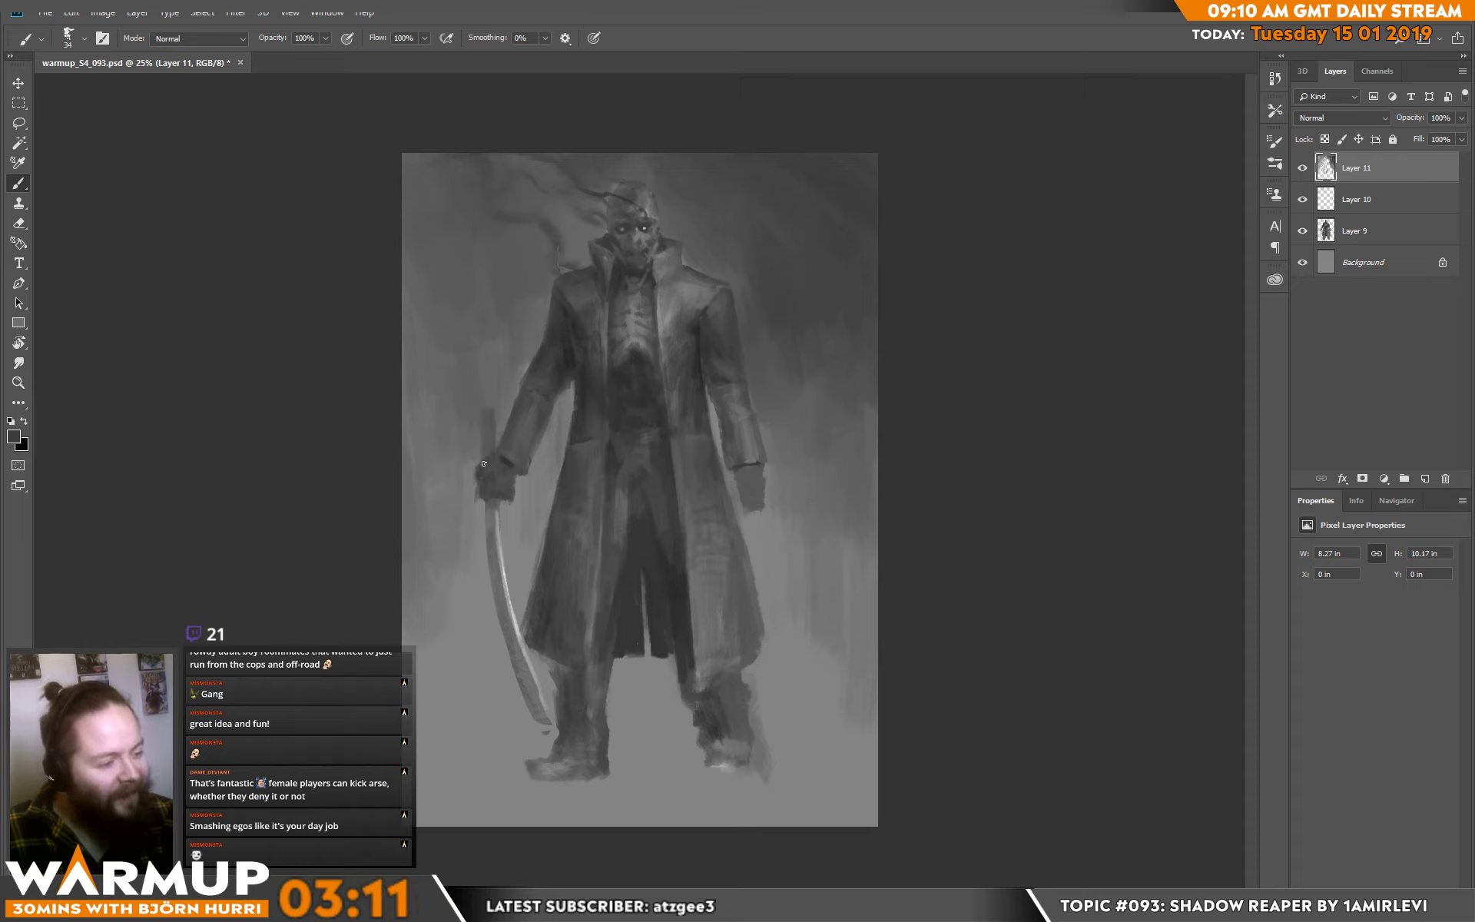
Block in the fingers of the sword hand around the hilt with tones sampled from the hand.
drag(500, 504, 492, 505)
alt+click(493, 505)
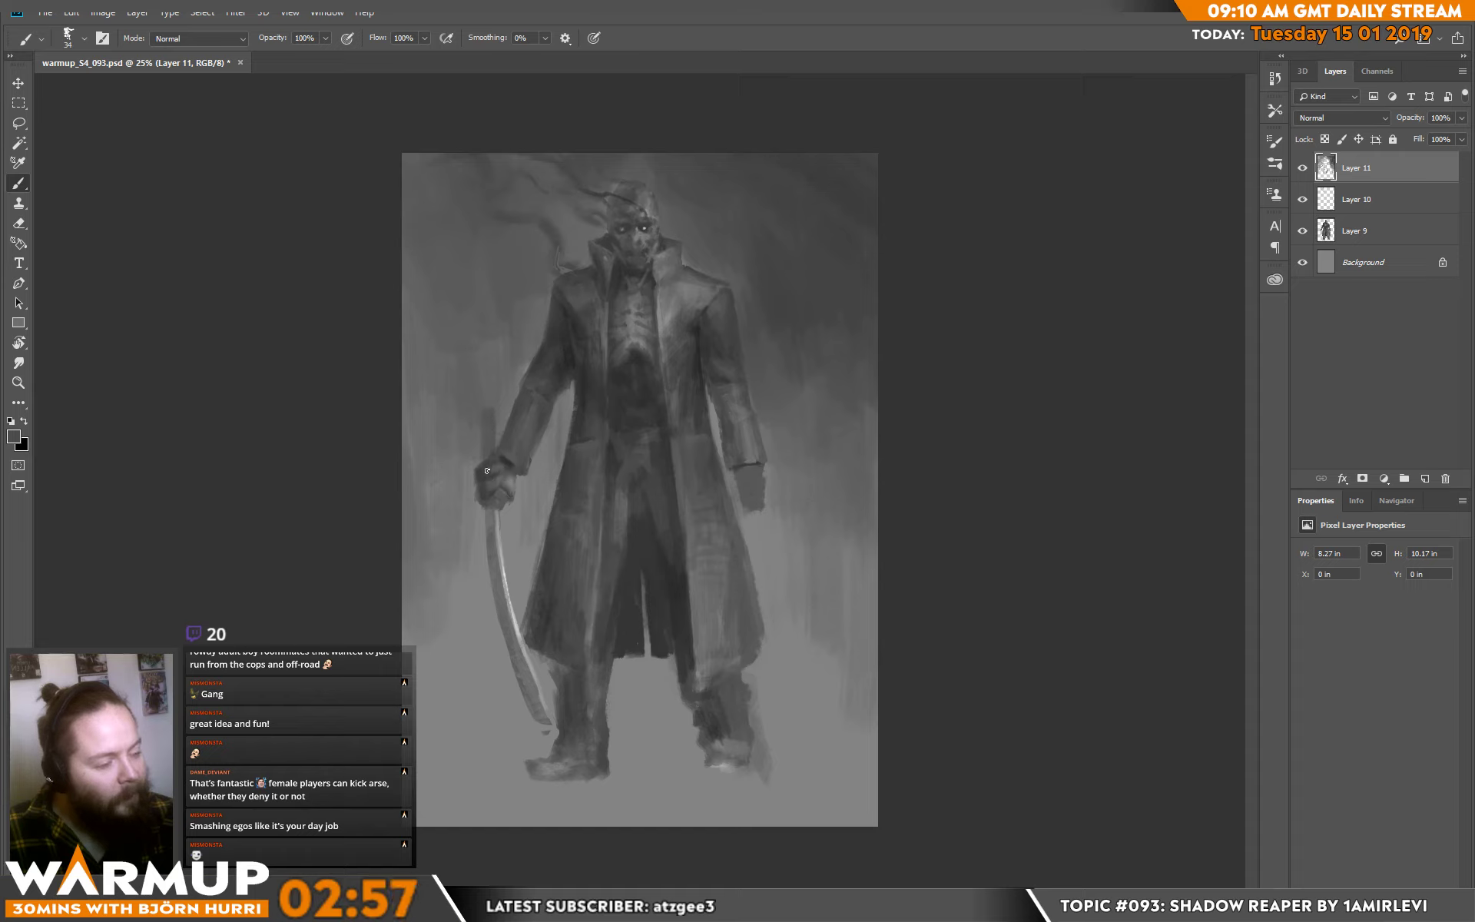
key(alt)
key(alt)
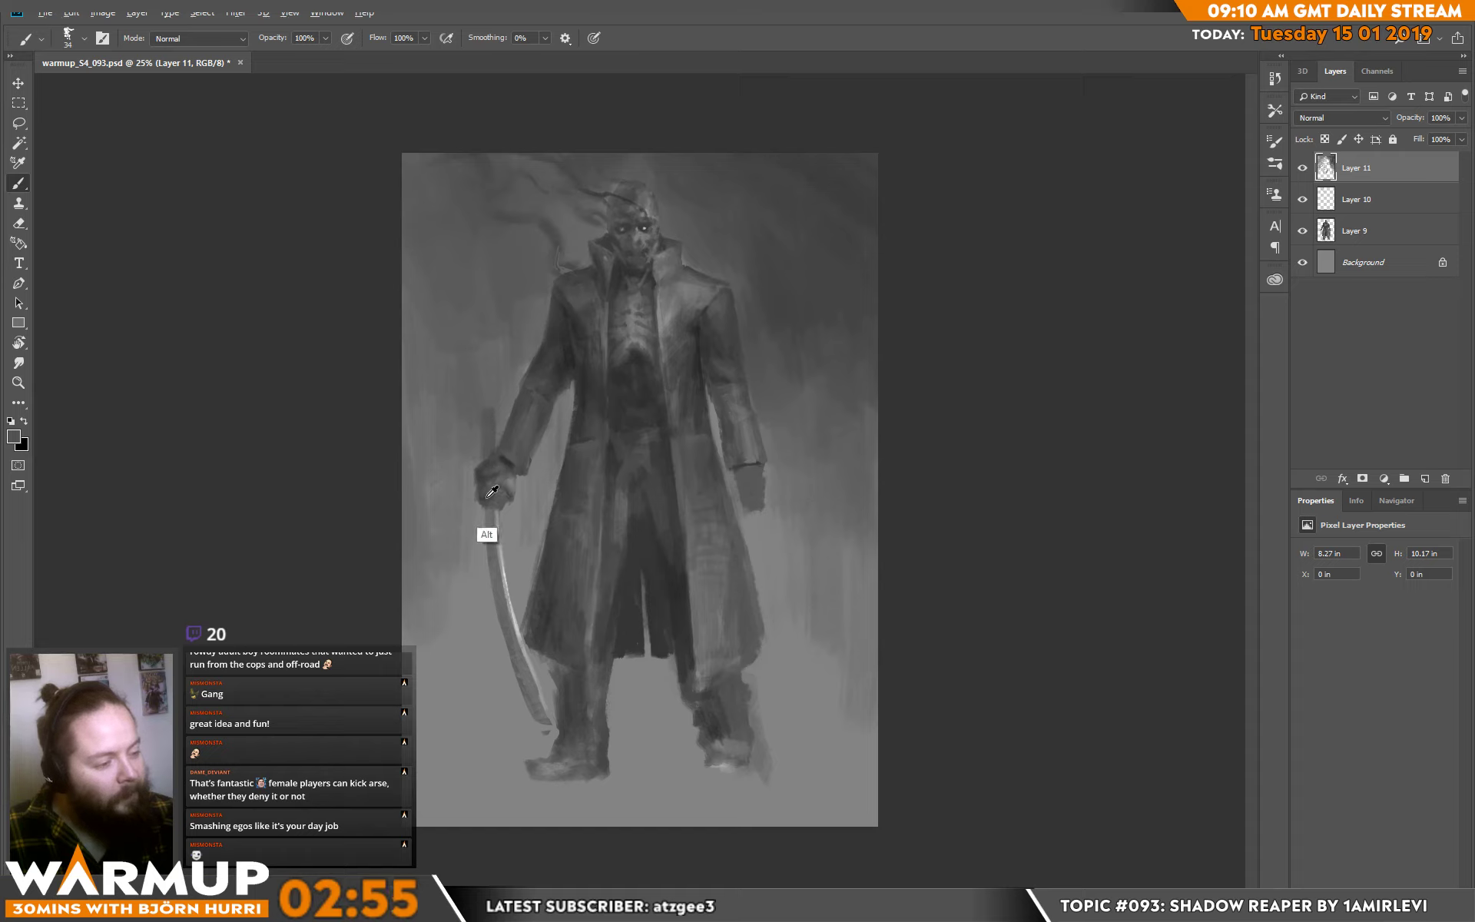
alt+click(489, 494)
drag(499, 480, 489, 491)
alt+click(492, 485)
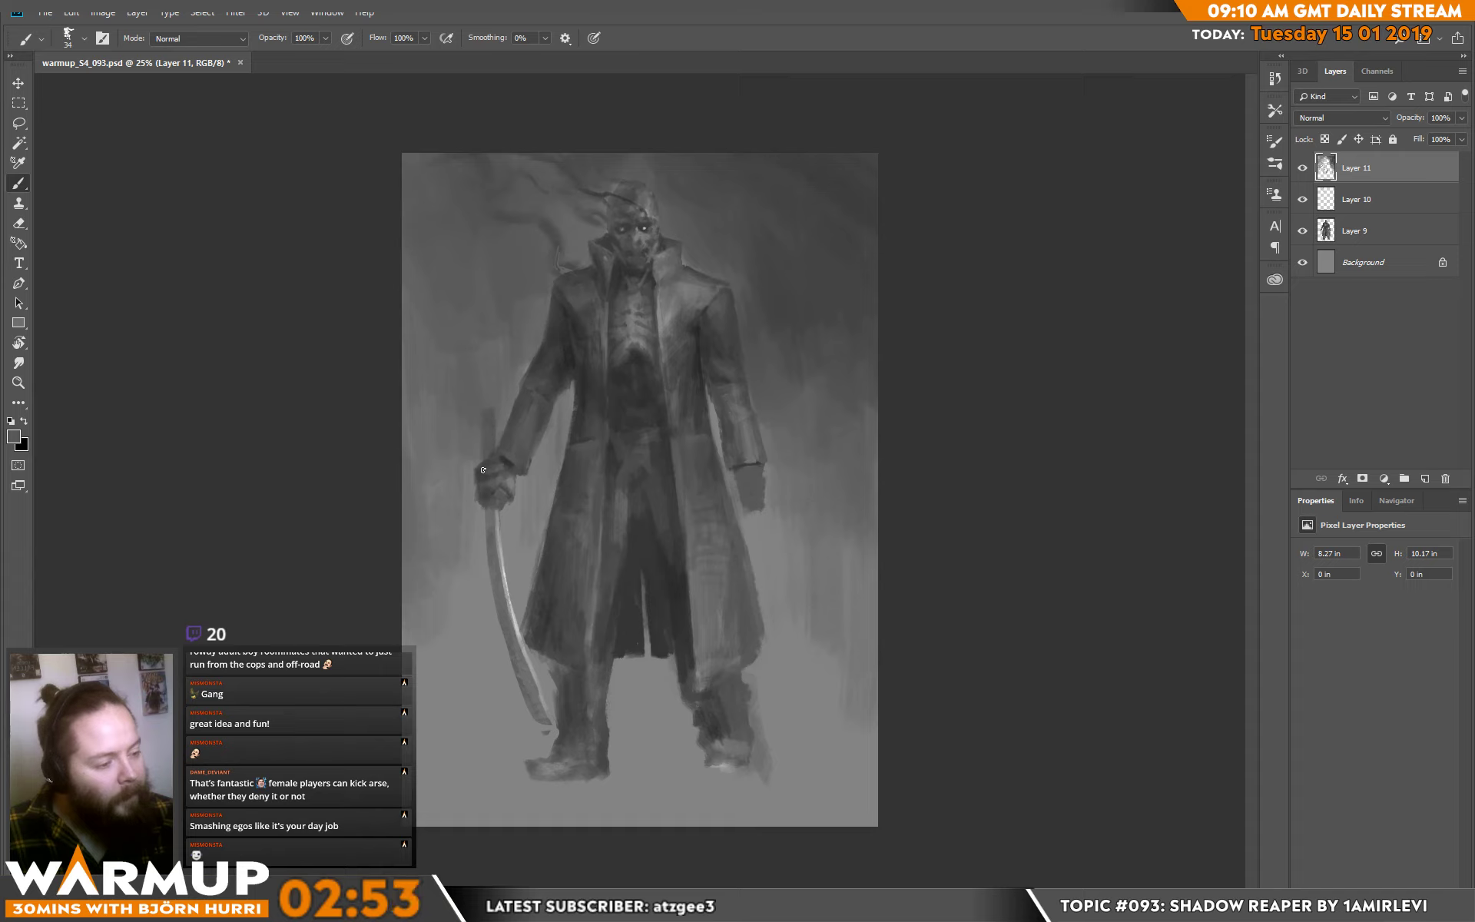
Refine the knuckles and back of the sword hand with alternating lighter and darker greys.
alt+click(504, 484)
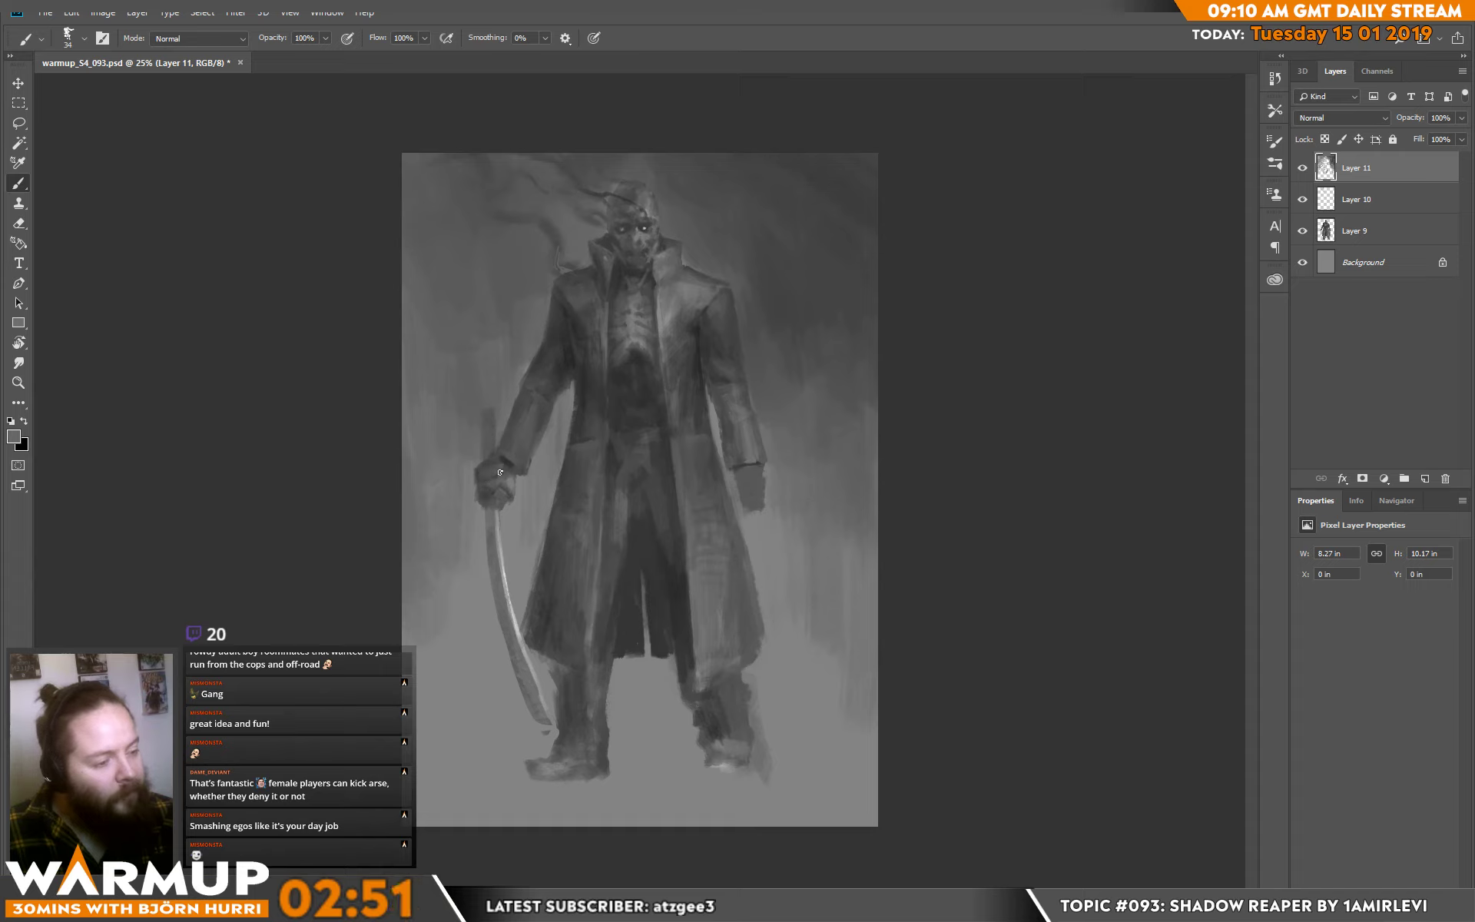
alt+click(511, 485)
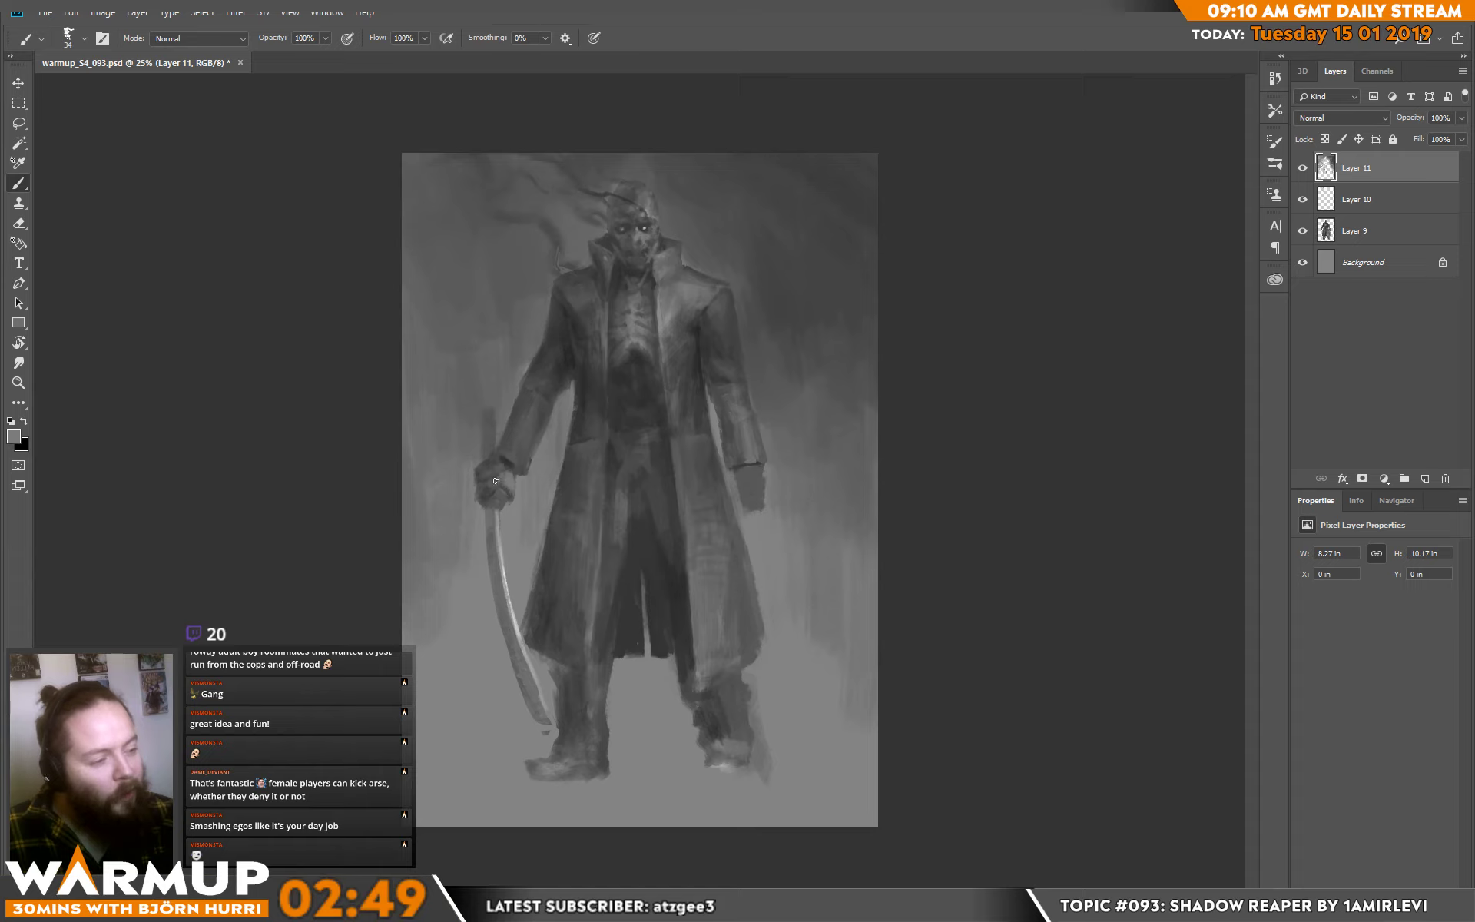
alt+click(488, 478)
alt+click(499, 477)
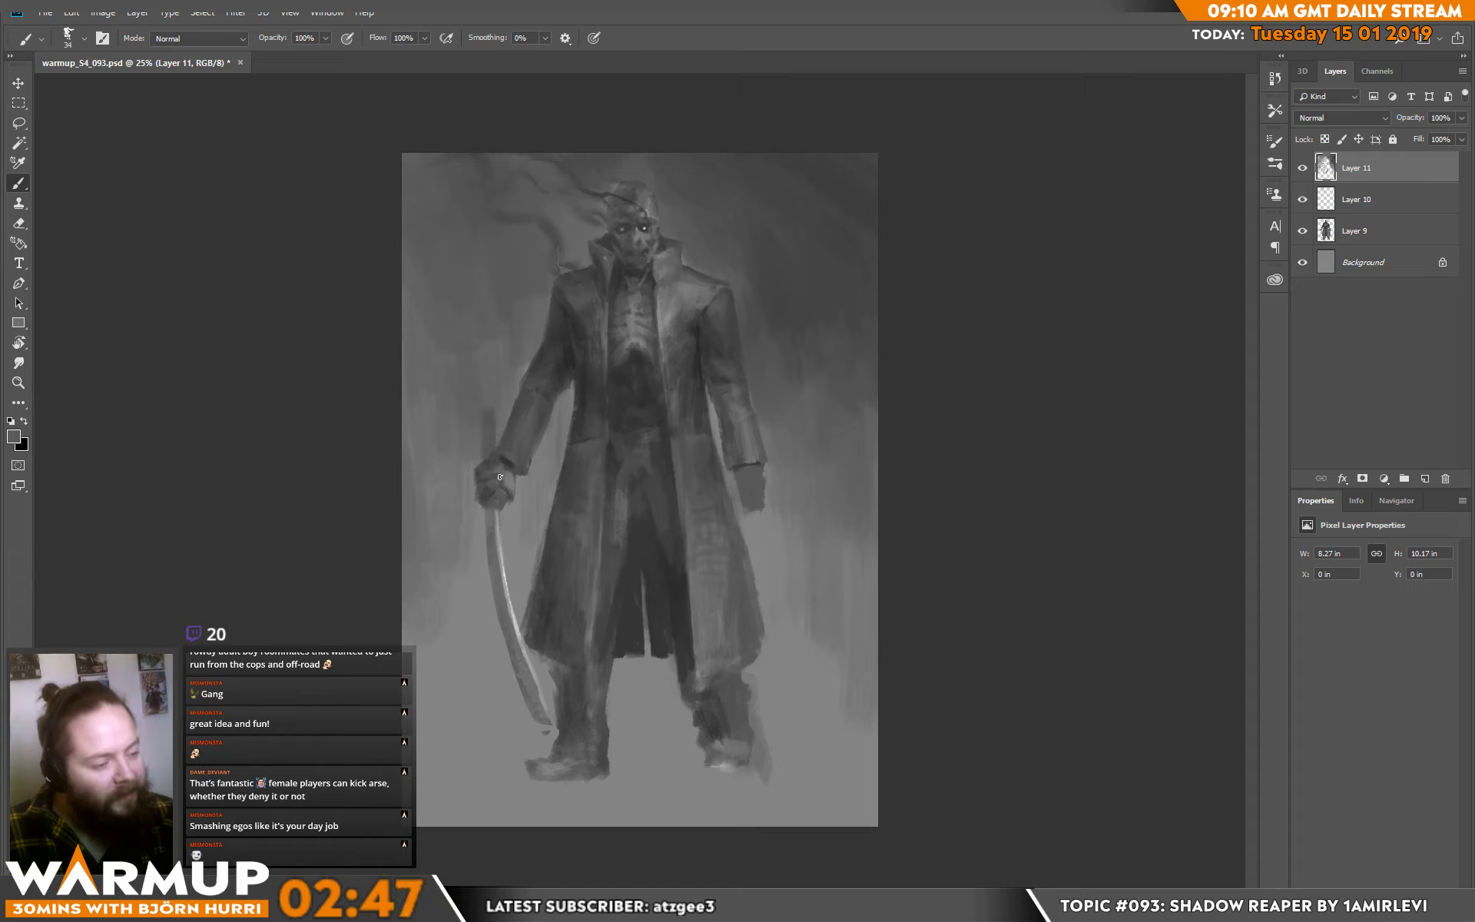
alt+click(505, 483)
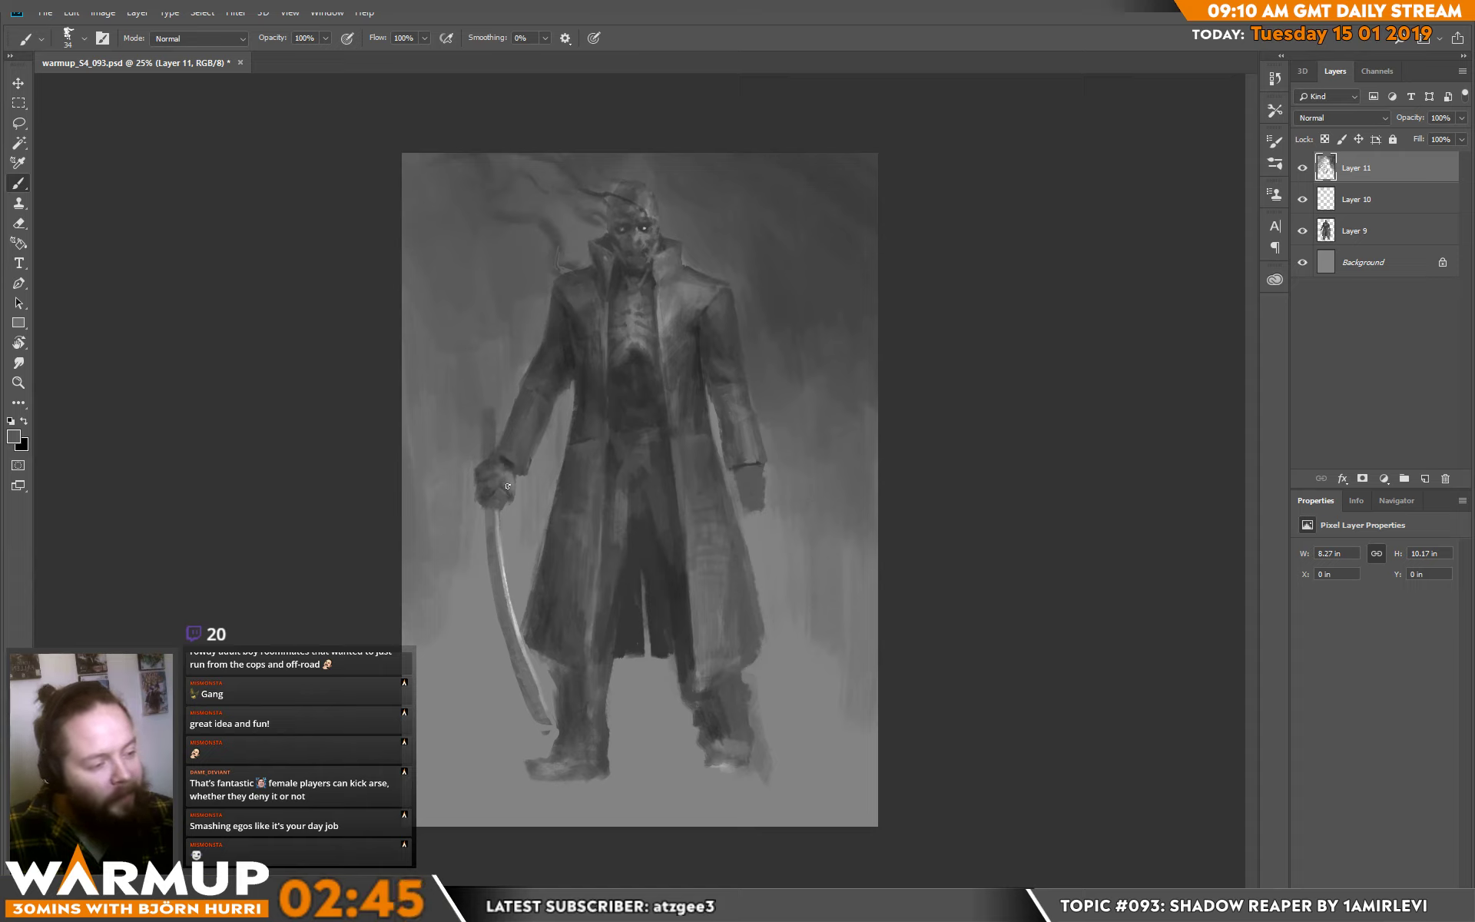
alt+click(514, 476)
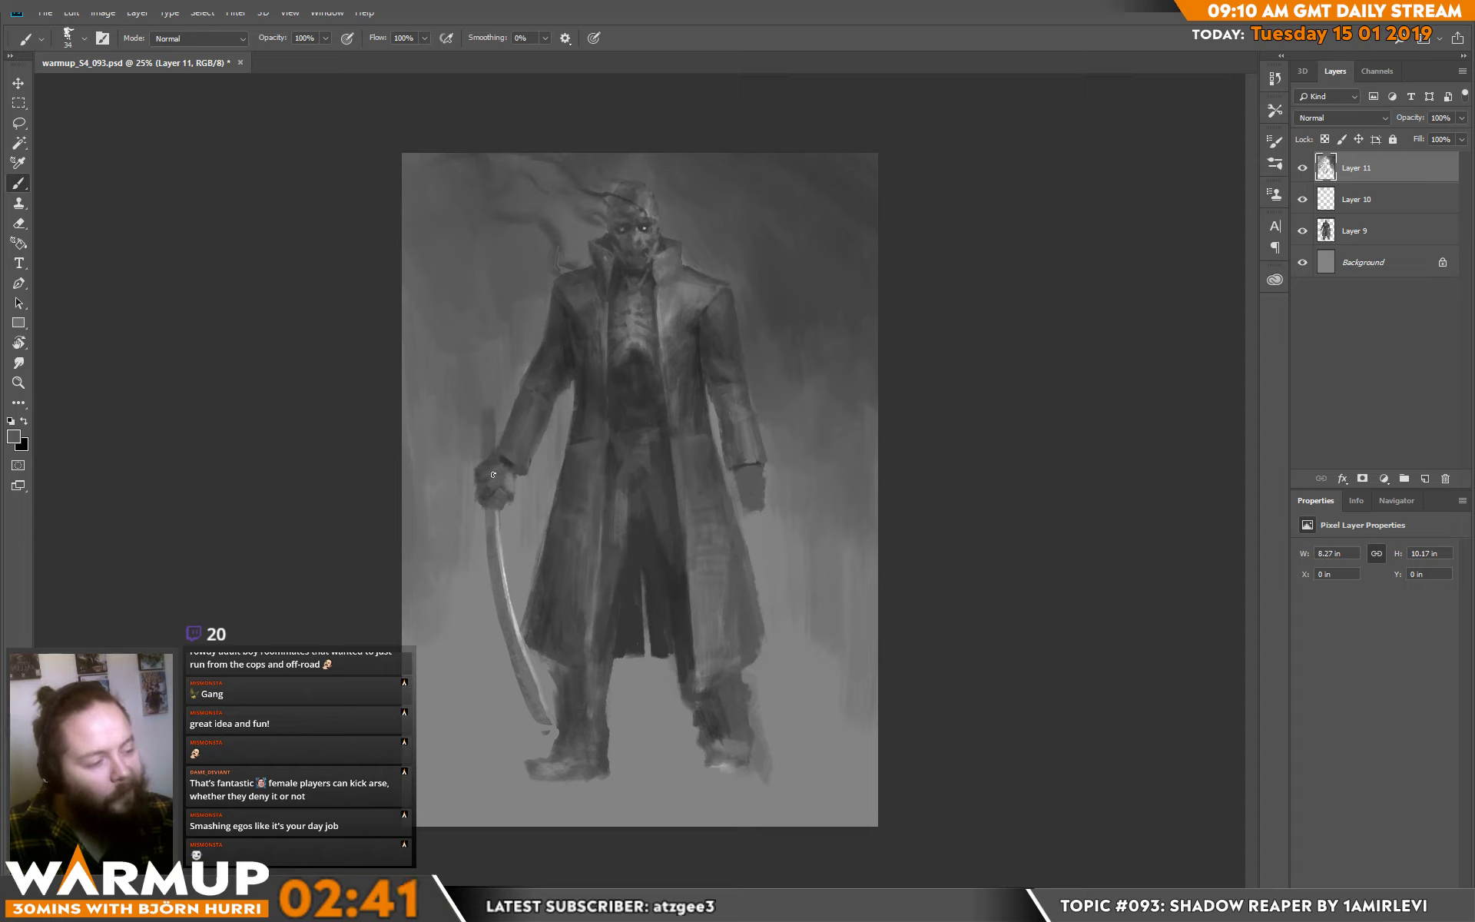
Define the sword-side wrist and cuff edge, and clean up the hilt above the hand with sampled greys.
alt+click(504, 460)
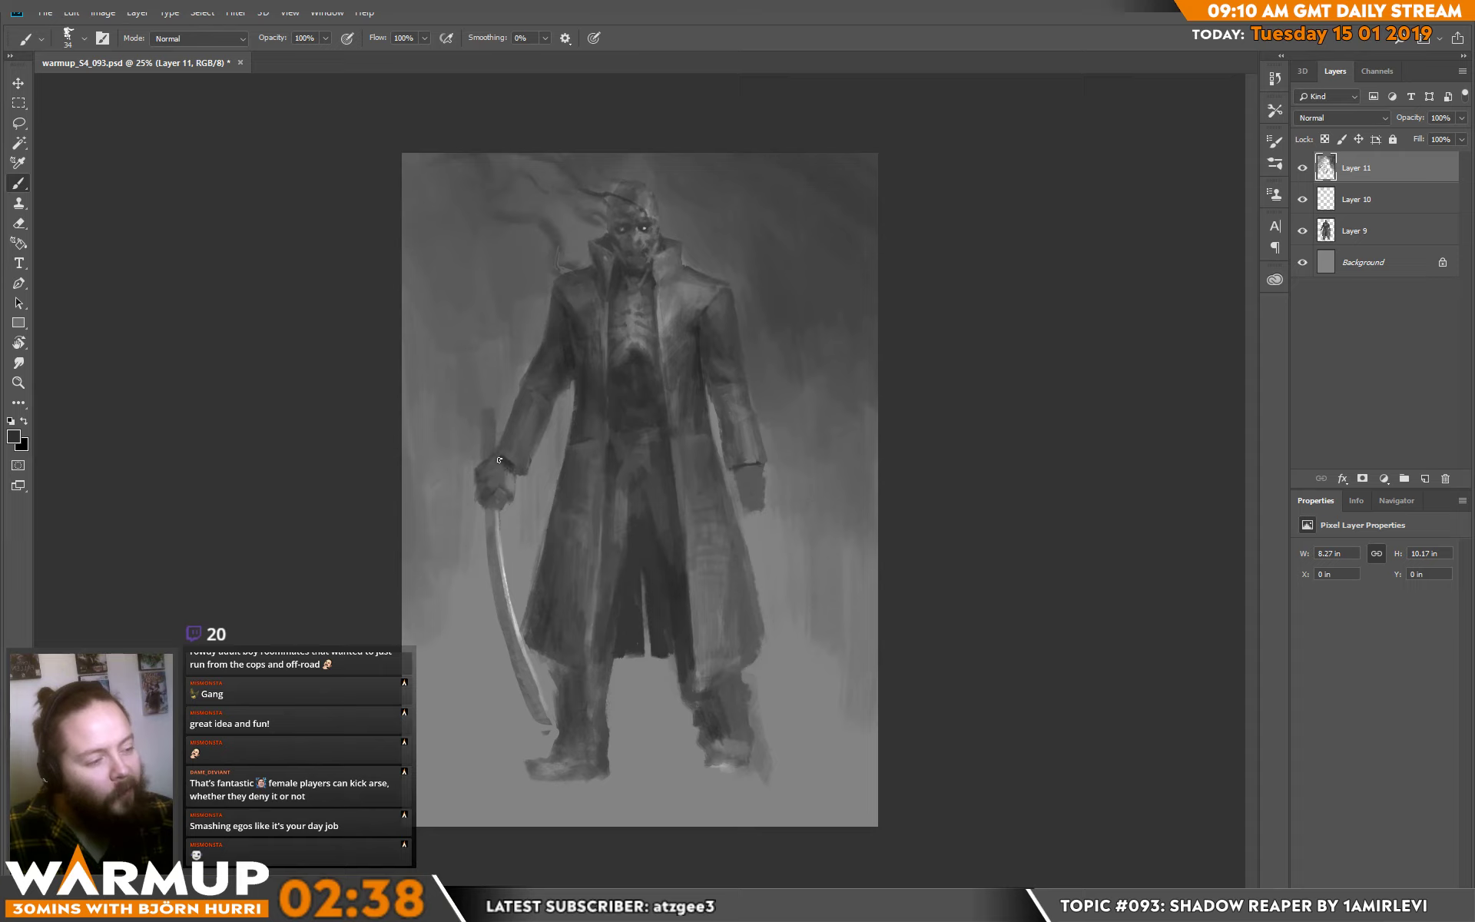
alt+click(513, 458)
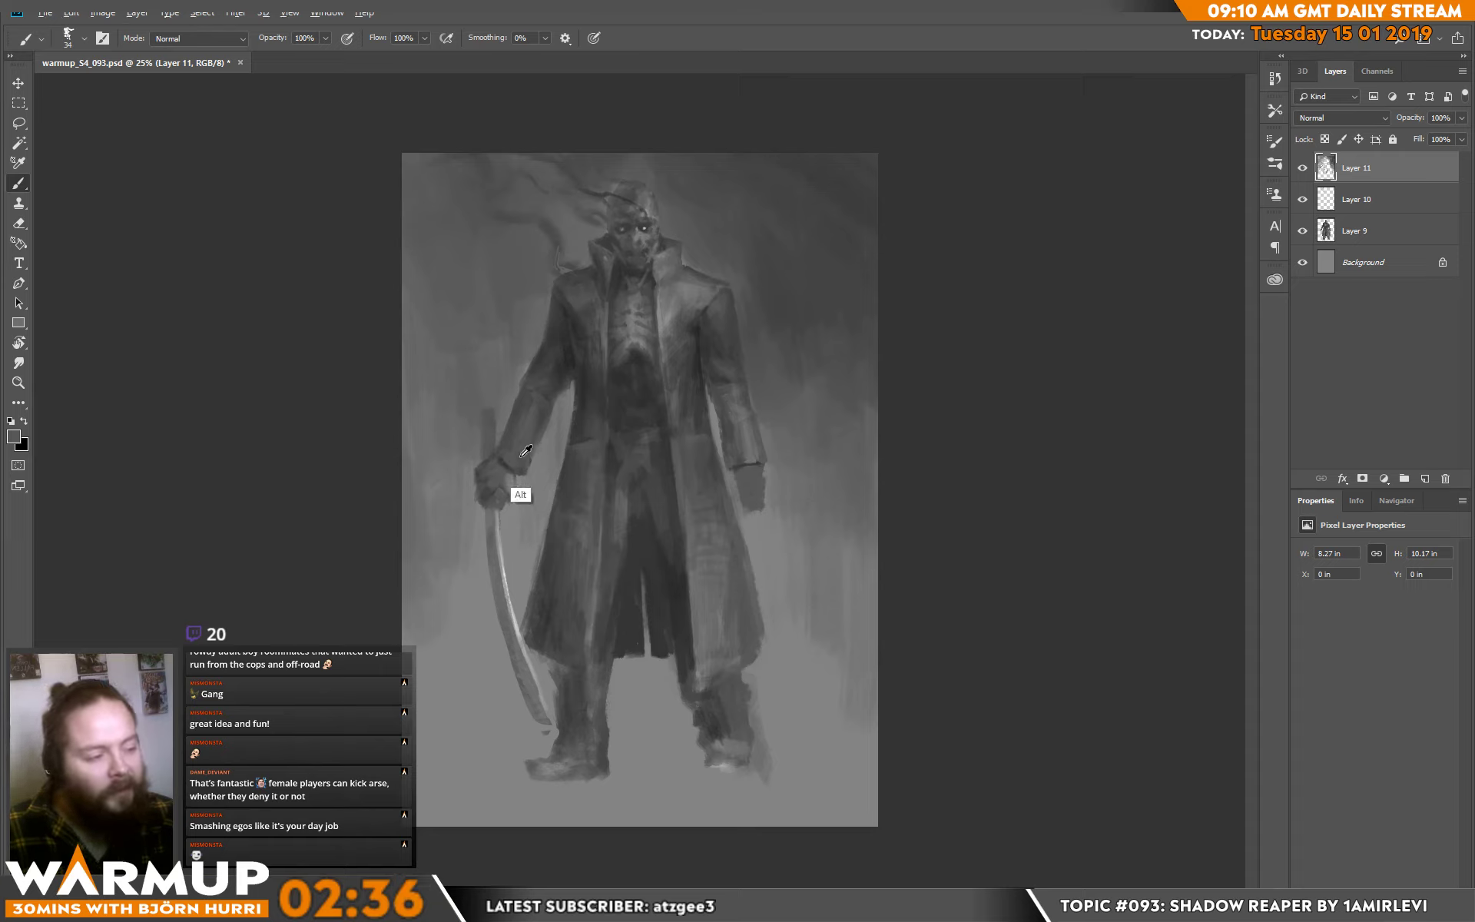
alt+click(533, 461)
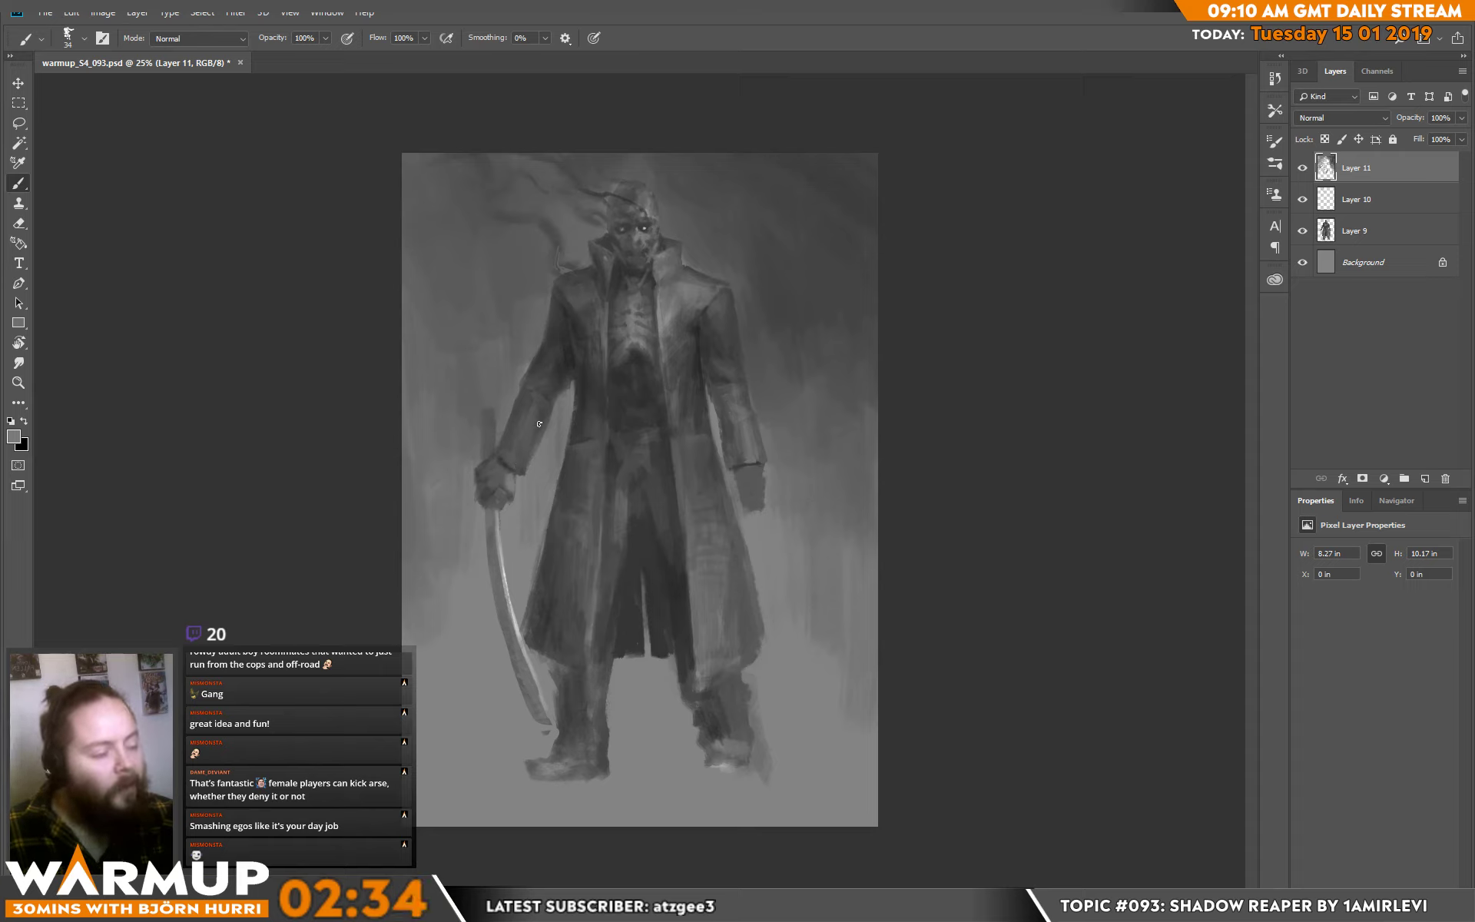
alt+click(482, 465)
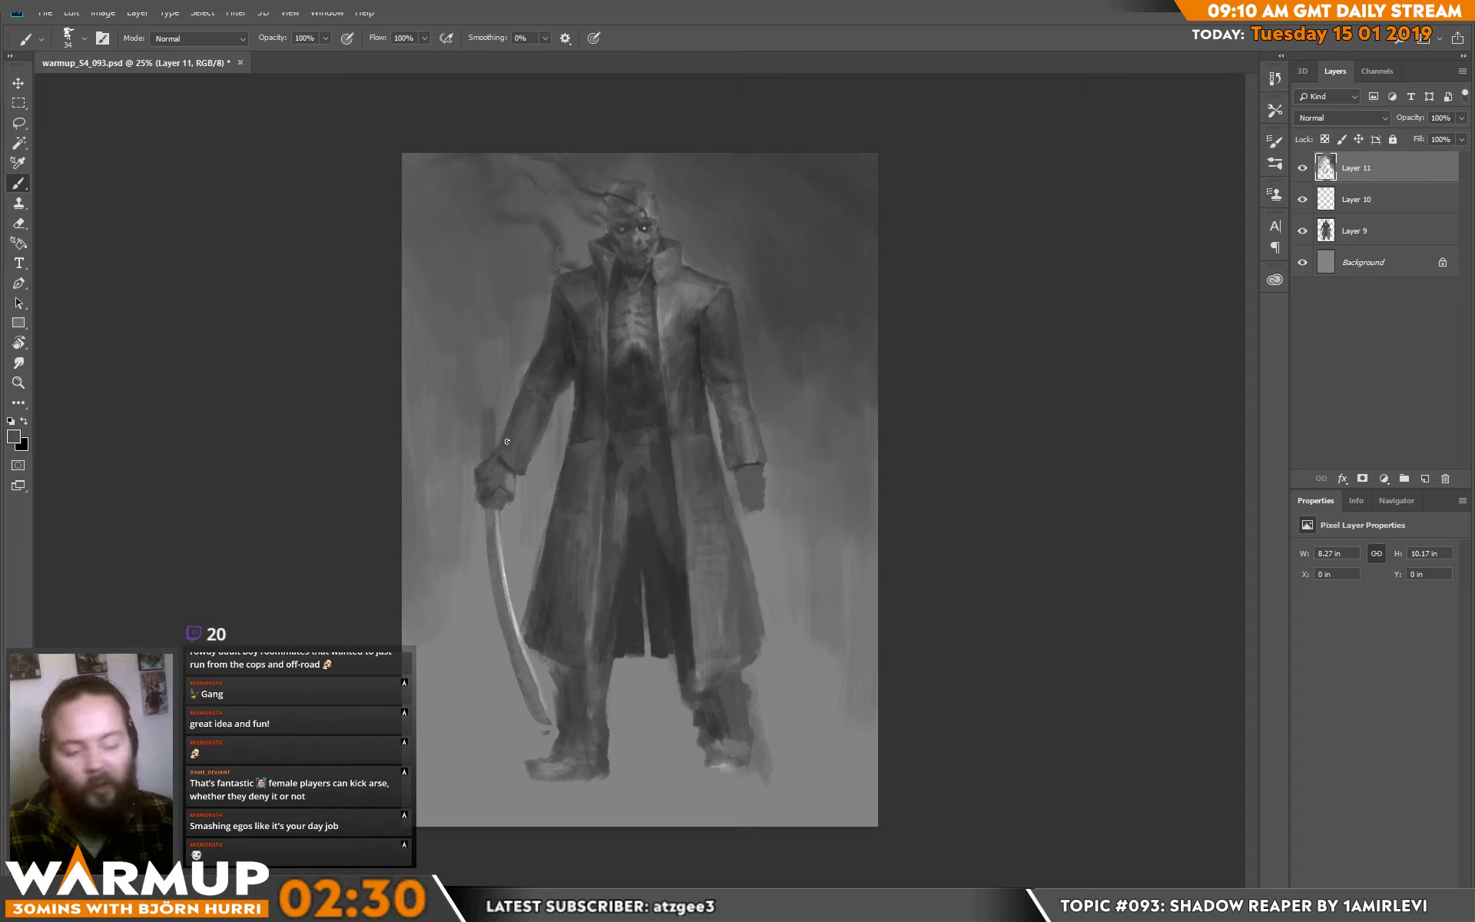
alt+click(499, 465)
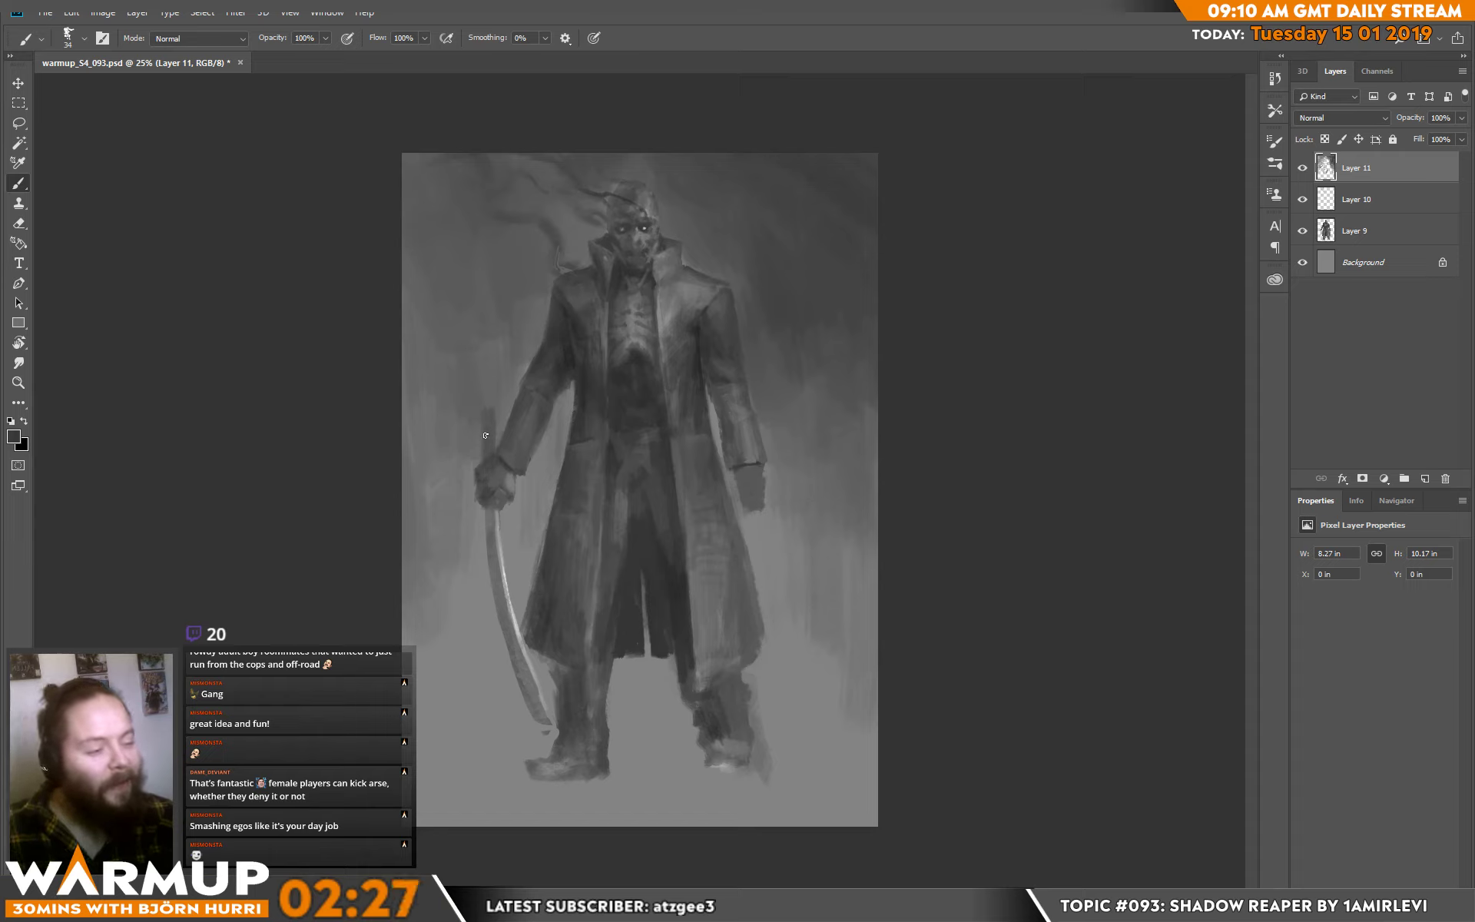
alt+click(480, 440)
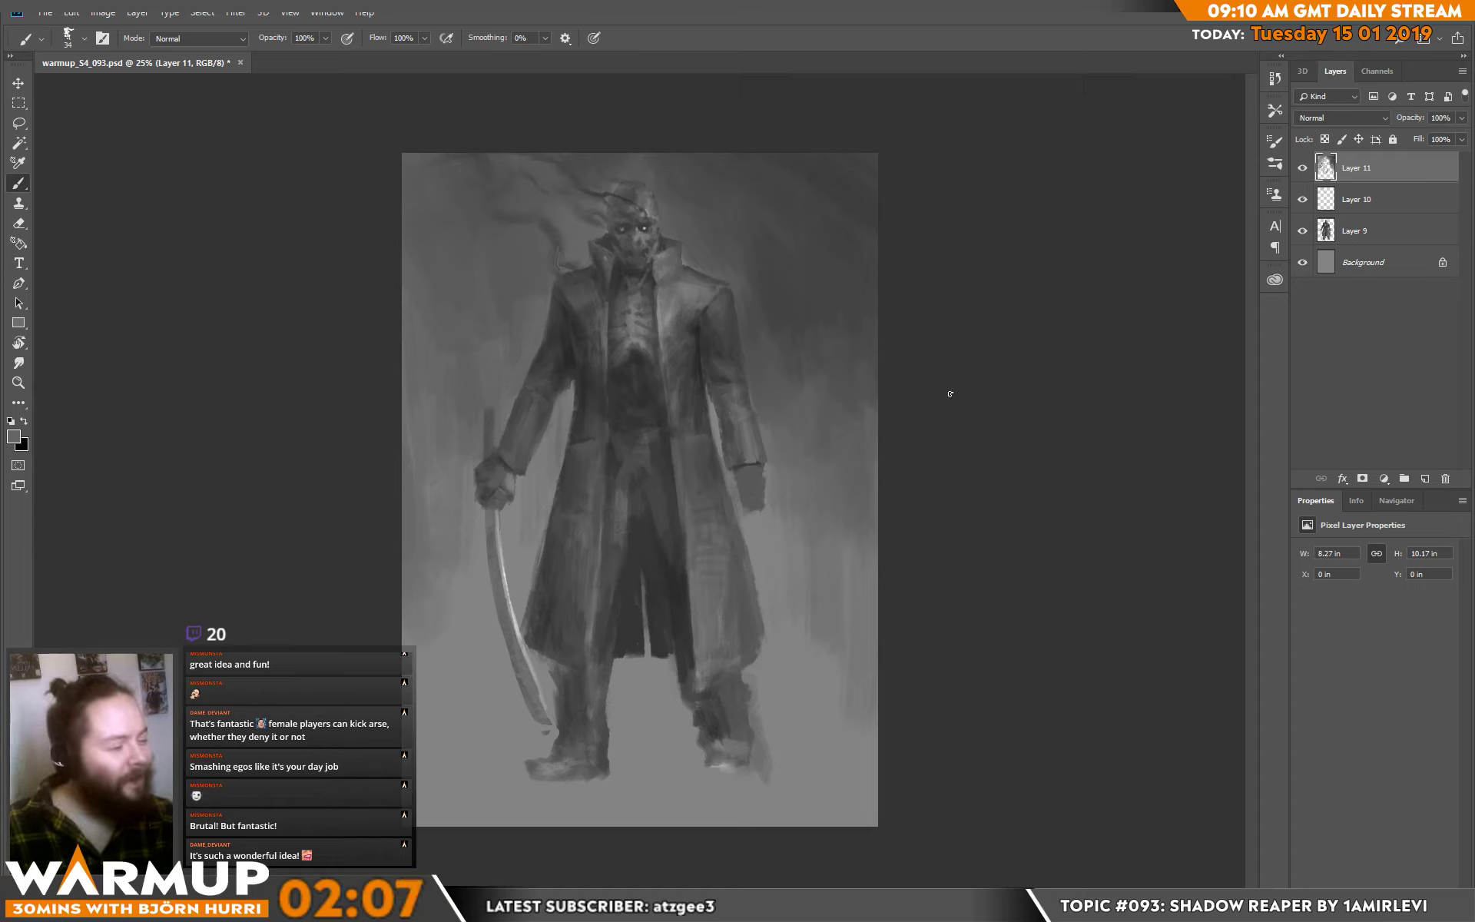
Reset the colours to default black and white and darken the abdomen below the ribs.
key(d)
drag(618, 373, 630, 384)
alt+click(627, 361)
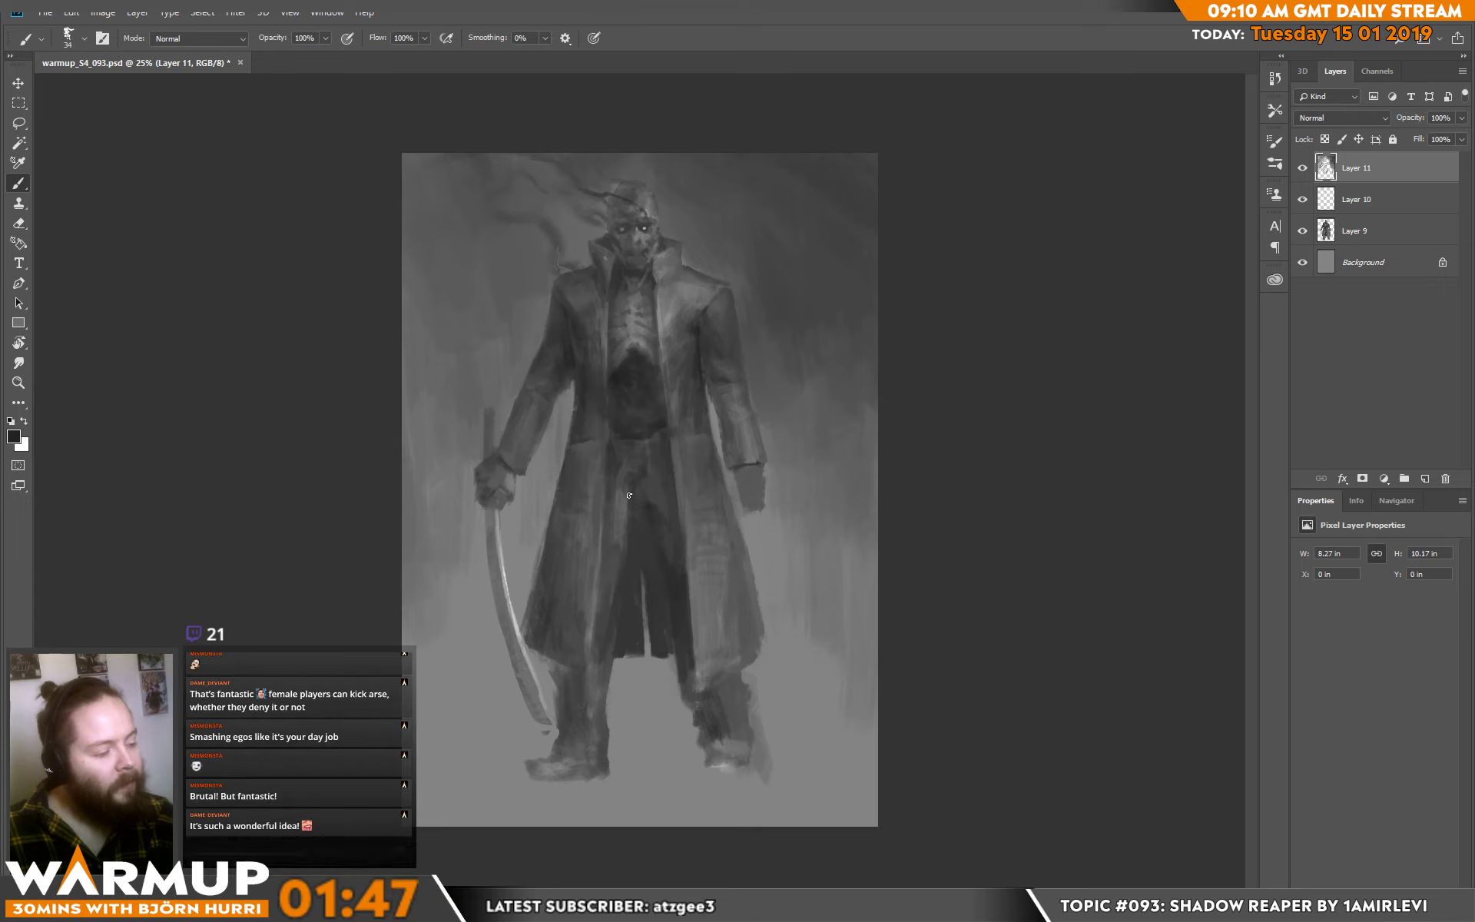
Switch to full-screen mode with the menu bar and darken the soles and undersides of both boots.
key(f)
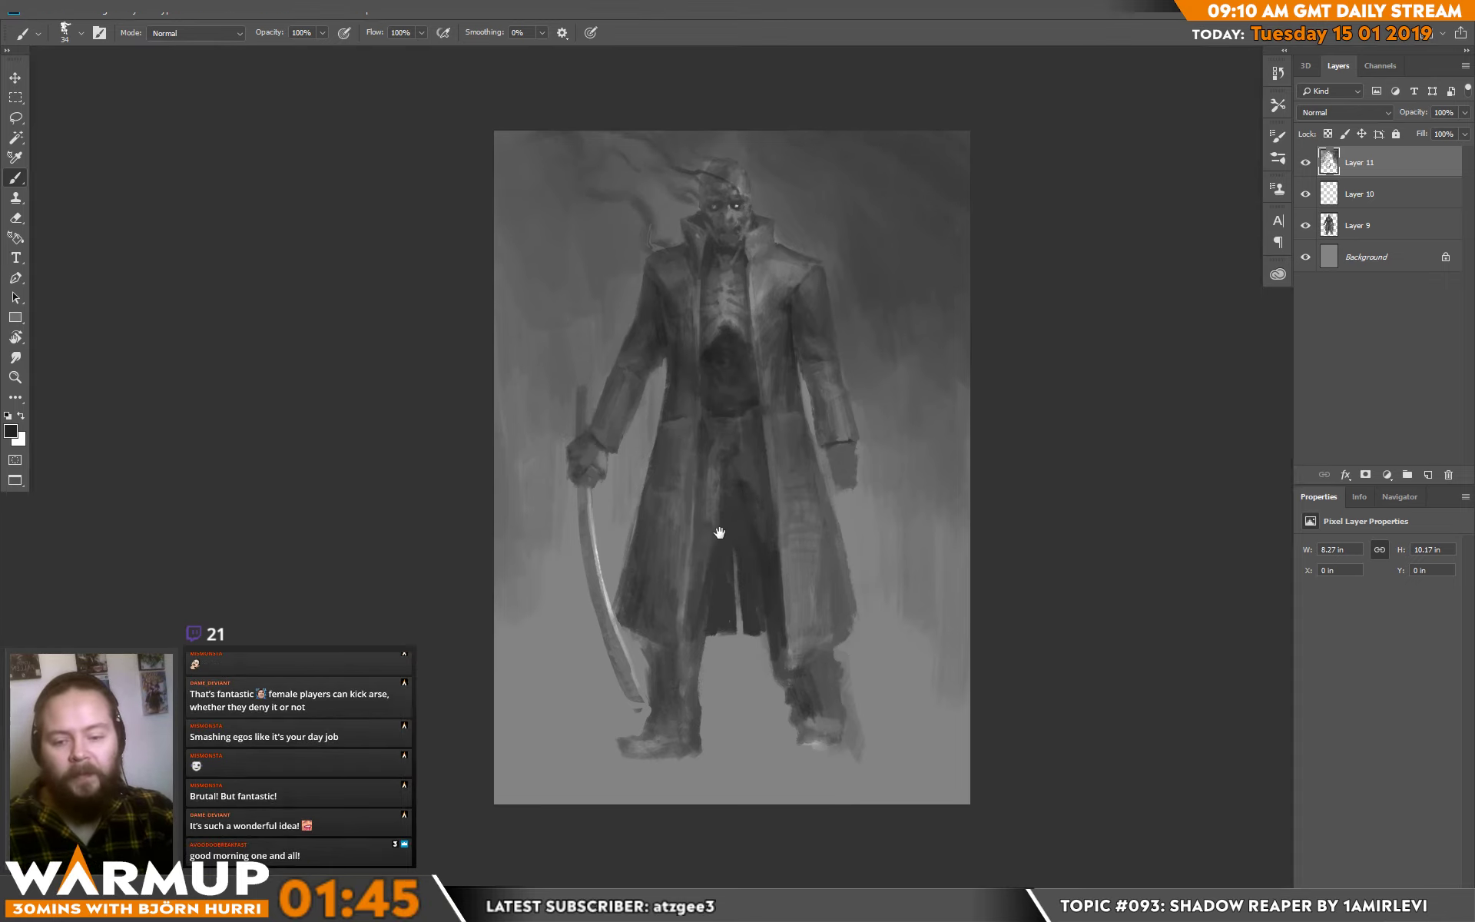
drag(753, 637, 721, 467)
drag(651, 590, 623, 589)
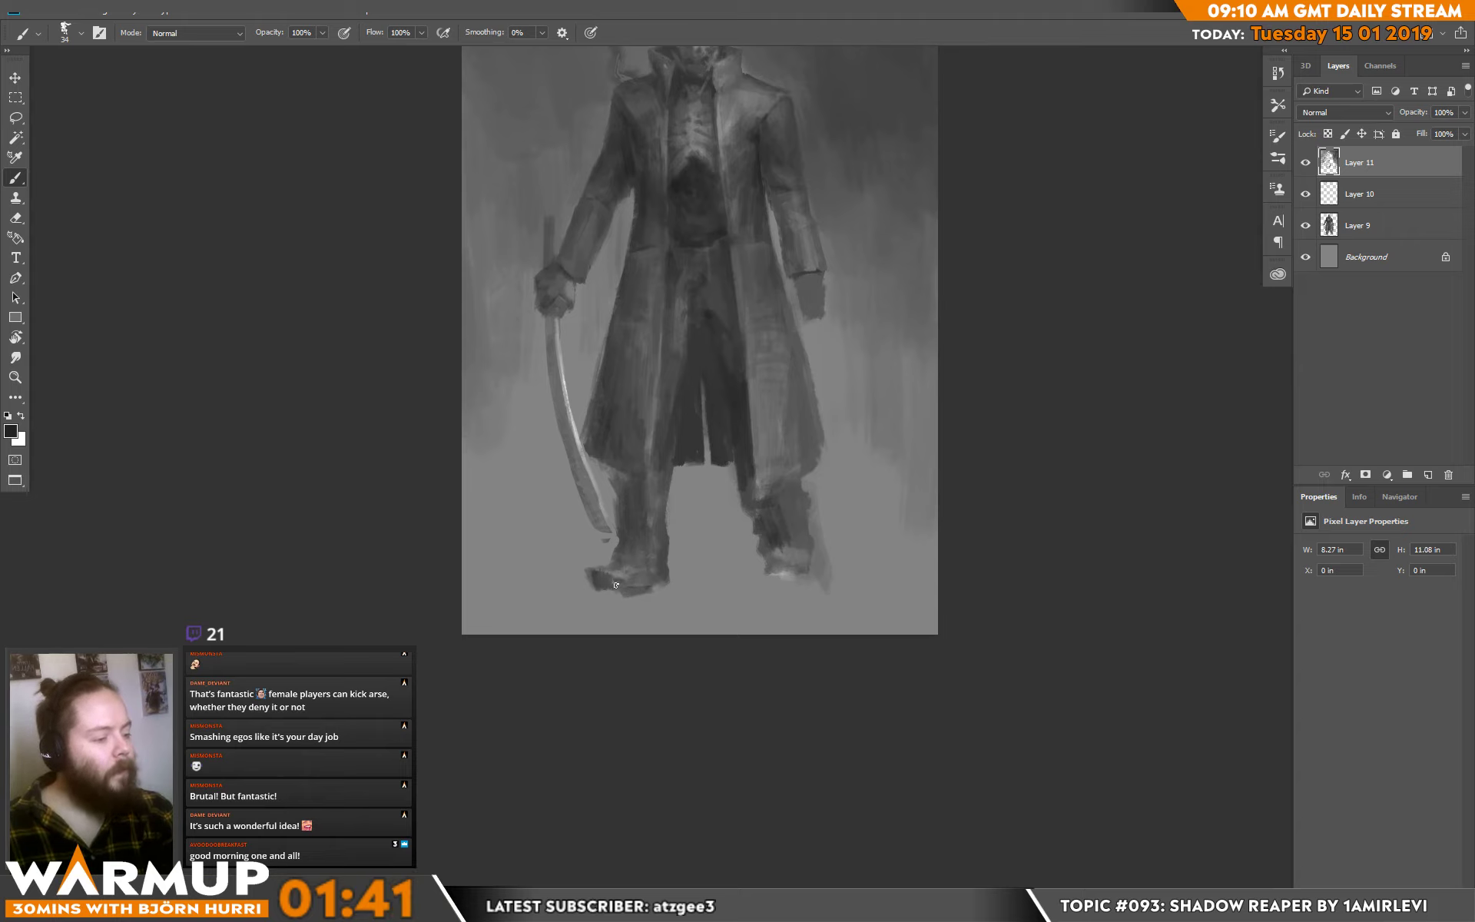
alt+click(583, 576)
mouse_move(698, 560)
mouse_down()
mouse_move(635, 522)
mouse_move(736, 545)
mouse_up()
alt+click(707, 559)
alt+click(718, 496)
drag(845, 398, 791, 545)
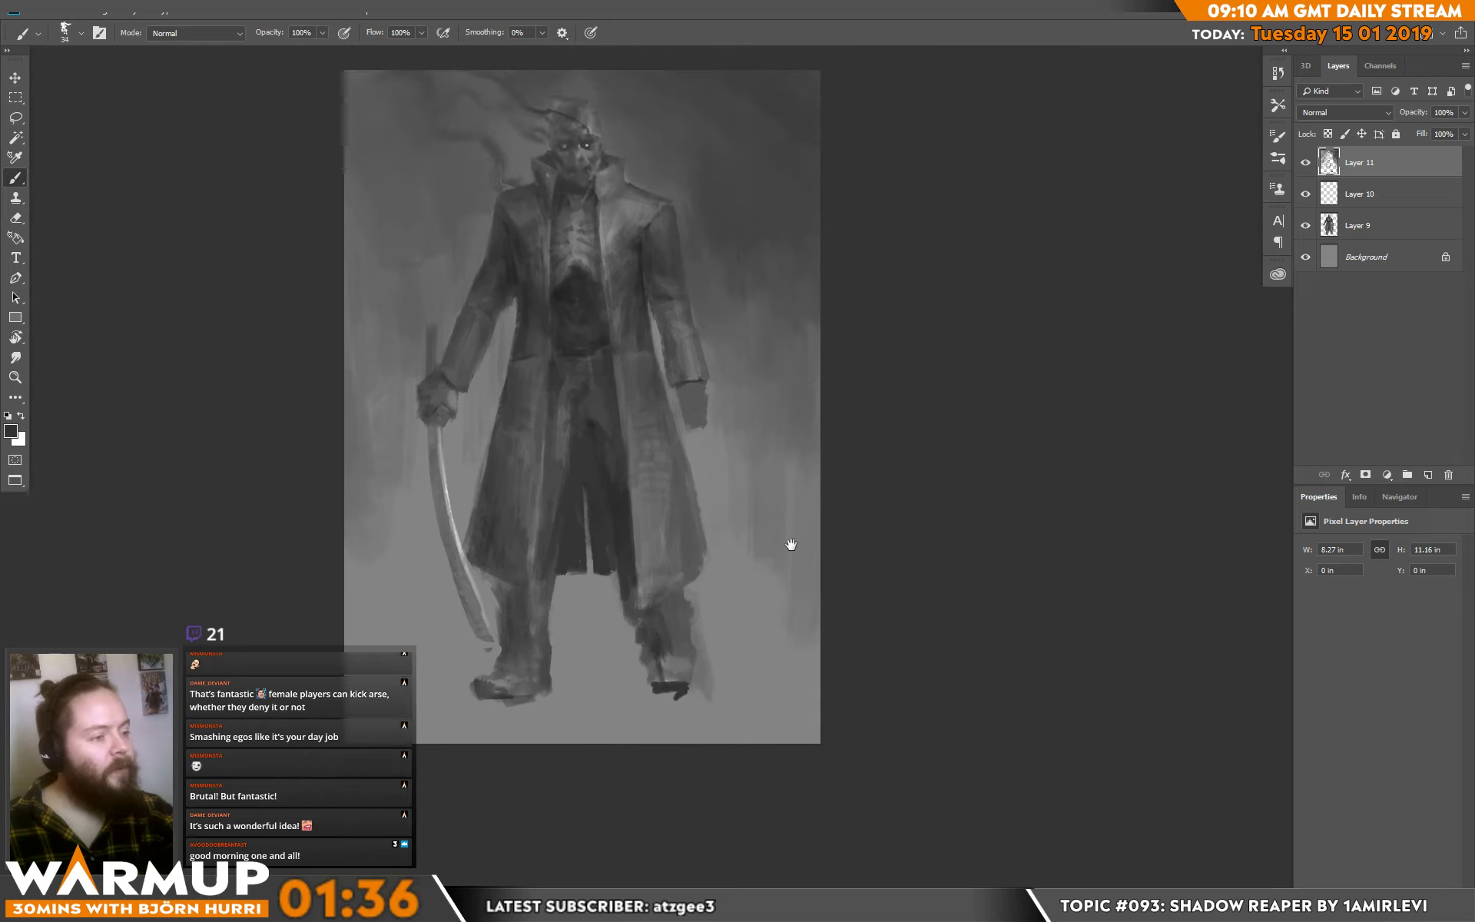
Paint the palm and fingers of the empty hand below the coat cuff in dark and background greys.
mouse_move(682, 385)
mouse_down()
mouse_move(702, 444)
mouse_move(709, 401)
mouse_move(691, 424)
mouse_up()
alt+click(710, 448)
key(space)
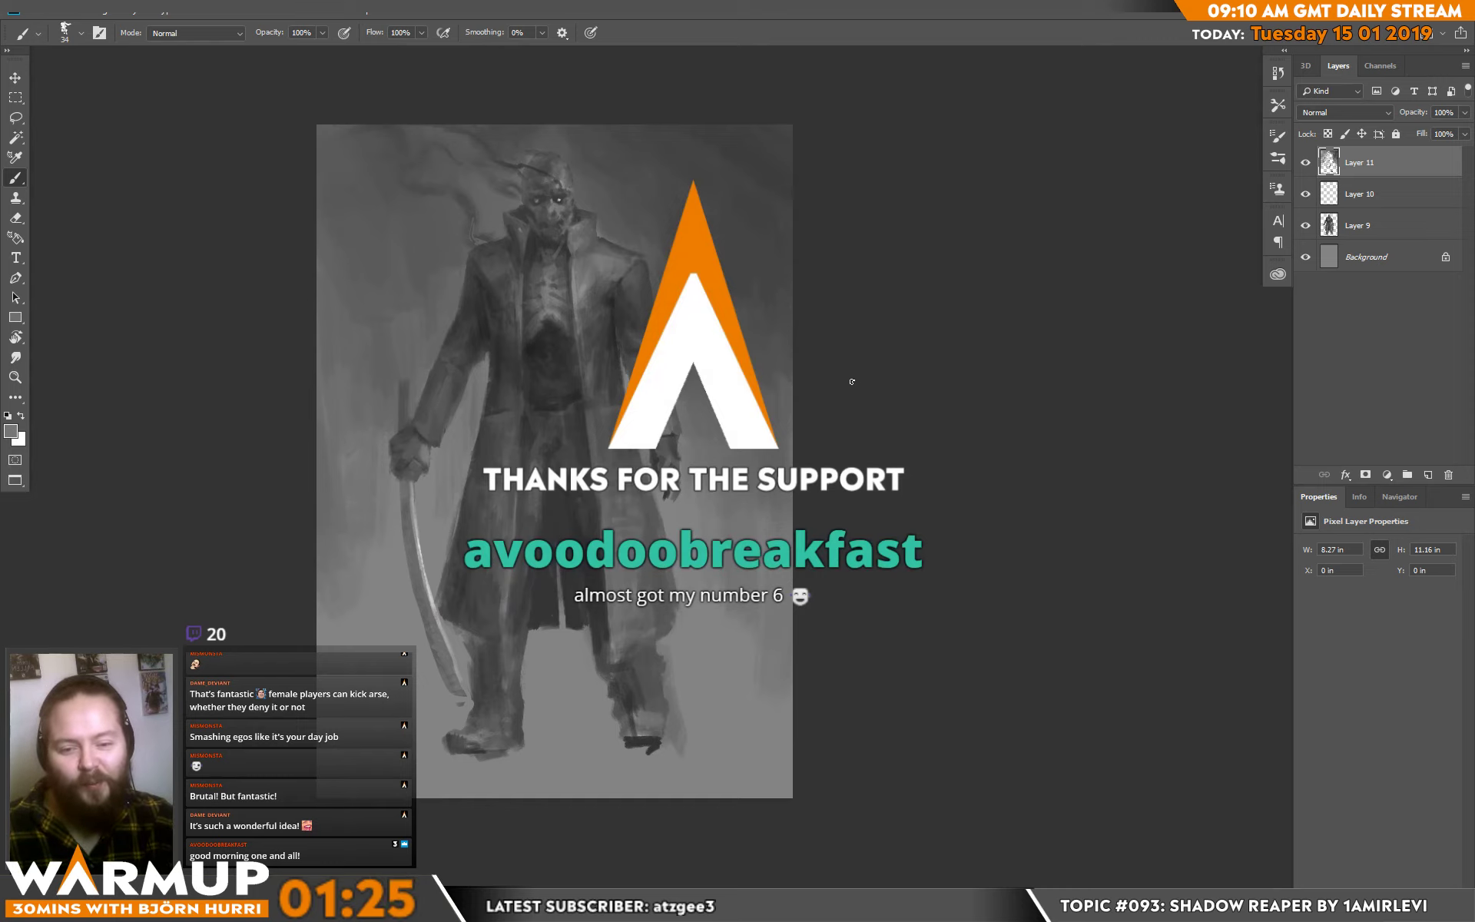
drag(852, 382, 856, 364)
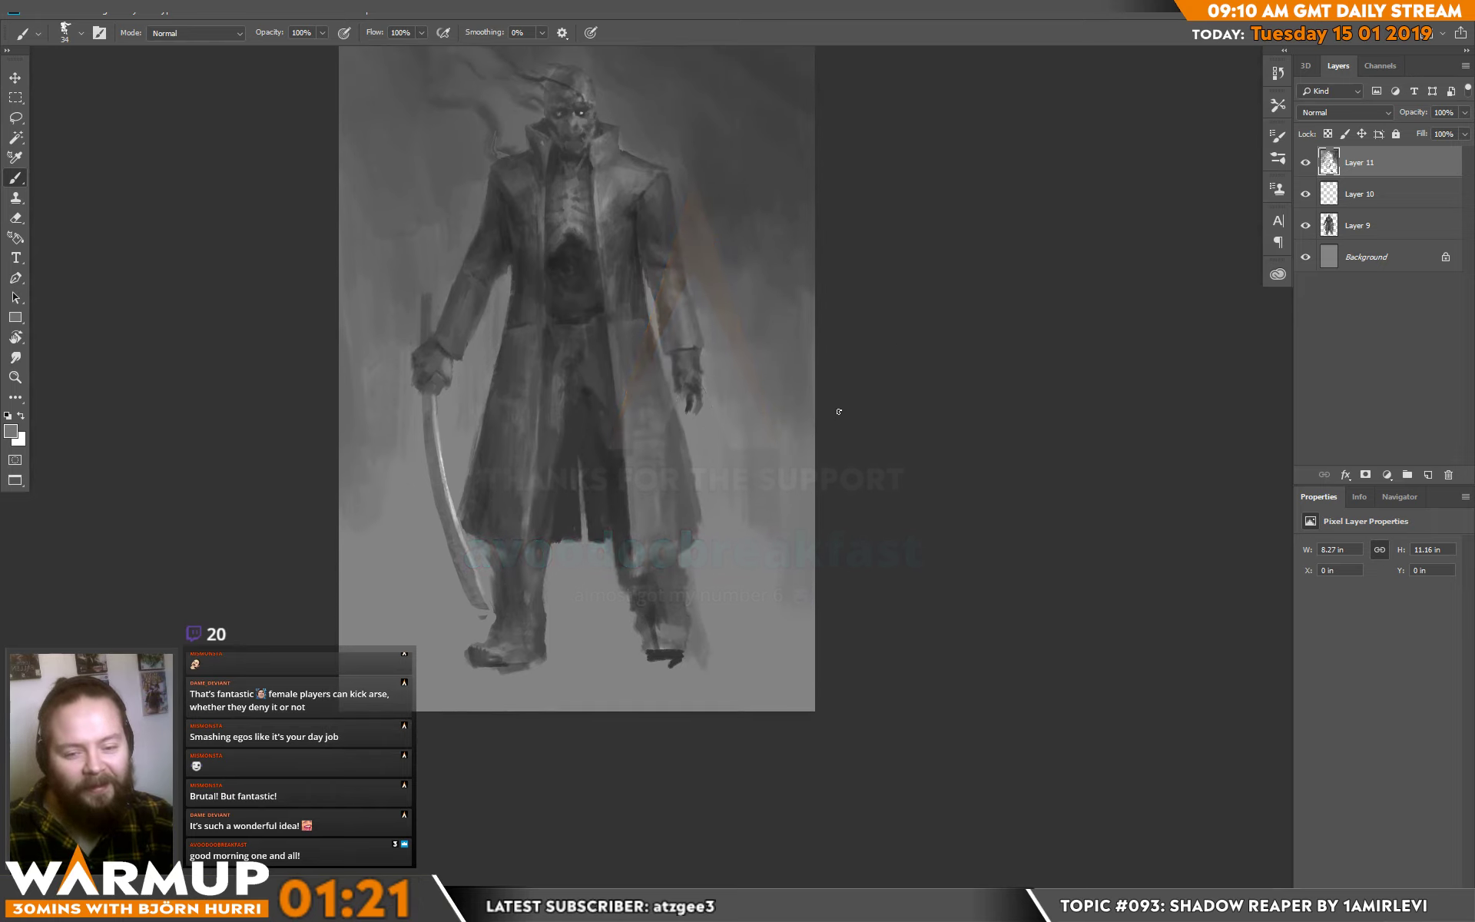
drag(849, 389, 837, 441)
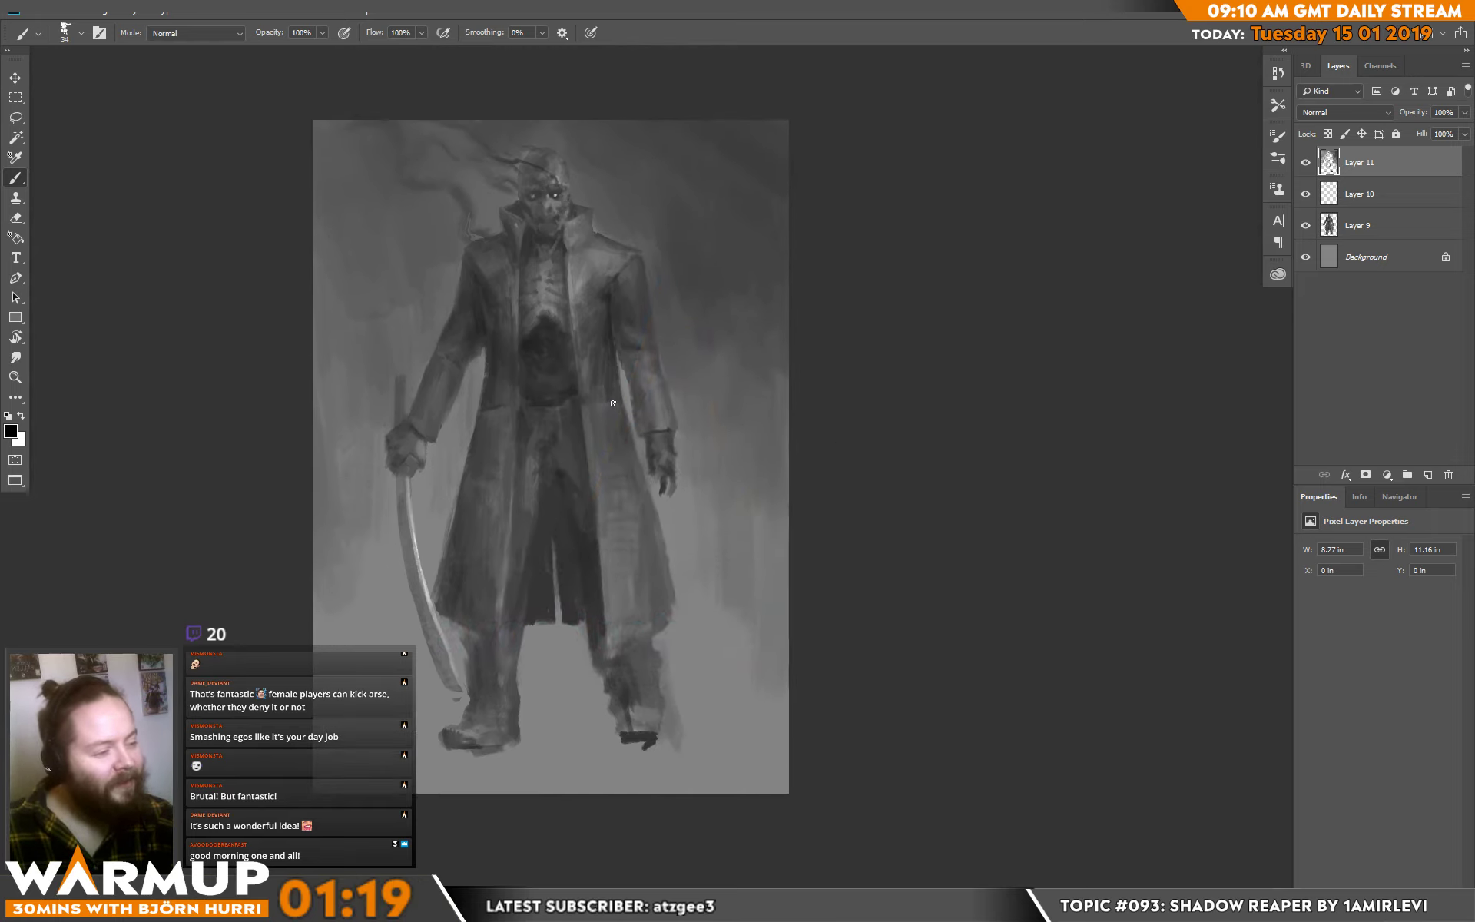
Add dark accents to the waist seam and inner fold of the coat beside the empty-handed arm.
alt+click(613, 399)
drag(611, 397, 608, 399)
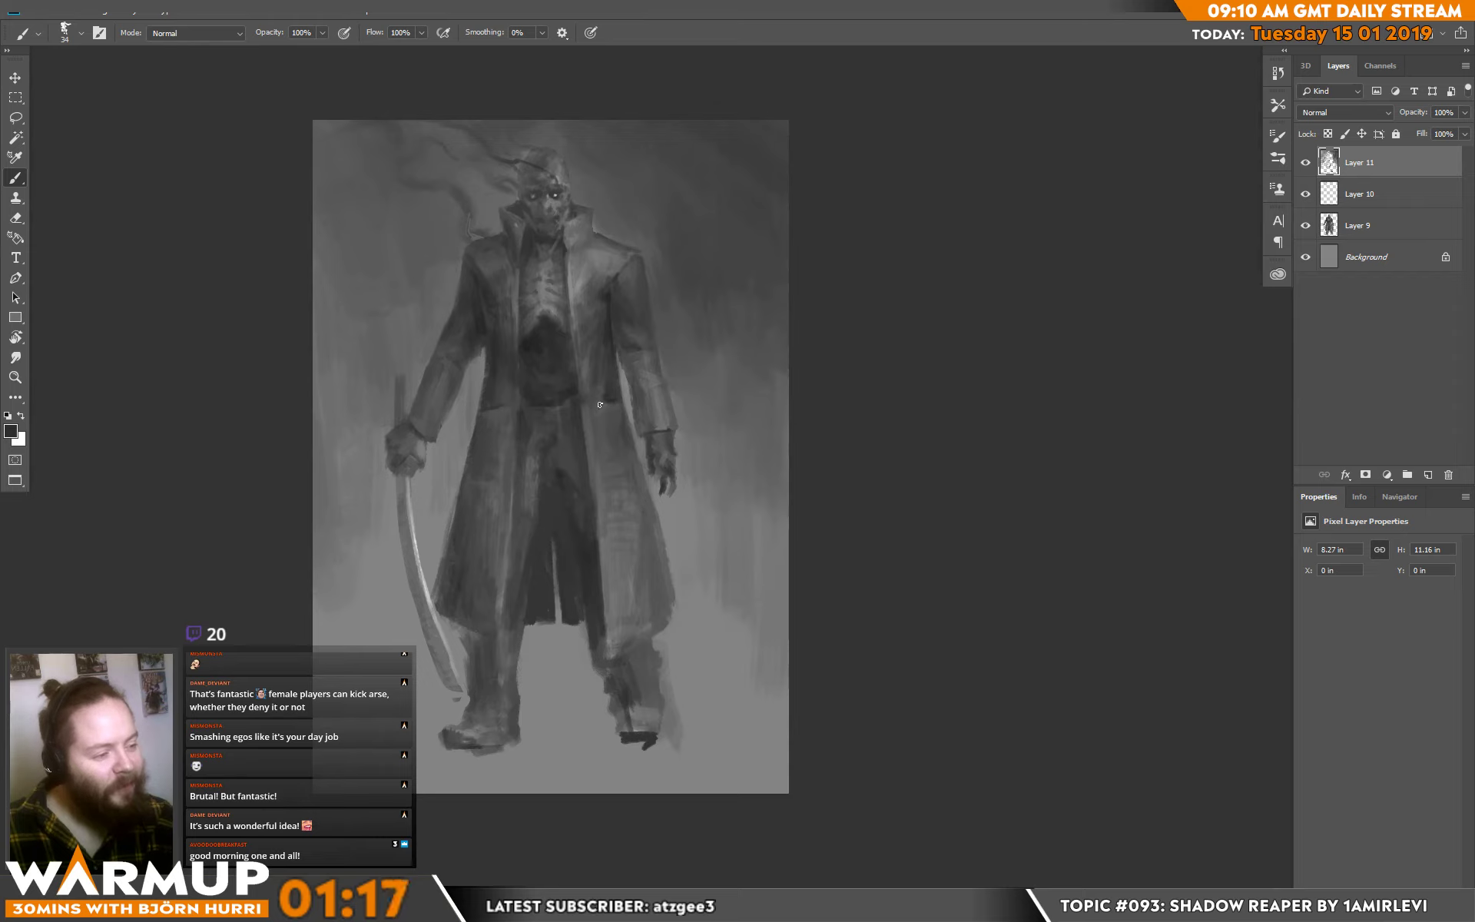
alt+click(610, 329)
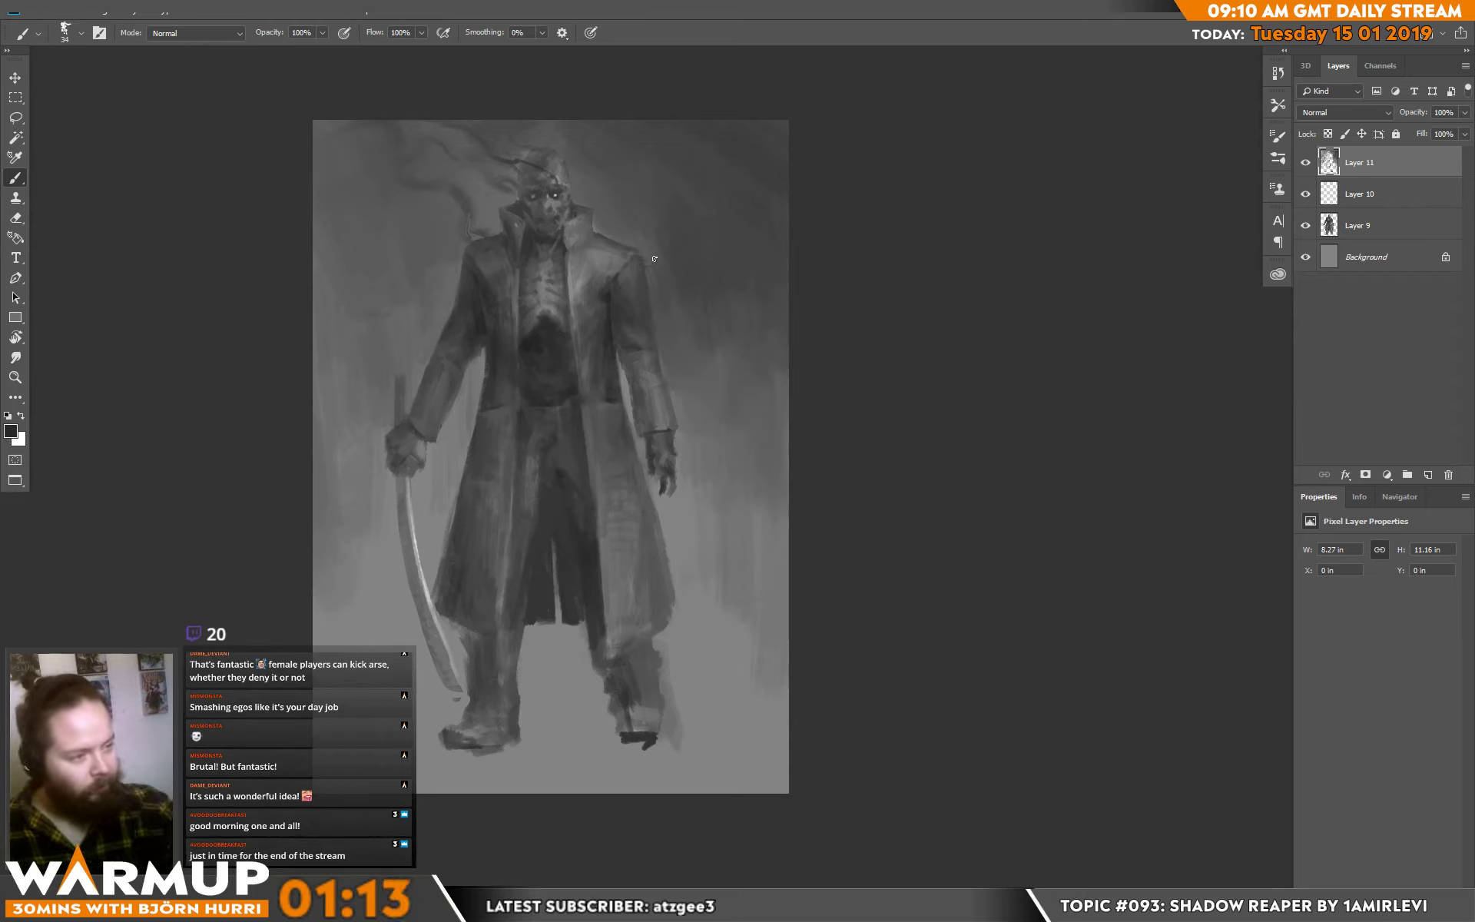
alt+click(559, 347)
Enlarge the brush to 155 px, add a new layer and darken the smoky background above the sword-side shoulder.
right_click(564, 206)
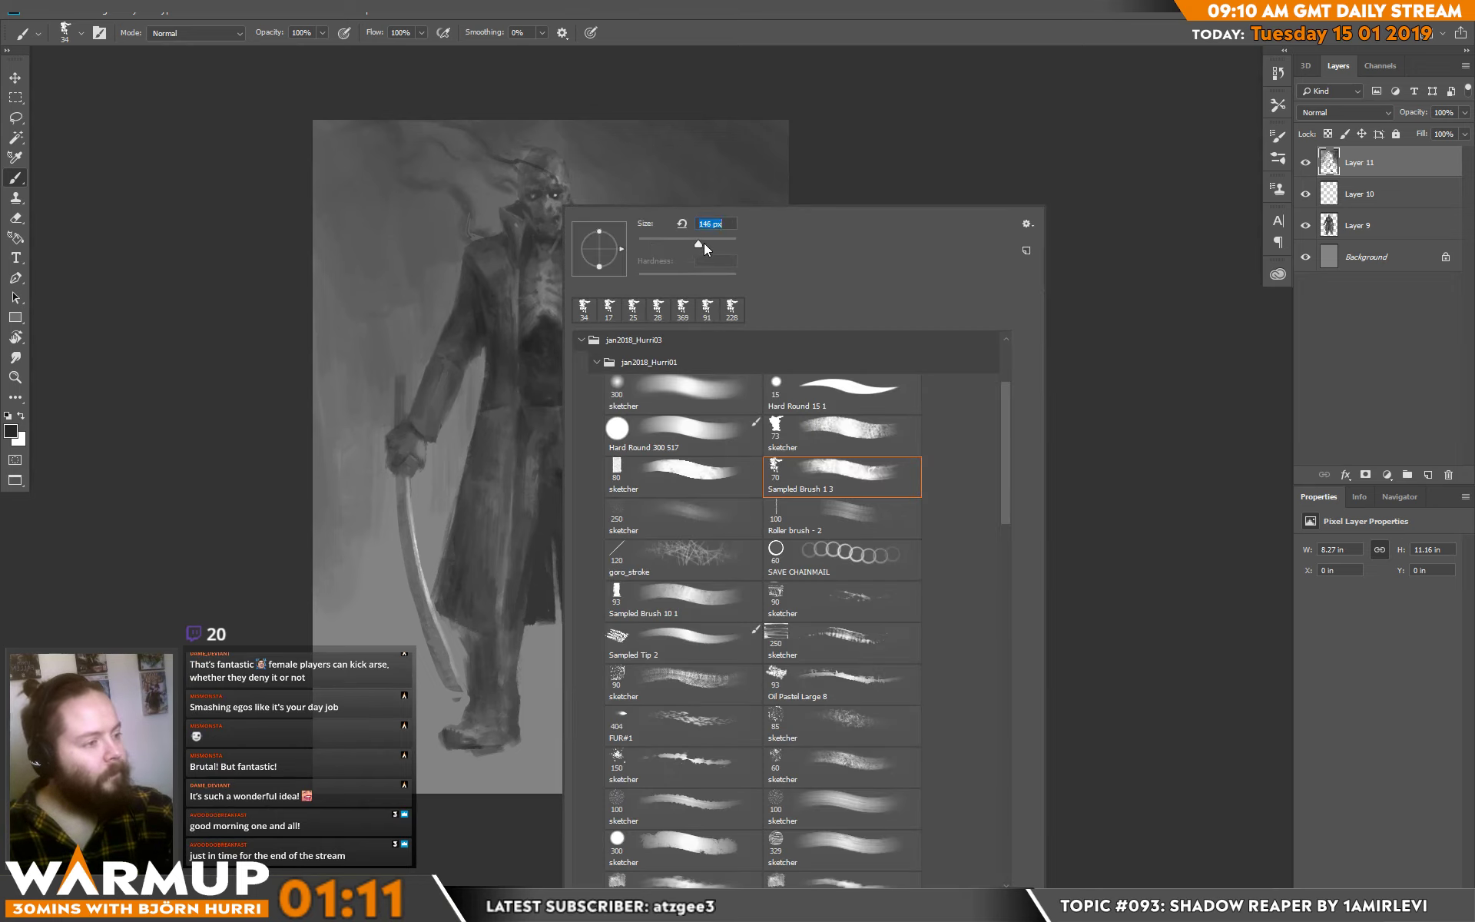
drag(703, 242, 707, 243)
click(1425, 470)
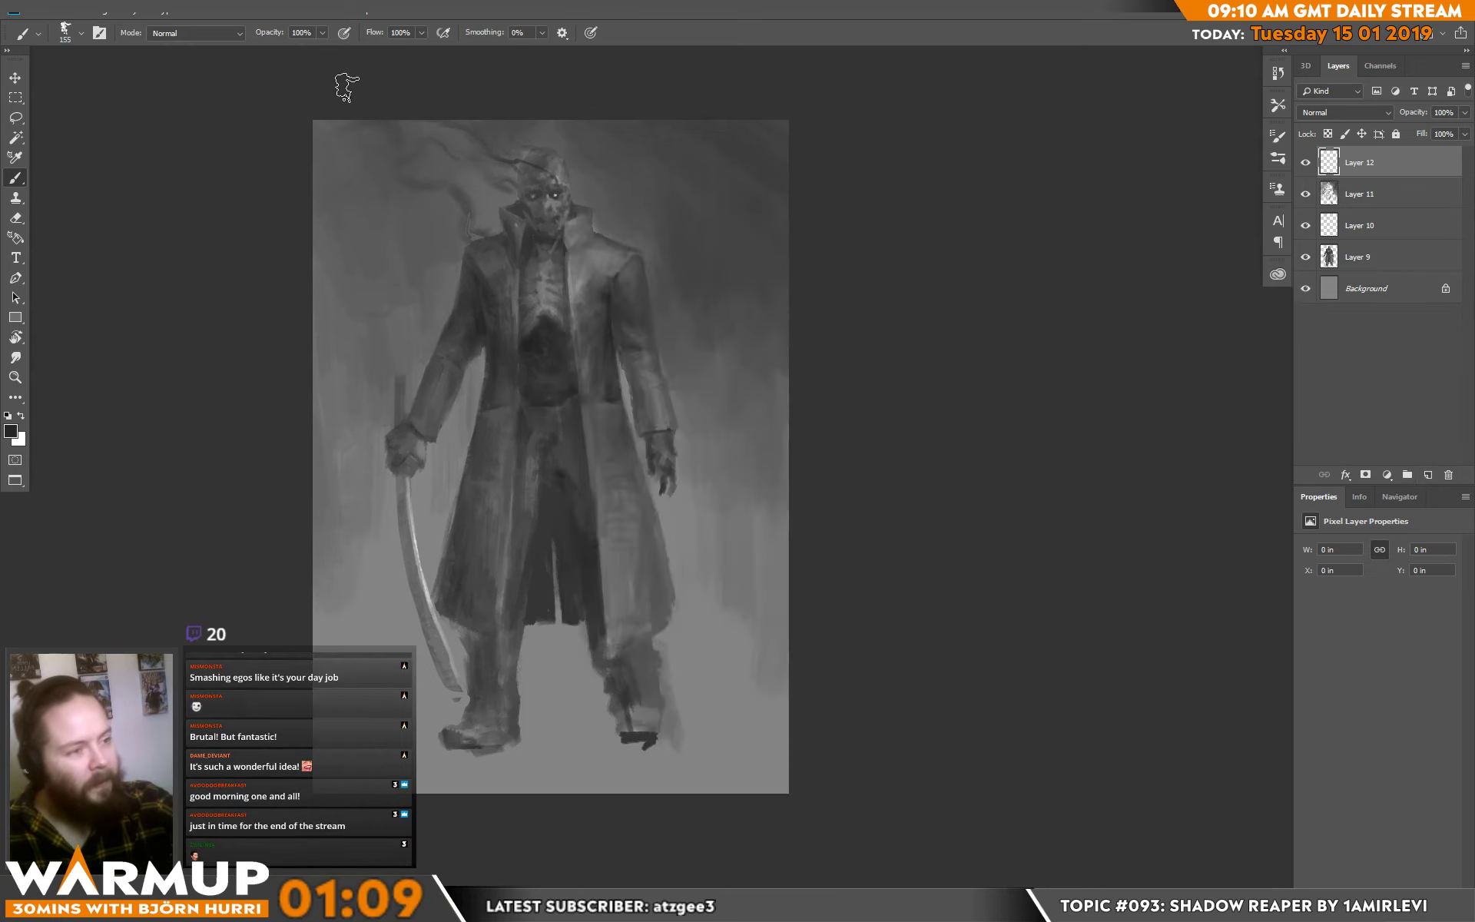
mouse_move(361, 128)
mouse_down()
mouse_move(468, 118)
mouse_move(507, 148)
mouse_move(526, 142)
mouse_move(290, 106)
mouse_move(537, 56)
mouse_move(408, 224)
mouse_move(475, 232)
mouse_move(492, 273)
mouse_up()
Paint a broad ground shadow beneath both boots and sample background grey to clean the outer edge of the far leg.
drag(695, 470, 717, 311)
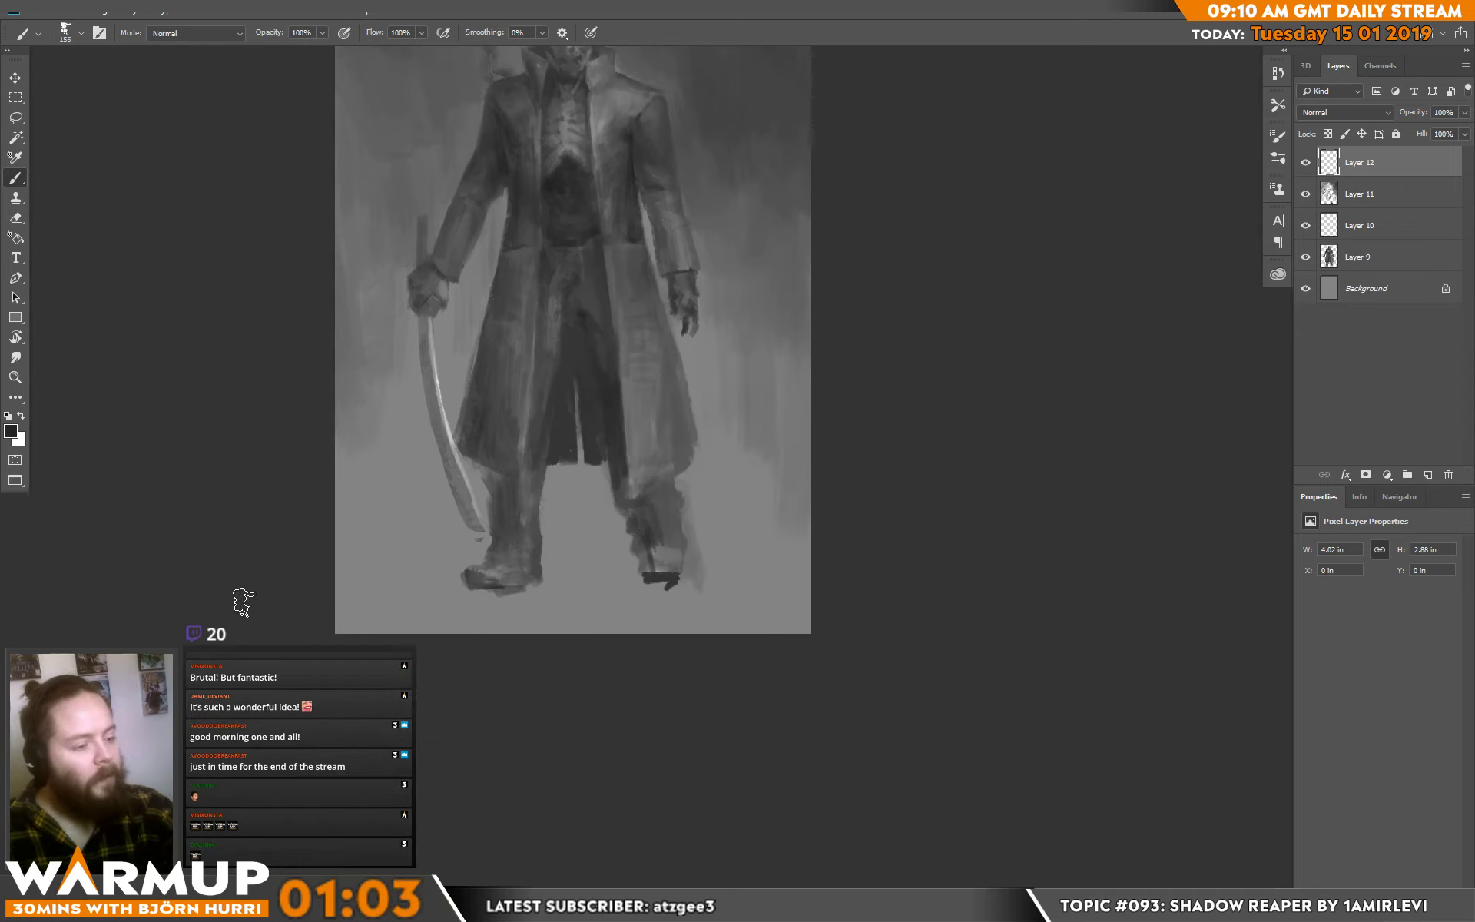
mouse_move(264, 602)
mouse_down()
mouse_move(849, 632)
mouse_move(373, 614)
mouse_move(487, 639)
mouse_move(764, 632)
mouse_move(385, 619)
mouse_move(803, 621)
mouse_move(828, 522)
mouse_up()
mouse_move(486, 585)
mouse_down()
mouse_move(729, 577)
mouse_move(415, 581)
mouse_move(629, 586)
mouse_move(493, 591)
mouse_move(619, 593)
mouse_move(582, 569)
mouse_up()
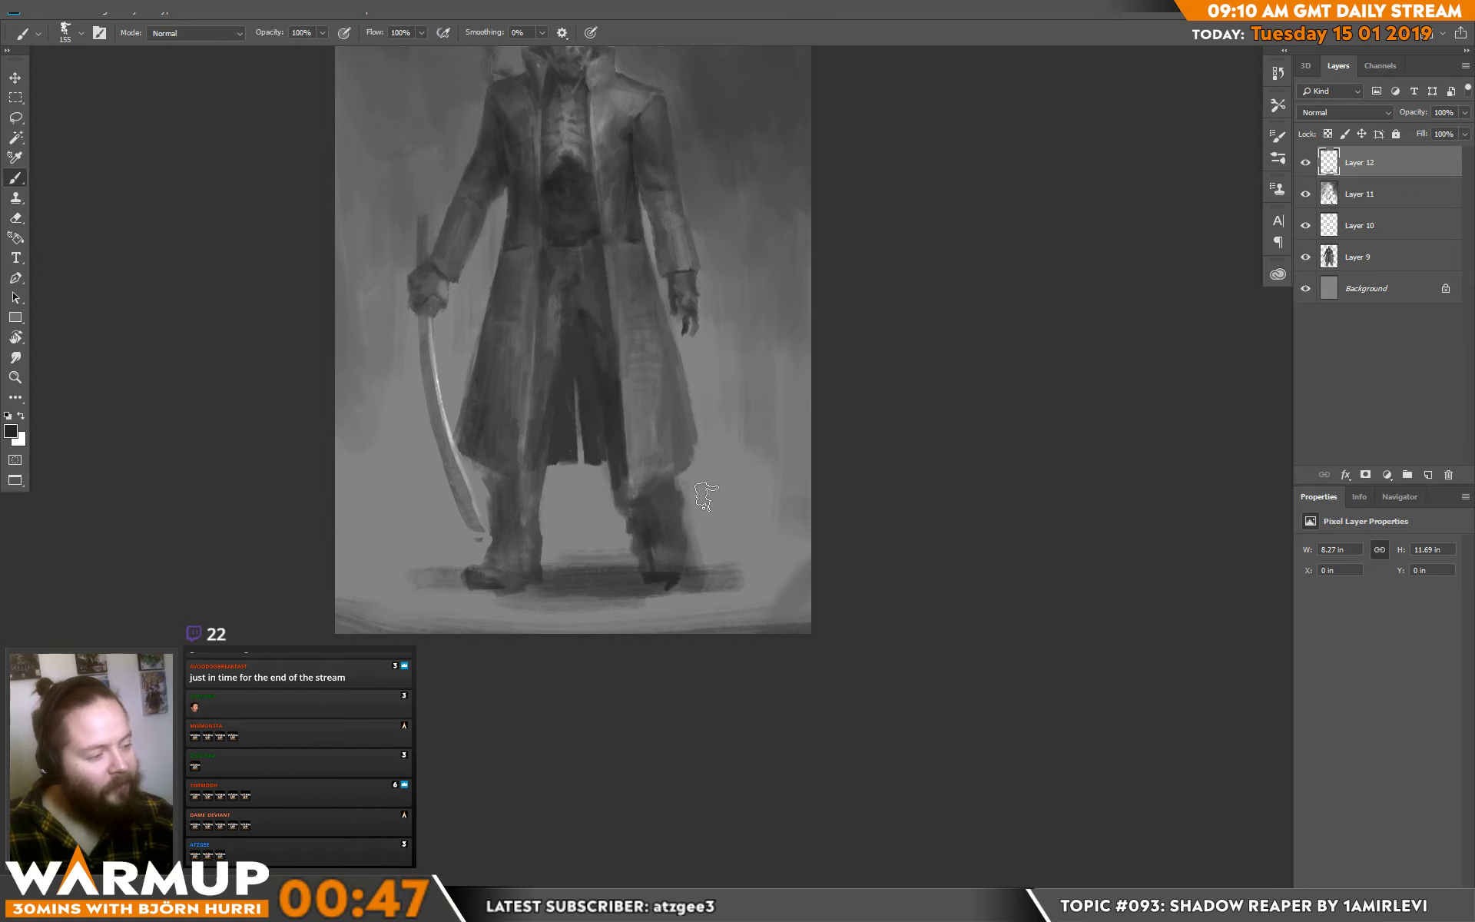
alt+click(706, 551)
drag(698, 494, 700, 530)
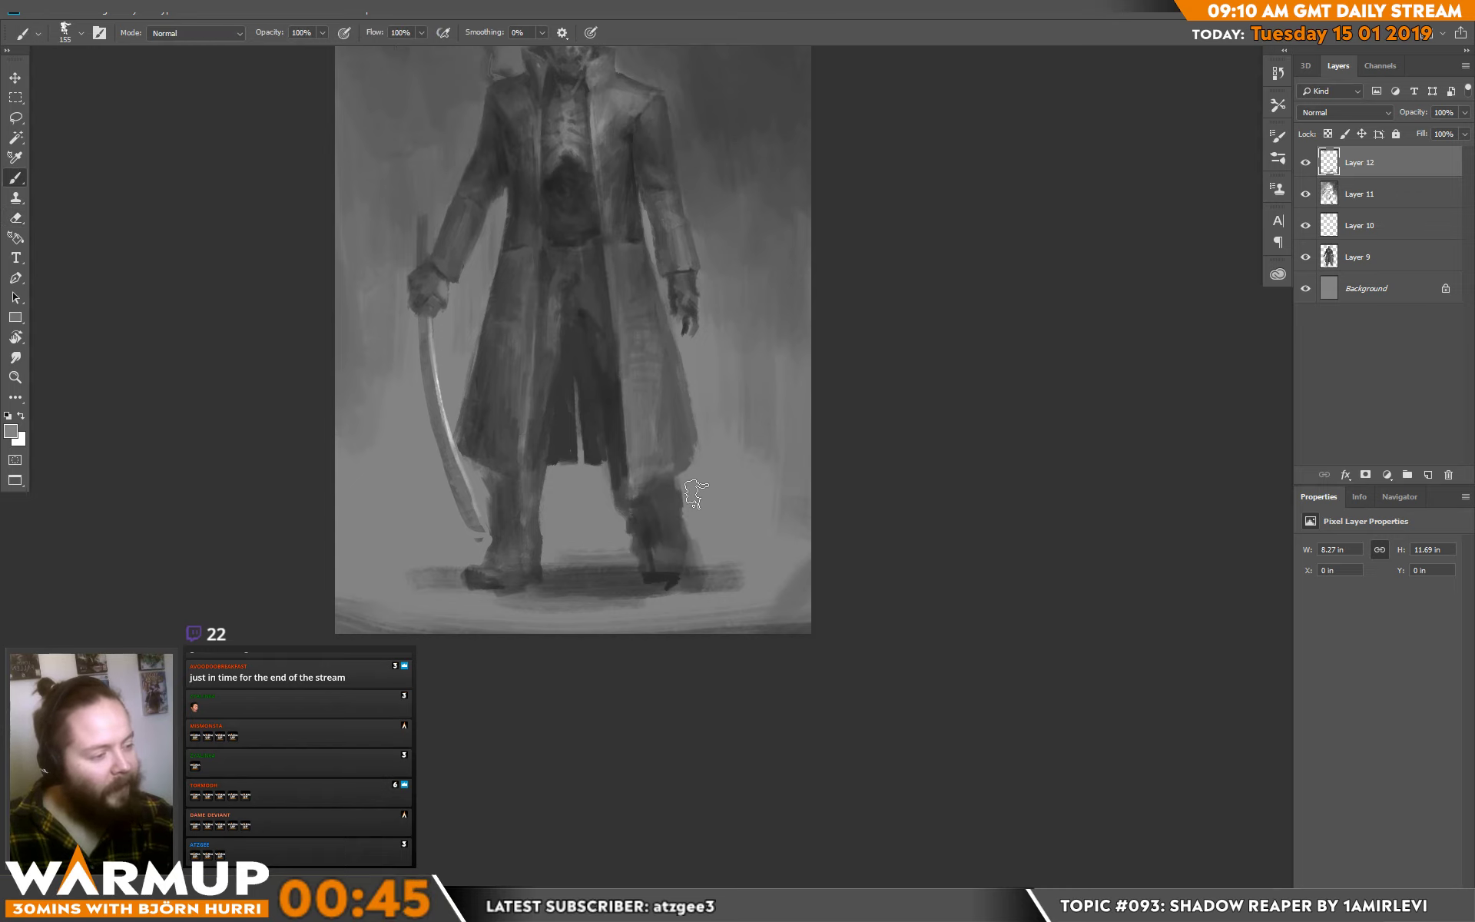
Reduce the brush to 45 px and tidy the sword-side coat hem and upper boot with sampled greys.
right_click(570, 476)
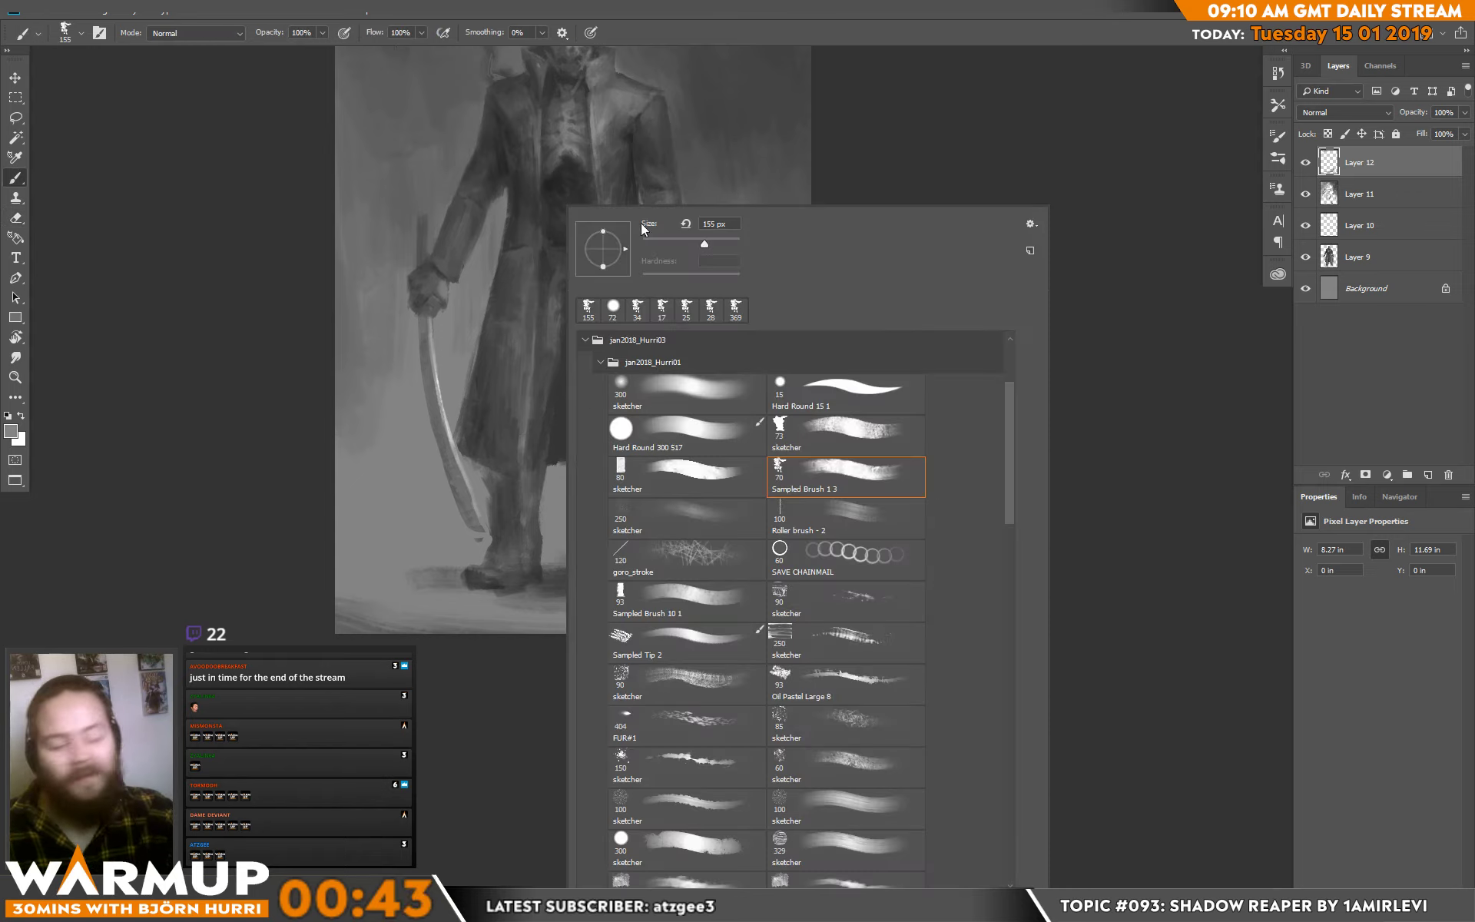
click(665, 243)
alt+click(496, 474)
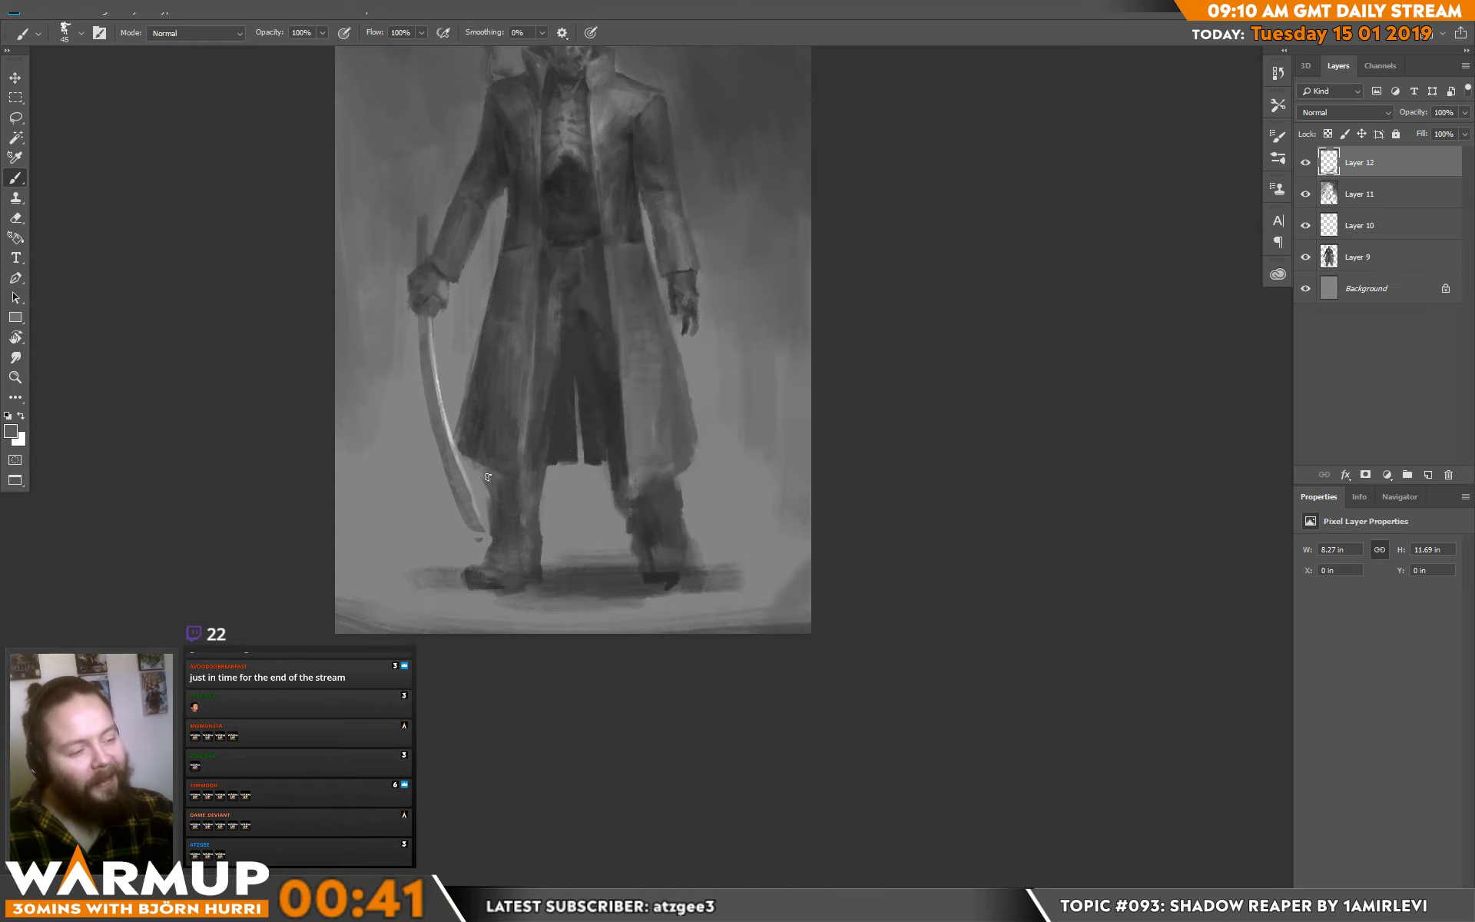
alt+click(482, 484)
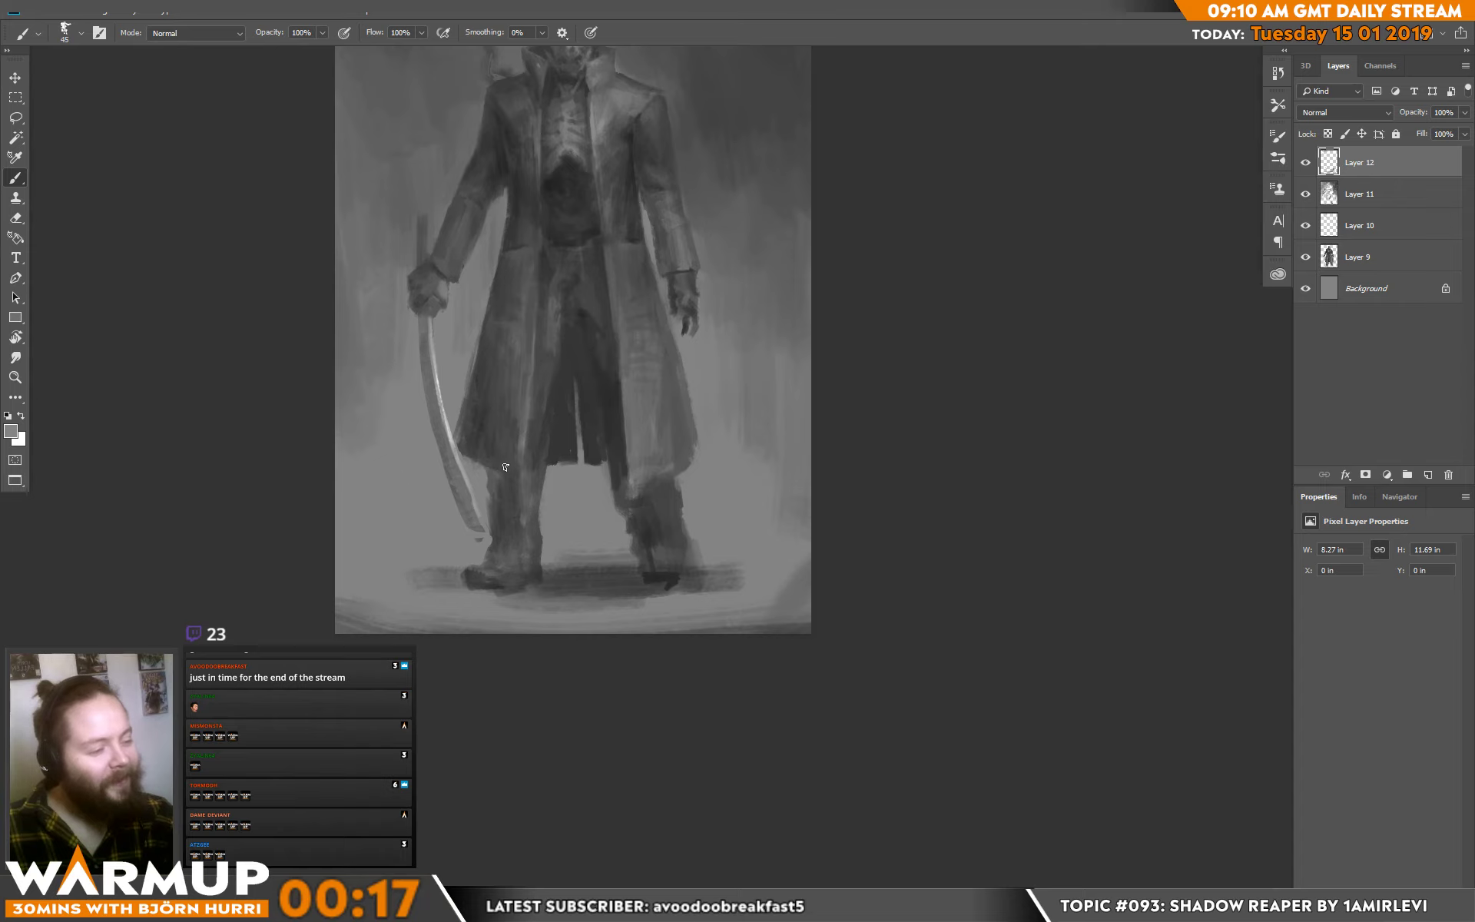
alt+click(482, 470)
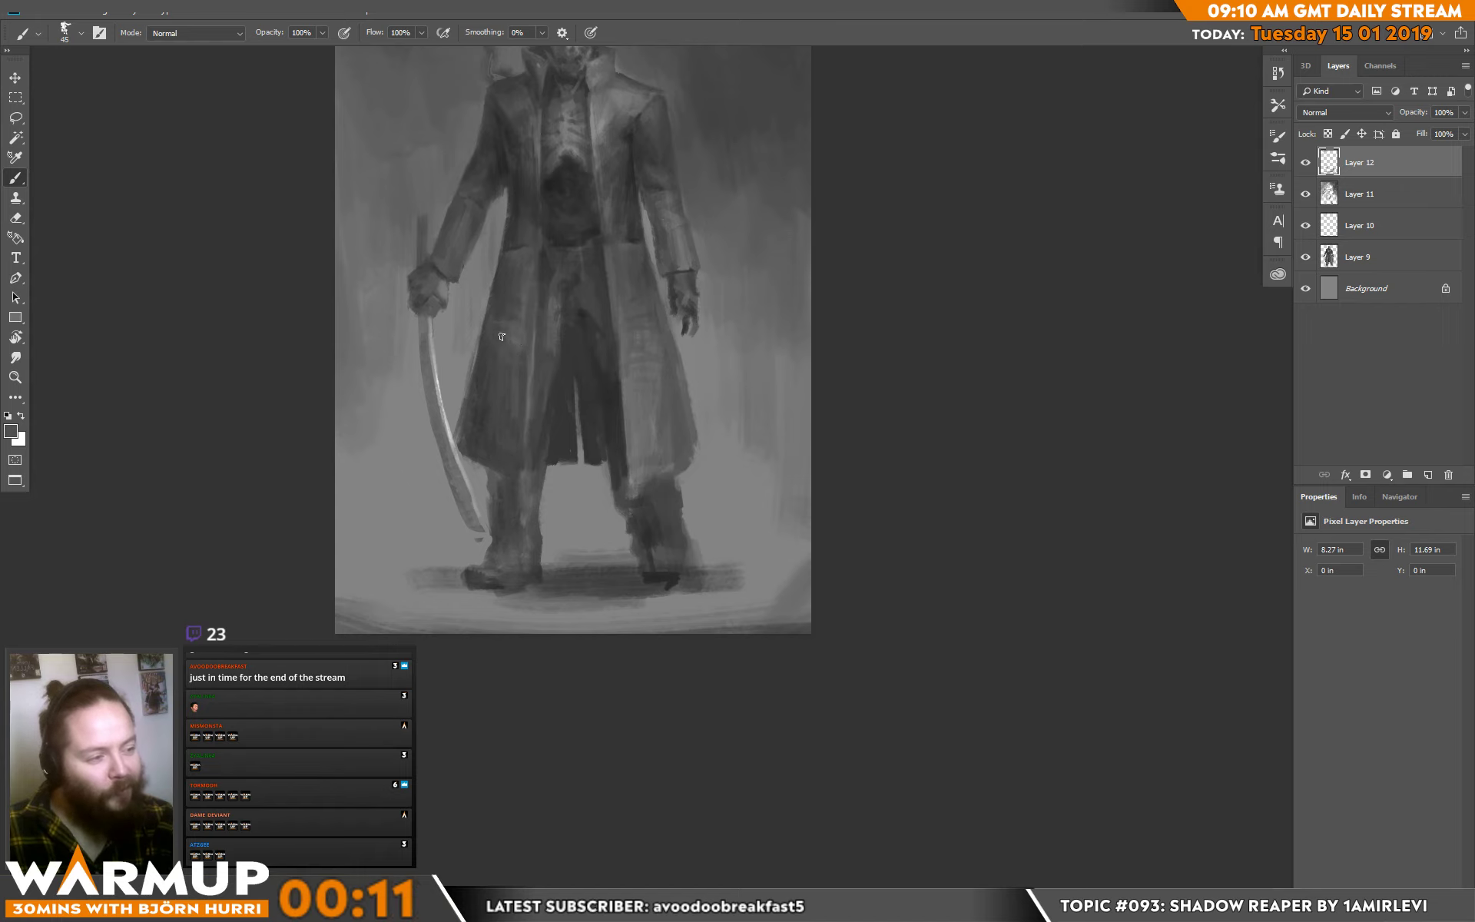
drag(728, 341, 684, 475)
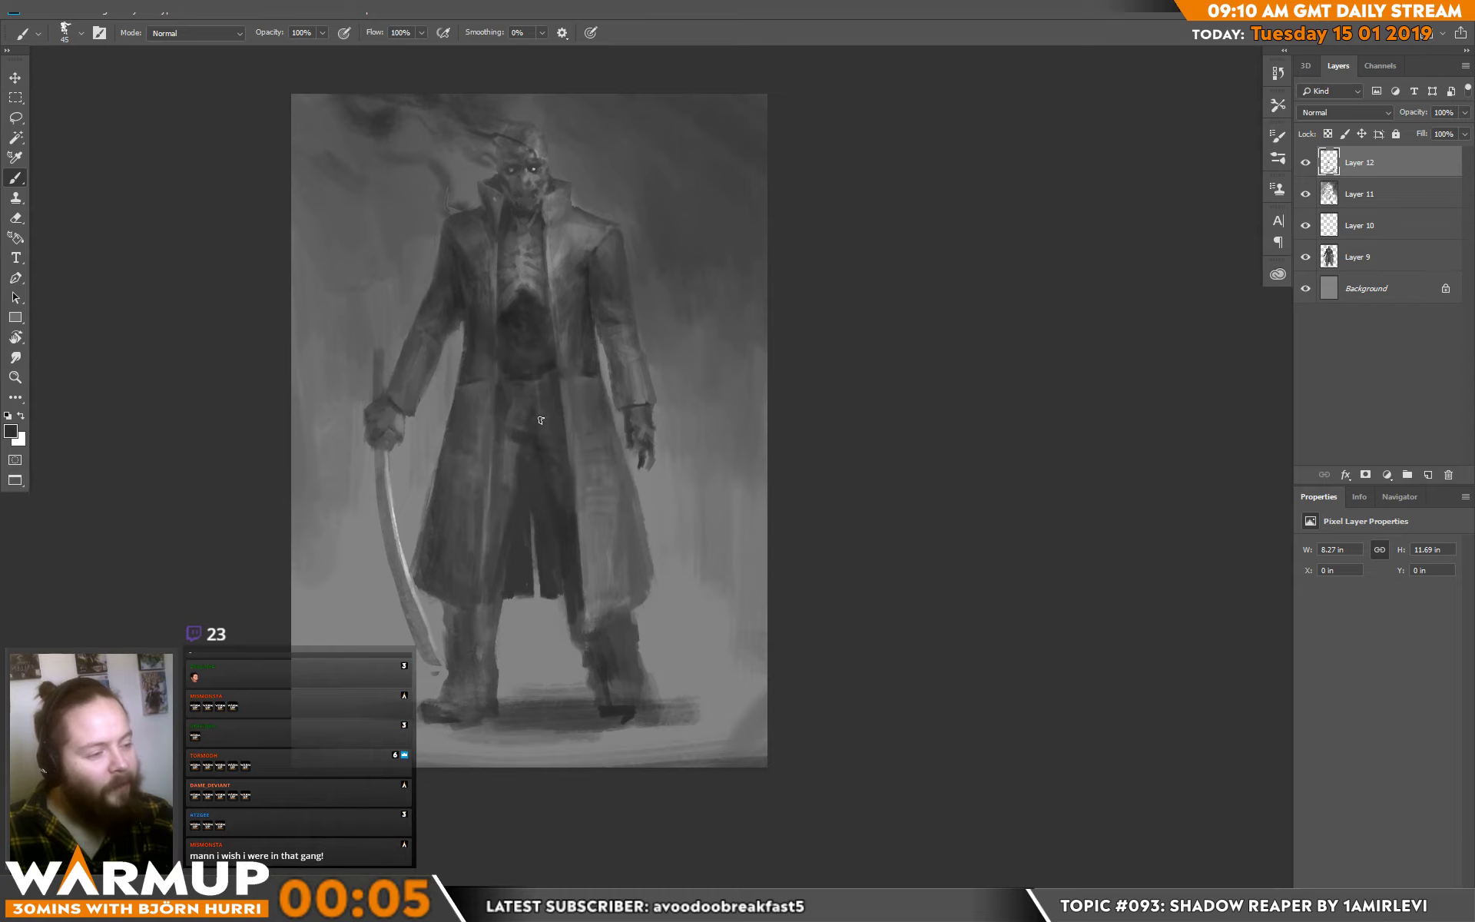
drag(779, 399, 817, 399)
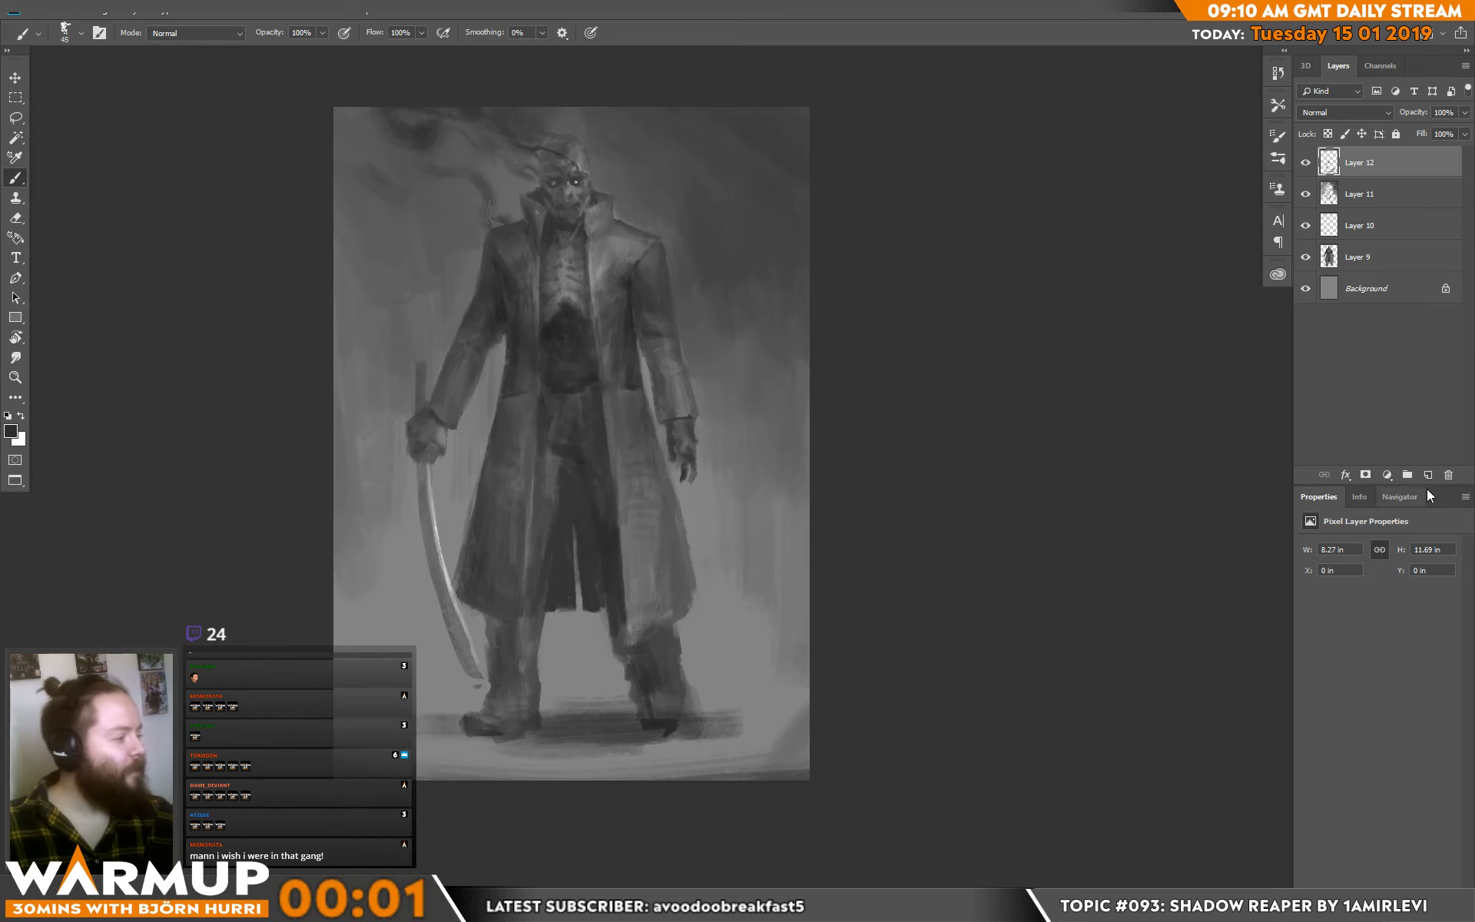
Add a new layer, darken the upper background around the smoke with a 354 px brush, and undo the last stroke.
click(1427, 474)
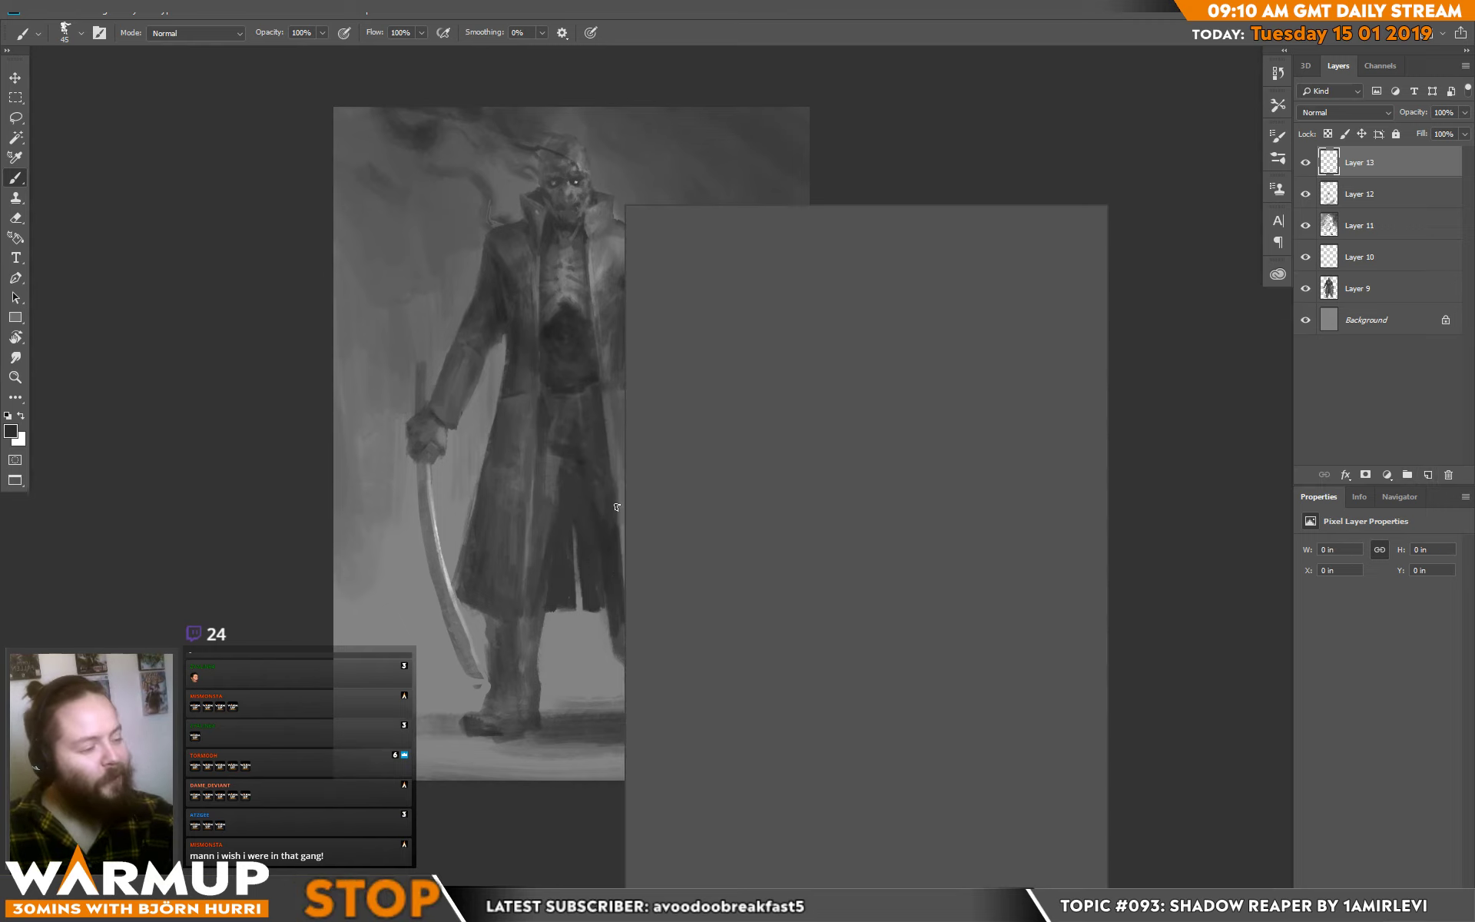
drag(752, 242, 780, 243)
mouse_move(323, 134)
mouse_down()
mouse_move(504, 65)
mouse_move(521, 97)
mouse_move(461, 252)
mouse_up()
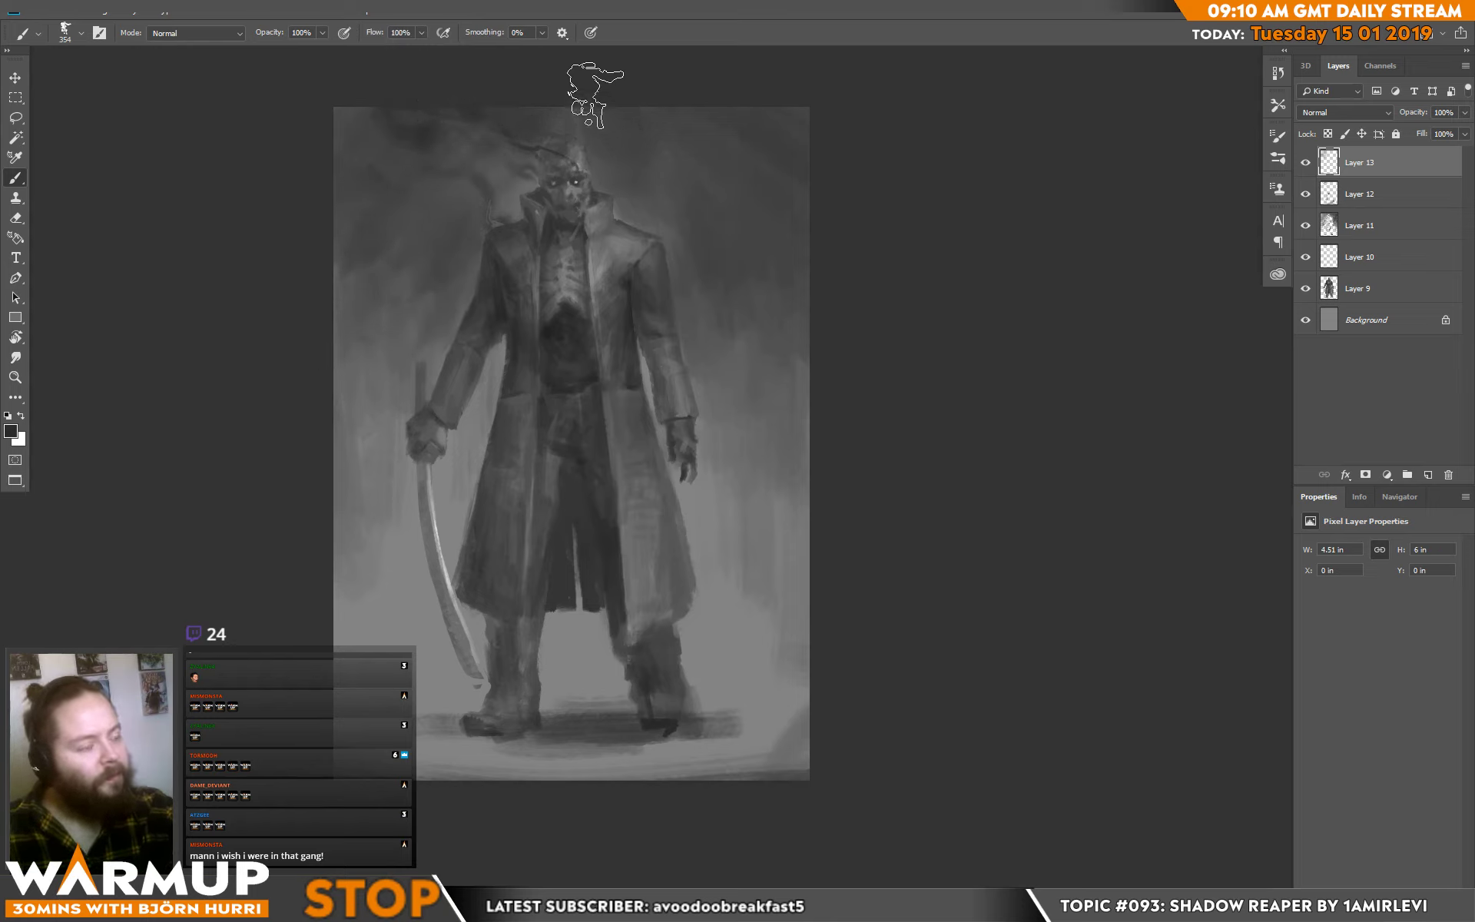
mouse_move(595, 96)
mouse_down()
mouse_move(519, 192)
mouse_move(503, 145)
mouse_move(461, 108)
mouse_move(412, 109)
mouse_up()
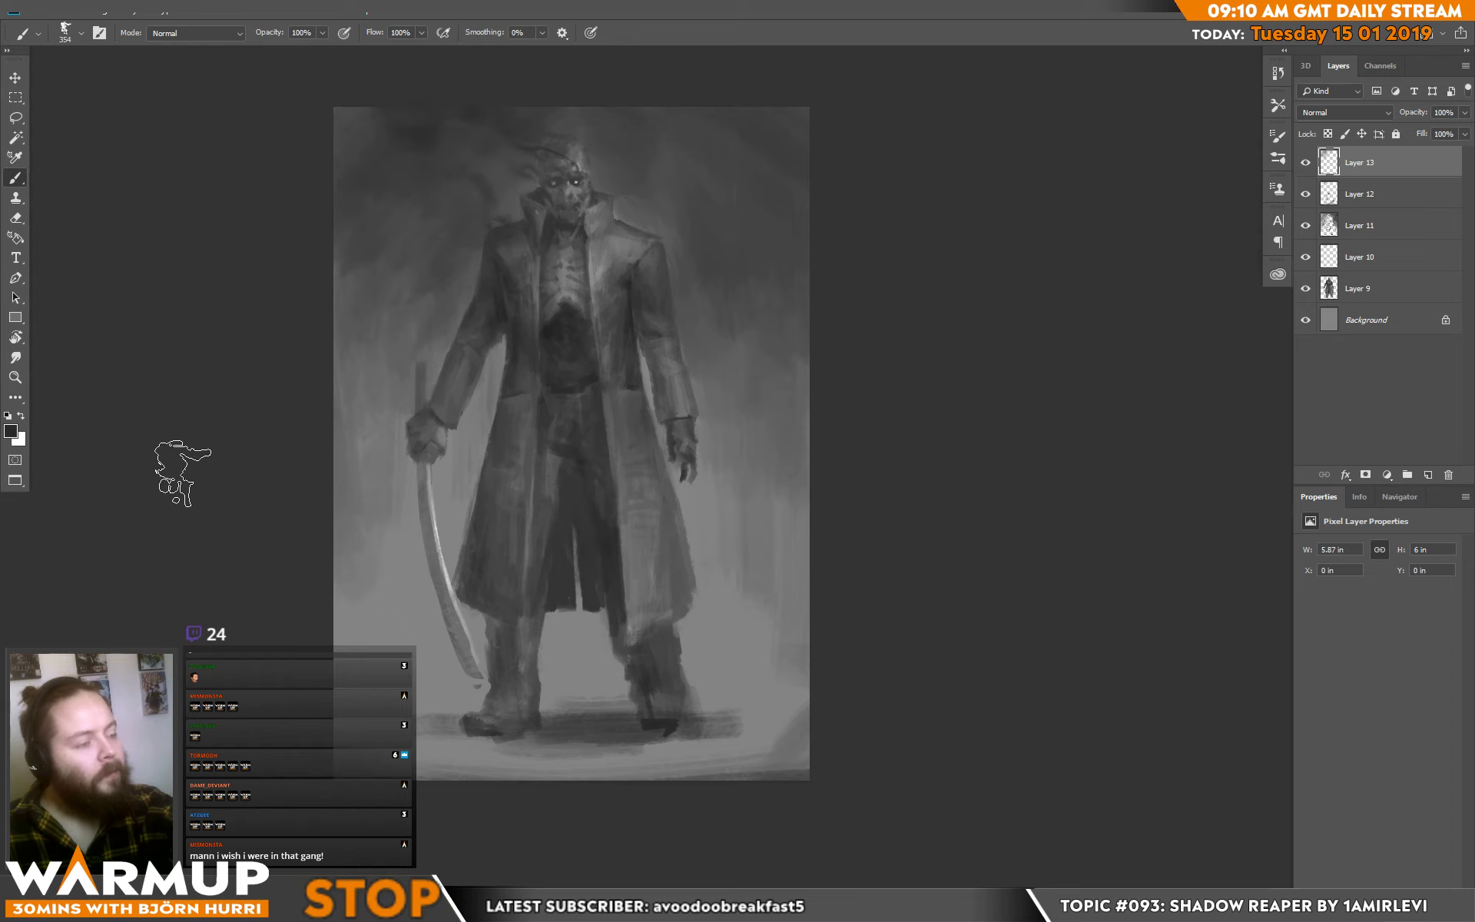
key(ctrl+z)
Sample the dark background grey and repaint the smoke wisps beside the head with a 61 px brush.
alt+click(421, 124)
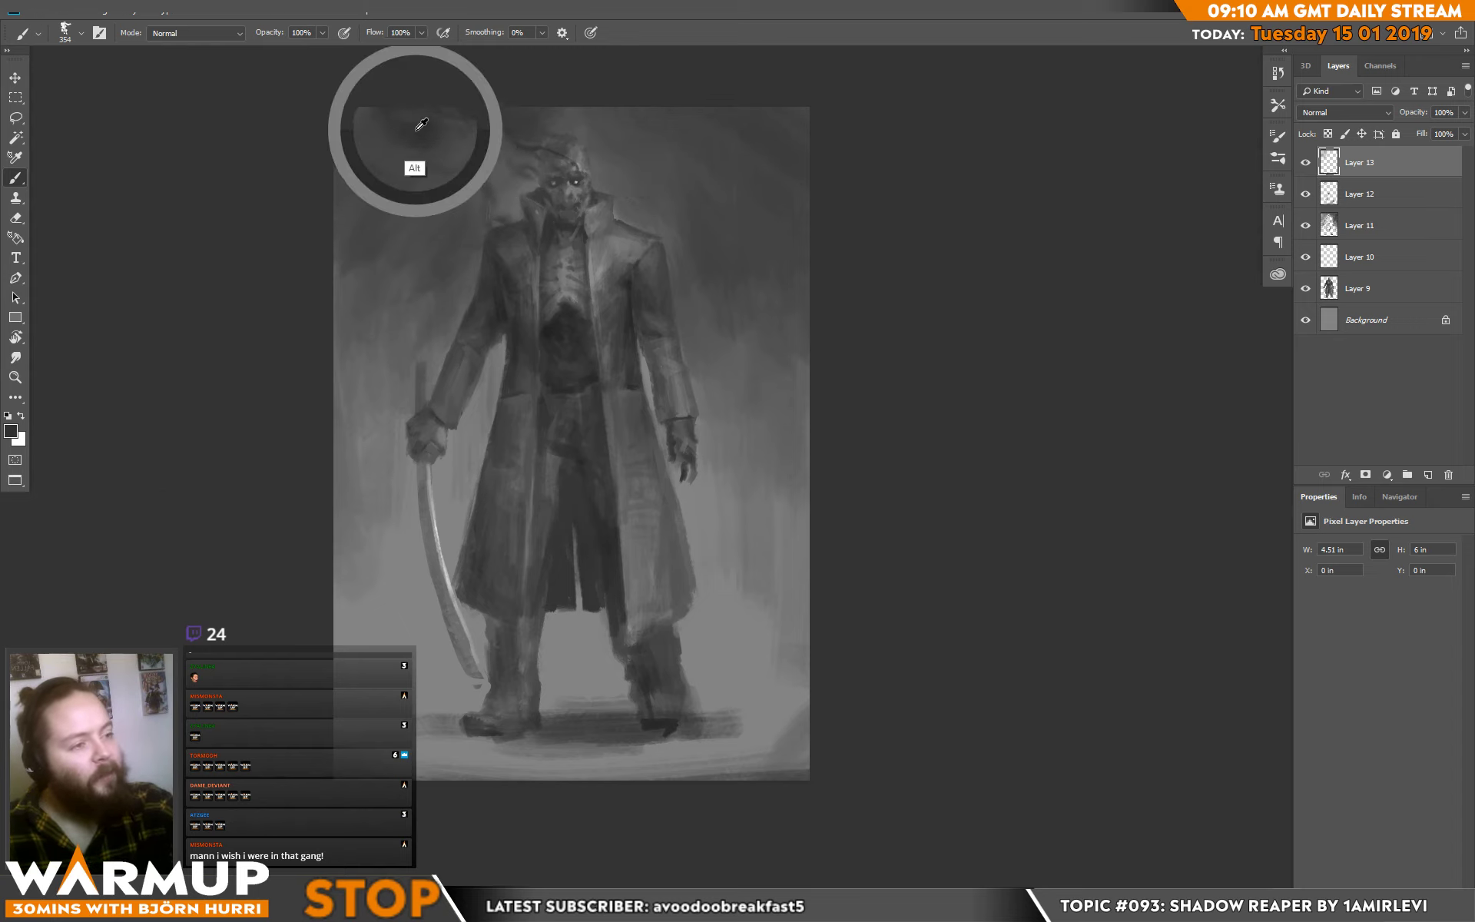
right_click(495, 129)
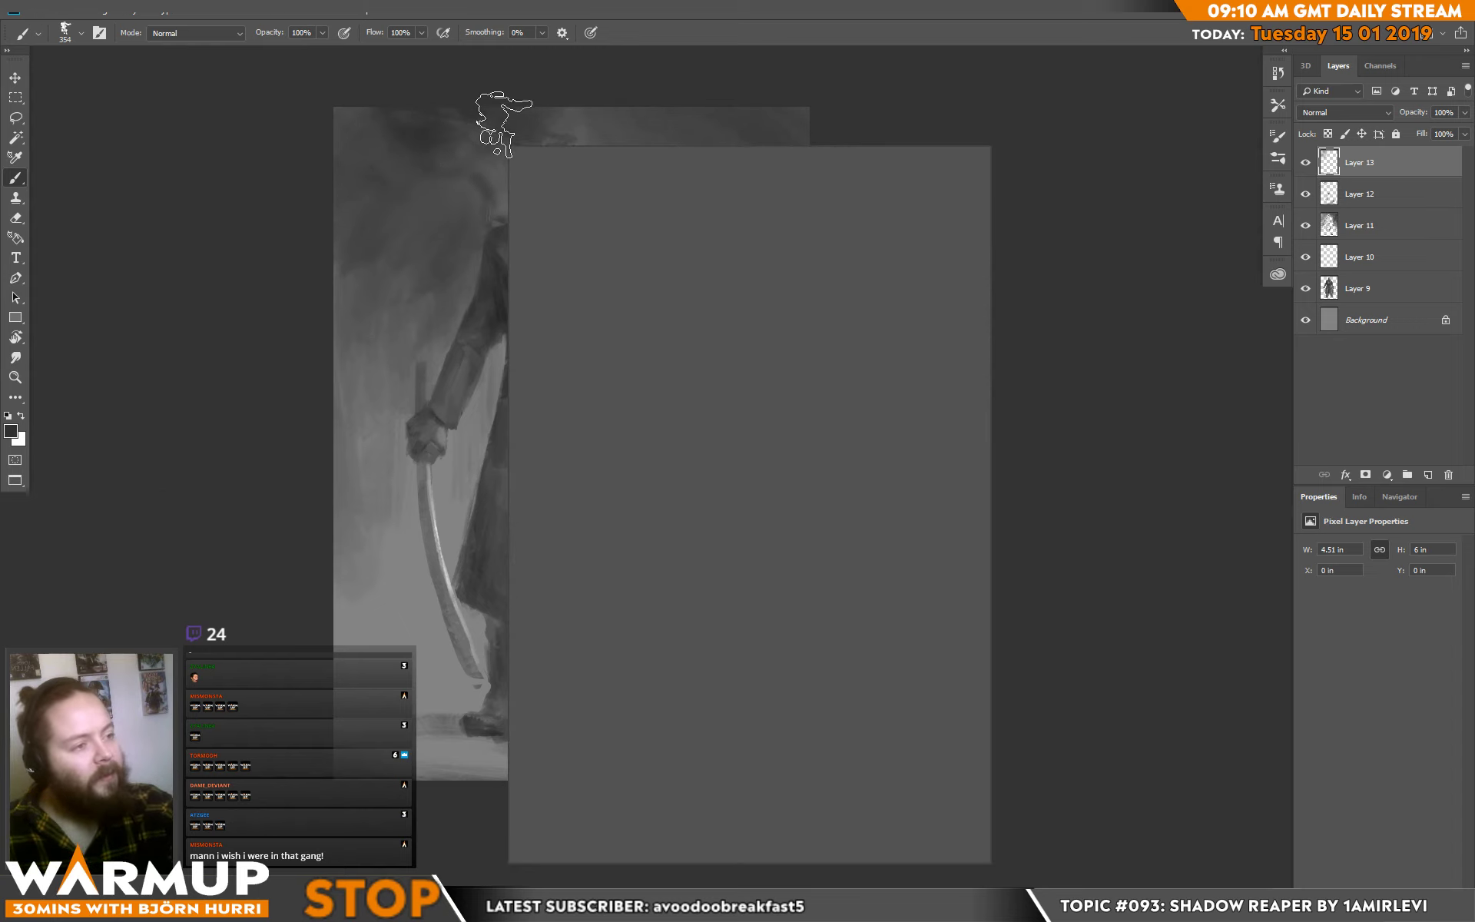
click(435, 142)
alt+click(452, 170)
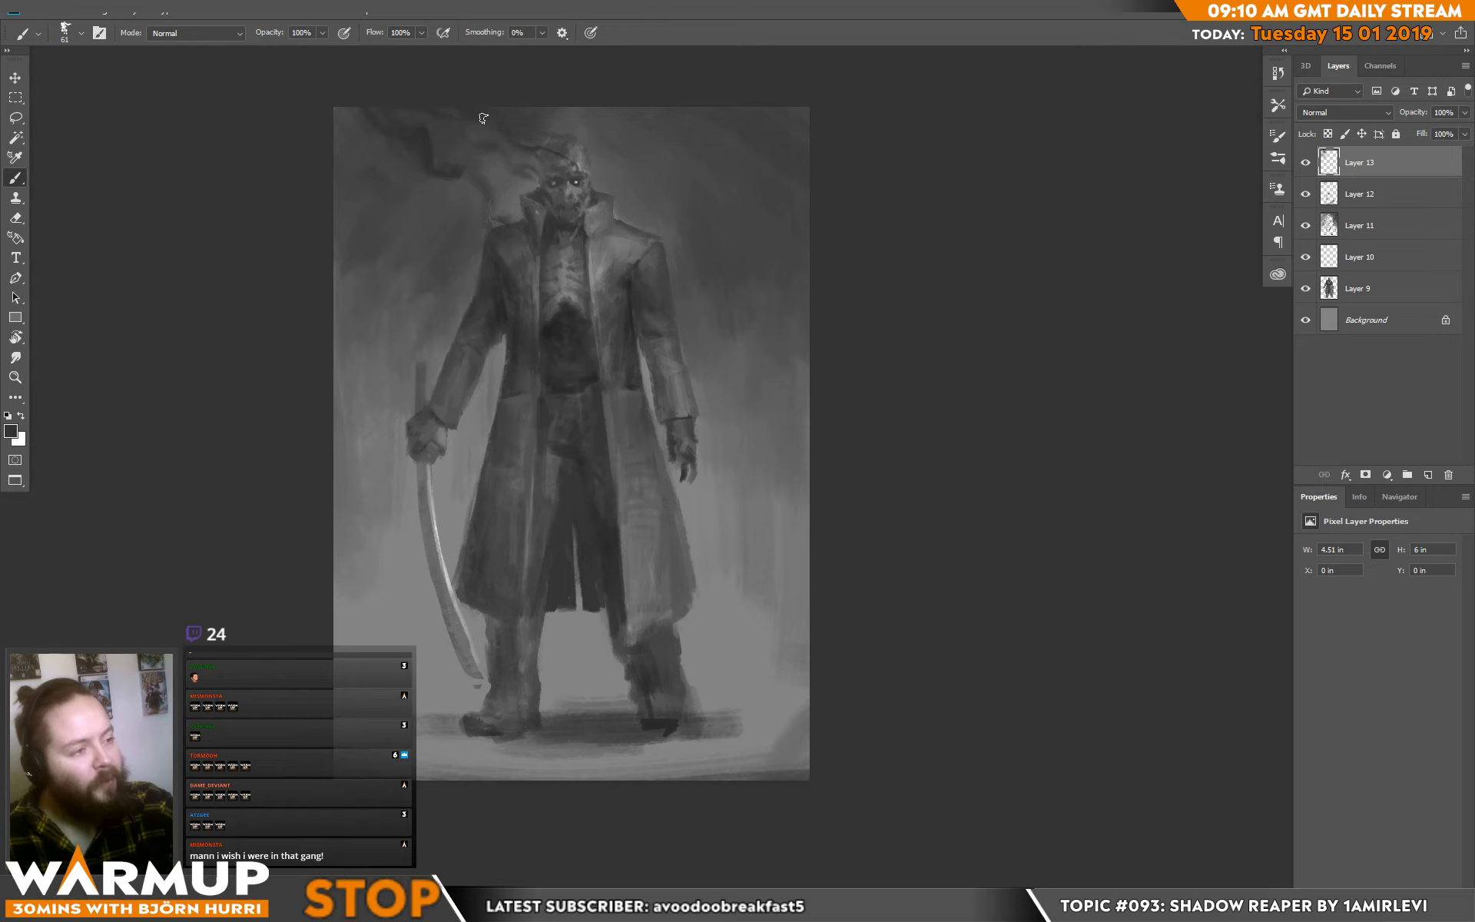
Set the brush to 155 px and extend the darker background down the sword side with sampled greys.
right_click(543, 206)
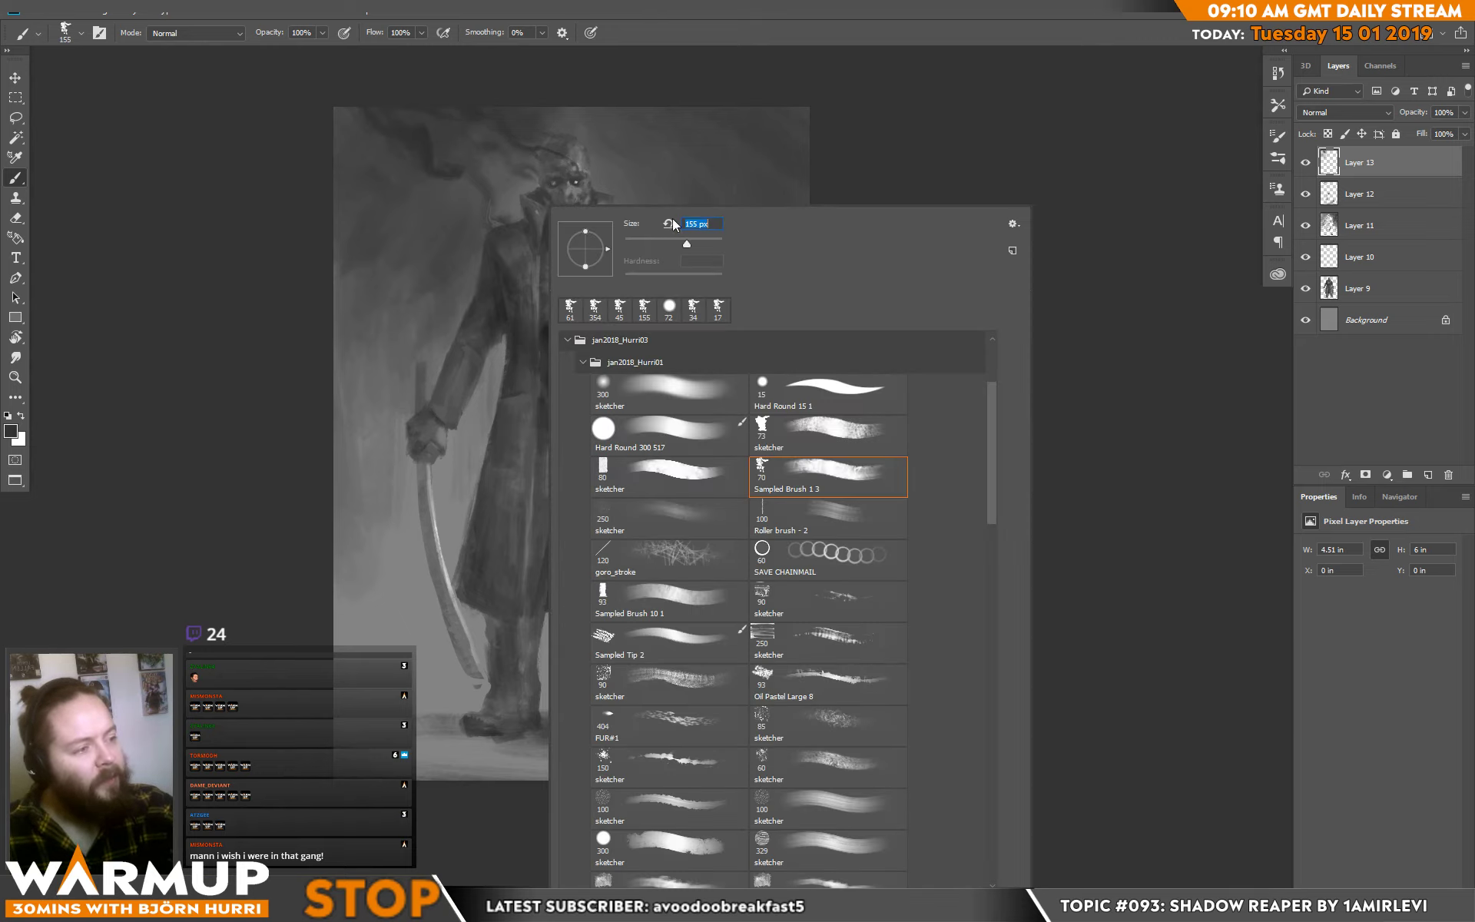
click(420, 258)
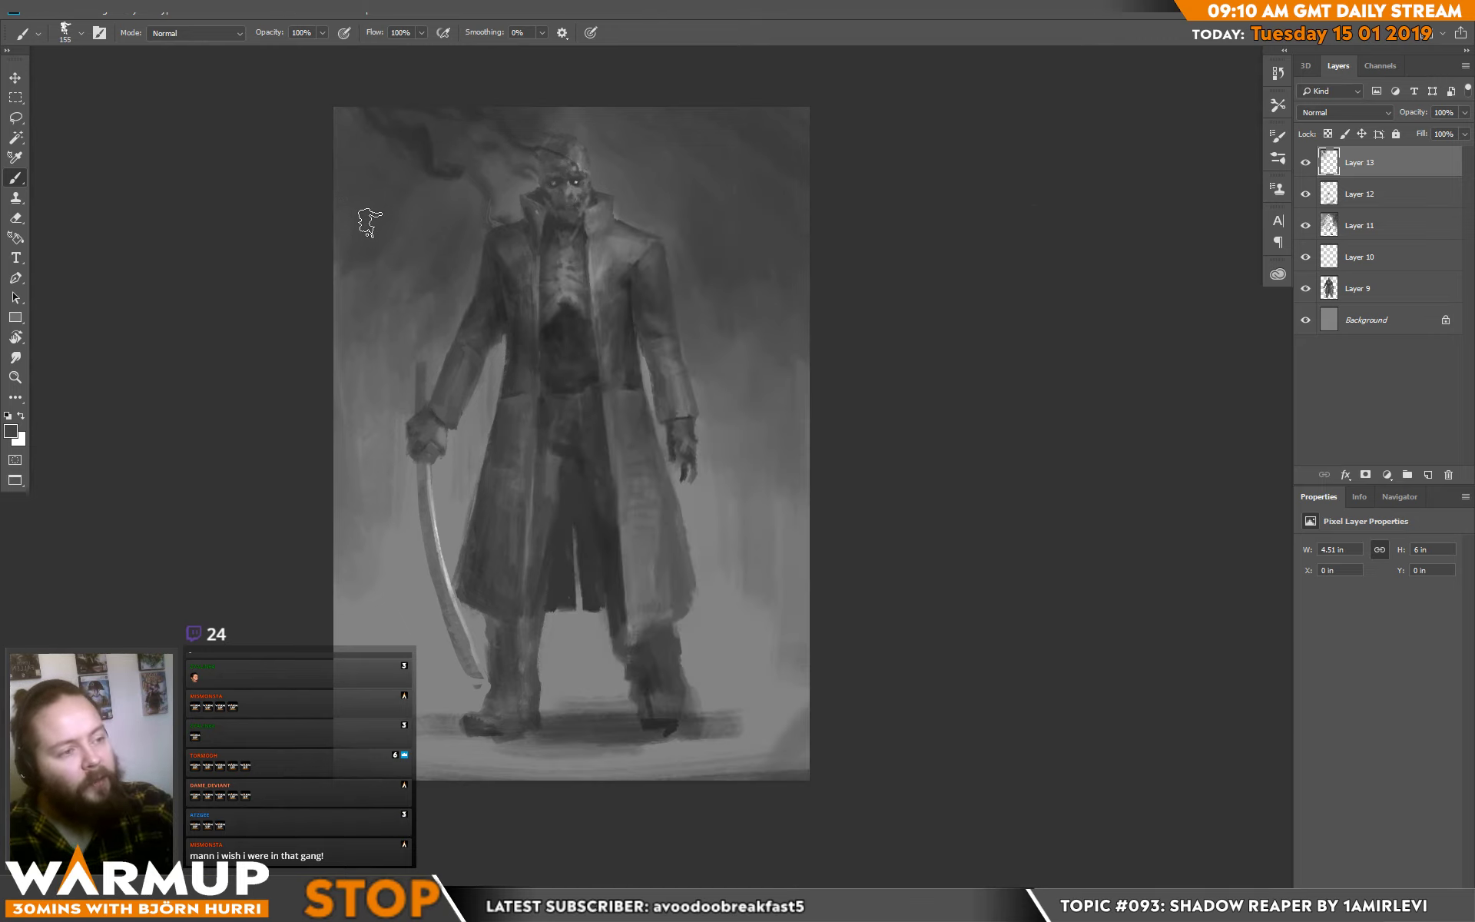
alt+click(381, 294)
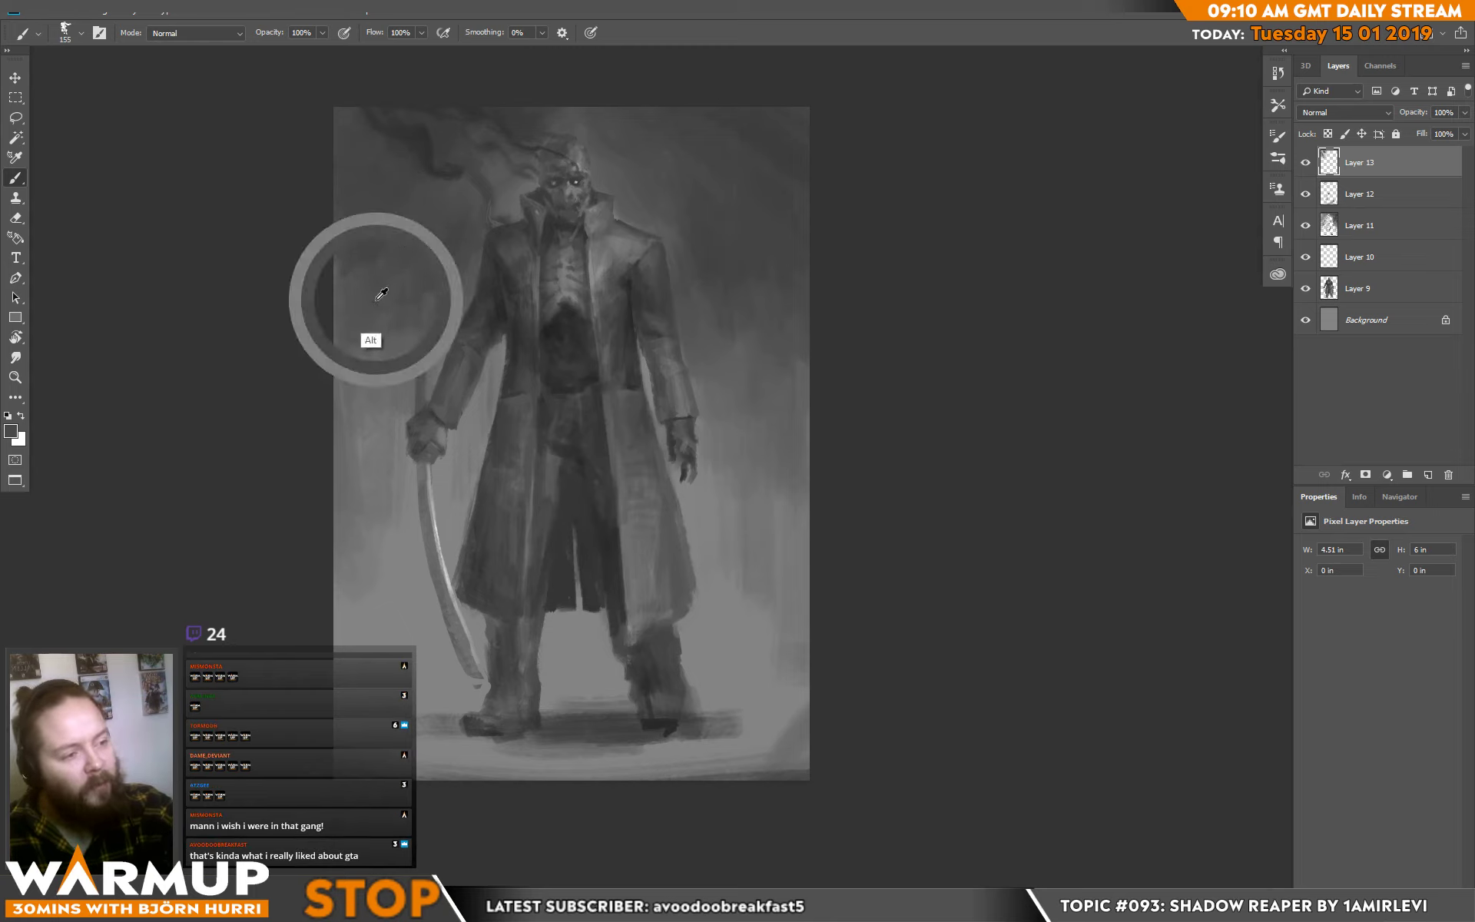
drag(343, 375, 333, 478)
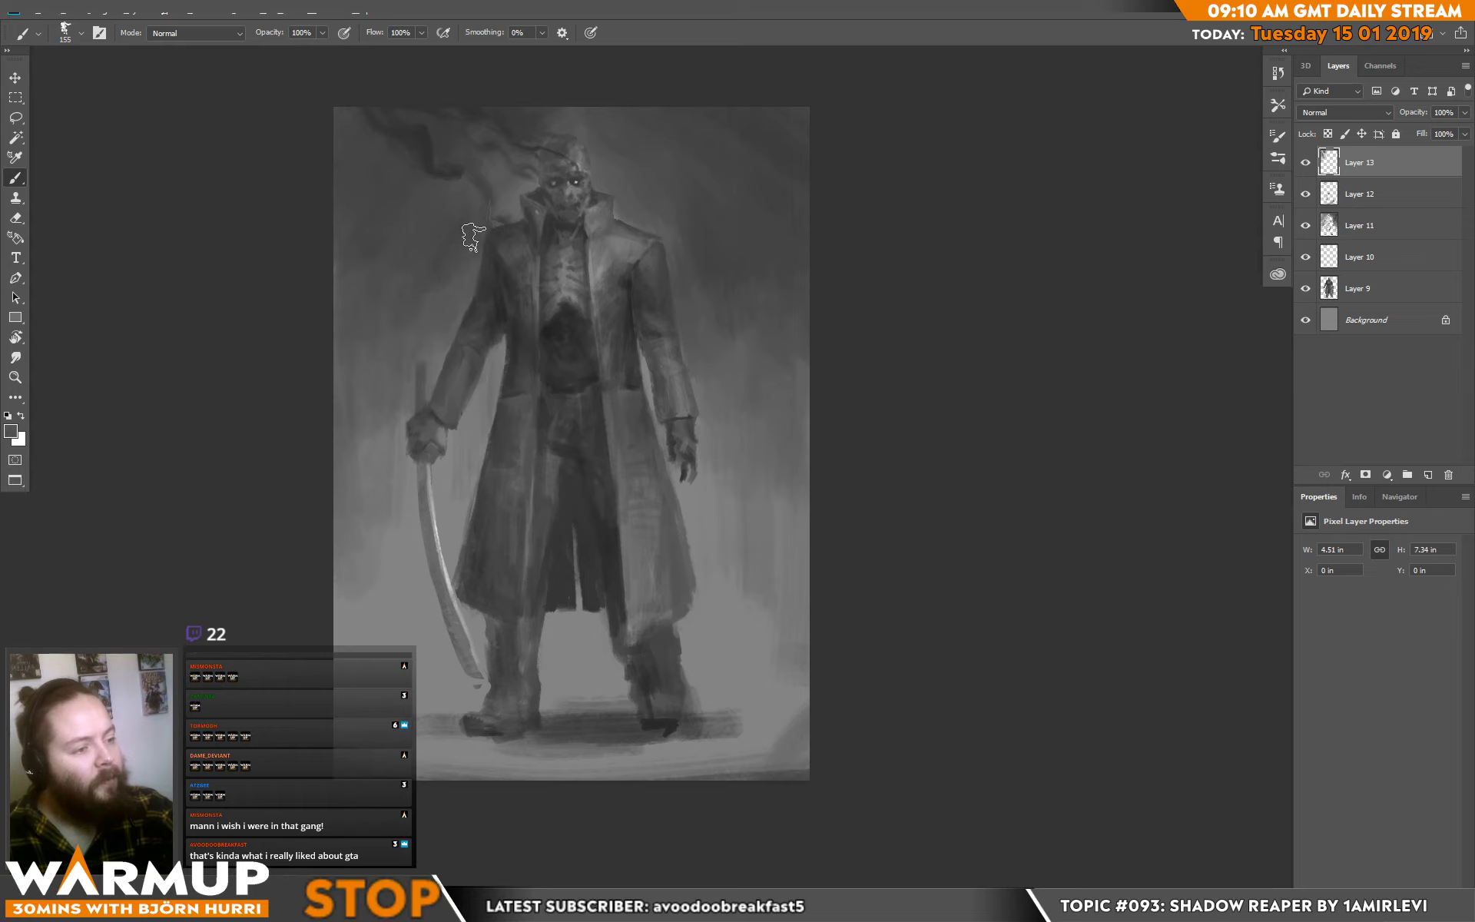
Darken the background beside the head, using a smaller brush along the collar and shoulder on the empty-handed side.
mouse_move(666, 159)
mouse_down()
mouse_move(597, 115)
mouse_move(638, 127)
mouse_move(630, 139)
mouse_up()
right_click(669, 216)
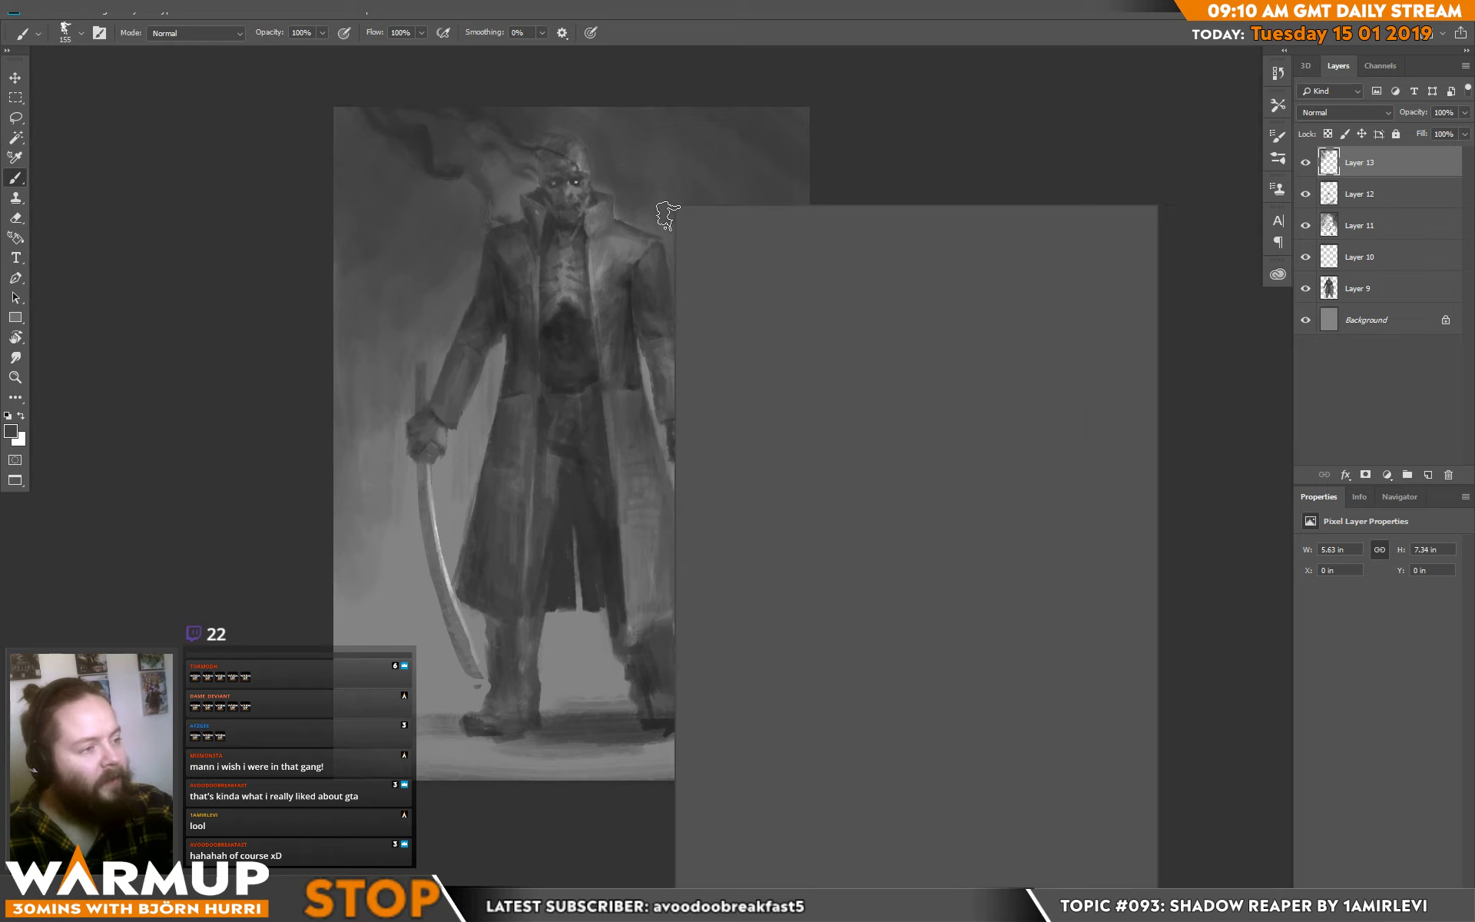
click(786, 247)
alt+click(644, 216)
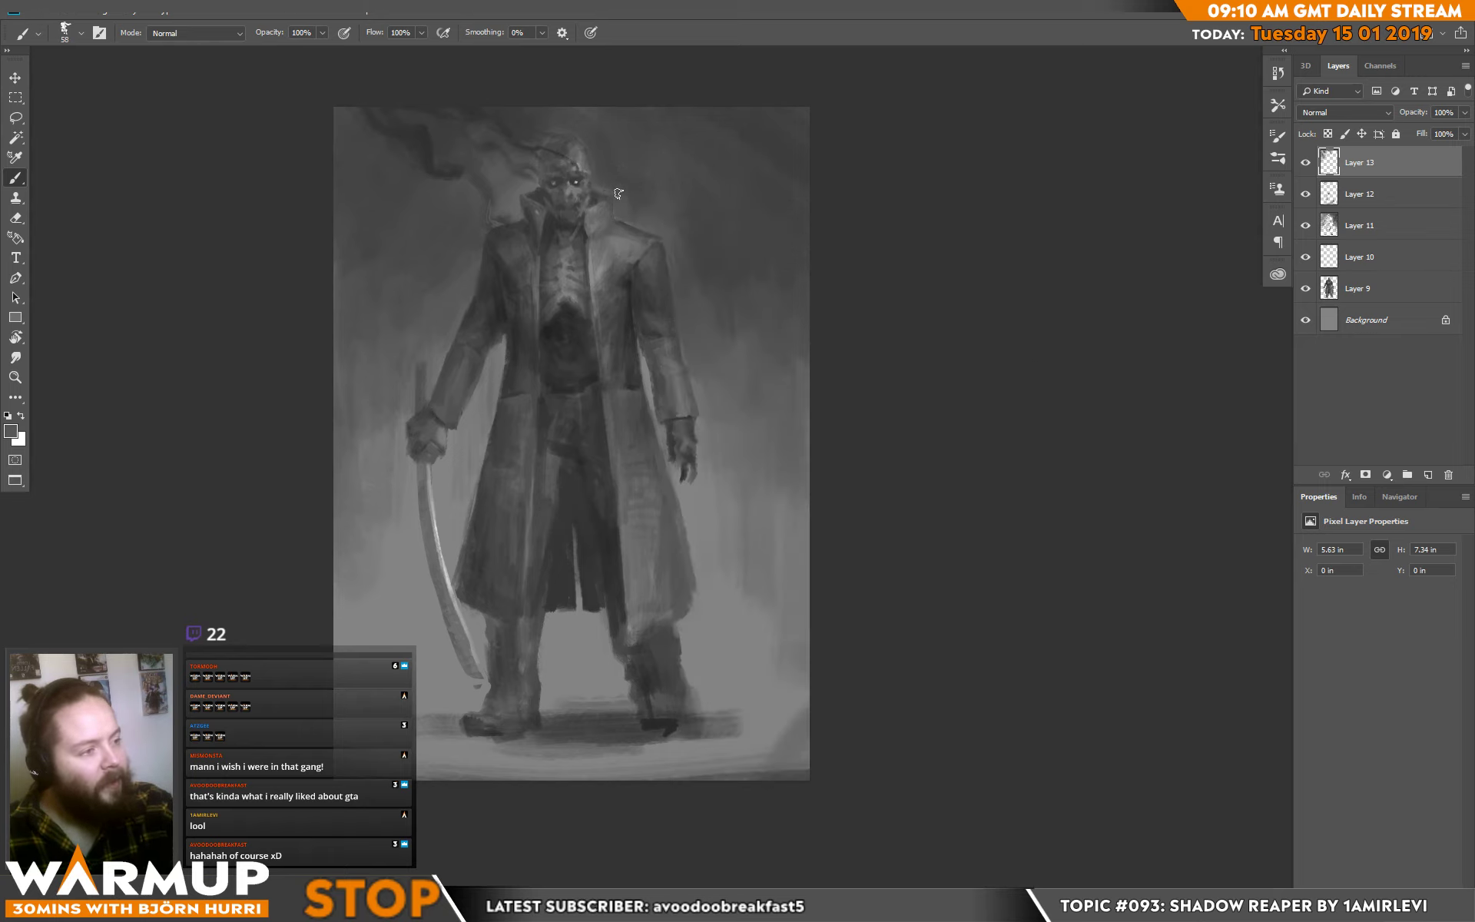
Enlarge the brush to 152 px and blend darker grey through the background above and beside the empty-handed shoulder.
right_click(661, 212)
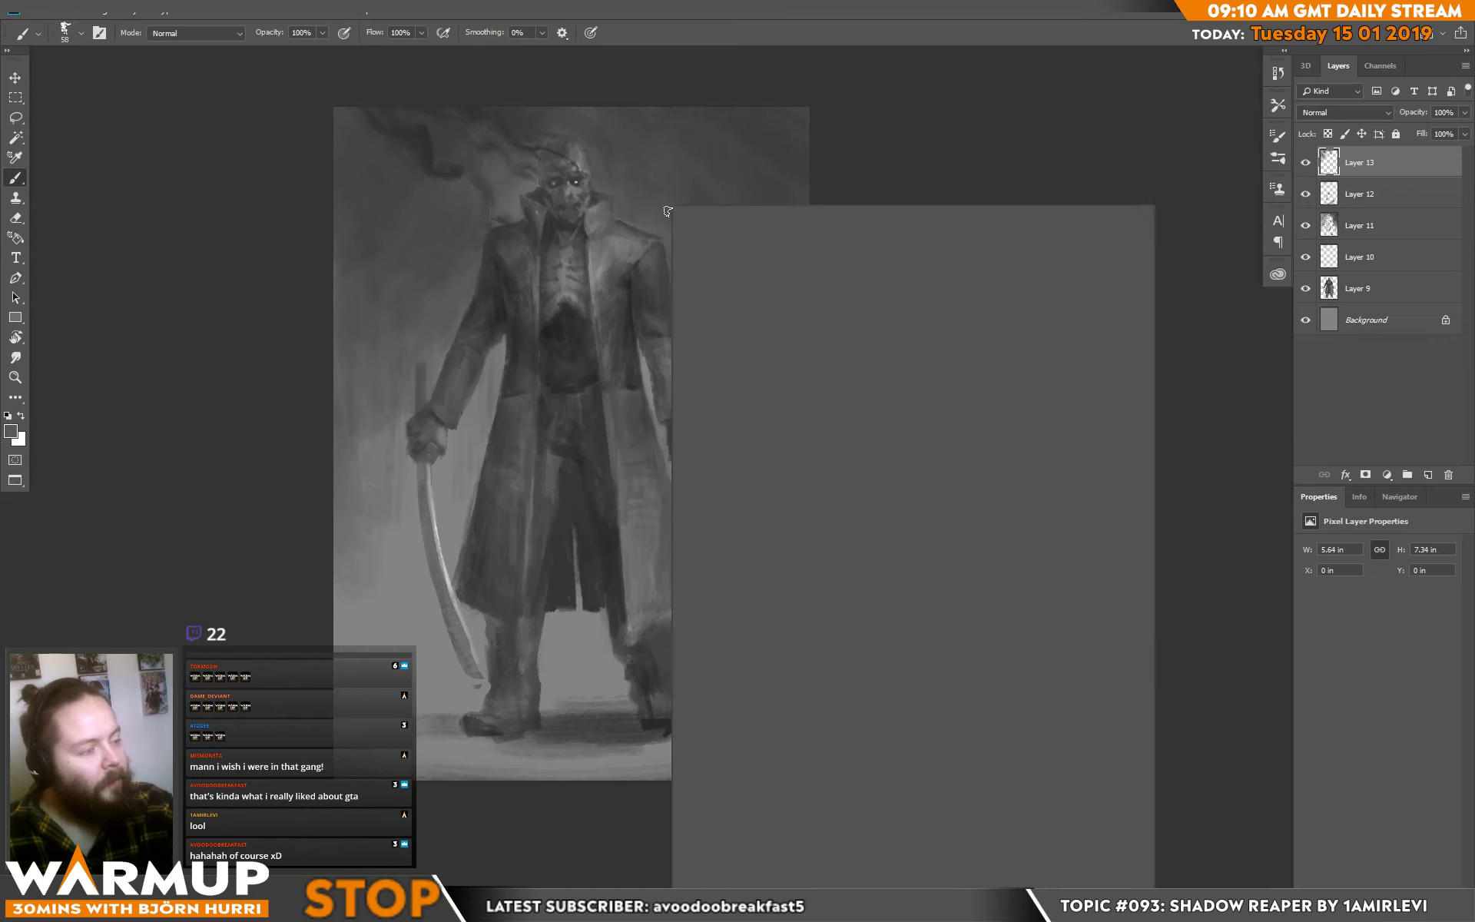
click(805, 245)
alt+click(625, 179)
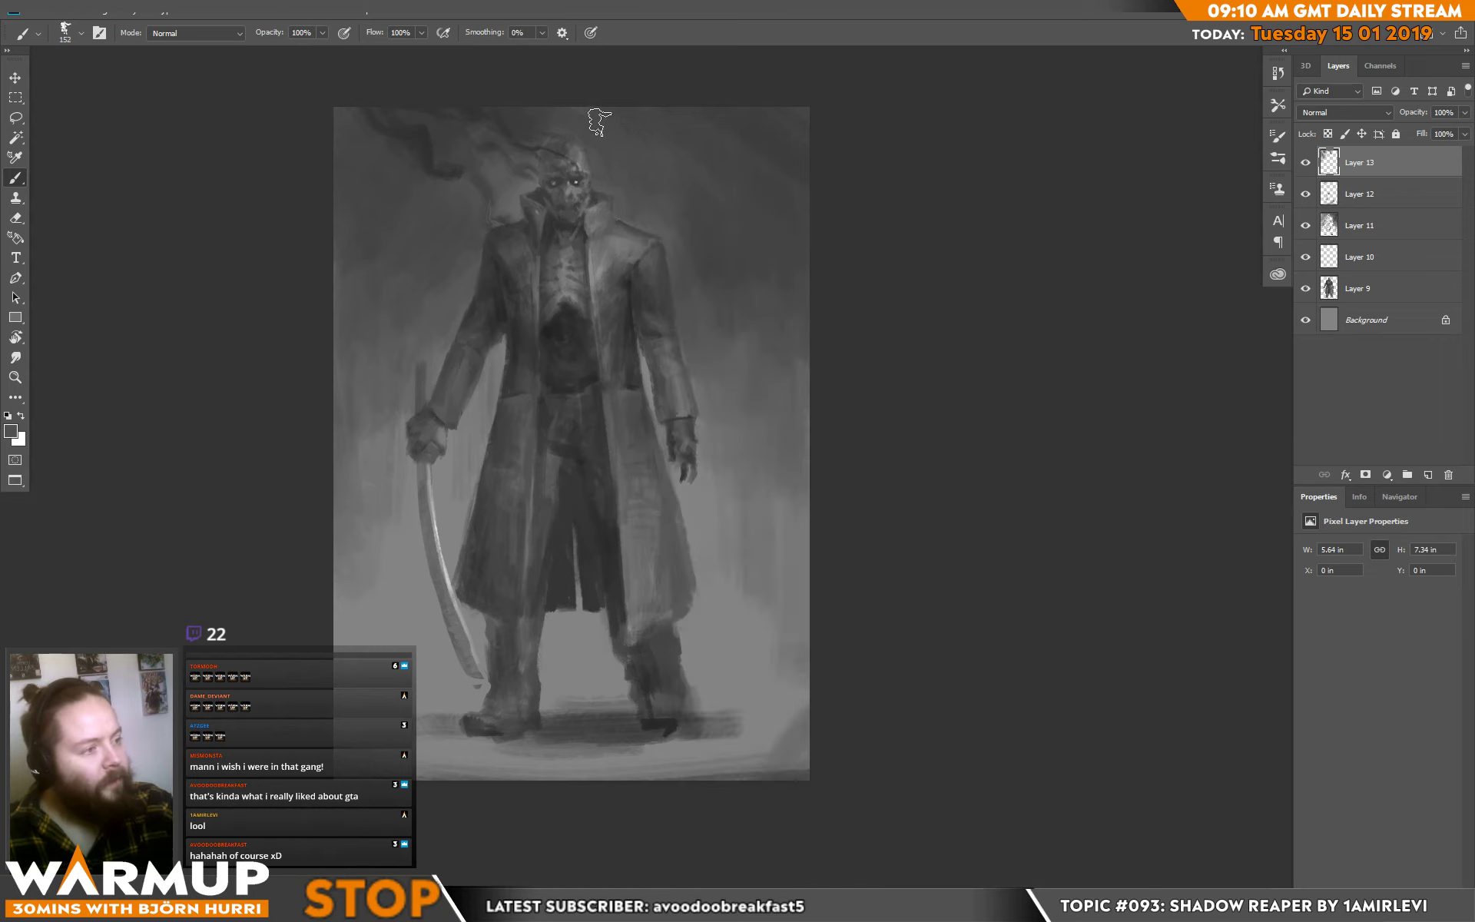
drag(669, 178, 708, 237)
alt+click(707, 241)
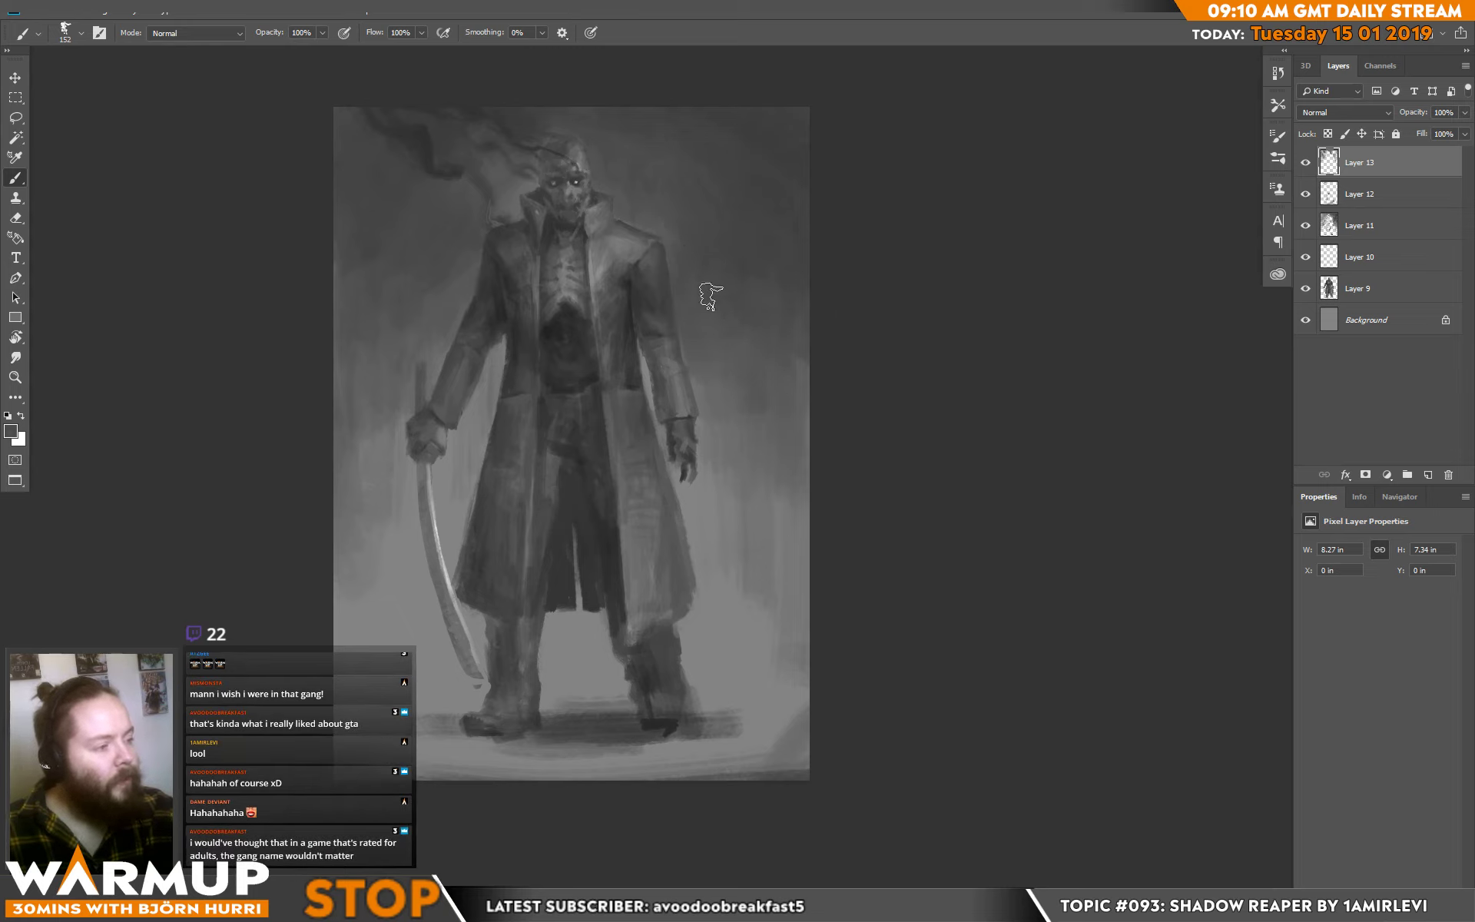
alt+click(630, 315)
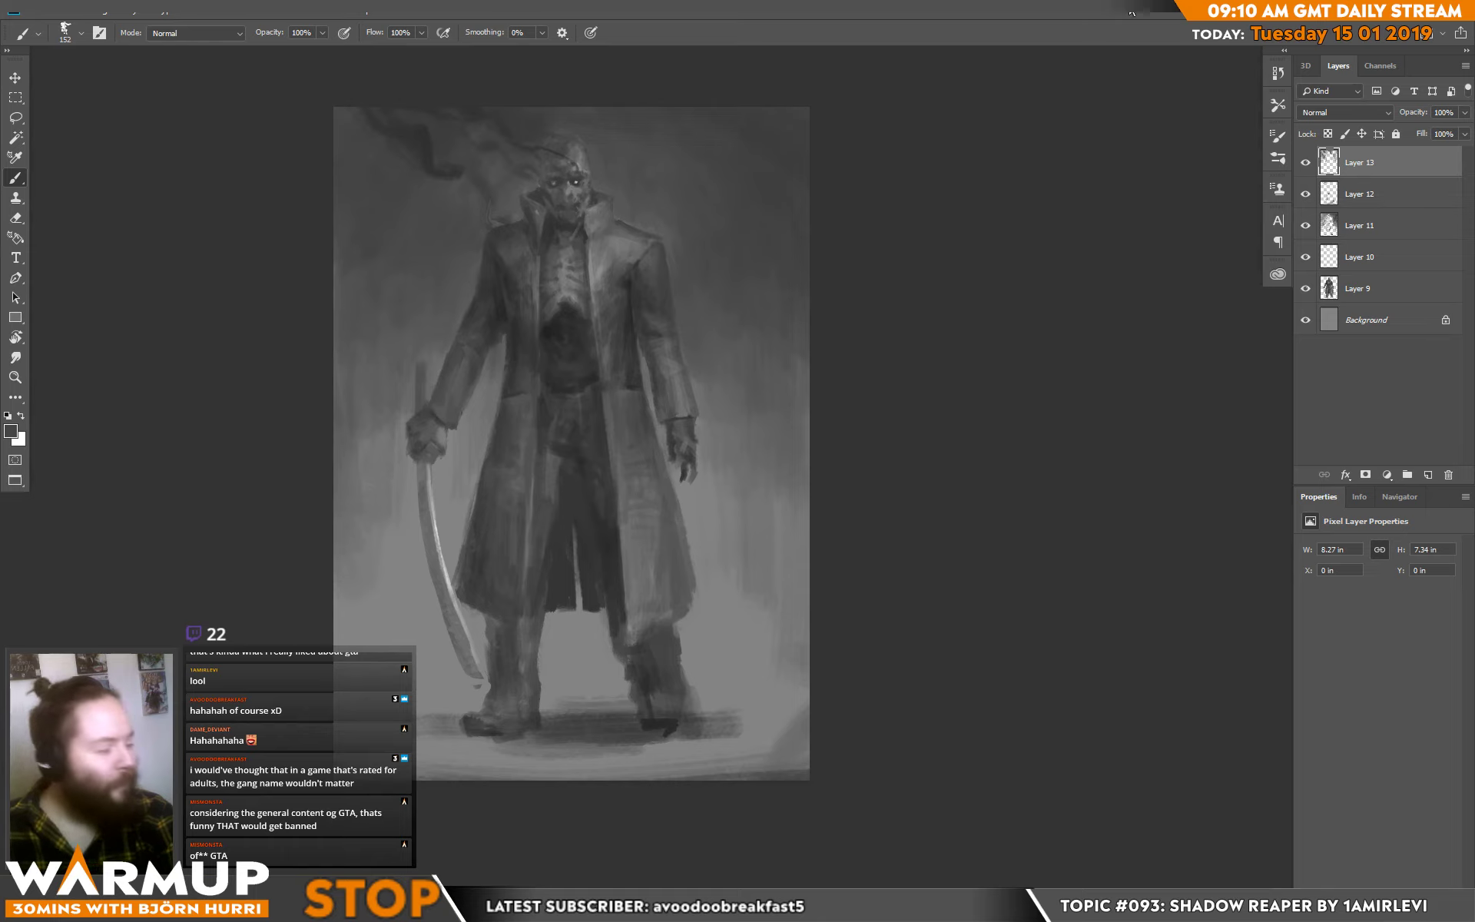
Add a Color Balance adjustment layer with midtones at +59 Cyan-Red and -41 Yellow-Blue.
click(1387, 474)
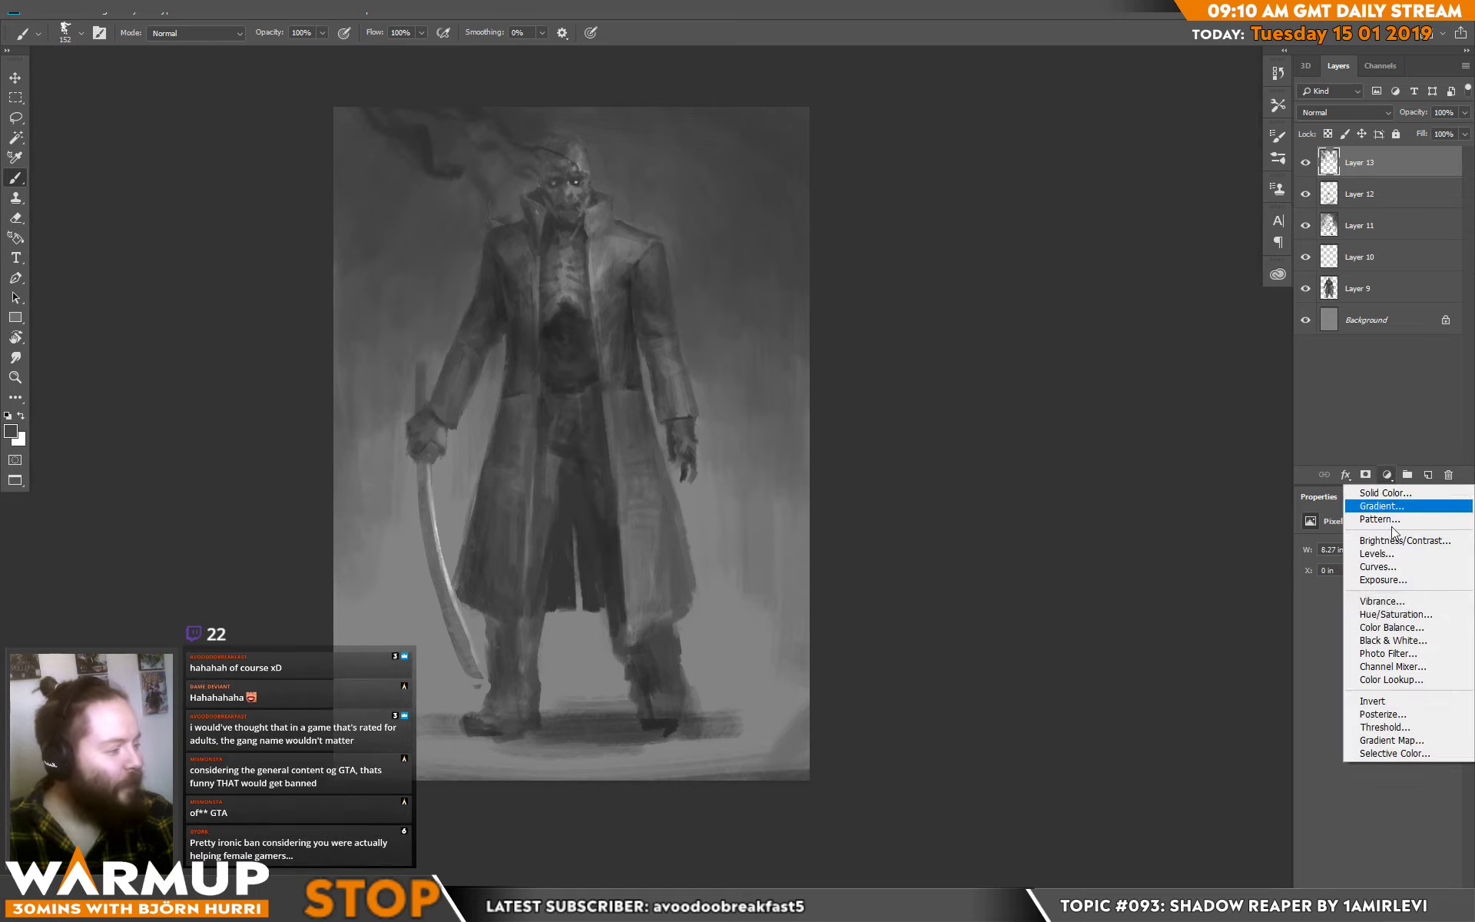
click(1390, 628)
drag(1357, 583, 1386, 583)
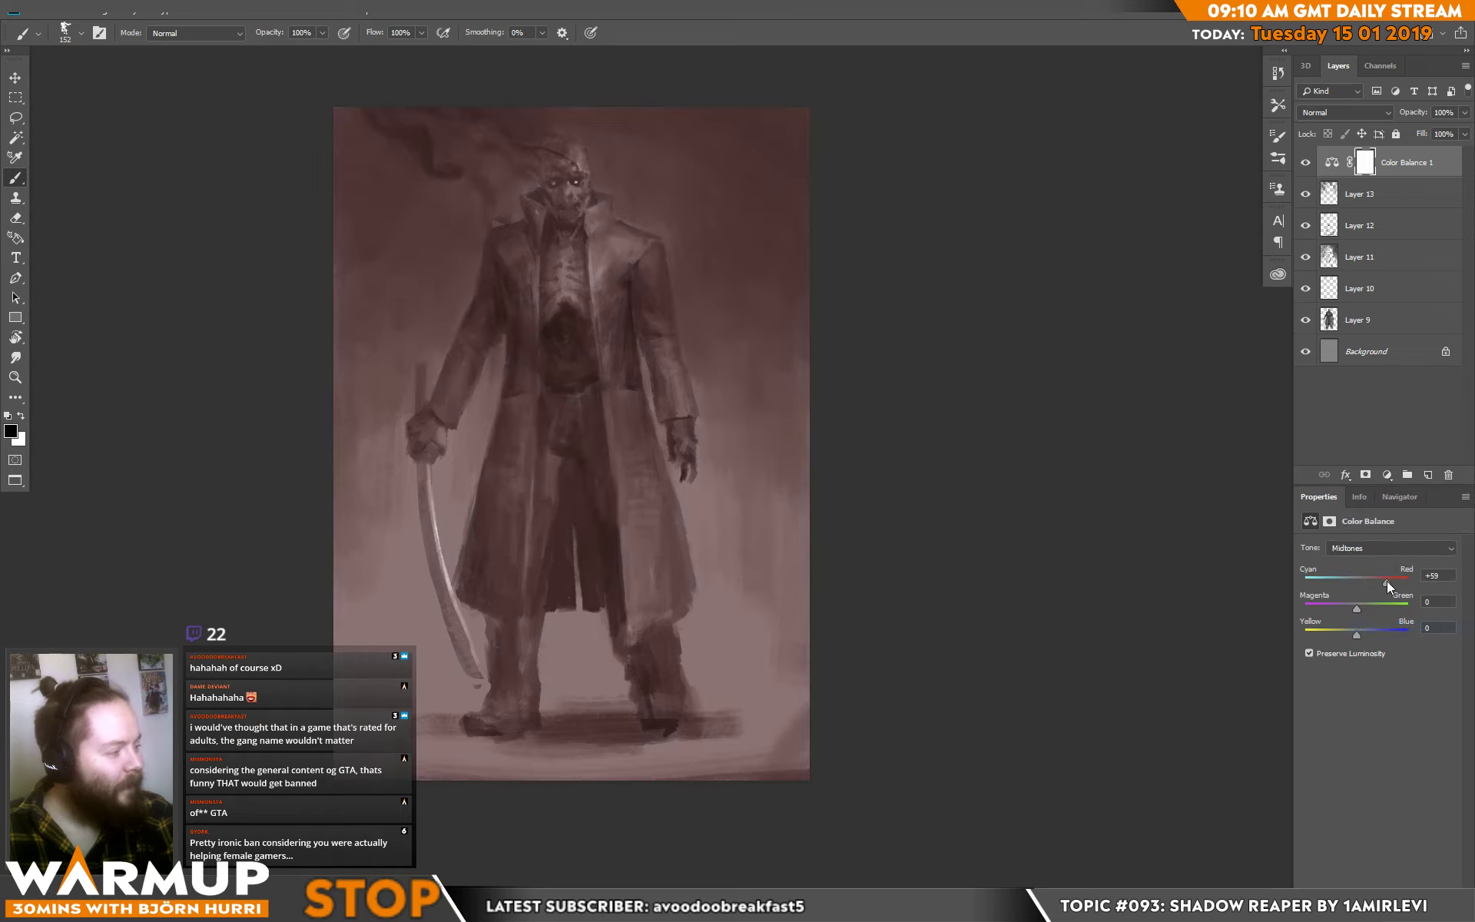
drag(1325, 631, 1335, 632)
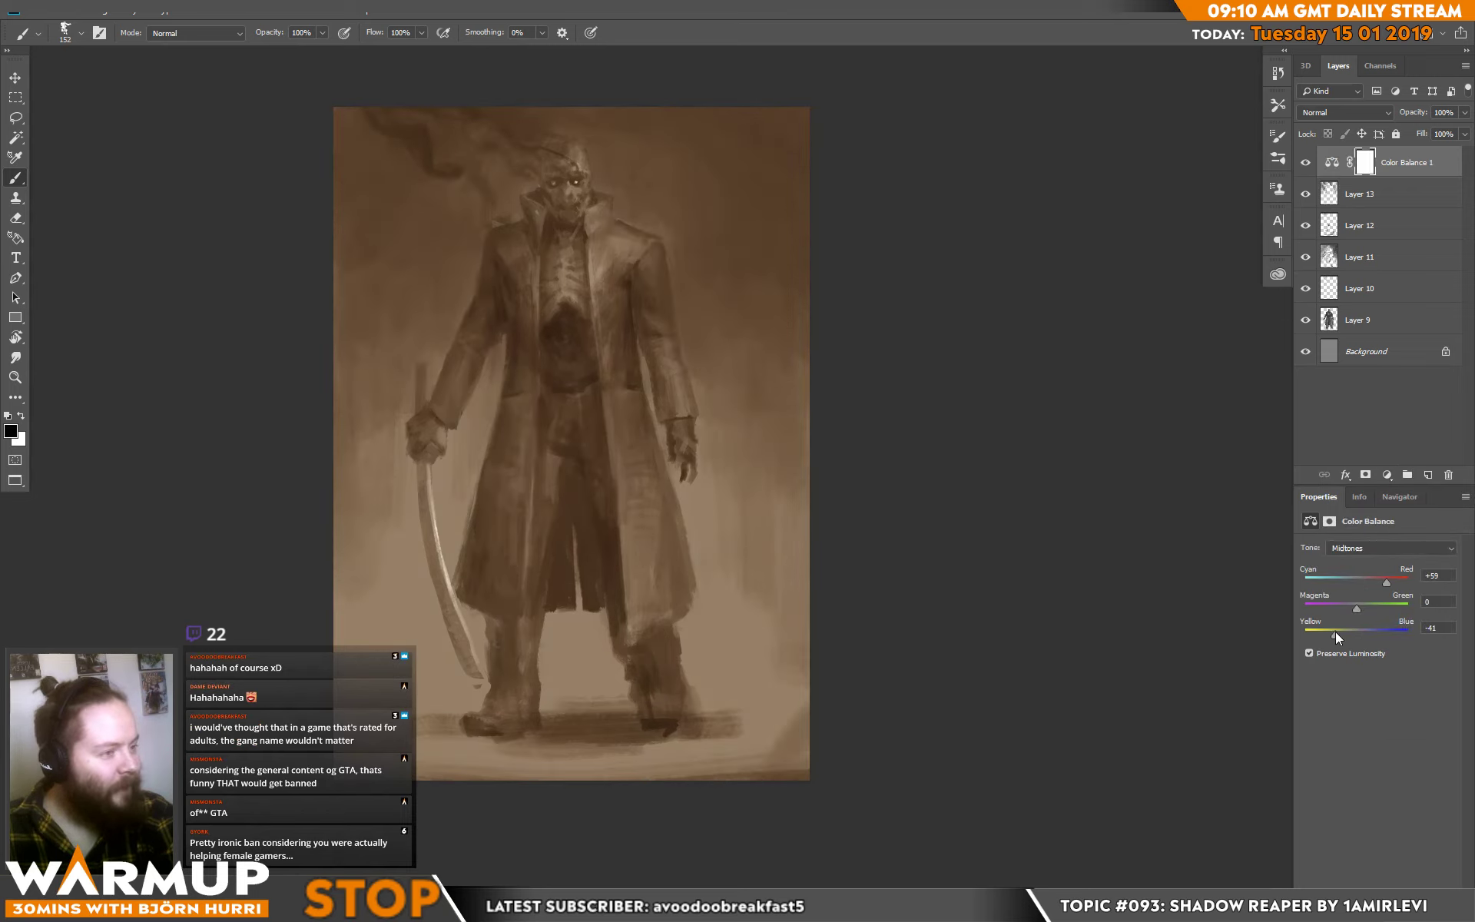
Mask the Color Balance layer with a Color Range sampled from the chest at fuzziness 67, and set its blend mode to Color.
click(197, 16)
click(230, 162)
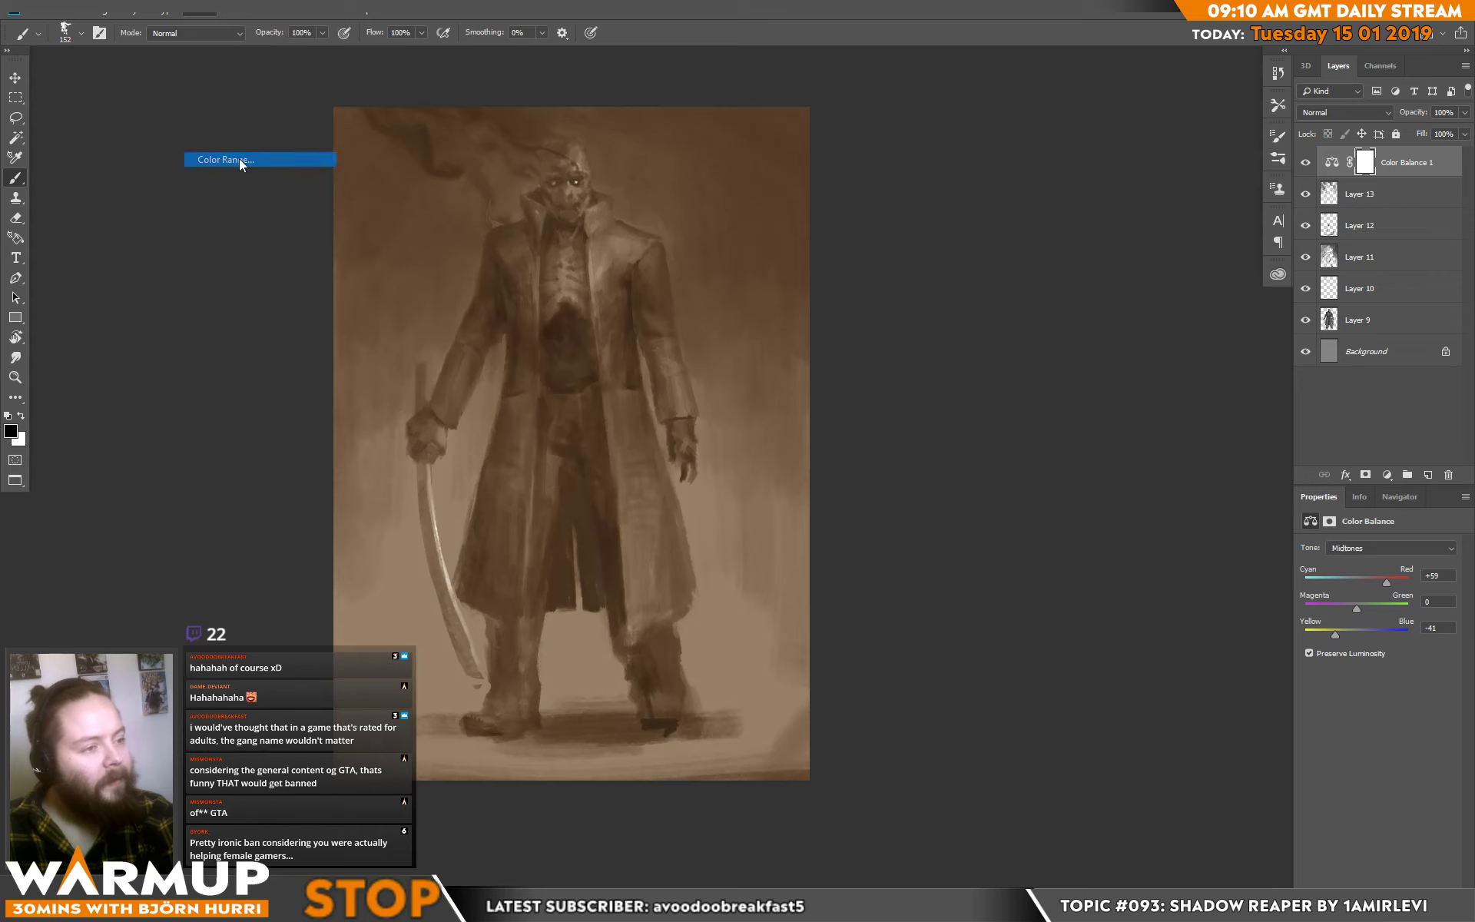
click(566, 269)
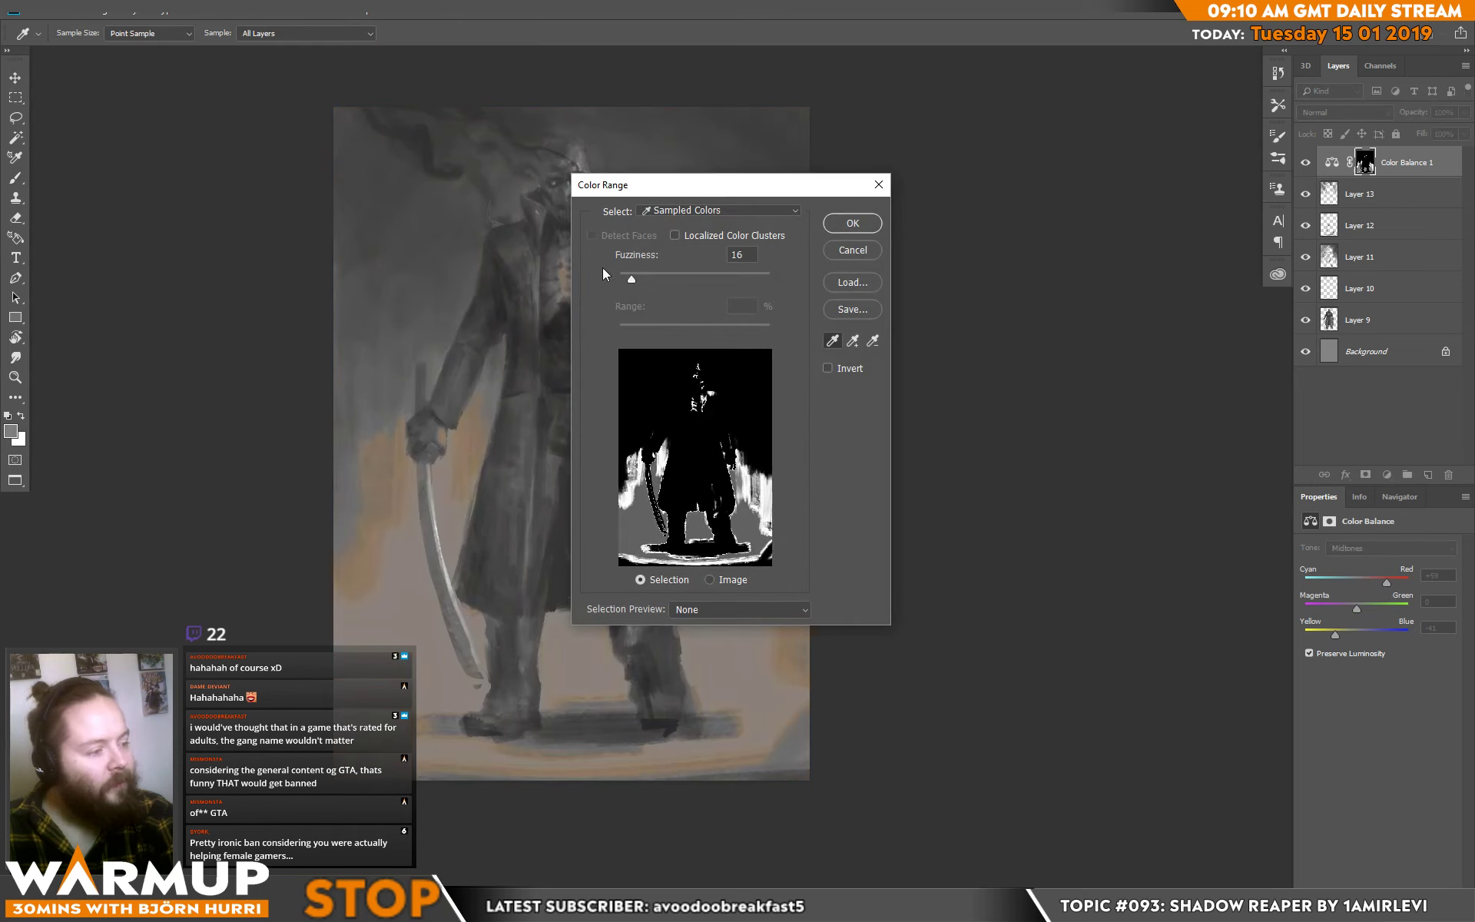
drag(648, 277, 671, 277)
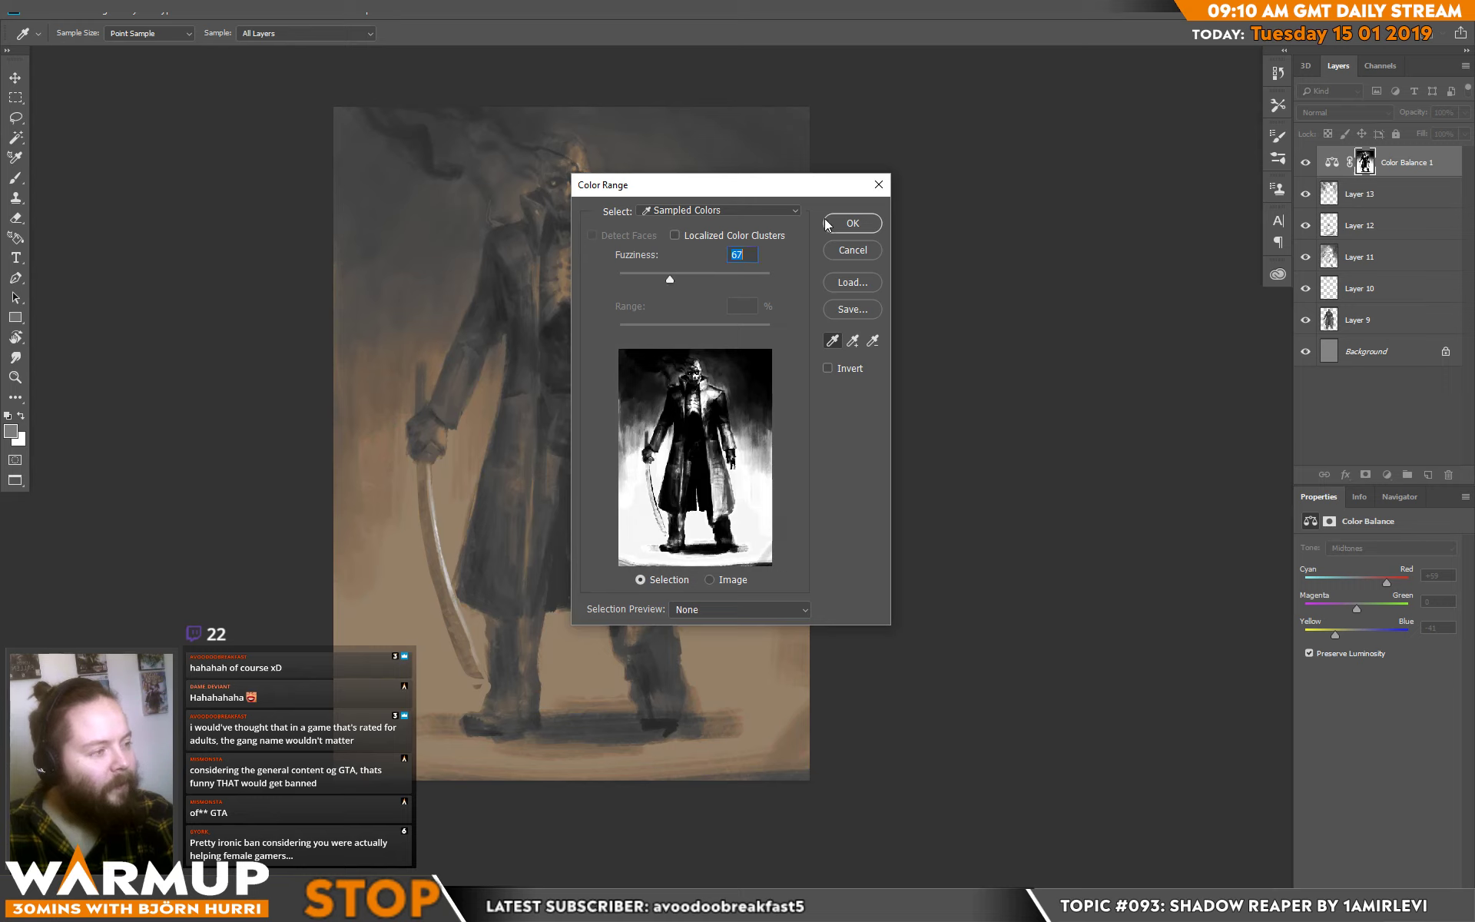
click(851, 222)
click(1344, 112)
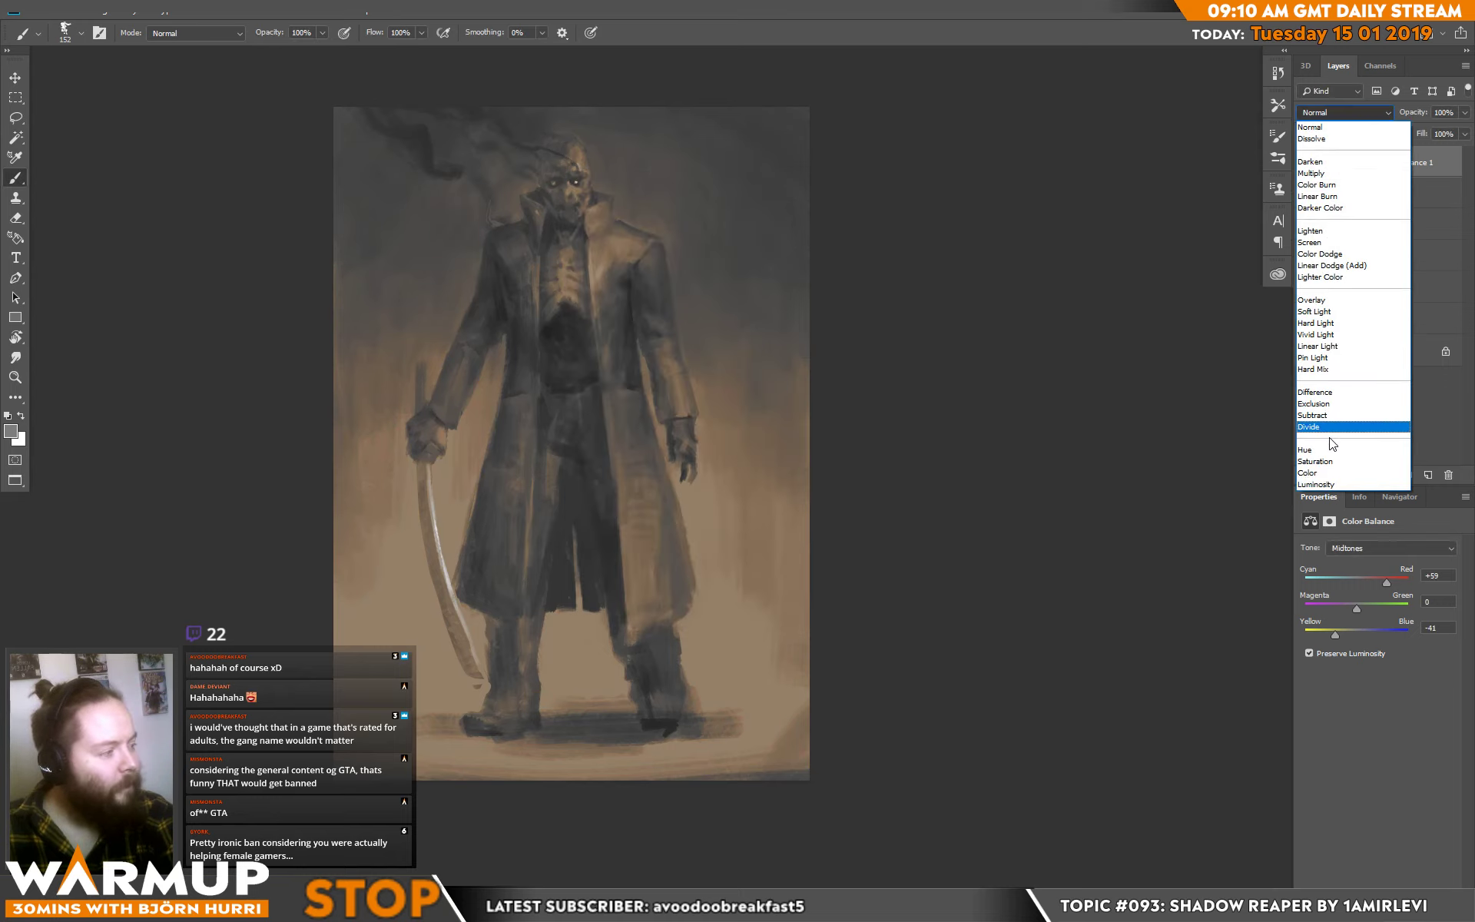
click(1319, 474)
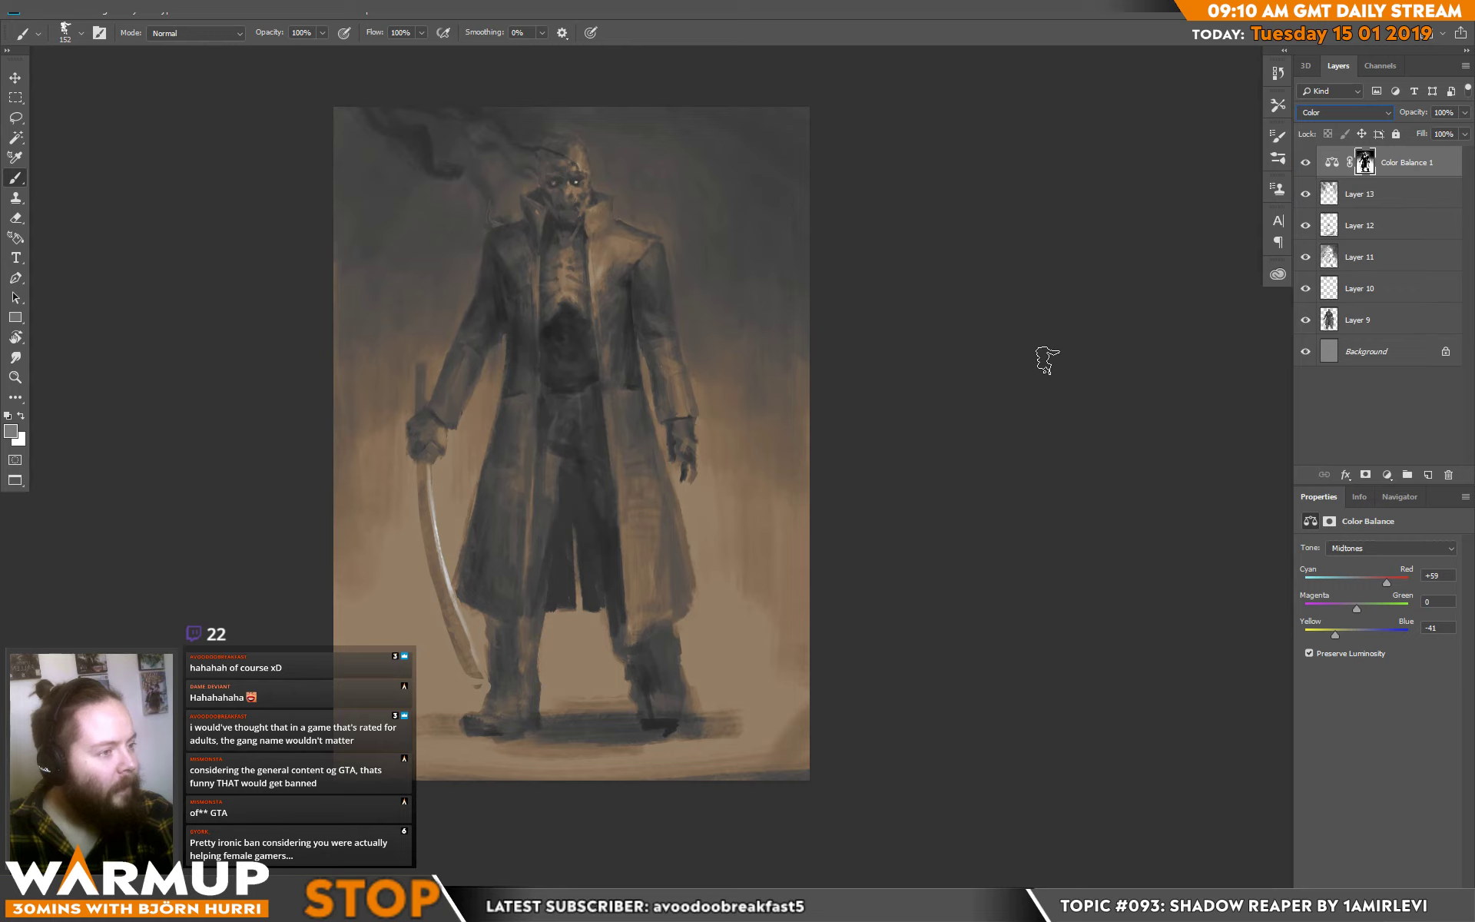
Add a new layer in Color Dodge mode above the Color Balance layer and choose a brownish orange foreground colour.
click(1427, 474)
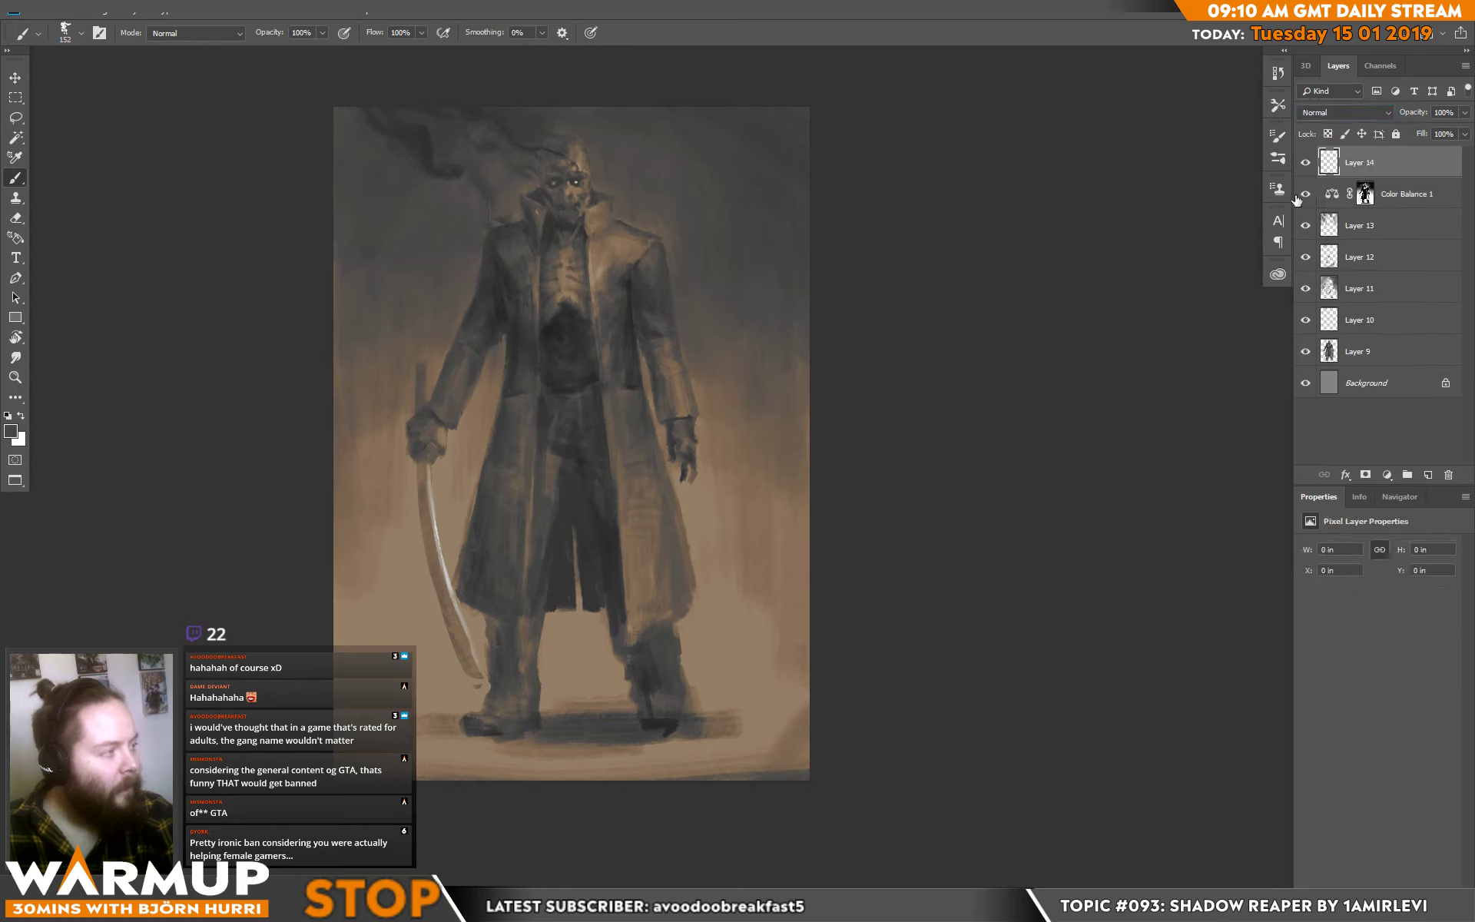
click(1344, 112)
click(1321, 255)
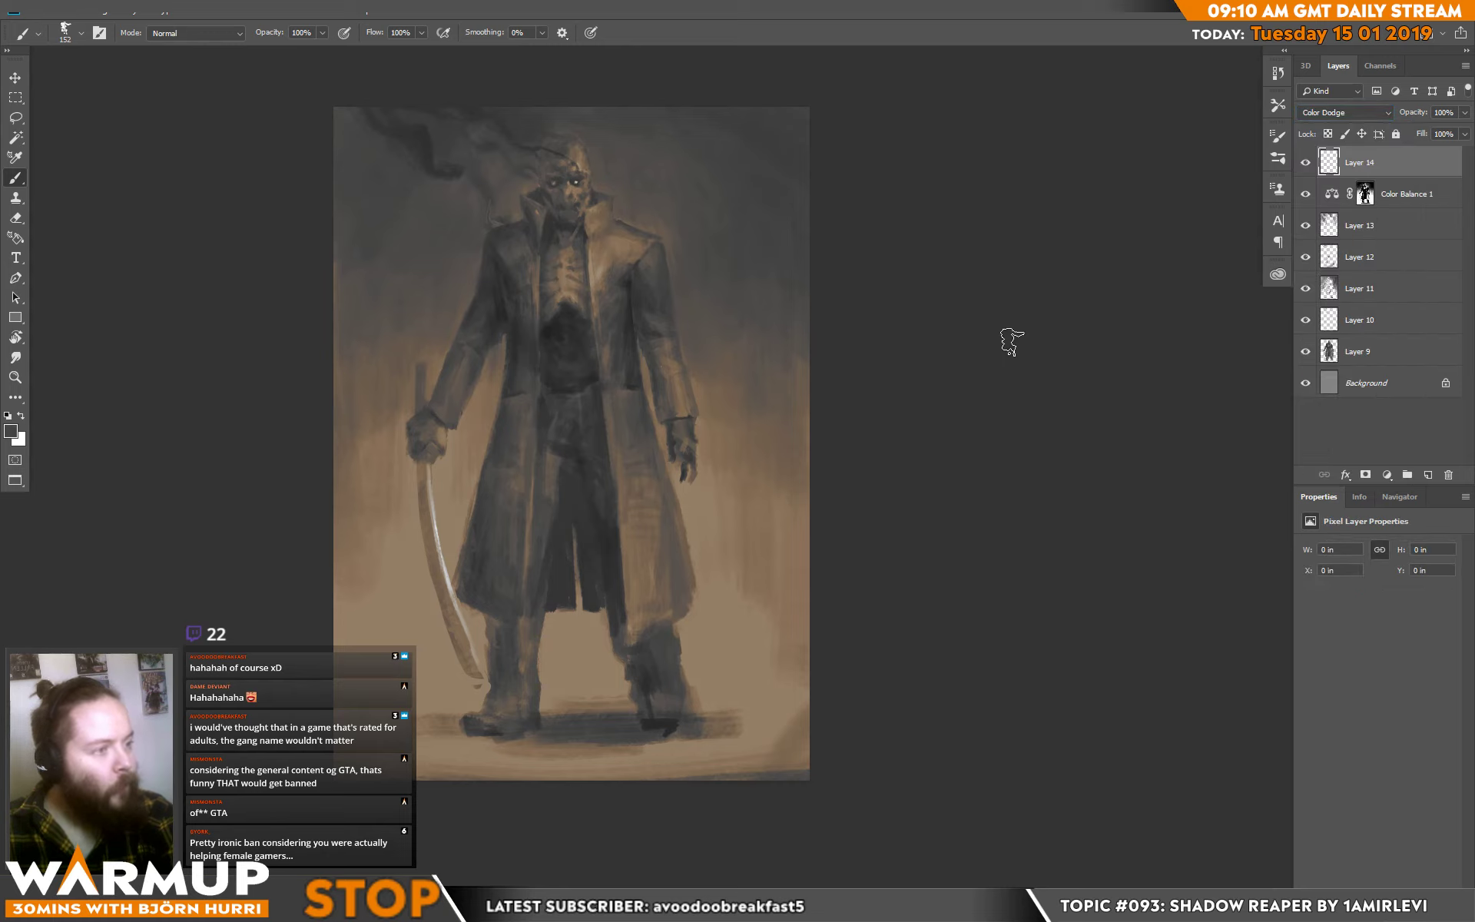
click(11, 431)
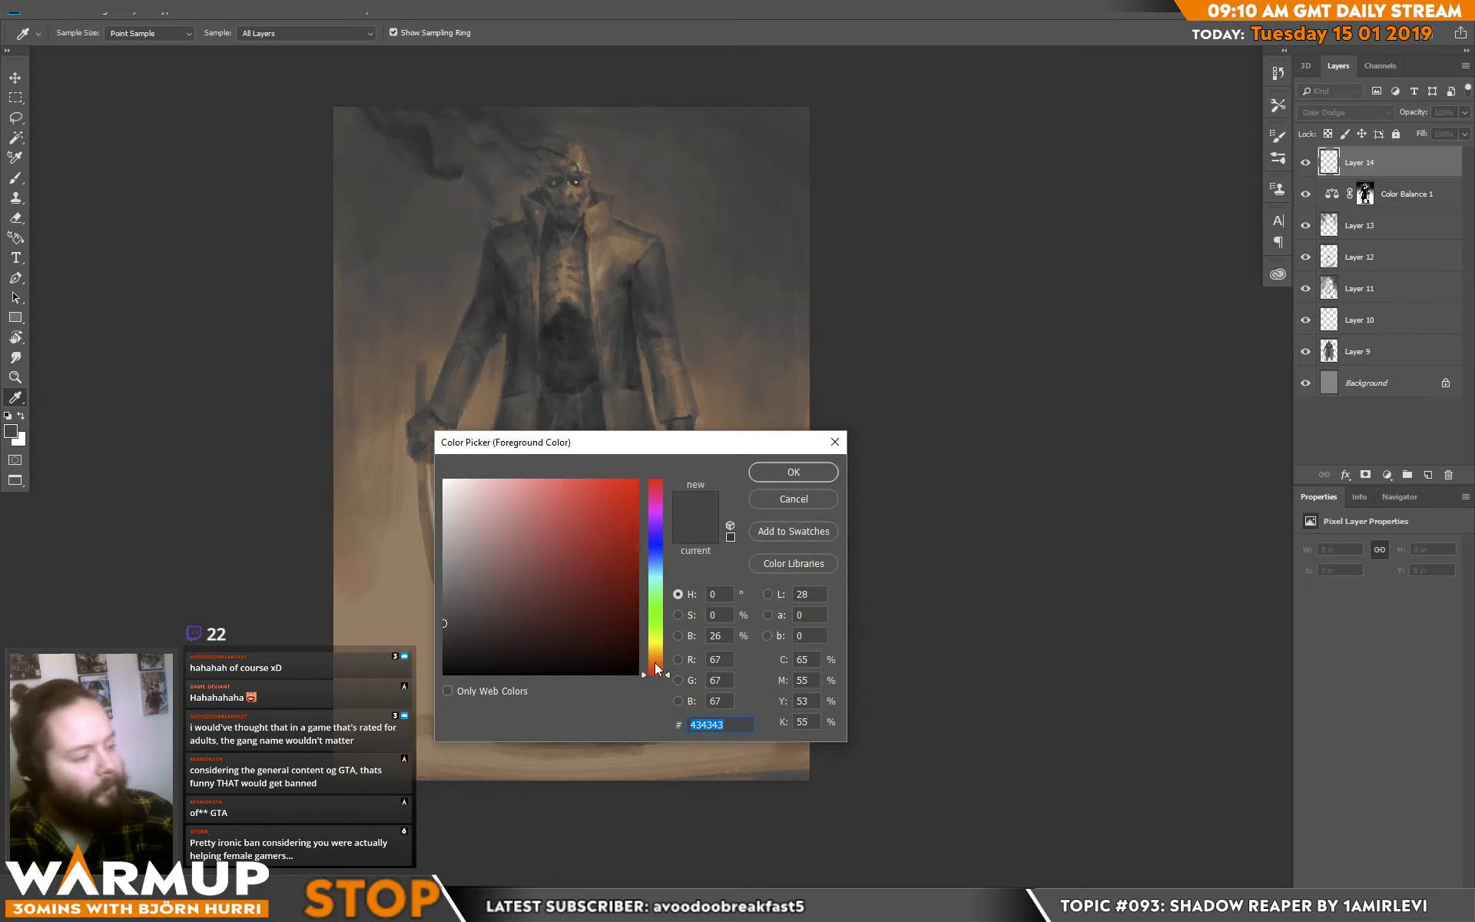
click(655, 657)
click(636, 544)
click(793, 471)
Paint an orange glow into both of the reaper's eyes with a 12 px brush.
right_click(630, 211)
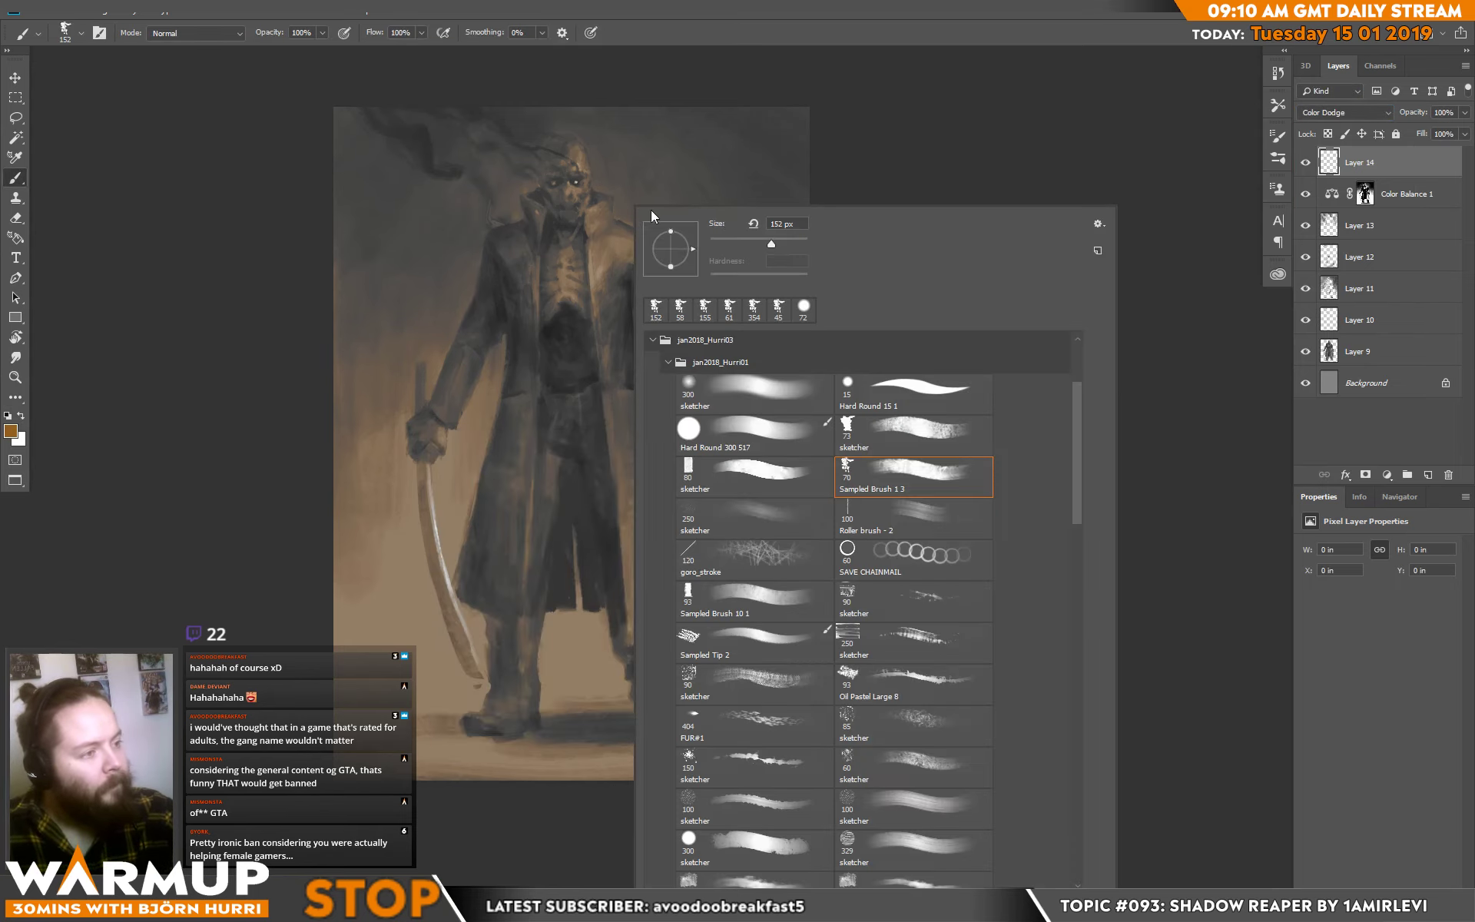
click(716, 242)
click(574, 183)
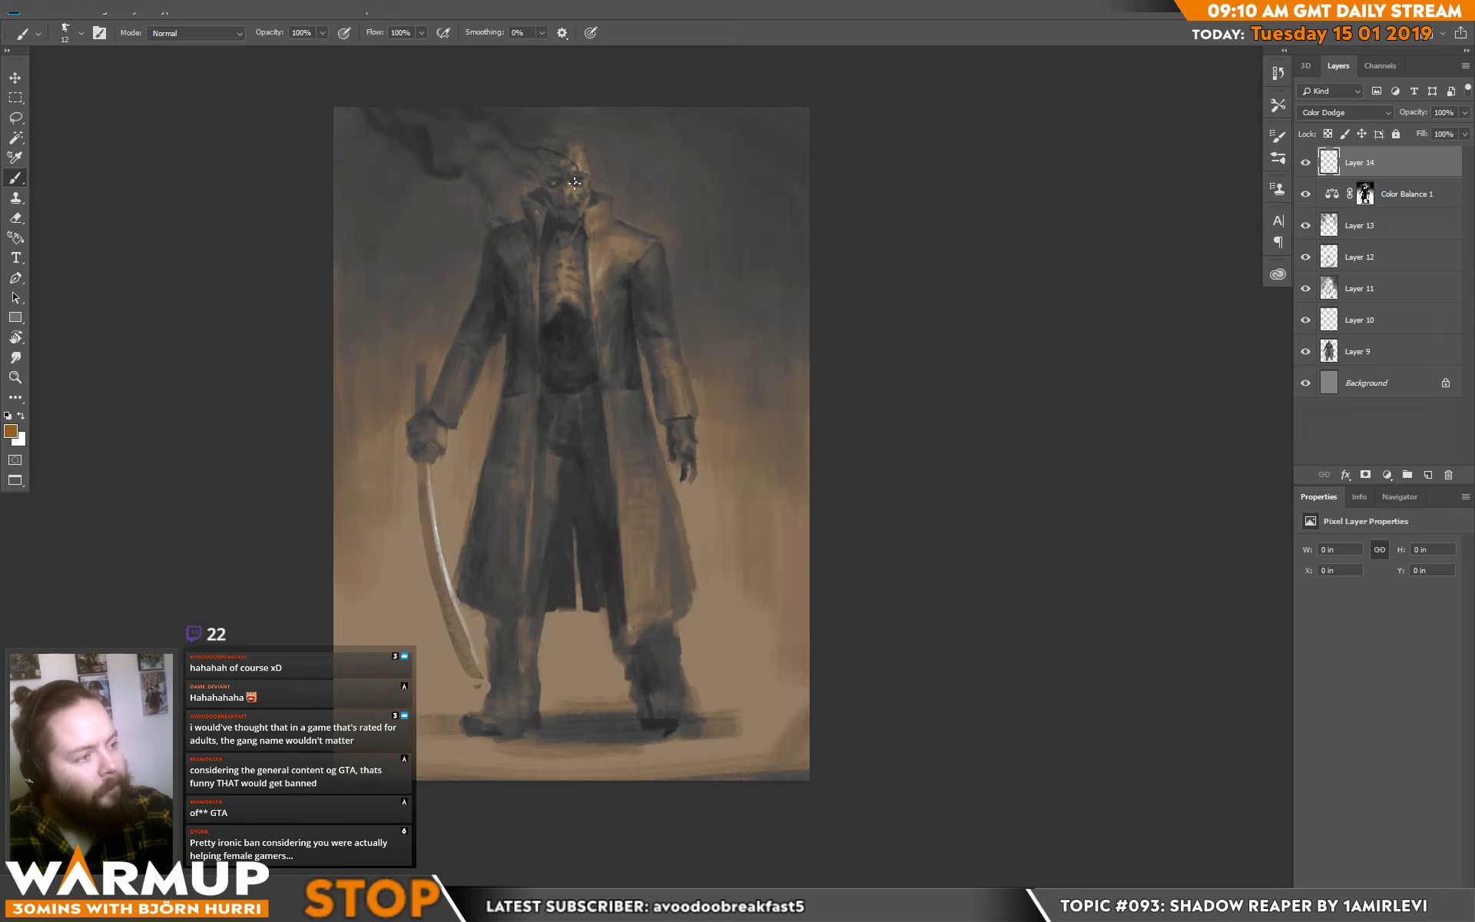
click(576, 180)
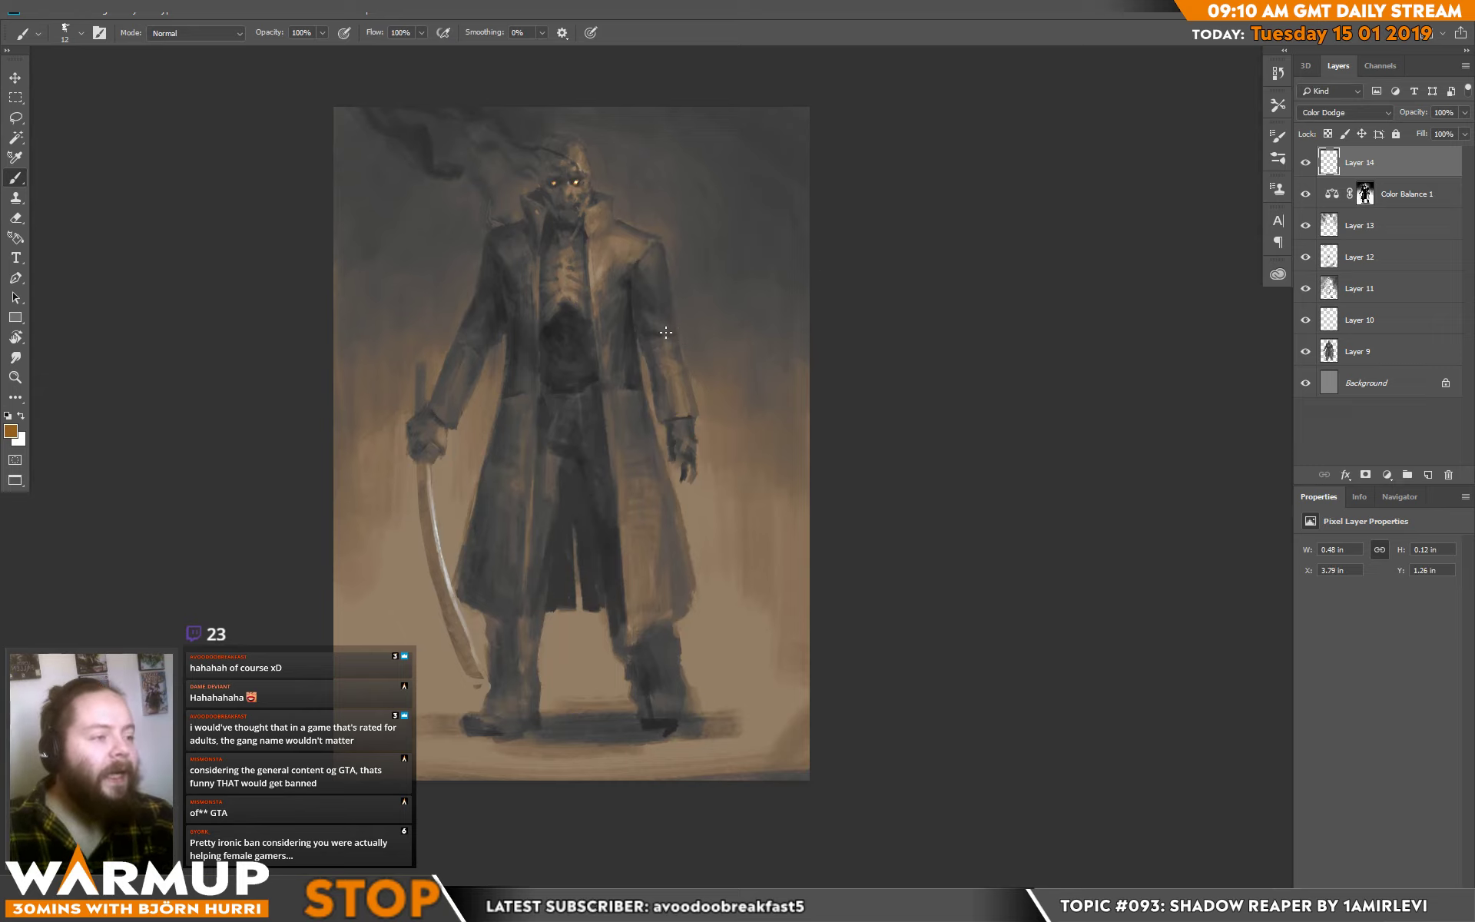
Set the brush to 21 px and paint warm glow accents on the exposed ribs and the hands.
right_click(603, 208)
click(686, 242)
click(550, 279)
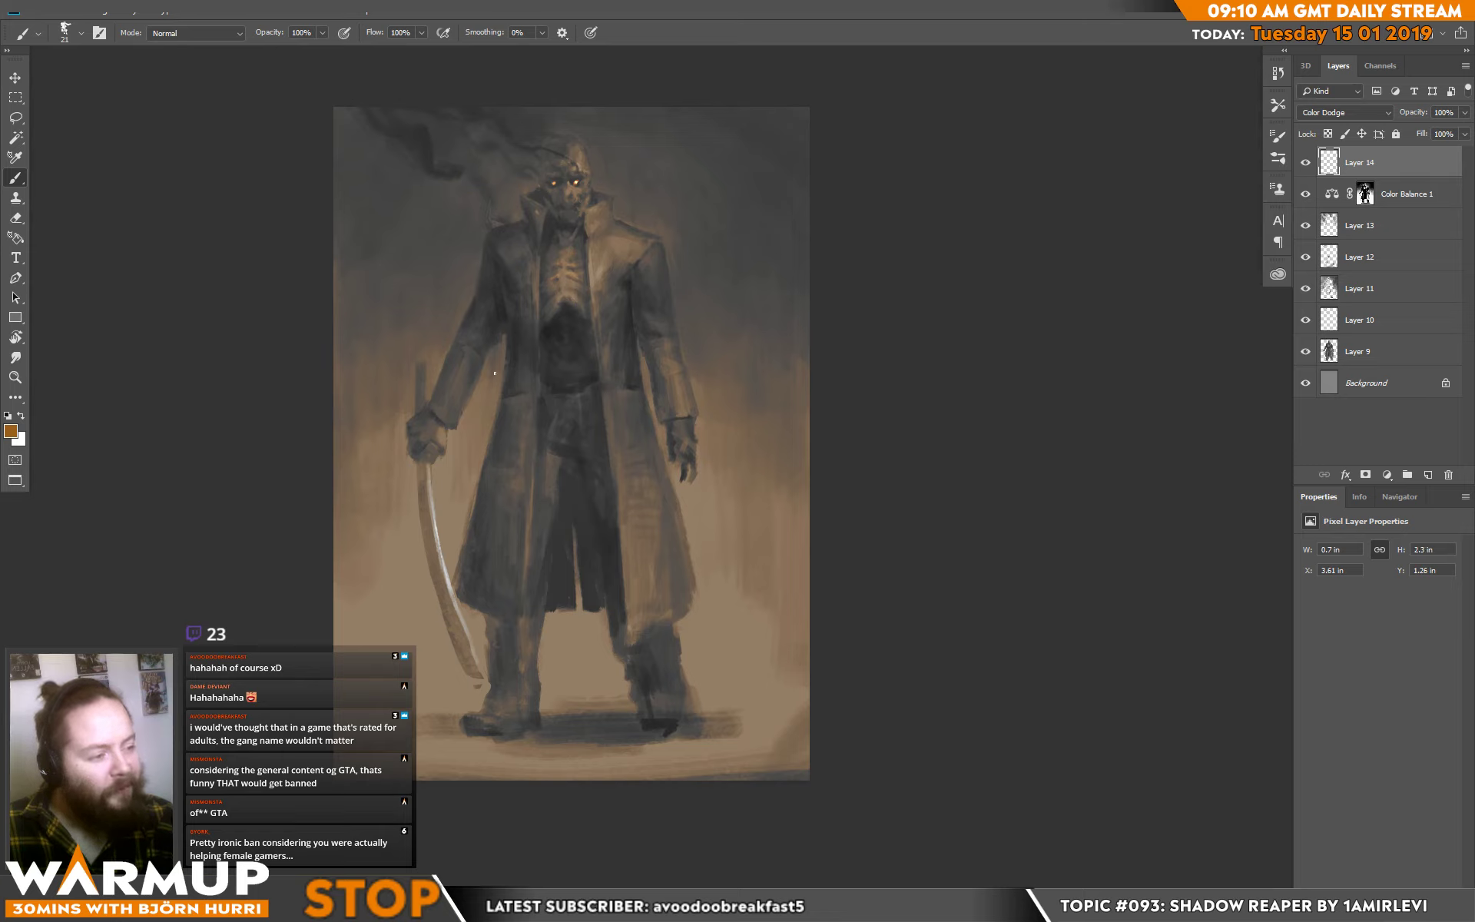
drag(421, 442, 434, 437)
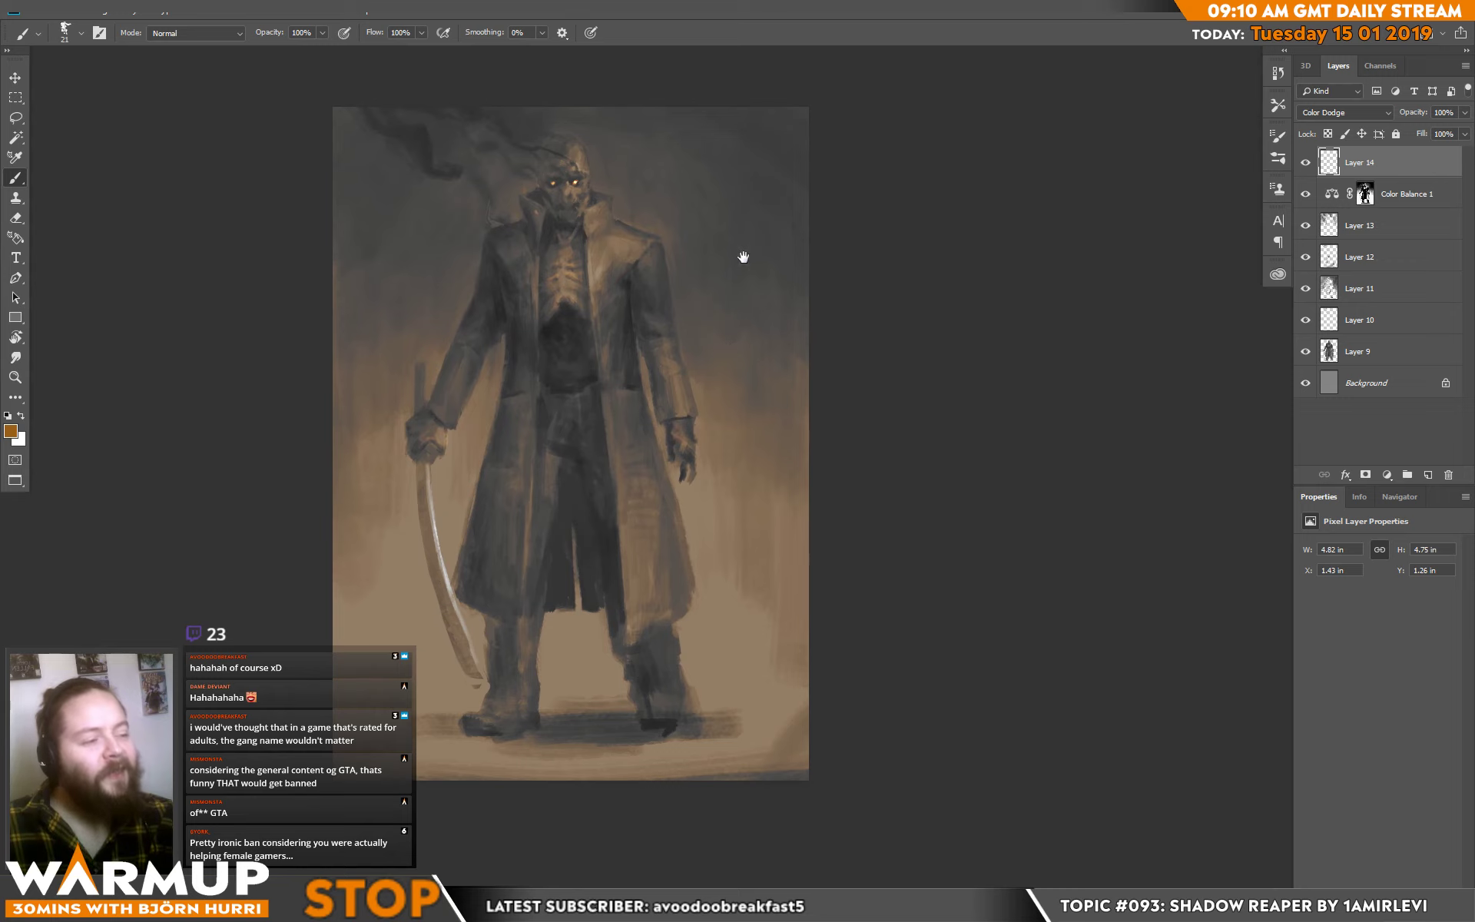
Enlarge the brush to 81 px and strengthen the orange glow over the chest, face and smoke above the head.
right_click(661, 270)
key(Return)
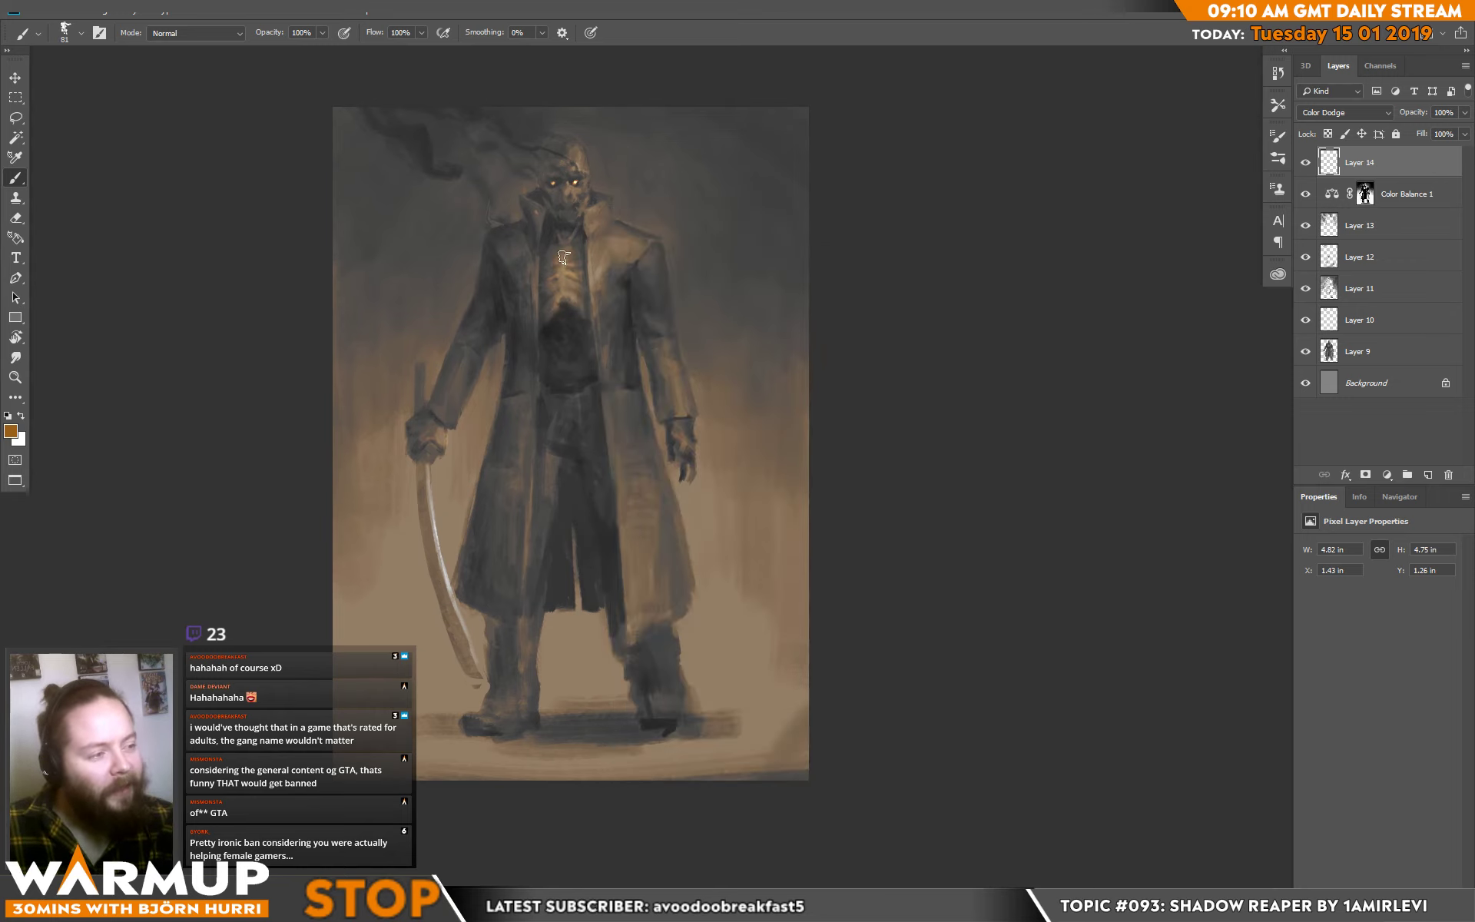
click(569, 185)
drag(566, 164, 605, 121)
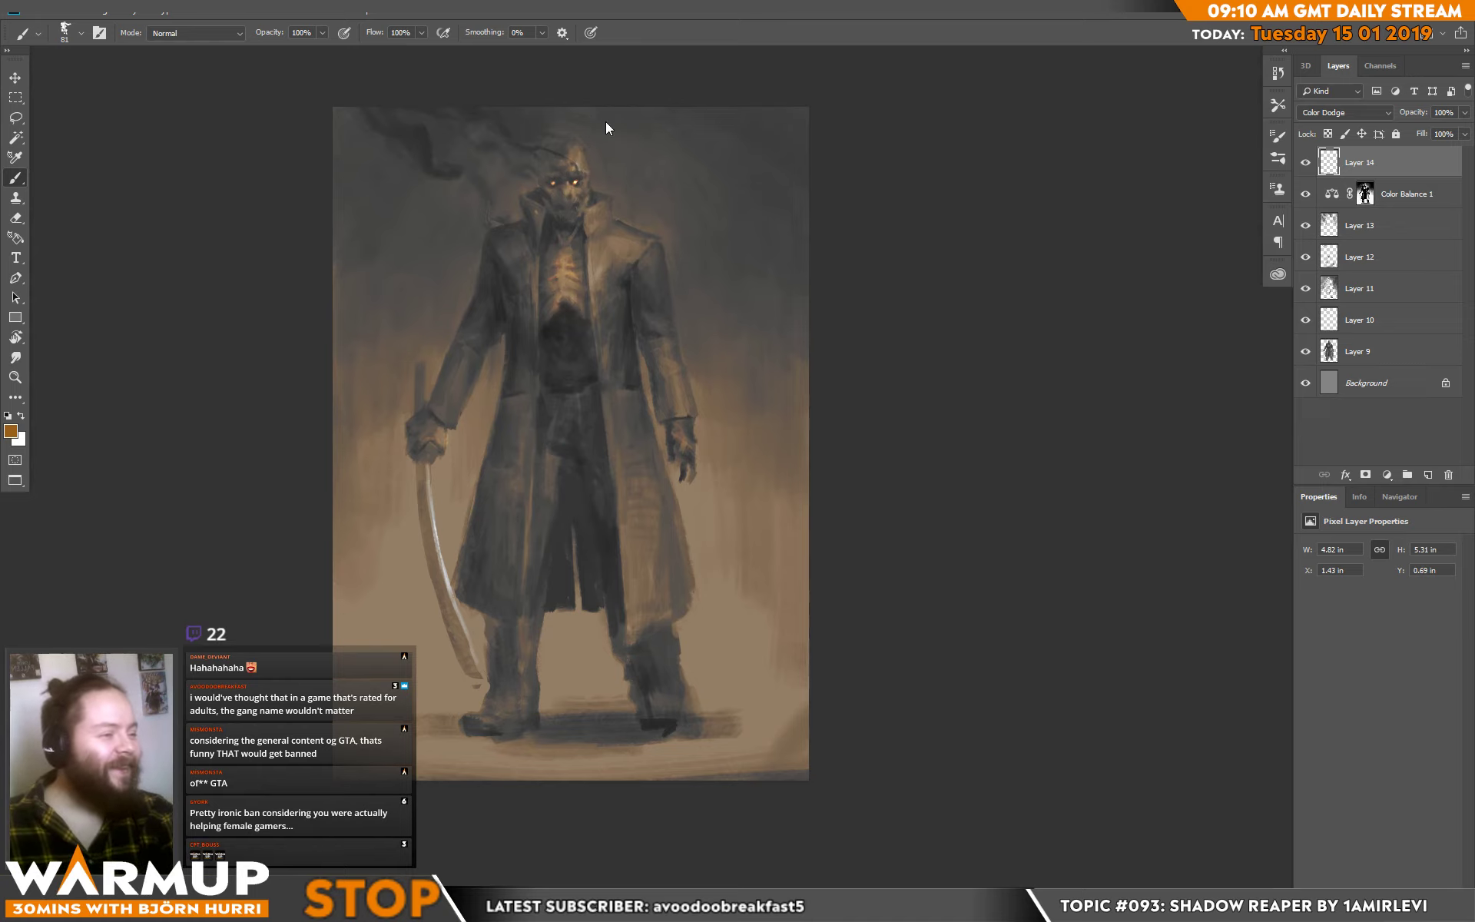
Switch back to the standard screen mode and float the painting in its own window in the middle of the workspace.
drag(509, 429, 613, 411)
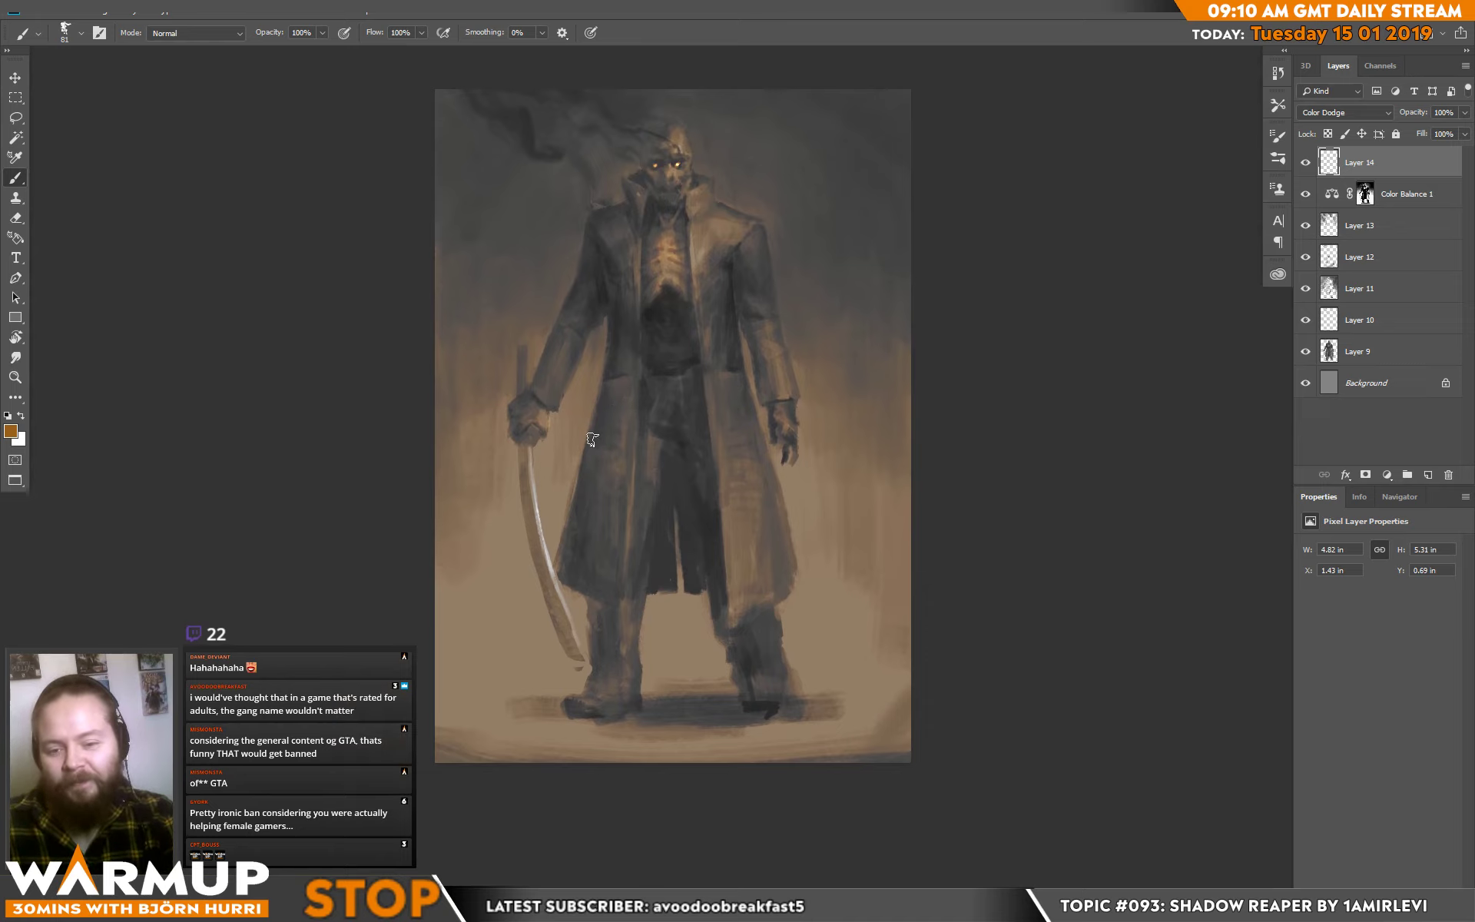
drag(471, 441, 450, 497)
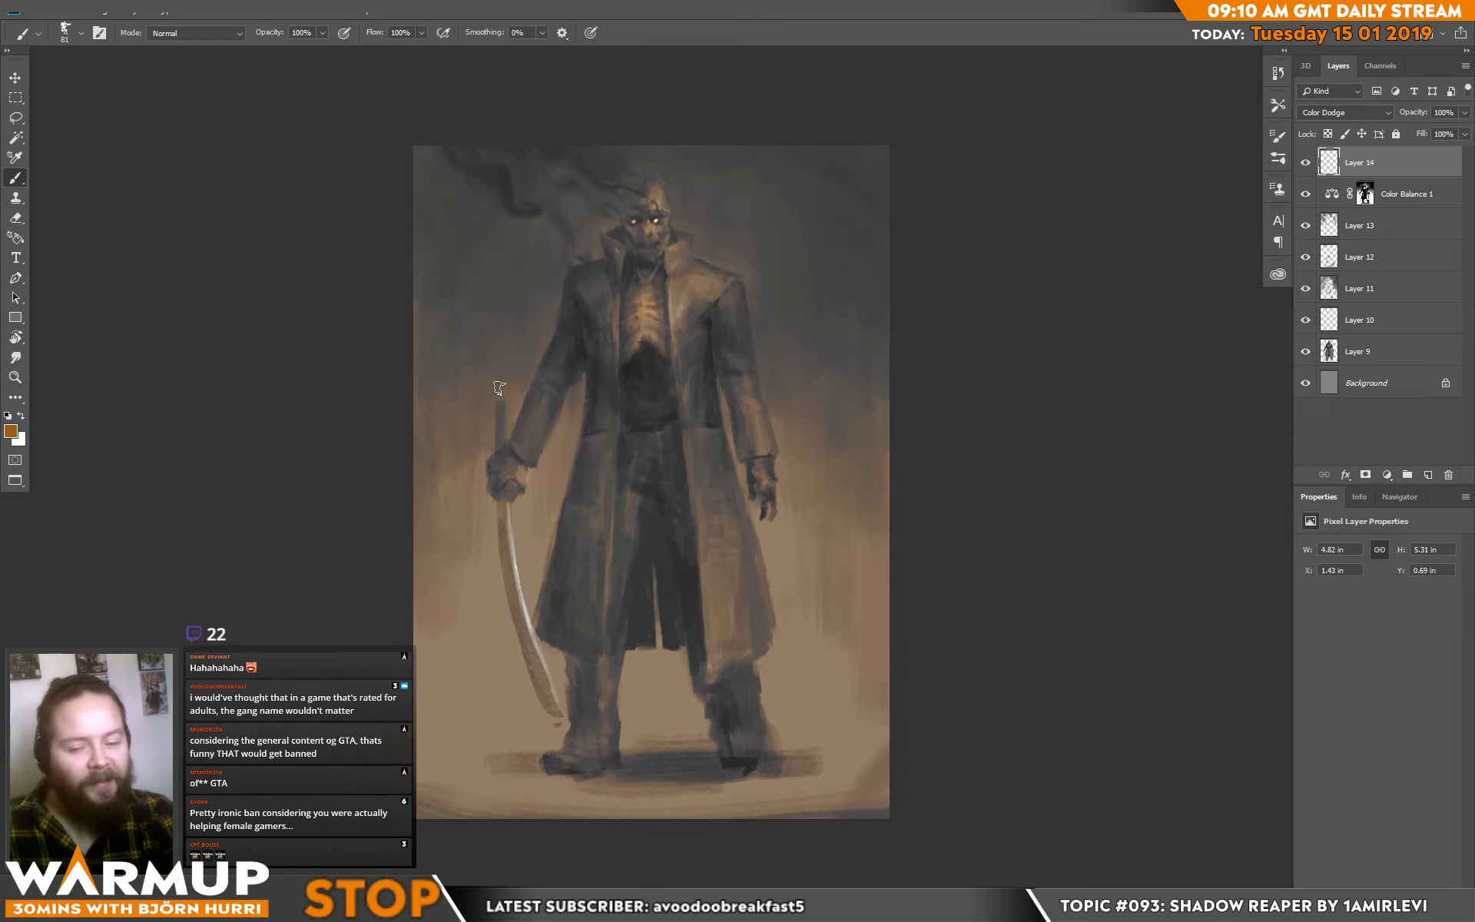
key(f)
key(f)
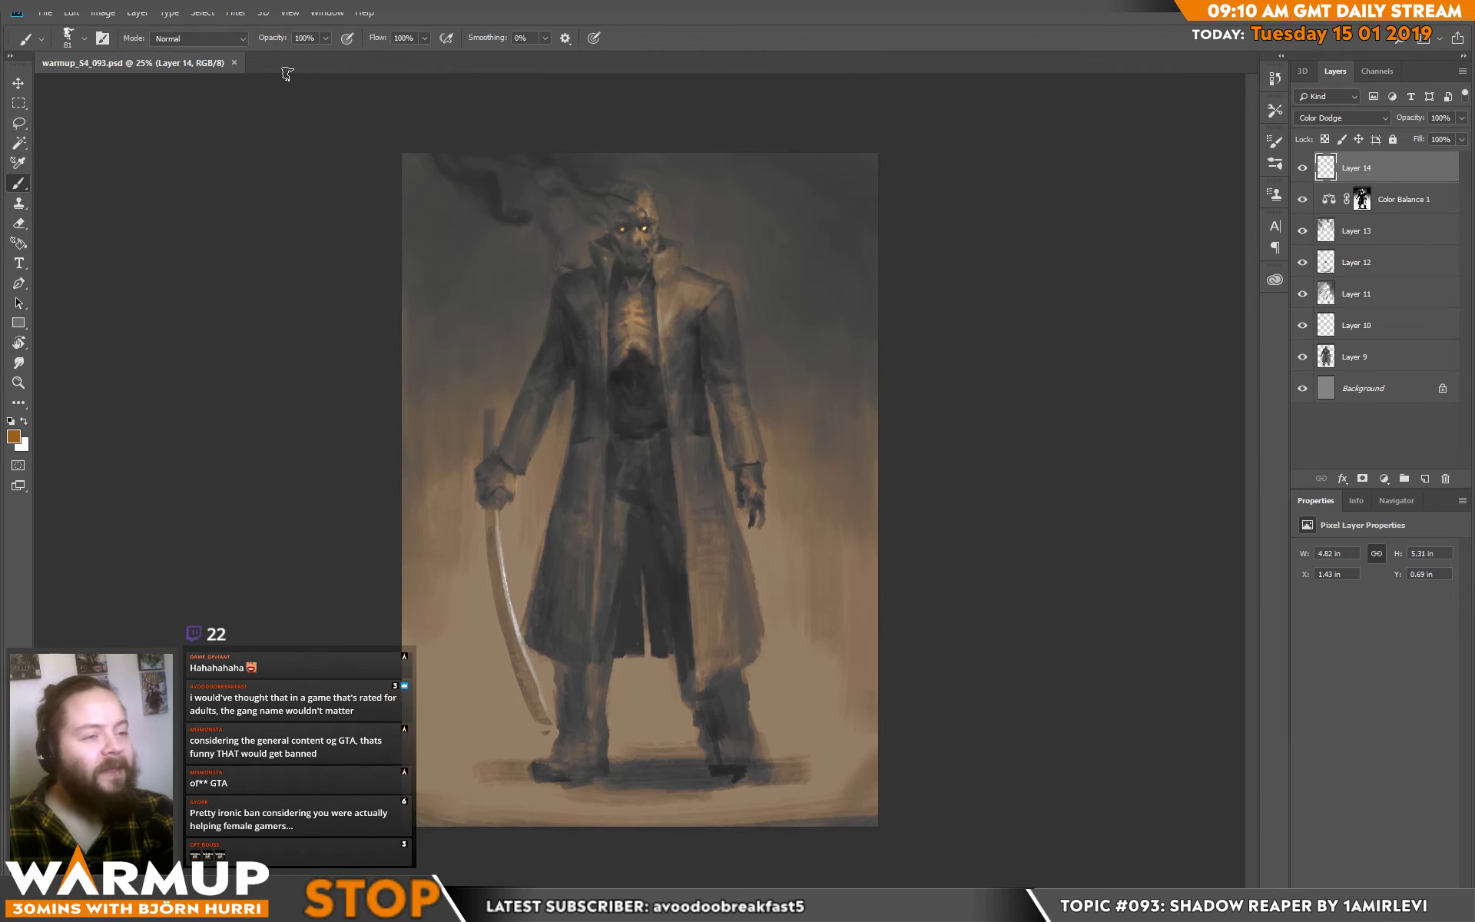
drag(123, 63, 557, 120)
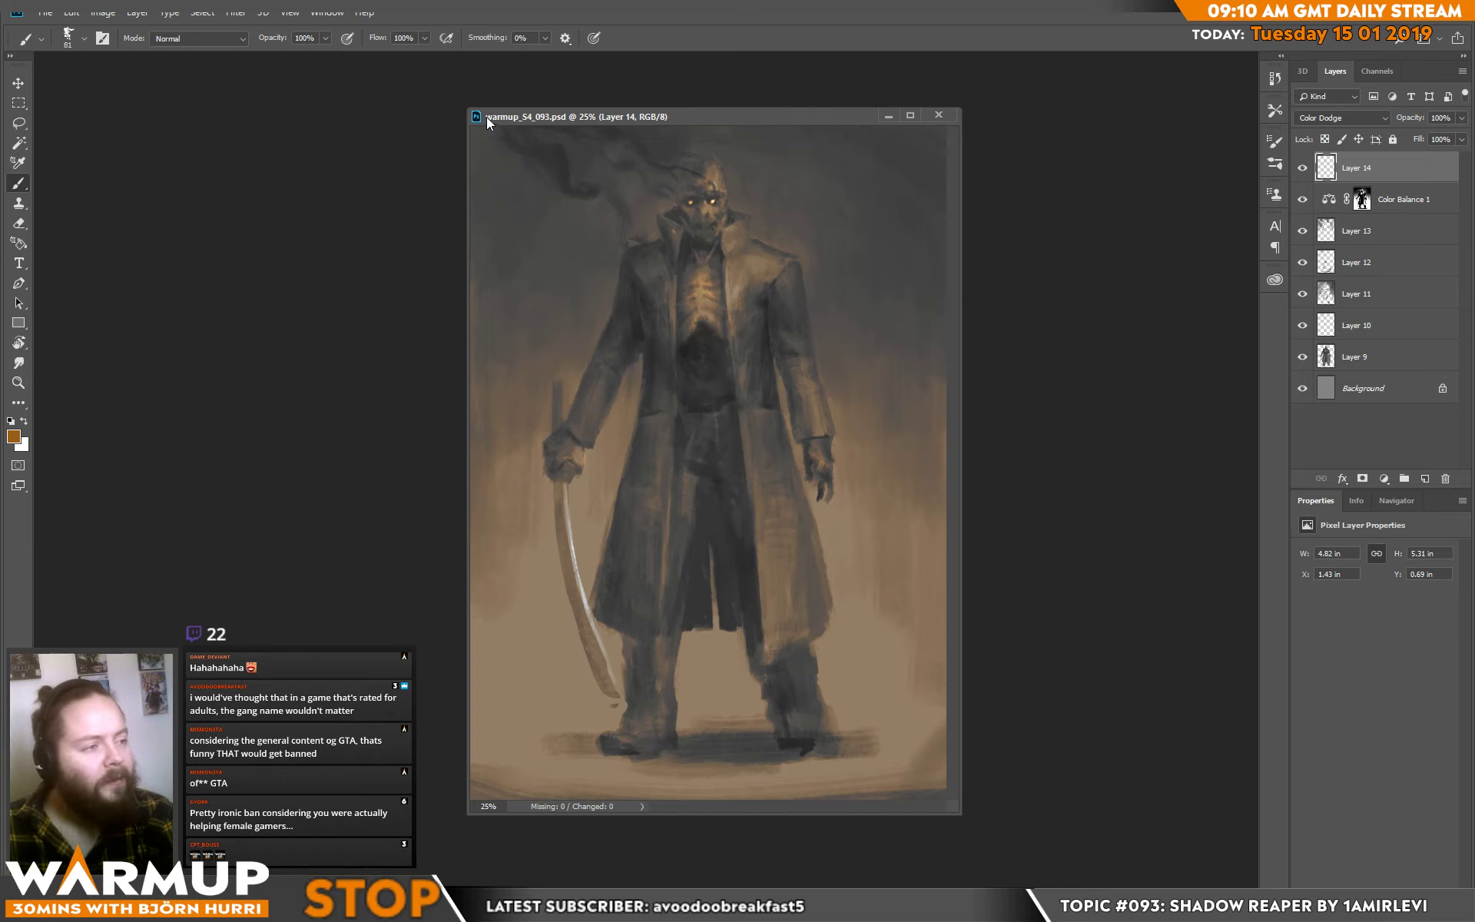
drag(486, 117, 519, 108)
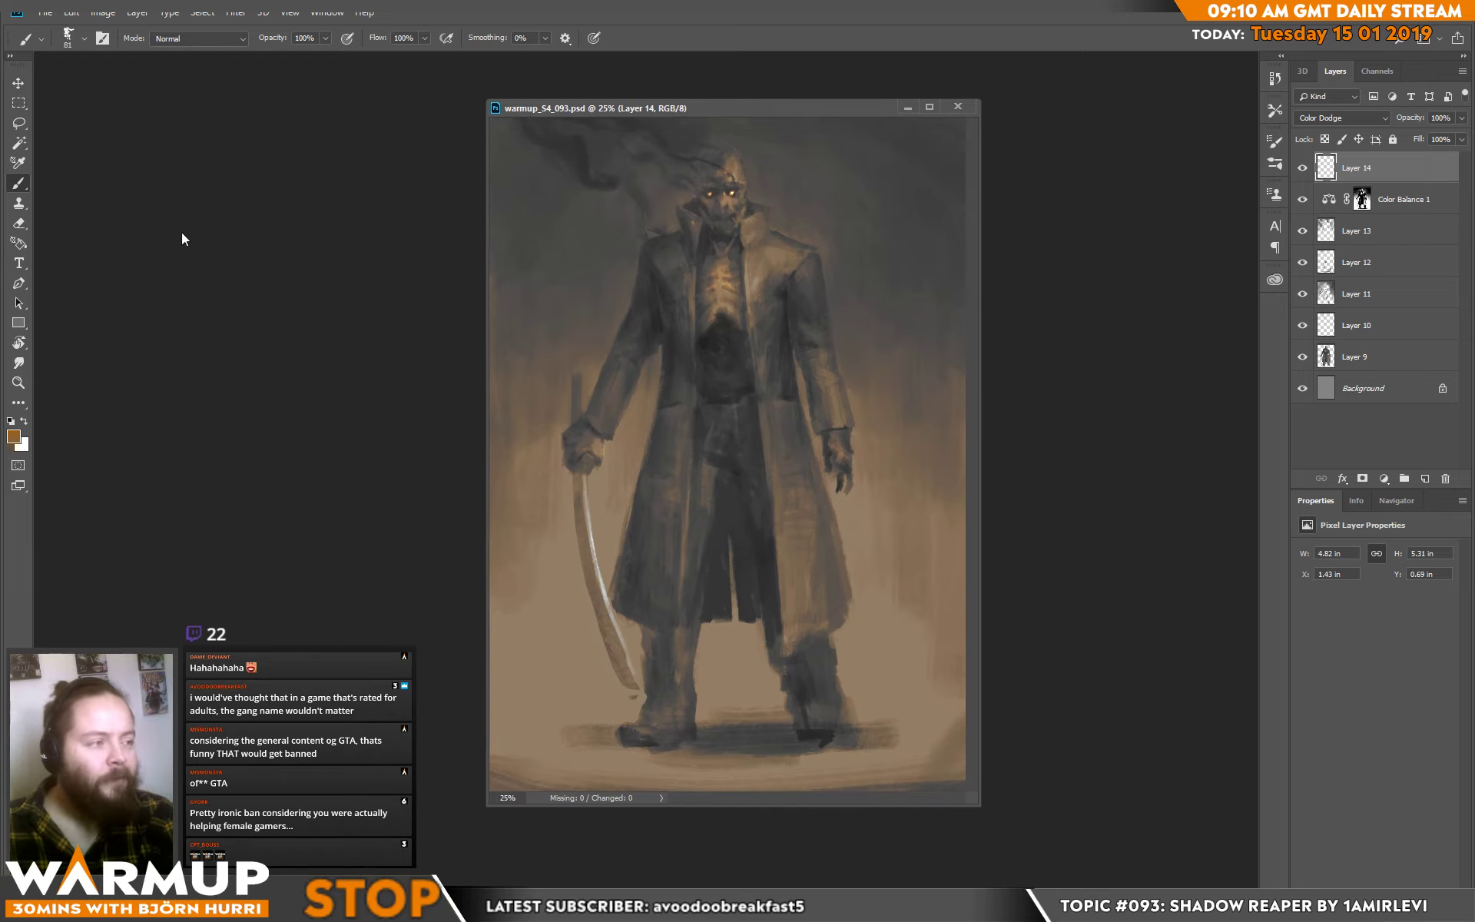
Add a Brightness/Contrast adjustment layer with contrast 30 on top of the painting and save the file.
click(1383, 478)
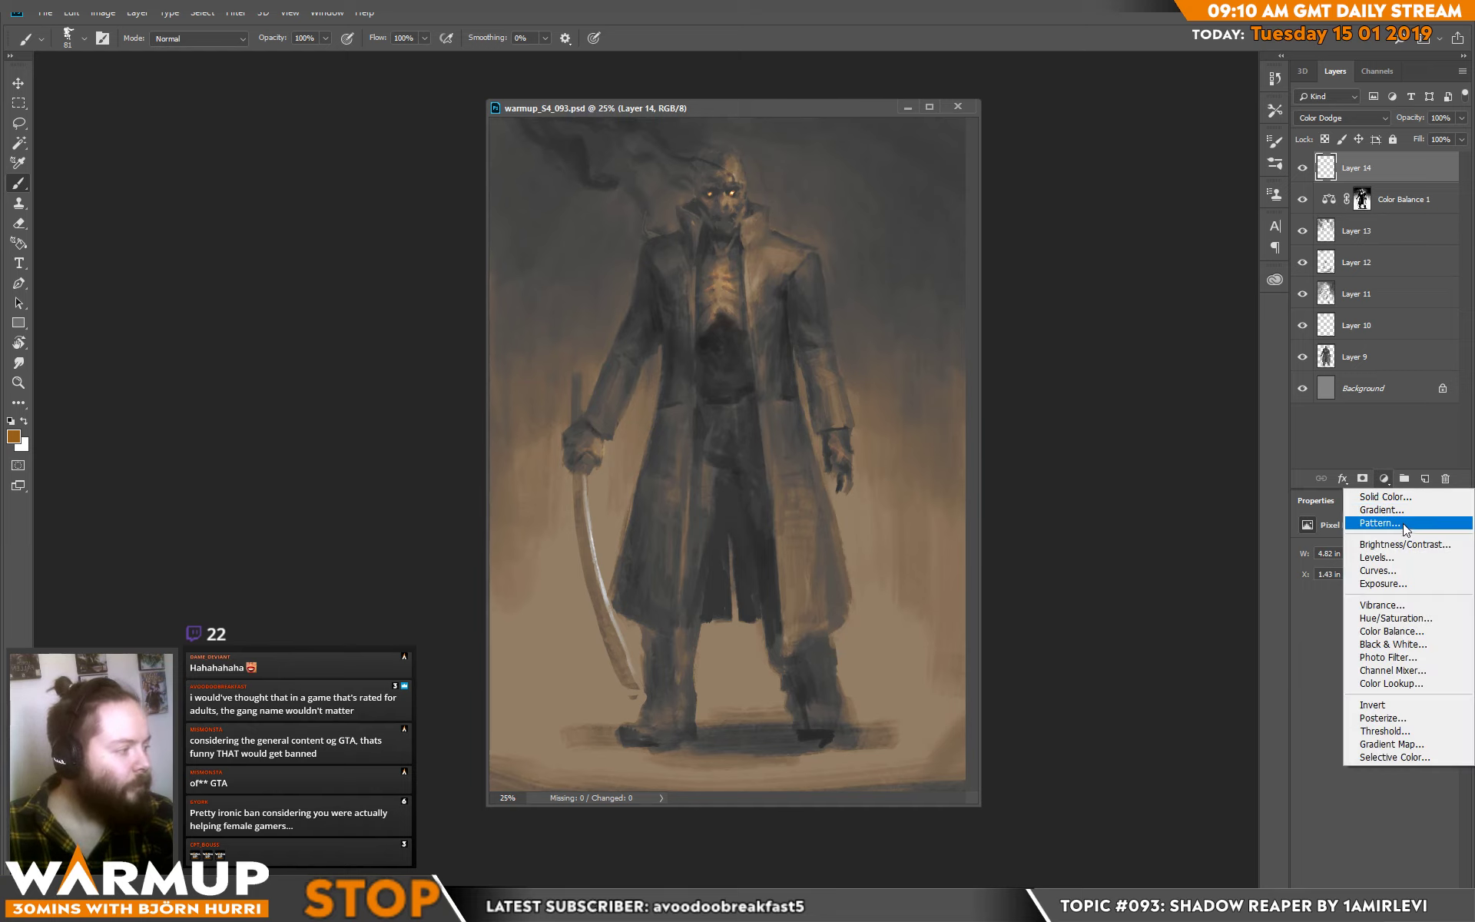
click(1398, 544)
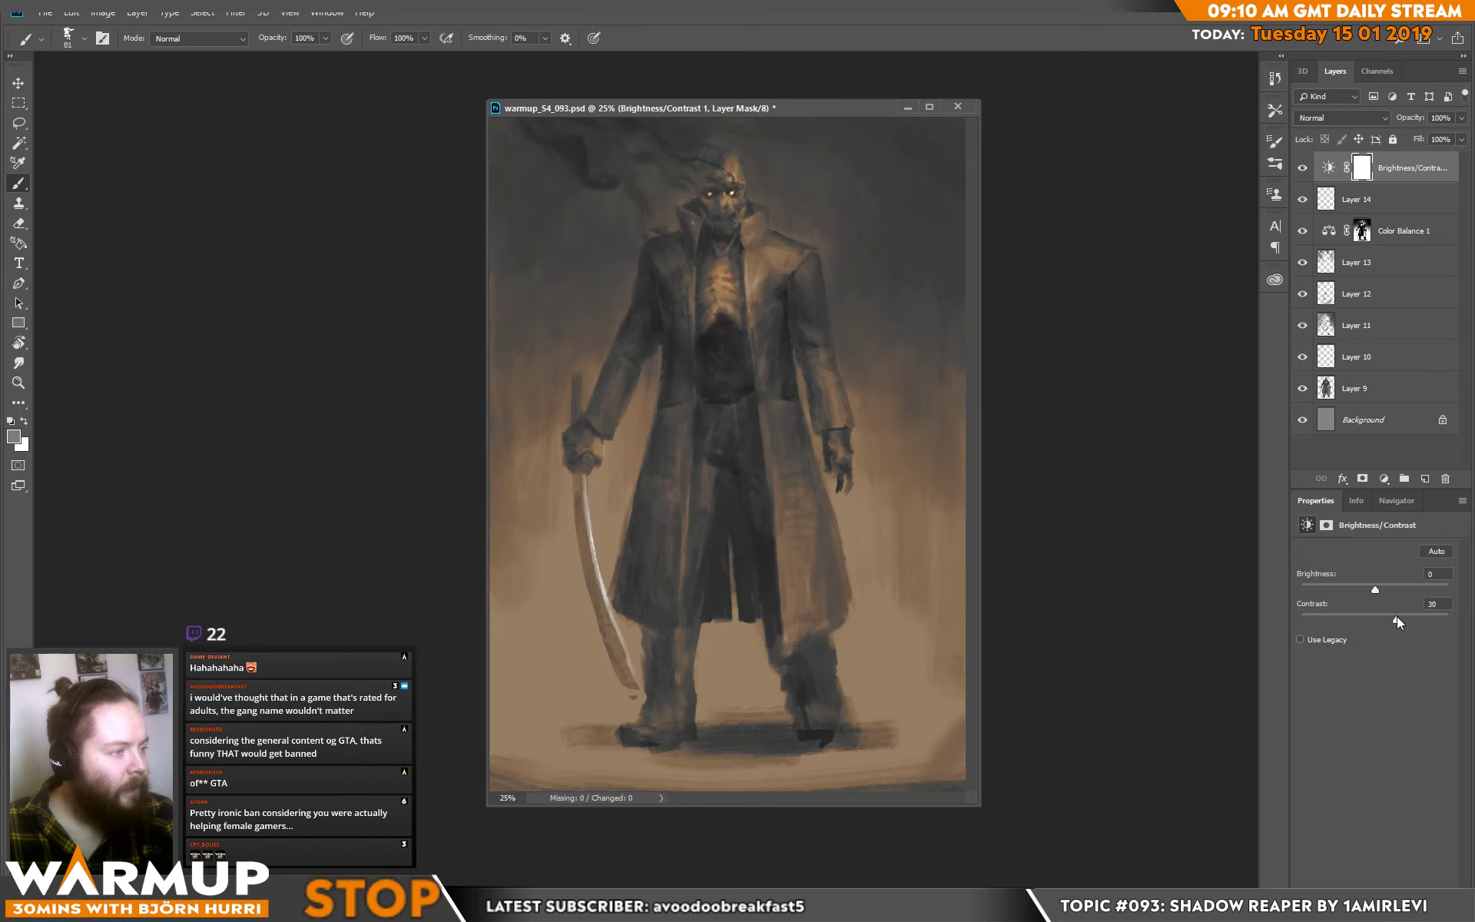
key(ctrl+s)
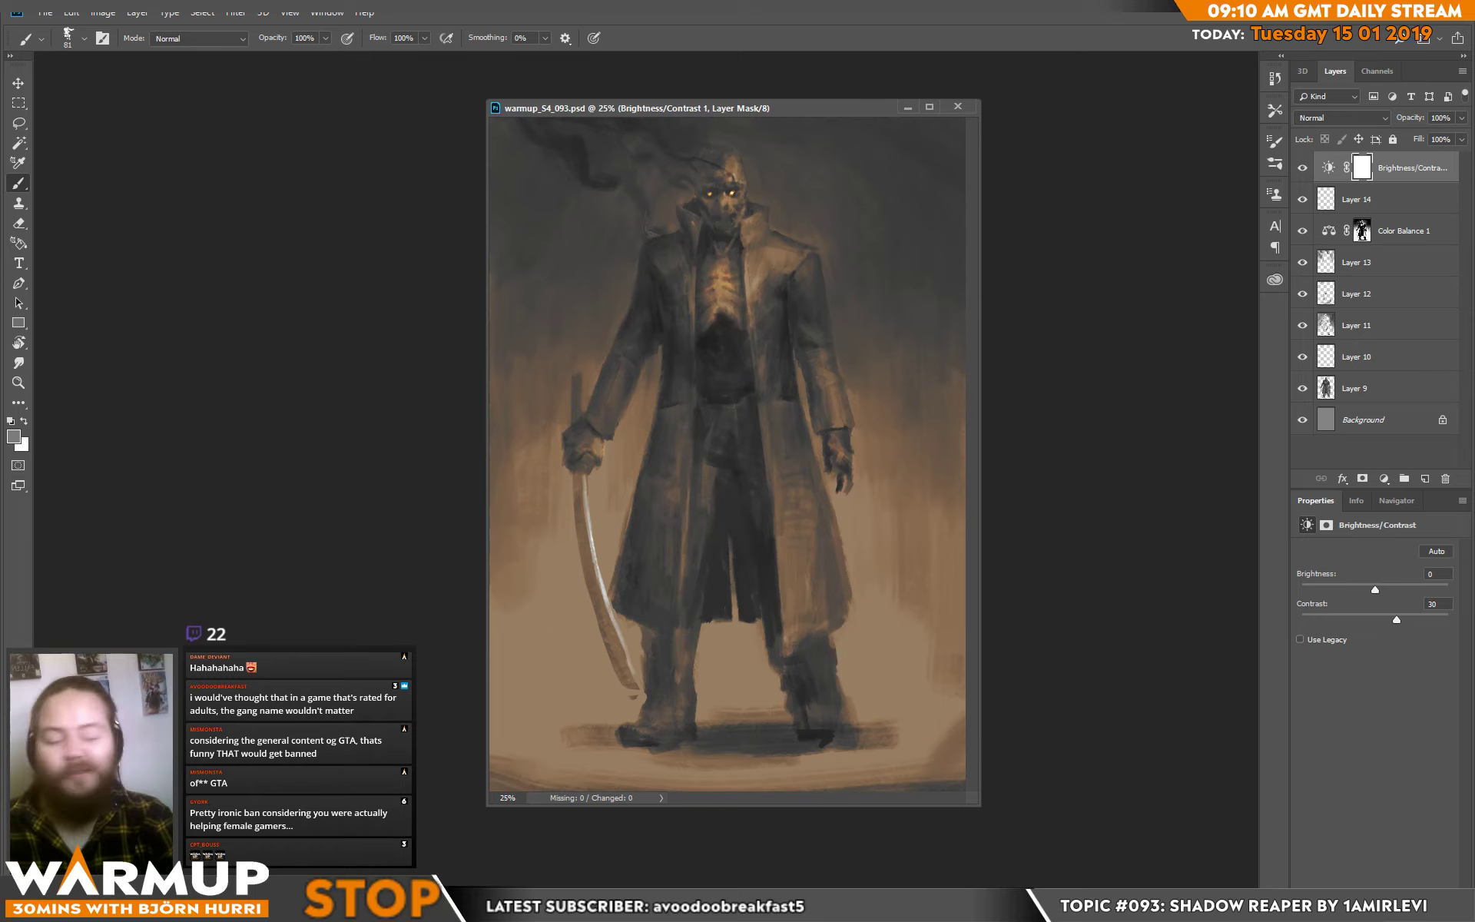
drag(554, 113, 578, 108)
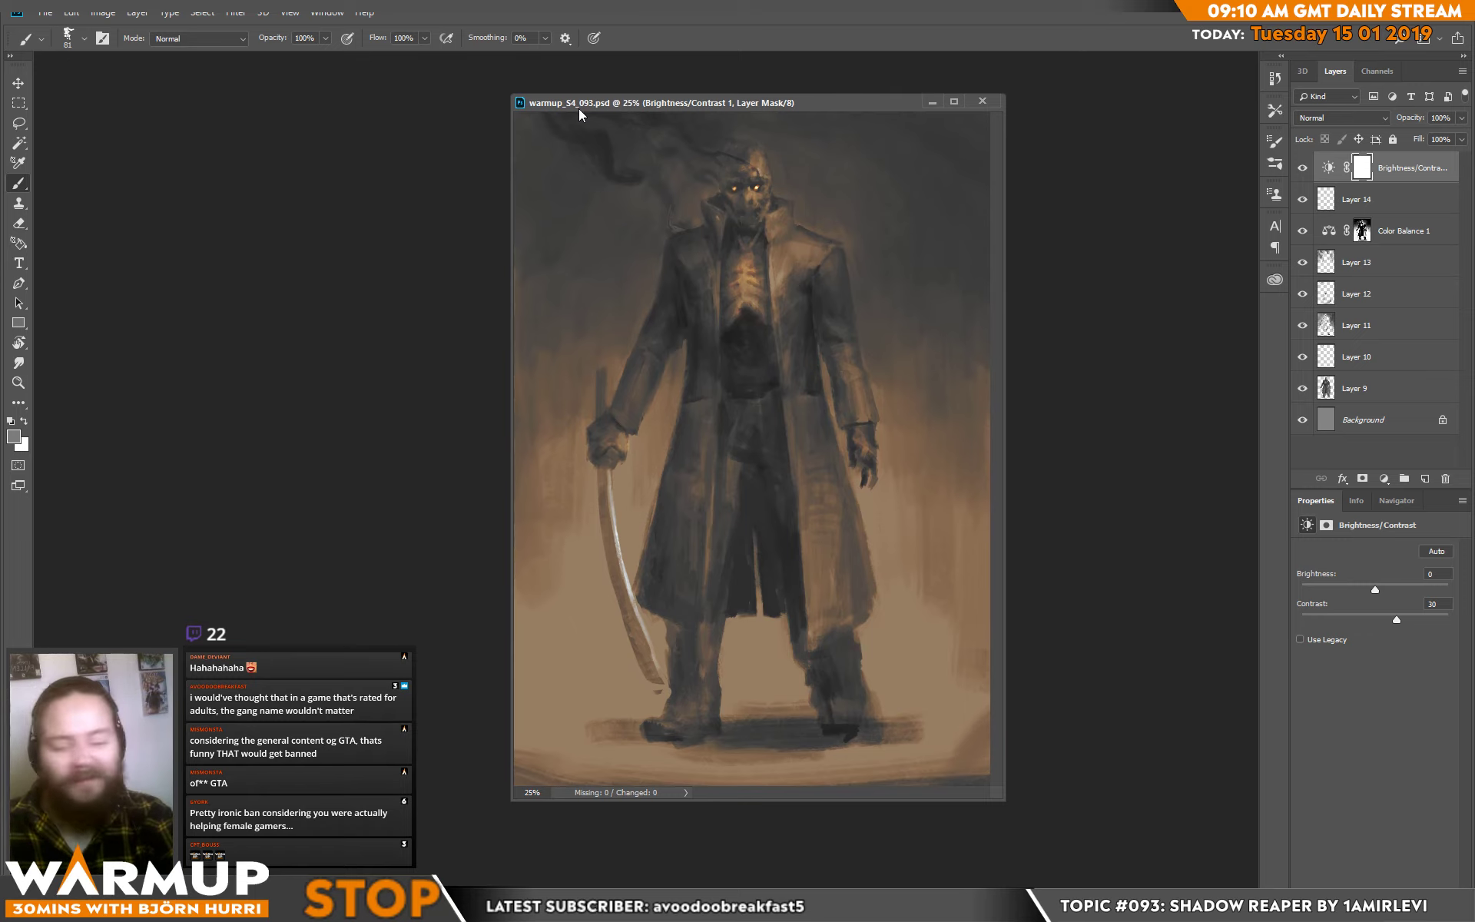